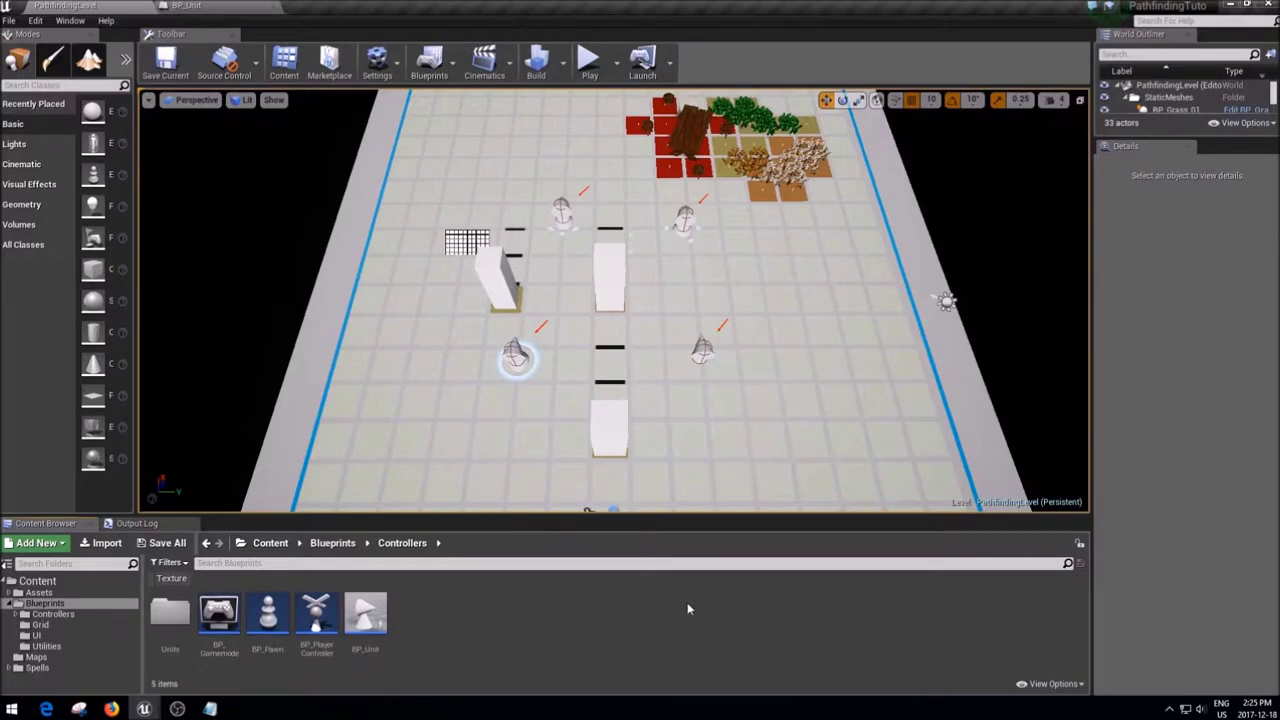
- Create a Structure asset named Struct_SpellModifiers in the Spells folder and open it
{"action": "left_click", "coordinate": [35, 669]}
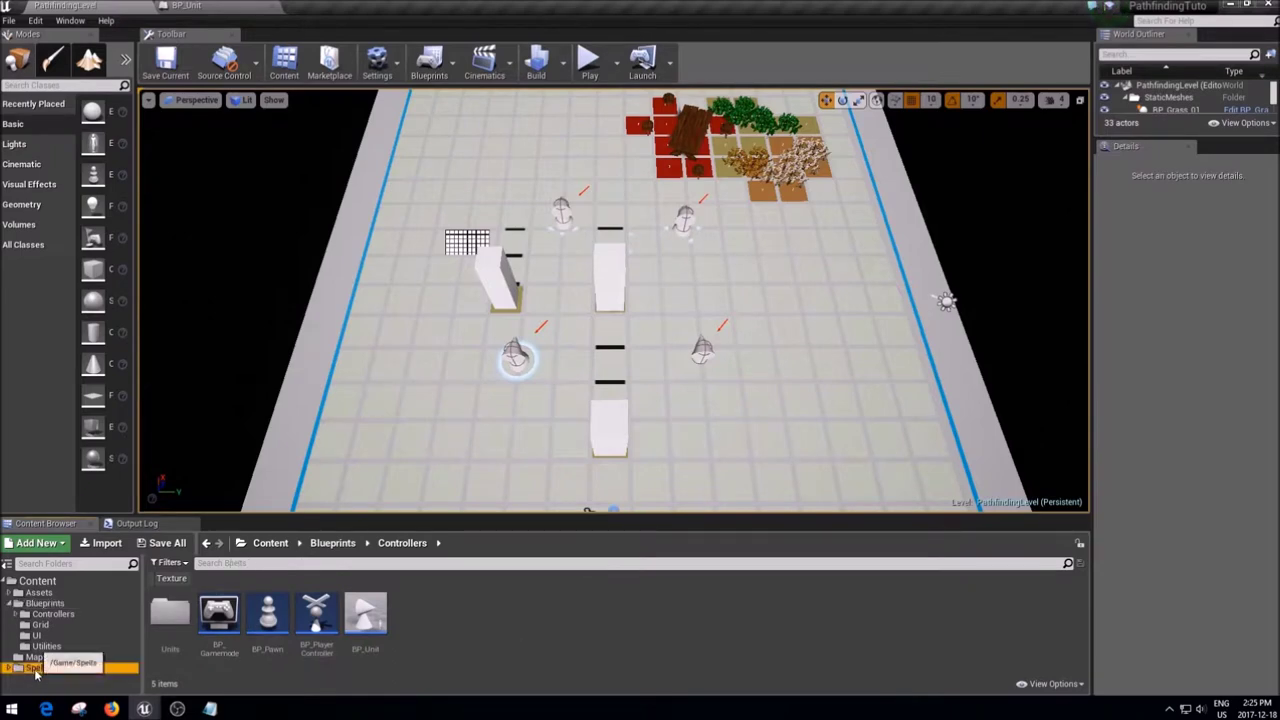
{"action": "right_click", "coordinate": [900, 632]}
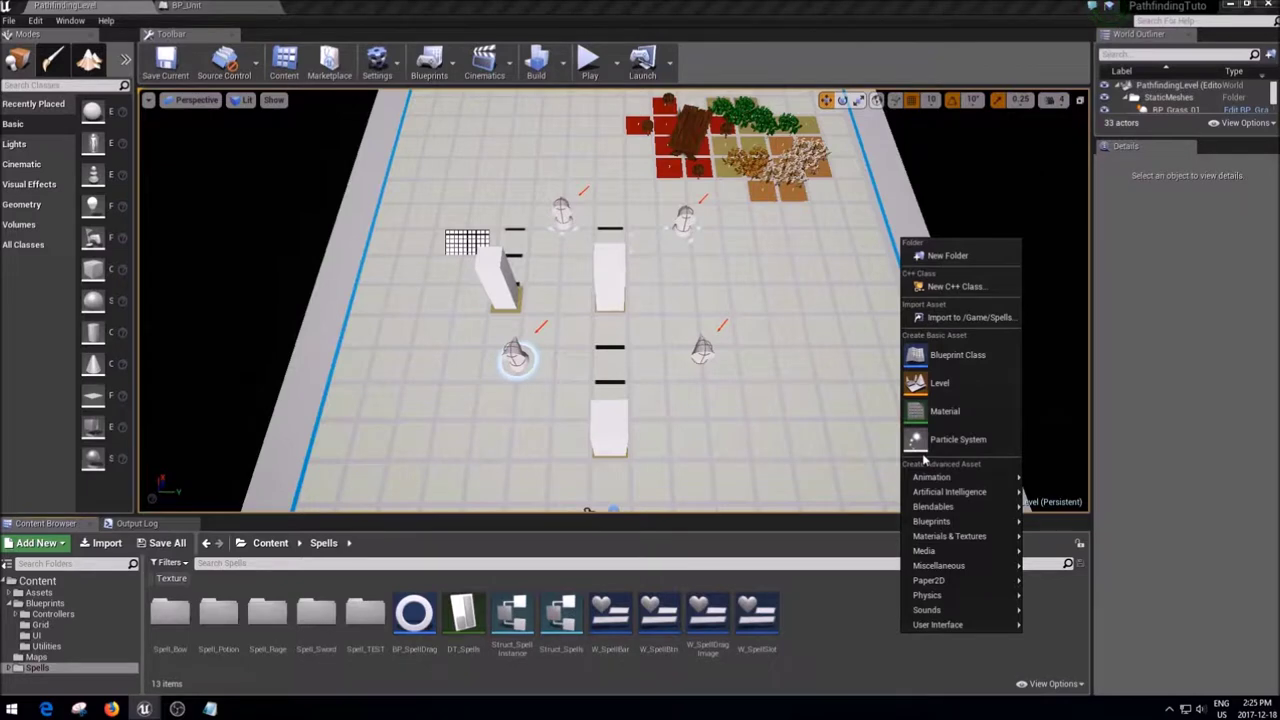
{"action": "mouse_move", "coordinate": [945, 521]}
{"action": "left_click", "coordinate": [1088, 672]}
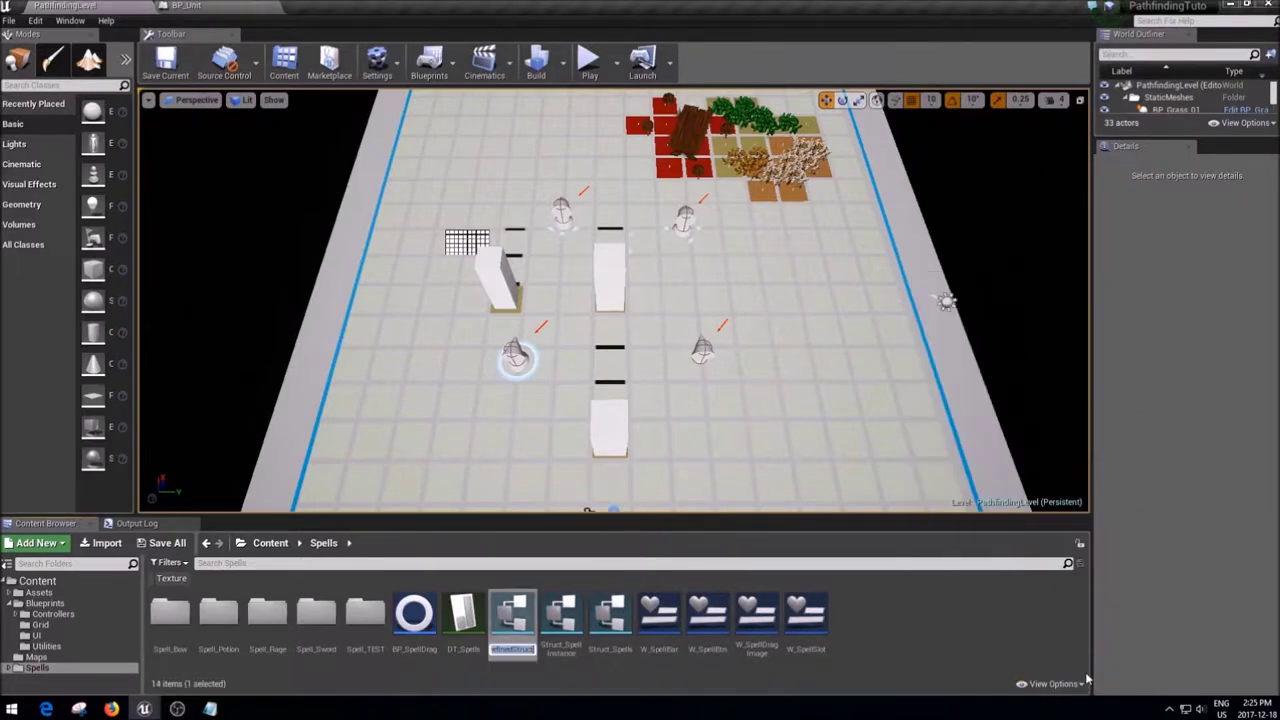
{"action": "type", "text": "Struct_"}
{"action": "type", "text": "SpellMod"}
{"action": "type", "text": "ifiers"}
{"action": "key", "text": "Return"}
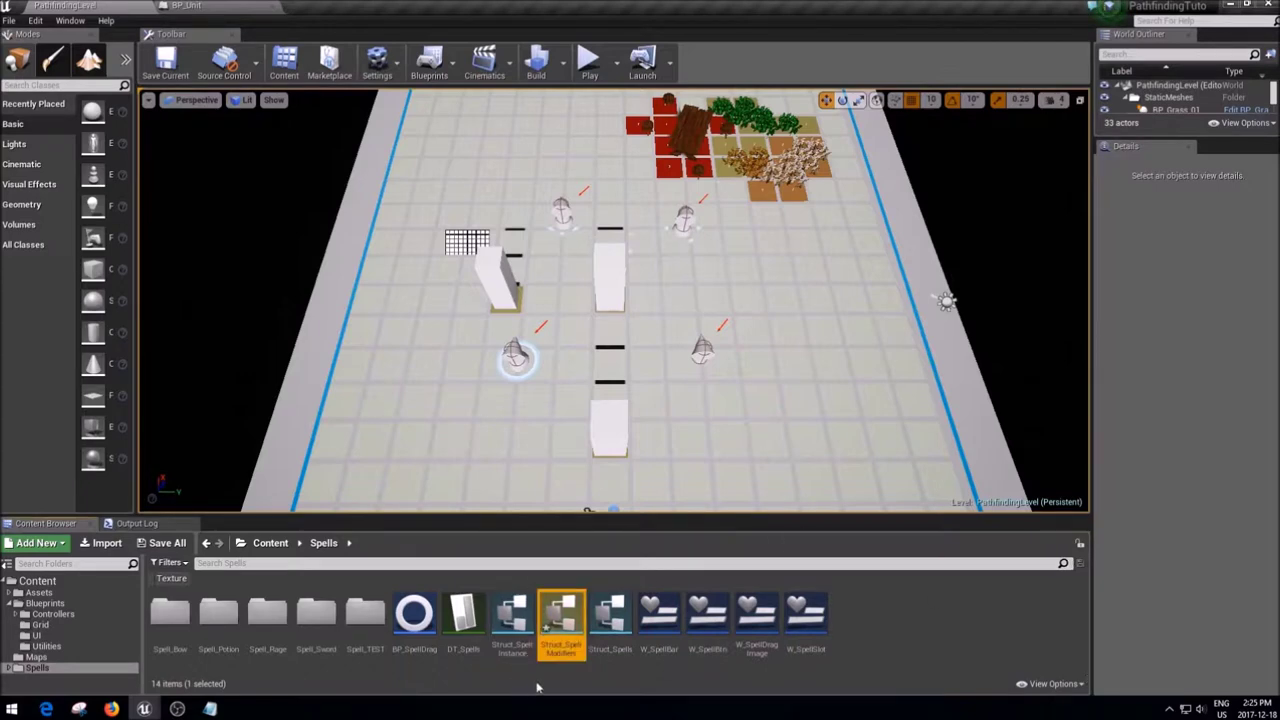
{"action": "double_click", "coordinate": [555, 640]}
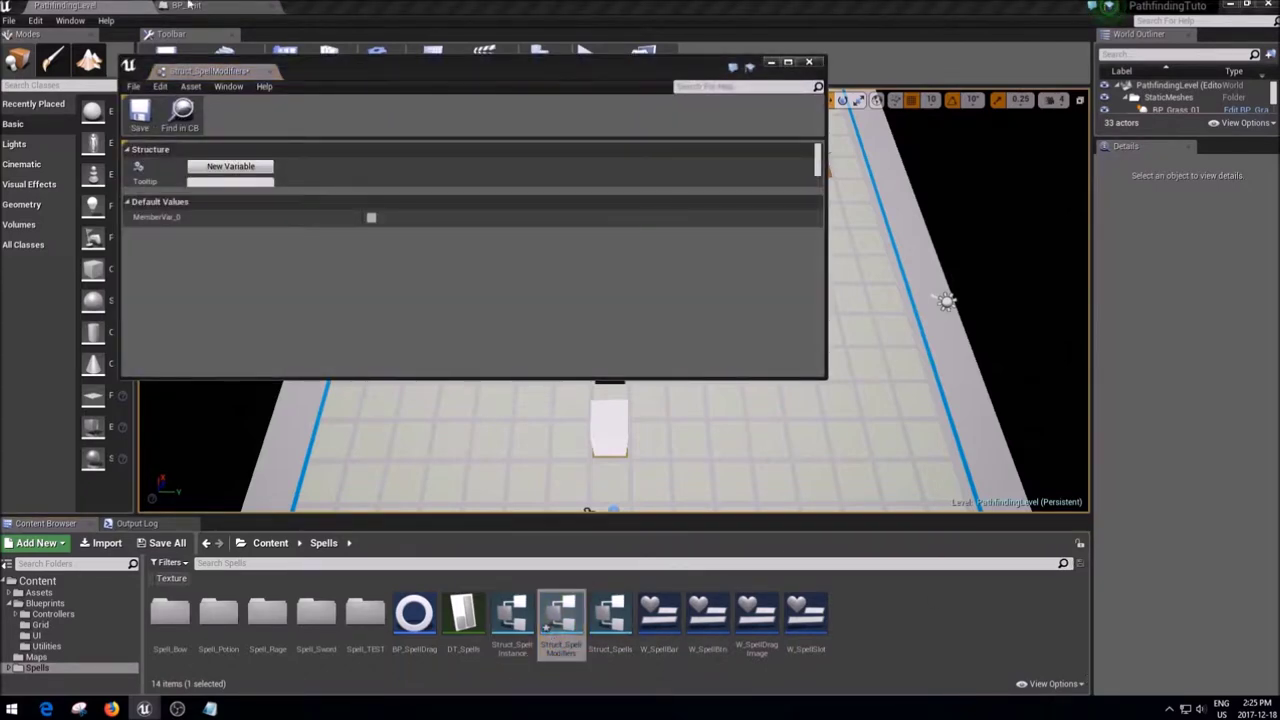
- Maximize the struct editor, delete extra rows, set MemberVar_0 to Integer and add more integer members
{"action": "double_click", "coordinate": [400, 66]}
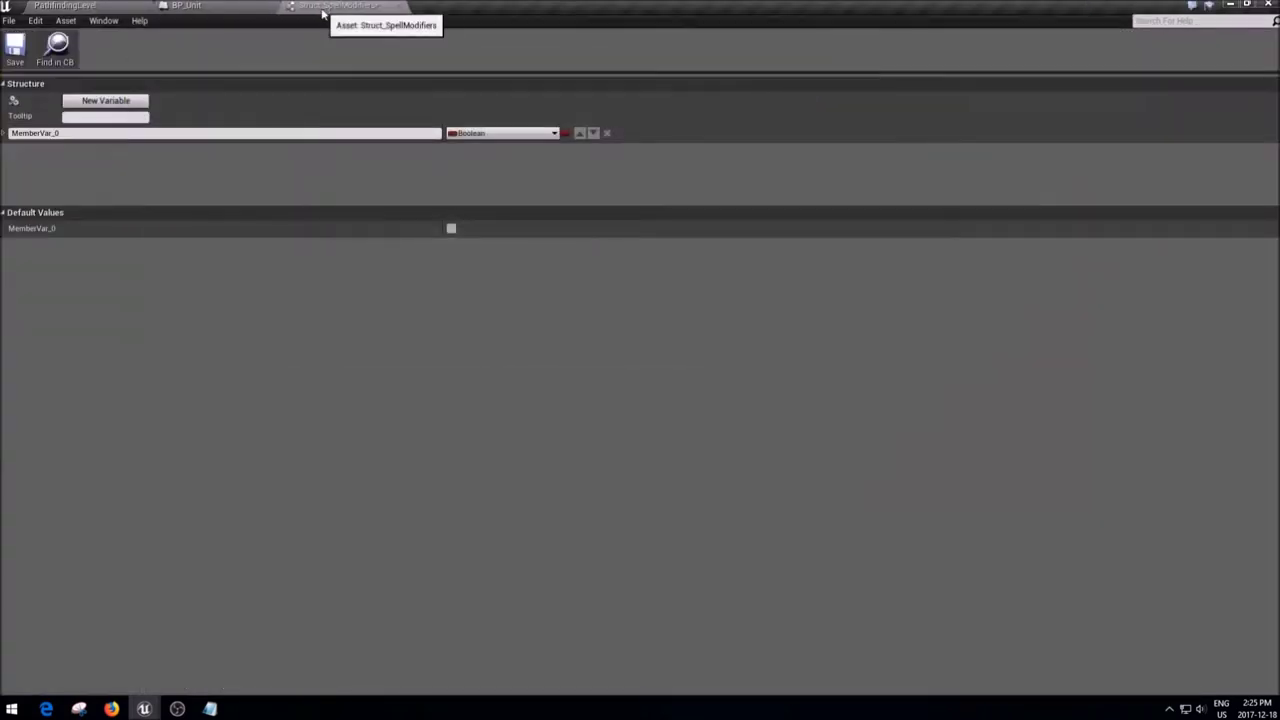
{"action": "left_click", "coordinate": [106, 103]}
{"action": "left_click", "coordinate": [106, 103]}
{"action": "left_click", "coordinate": [606, 150]}
{"action": "left_click", "coordinate": [606, 150]}
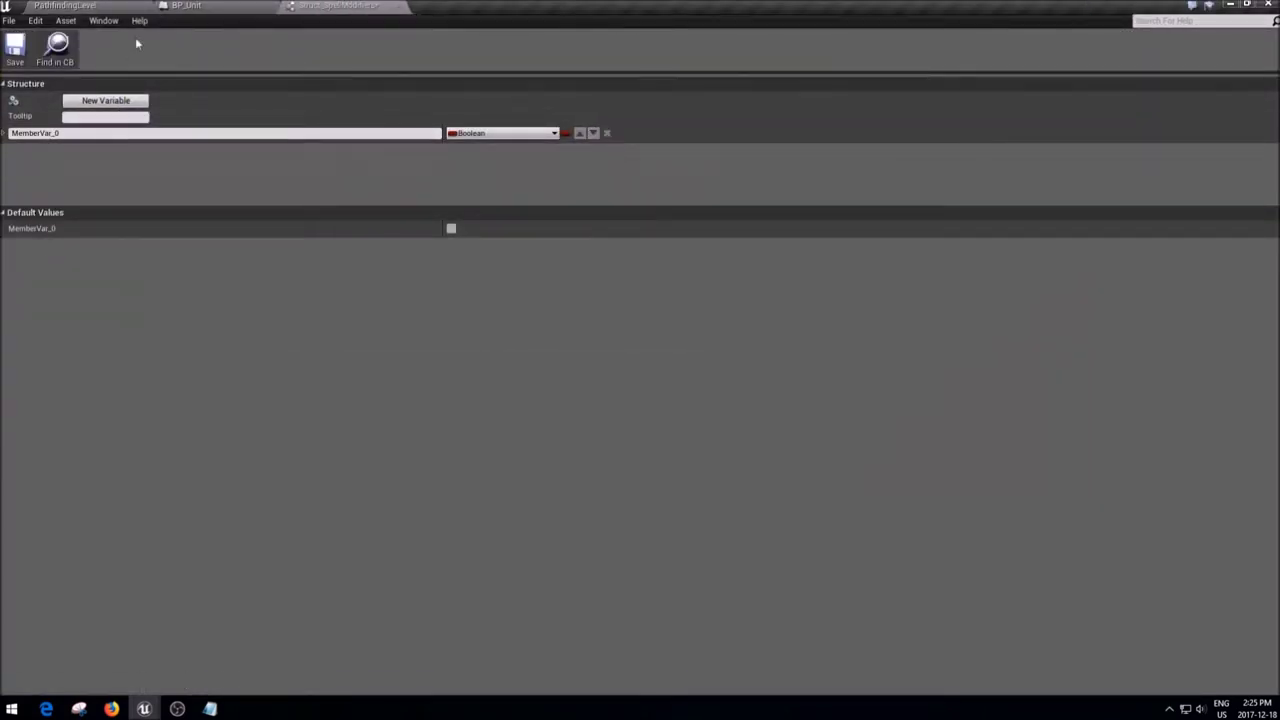
{"action": "left_click", "coordinate": [500, 133]}
{"action": "left_click", "coordinate": [483, 195]}
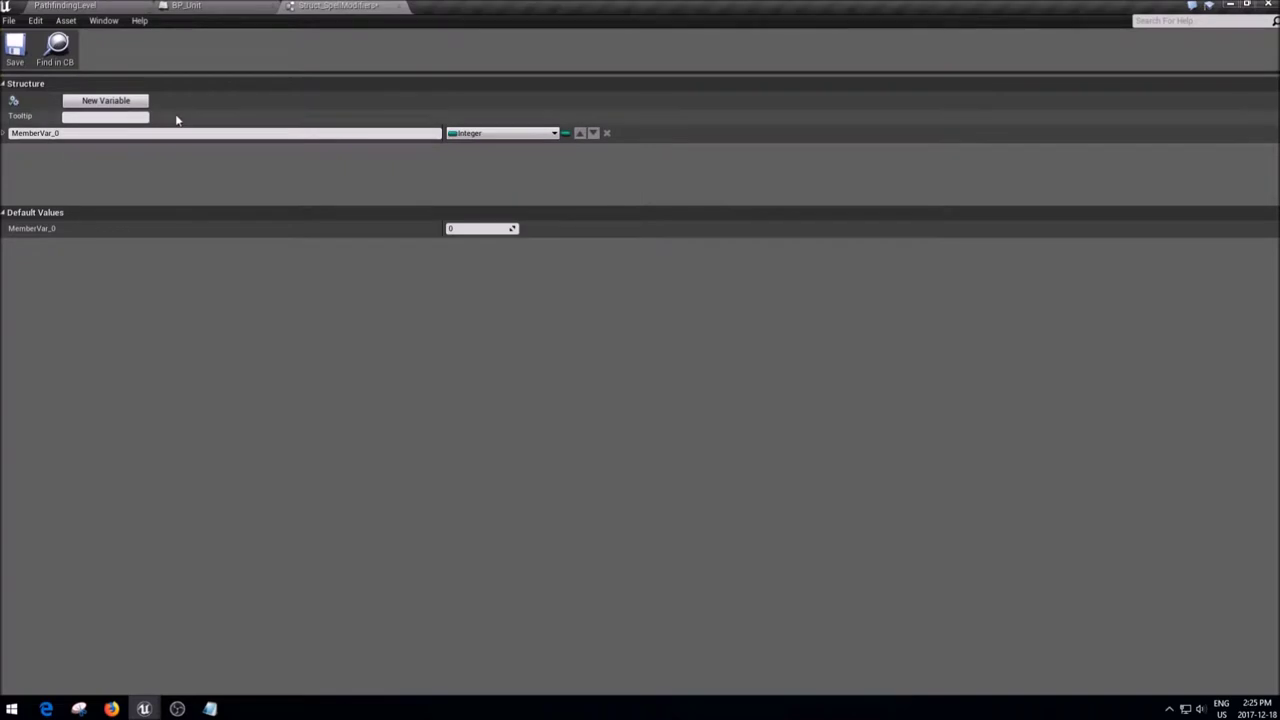
{"action": "left_click", "coordinate": [106, 100]}
{"action": "left_click", "coordinate": [106, 100]}
{"action": "left_click", "coordinate": [106, 100]}
{"action": "left_click", "coordinate": [106, 100]}
{"action": "left_click", "coordinate": [106, 100]}
{"action": "left_click", "coordinate": [106, 100]}
{"action": "left_click_drag", "start_coordinate": [420, 200], "coordinate": [410, 410]}
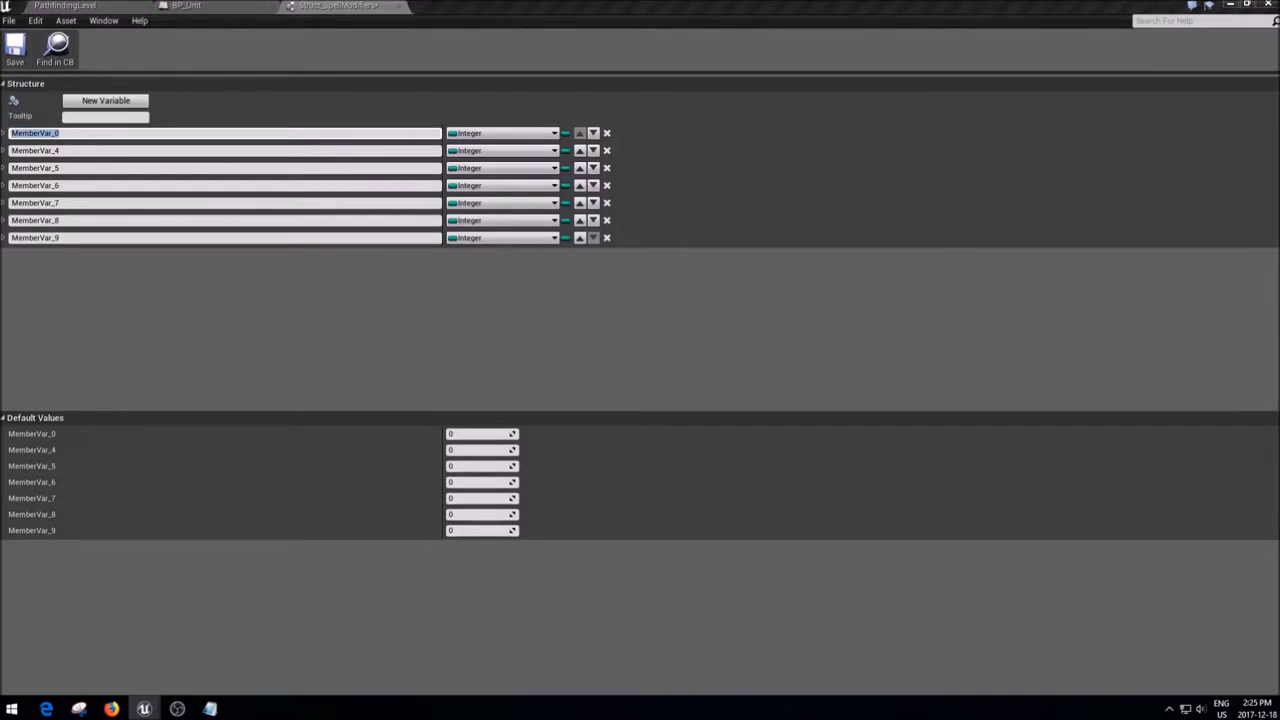
- Rename the first two integer members to resistModifierFlat and resistModifierPercent
{"action": "left_click", "coordinate": [14, 150]}
{"action": "type", "text": "resistModifierFlat"}
{"action": "key", "text": "shift+End"}
{"action": "key", "text": "Delete"}
{"action": "key", "text": "Return"}
{"action": "double_click", "coordinate": [66, 168]}
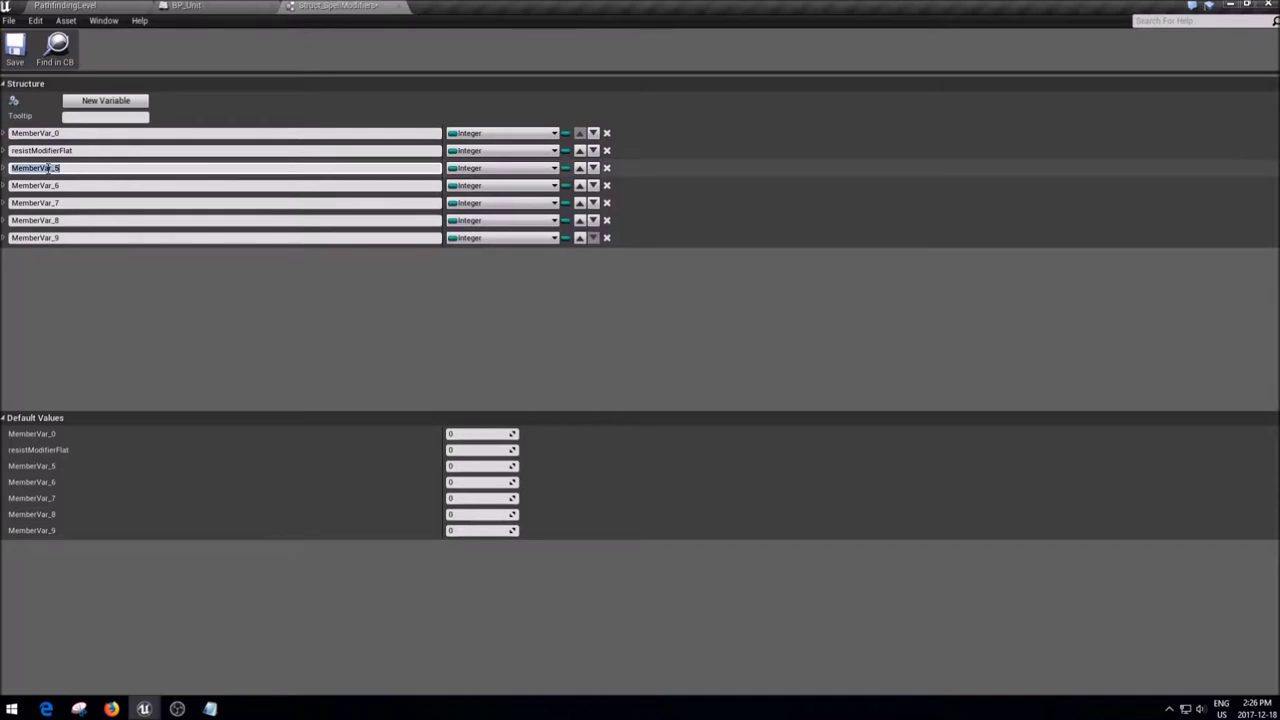
{"action": "left_click", "coordinate": [72, 168]}
{"action": "key", "text": "ctrl+a"}
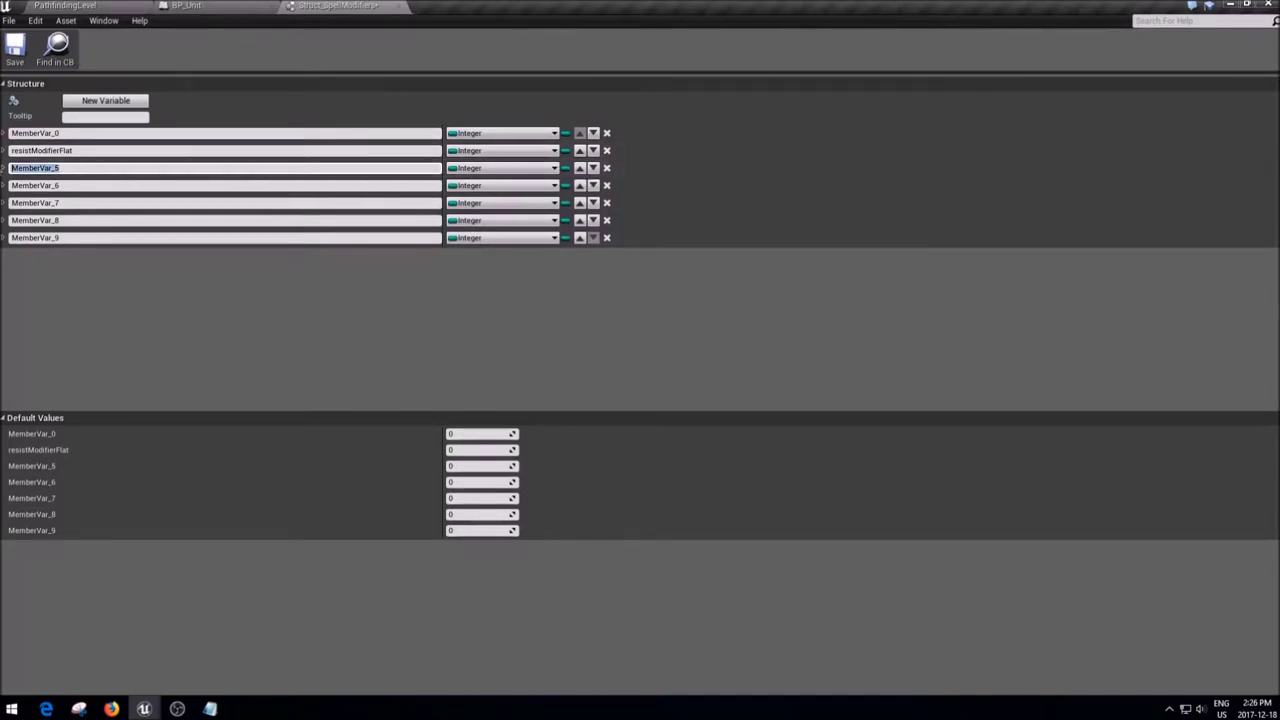
{"action": "type", "text": "r"}
{"action": "type", "text": "istModifierPEr"}
{"action": "type", "text": "rcent"}
{"action": "key", "text": "Return"}
- Rename the next members damageModifierFlat, damageModifierPercent and movementPointsModifierFlat
{"action": "left_click", "coordinate": [86, 185]}
{"action": "type", "text": "damageModifierFlat"}
{"action": "key", "text": "Return"}
{"action": "left_click", "coordinate": [40, 203]}
{"action": "type", "text": "damageModifierPercent"}
{"action": "left_click", "coordinate": [47, 220]}
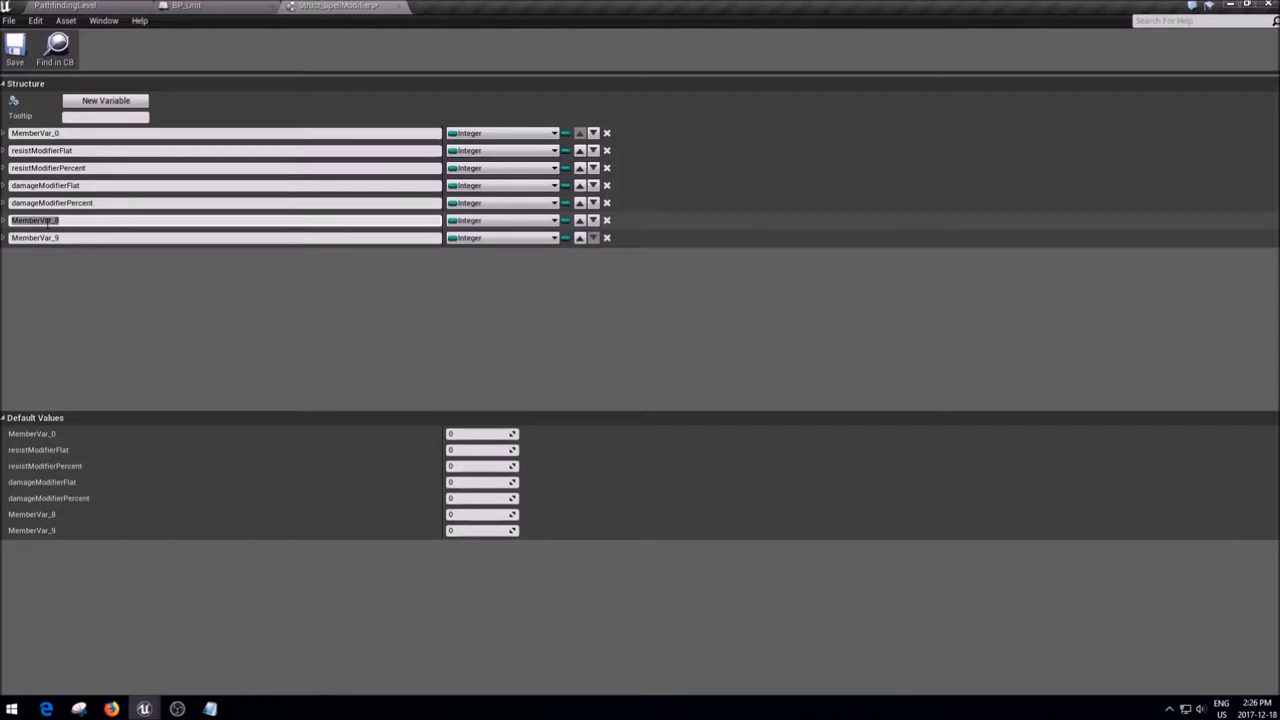
{"action": "type", "text": "mana"}
{"action": "key", "text": "BackSpace"}
{"action": "key", "text": "BackSpace"}
{"action": "key", "text": "BackSpace"}
{"action": "type", "text": "ove"}
{"action": "key", "text": "BackSpace"}
{"action": "key", "text": "BackSpace"}
{"action": "type", "text": "vementPointsModifierFlat"}
{"action": "key", "text": "Return"}
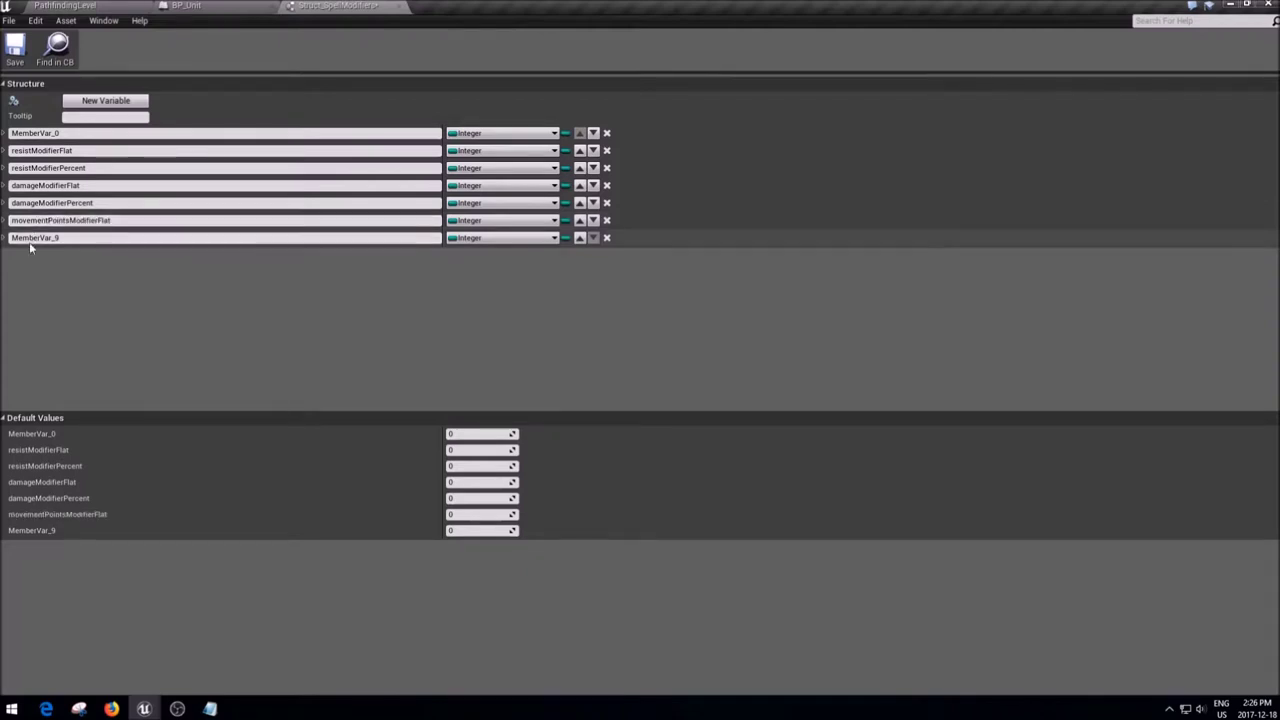
- Rename MemberVar_9 to actionPointsModifierFlat and add a new rangeModifierFlat member
{"action": "left_click", "coordinate": [35, 238]}
{"action": "left_click", "coordinate": [30, 238]}
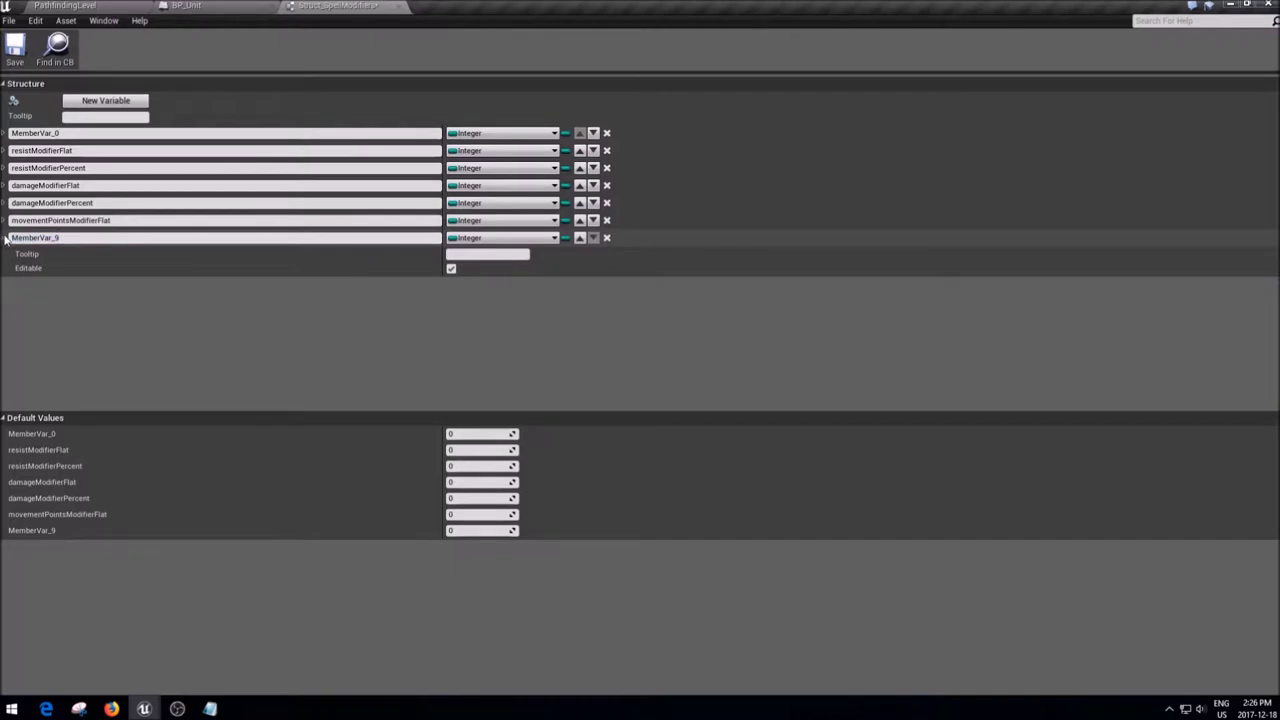
{"action": "double_click", "coordinate": [30, 238]}
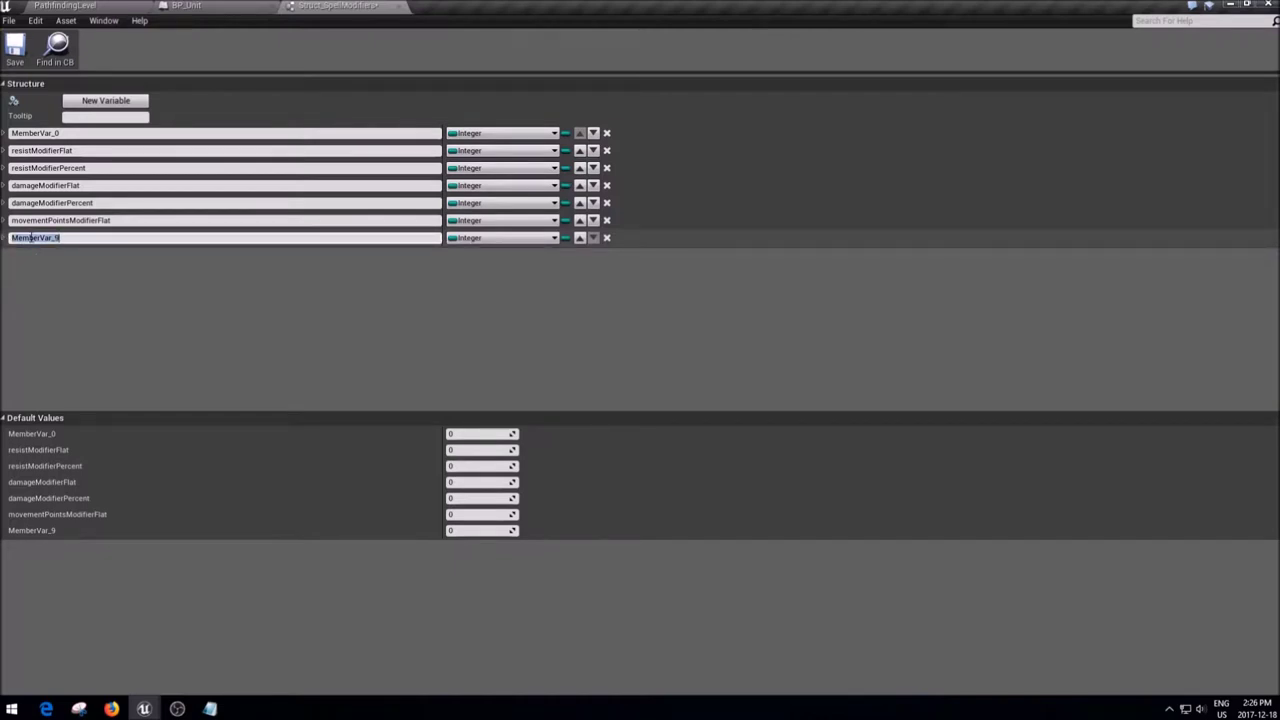
{"action": "type", "text": "a"}
{"action": "type", "text": "ctionPointsModifierFloat"}
{"action": "left_click", "coordinate": [110, 101]}
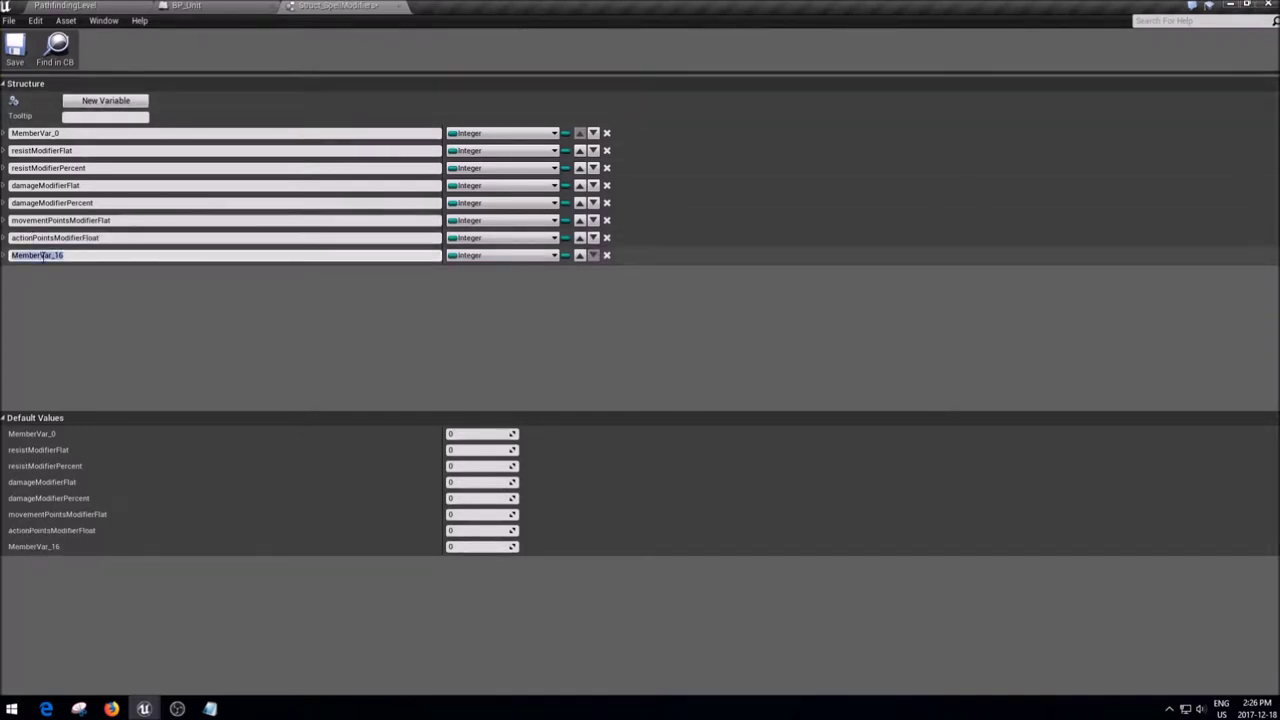
{"action": "type", "text": "rangeModifierFlat"}
{"action": "key", "text": "Return"}
{"action": "left_click", "coordinate": [116, 237]}
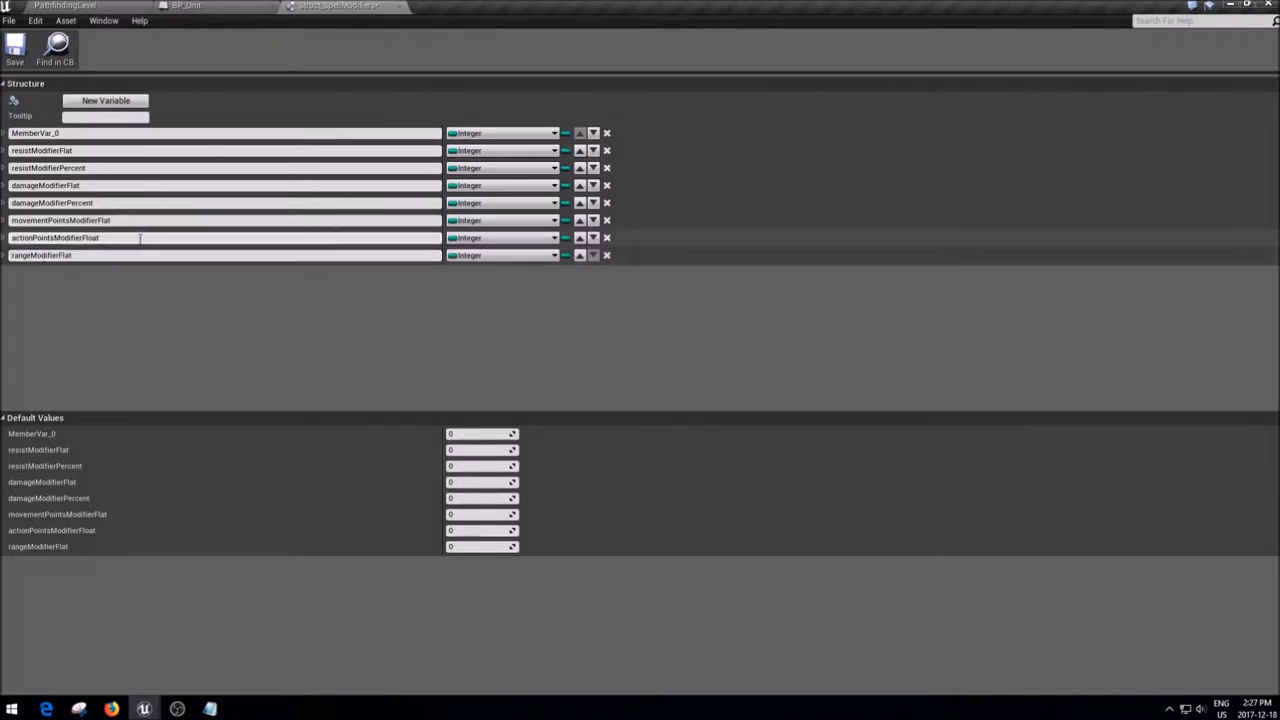
{"action": "key", "text": "BackSpace"}
{"action": "key", "text": "BackSpace"}
{"action": "key", "text": "BackSpace"}
{"action": "type", "text": "at"}
{"action": "key", "text": "Return"}
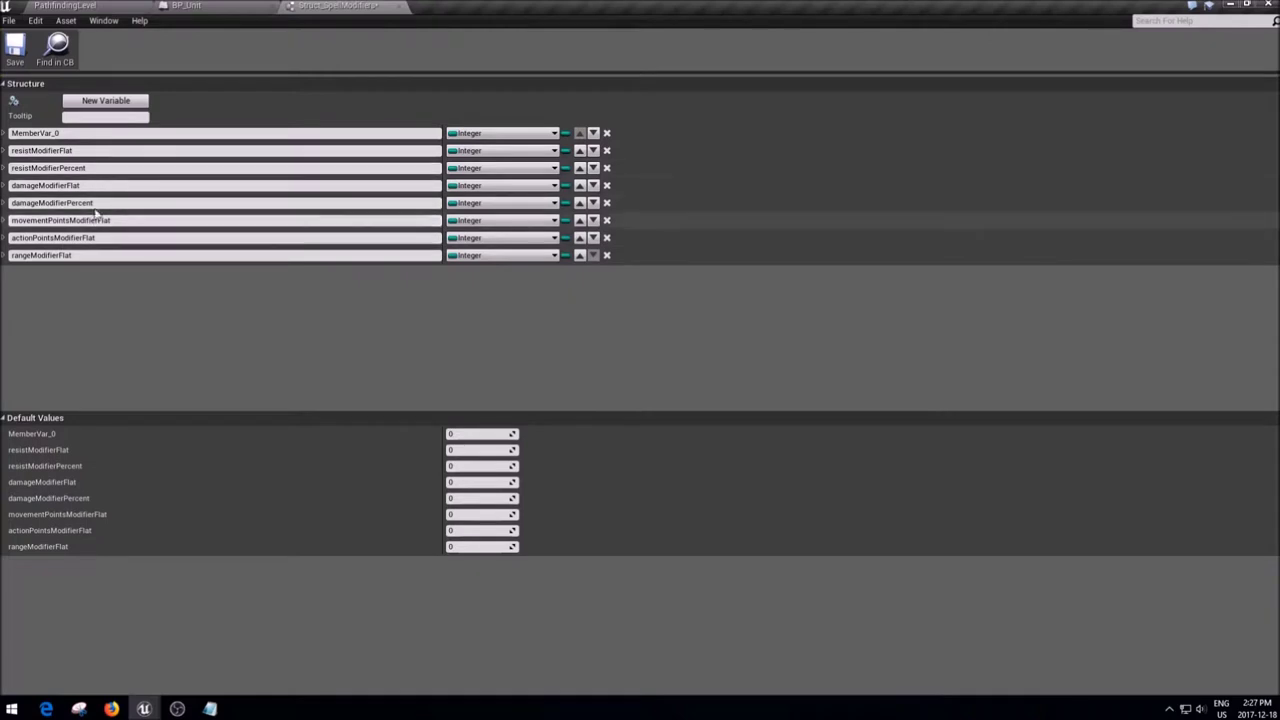
- Change damageModifierPercent and resistModifierPercent to Float
{"action": "left_click", "coordinate": [455, 203]}
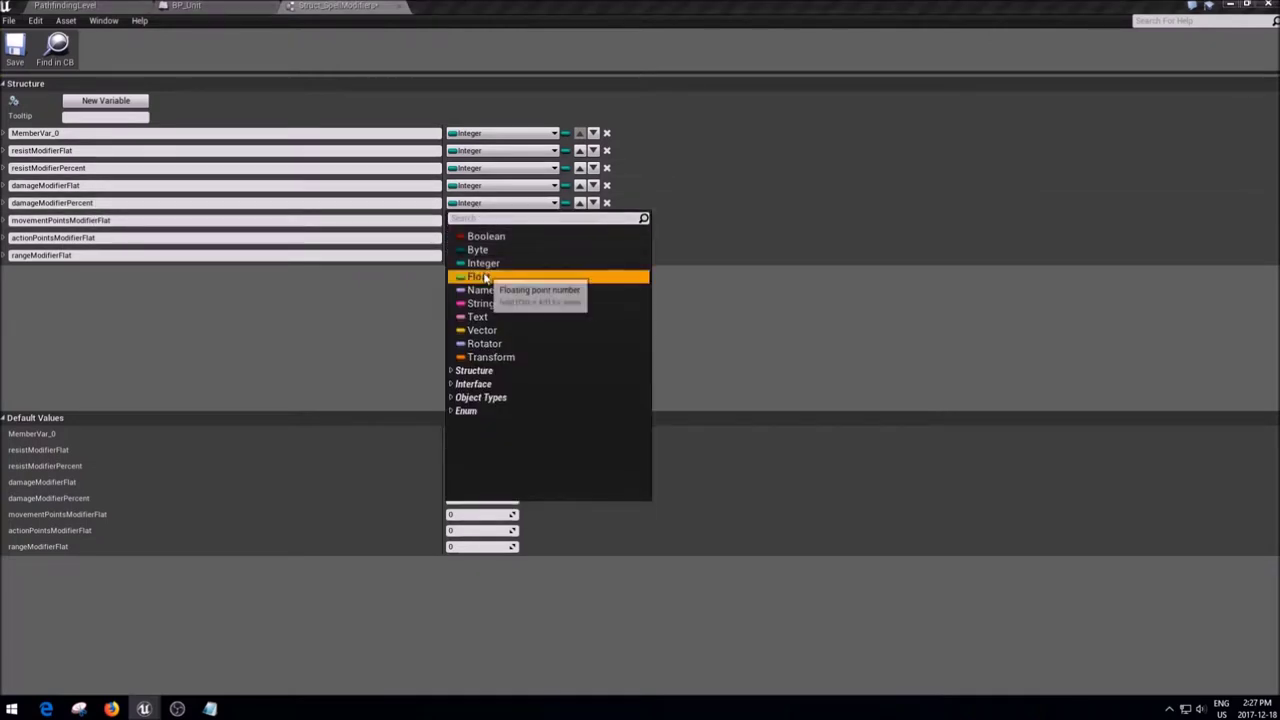
{"action": "left_click", "coordinate": [470, 277]}
{"action": "left_click", "coordinate": [465, 168]}
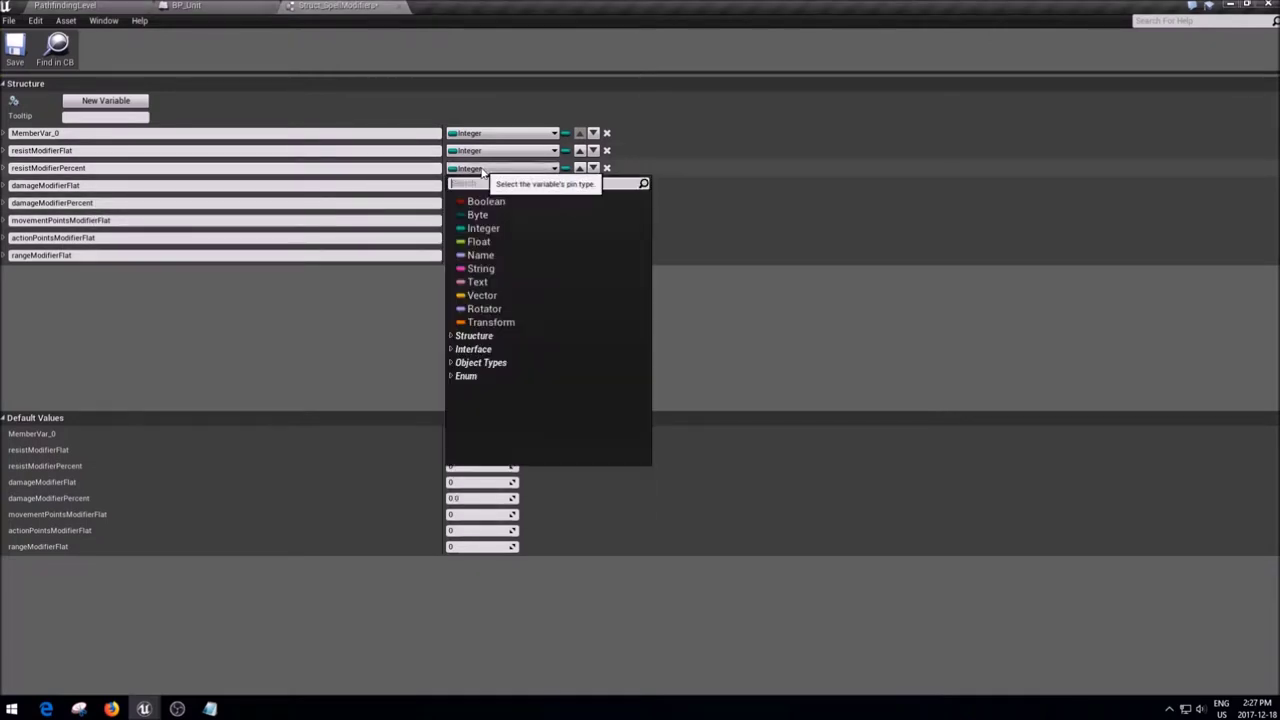
{"action": "left_click", "coordinate": [470, 243]}
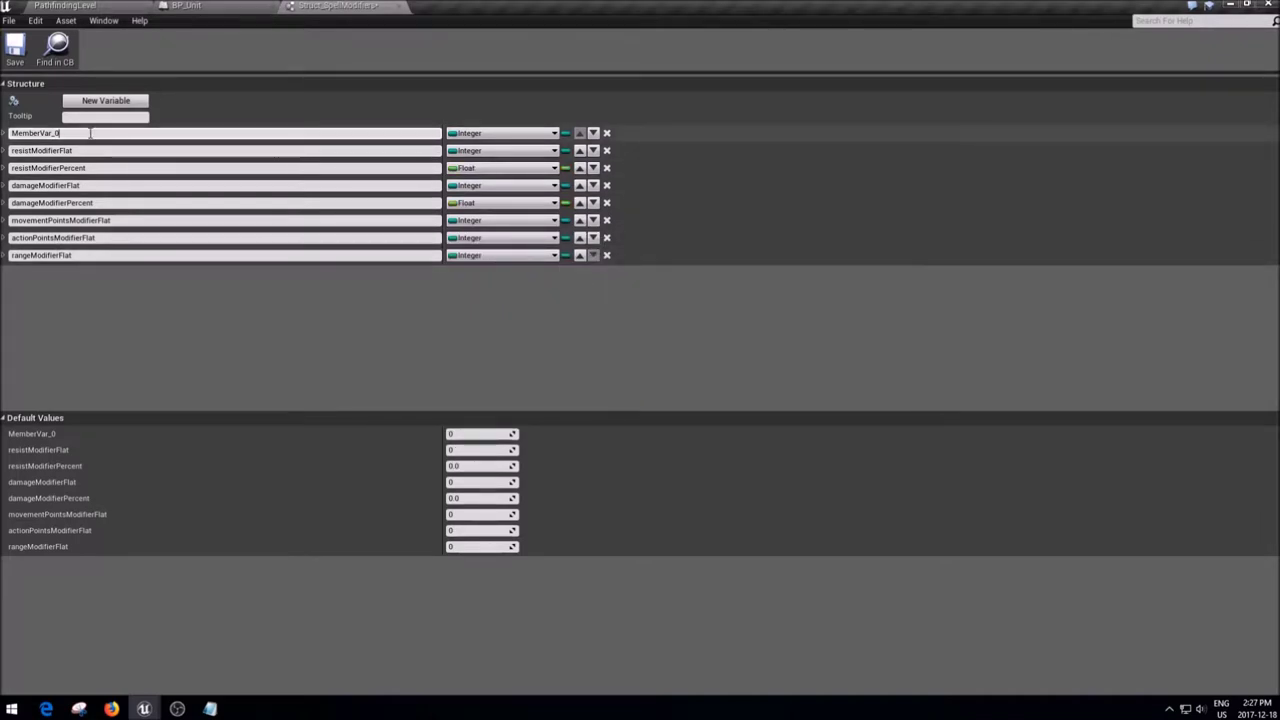
- Rename MemberVar_0 to modifierDuration and go back to the BP_Unit blueprint
{"action": "left_click", "coordinate": [49, 141]}
{"action": "left_click", "coordinate": [12, 142]}
{"action": "left_click", "coordinate": [40, 133]}
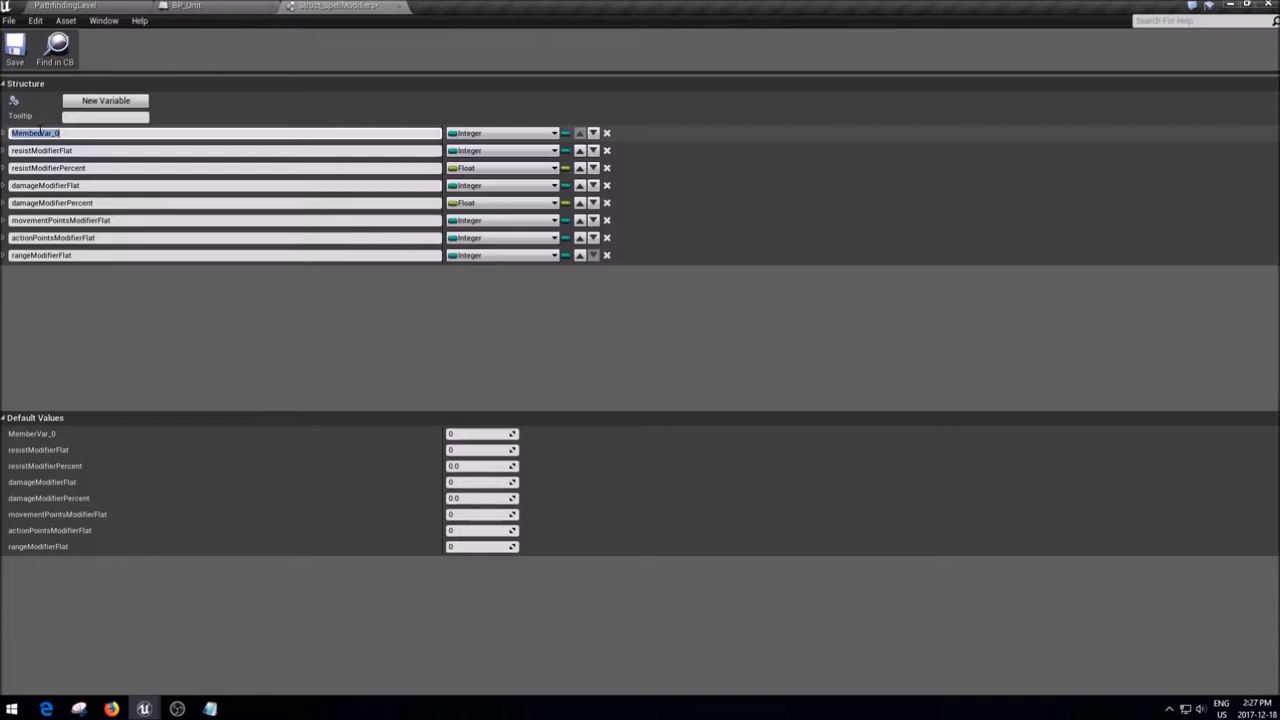
{"action": "type", "text": "modifierDuration"}
{"action": "key", "text": "Return"}
{"action": "left_click", "coordinate": [67, 299]}
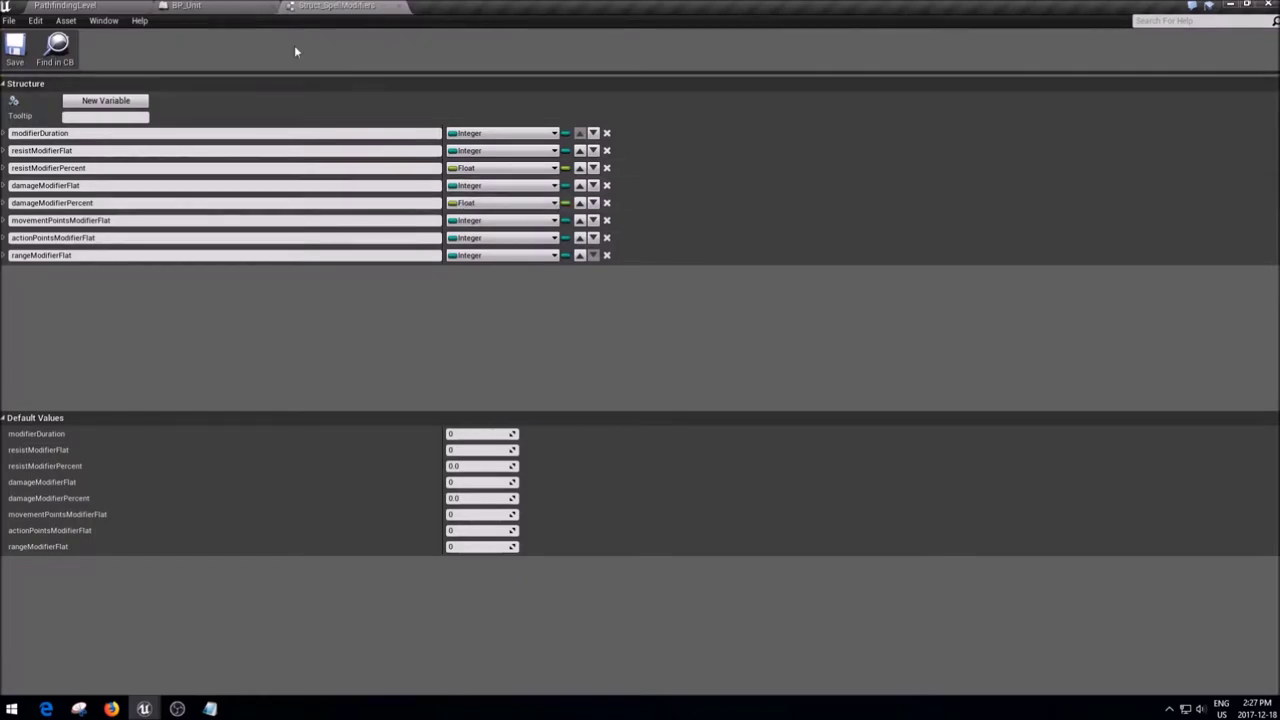
{"action": "left_click", "coordinate": [352, 5]}
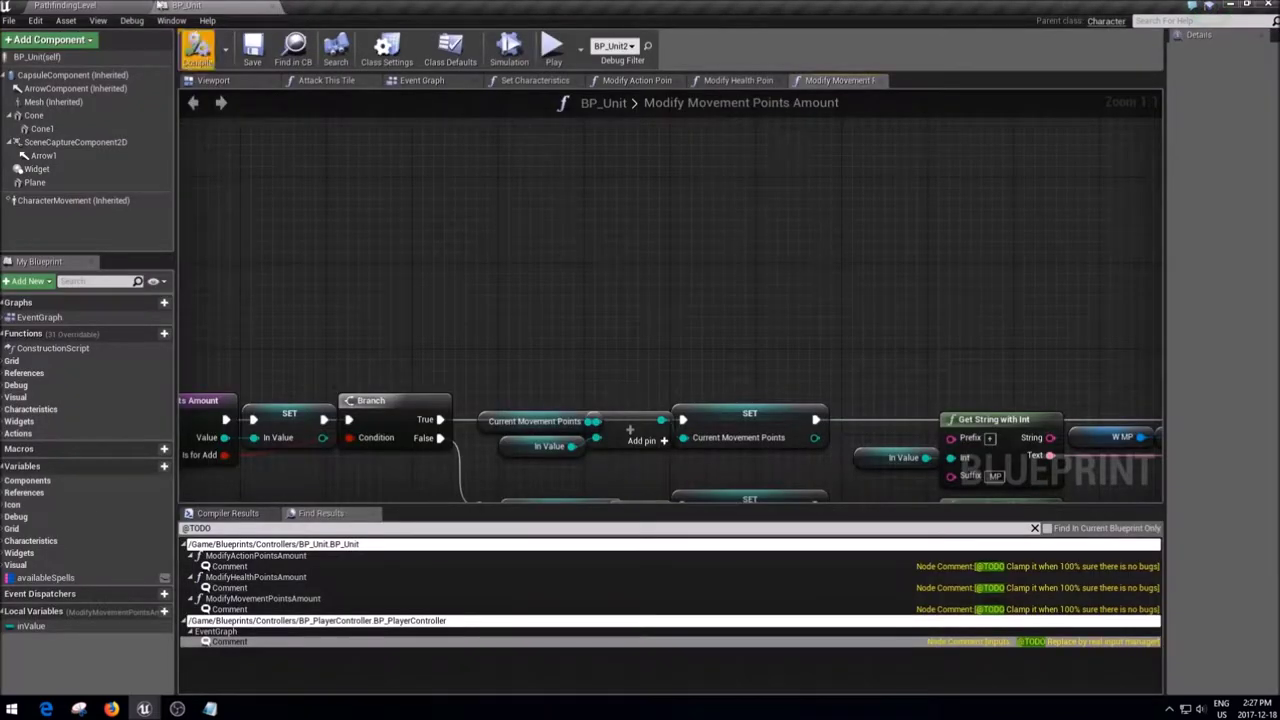
- Close the search results, enlarge the graph, and add a BP_Unit variable named modifiersList
{"action": "scroll", "coordinate": [360, 420], "scroll_direction": "down", "scroll_amount": 5}
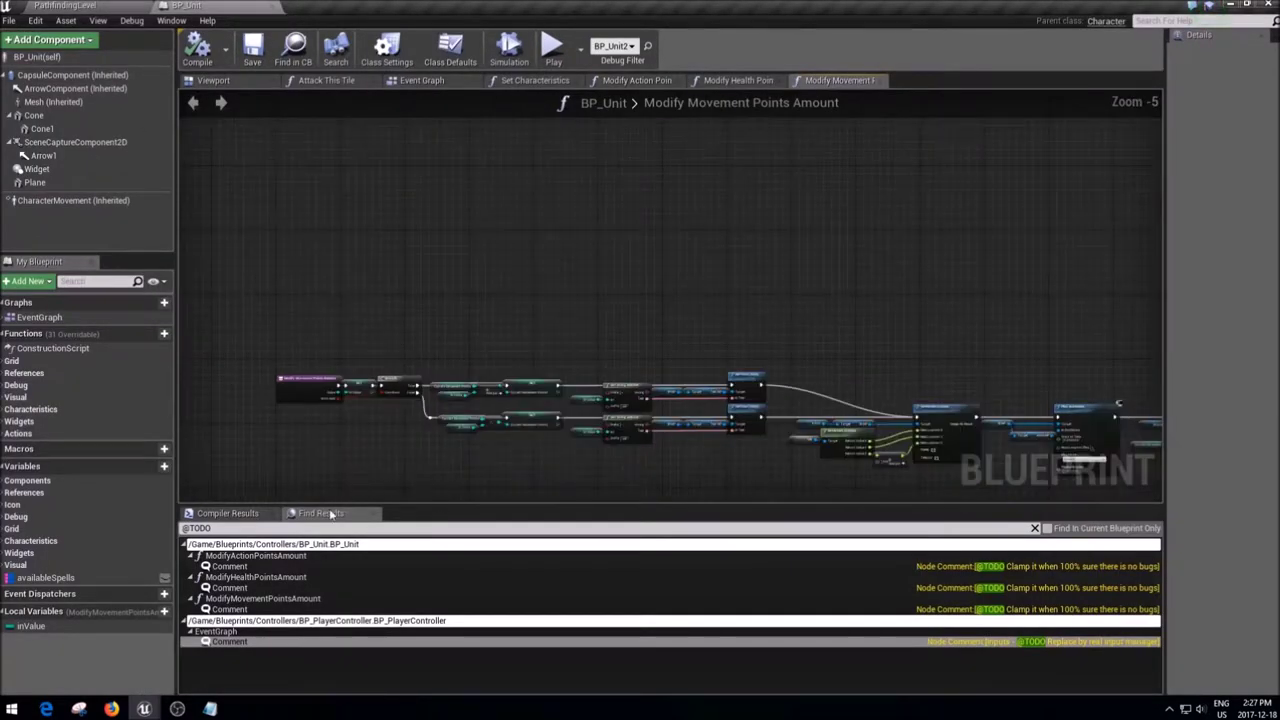
{"action": "left_click", "coordinate": [372, 513]}
{"action": "left_click_drag", "start_coordinate": [340, 510], "coordinate": [395, 620]}
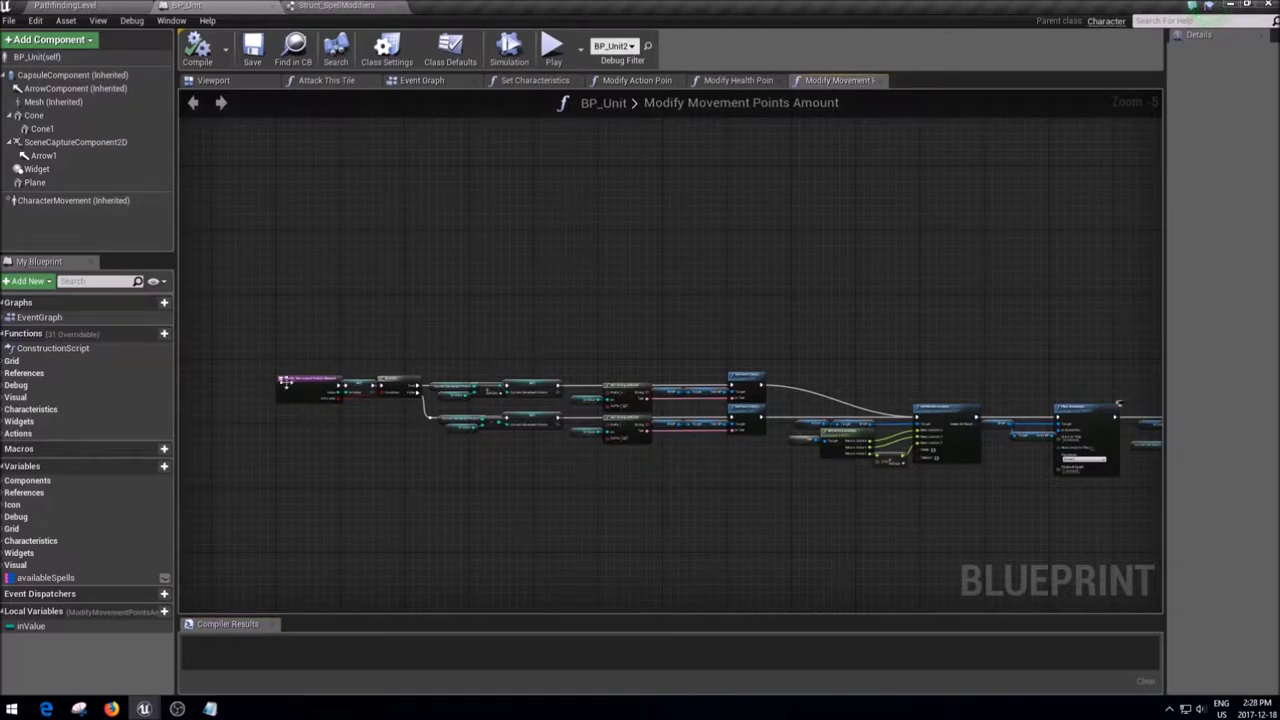
{"action": "left_click", "coordinate": [150, 467]}
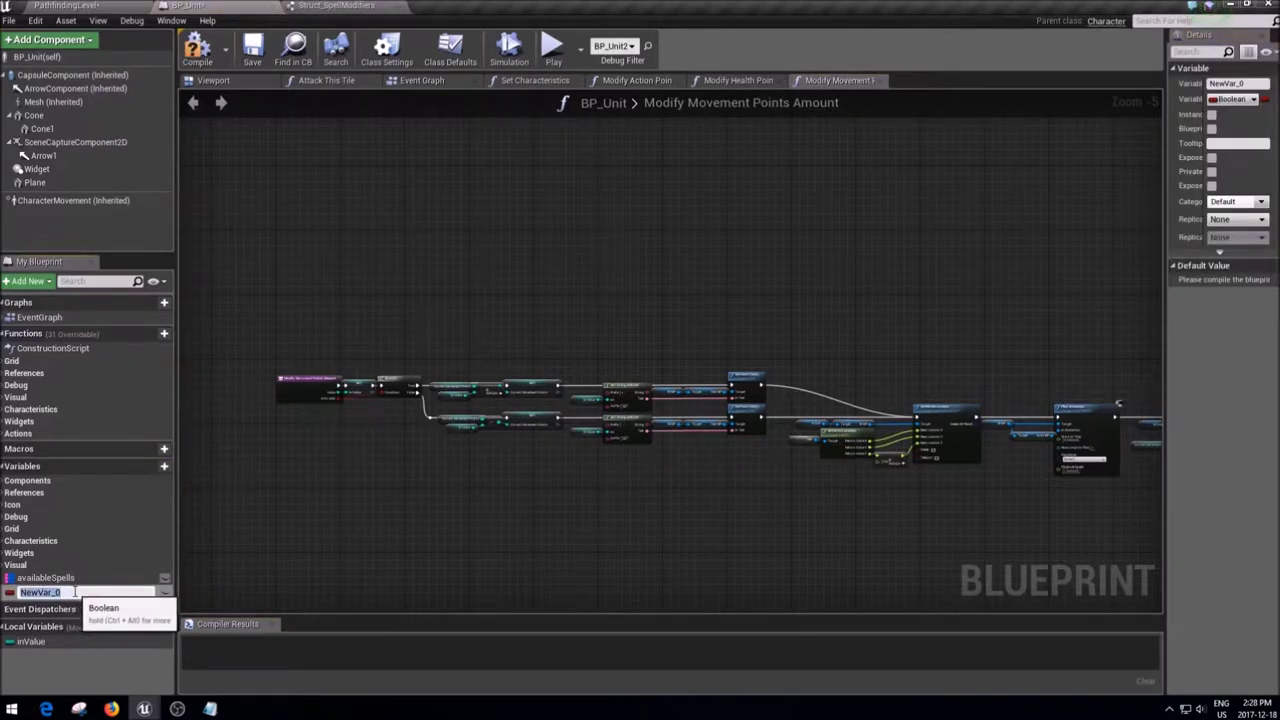
{"action": "type", "text": "modifiersList"}
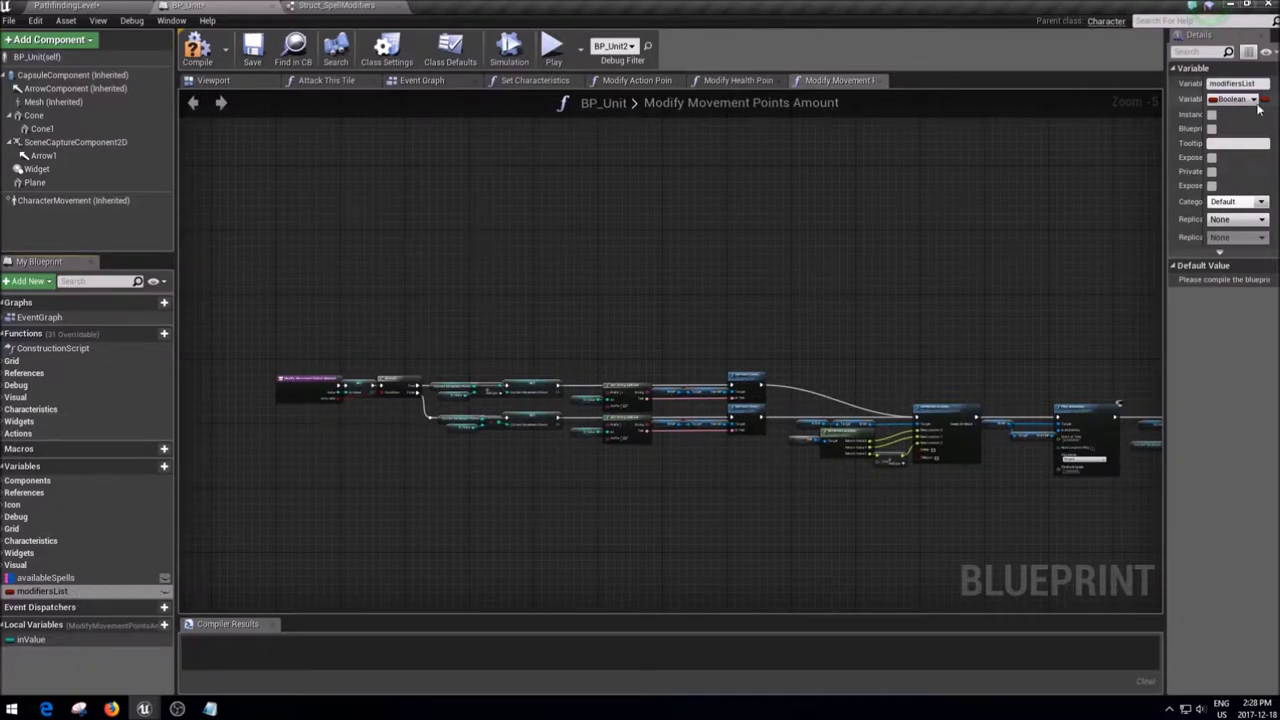
- Make modifiersList a Struct_SpellModifiers array, then compile and save BP_Unit
{"action": "left_click", "coordinate": [1256, 100]}
{"action": "type", "text": "struct"}
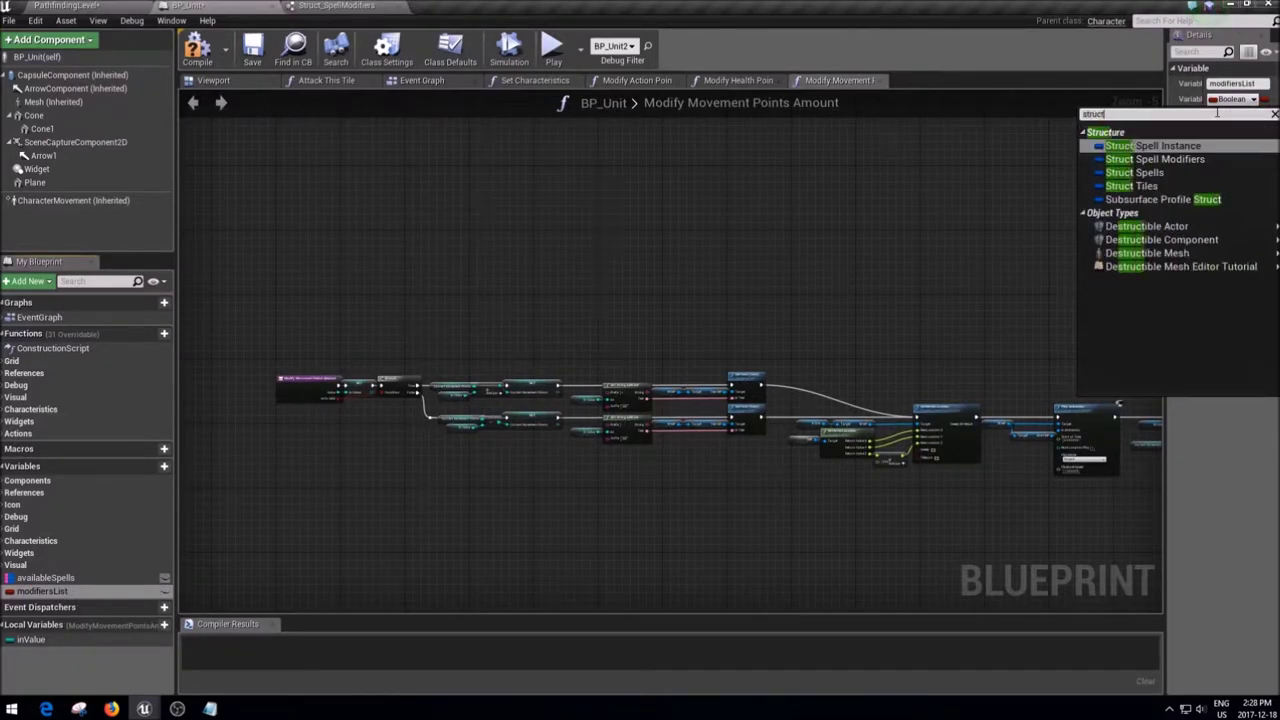
{"action": "left_click", "coordinate": [1180, 159]}
{"action": "left_click_drag", "start_coordinate": [1168, 150], "coordinate": [1050, 150]}
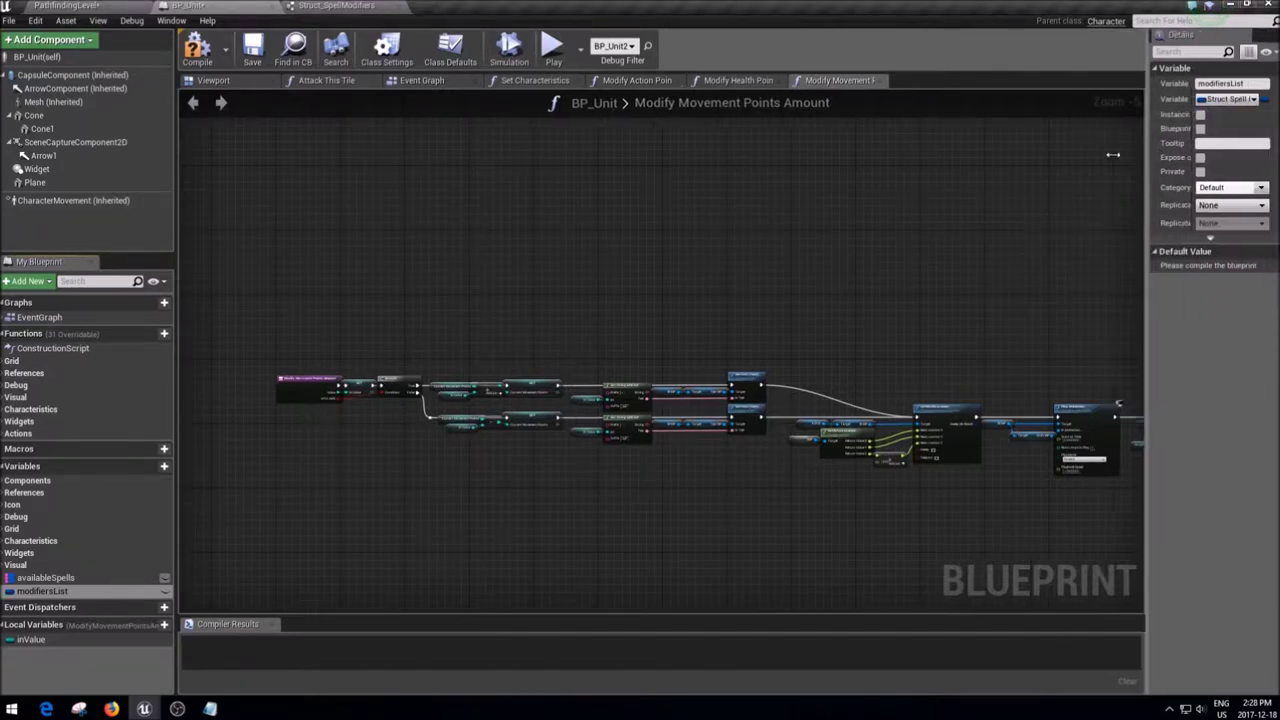
{"action": "left_click", "coordinate": [1170, 99]}
{"action": "left_click", "coordinate": [1198, 99]}
{"action": "left_click", "coordinate": [1210, 99]}
{"action": "left_click", "coordinate": [1212, 131]}
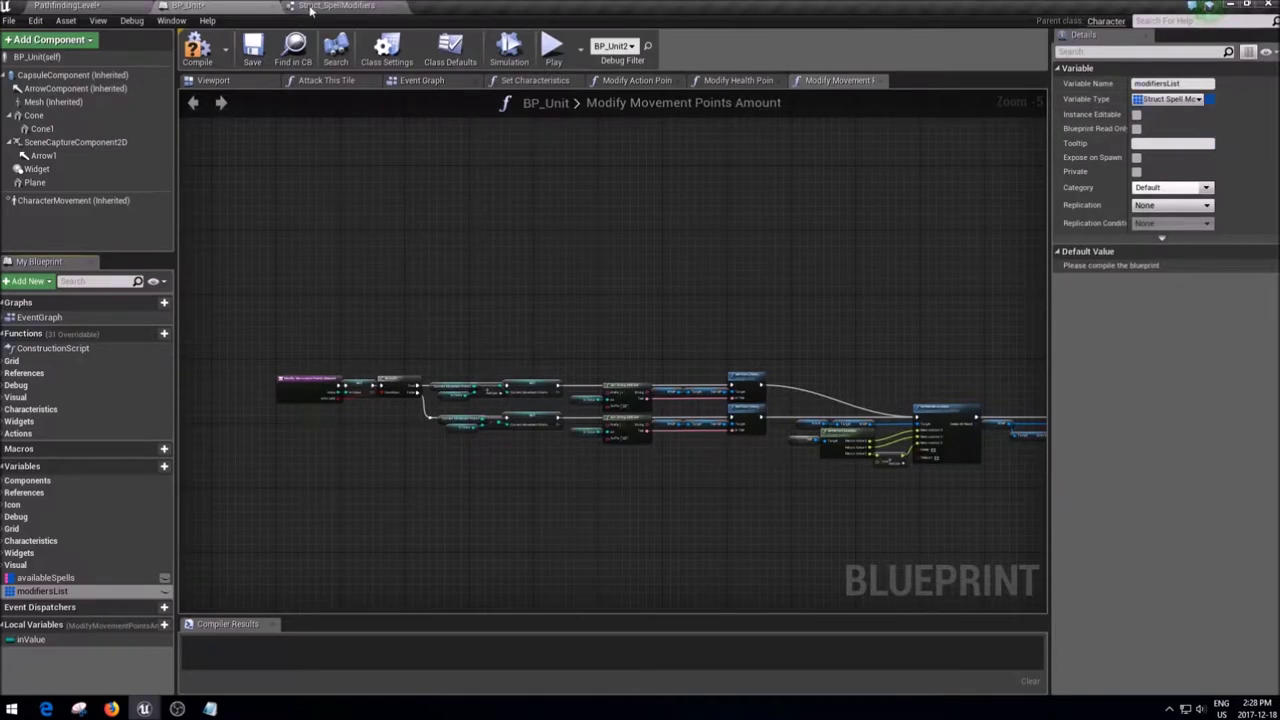
{"action": "left_click", "coordinate": [250, 50]}
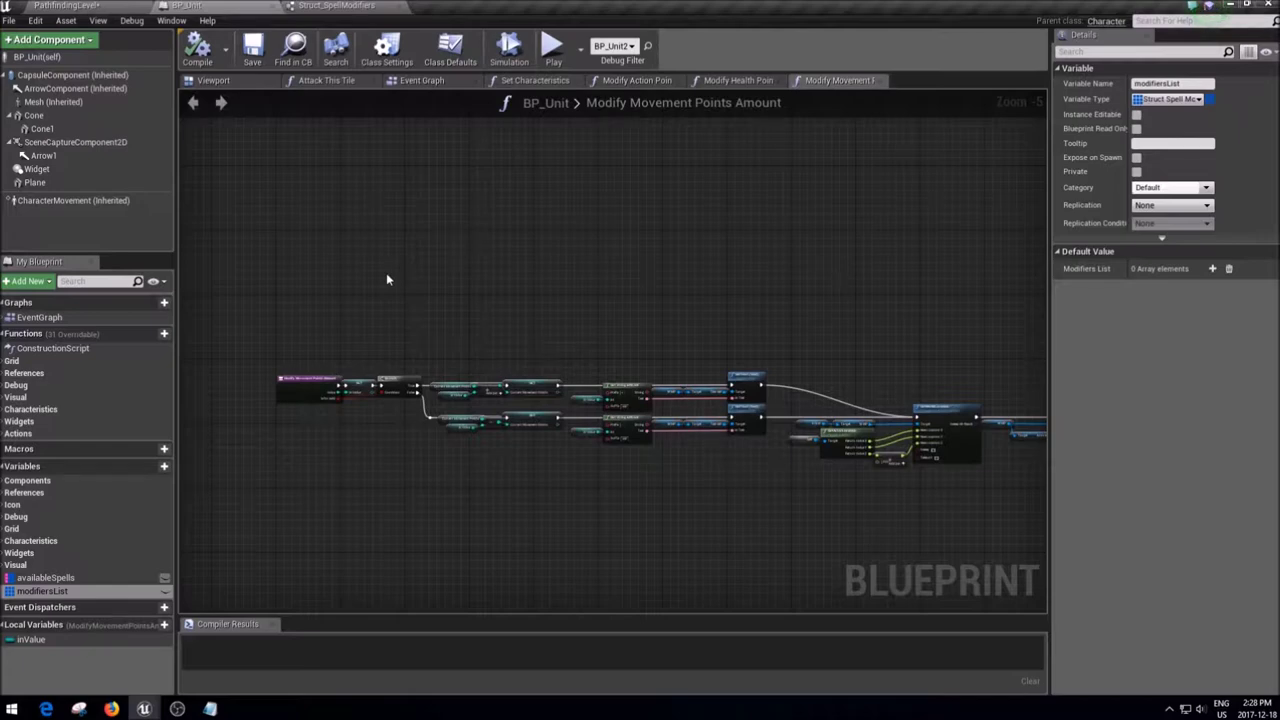
- Pan the graph toward the function's nodes and drag the Details splitter to the right
{"action": "mouse_move", "coordinate": [388, 279]}
{"action": "right_mouse_down"}
{"action": "mouse_move", "coordinate": [473, 293]}
{"action": "mouse_move", "coordinate": [453, 260]}
{"action": "right_mouse_up"}
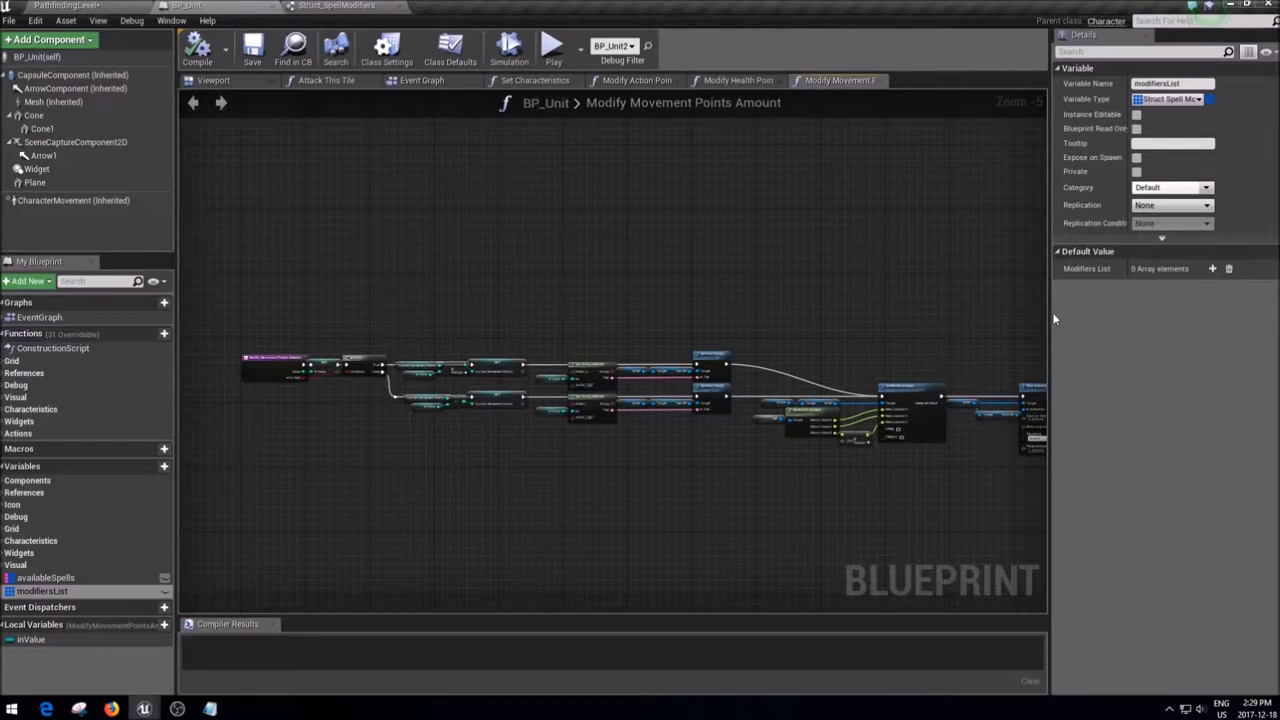
{"action": "left_click_drag", "start_coordinate": [1052, 312], "coordinate": [1143, 310]}
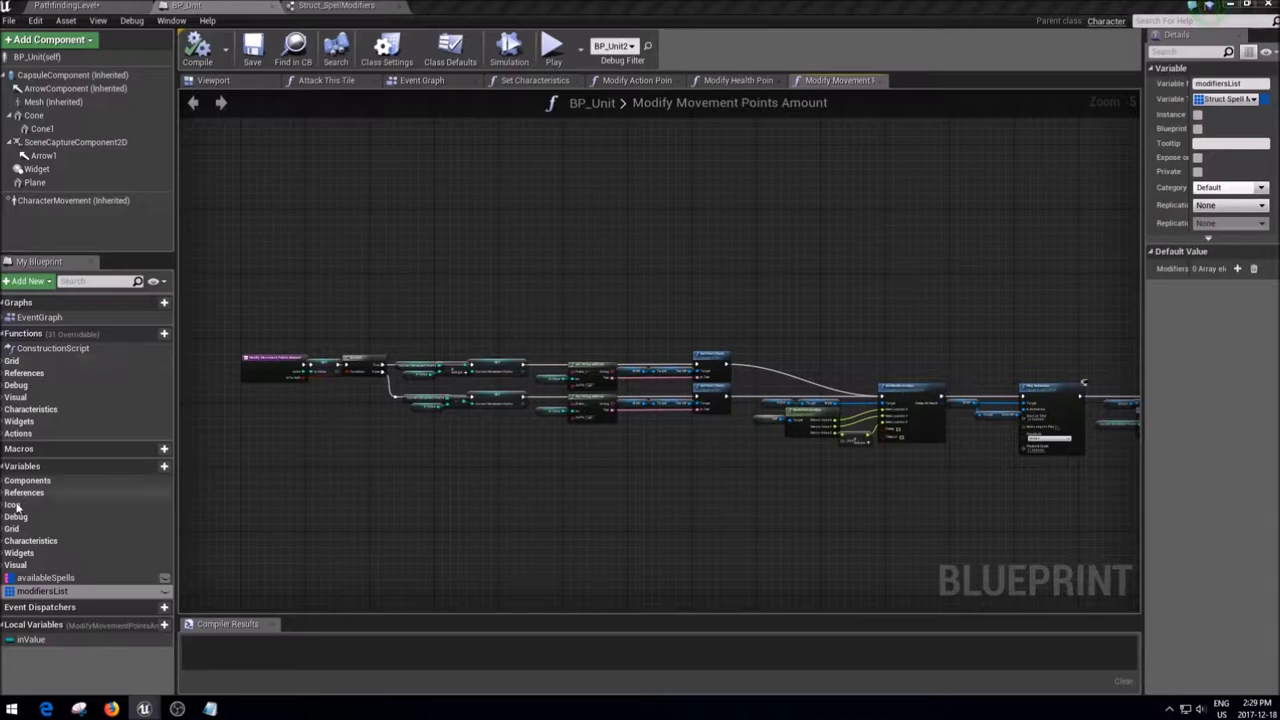
- Expand Characteristics and duplicate currentMovementPoints several times with Ctrl+W
{"action": "left_click", "coordinate": [3, 541]}
{"action": "scroll", "coordinate": [60, 555], "scroll_direction": "down", "scroll_amount": 1}
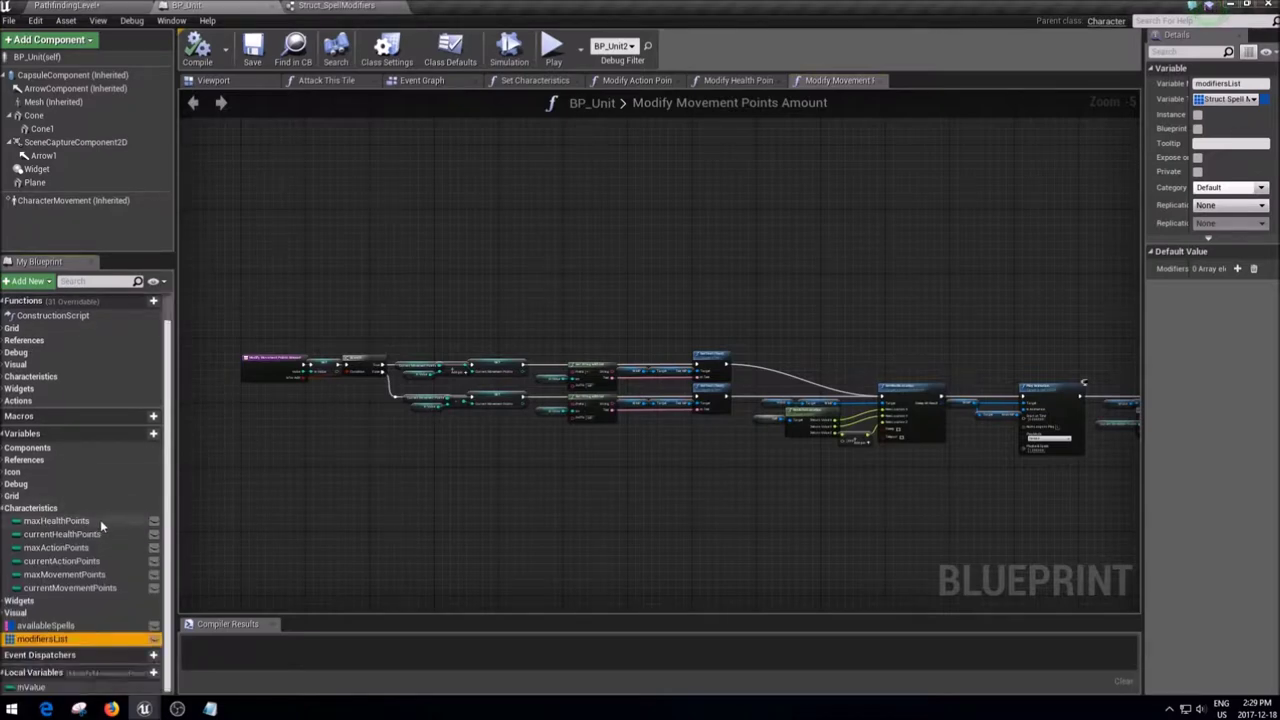
{"action": "left_click", "coordinate": [68, 584]}
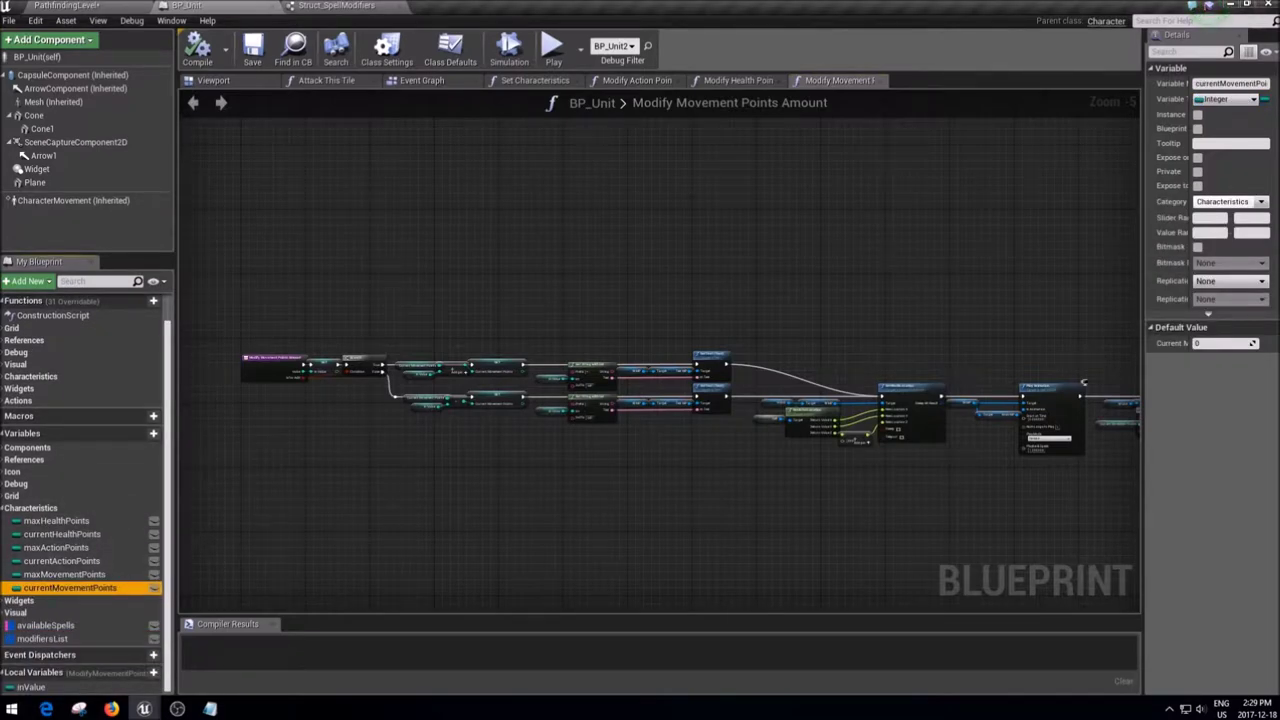
{"action": "left_click", "coordinate": [318, 7]}
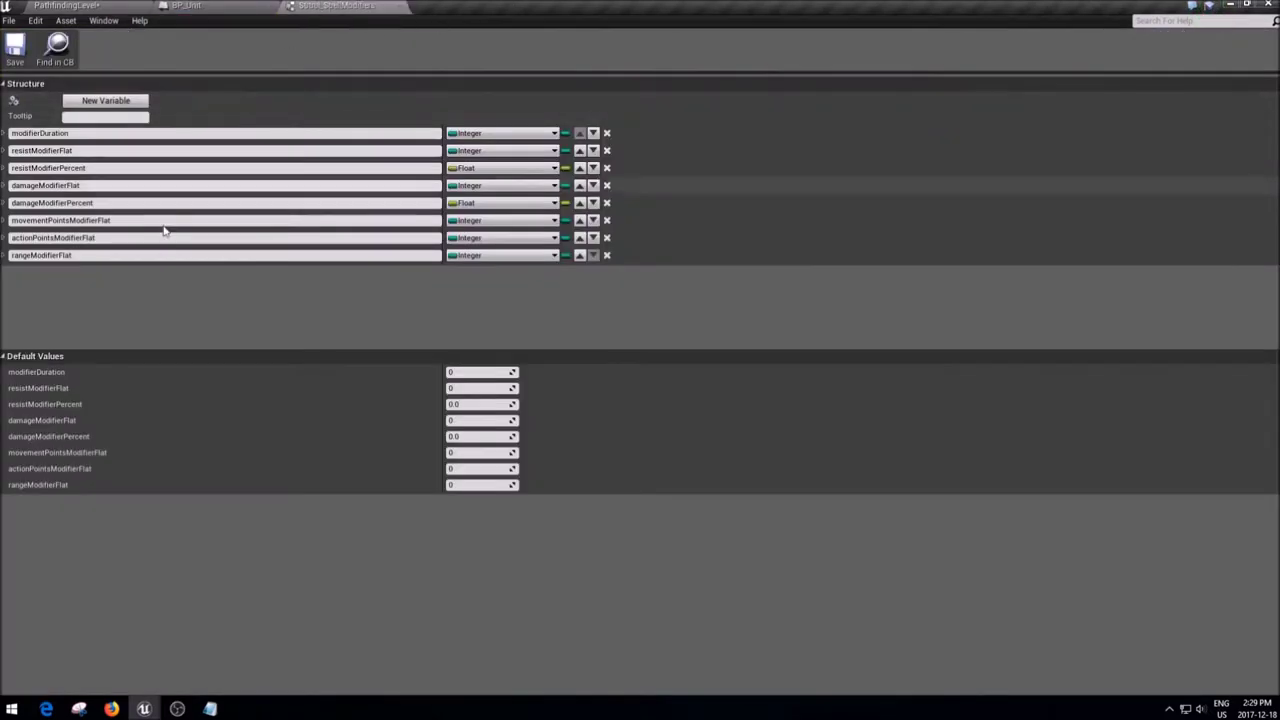
{"action": "left_click", "coordinate": [186, 6]}
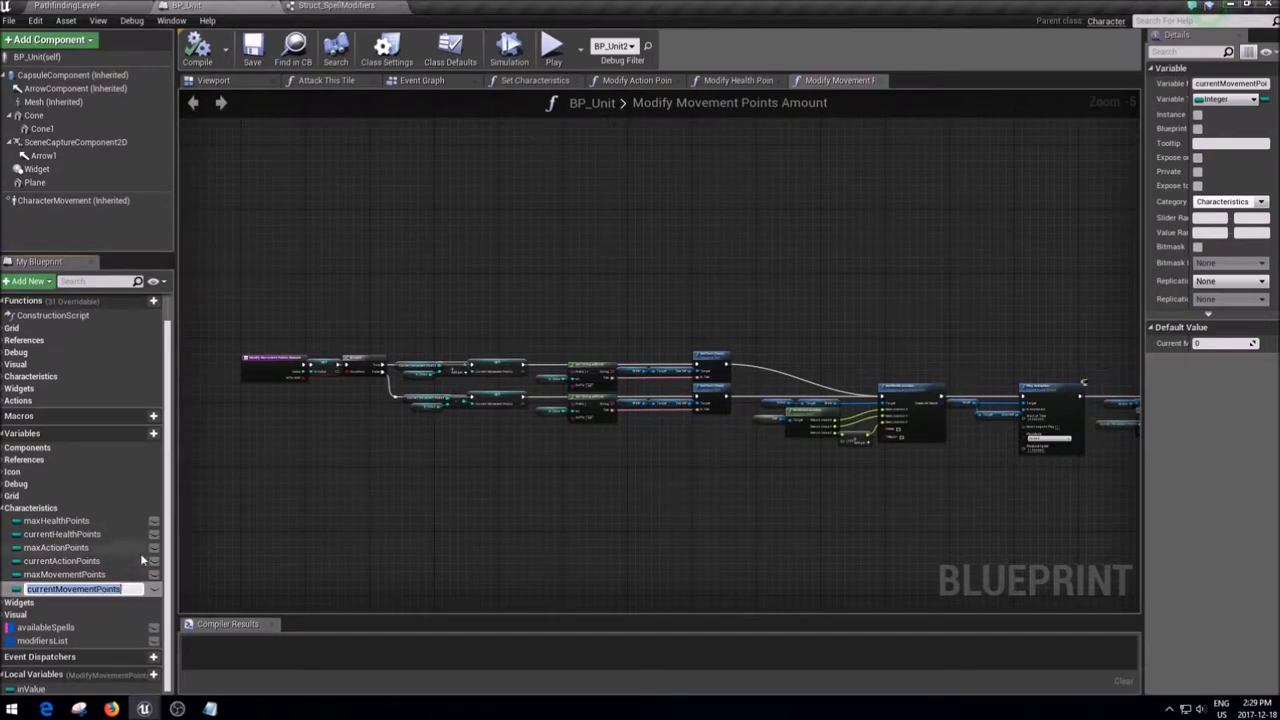
{"action": "left_click", "coordinate": [60, 561]}
{"action": "left_click", "coordinate": [60, 588]}
{"action": "key", "text": "ctrl+w"}
{"action": "key", "text": "ctrl+w"}
{"action": "key", "text": "ctrl+w"}
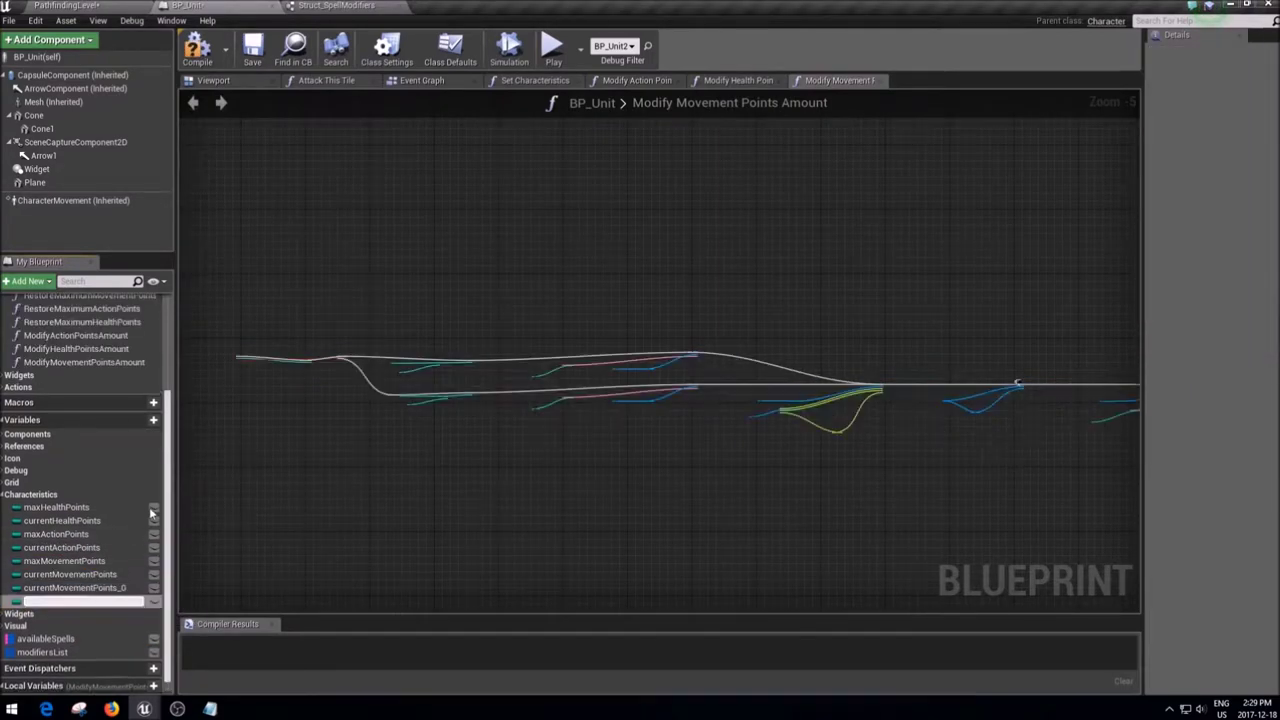
- Rename the copies damageModifierFlat, damageModifierPercent and movementPointsModifierFlat, then compile
{"action": "left_click", "coordinate": [100, 492]}
{"action": "left_click", "coordinate": [99, 521]}
{"action": "type", "text": "damageModifierFlat"}
{"action": "key", "text": "Return"}
{"action": "type", "text": "damageModifierPercent"}
{"action": "key", "text": "Return"}
{"action": "key", "text": "F2"}
{"action": "type", "text": "movementPointsModifierFlat"}
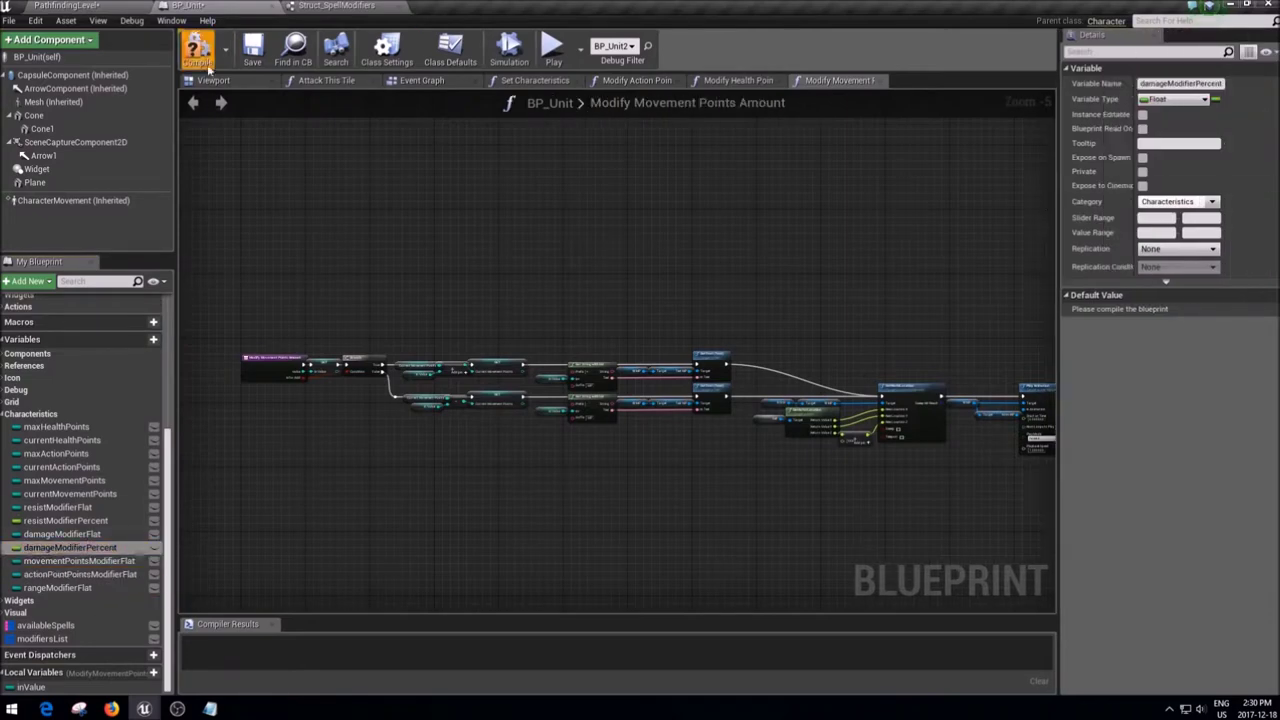
{"action": "left_click", "coordinate": [206, 64]}
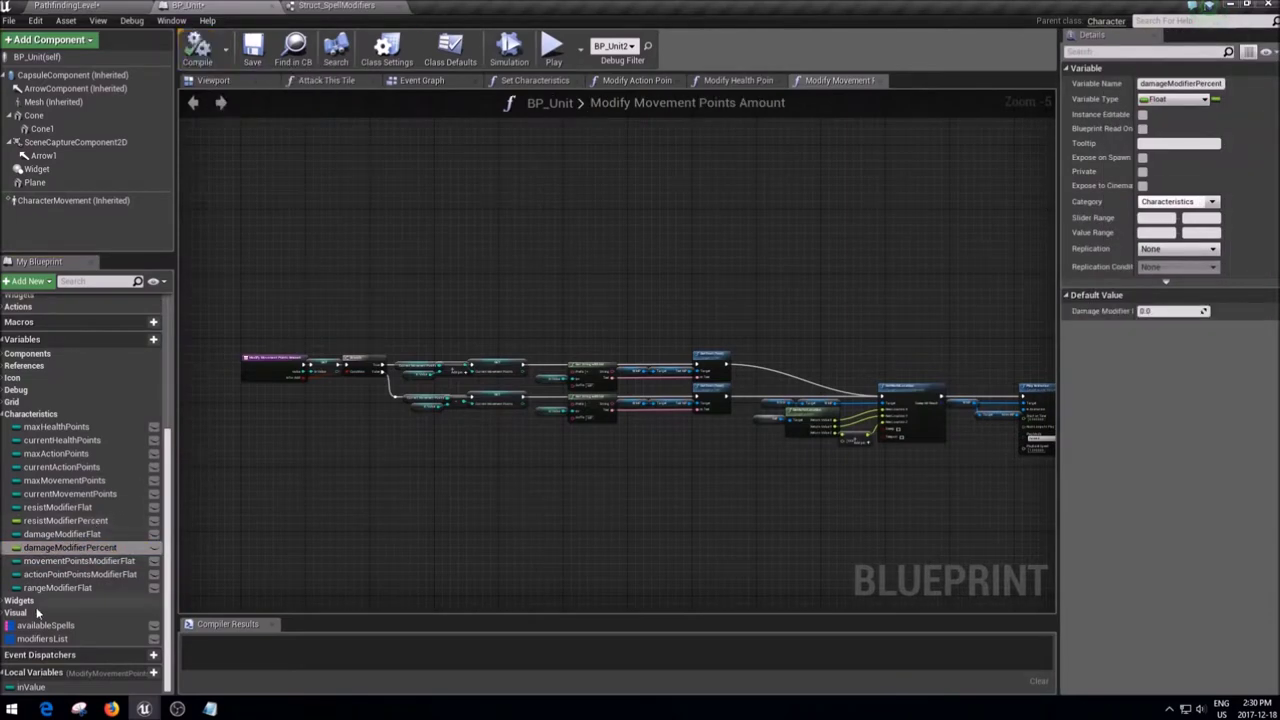
- Give resistModifierPercent a default value of 1.0 and save BP_Unit
{"action": "left_click", "coordinate": [64, 545]}
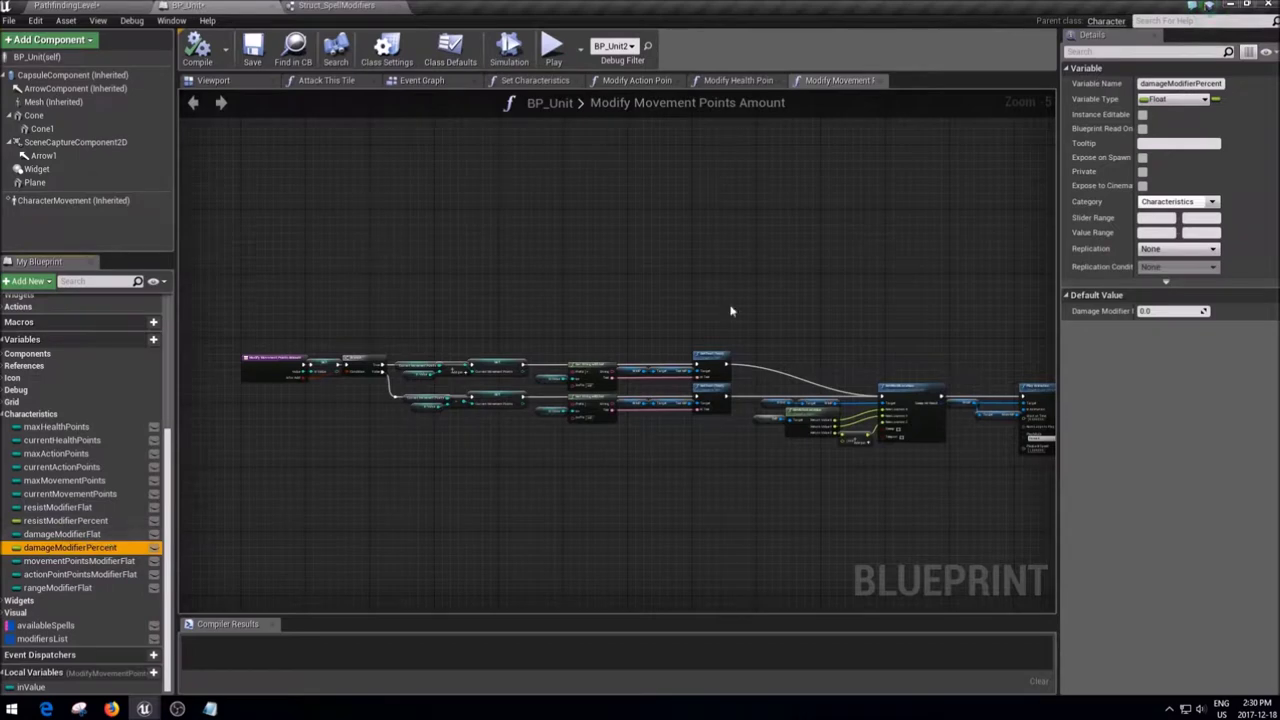
{"action": "left_click", "coordinate": [1150, 311]}
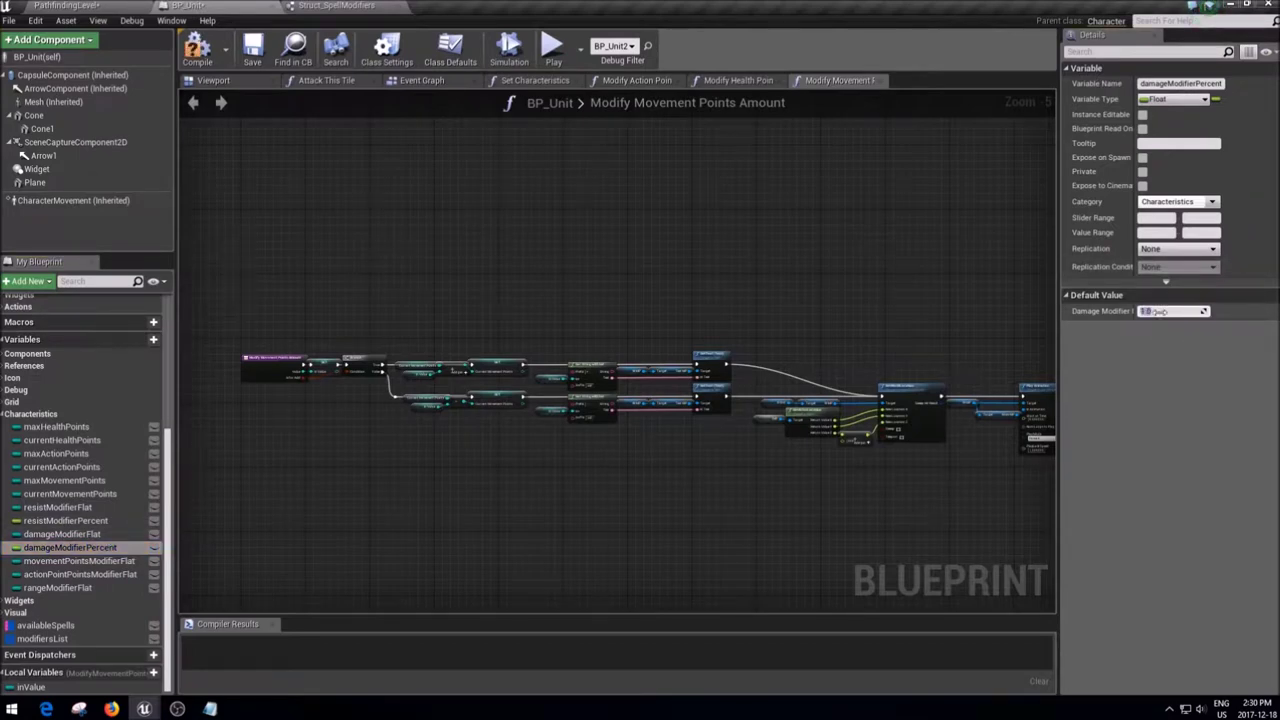
{"action": "left_click", "coordinate": [65, 520]}
{"action": "left_click", "coordinate": [1172, 310]}
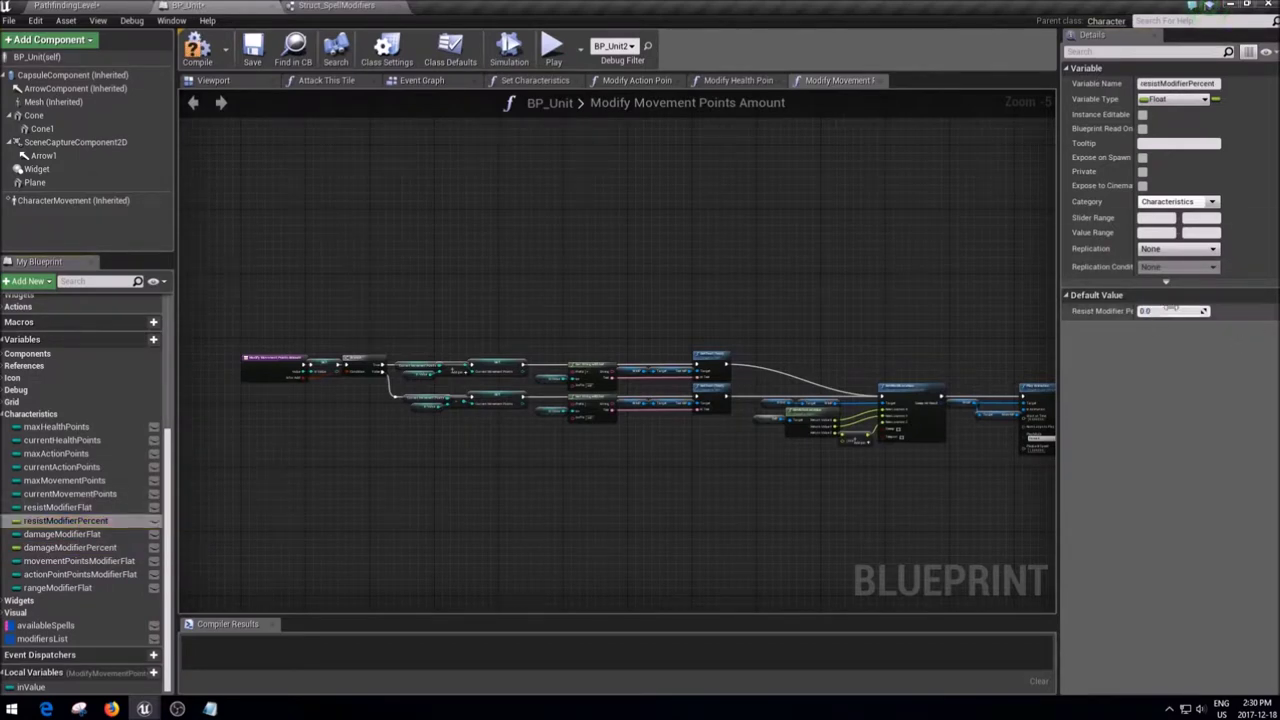
{"action": "left_click", "coordinate": [193, 50]}
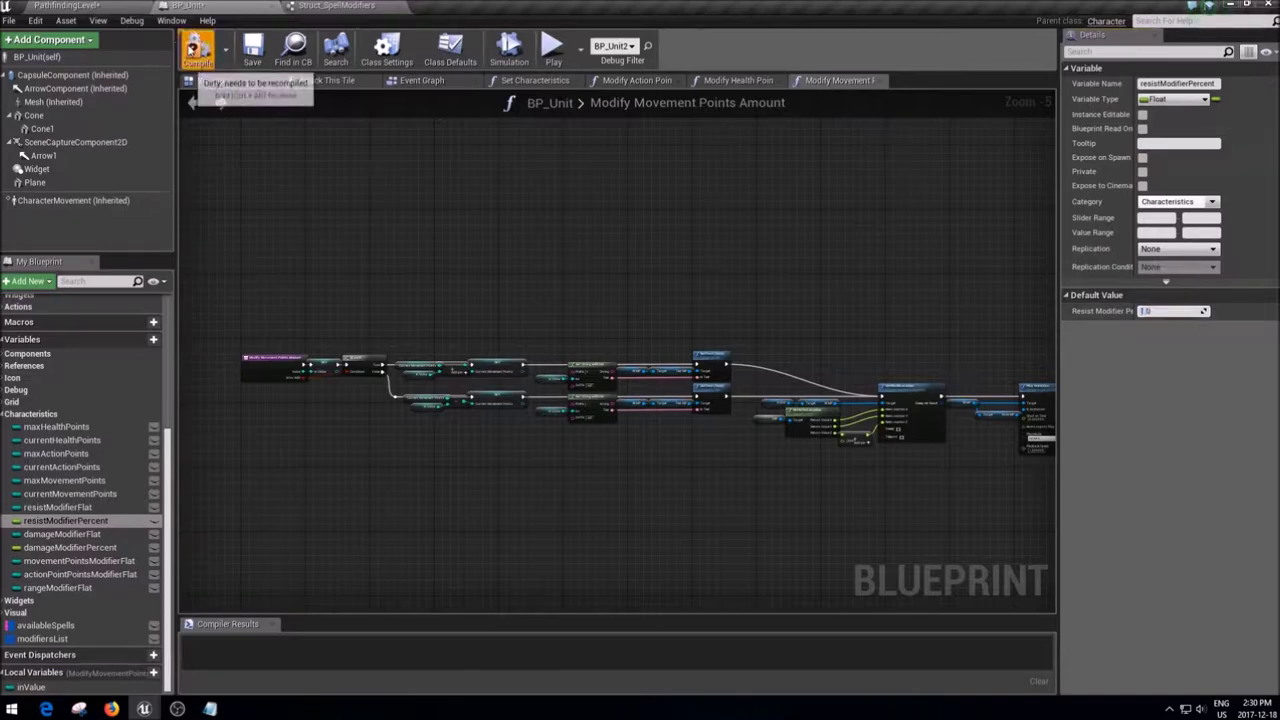
{"action": "key", "text": "ctrl+s"}
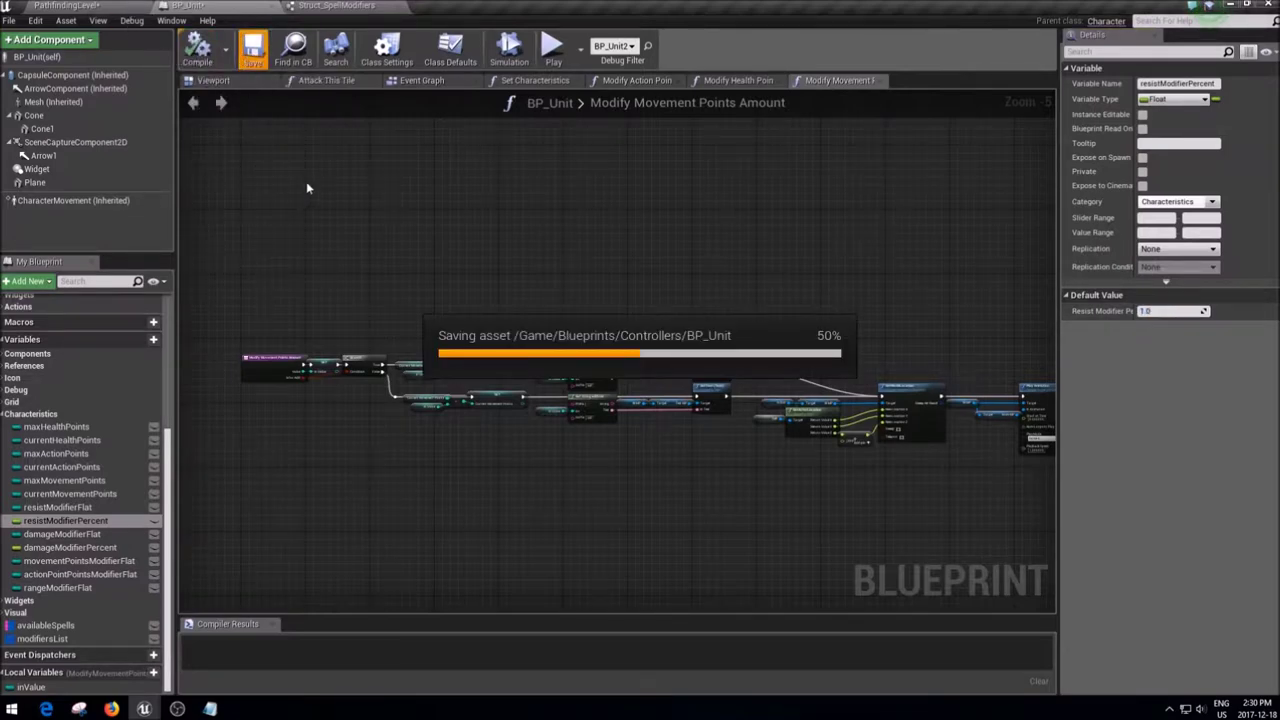
{"action": "left_click", "coordinate": [409, 279]}
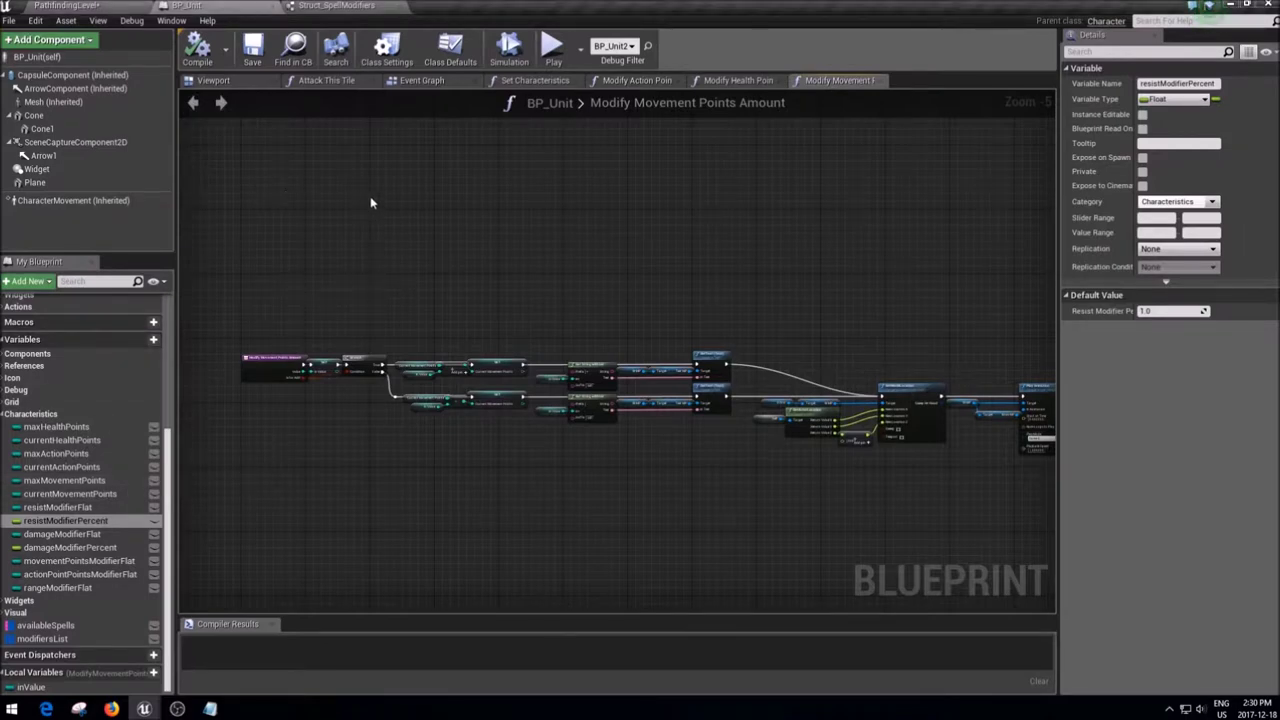
{"action": "scroll", "coordinate": [474, 214], "scroll_direction": "down", "scroll_amount": 1}
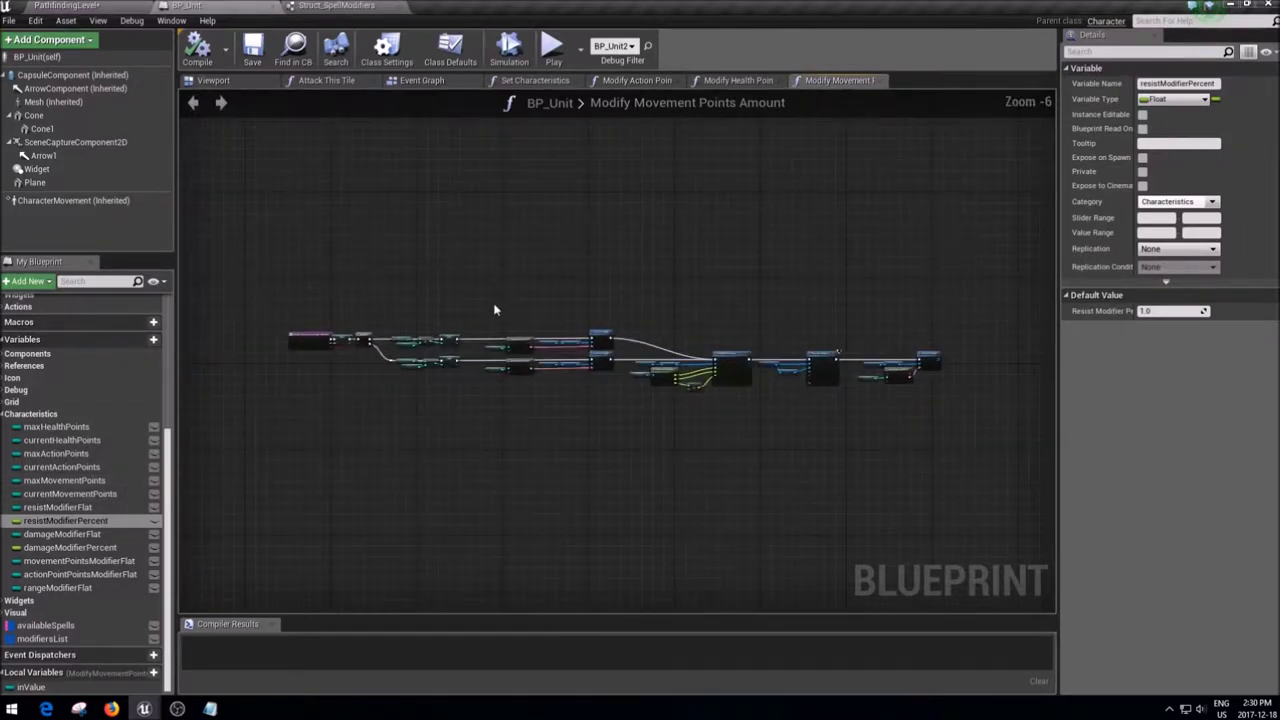
- From the PathfindingLevel editor, browse to Content/Blueprints/Controllers/Units and open W_Unit
{"action": "left_click", "coordinate": [110, 5]}
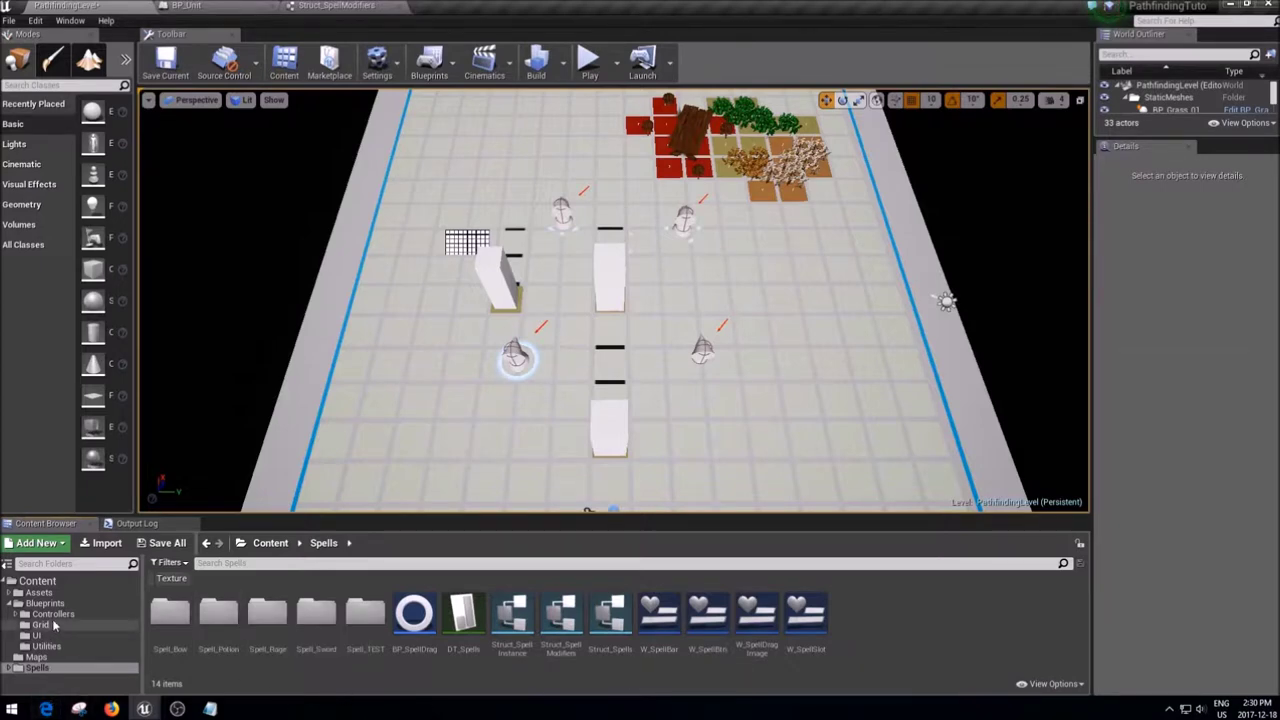
{"action": "left_click", "coordinate": [52, 614]}
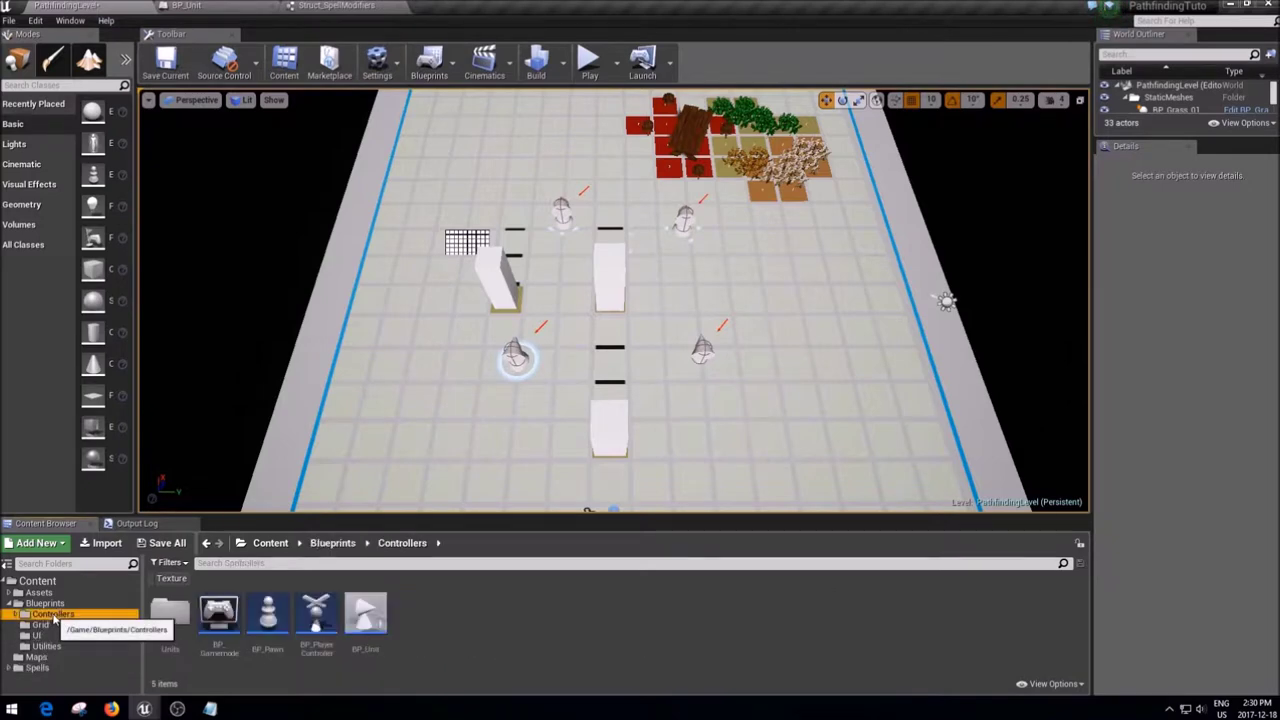
{"action": "double_click", "coordinate": [173, 628]}
{"action": "double_click", "coordinate": [365, 612]}
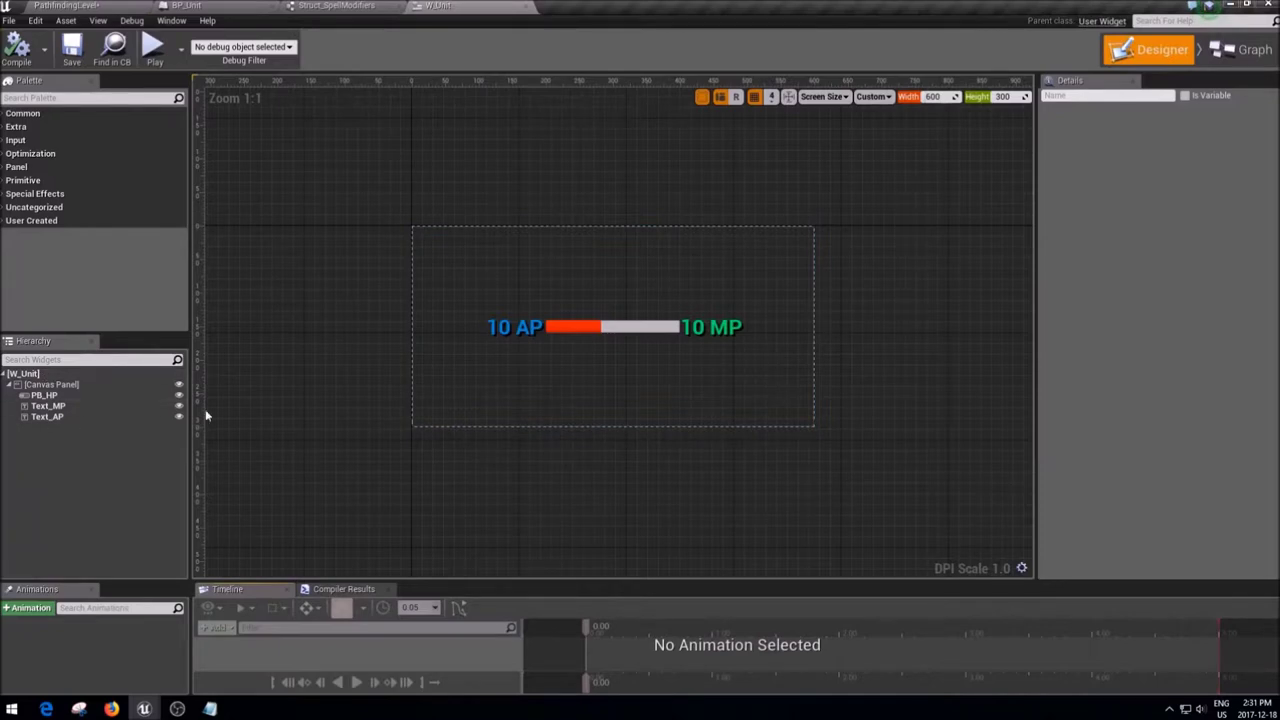
- Set the W_Unit canvas width to 800
{"action": "left_click", "coordinate": [729, 250]}
{"action": "left_click", "coordinate": [942, 92]}
{"action": "type", "text": "800"}
{"action": "key", "text": "Return"}
{"action": "right_click_drag", "start_coordinate": [912, 183], "coordinate": [871, 170]}
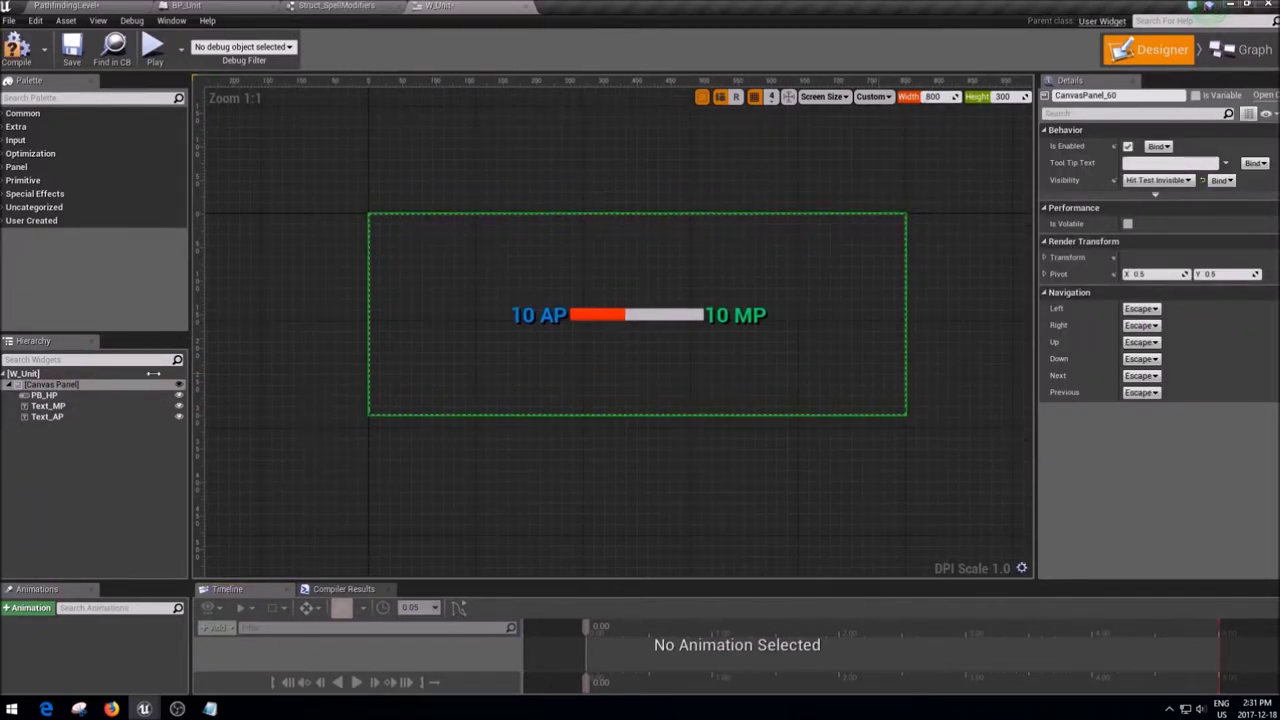
- Add a Text block named Text_Modifiers as a tall left column with font size 15
{"action": "left_click", "coordinate": [8, 113]}
{"action": "left_click_drag", "start_coordinate": [32, 220], "coordinate": [50, 385]}
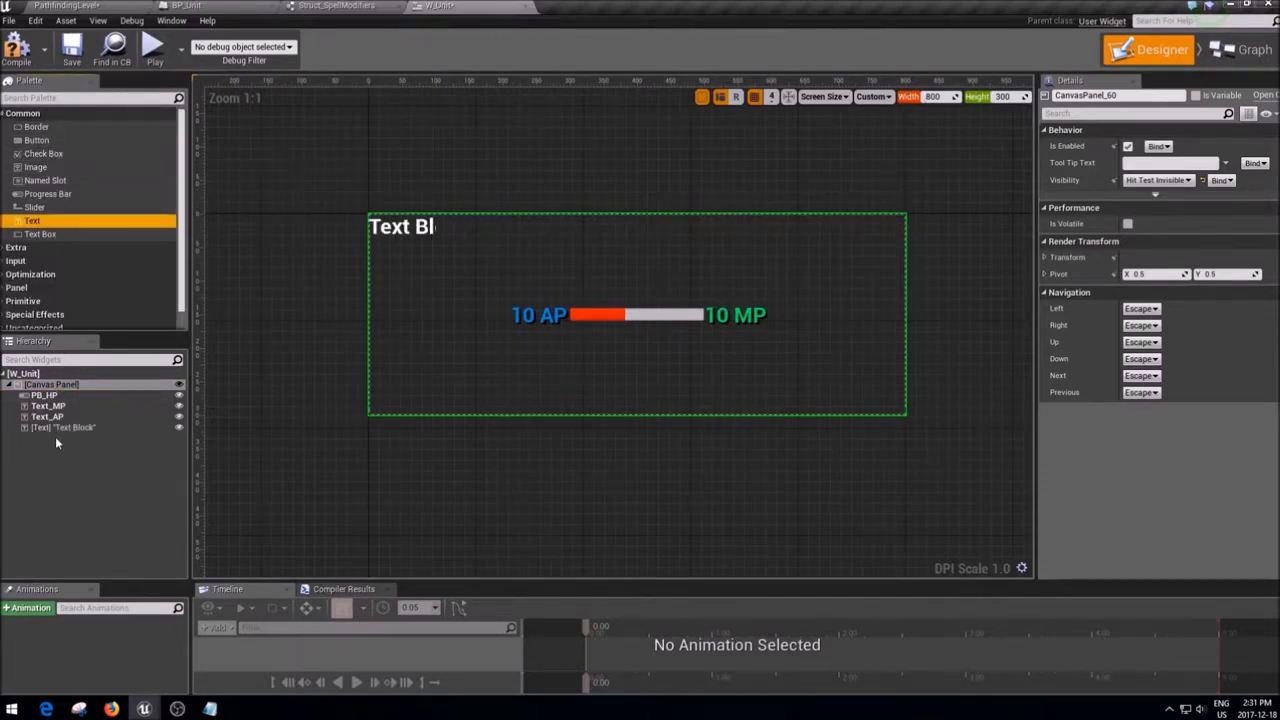
{"action": "left_click", "coordinate": [56, 428]}
{"action": "key", "text": "F2"}
{"action": "type", "text": "tx"}
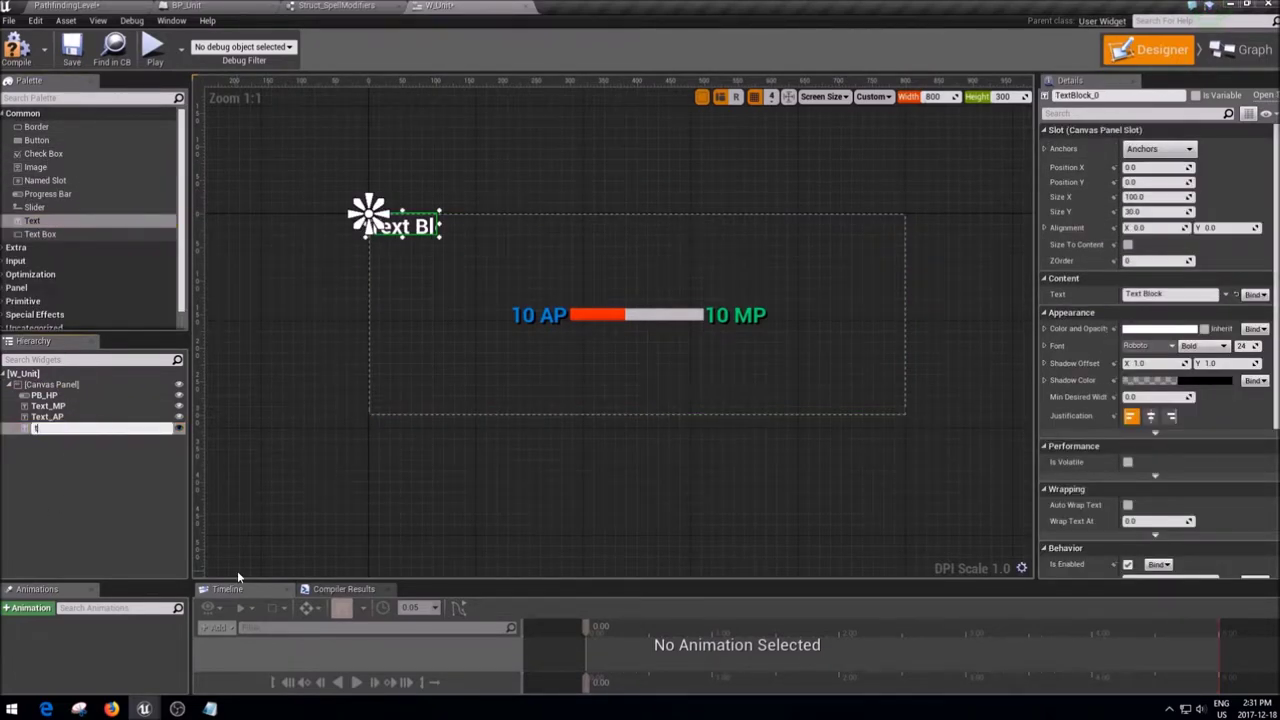
{"action": "type", "text": "ext_Modifie"}
{"action": "type", "text": "rs"}
{"action": "key", "text": "Return"}
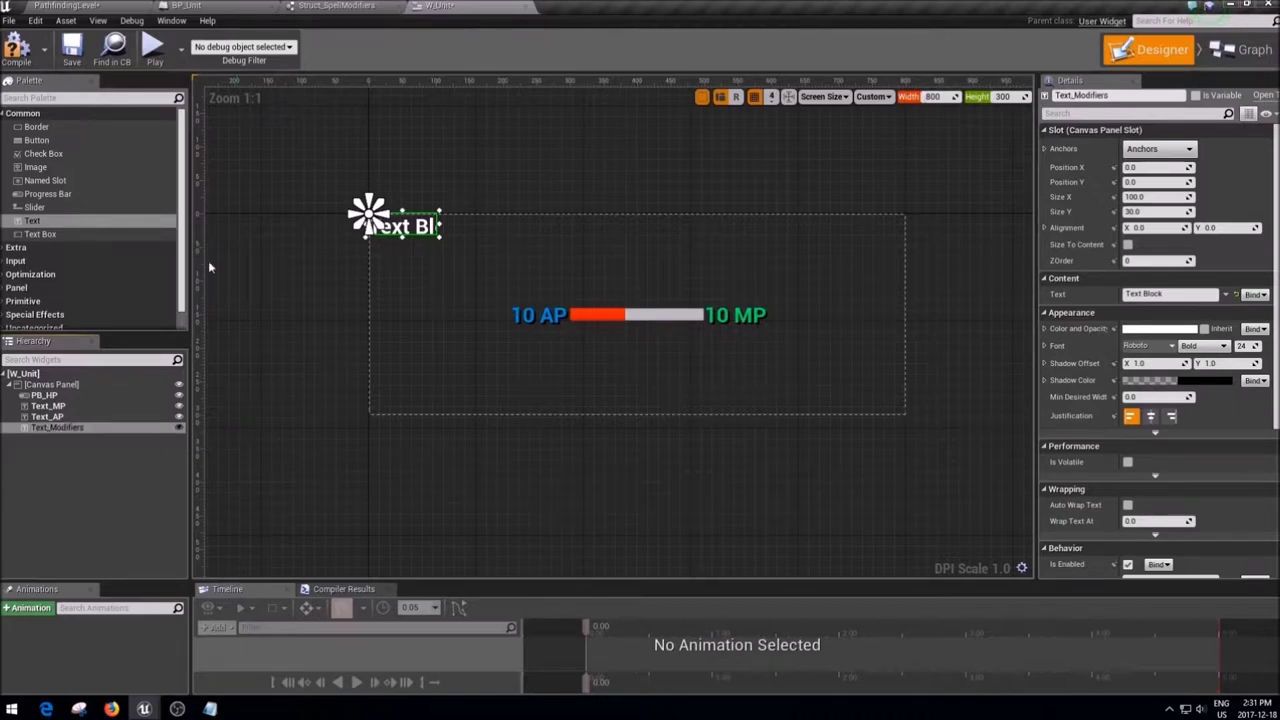
{"action": "left_click_drag", "start_coordinate": [463, 316], "coordinate": [502, 417]}
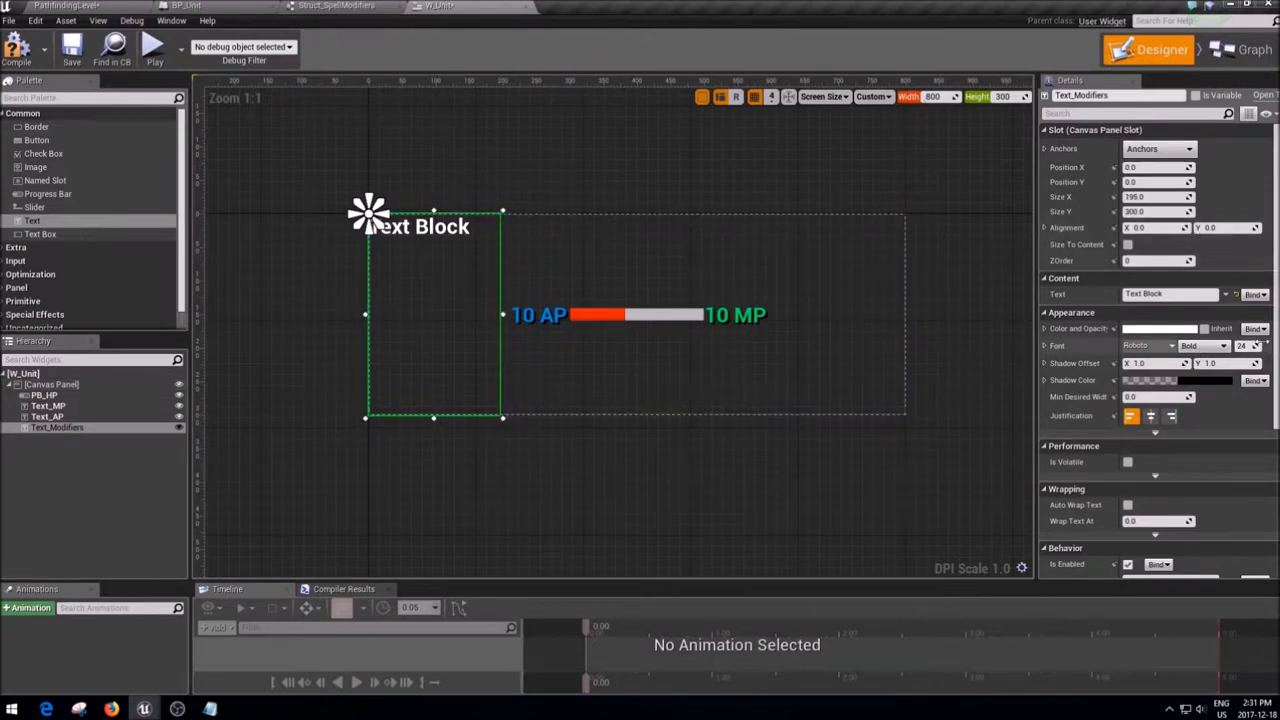
{"action": "key", "text": "Return"}
- Clear Text_Modifiers' placeholder text, mark it Is Variable, compile W_Unit and return to BP_Unit
{"action": "scroll", "coordinate": [600, 225], "scroll_direction": "up", "scroll_amount": 2}
{"action": "double_click", "coordinate": [1154, 294]}
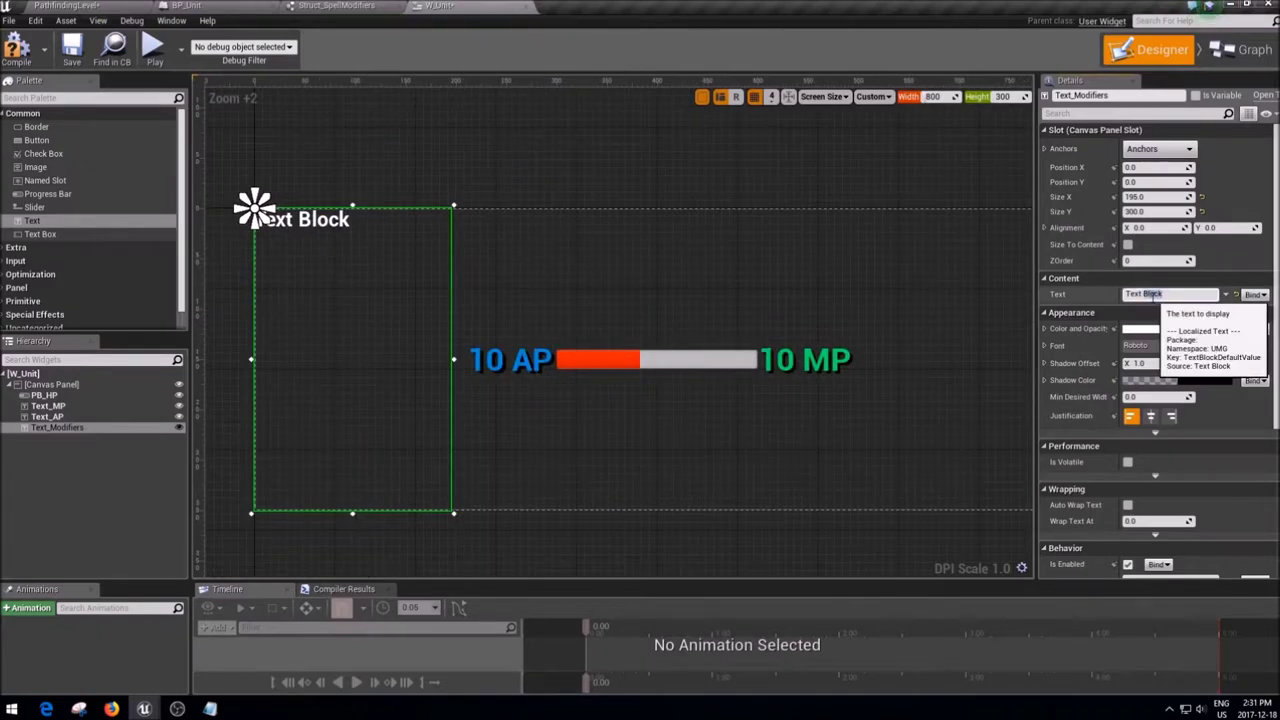
{"action": "key", "text": "ctrl+a"}
{"action": "key", "text": "BackSpace"}
{"action": "key", "text": "Return"}
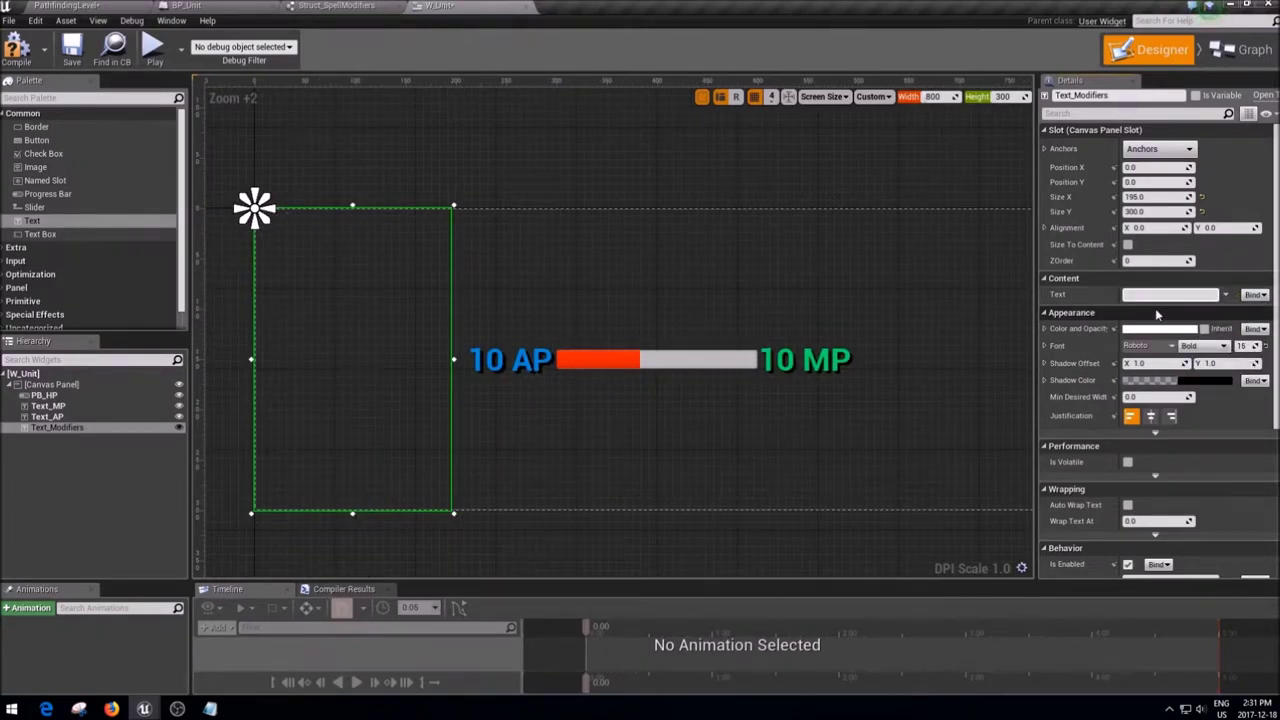
{"action": "left_click", "coordinate": [1194, 95]}
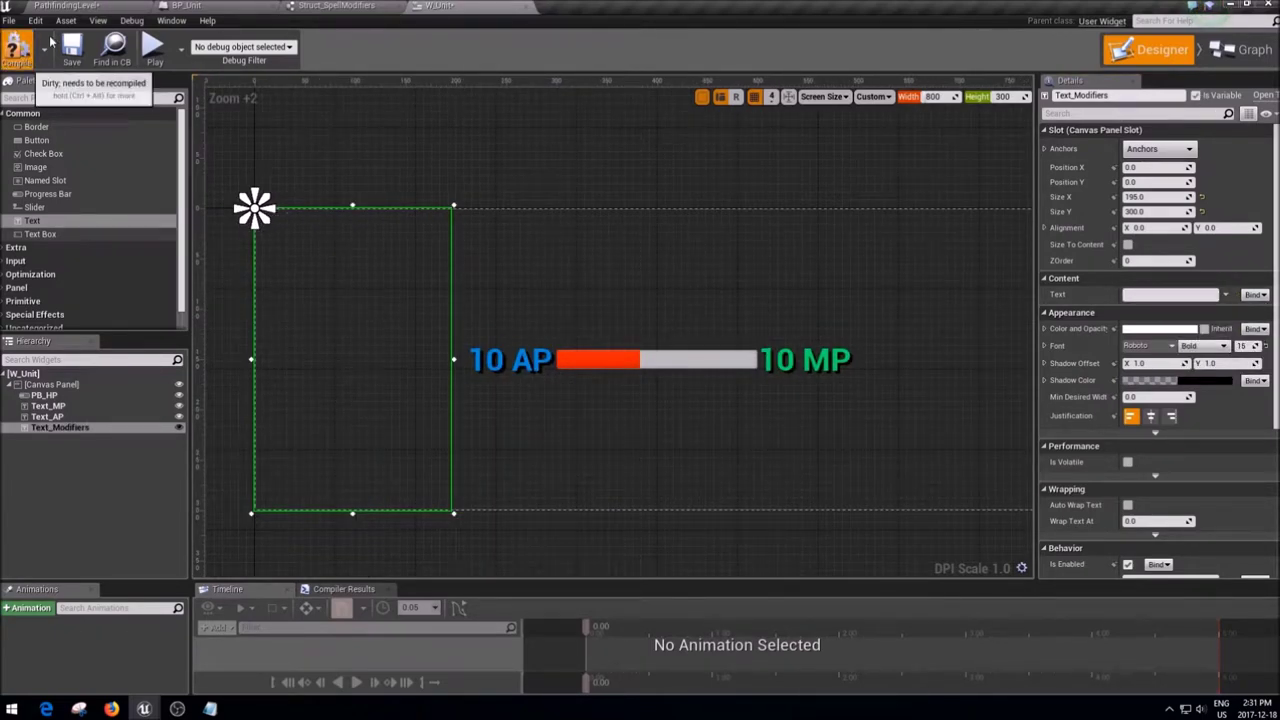
{"action": "left_click", "coordinate": [17, 47]}
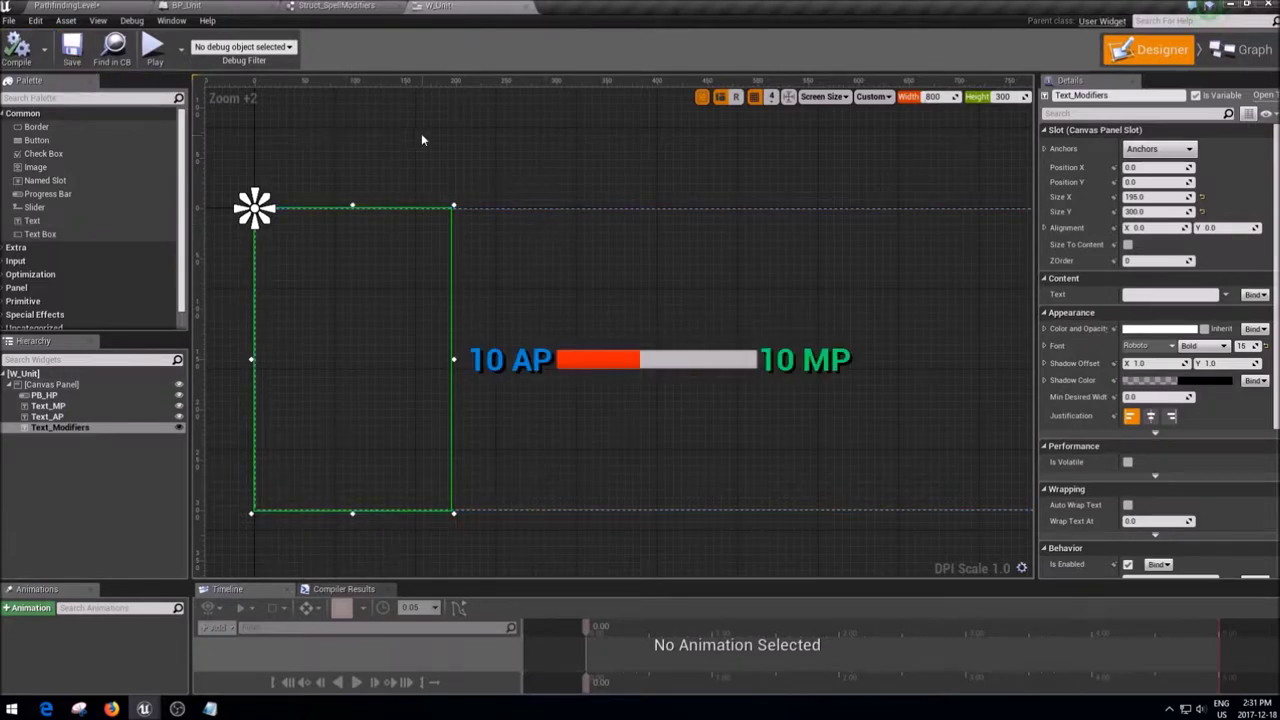
{"action": "left_click", "coordinate": [212, 5]}
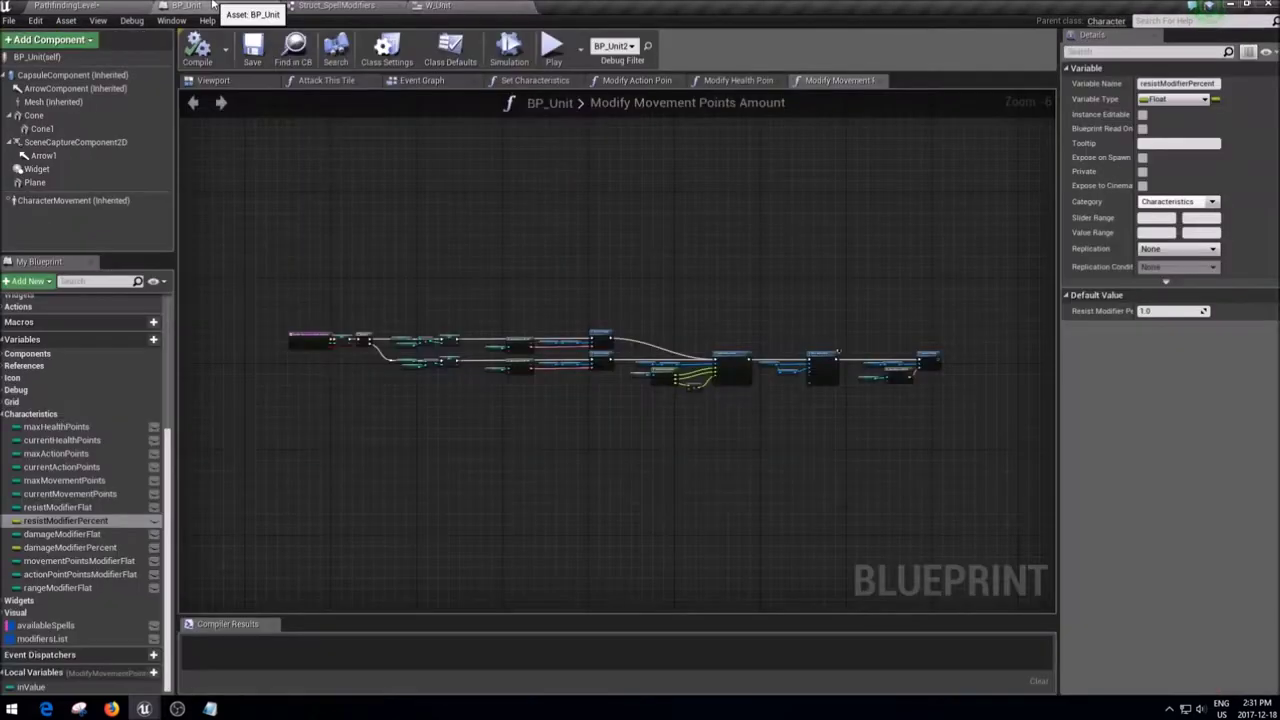
- Open the Struct_Spells structure from the Spells blueprint folder and enlarge its member list
{"action": "left_click", "coordinate": [100, 5]}
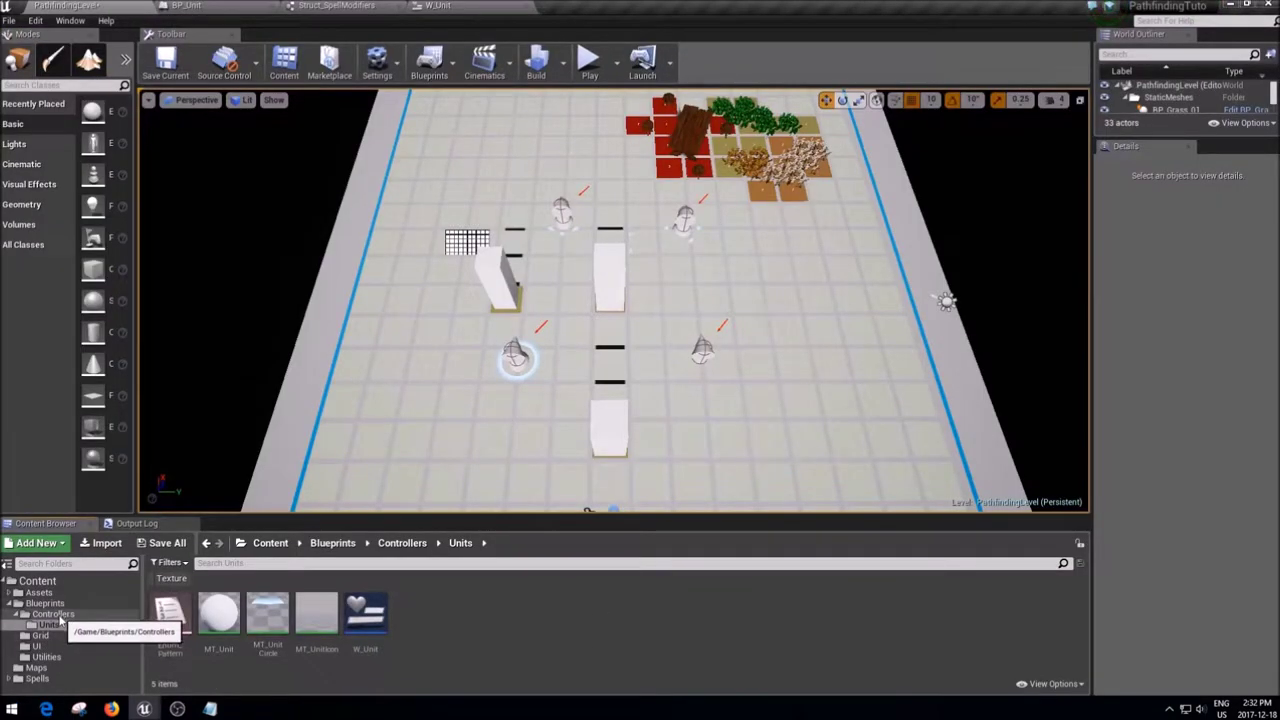
{"action": "left_click", "coordinate": [50, 656]}
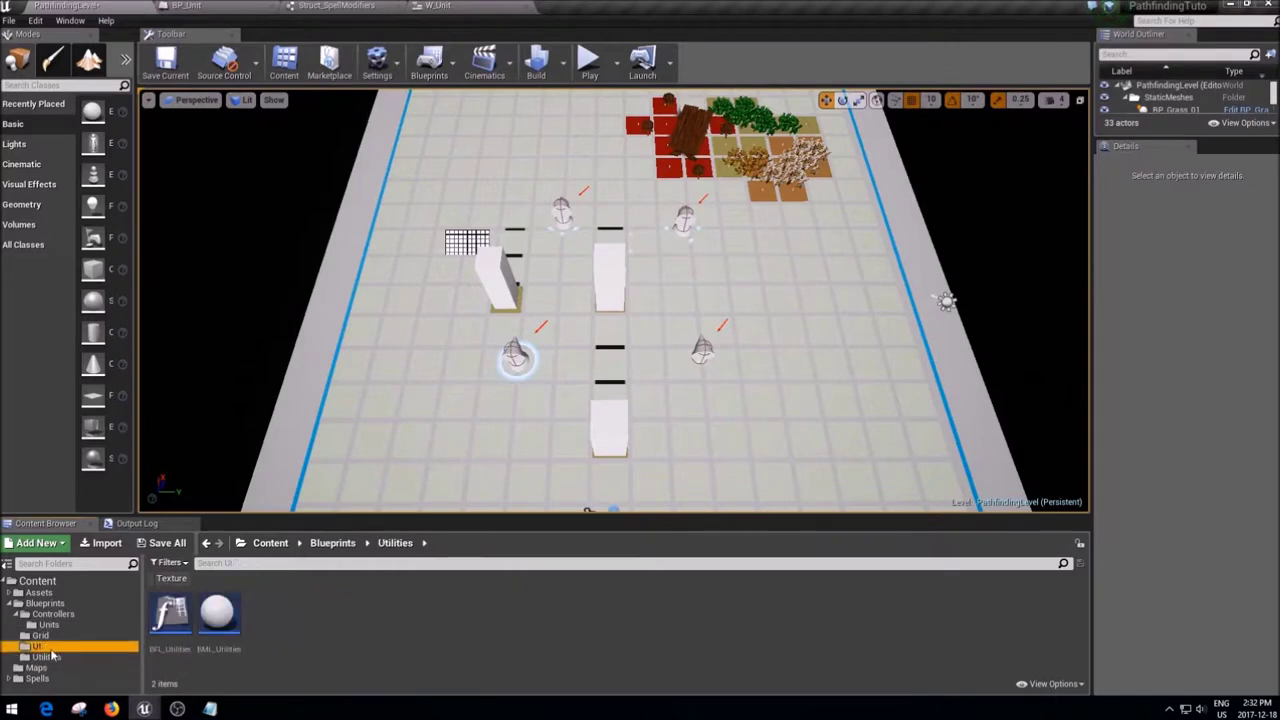
{"action": "key", "text": "Up"}
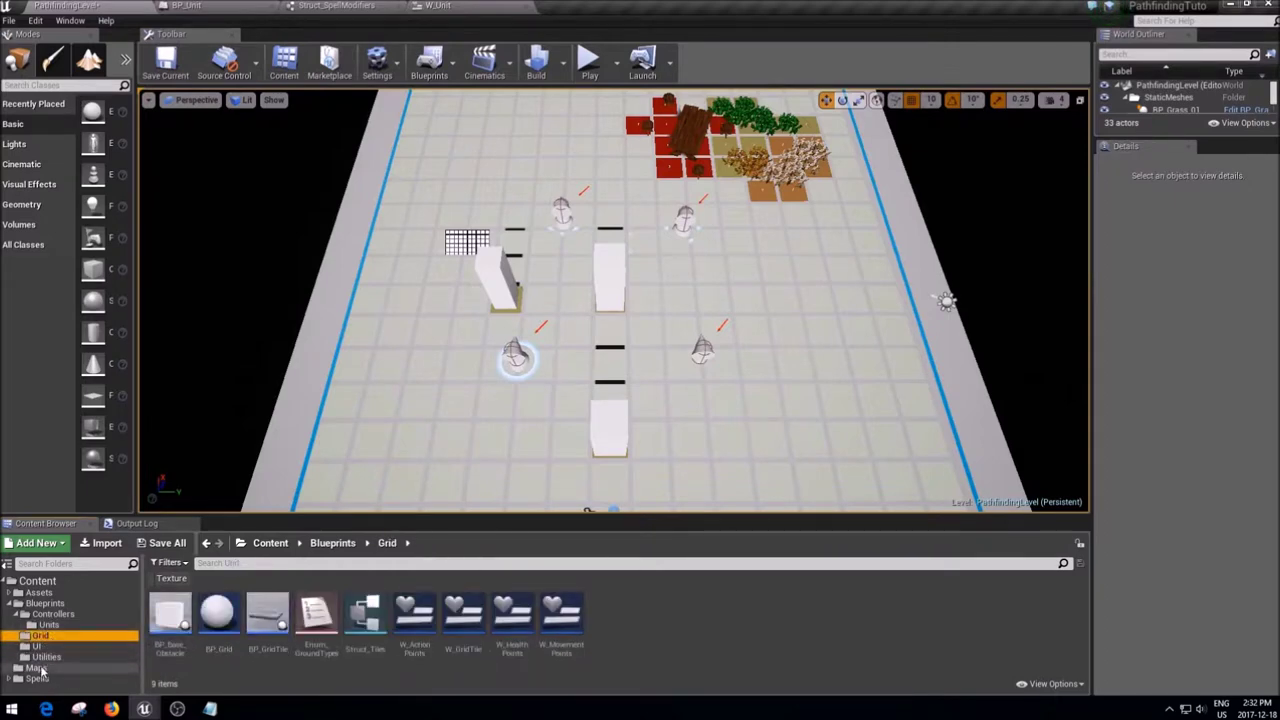
{"action": "left_click", "coordinate": [37, 678]}
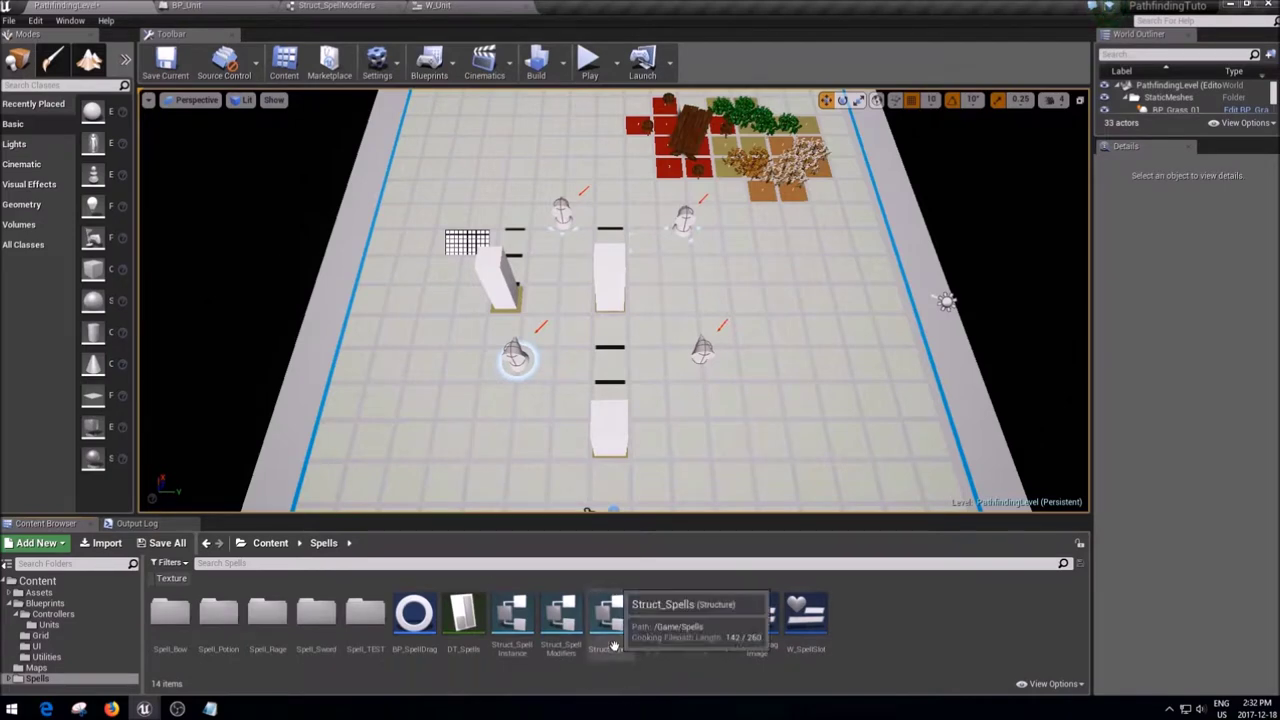
{"action": "double_click", "coordinate": [610, 612]}
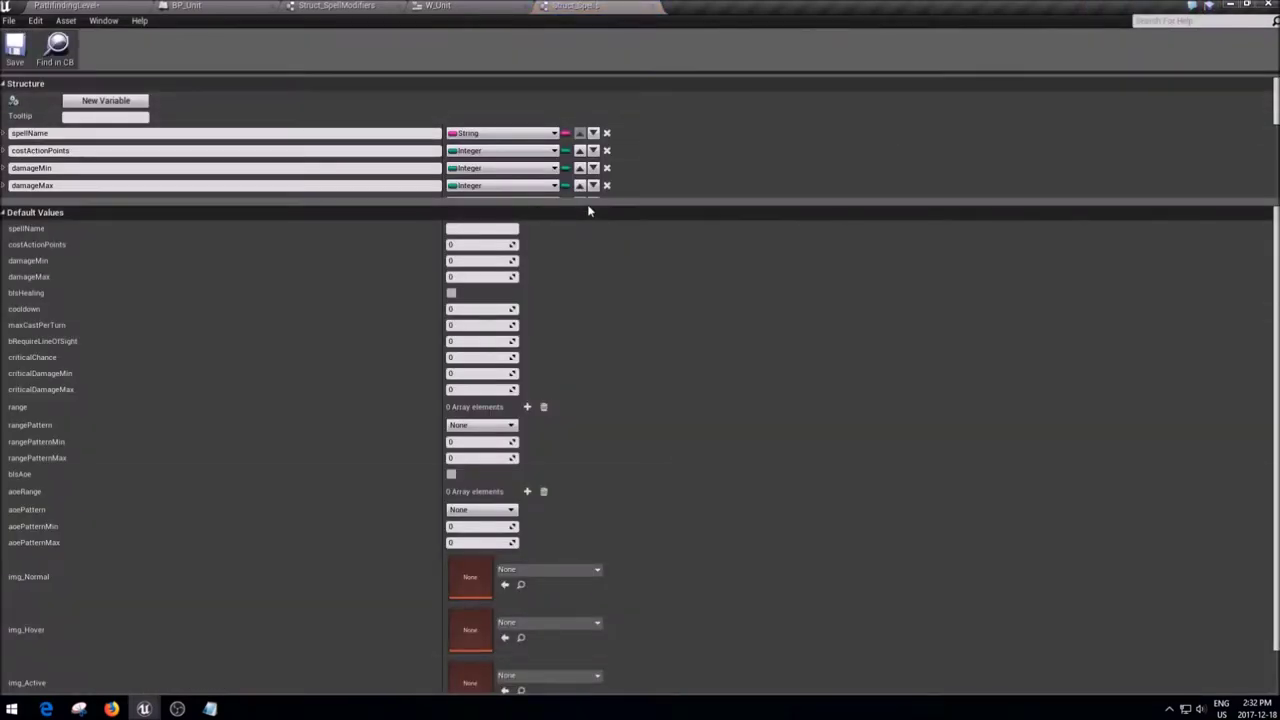
{"action": "left_click_drag", "start_coordinate": [588, 202], "coordinate": [606, 605]}
- Add members isApplyingModifiers (Boolean) and structModifiers (Struct_SpellModifiers), then save Struct_Spells
{"action": "left_click", "coordinate": [133, 103]}
{"action": "left_click", "coordinate": [133, 103]}
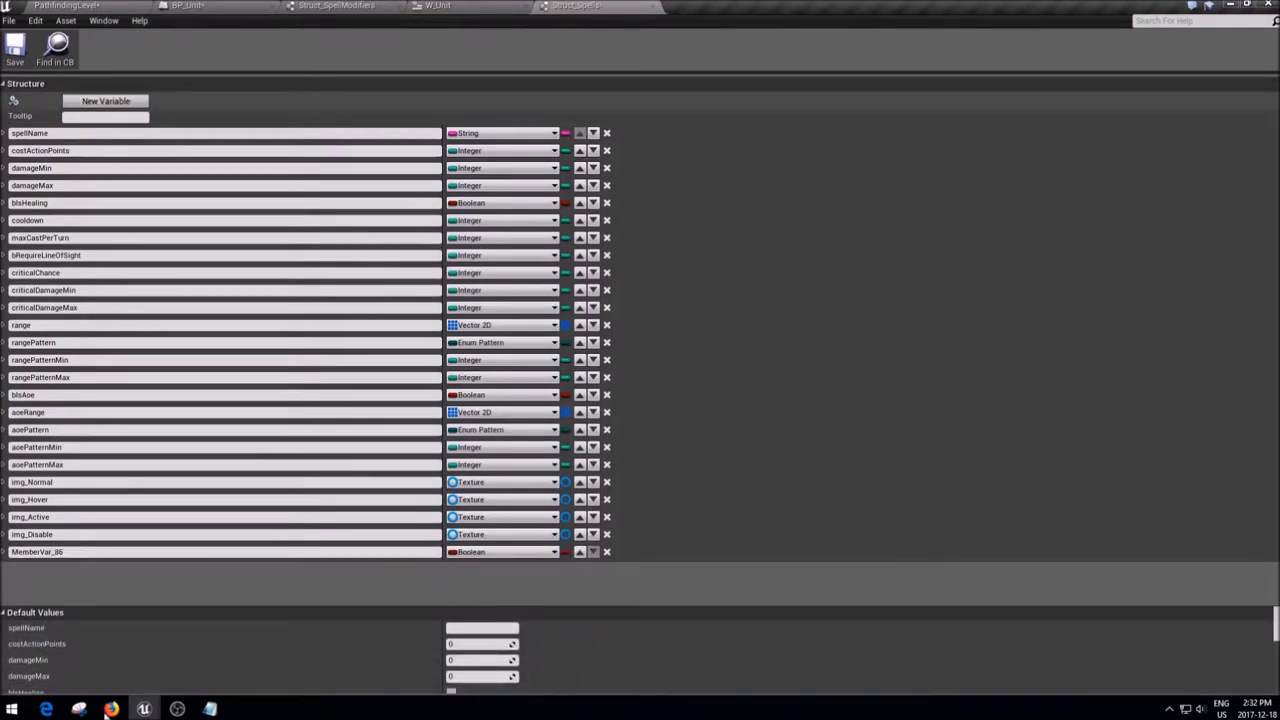
{"action": "left_click", "coordinate": [76, 552]}
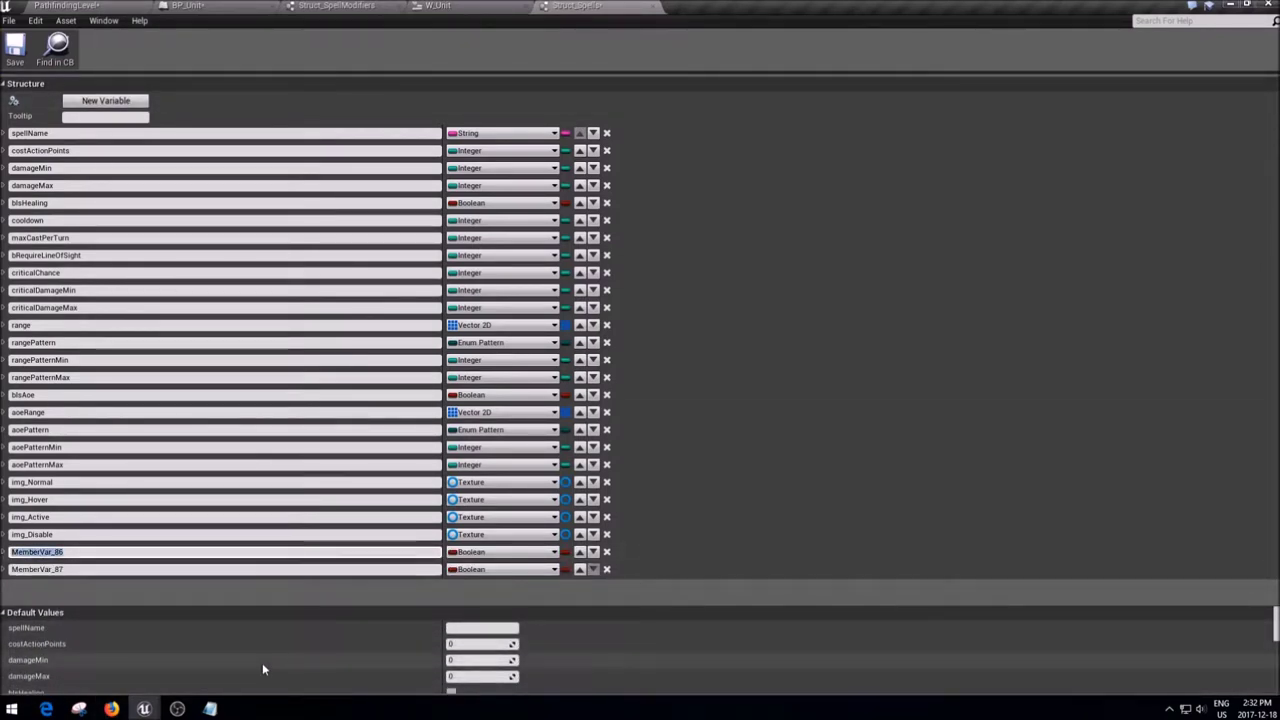
{"action": "type", "text": "isApp"}
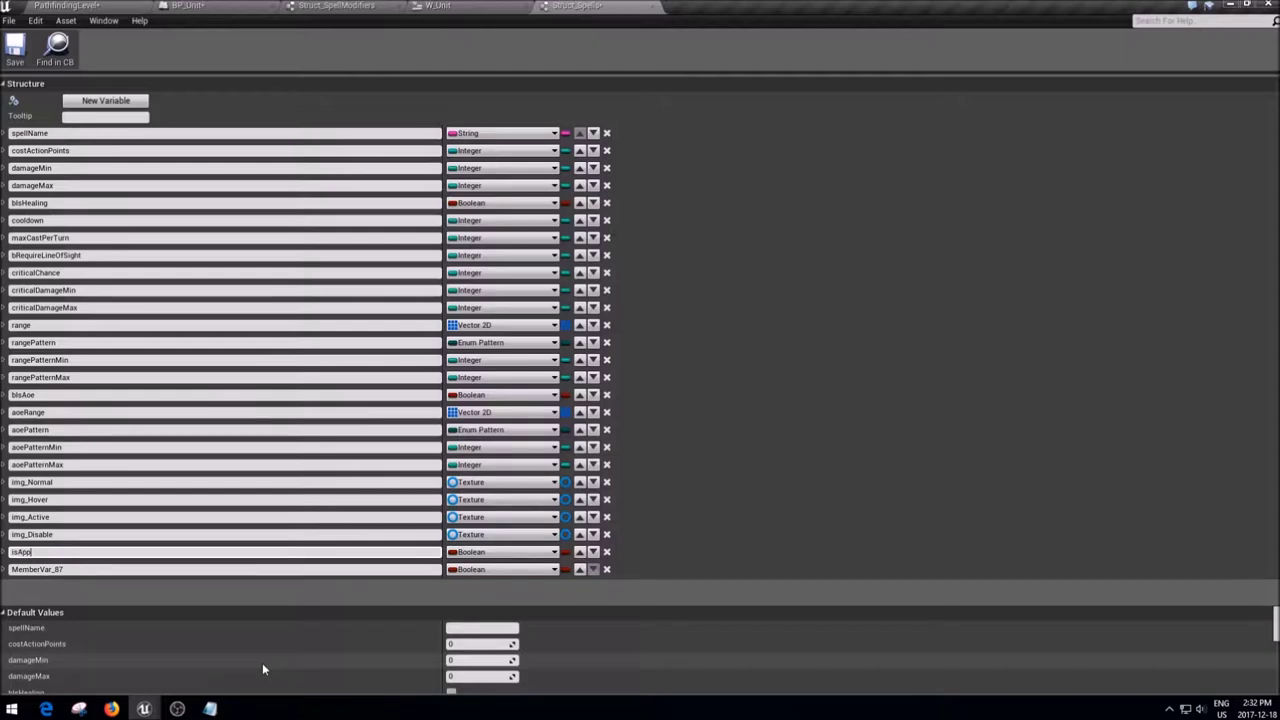
{"action": "type", "text": "s"}
{"action": "key", "text": "Tab"}
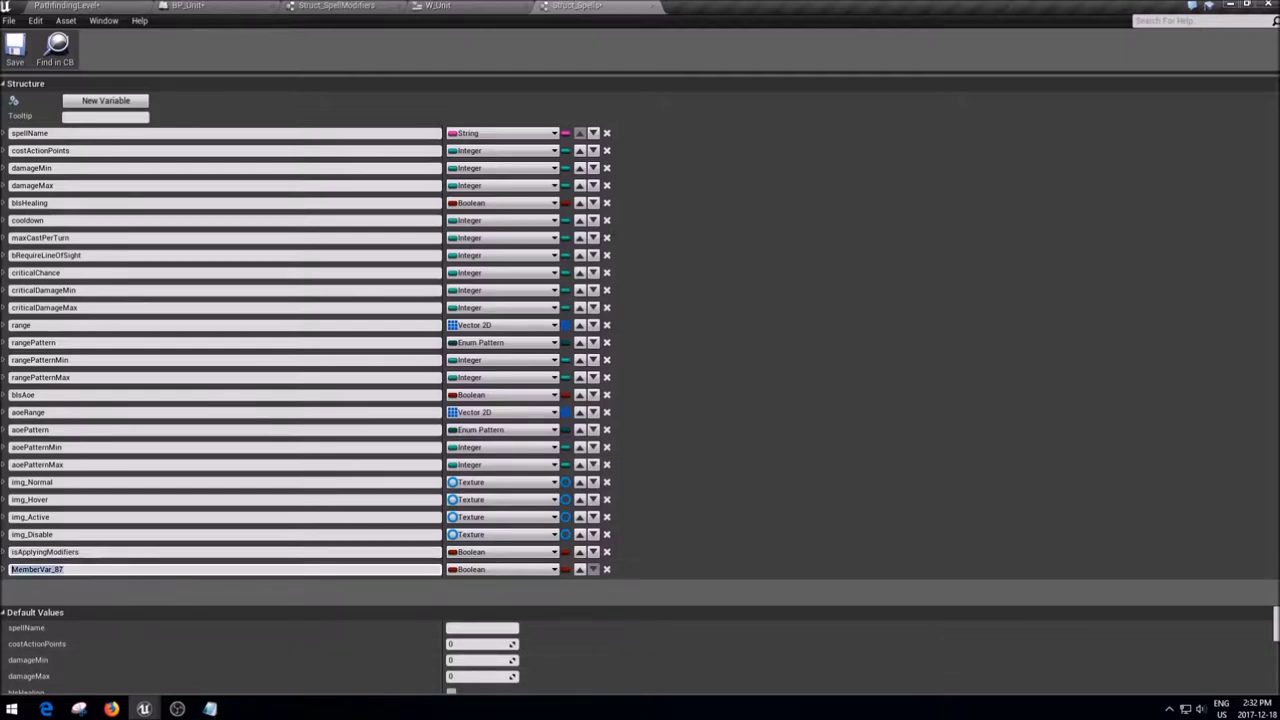
{"action": "type", "text": "structModifiers"}
{"action": "left_click", "coordinate": [500, 569]}
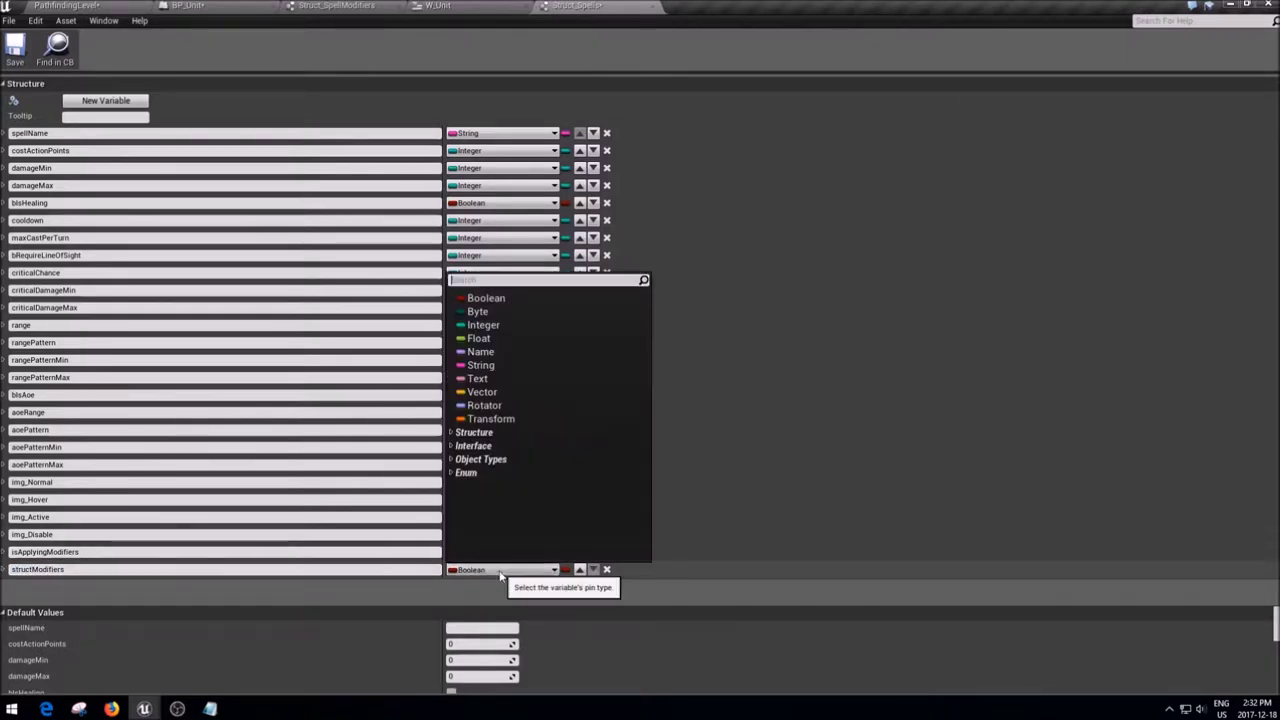
{"action": "type", "text": "struct m"}
{"action": "key", "text": "Return"}
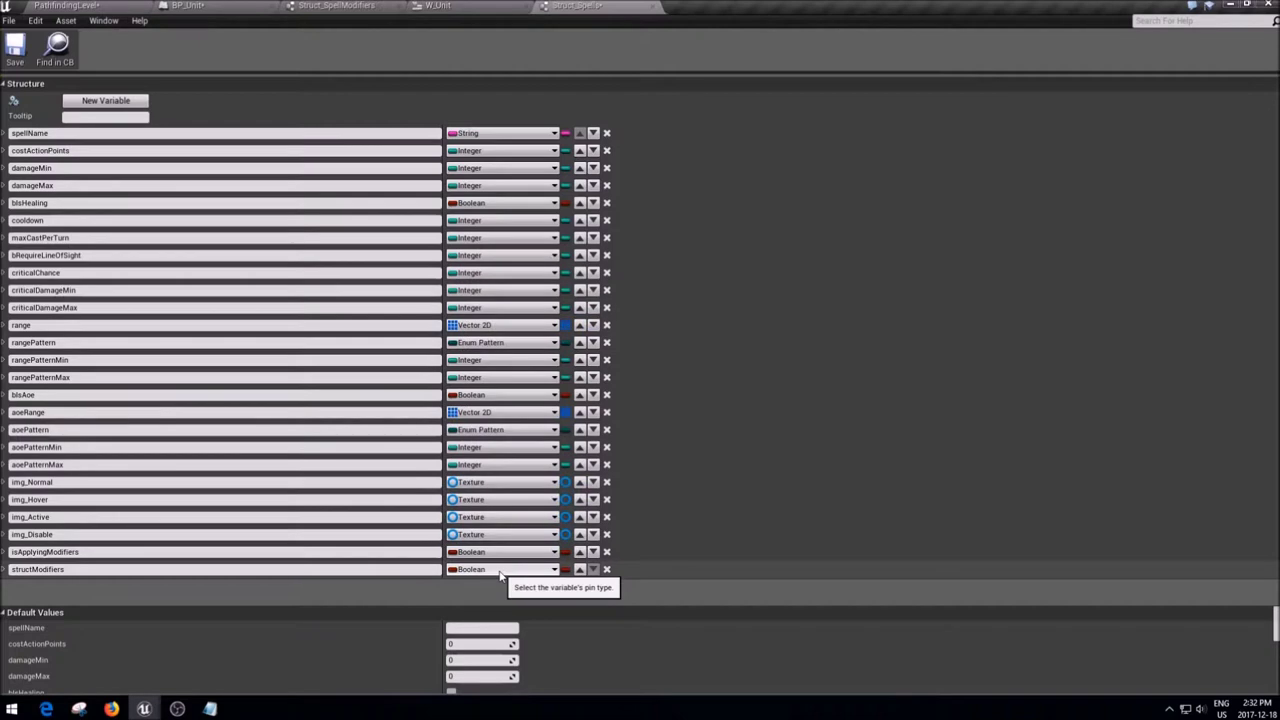
{"action": "left_click", "coordinate": [13, 55]}
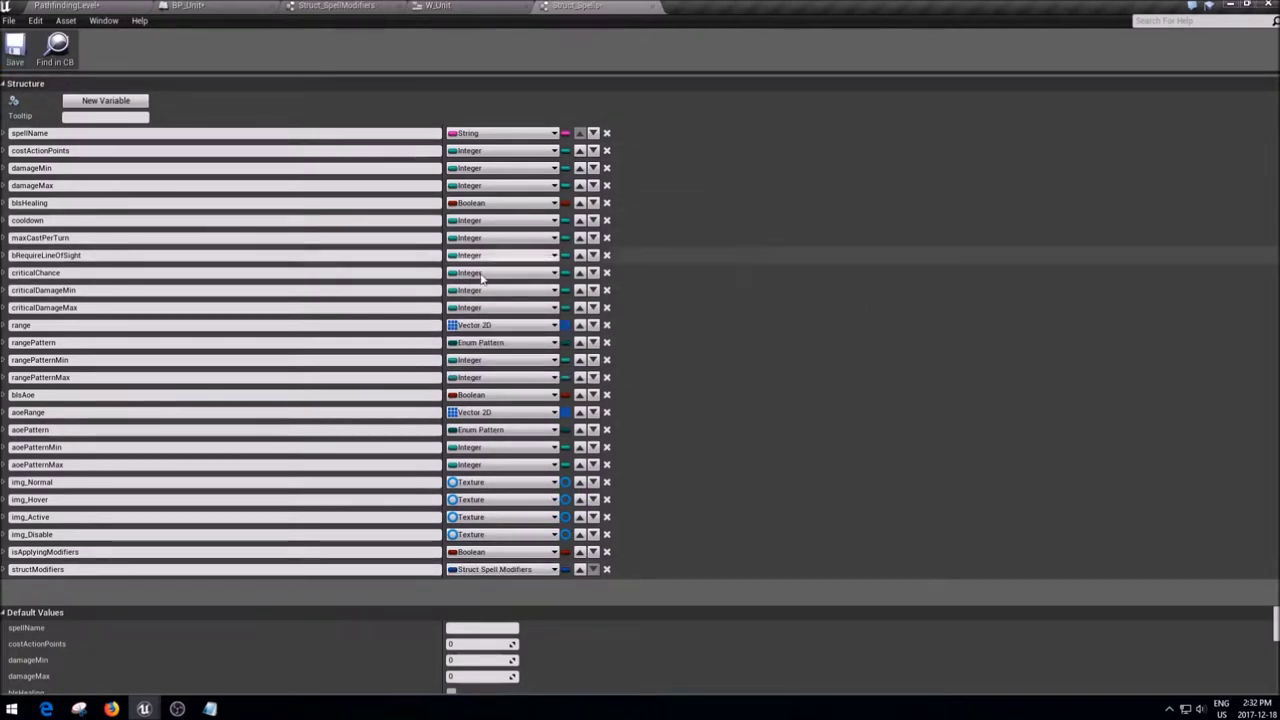
- Open DT_Spells, select the Potion row, enable isApplyingModifiers and expand structModifiers
{"action": "left_click", "coordinate": [585, 5]}
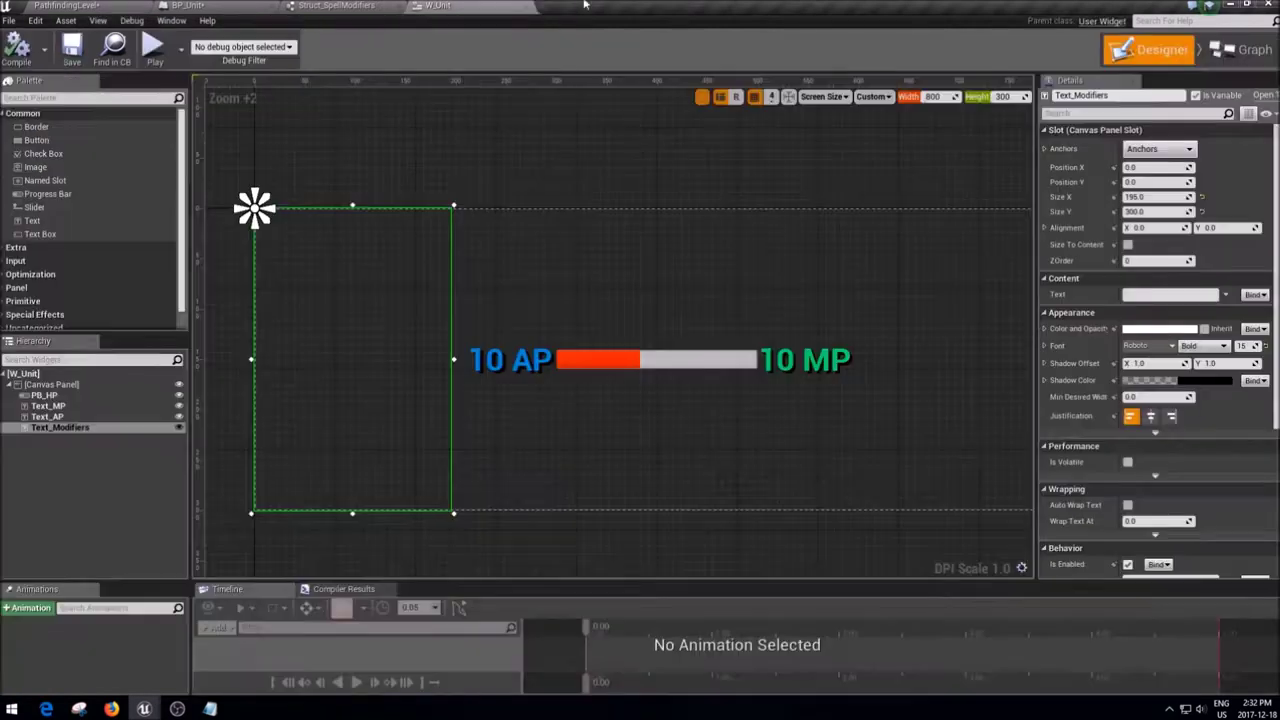
{"action": "left_click", "coordinate": [92, 5]}
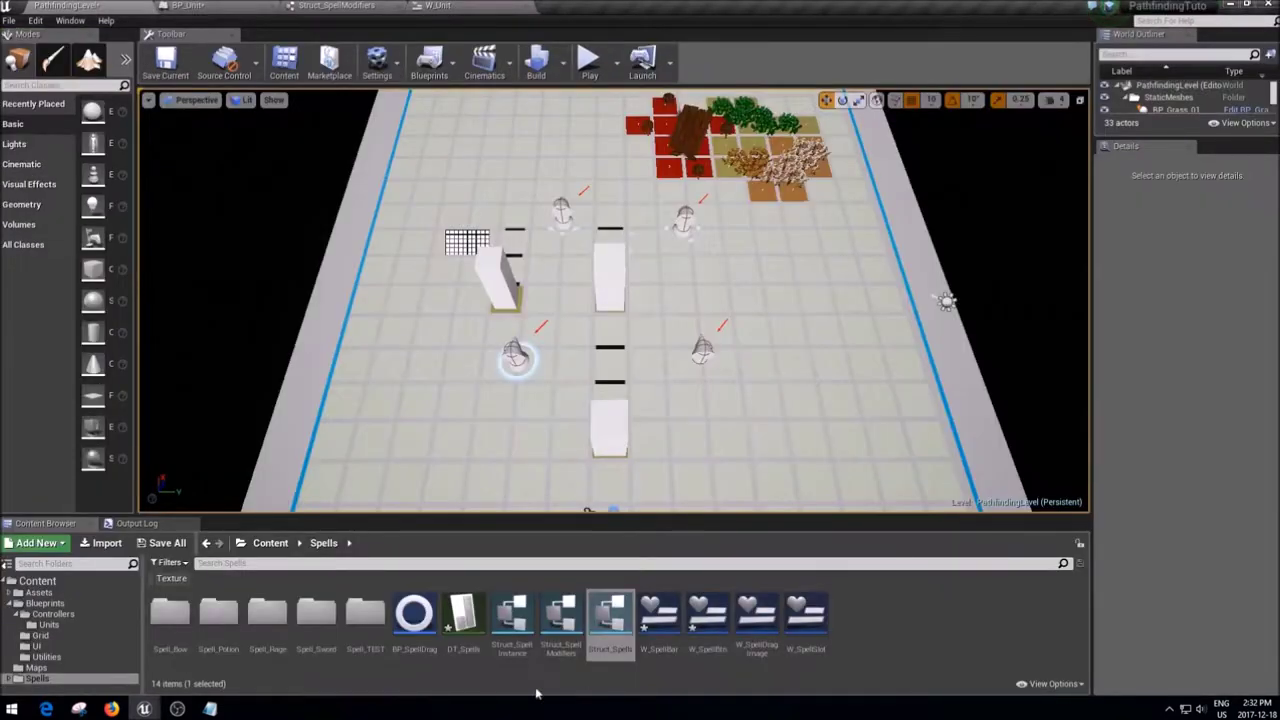
{"action": "double_click", "coordinate": [463, 615]}
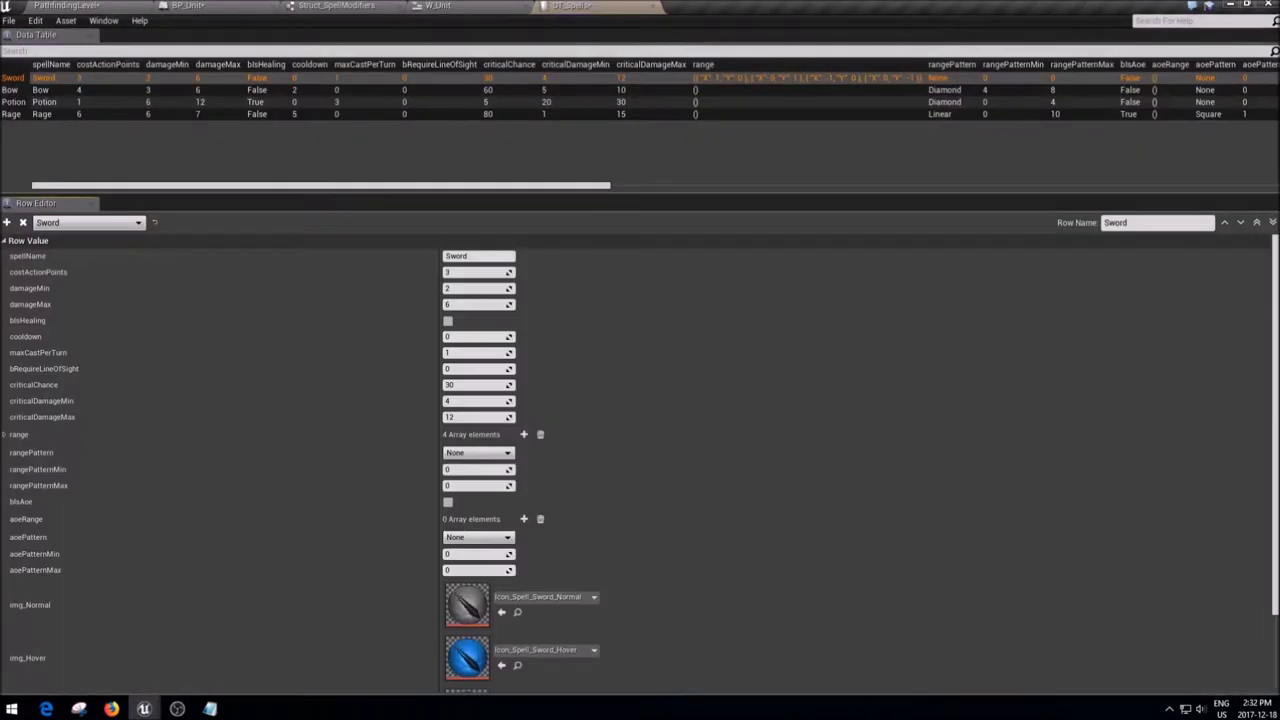
{"action": "left_click", "coordinate": [60, 102]}
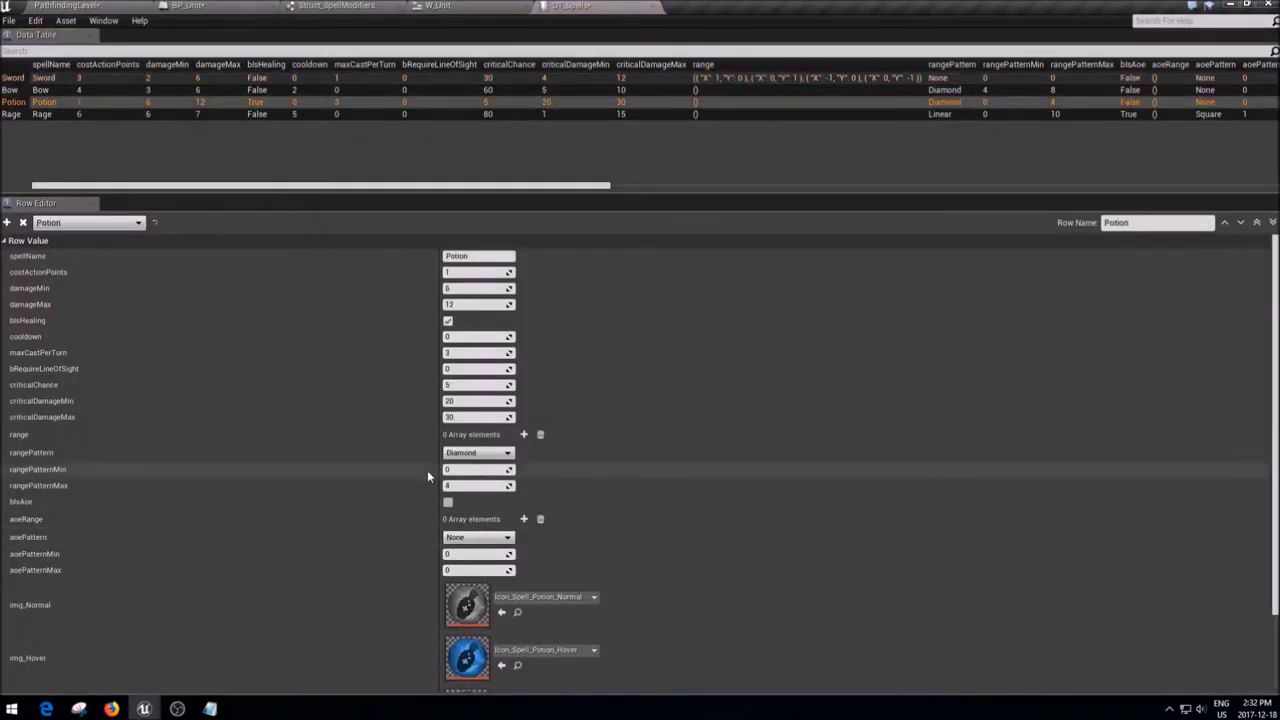
{"action": "scroll", "coordinate": [428, 472], "scroll_direction": "down", "scroll_amount": 3}
{"action": "left_click", "coordinate": [5, 682]}
{"action": "scroll", "coordinate": [343, 443], "scroll_direction": "down", "scroll_amount": 3}
{"action": "left_click", "coordinate": [447, 538]}
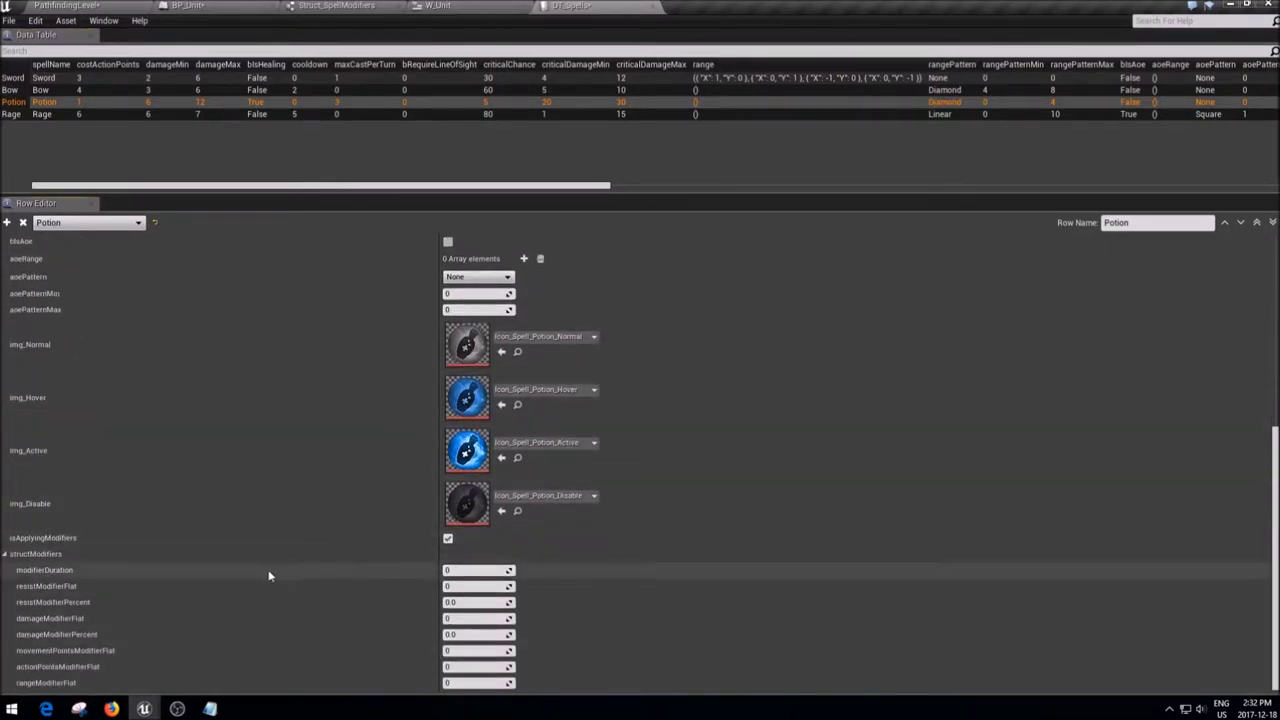
- Set Potion's modifierDuration to 1, resistModifierFlat to 1 and resistModifierPercent to 10.0
{"action": "left_click", "coordinate": [469, 570]}
{"action": "left_click", "coordinate": [469, 589]}
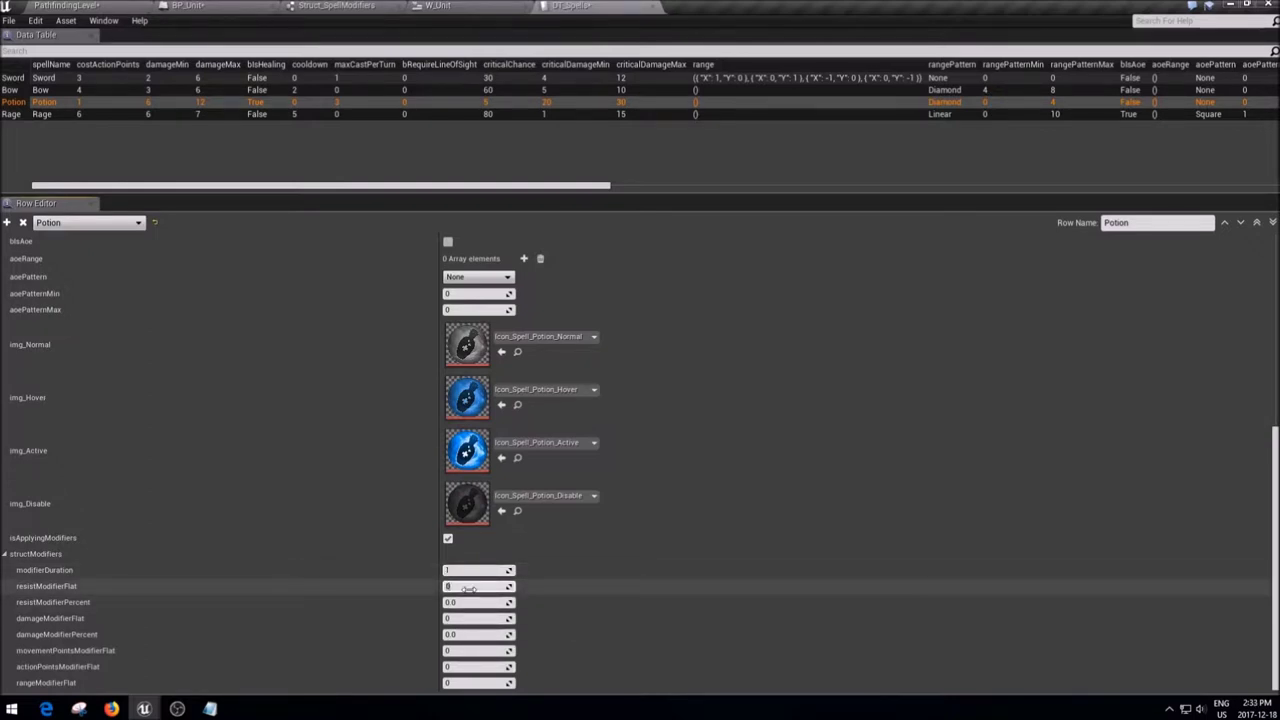
{"action": "type", "text": "20"}
{"action": "key", "text": "Tab"}
{"action": "key", "text": "Tab"}
{"action": "left_click", "coordinate": [462, 601]}
{"action": "left_click", "coordinate": [452, 587]}
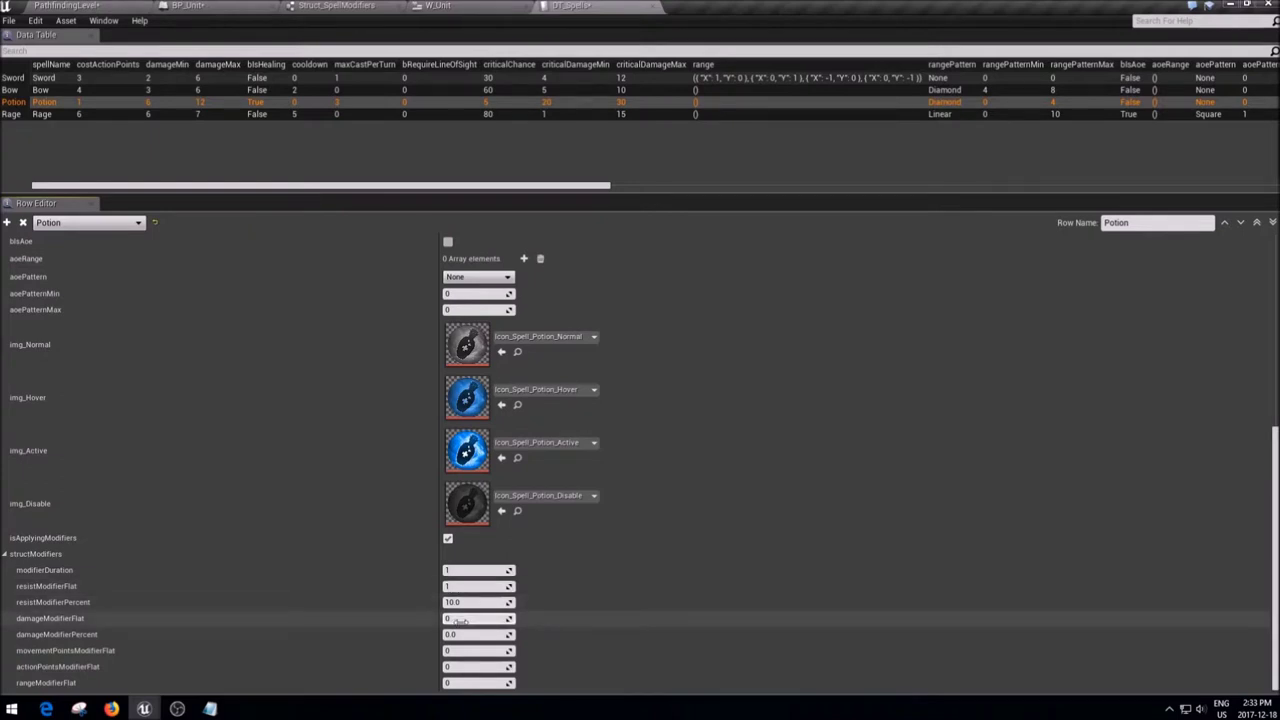
- Enter damage 10 flat and 200.0 percent, movement and action points 5, and range 3
{"action": "type", "text": "10"}
{"action": "key", "text": "Tab"}
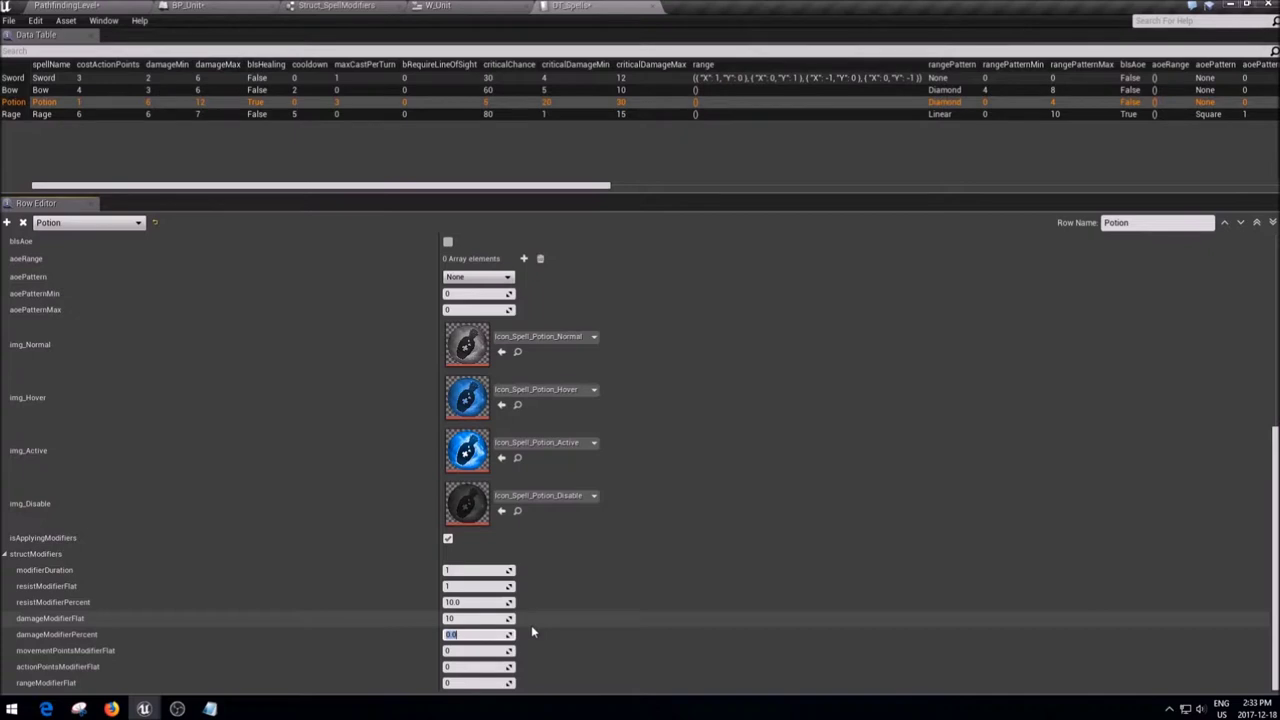
{"action": "type", "text": "1"}
{"action": "key", "text": "BackSpace"}
{"action": "type", "text": "200"}
{"action": "key", "text": "Tab"}
{"action": "type", "text": "5"}
{"action": "key", "text": "Tab"}
{"action": "type", "text": "5"}
{"action": "key", "text": "Tab"}
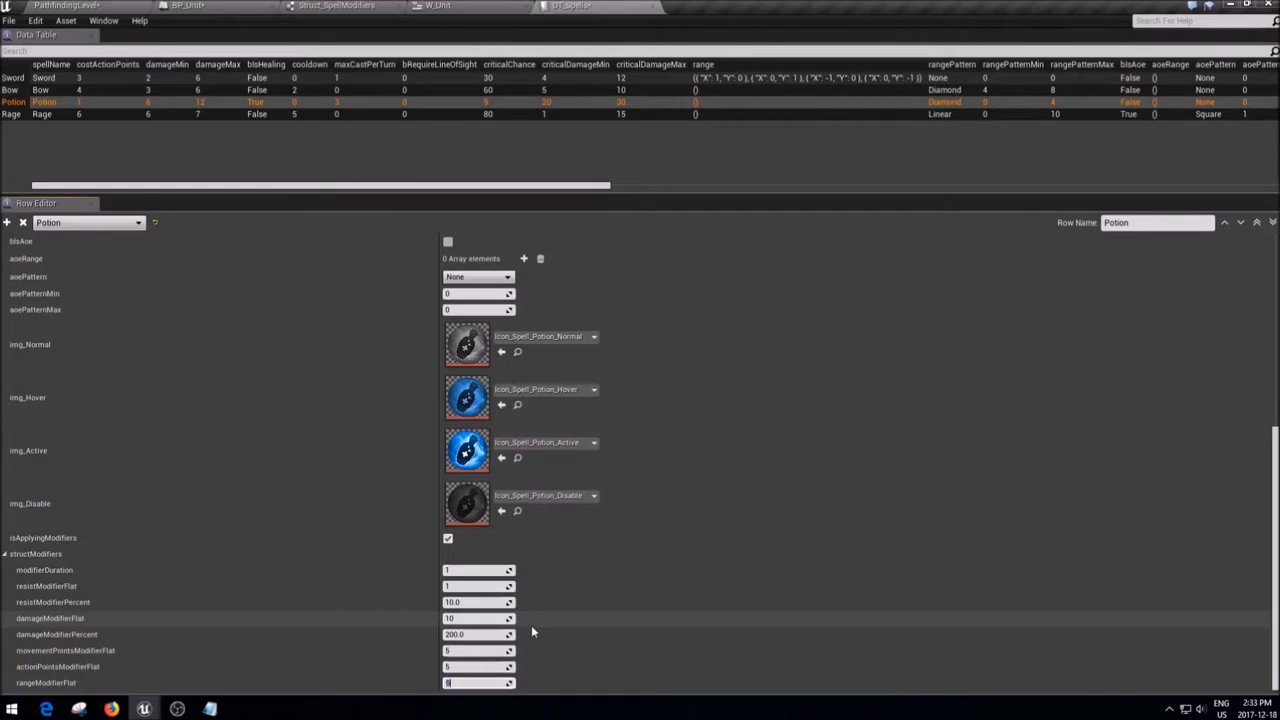
{"action": "type", "text": "3"}
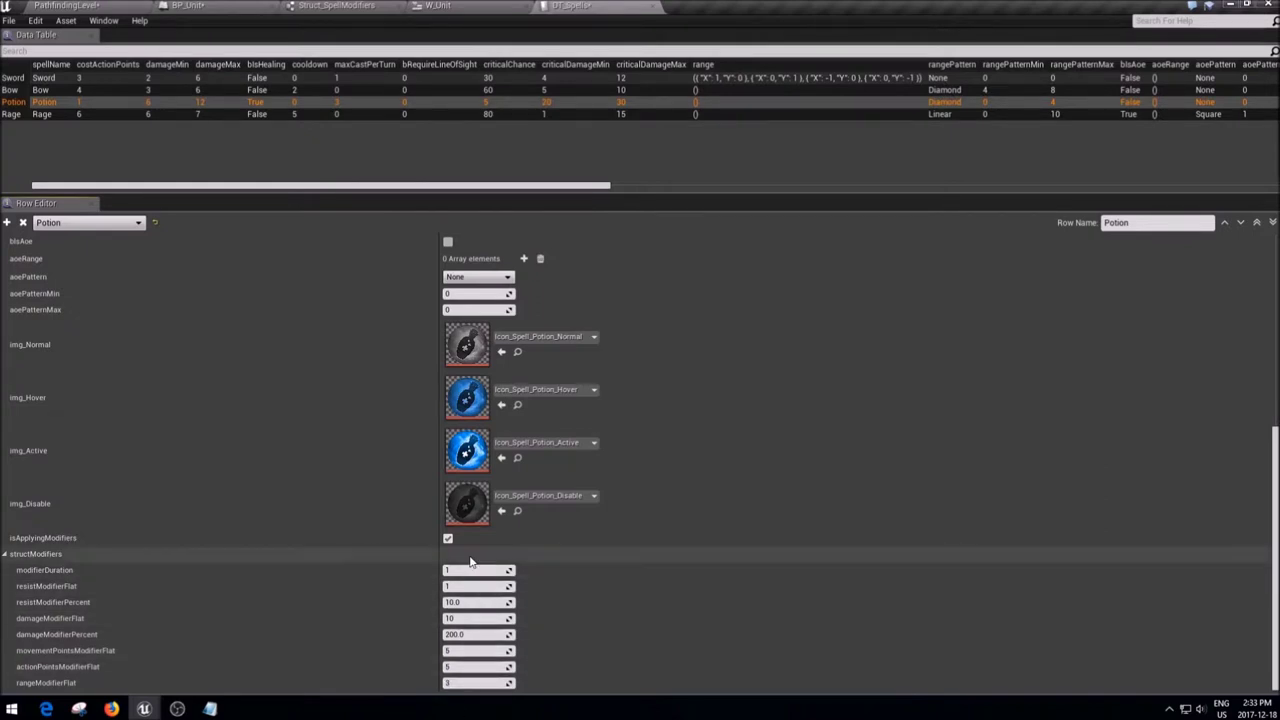
{"action": "left_click", "coordinate": [66, 89]}
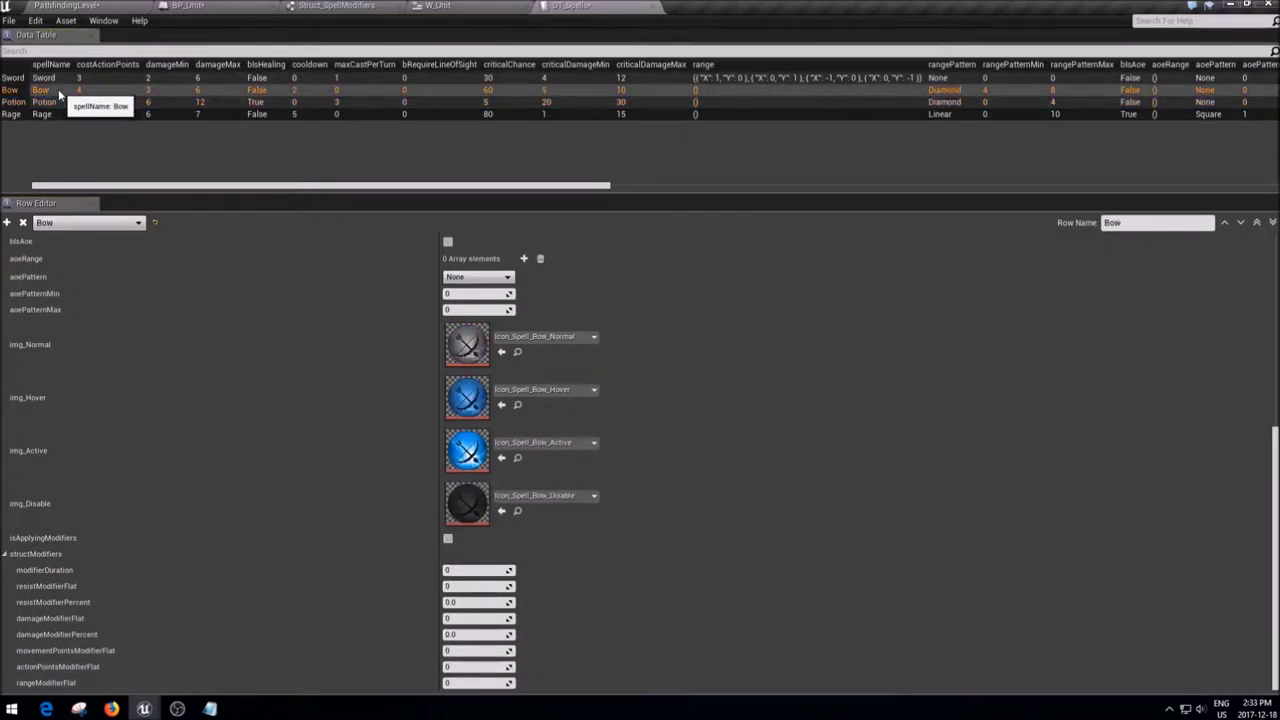
- Enable Bow modifiers: damageModifierFlat -10, resistModifierPercent 0.5, rangeModifierFlat -3; close DT_Spells
{"action": "left_click", "coordinate": [447, 538]}
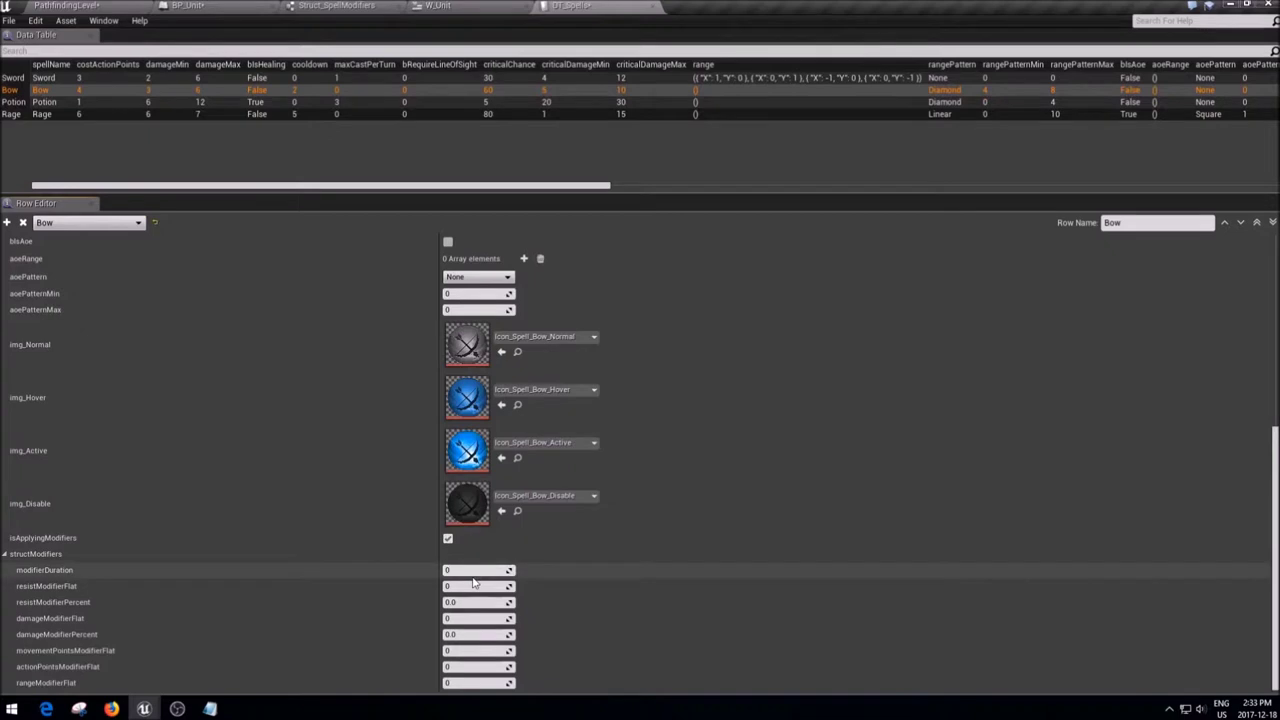
{"action": "left_click", "coordinate": [462, 586]}
{"action": "left_click", "coordinate": [455, 618]}
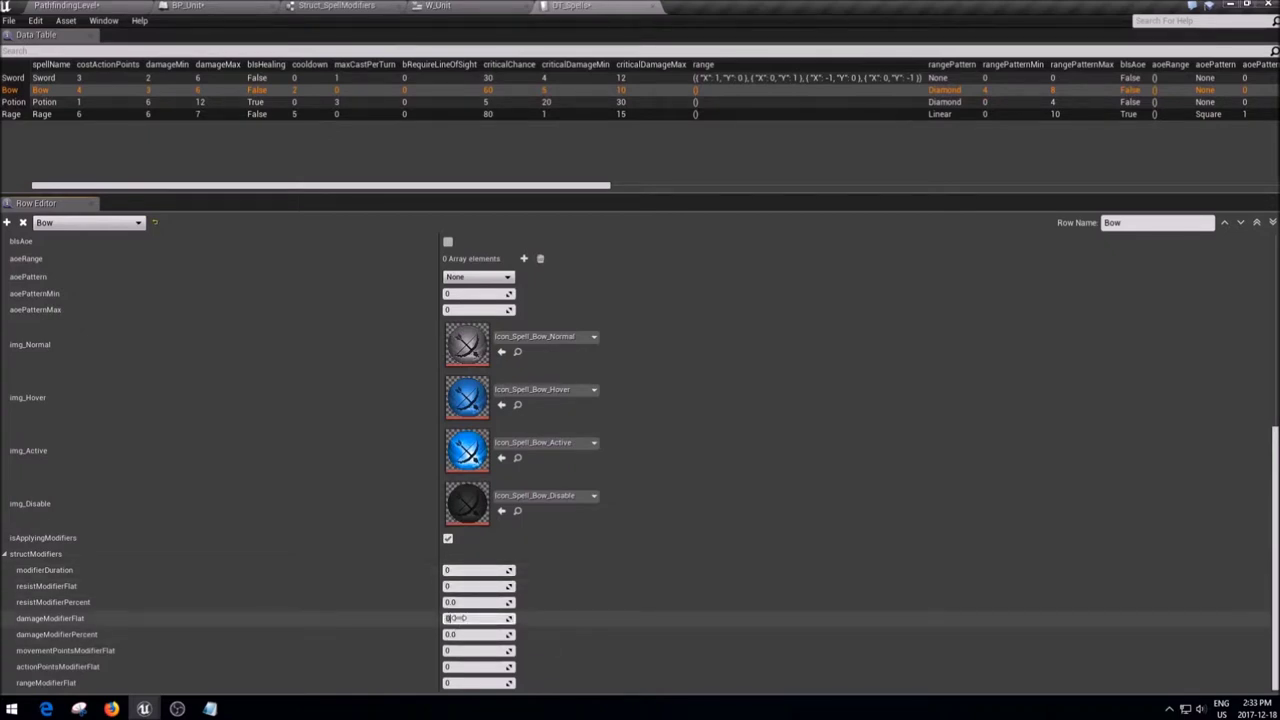
{"action": "type", "text": "-10"}
{"action": "key", "text": "Return"}
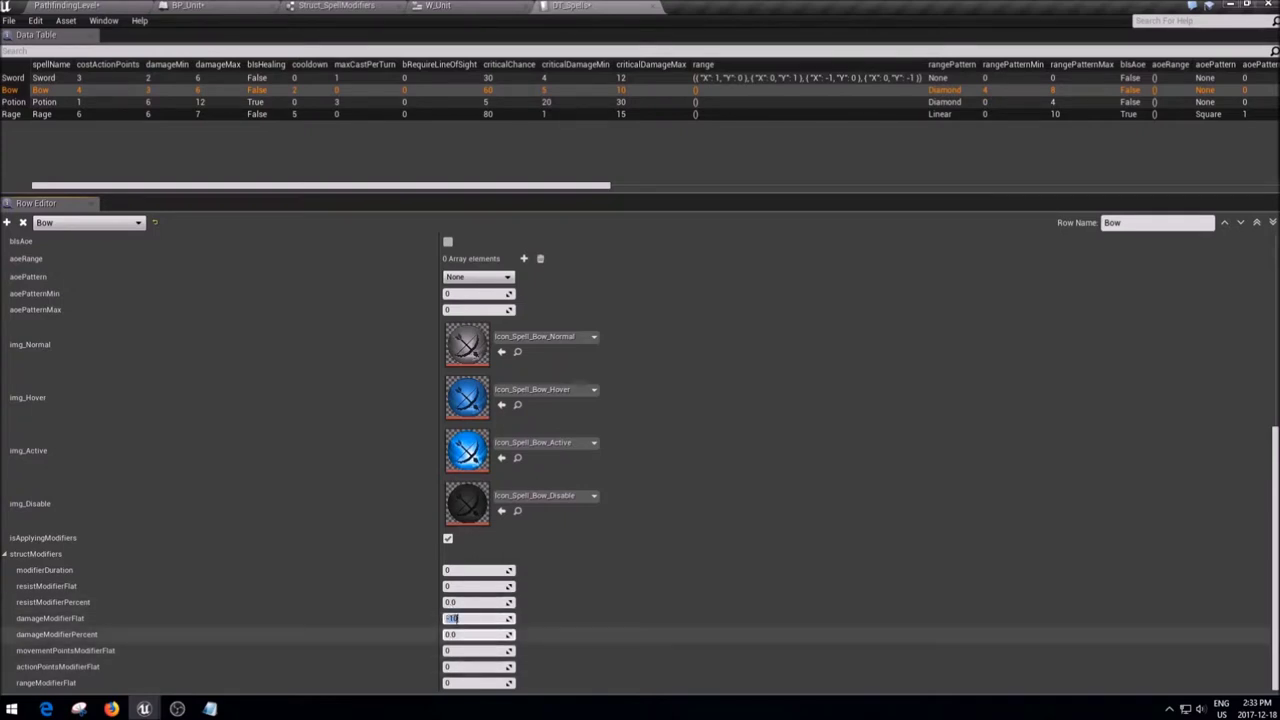
{"action": "left_click", "coordinate": [464, 601]}
{"action": "type", "text": "0.5"}
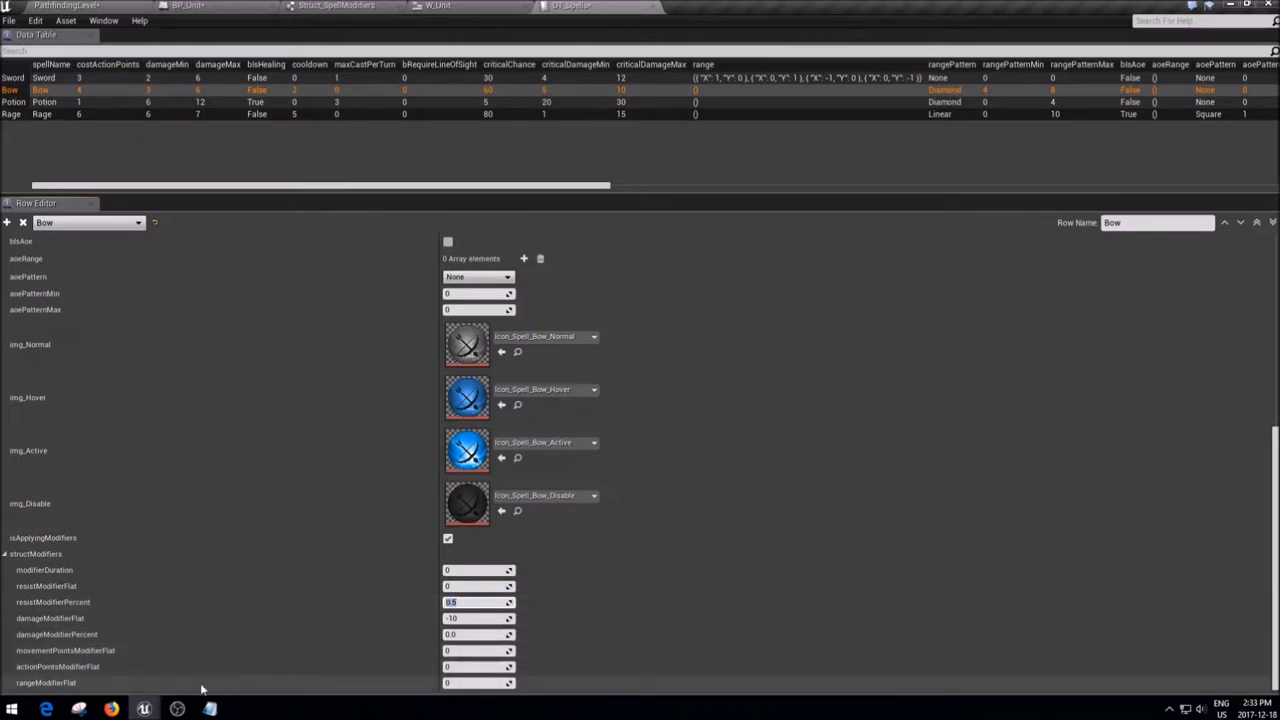
{"action": "left_click", "coordinate": [452, 682]}
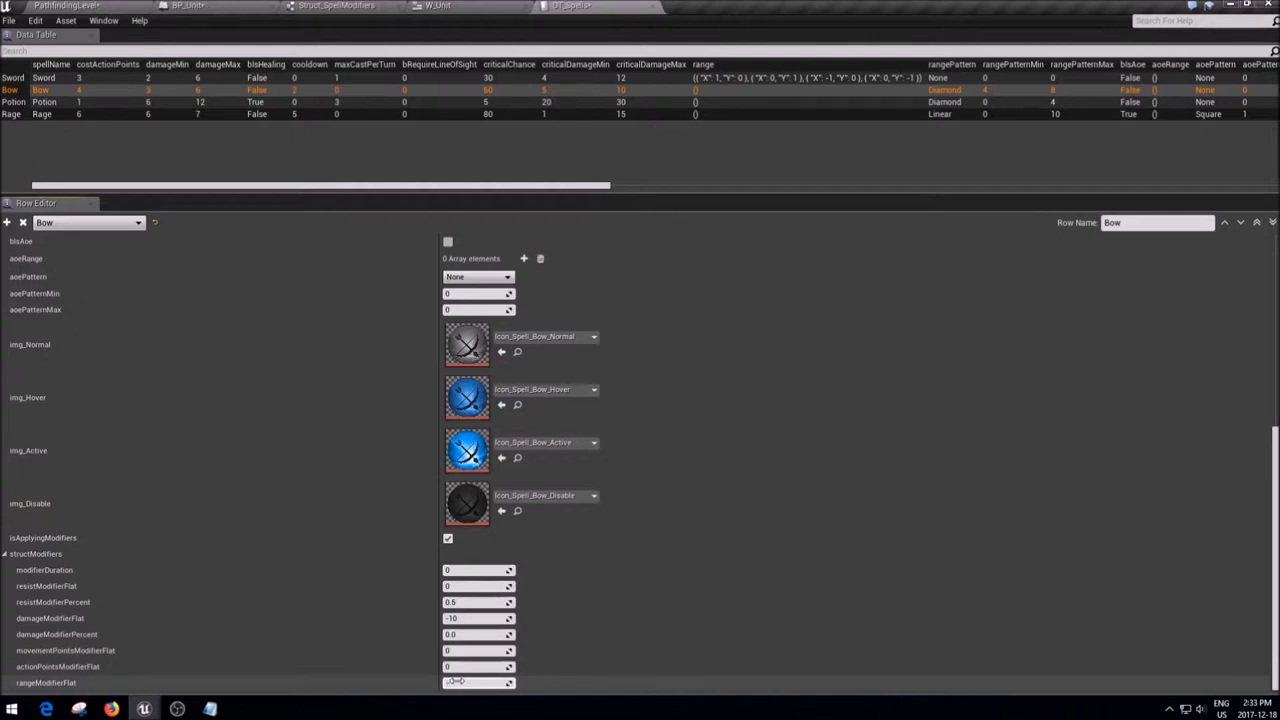
{"action": "left_click", "coordinate": [600, 6]}
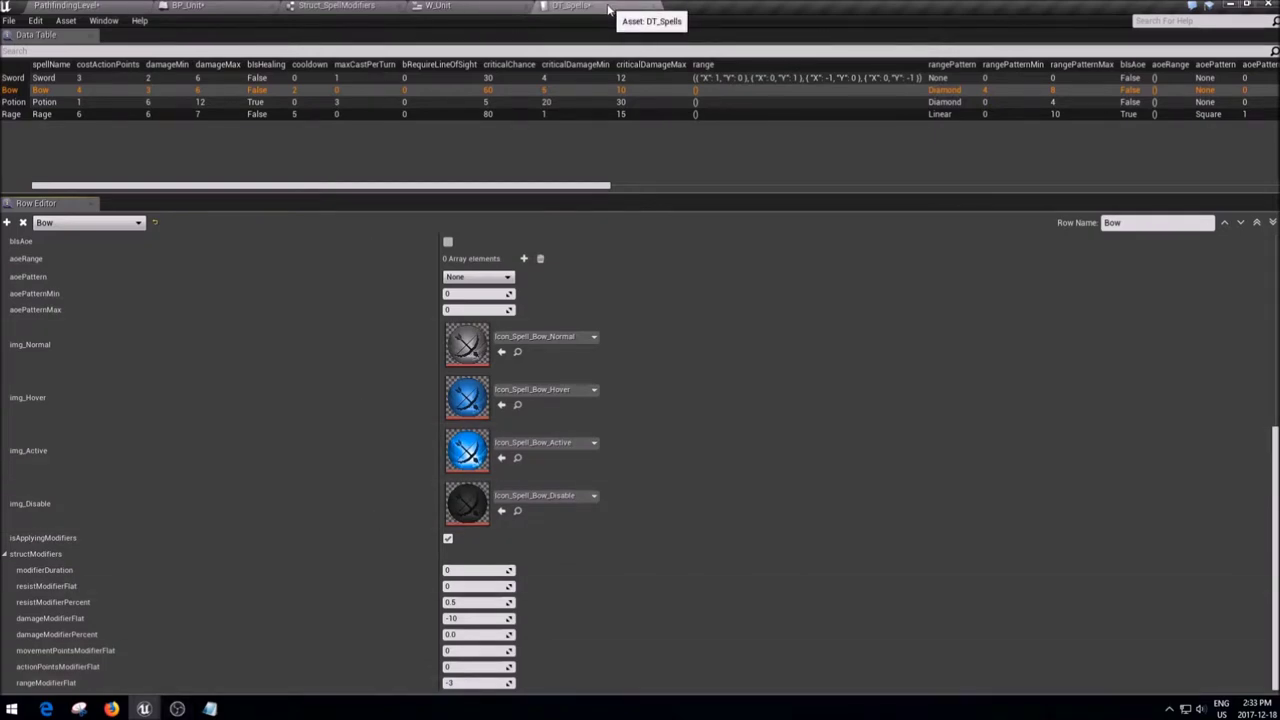
{"action": "left_click", "coordinate": [652, 6]}
{"action": "left_click", "coordinate": [66, 5]}
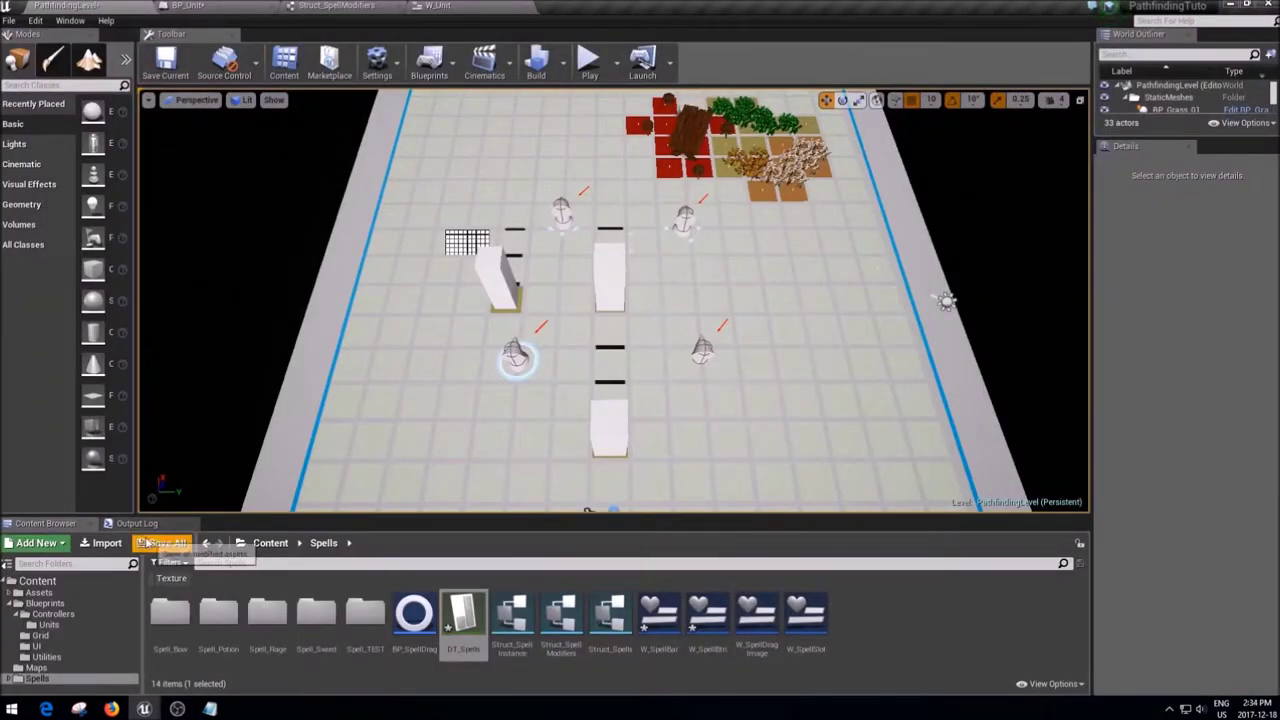
- Save all modified assets and return to BP_Unit's Event Graph
{"action": "left_click", "coordinate": [167, 543]}
{"action": "left_click", "coordinate": [762, 477]}
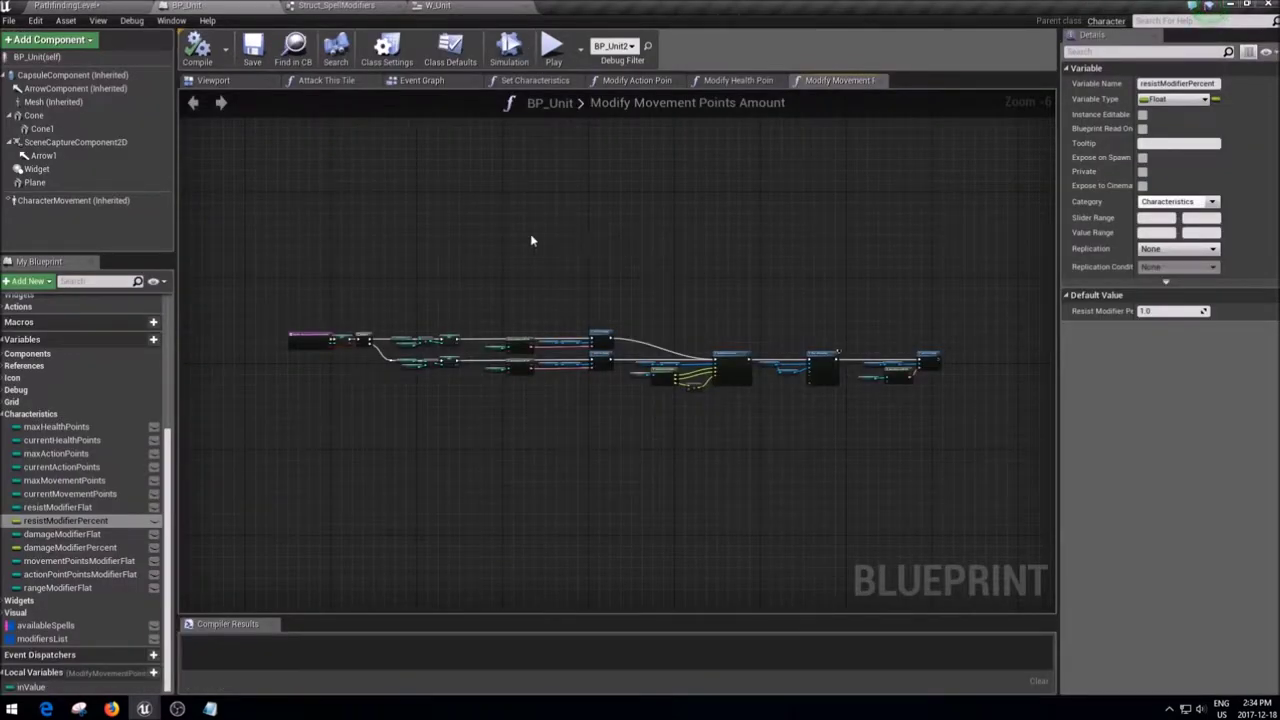
{"action": "left_click", "coordinate": [8, 416]}
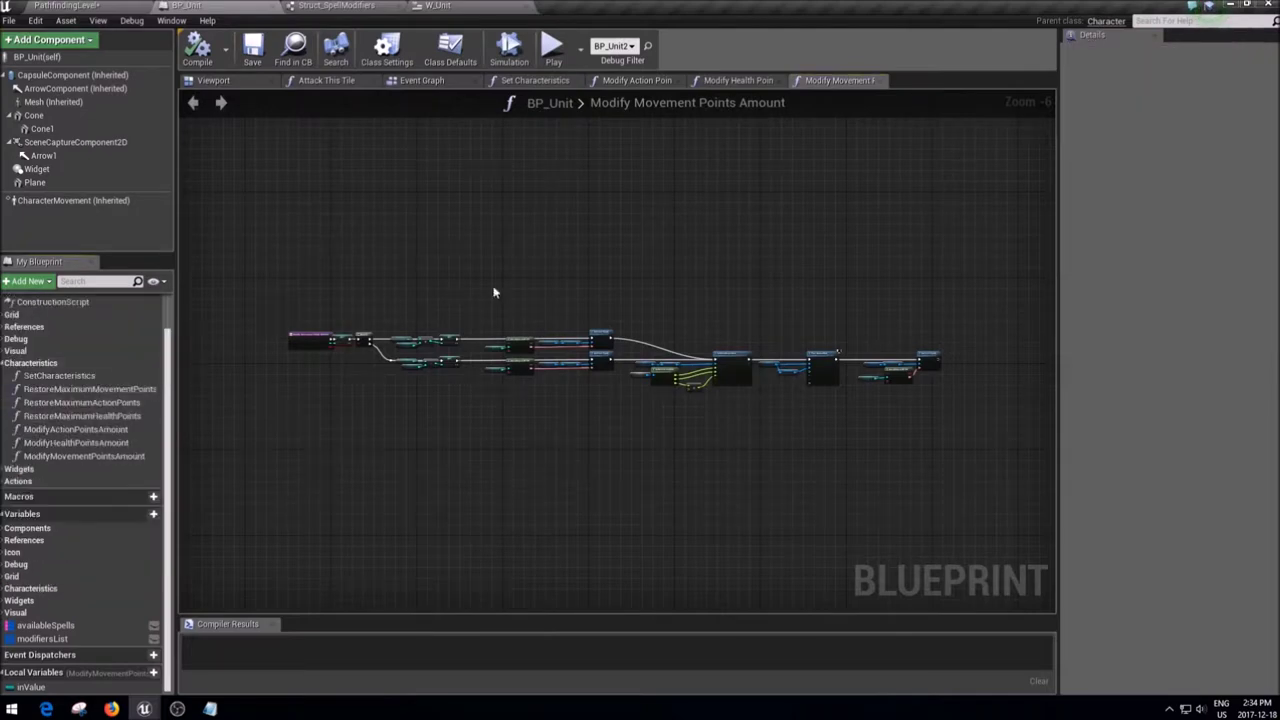
{"action": "scroll", "coordinate": [80, 450], "scroll_direction": "up", "scroll_amount": 2}
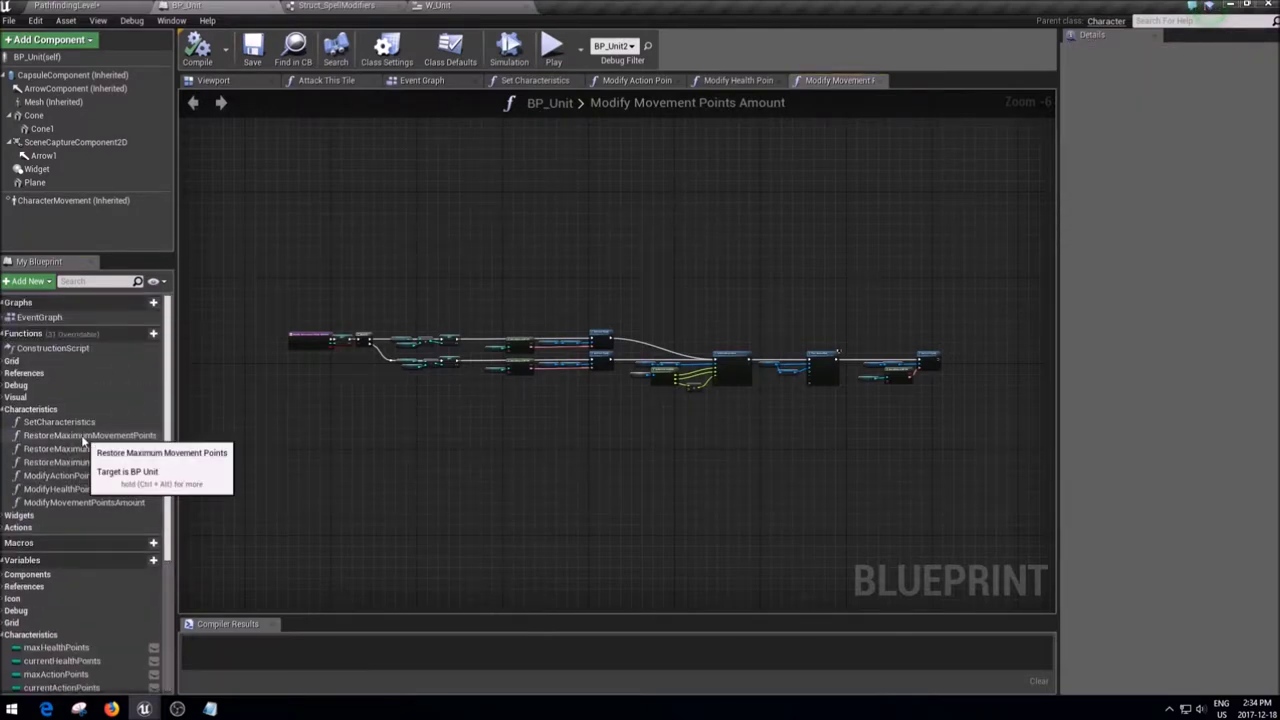
{"action": "left_click", "coordinate": [4, 410]}
{"action": "left_click", "coordinate": [6, 409]}
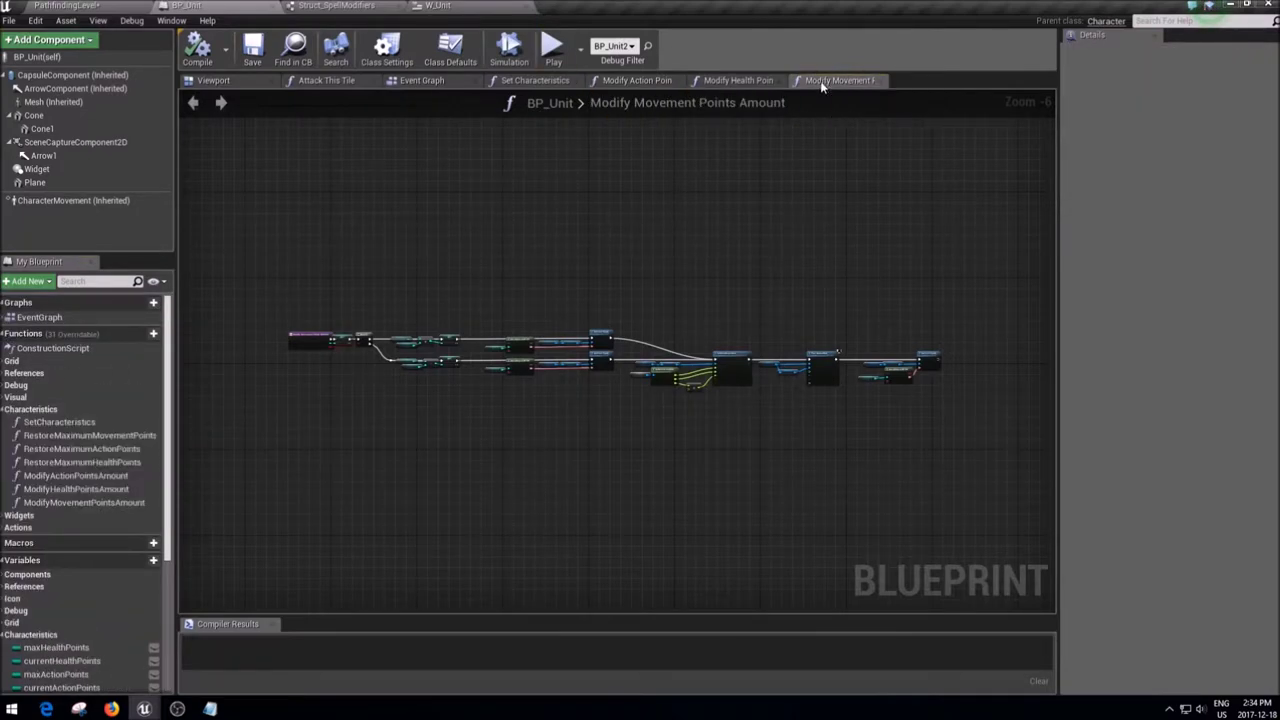
{"action": "left_click", "coordinate": [873, 80]}
{"action": "left_click", "coordinate": [422, 80]}
- Select the ReceiveDamage chain nodes, including Current Health Points, and move them down
{"action": "scroll", "coordinate": [567, 335], "scroll_direction": "down", "scroll_amount": 4}
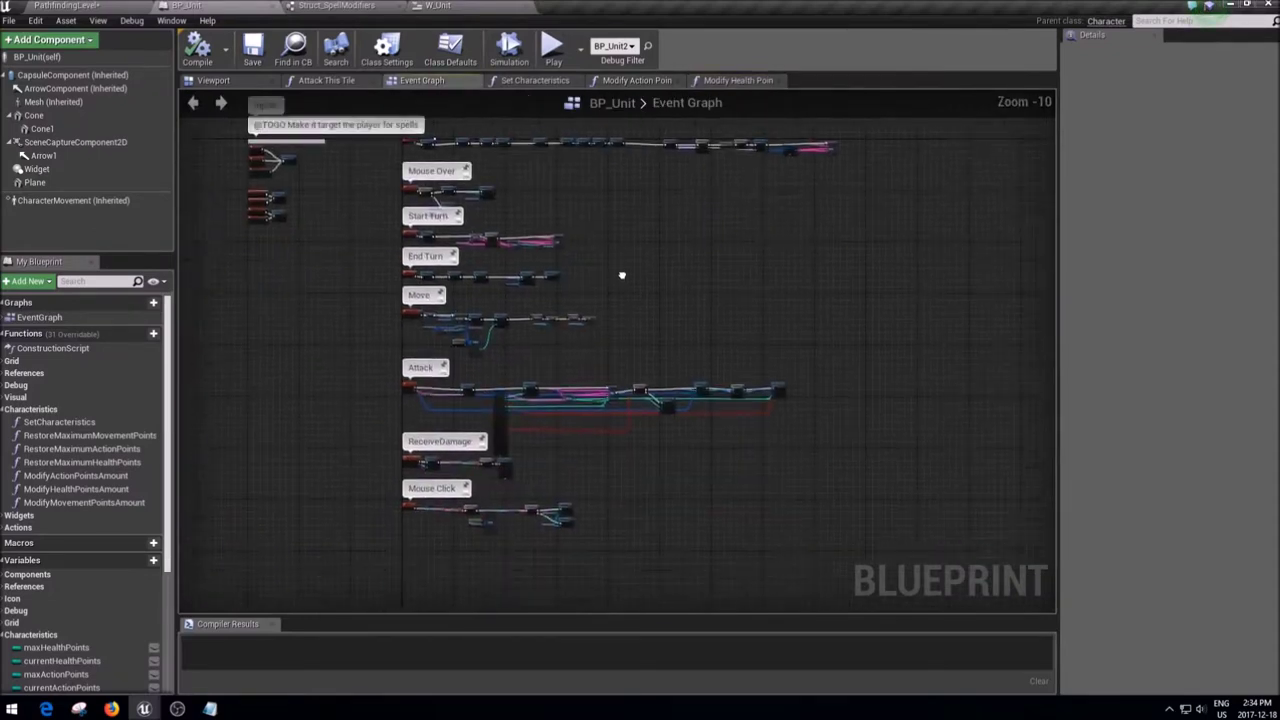
{"action": "scroll", "coordinate": [660, 249], "scroll_direction": "up", "scroll_amount": 1}
{"action": "right_click_drag", "start_coordinate": [793, 155], "coordinate": [796, 203]}
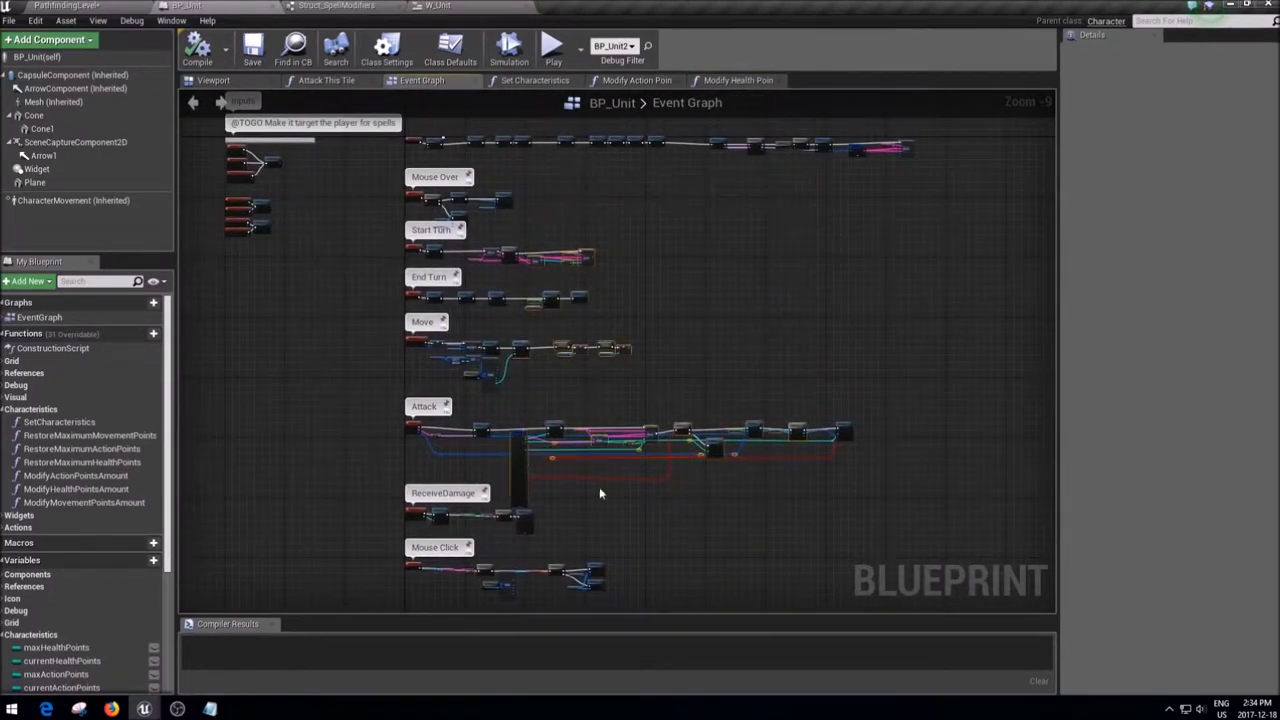
{"action": "right_click_drag", "start_coordinate": [743, 514], "coordinate": [697, 300]}
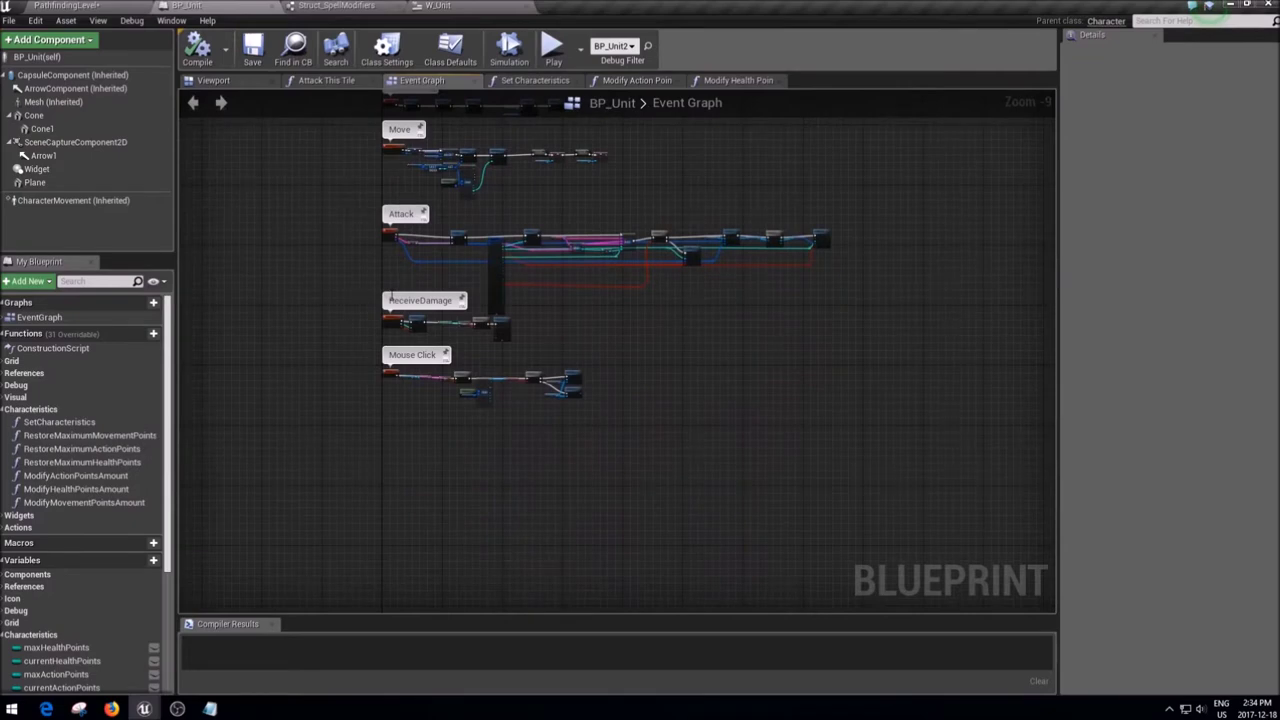
{"action": "scroll", "coordinate": [678, 378], "scroll_direction": "up", "scroll_amount": 9}
{"action": "right_click_drag", "start_coordinate": [678, 378], "coordinate": [542, 366]}
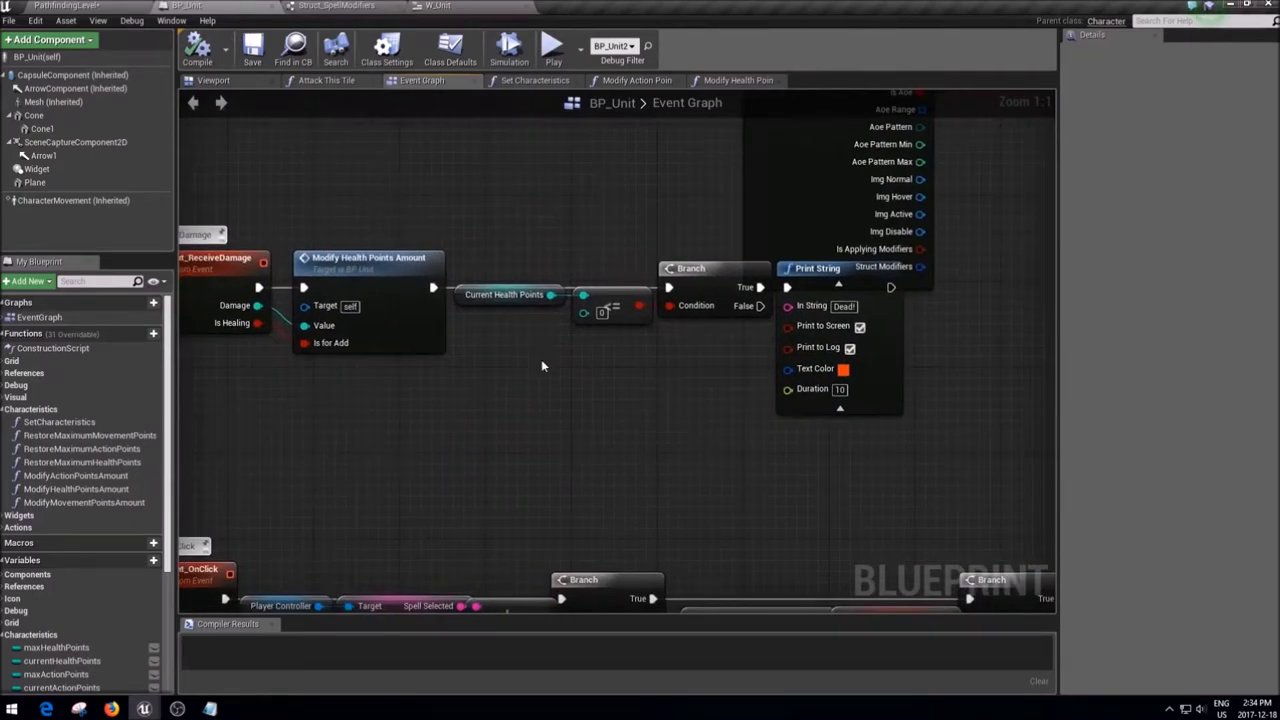
{"action": "left_click_drag", "start_coordinate": [966, 451], "coordinate": [471, 323]}
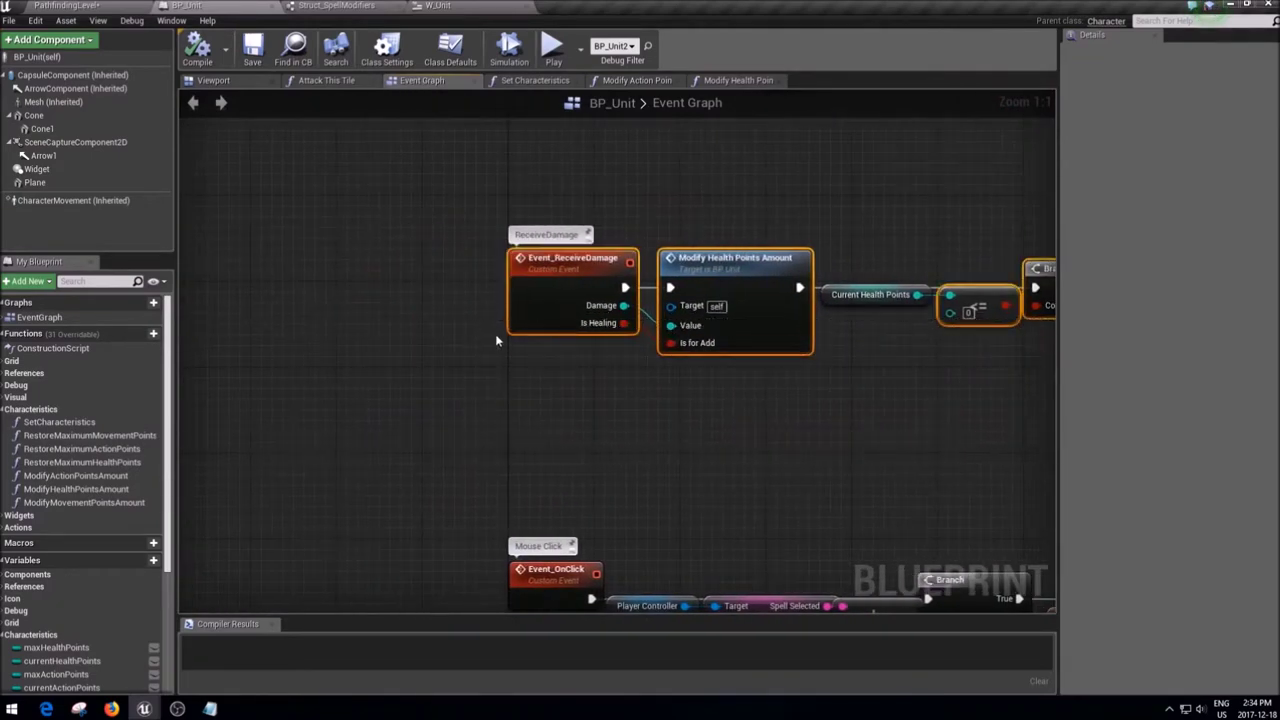
{"action": "left_click", "coordinate": [582, 261], "text": "ctrl"}
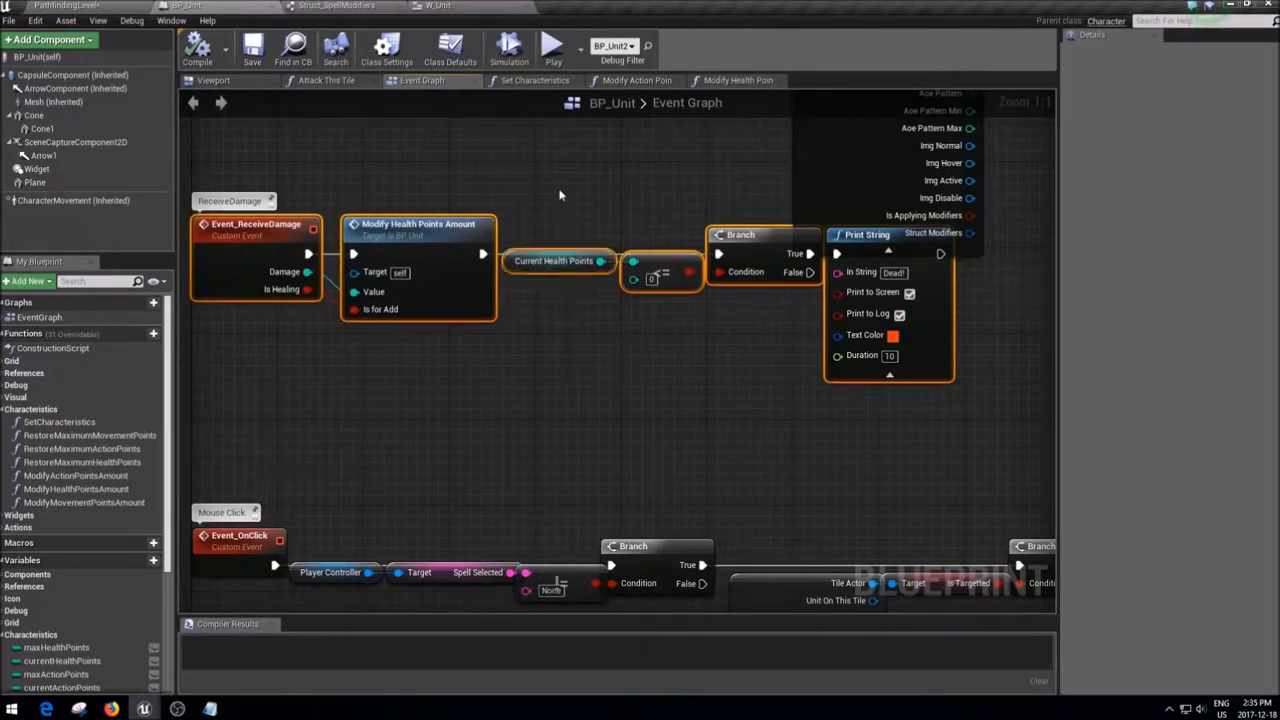
{"action": "left_click_drag", "start_coordinate": [785, 282], "coordinate": [800, 378]}
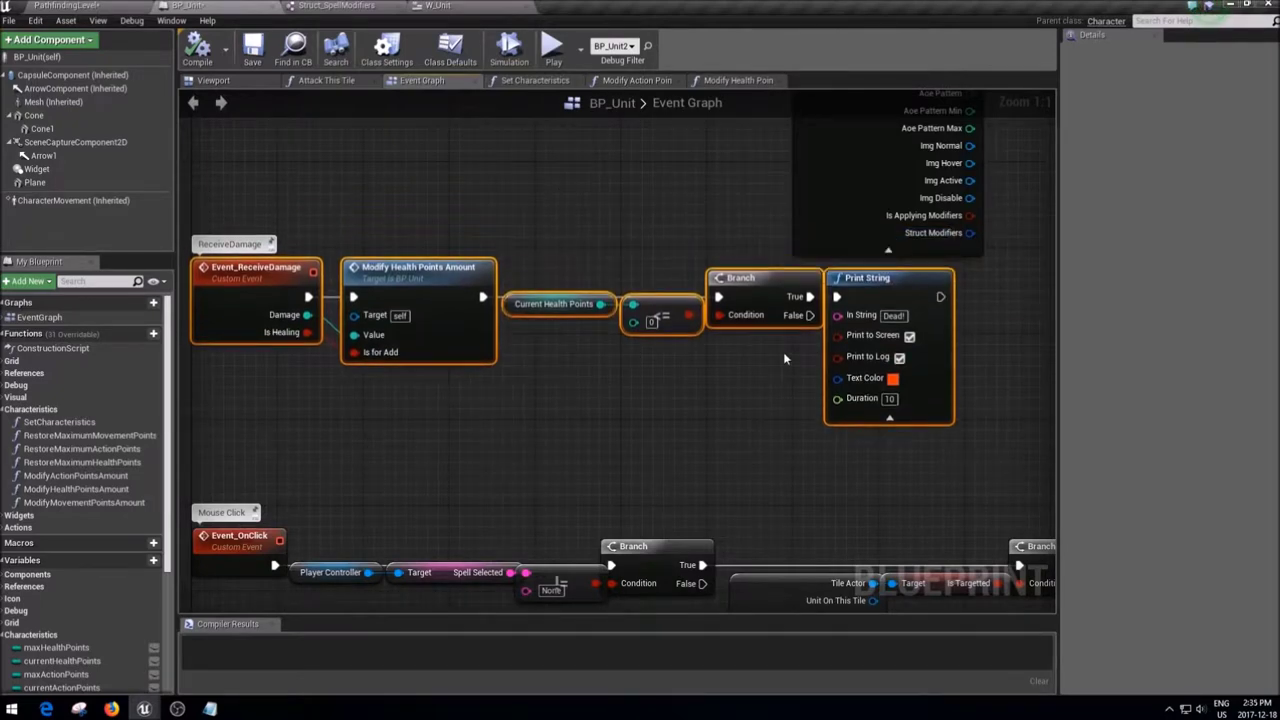
- Push the Current Health Points through Print String nodes right, after Modify Health Points Amount
{"action": "left_click_drag", "start_coordinate": [960, 306], "coordinate": [547, 431]}
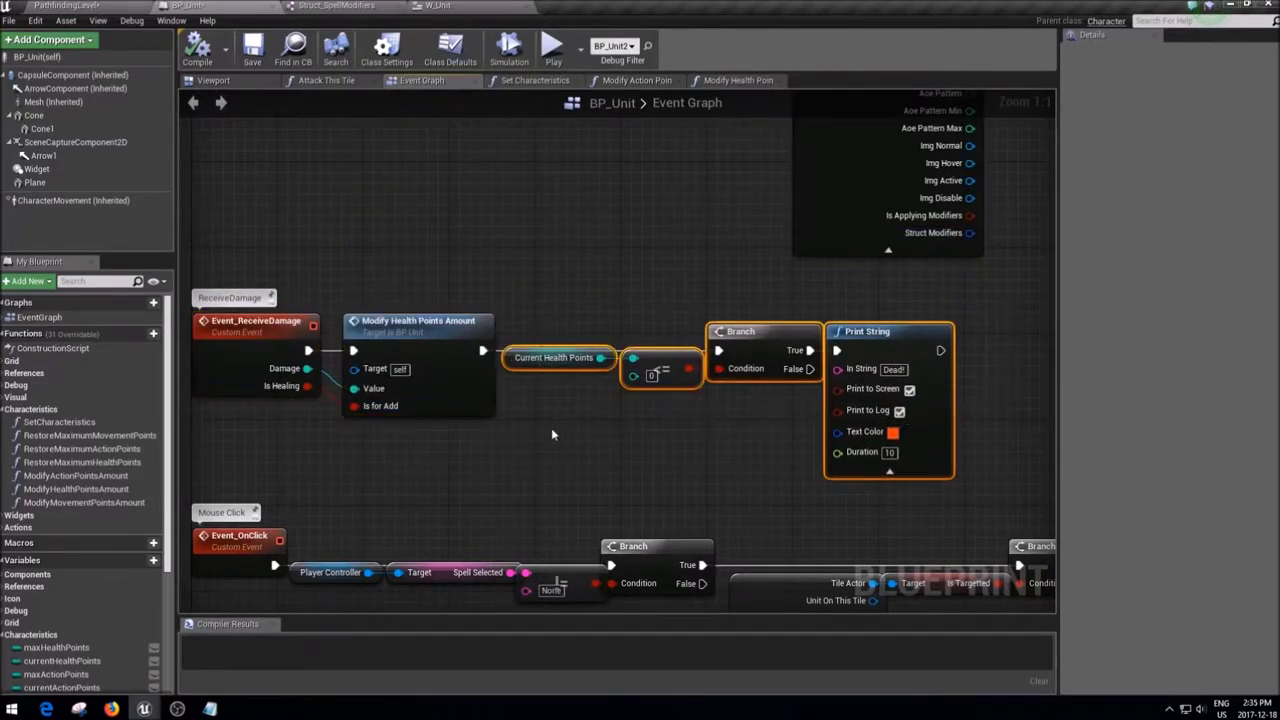
{"action": "left_click_drag", "start_coordinate": [580, 357], "coordinate": [773, 357]}
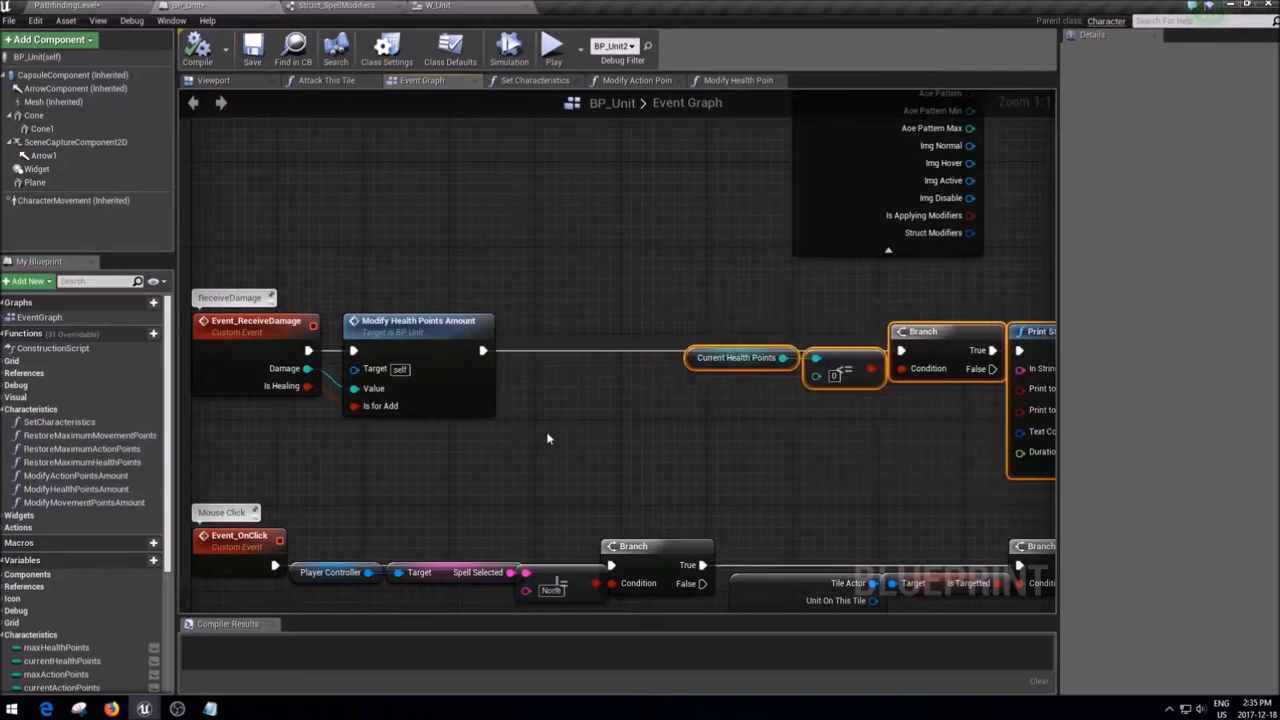
{"action": "left_click", "coordinate": [669, 447]}
{"action": "right_click_drag", "start_coordinate": [668, 447], "coordinate": [622, 435]}
{"action": "left_click_drag", "start_coordinate": [660, 306], "coordinate": [1050, 466]}
{"action": "left_click_drag", "start_coordinate": [720, 343], "coordinate": [730, 343]}
{"action": "left_click", "coordinate": [548, 332]}
- Create a new empty function, NewFunction_0, in BP_Unit
{"action": "left_click", "coordinate": [362, 390]}
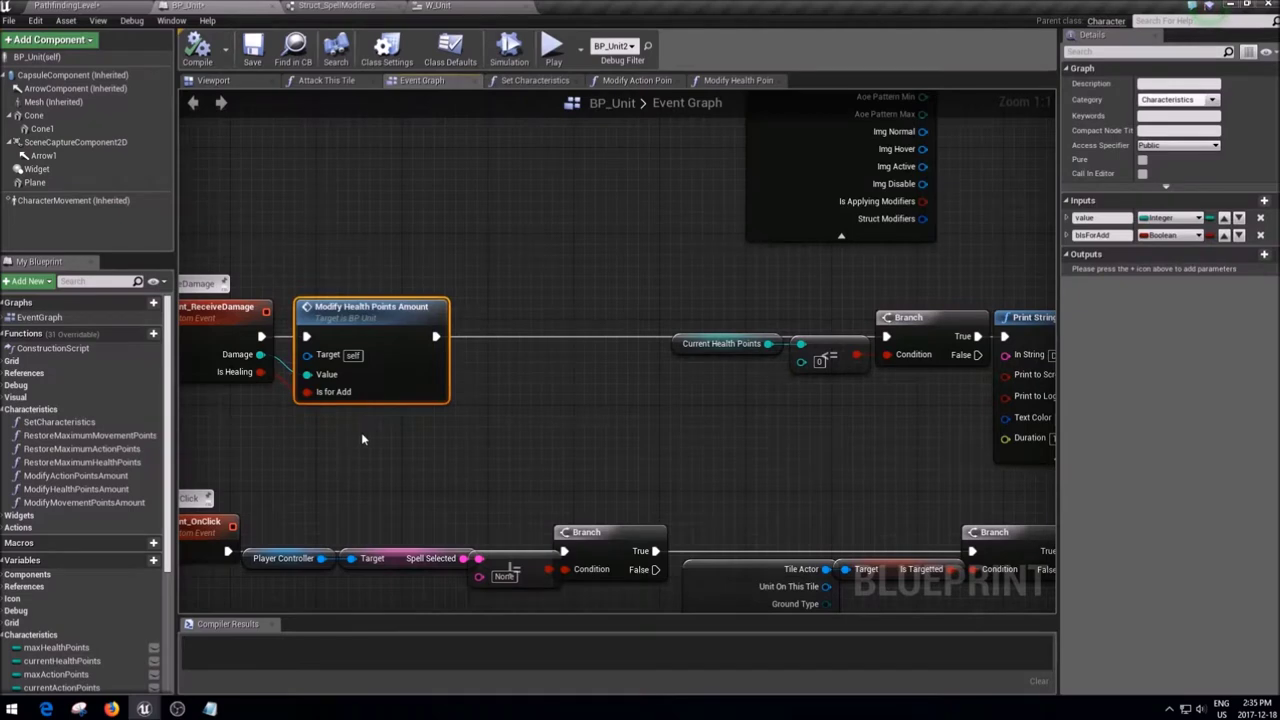
{"action": "right_click_drag", "start_coordinate": [286, 384], "coordinate": [357, 378]}
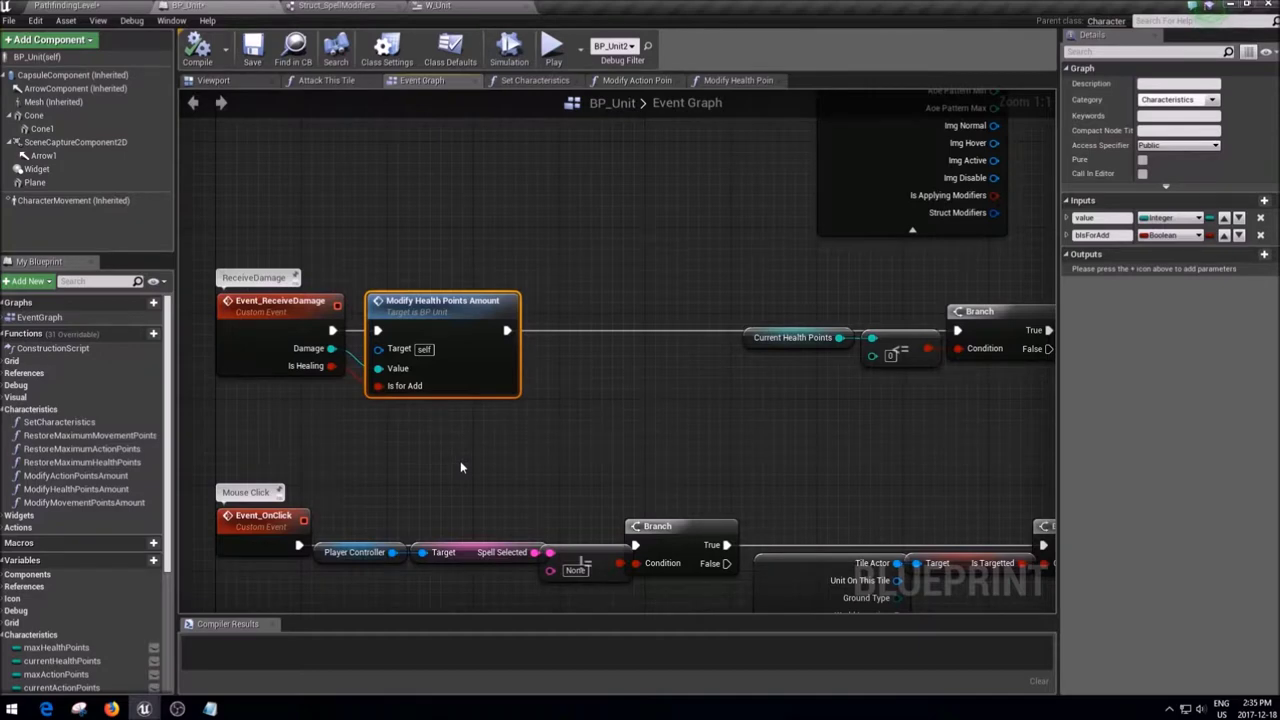
{"action": "left_click_drag", "start_coordinate": [527, 296], "coordinate": [716, 403]}
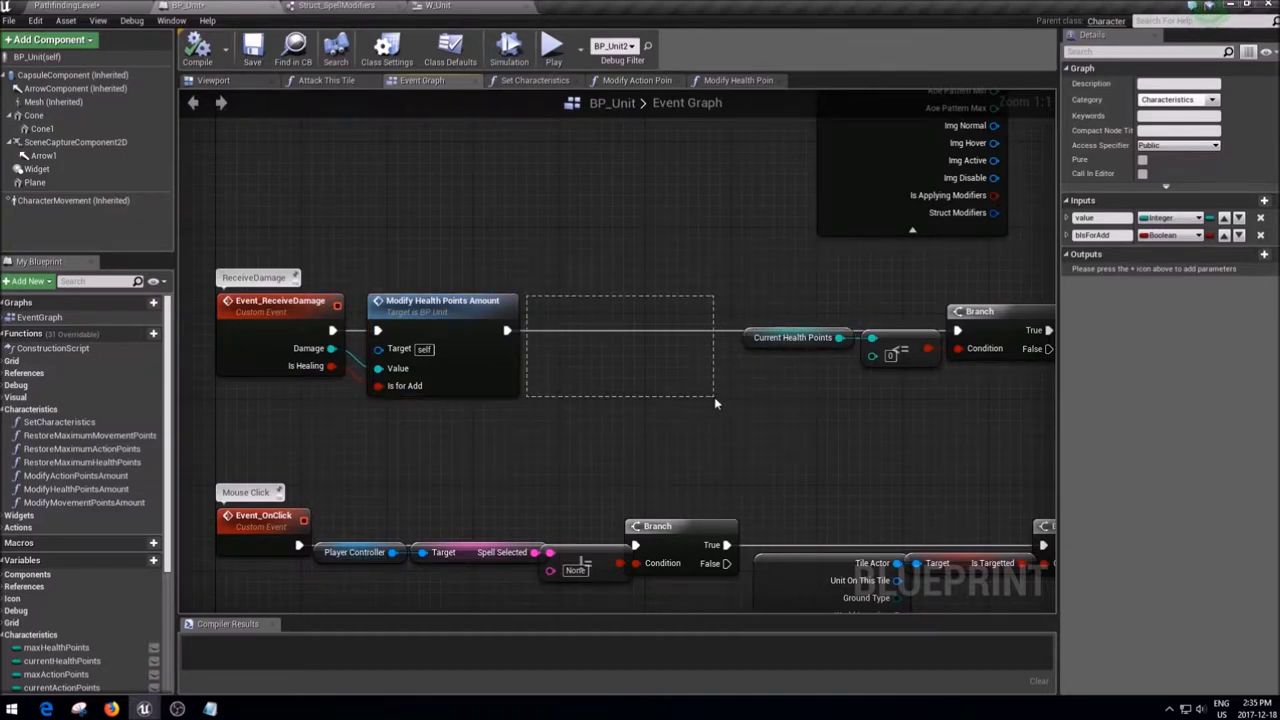
{"action": "left_click_drag", "start_coordinate": [714, 400], "coordinate": [714, 401]}
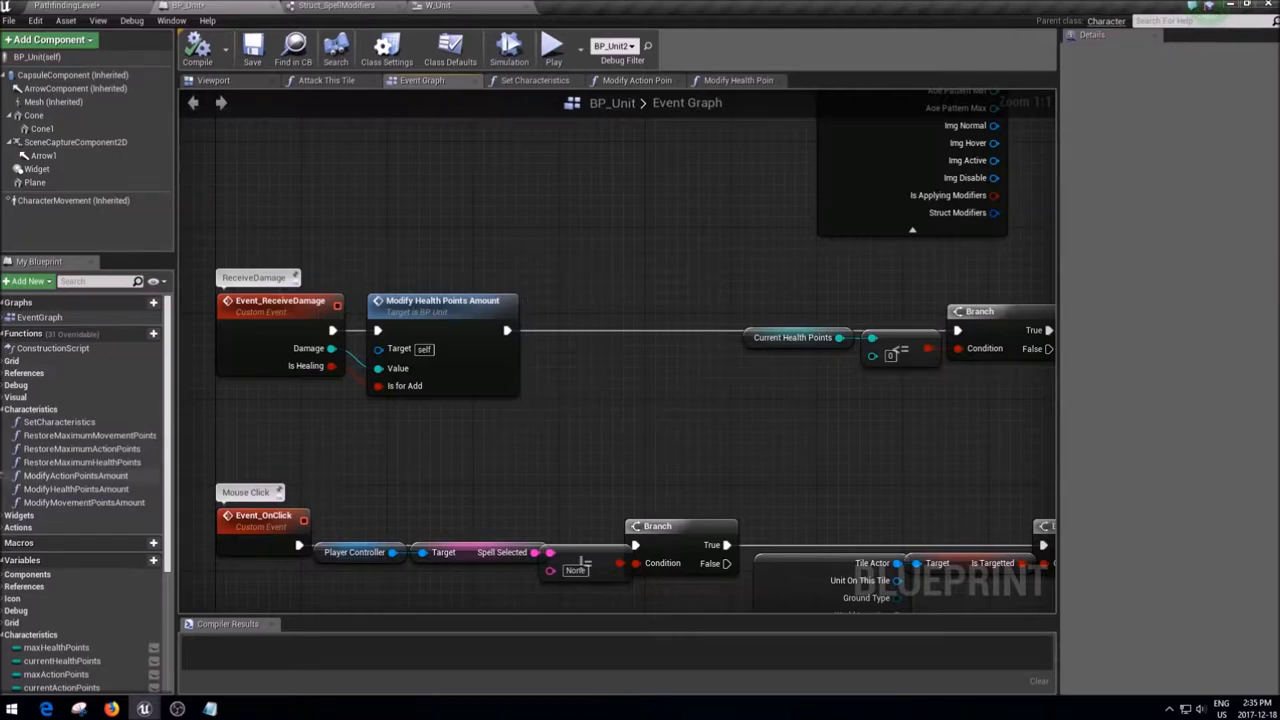
{"action": "left_click", "coordinate": [144, 336]}
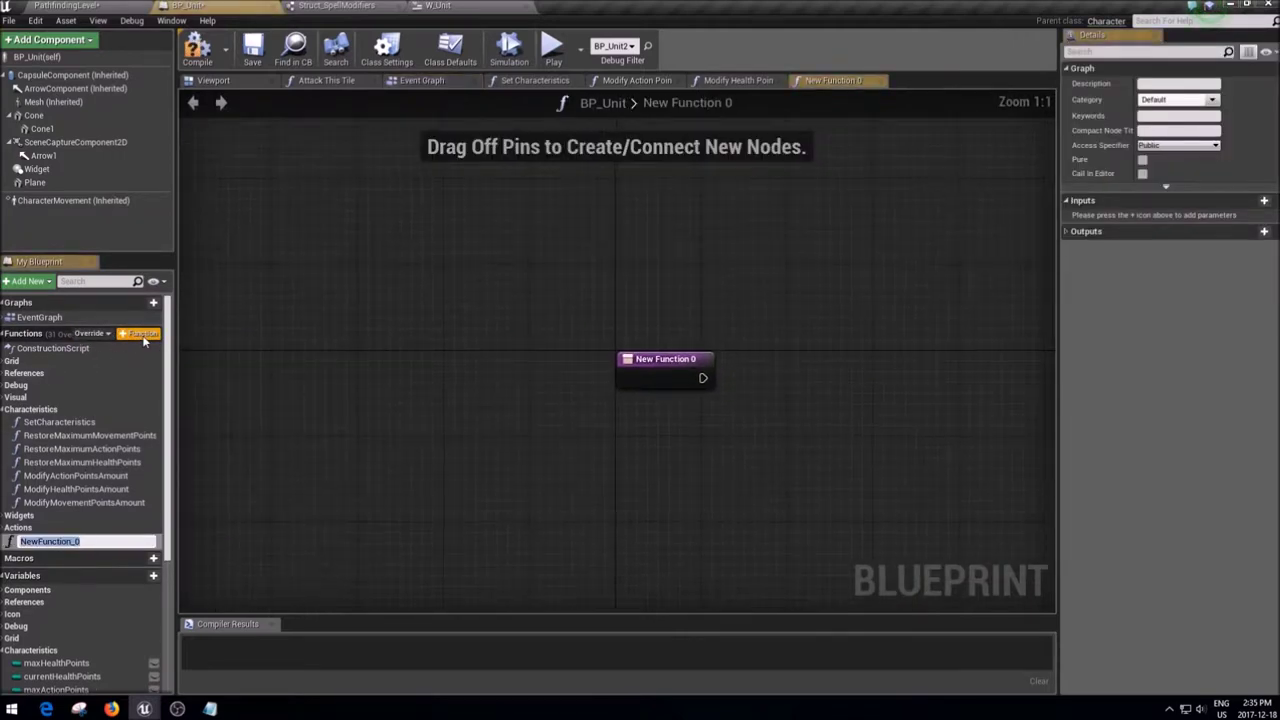
- Rename the function ApplyModifier and add two inputs, naming the first addNewModifier (Boolean)
{"action": "key", "text": "BackSpace"}
{"action": "type", "text": "Appluy"}
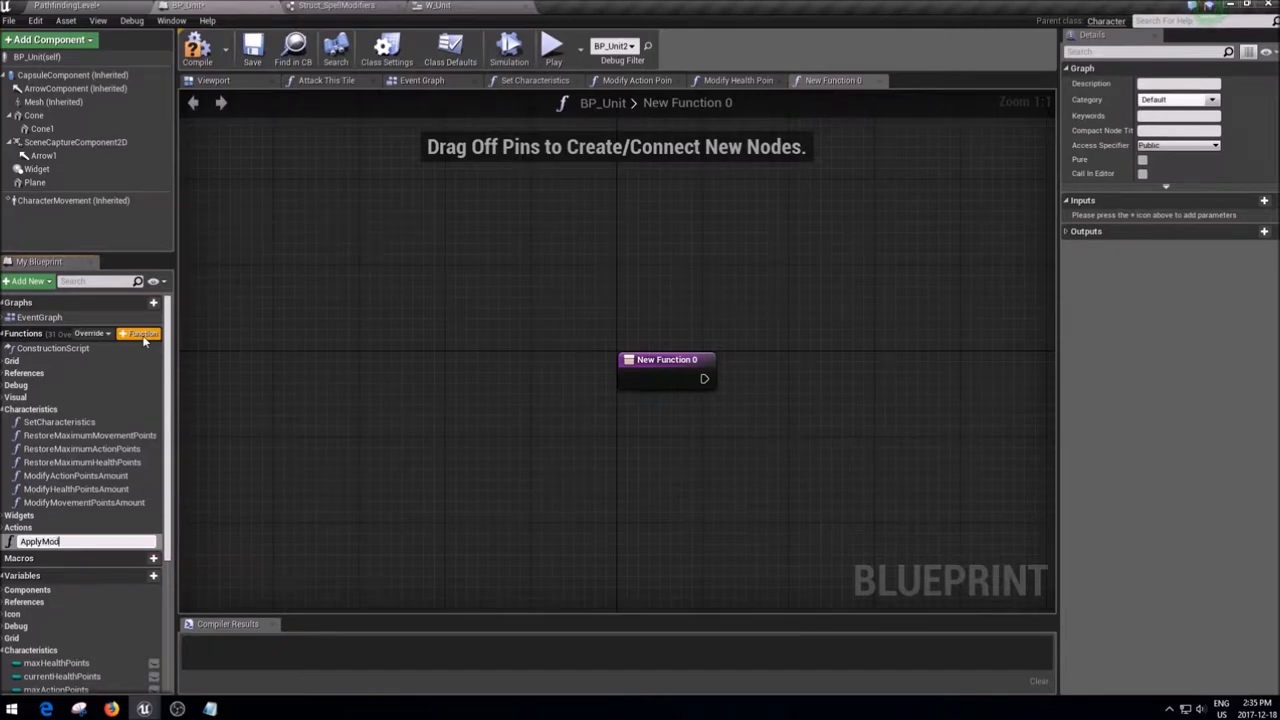
{"action": "key", "text": "Return"}
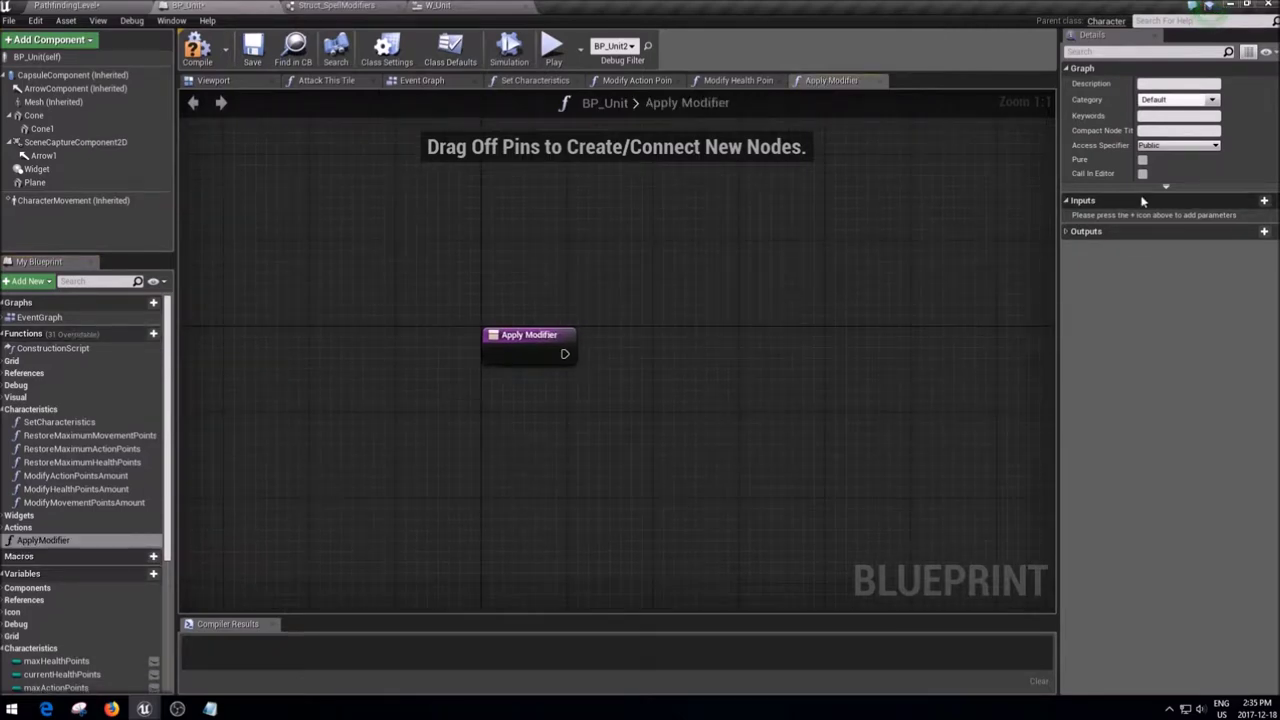
{"action": "left_click", "coordinate": [1262, 204]}
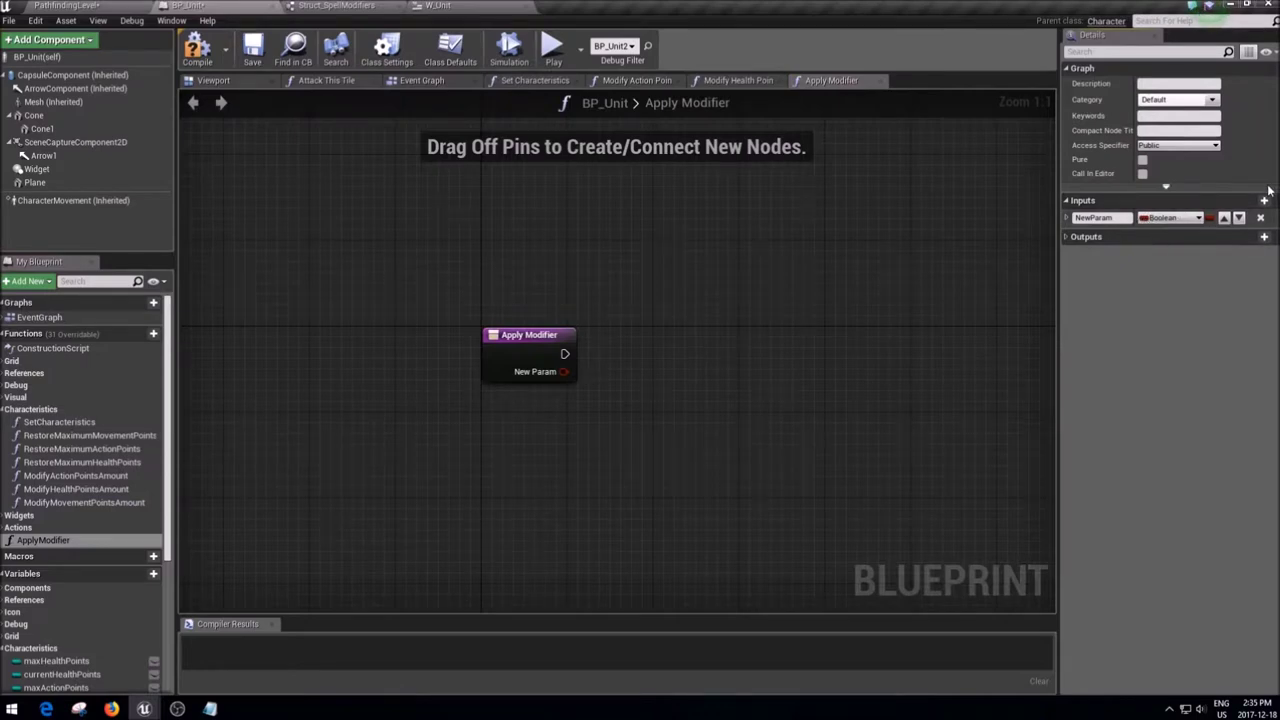
{"action": "left_click", "coordinate": [1262, 204]}
{"action": "left_click", "coordinate": [1150, 235]}
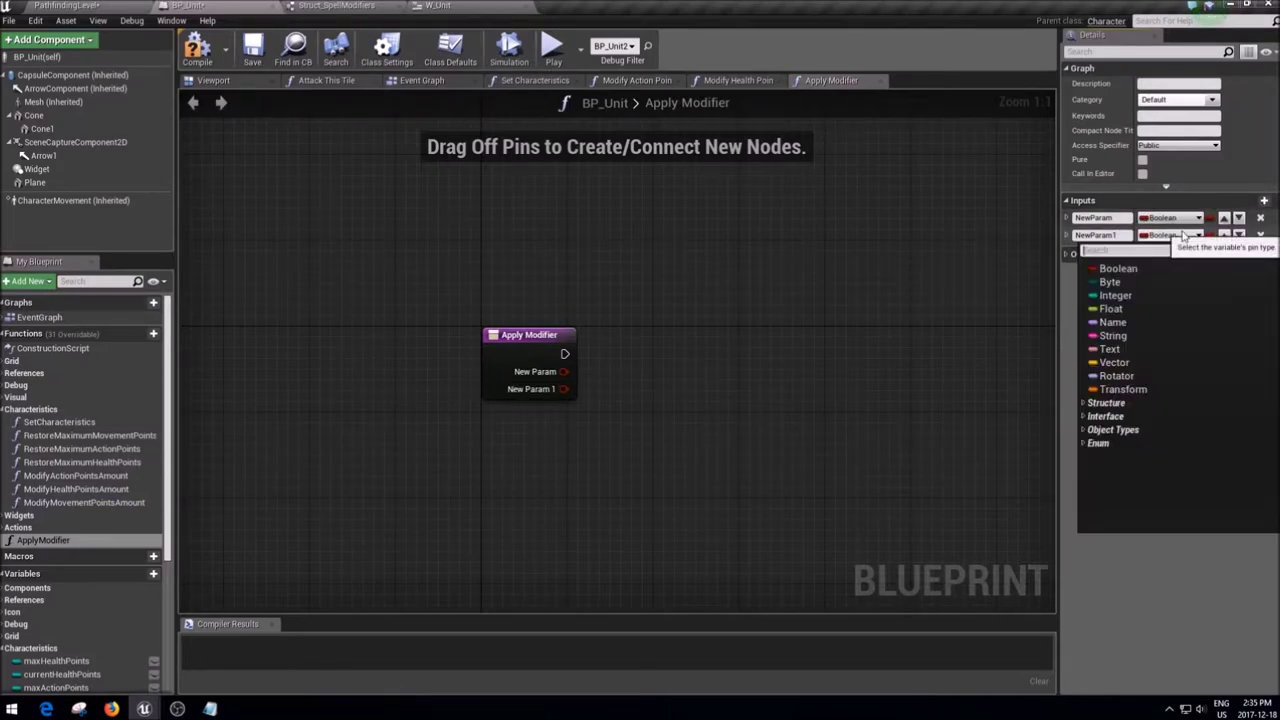
{"action": "left_click", "coordinate": [1130, 216]}
{"action": "left_click", "coordinate": [1100, 217]}
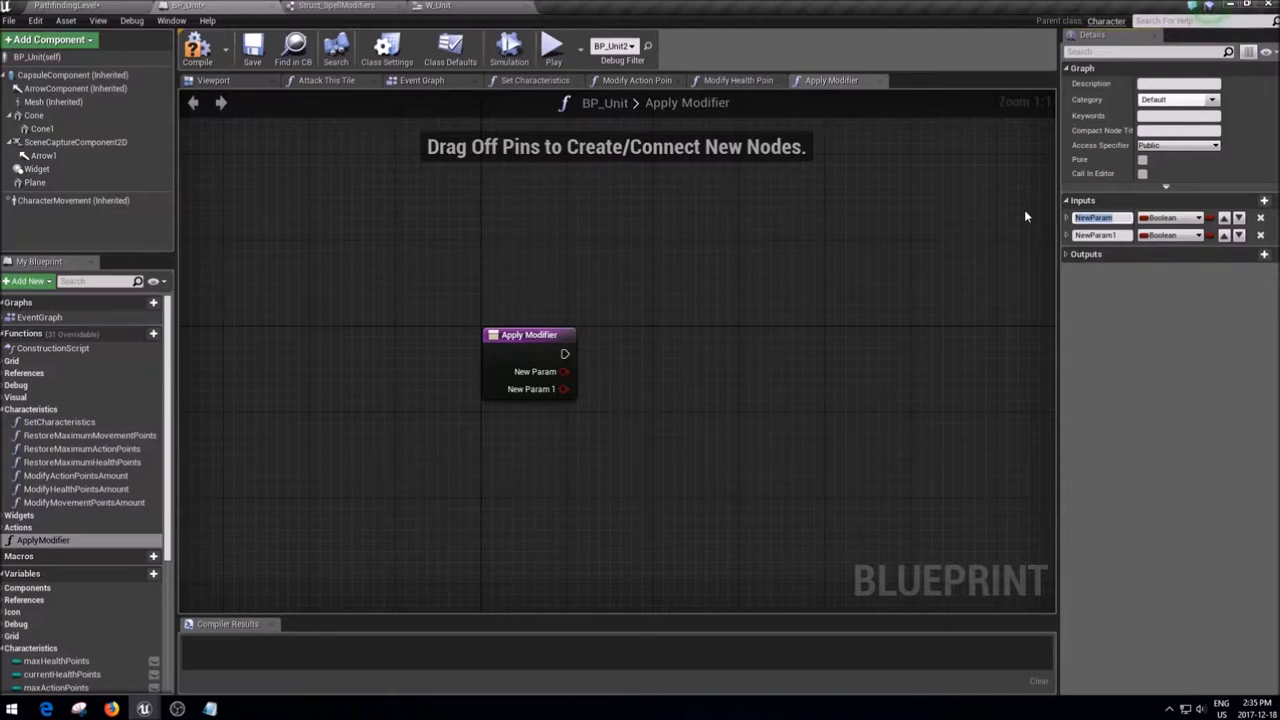
{"action": "type", "text": "addNewMo"}
{"action": "type", "text": "difier"}
{"action": "key", "text": "Return"}
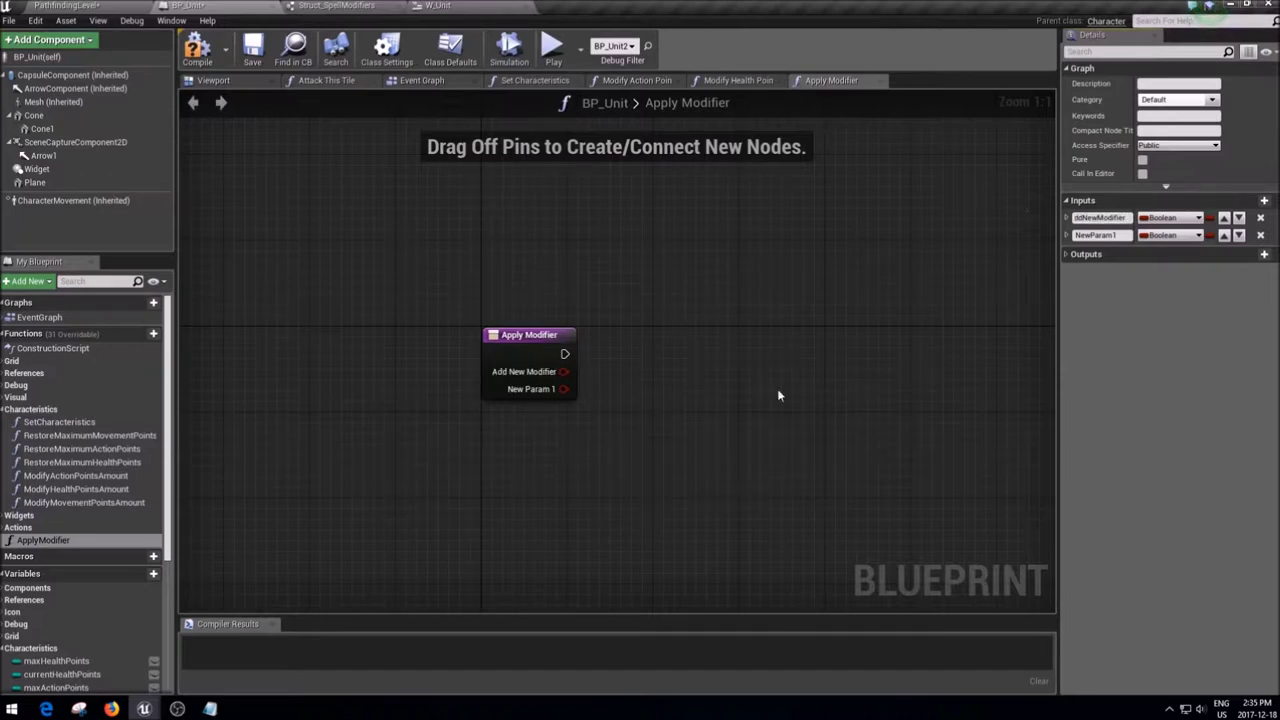
- Make the second input a Struct Spell Modifiers named structModifiers, and branch on addNewModifier
{"action": "right_click_drag", "start_coordinate": [690, 419], "coordinate": [622, 383]}
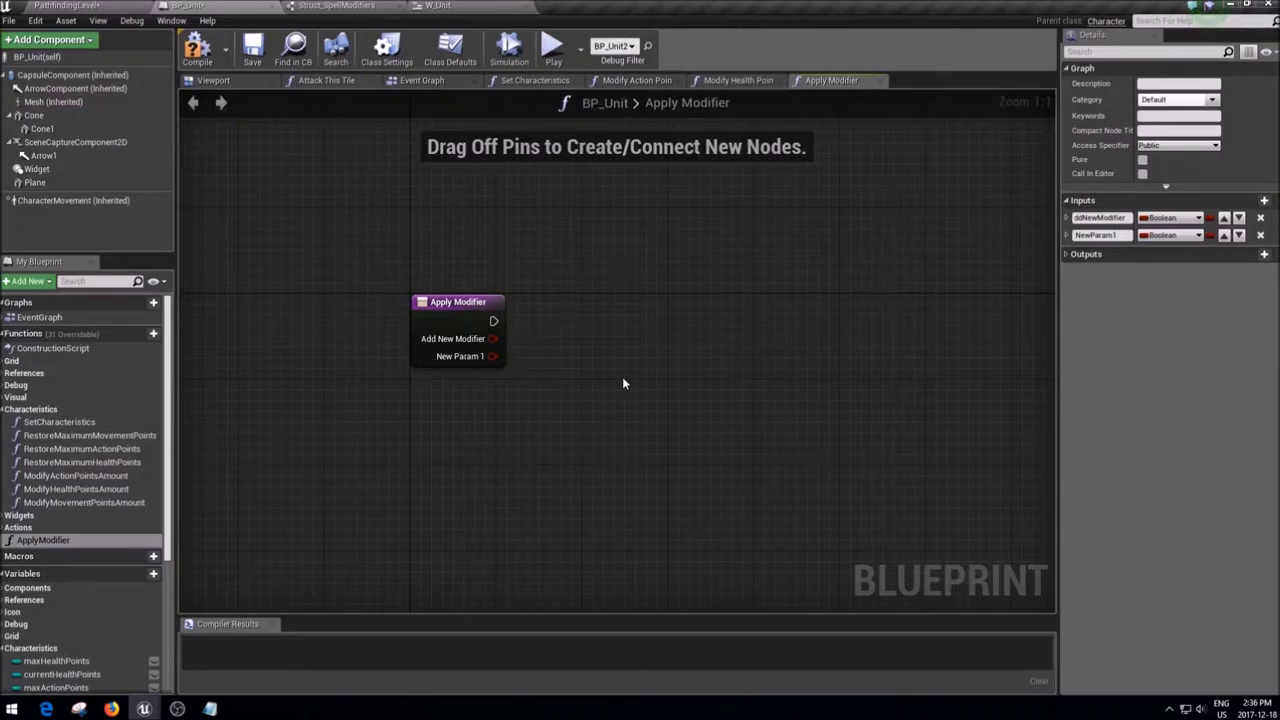
{"action": "left_click_drag", "start_coordinate": [622, 383], "coordinate": [380, 323]}
{"action": "right_click_drag", "start_coordinate": [666, 377], "coordinate": [616, 362]}
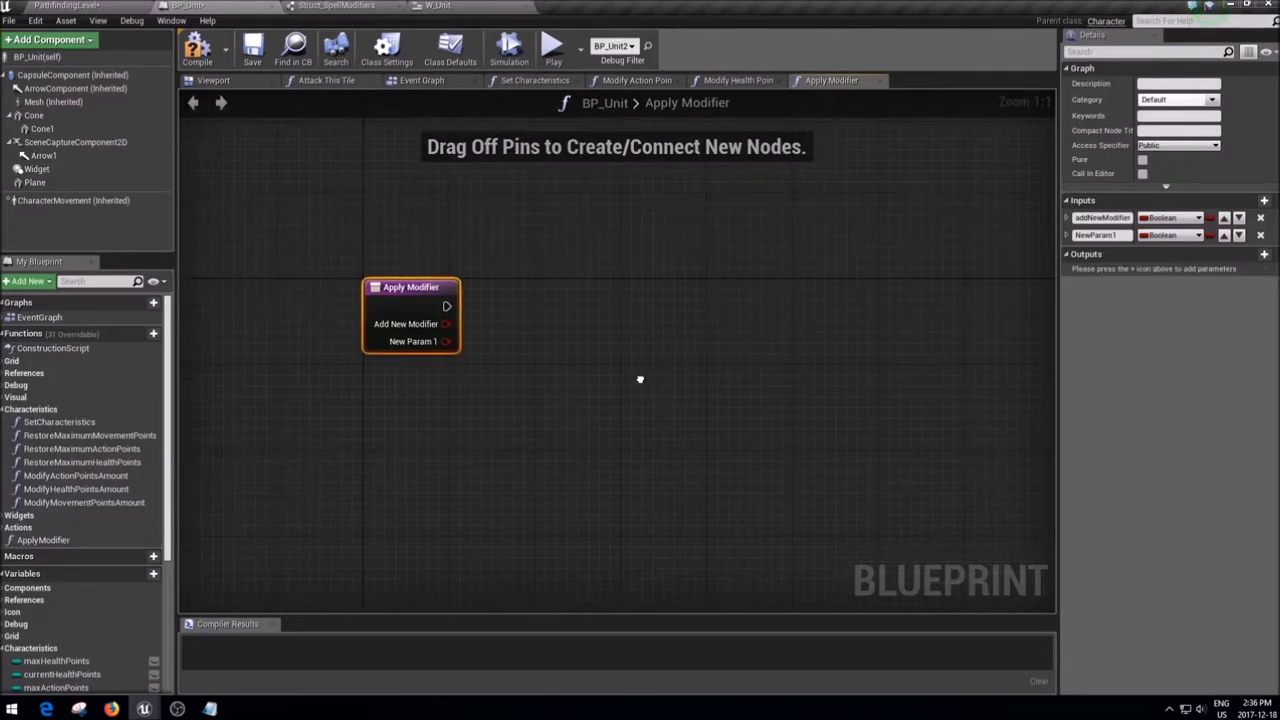
{"action": "left_click", "coordinate": [355, 295]}
{"action": "left_click", "coordinate": [428, 314]}
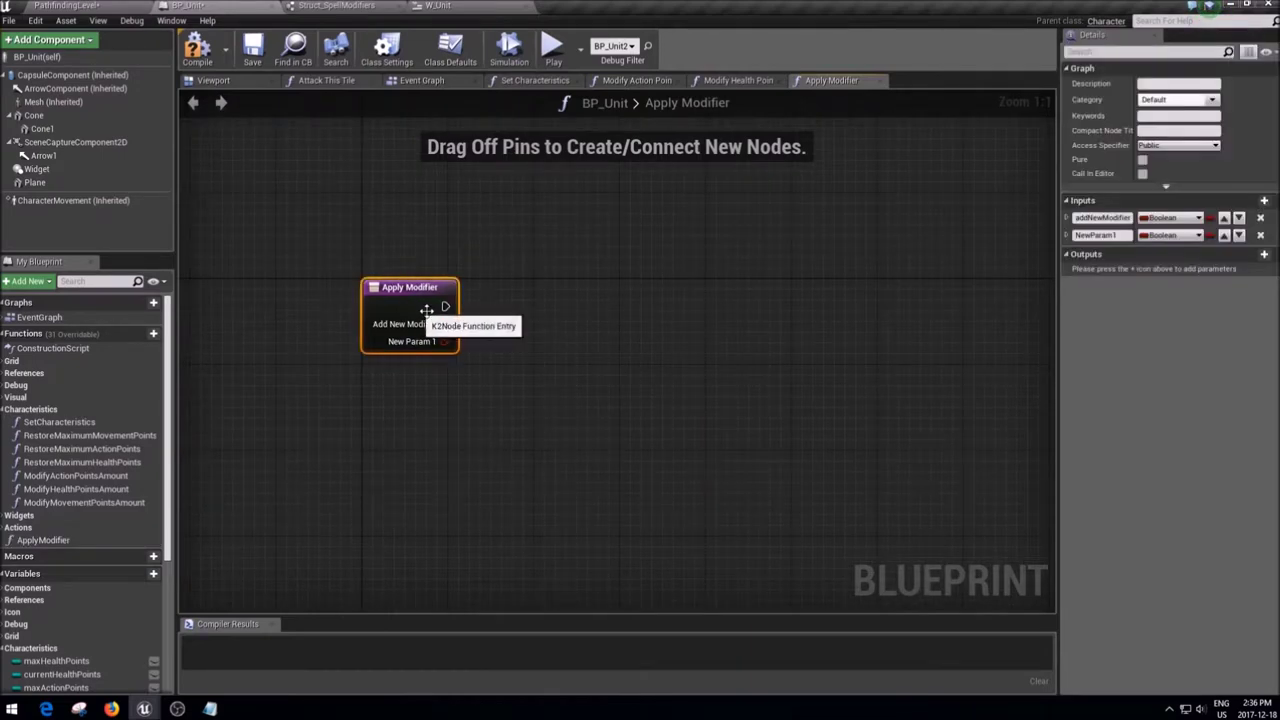
{"action": "left_click", "coordinate": [1170, 235]}
{"action": "type", "text": "struct"}
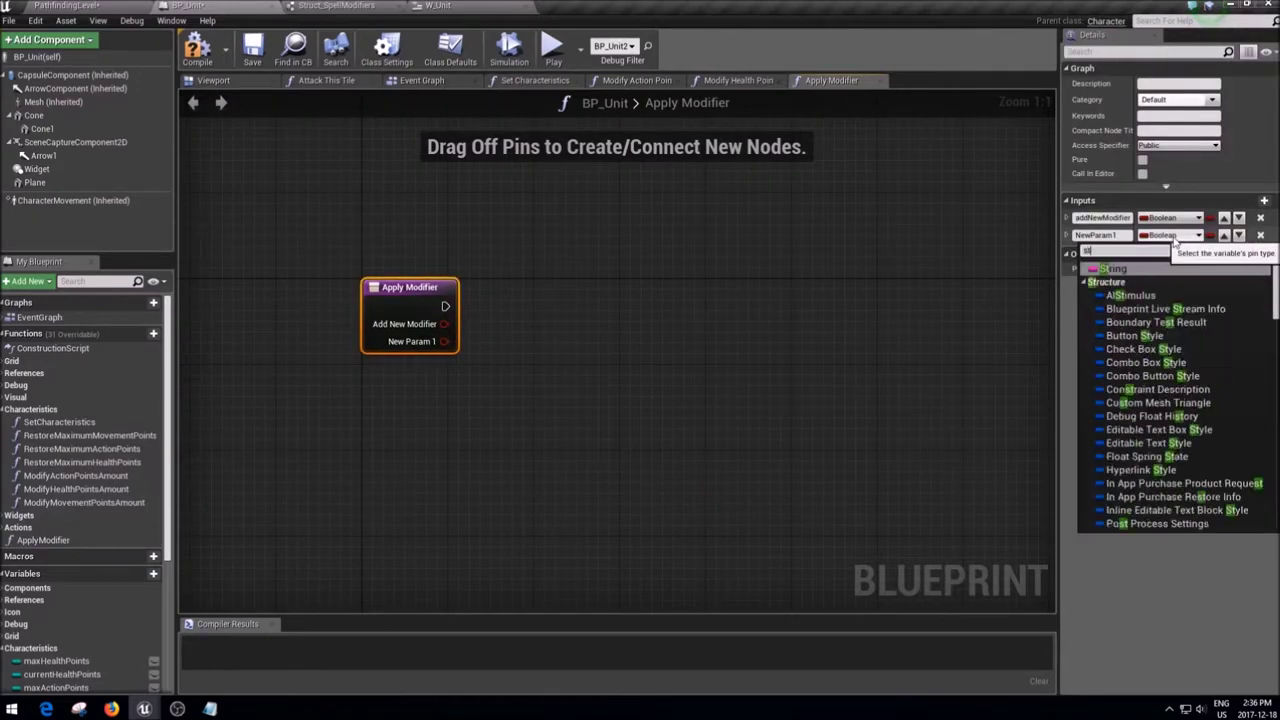
{"action": "left_click", "coordinate": [1155, 283]}
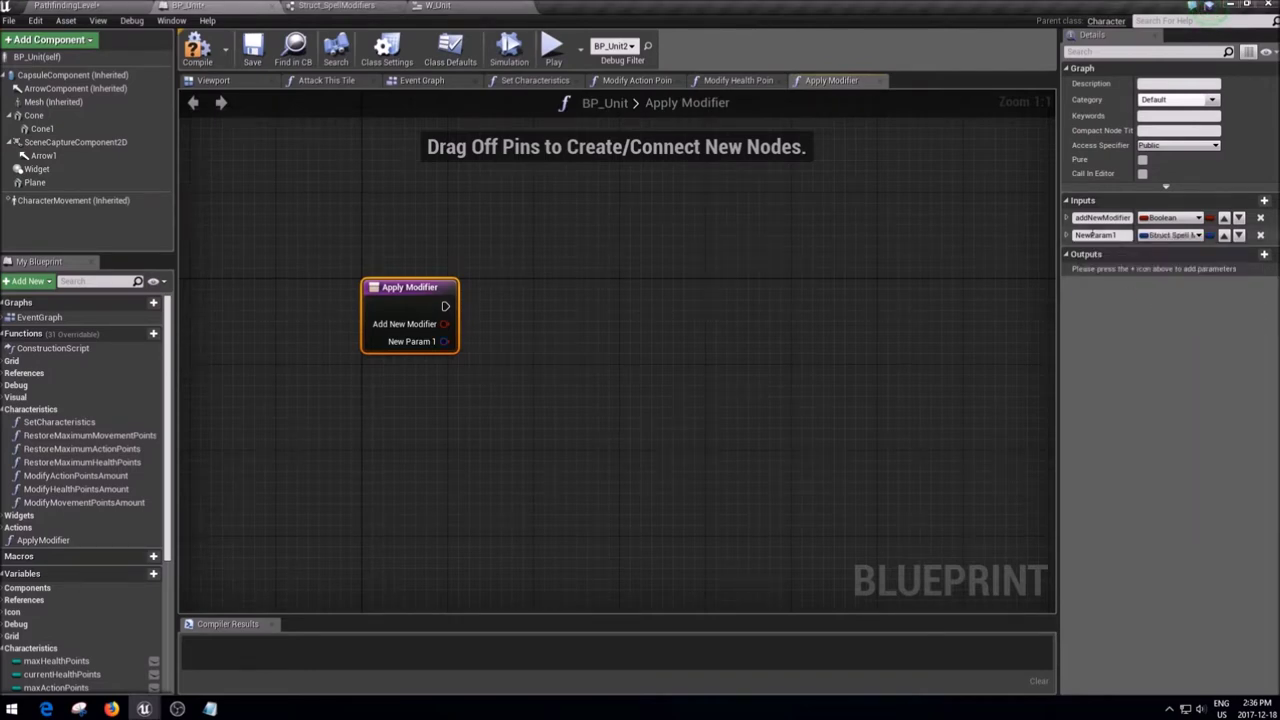
{"action": "left_click", "coordinate": [1095, 235]}
{"action": "key", "text": "BackSpace"}
{"action": "type", "text": "structModifiers"}
{"action": "key", "text": "Return"}
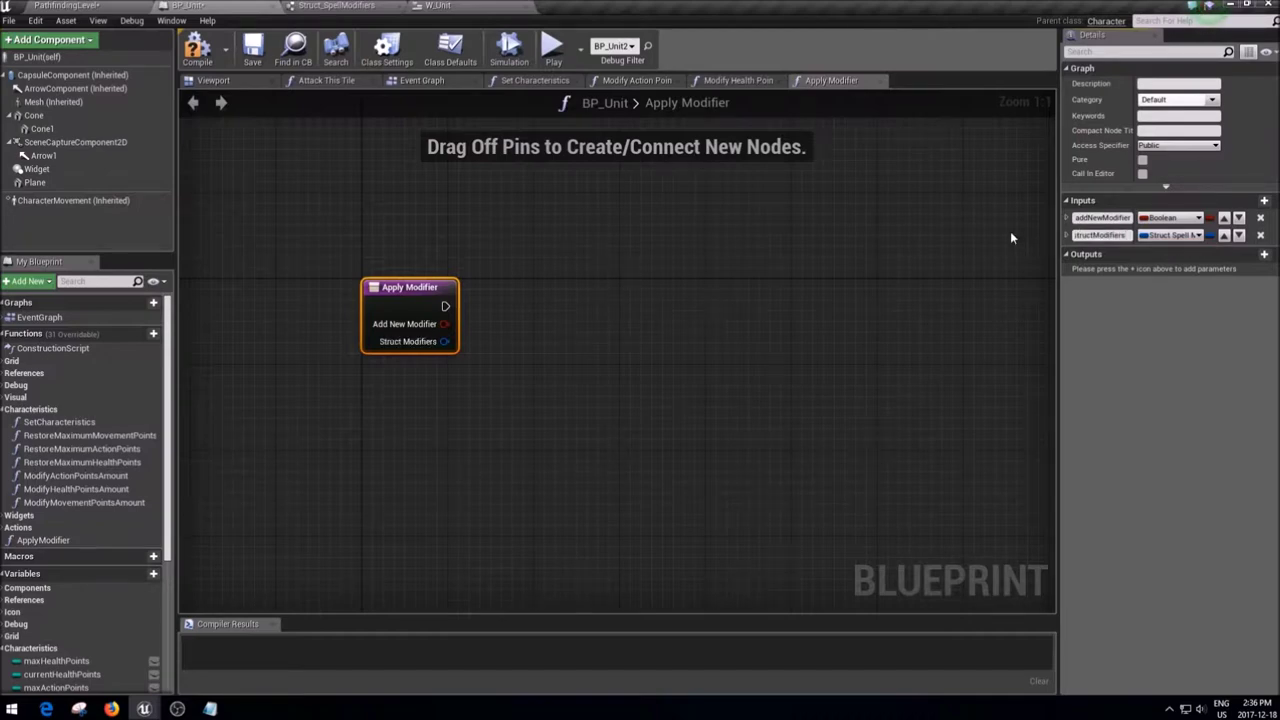
{"action": "left_click", "coordinate": [720, 270]}
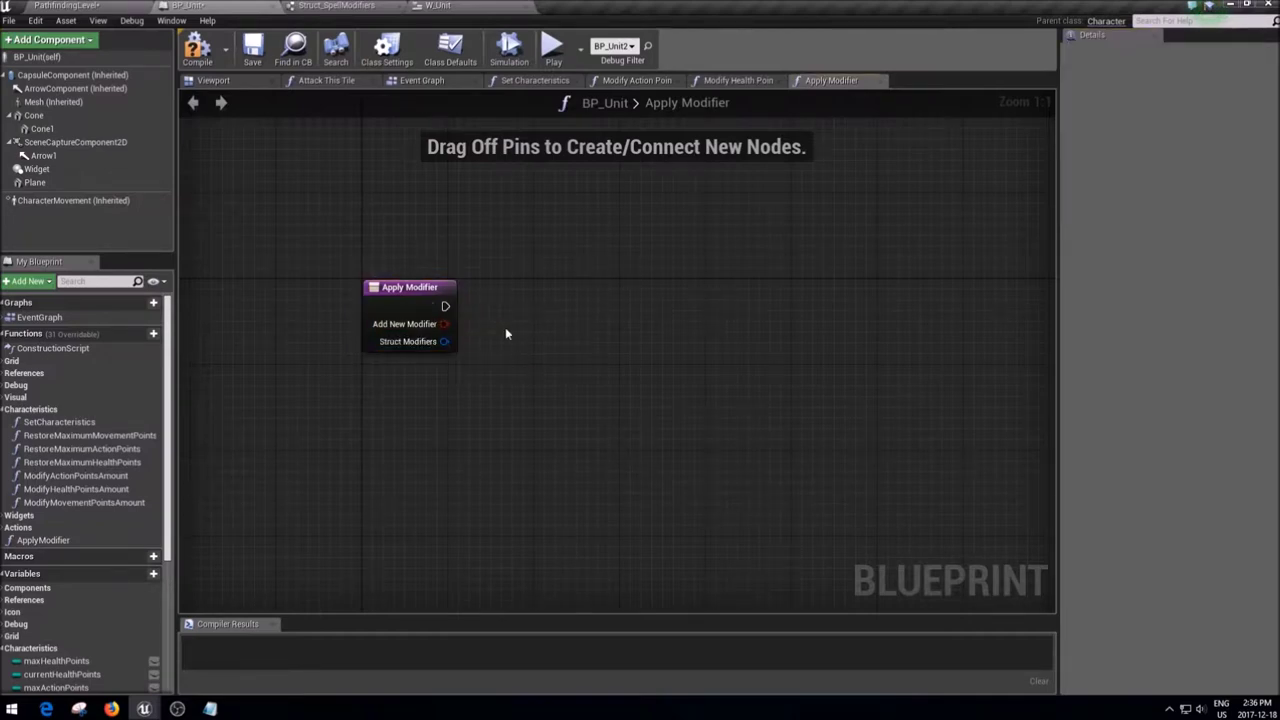
{"action": "left_click_drag", "start_coordinate": [443, 324], "coordinate": [473, 319]}
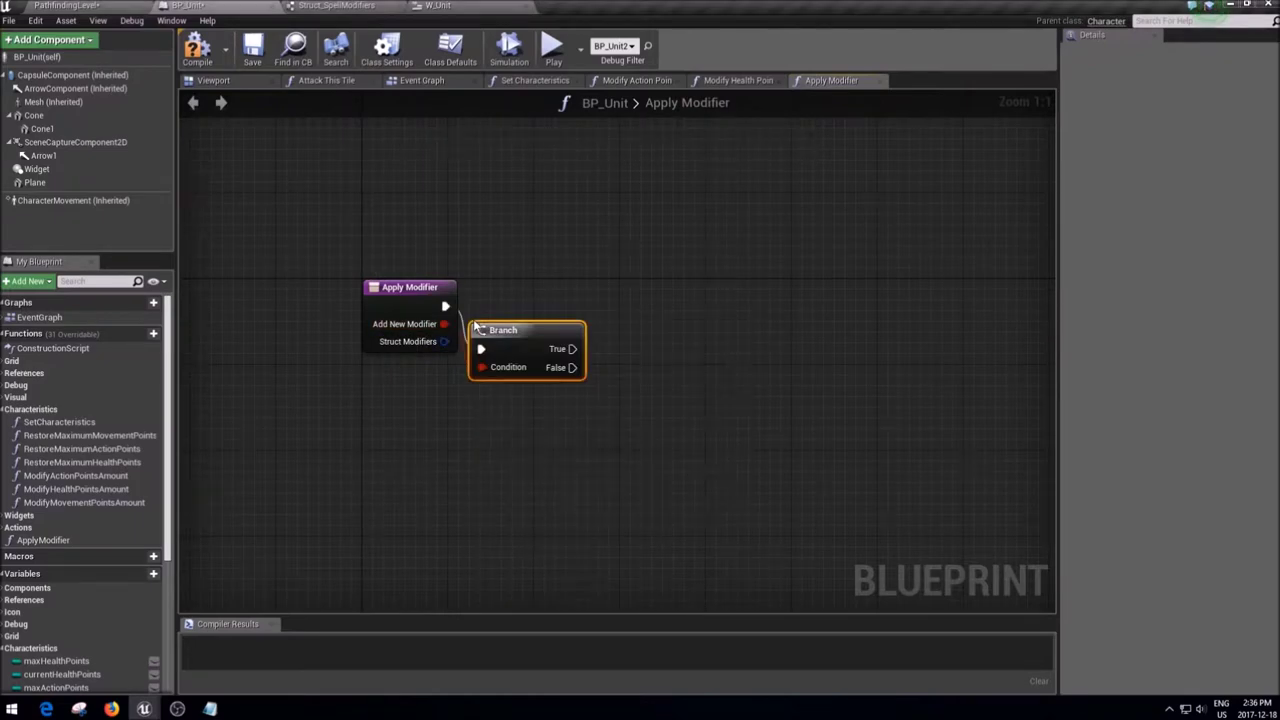
- On the True branch, add structModifiers to modifiersList with an array ADD node
{"action": "mouse_move", "coordinate": [42, 679]}
{"action": "left_mouse_down", "text": "ctrl"}
{"action": "mouse_move", "coordinate": [516, 270]}
{"action": "mouse_move", "coordinate": [632, 264]}
{"action": "left_mouse_up", "text": "ctrl"}
{"action": "type", "text": "add"}
{"action": "key", "text": "Return"}
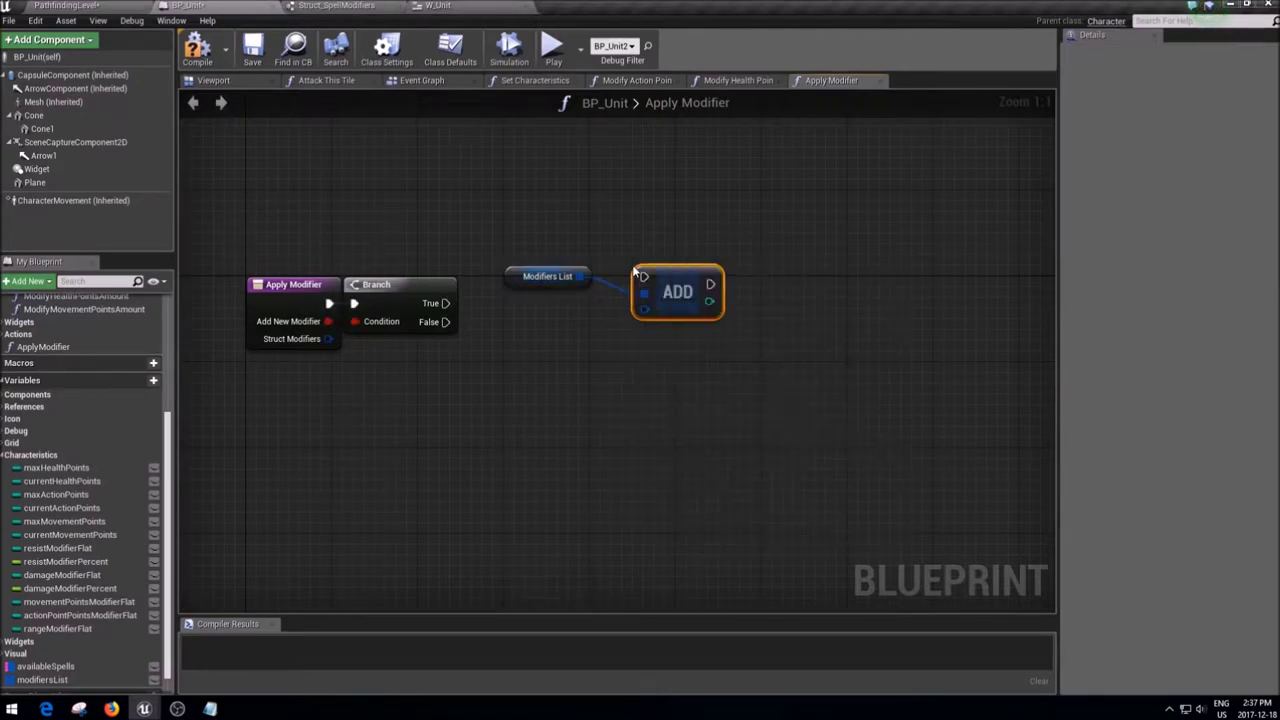
{"action": "left_click_drag", "start_coordinate": [328, 338], "coordinate": [647, 311]}
{"action": "mouse_move", "coordinate": [445, 303]}
{"action": "left_mouse_down"}
{"action": "mouse_move", "coordinate": [644, 277]}
{"action": "mouse_move", "coordinate": [558, 266]}
{"action": "left_mouse_up"}
- Realign ADD and Modifiers List and straighten the True wire through a reroute point
{"action": "left_click_drag", "start_coordinate": [645, 262], "coordinate": [549, 241]}
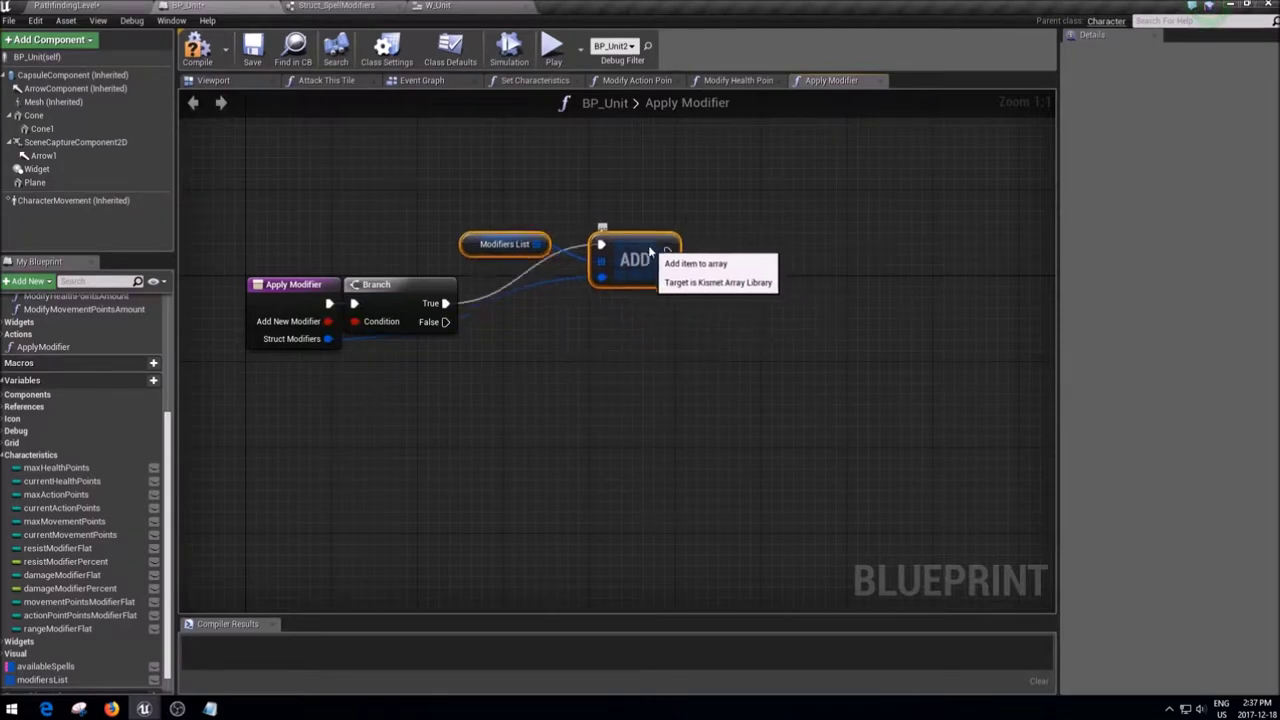
{"action": "right_click", "coordinate": [551, 277]}
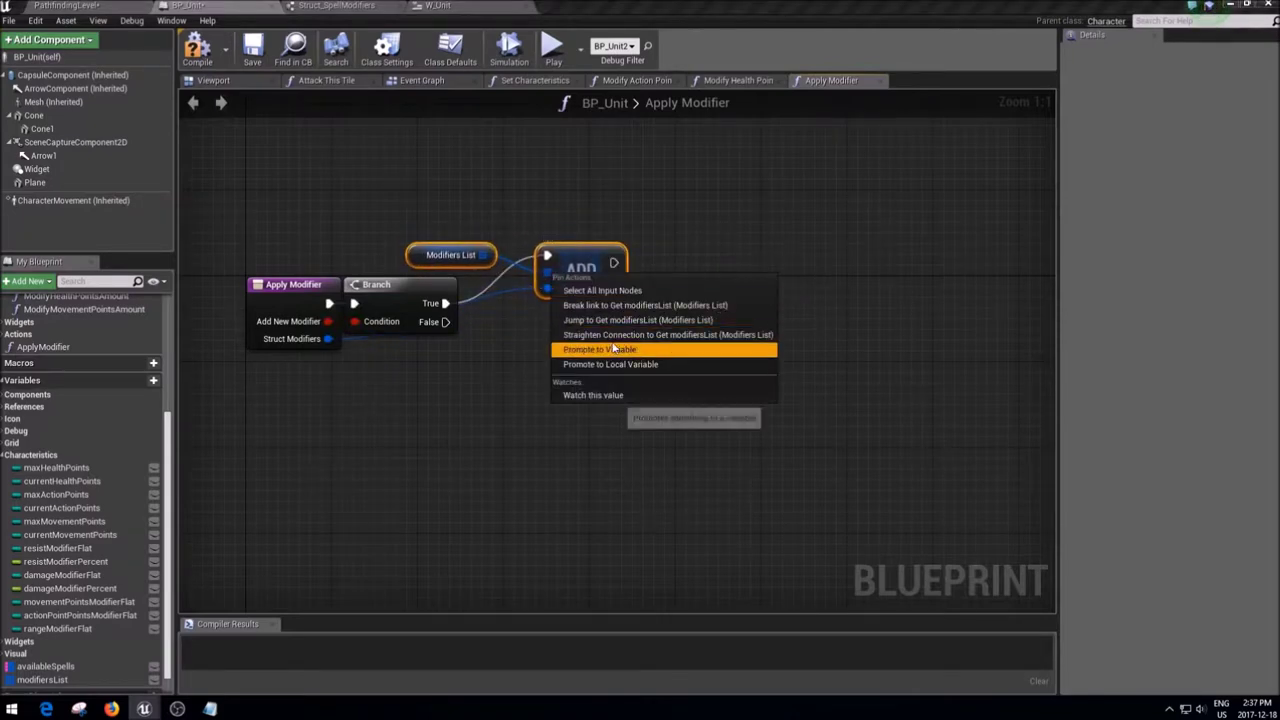
{"action": "left_click", "coordinate": [640, 349]}
{"action": "left_click_drag", "start_coordinate": [545, 267], "coordinate": [599, 267]}
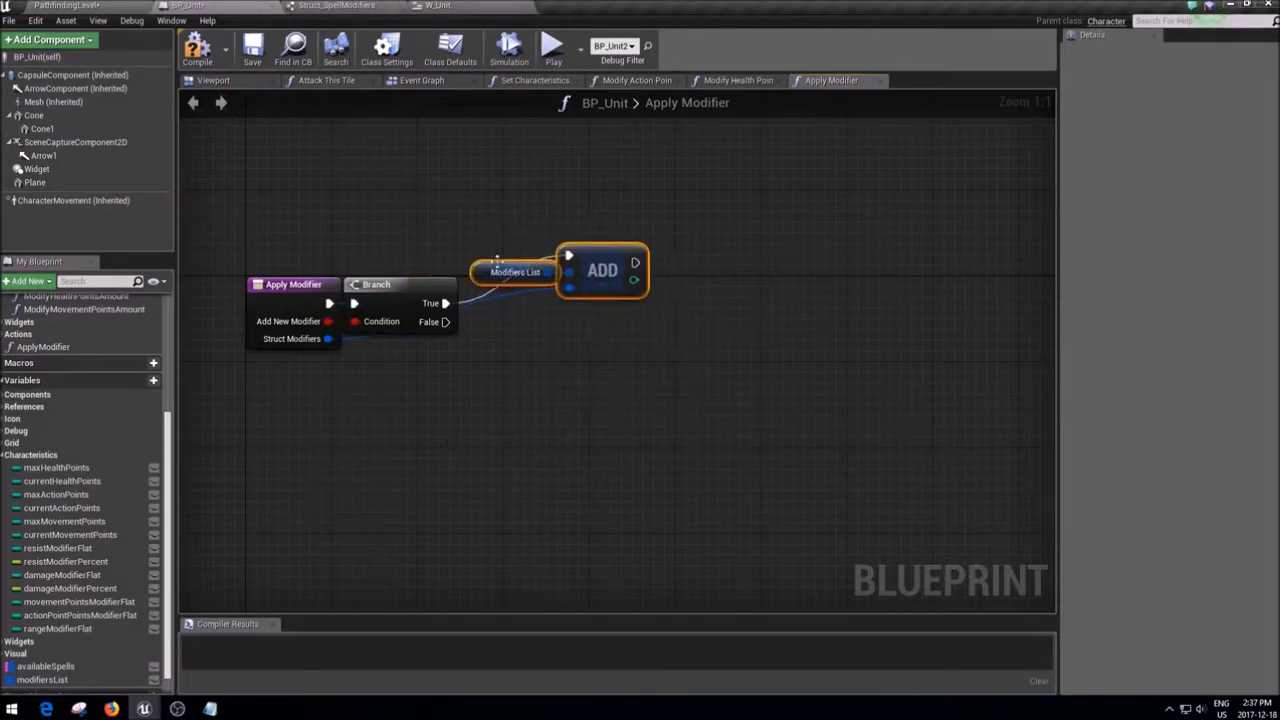
{"action": "double_click", "coordinate": [474, 305]}
{"action": "right_click", "coordinate": [612, 258]}
{"action": "left_click", "coordinate": [680, 317]}
- Reroute and straighten the Struct Modifiers wire, nudge the ADD nodes left, and return to Event Graph
{"action": "double_click", "coordinate": [549, 294]}
{"action": "right_click", "coordinate": [330, 341]}
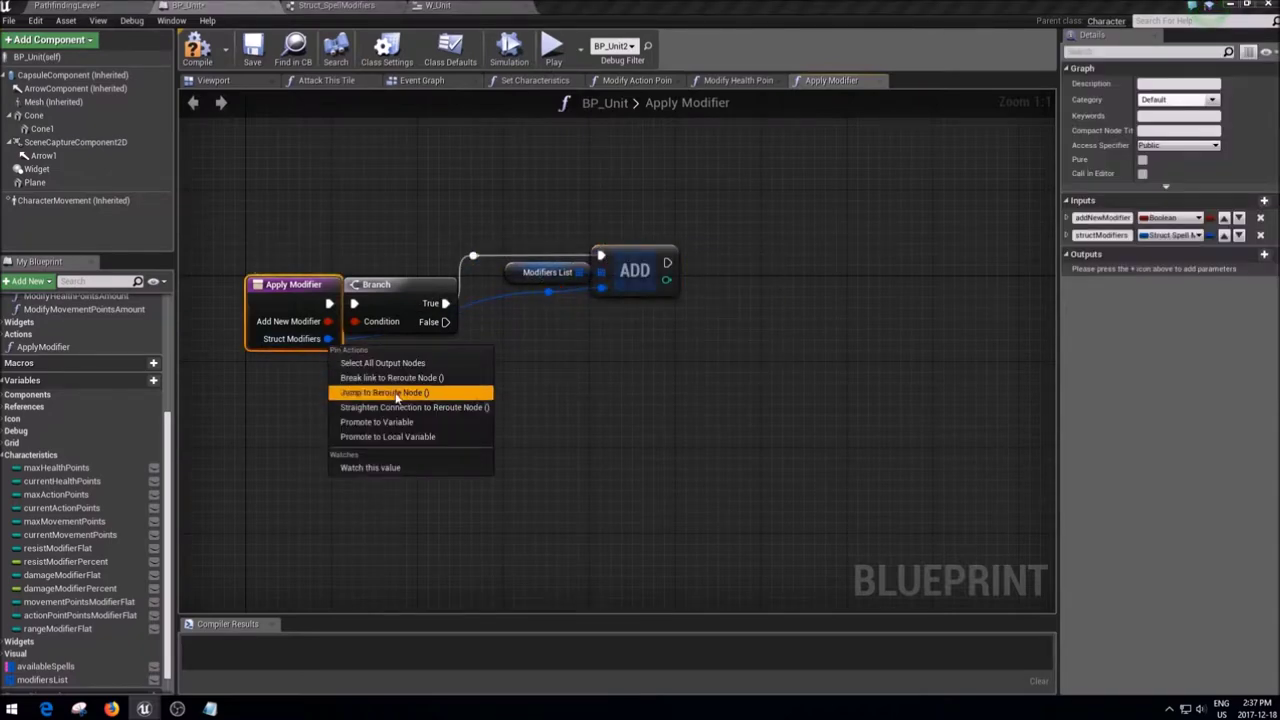
{"action": "left_click", "coordinate": [400, 408]}
{"action": "left_click_drag", "start_coordinate": [660, 360], "coordinate": [470, 245]}
{"action": "left_click_drag", "start_coordinate": [611, 268], "coordinate": [579, 268]}
{"action": "left_click", "coordinate": [670, 378]}
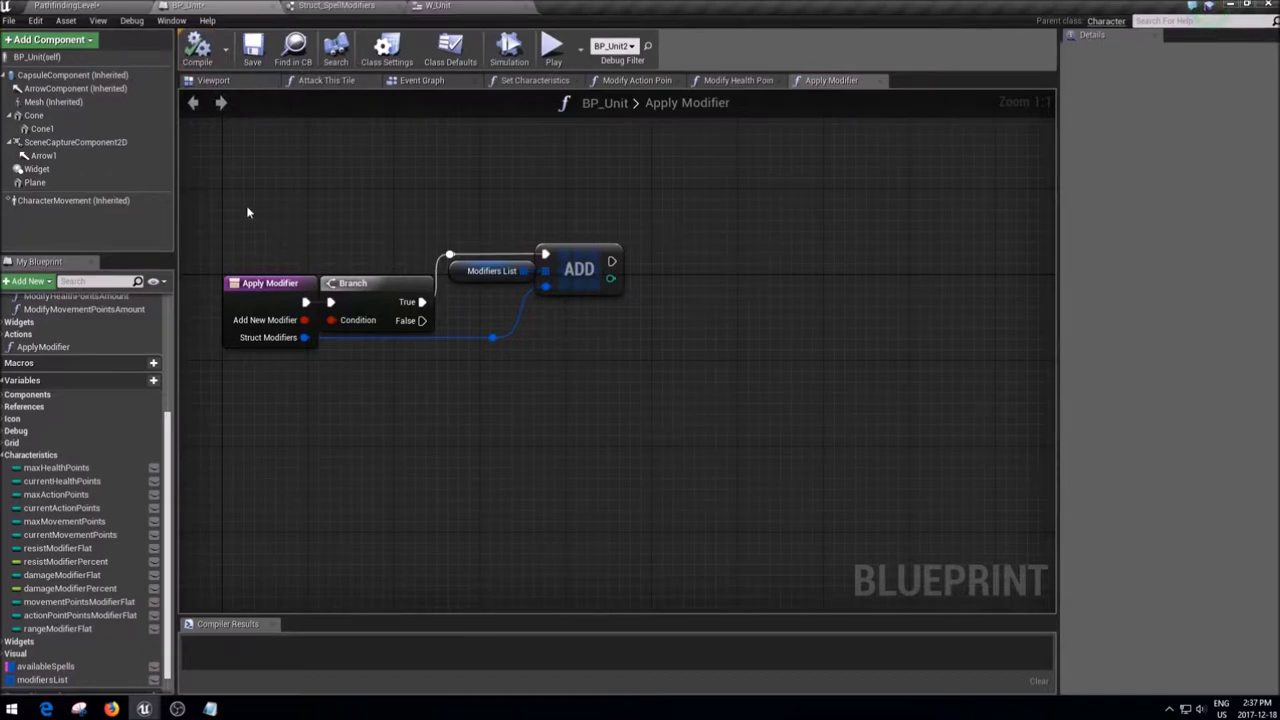
{"action": "left_click", "coordinate": [435, 84]}
{"action": "scroll", "coordinate": [307, 211], "scroll_direction": "down", "scroll_amount": 2}
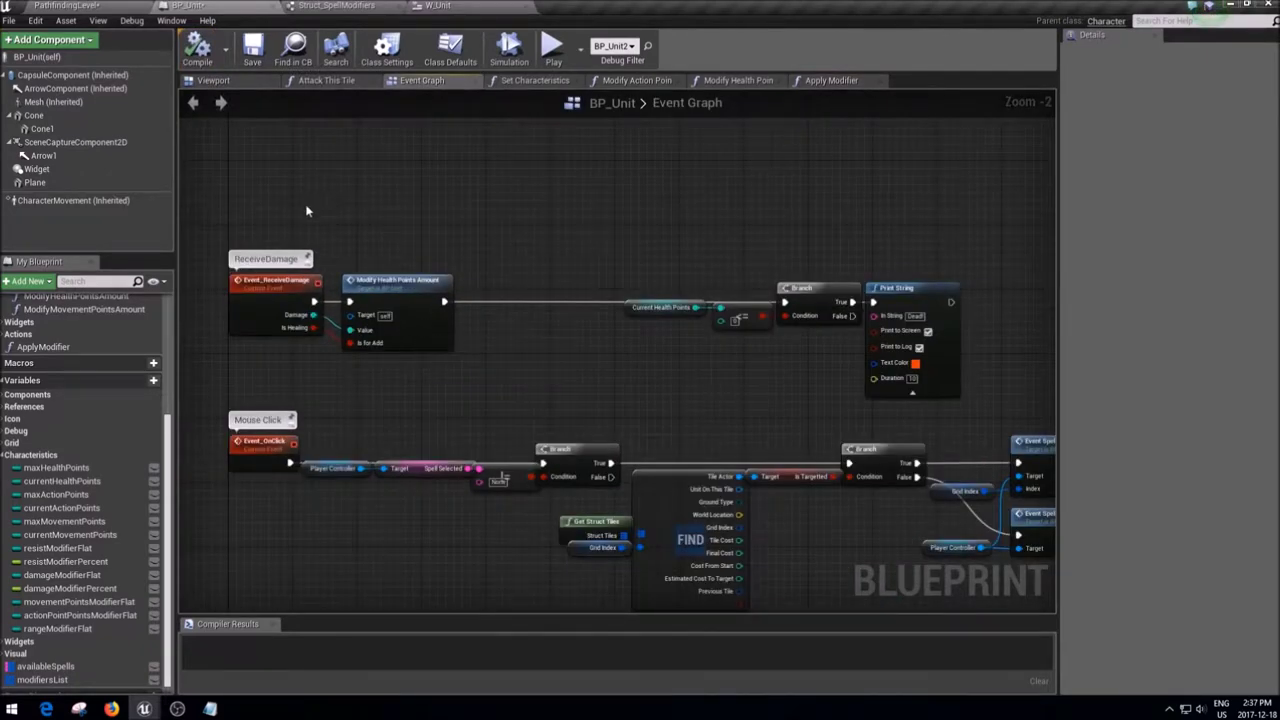
- Call Apply Modifier after Modify Health Points Amount, wired into the Branch with Add New Modifier ticked
{"action": "left_click", "coordinate": [278, 285]}
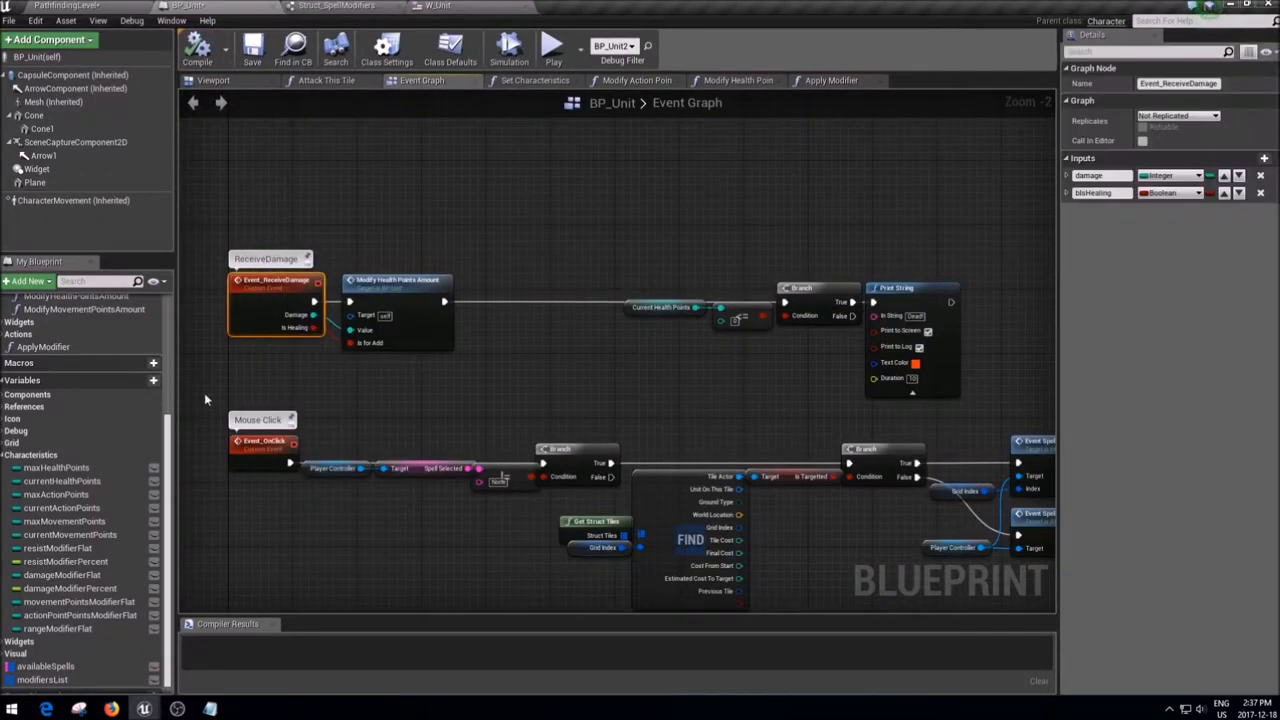
{"action": "mouse_move", "coordinate": [43, 346]}
{"action": "left_mouse_down"}
{"action": "mouse_move", "coordinate": [495, 285]}
{"action": "mouse_move", "coordinate": [494, 301]}
{"action": "left_mouse_up"}
{"action": "left_click", "coordinate": [437, 298]}
{"action": "left_click_drag", "start_coordinate": [580, 301], "coordinate": [785, 301]}
{"action": "left_click", "coordinate": [557, 331]}
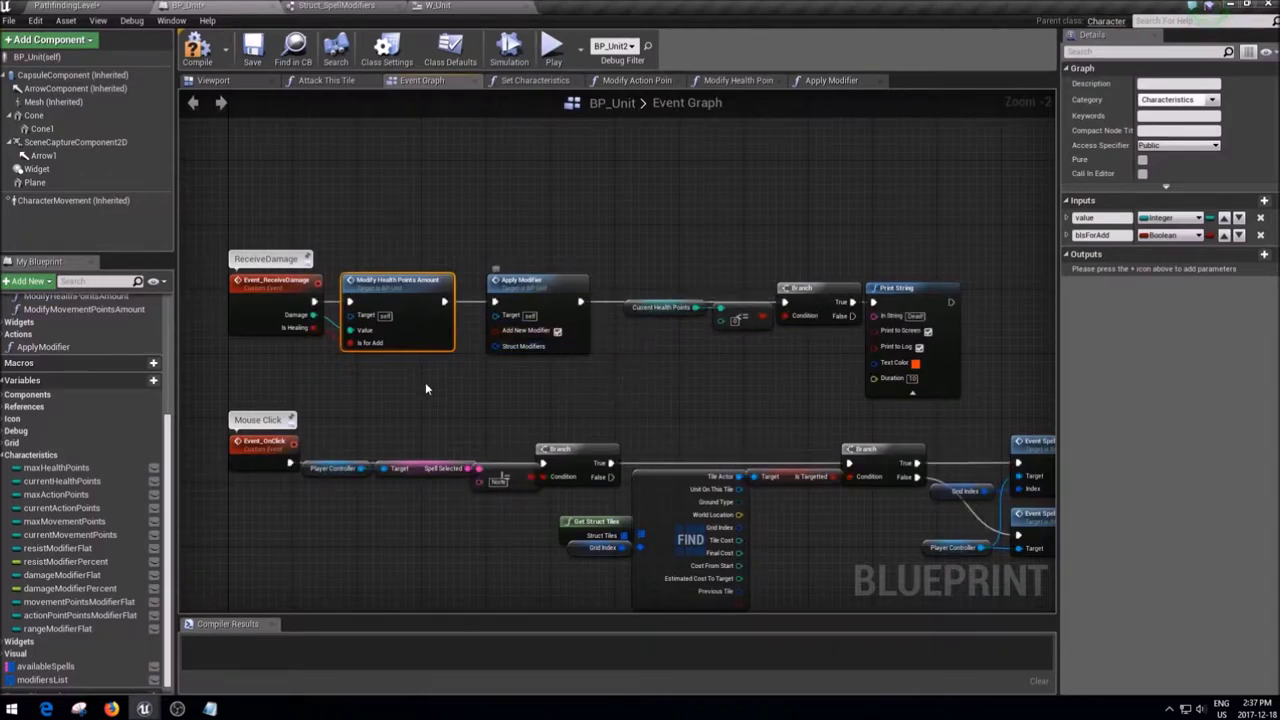
- Add a structModifiers input to ReceiveDamage feeding Apply Modifier's Struct Modifiers pin, and tidy the wire
{"action": "right_click_drag", "start_coordinate": [425, 389], "coordinate": [451, 406]}
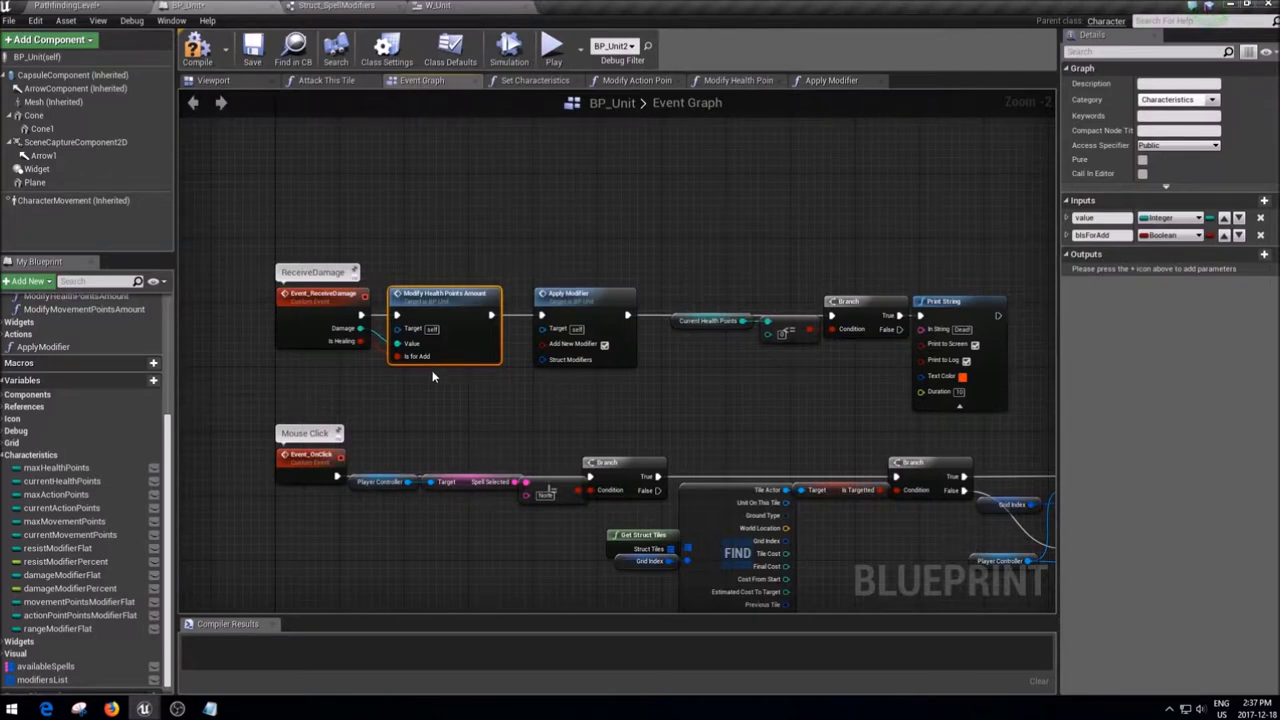
{"action": "left_click_drag", "start_coordinate": [315, 395], "coordinate": [254, 298]}
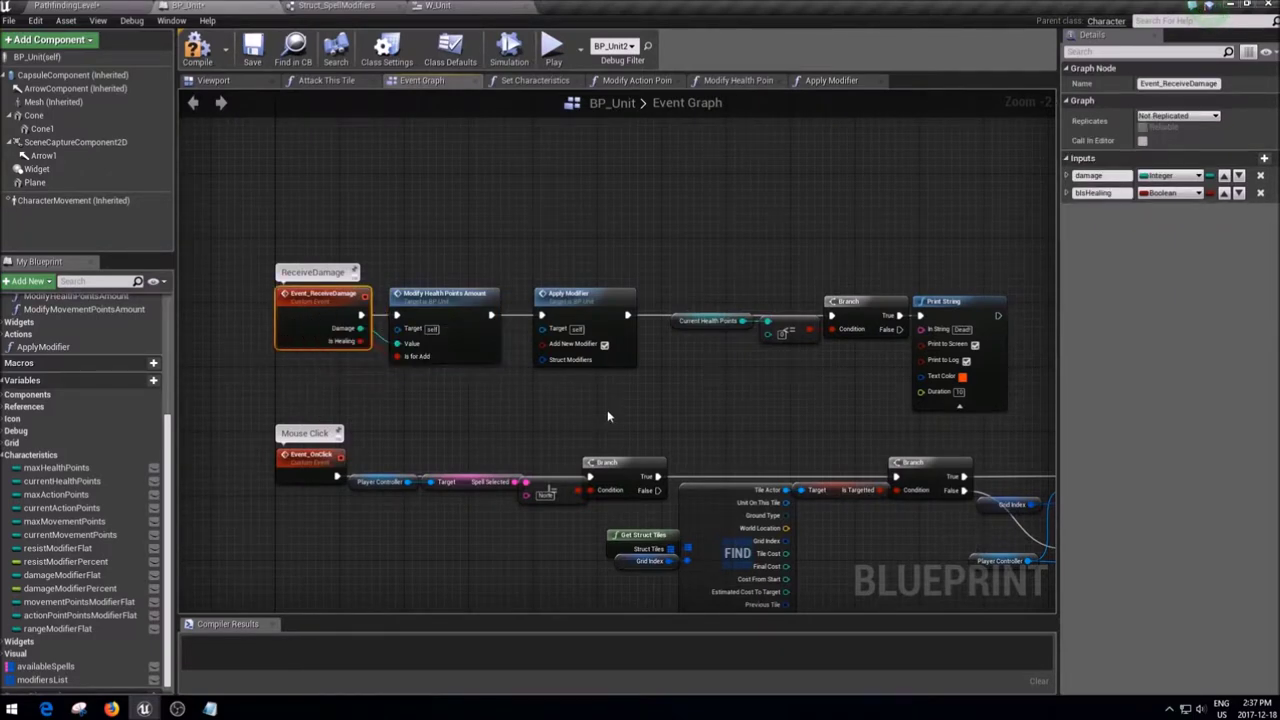
{"action": "left_click_drag", "start_coordinate": [563, 363], "coordinate": [337, 310]}
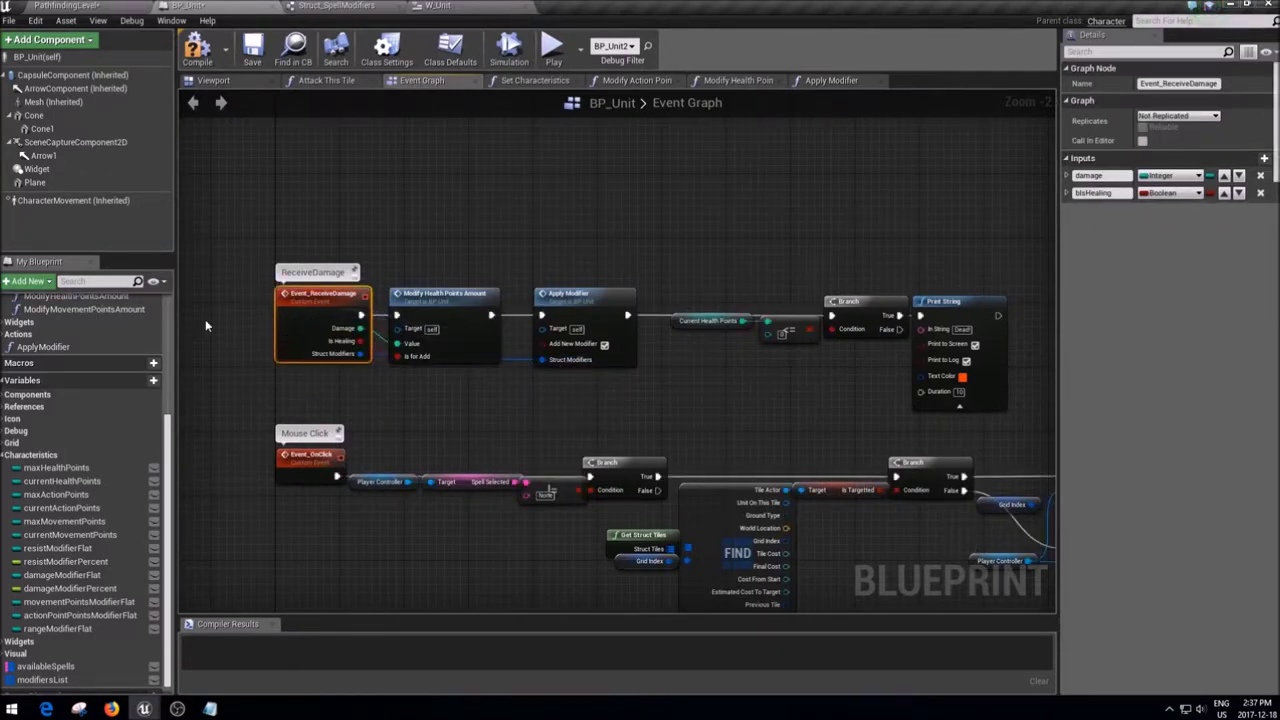
{"action": "scroll", "coordinate": [325, 355], "scroll_direction": "up", "scroll_amount": 2}
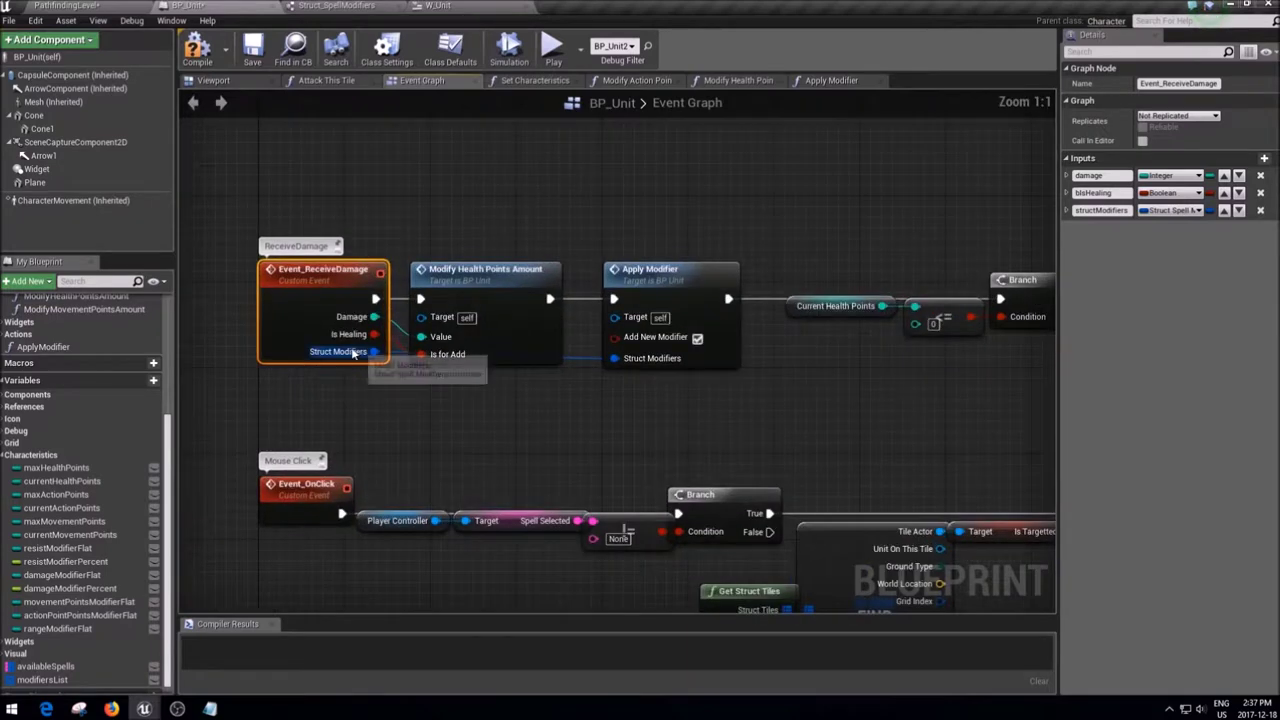
{"action": "left_click", "coordinate": [537, 362]}
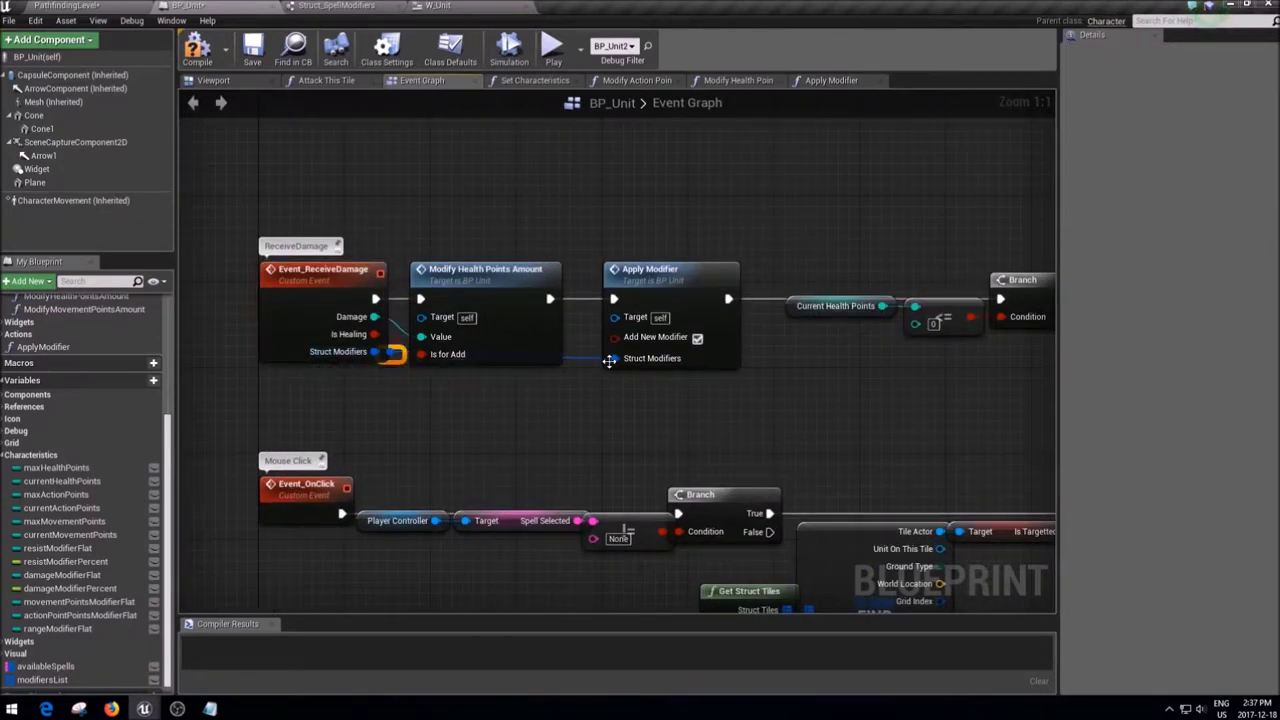
{"action": "left_click", "coordinate": [609, 362]}
{"action": "right_click", "coordinate": [613, 358]}
{"action": "left_click", "coordinate": [690, 420]}
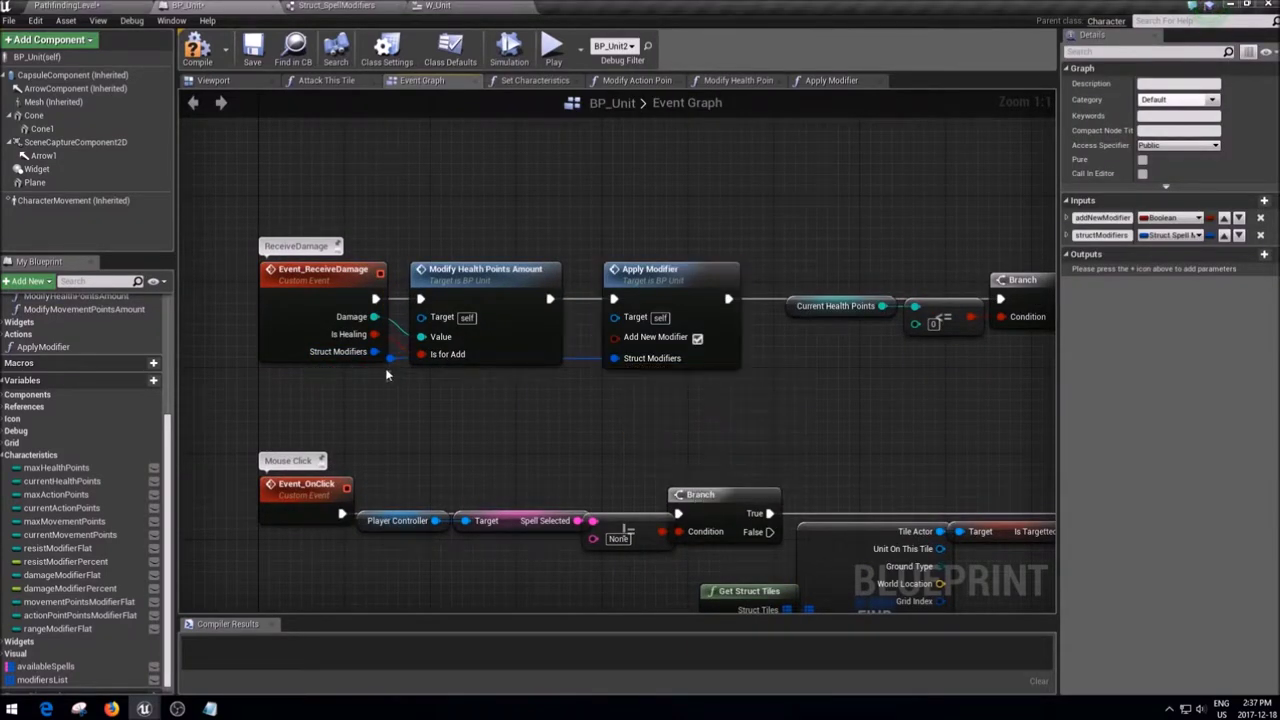
{"action": "left_click", "coordinate": [387, 376]}
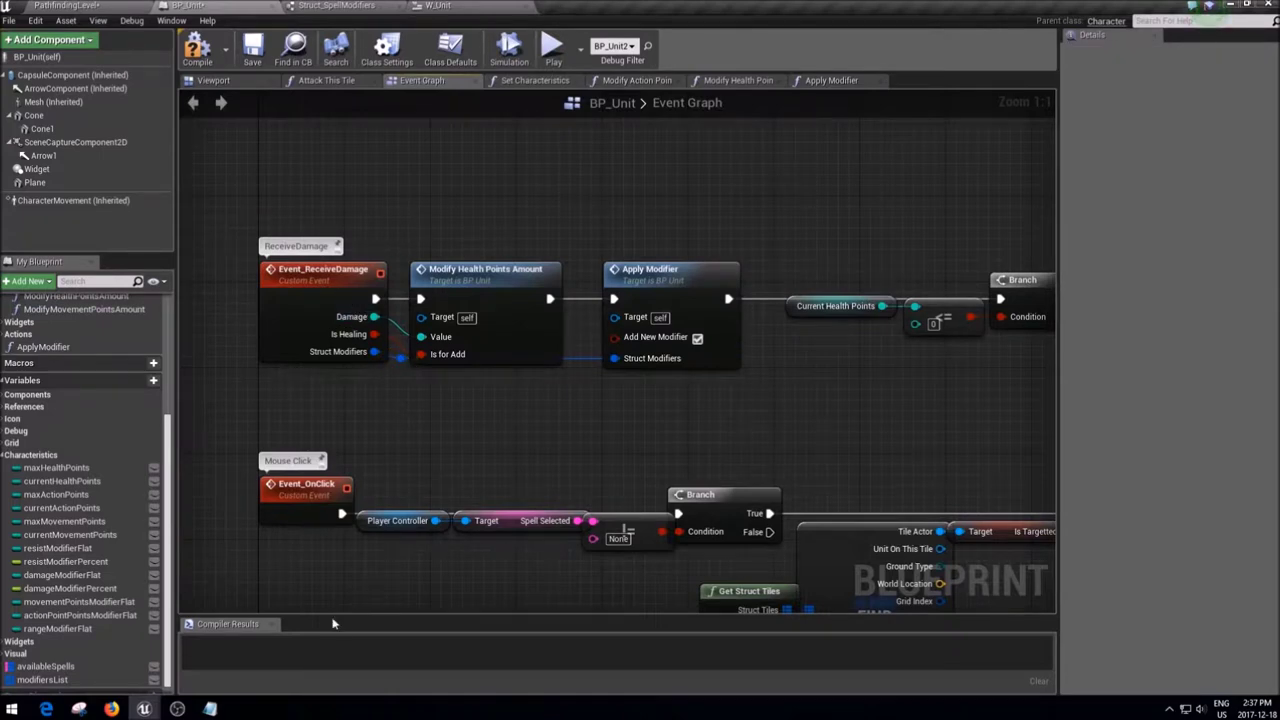
{"action": "left_click_drag", "start_coordinate": [335, 617], "coordinate": [337, 581]}
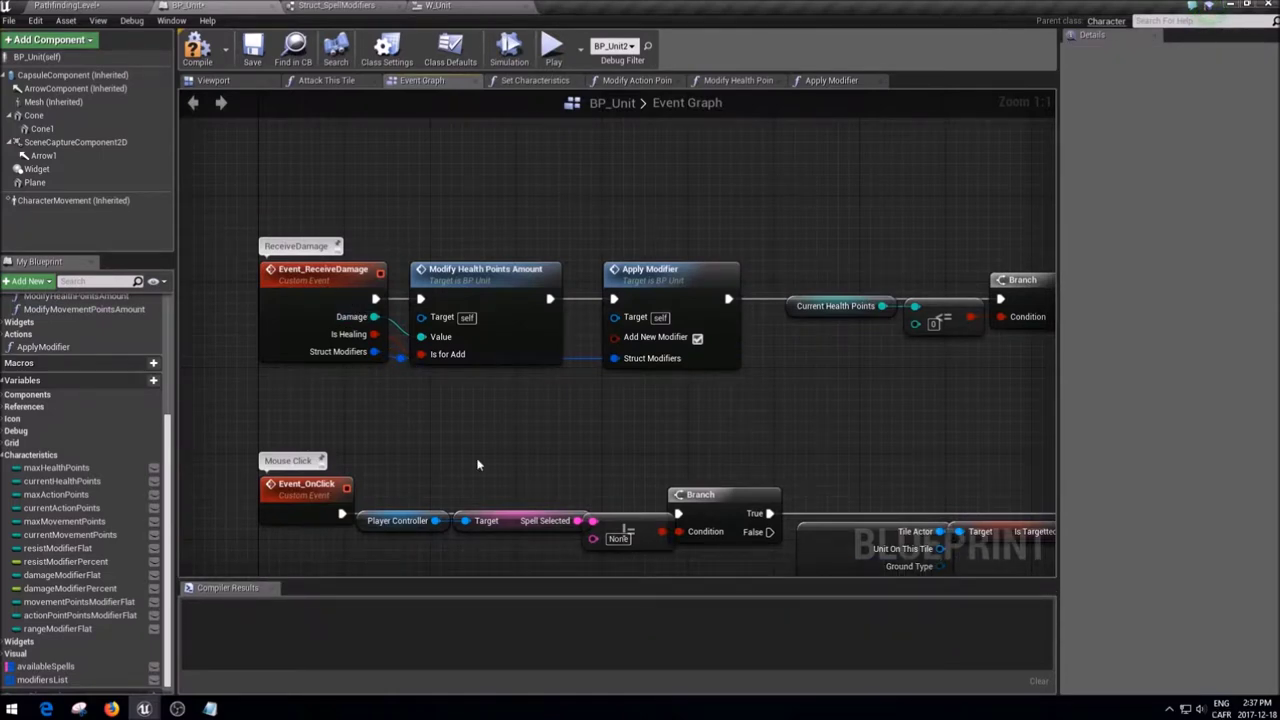
- Search the blueprint for Event_ReceiveDamage and jump to its call inside Attack This Tile
{"action": "key", "text": "ctrl+f"}
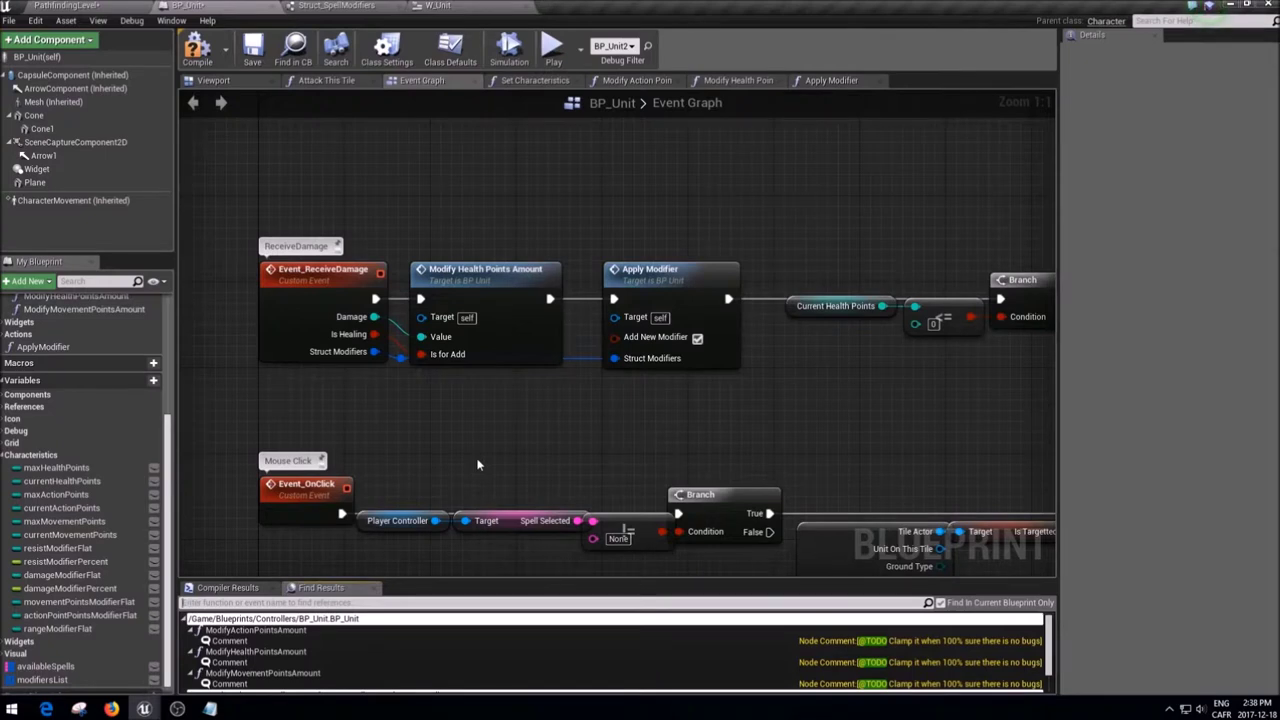
{"action": "type", "text": "Str"}
{"action": "key", "text": "BackSpace"}
{"action": "key", "text": "BackSpace"}
{"action": "key", "text": "BackSpace"}
{"action": "type", "text": "Event_ReceiveDamage"}
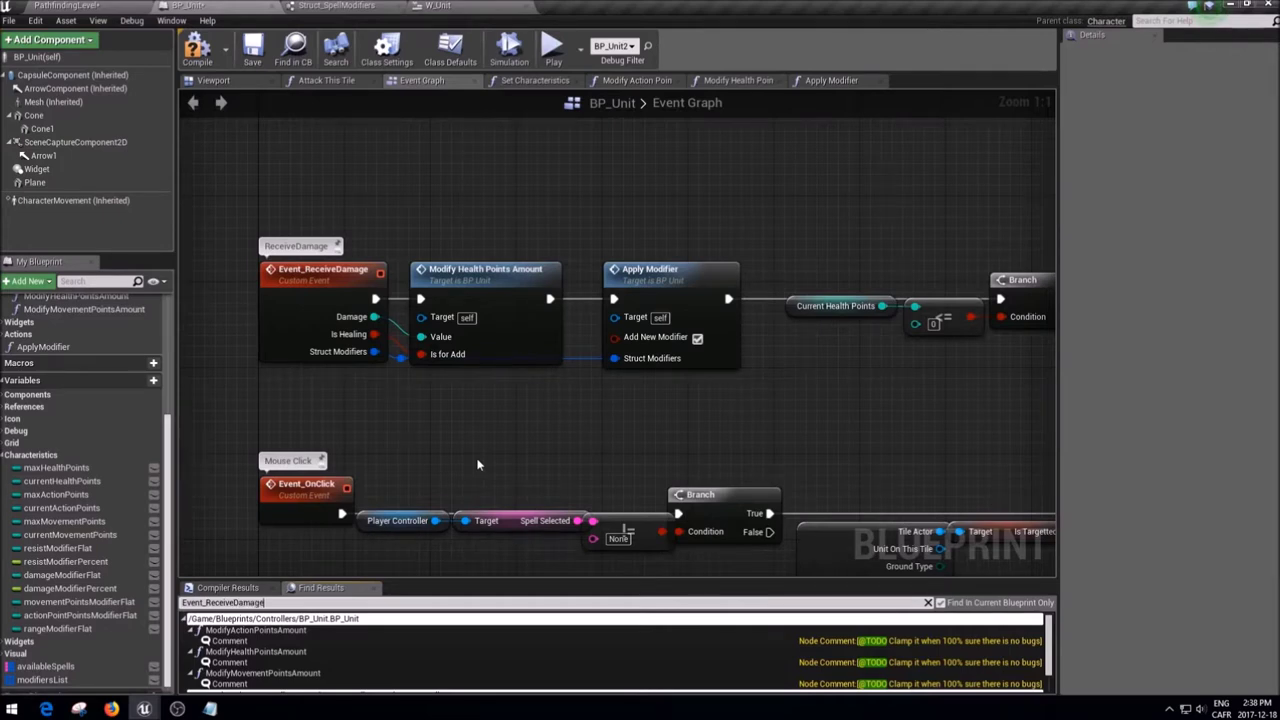
{"action": "key", "text": "Return"}
{"action": "left_click", "coordinate": [245, 648]}
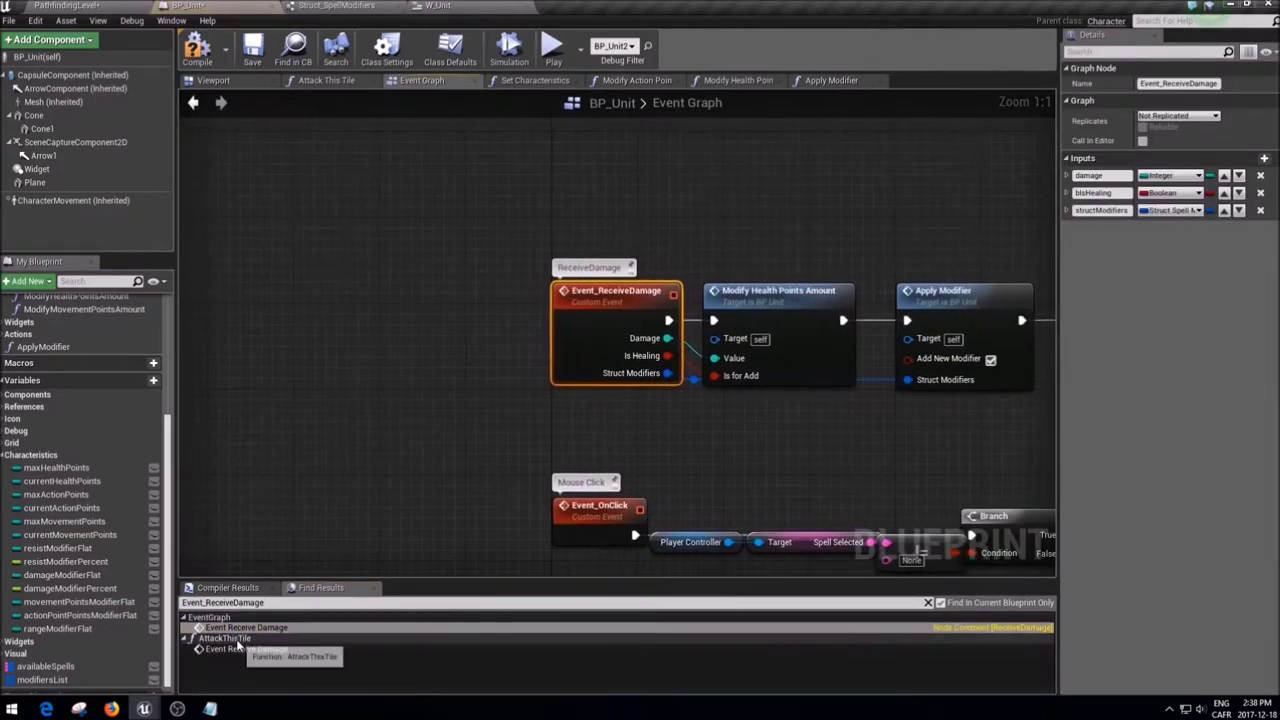
{"action": "left_click", "coordinate": [238, 648]}
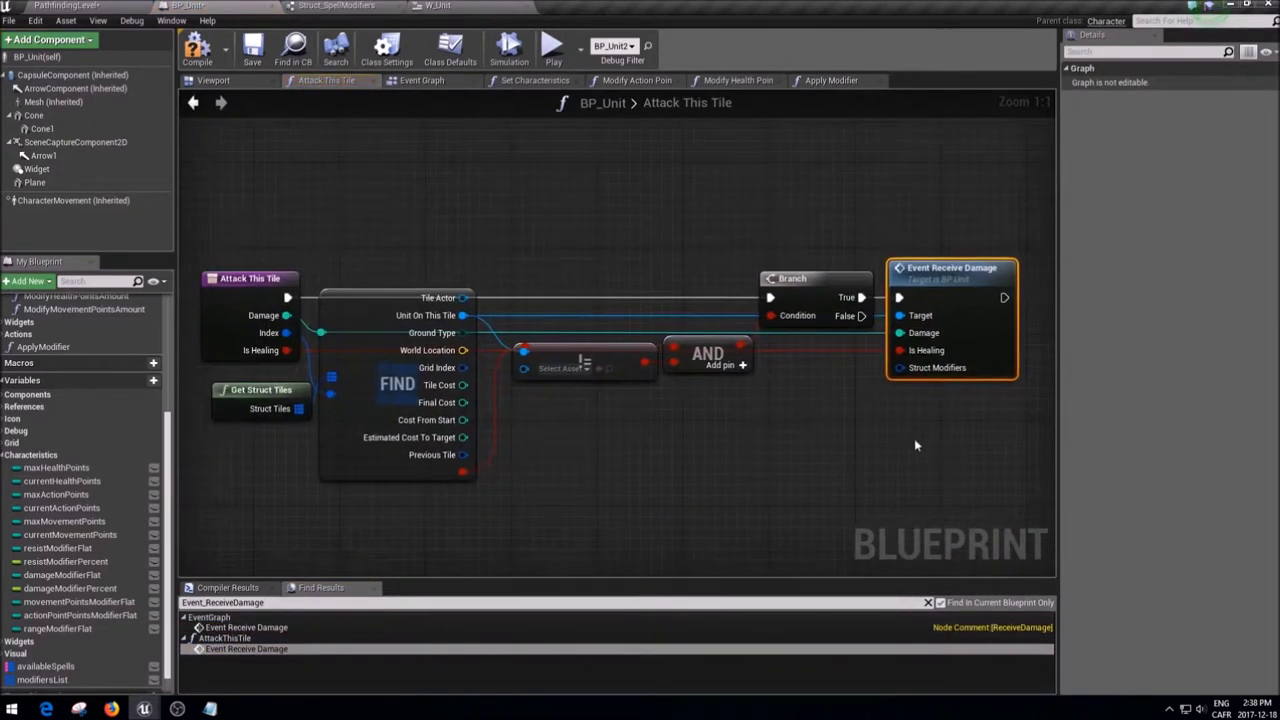
- Add a Struct Modifiers input to Attack This Tile, wired into Event Receive Damage
{"action": "scroll", "coordinate": [920, 370], "scroll_direction": "down", "scroll_amount": 1}
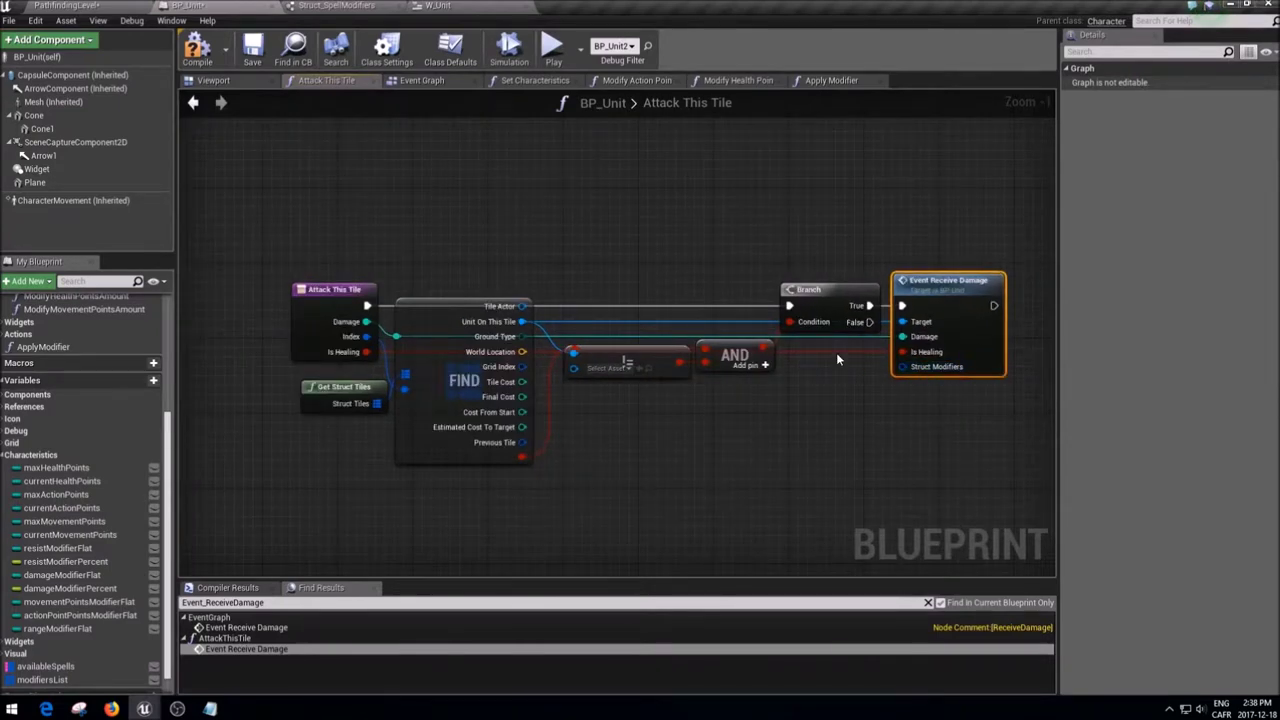
{"action": "left_click_drag", "start_coordinate": [903, 366], "coordinate": [372, 303]}
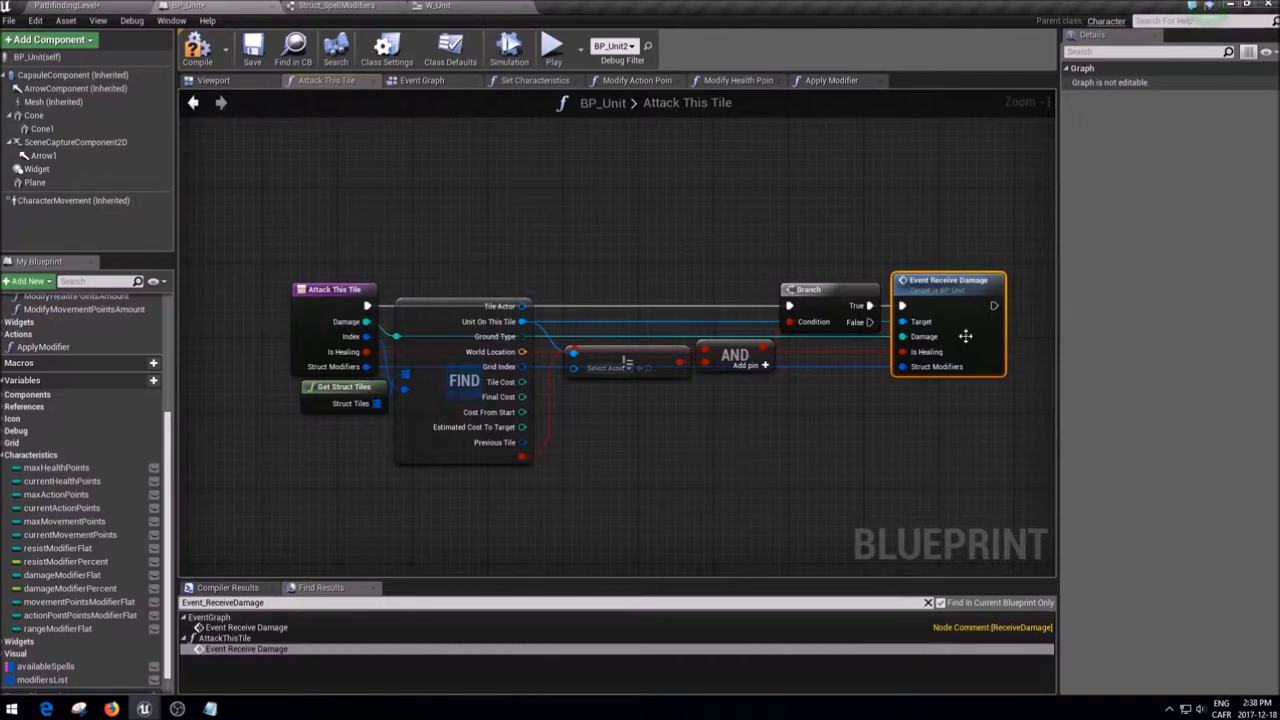
{"action": "left_click", "coordinate": [308, 293]}
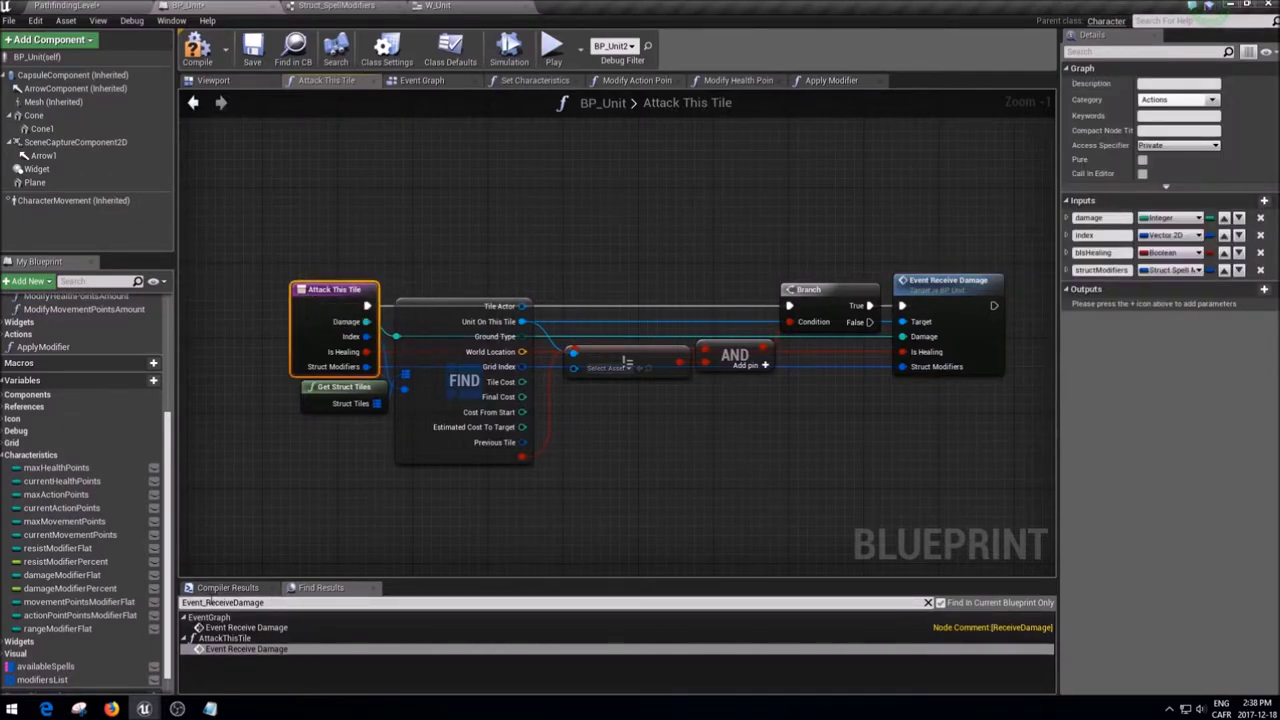
- Search for AttackThisTile and go to its call in the Event Graph
{"action": "type", "text": "AttackThisTile"}
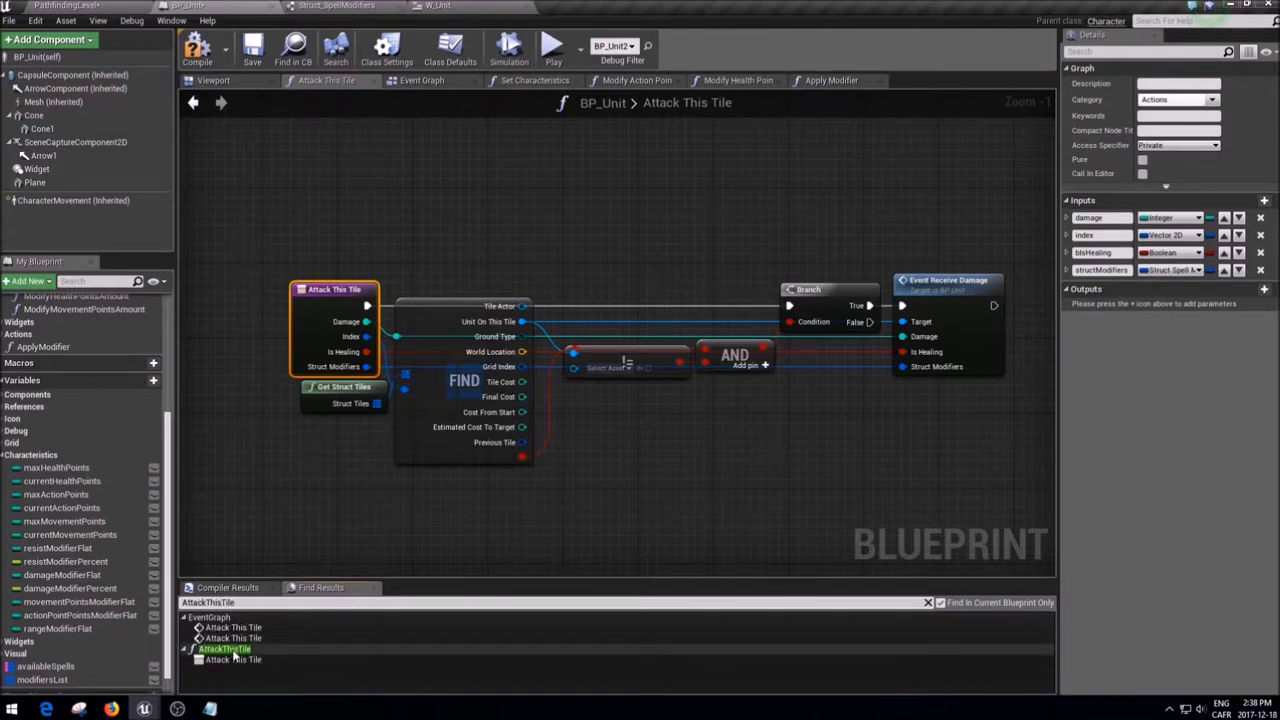
{"action": "left_click", "coordinate": [236, 651]}
{"action": "left_click", "coordinate": [229, 639]}
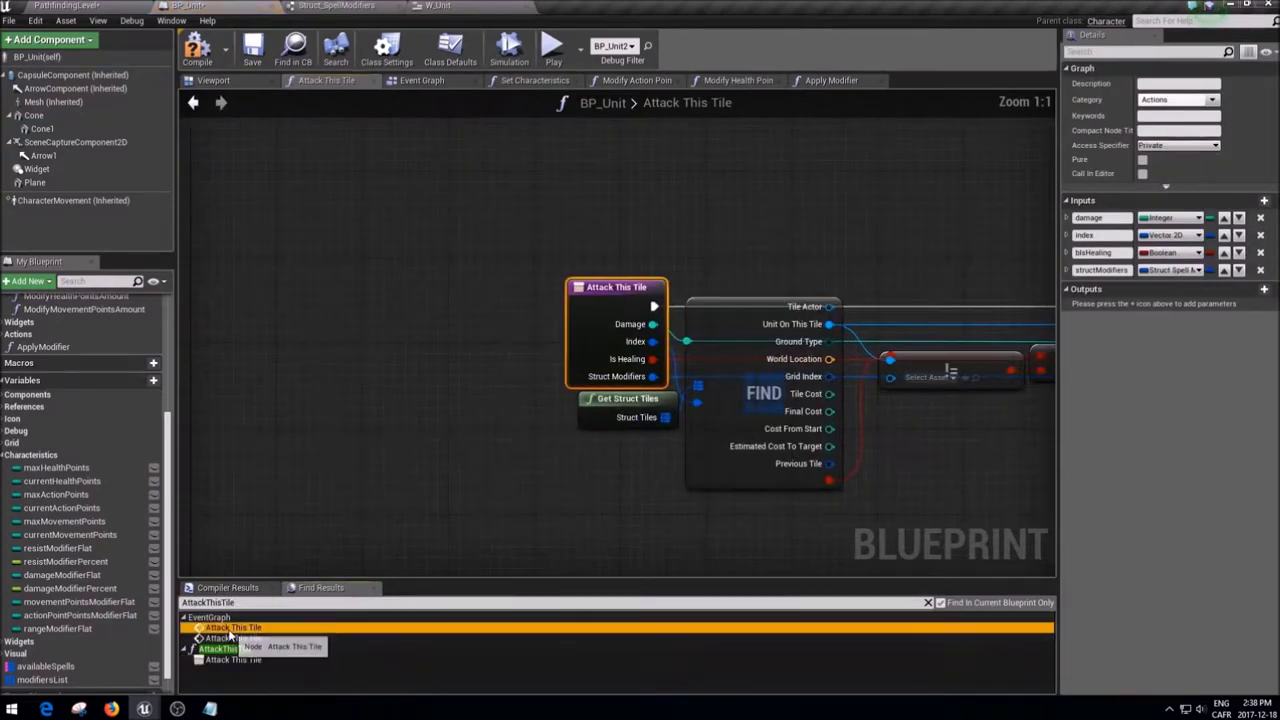
{"action": "scroll", "coordinate": [611, 398], "scroll_direction": "down", "scroll_amount": 4}
{"action": "scroll", "coordinate": [611, 398], "scroll_direction": "up", "scroll_amount": 1}
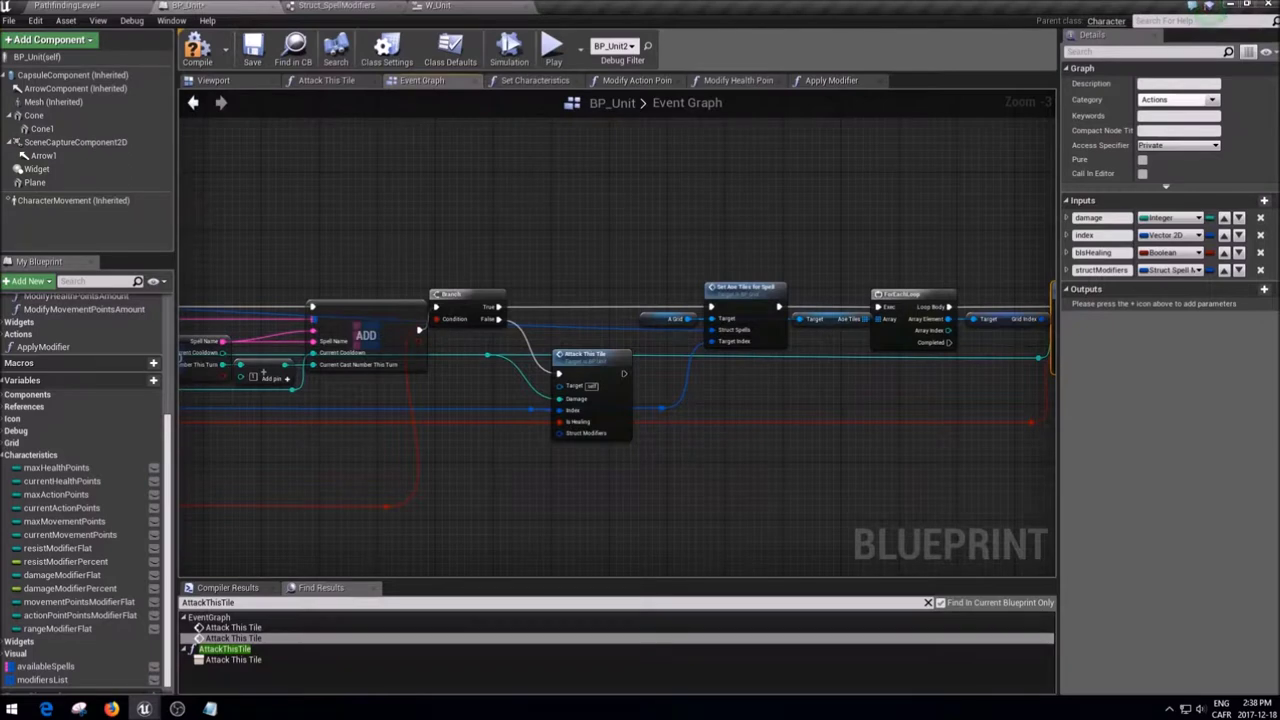
- Connect the spell's Struct Modifiers to both Attack This Tile calls through a reroute point
{"action": "right_click_drag", "start_coordinate": [445, 441], "coordinate": [445, 441]}
{"action": "left_click_drag", "start_coordinate": [445, 441], "coordinate": [877, 252]}
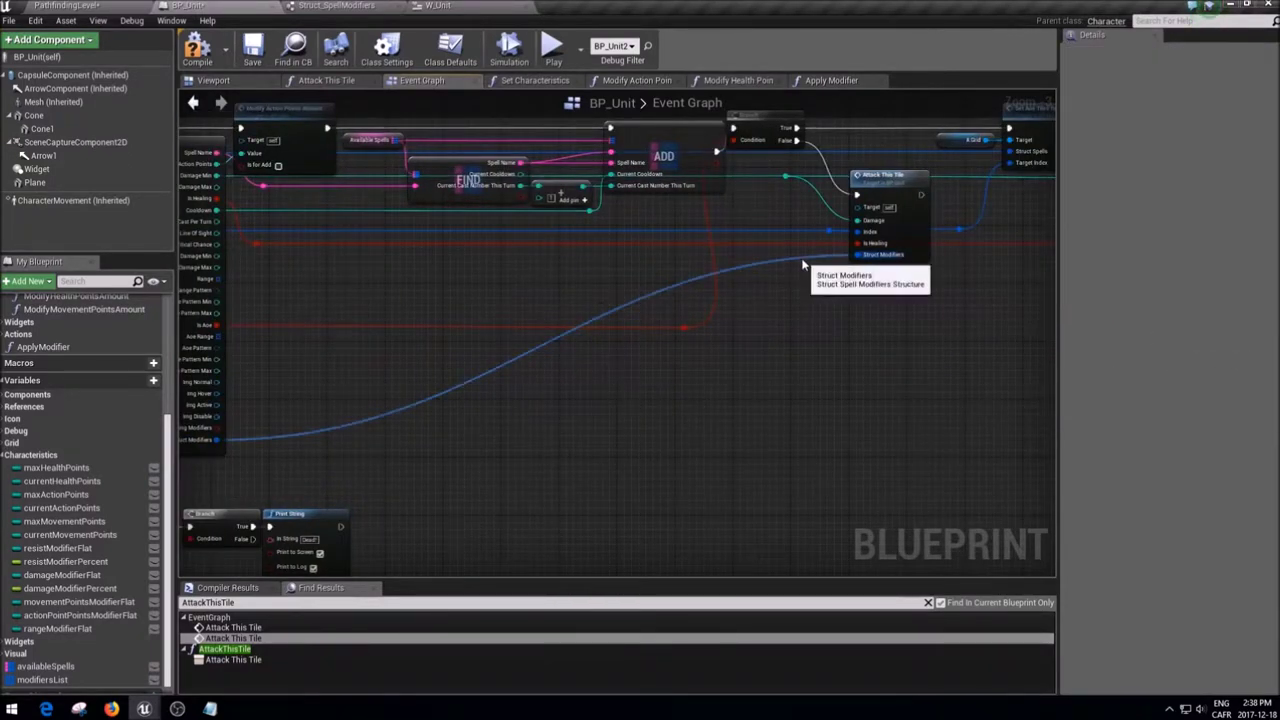
{"action": "double_click", "coordinate": [802, 265]}
{"action": "right_click_drag", "start_coordinate": [802, 265], "coordinate": [493, 300]}
{"action": "mouse_move", "coordinate": [495, 301]}
{"action": "left_mouse_down"}
{"action": "mouse_move", "coordinate": [494, 465]}
{"action": "mouse_move", "coordinate": [1139, 161]}
{"action": "mouse_move", "coordinate": [918, 228]}
{"action": "left_mouse_up"}
{"action": "left_click", "coordinate": [647, 341]}
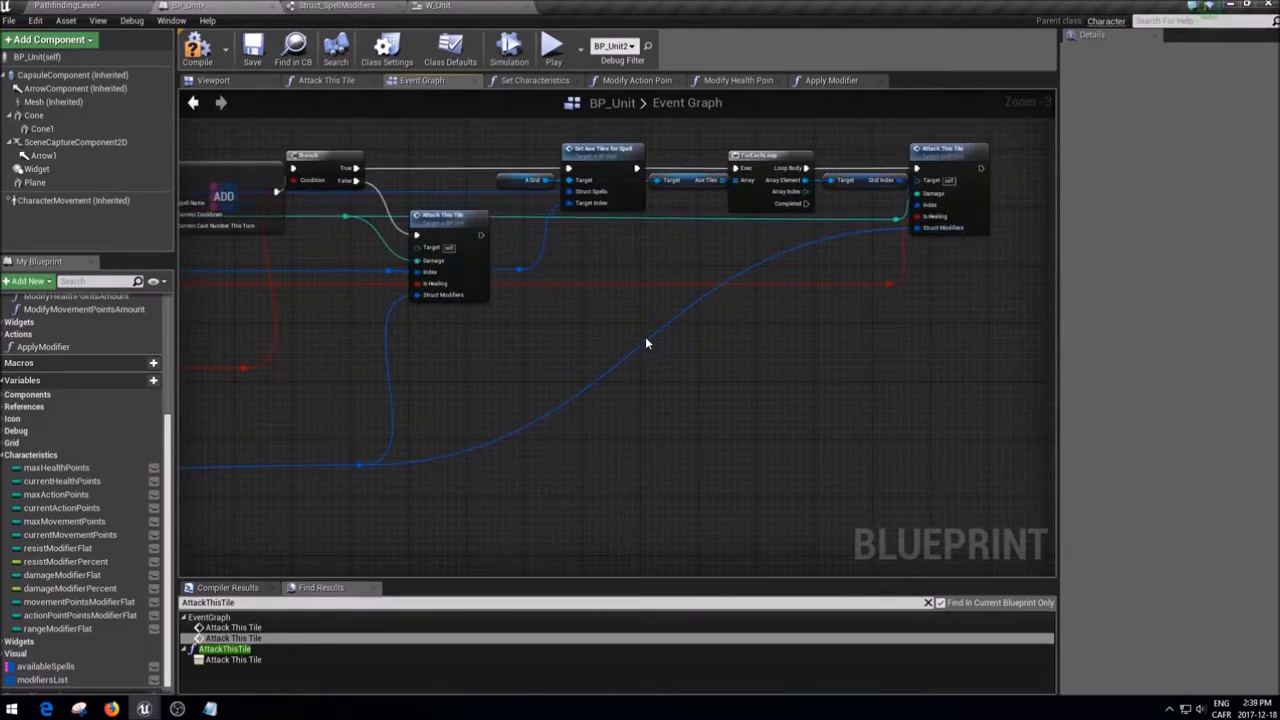
- Add a second reroute point on the blue wire and straighten the connection through it
{"action": "double_click", "coordinate": [649, 341]}
{"action": "scroll", "coordinate": [813, 302], "scroll_direction": "down", "scroll_amount": 3}
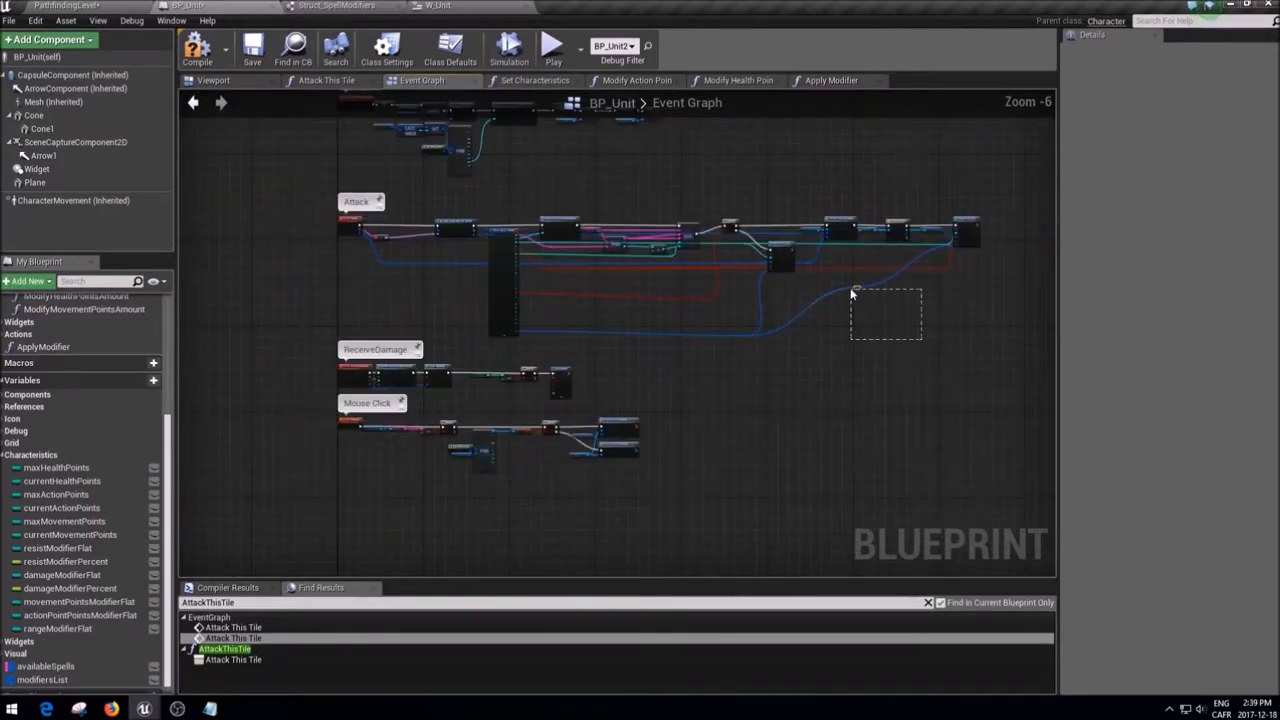
{"action": "scroll", "coordinate": [852, 294], "scroll_direction": "up", "scroll_amount": 6}
{"action": "scroll", "coordinate": [717, 360], "scroll_direction": "down", "scroll_amount": 2}
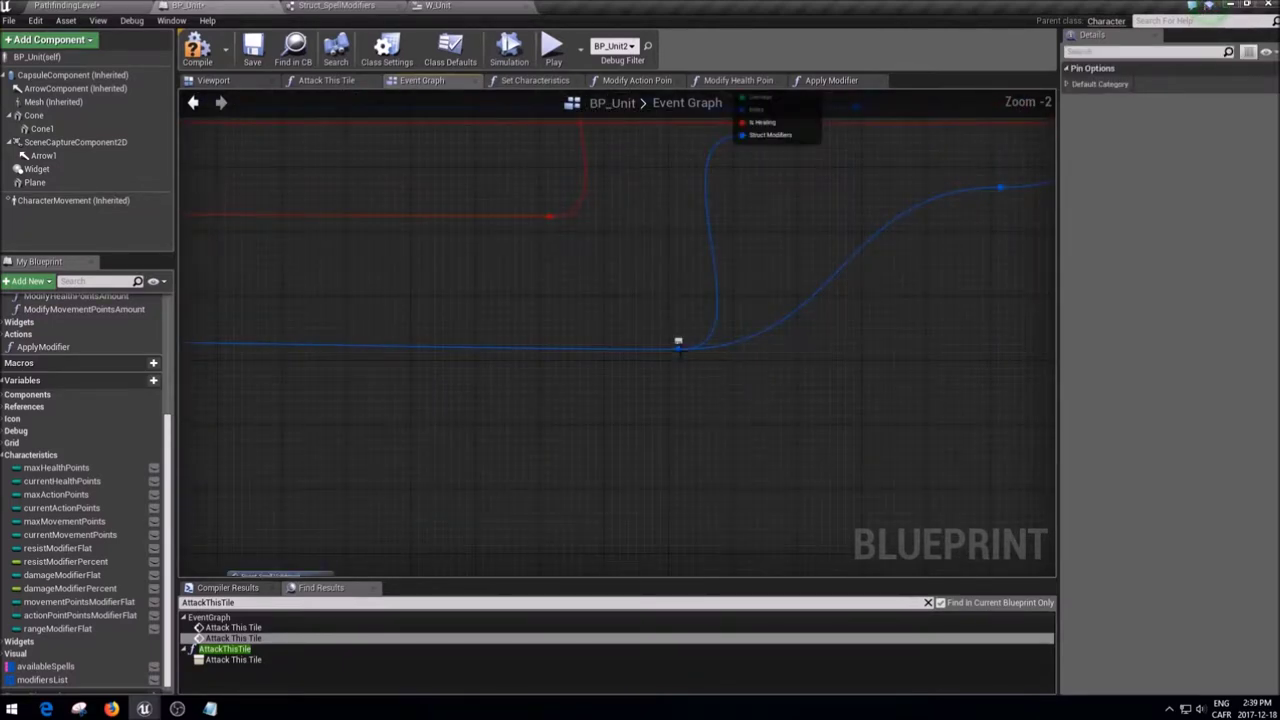
{"action": "right_click", "coordinate": [678, 343]}
{"action": "mouse_move", "coordinate": [751, 428]}
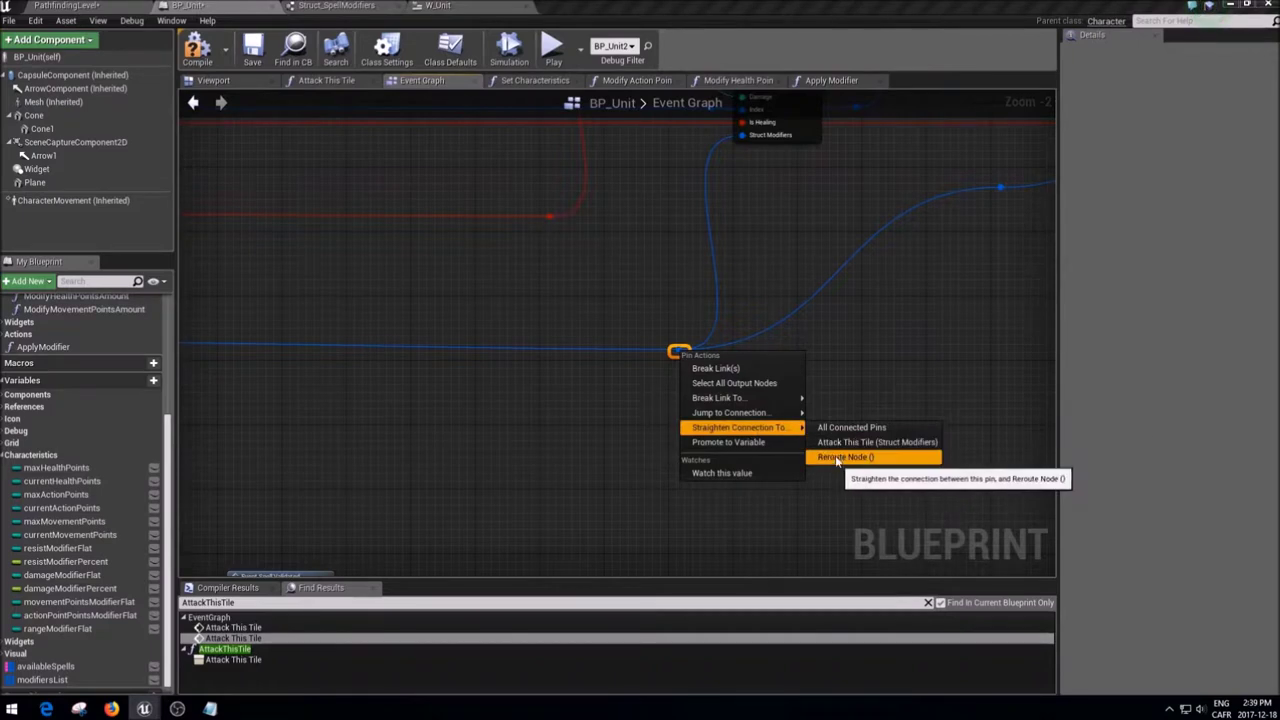
{"action": "left_click", "coordinate": [837, 458]}
{"action": "scroll", "coordinate": [872, 352], "scroll_direction": "down", "scroll_amount": 2}
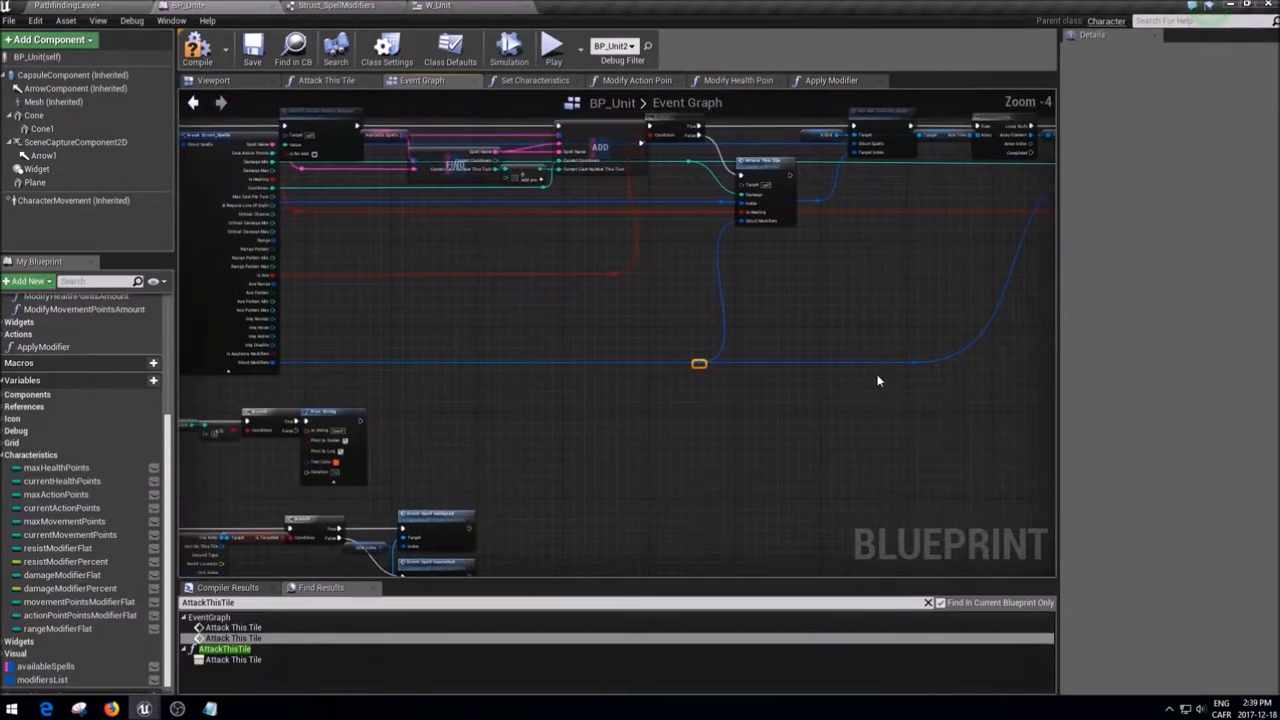
{"action": "scroll", "coordinate": [878, 380], "scroll_direction": "down", "scroll_amount": 1}
{"action": "left_click_drag", "start_coordinate": [946, 406], "coordinate": [877, 347]}
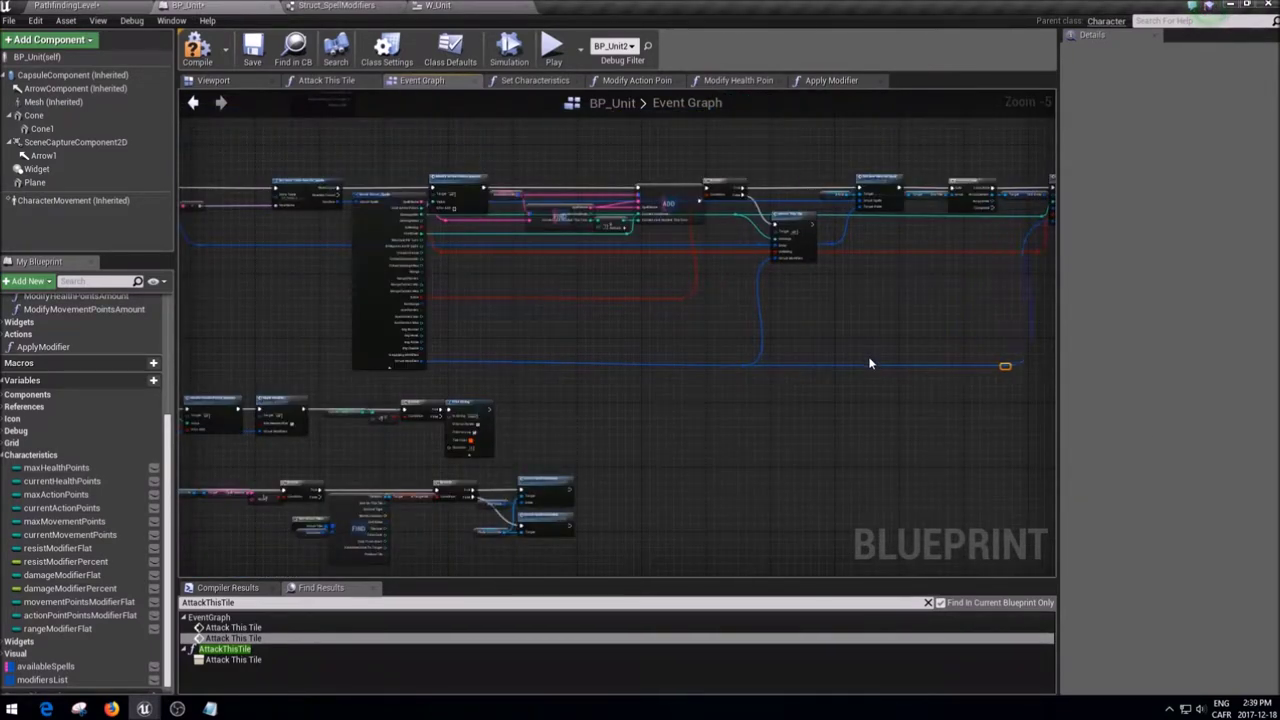
{"action": "scroll", "coordinate": [815, 349], "scroll_direction": "up", "scroll_amount": 1}
{"action": "scroll", "coordinate": [814, 350], "scroll_direction": "up", "scroll_amount": 1}
{"action": "scroll", "coordinate": [814, 350], "scroll_direction": "down", "scroll_amount": 2}
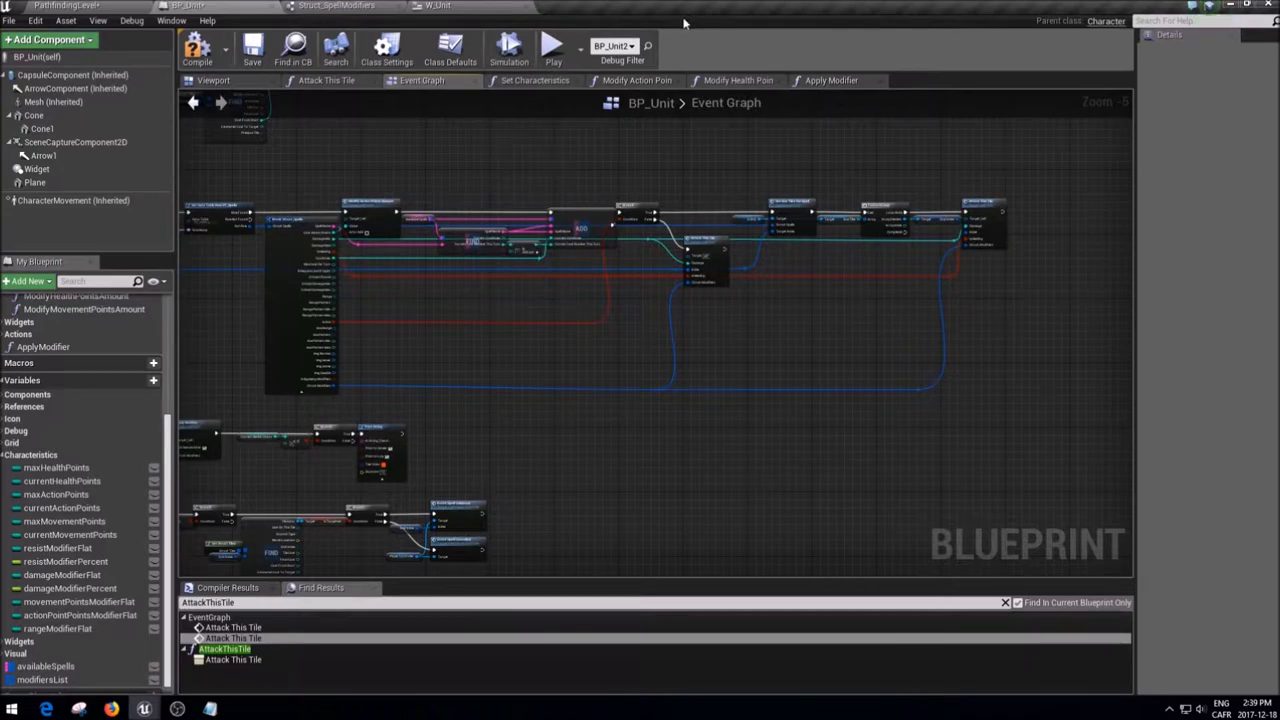
{"action": "scroll", "coordinate": [341, 386], "scroll_direction": "up", "scroll_amount": 1}
- Drop an unfinished Is Applying Modifiers connection and return to the Attack This Tile function graph
{"action": "left_click_drag", "start_coordinate": [337, 383], "coordinate": [382, 400]}
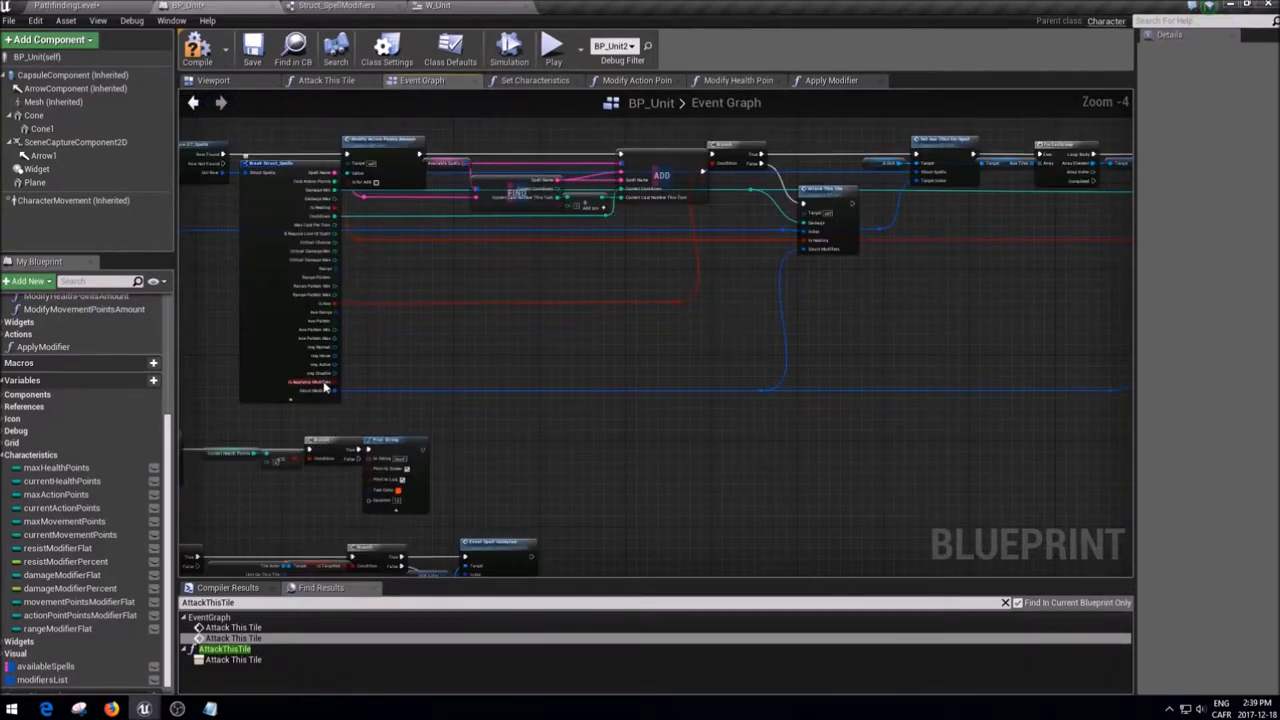
{"action": "left_click_drag", "start_coordinate": [382, 400], "coordinate": [331, 388]}
{"action": "double_click", "coordinate": [770, 195]}
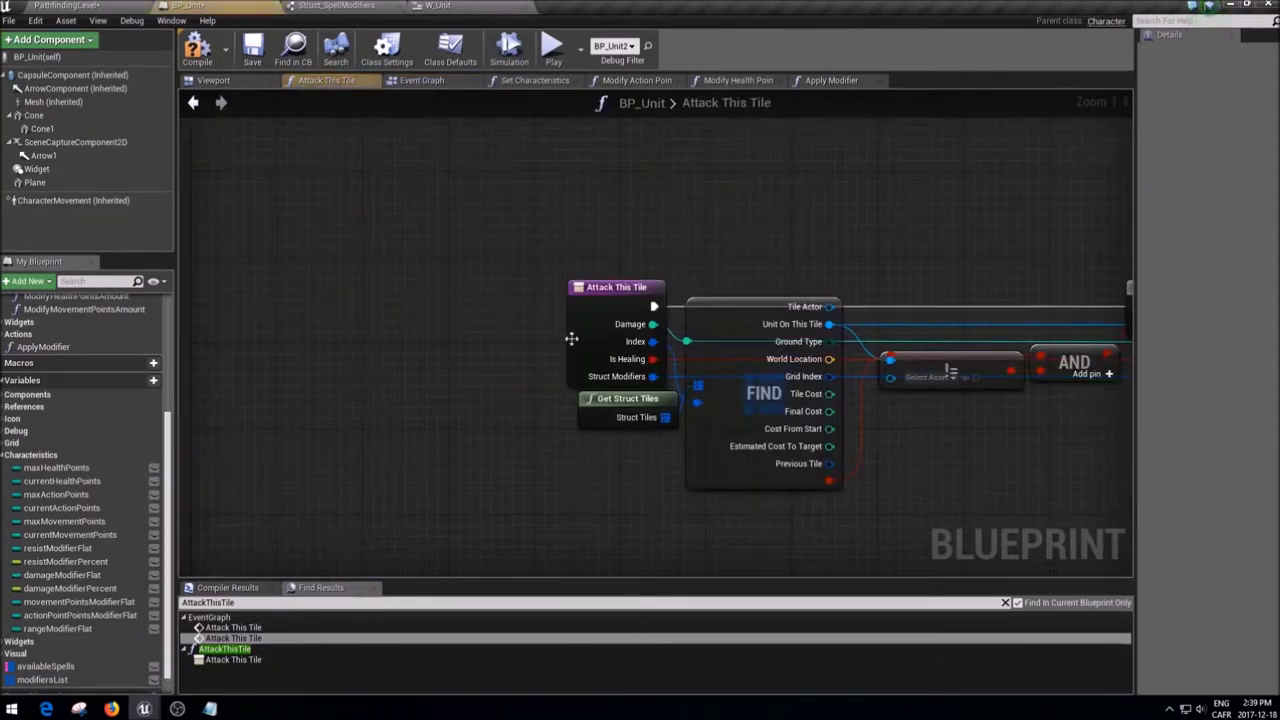
- Rename Attack This Tile's new NewParam input and shift the following nodes right
{"action": "left_click", "coordinate": [568, 372]}
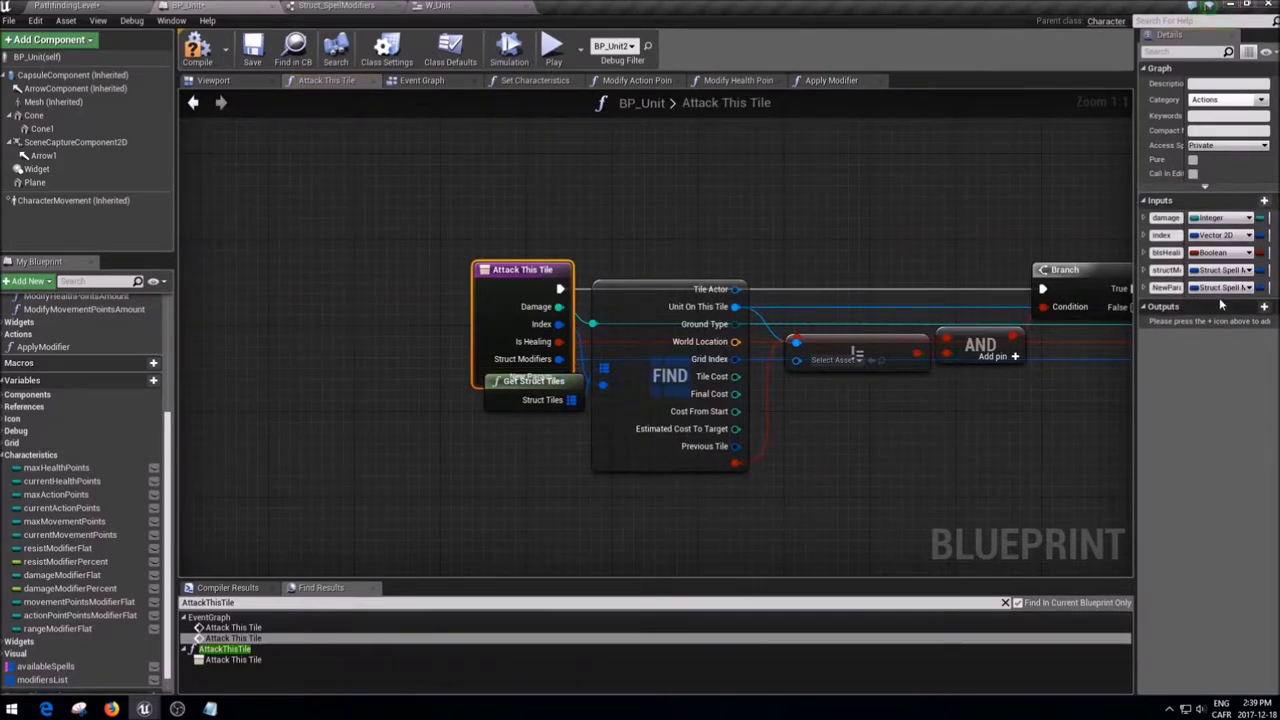
{"action": "left_click", "coordinate": [1165, 287]}
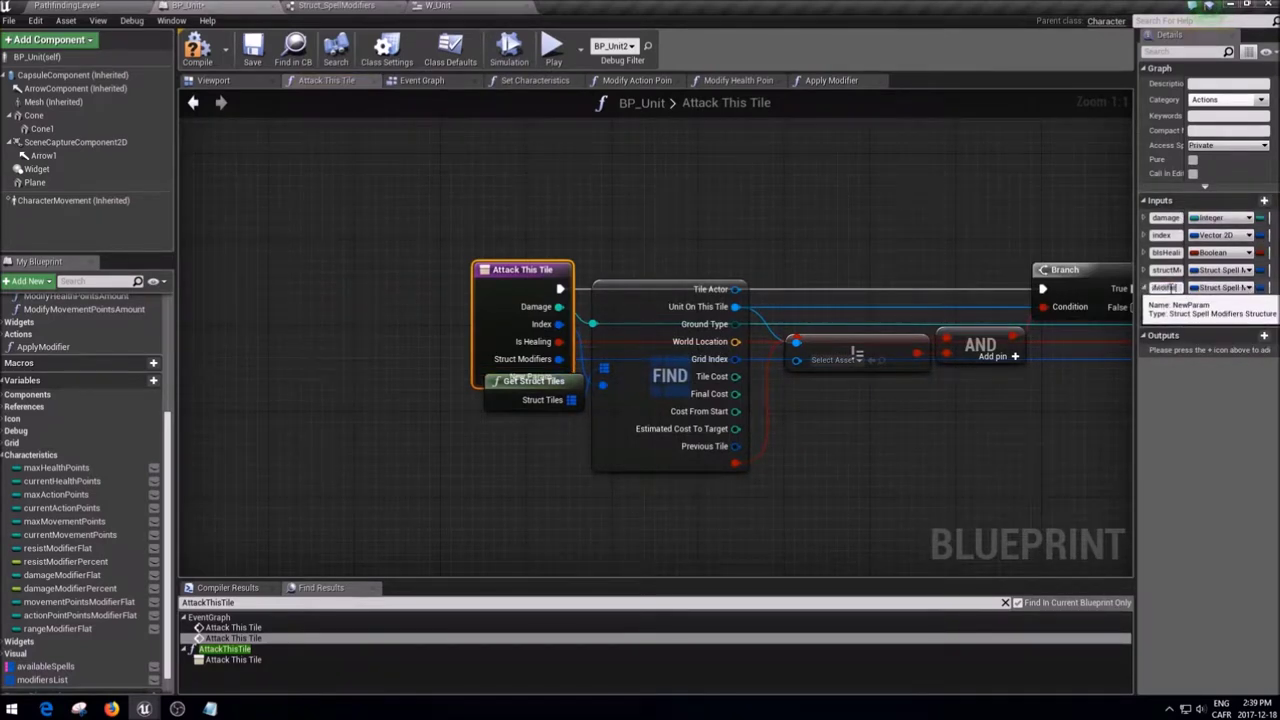
{"action": "key", "text": "Return"}
{"action": "right_click_drag", "start_coordinate": [764, 463], "coordinate": [554, 417]}
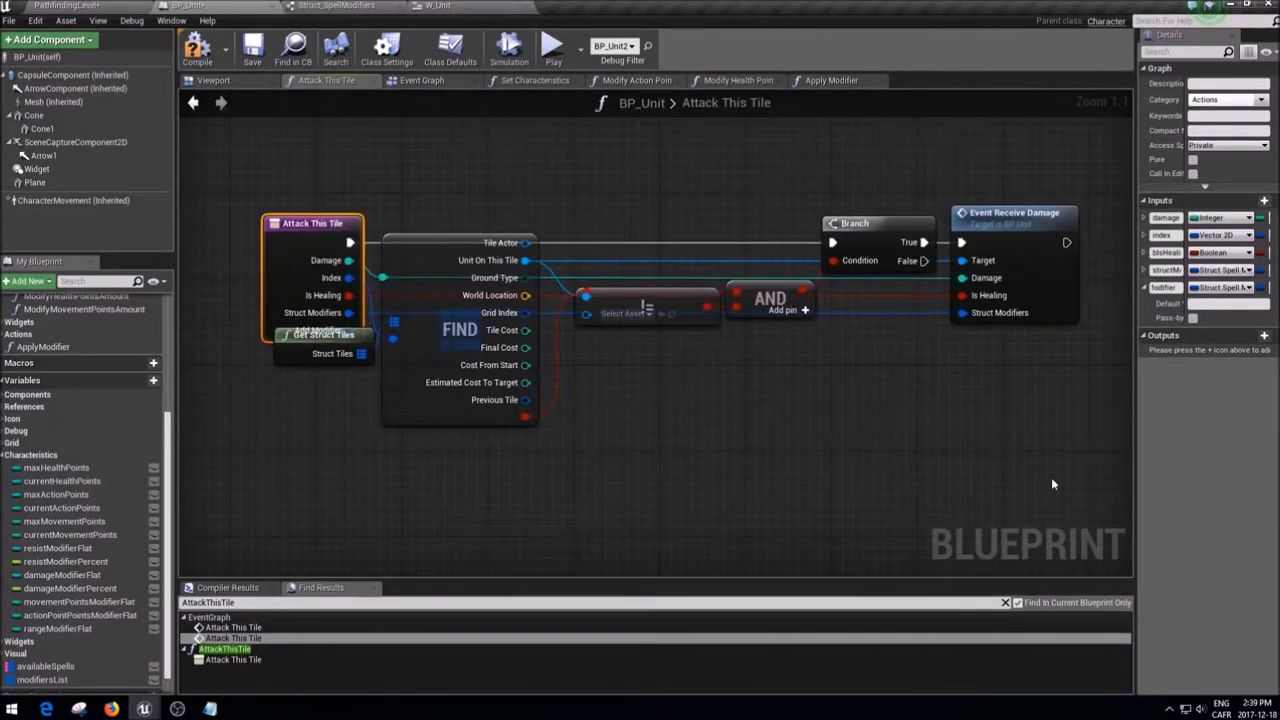
{"action": "left_click_drag", "start_coordinate": [1051, 484], "coordinate": [369, 338]}
{"action": "left_click_drag", "start_coordinate": [460, 330], "coordinate": [512, 330]}
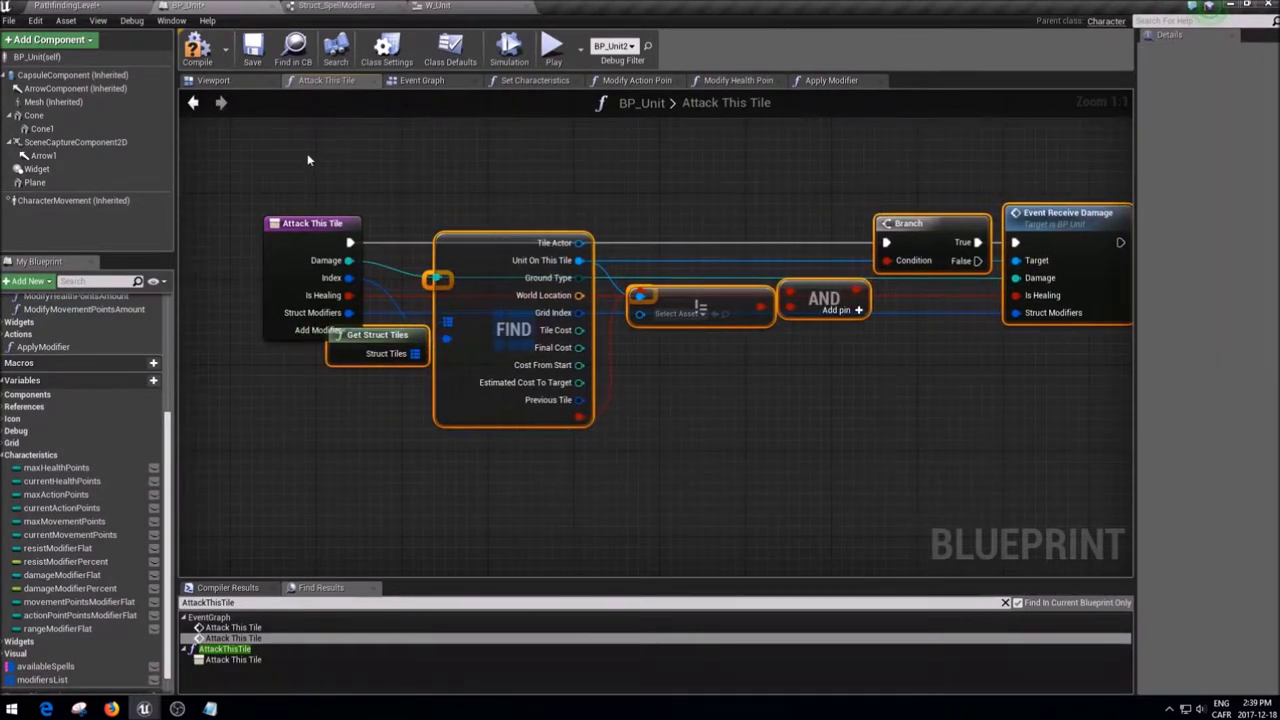
- Make the addModifier input a Boolean and move it above Struct Modifiers
{"action": "left_click", "coordinate": [300, 223]}
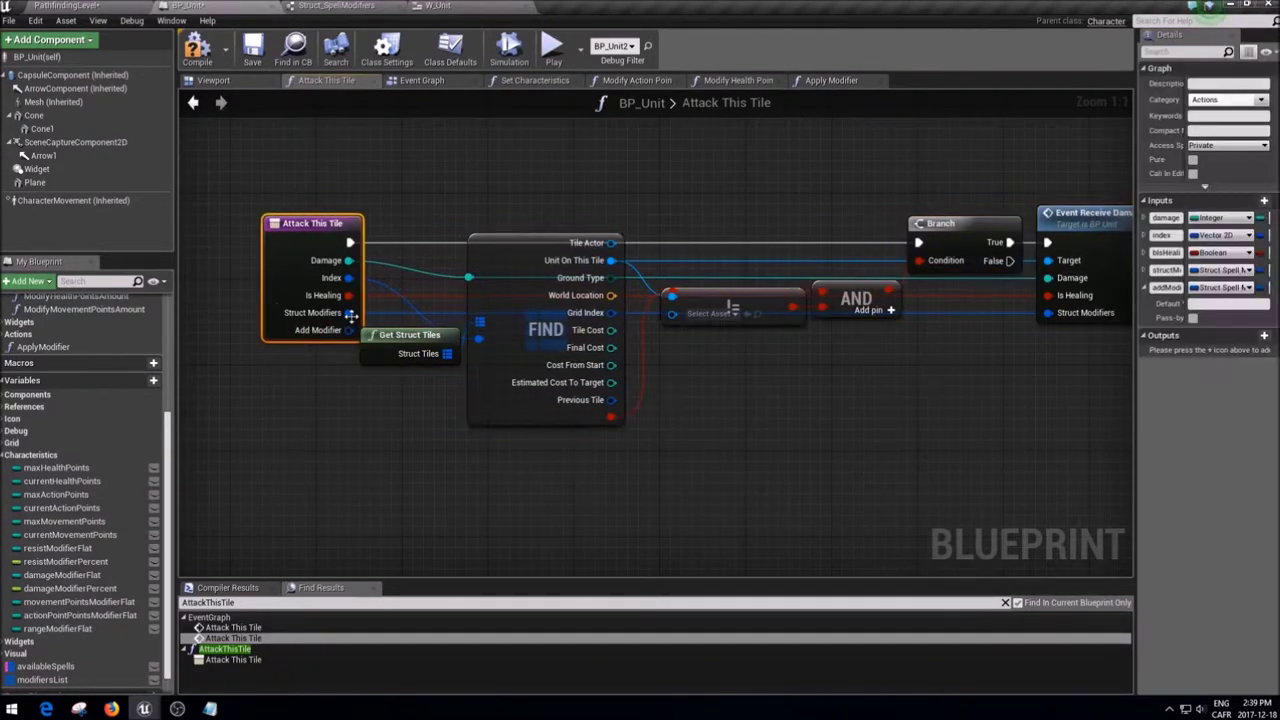
{"action": "left_click", "coordinate": [1218, 288]}
{"action": "left_click", "coordinate": [1218, 288]}
{"action": "left_click", "coordinate": [1218, 288]}
{"action": "left_click", "coordinate": [1165, 326]}
{"action": "left_click_drag", "start_coordinate": [1136, 271], "coordinate": [1096, 275]}
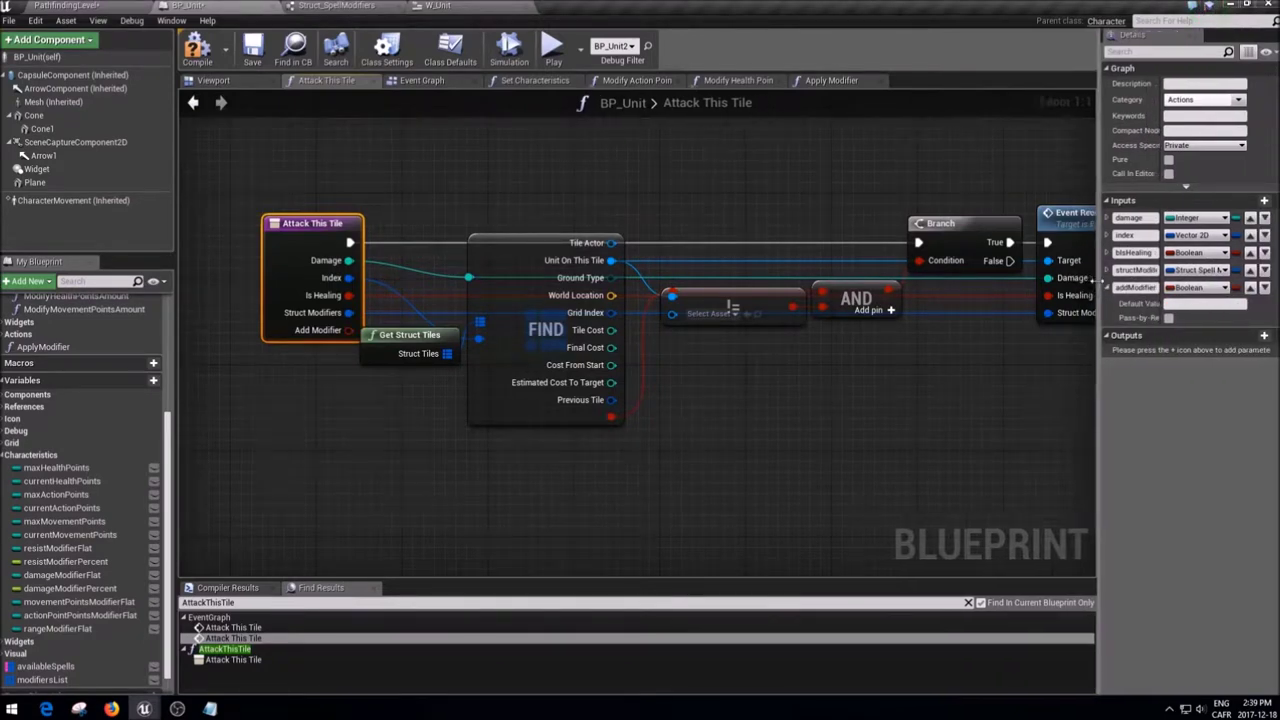
{"action": "left_click", "coordinate": [1247, 287]}
{"action": "left_click", "coordinate": [686, 451]}
- Feed Apply Modifier's Add New Modifier from the ReceiveDamage event, ordered above Struct Modifiers
{"action": "right_click_drag", "start_coordinate": [426, 368], "coordinate": [328, 367]}
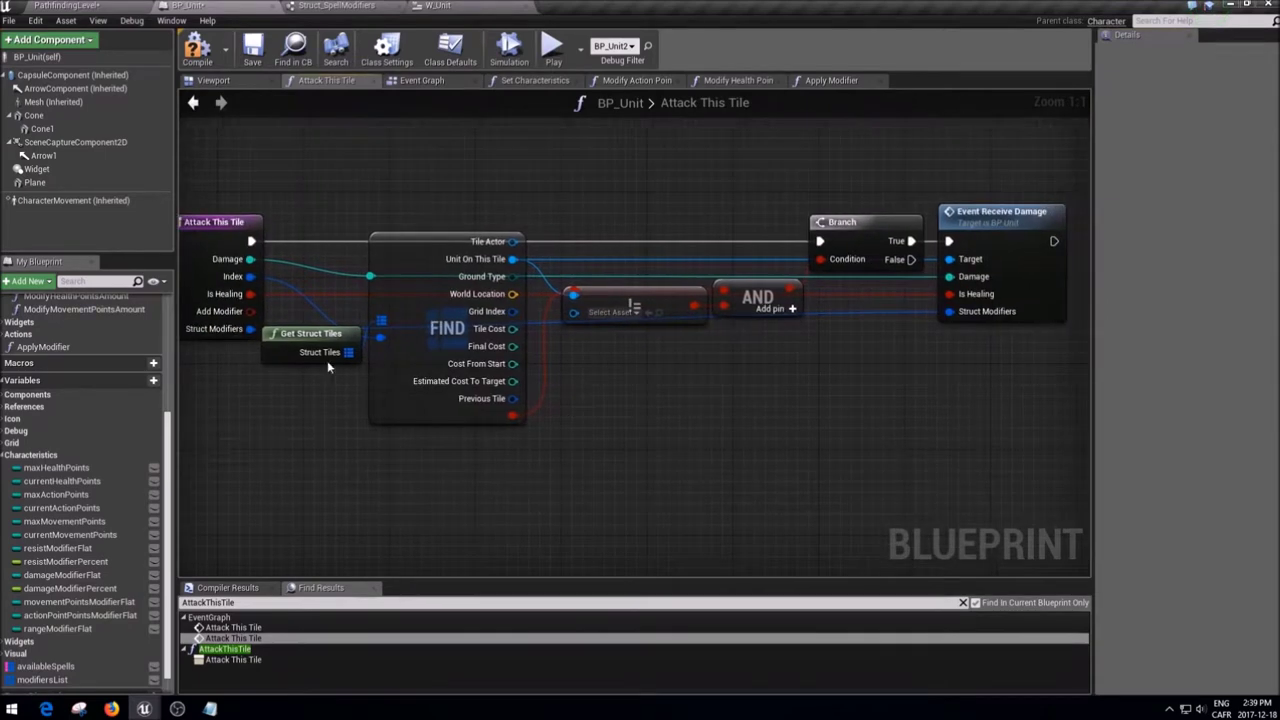
{"action": "double_click", "coordinate": [943, 300]}
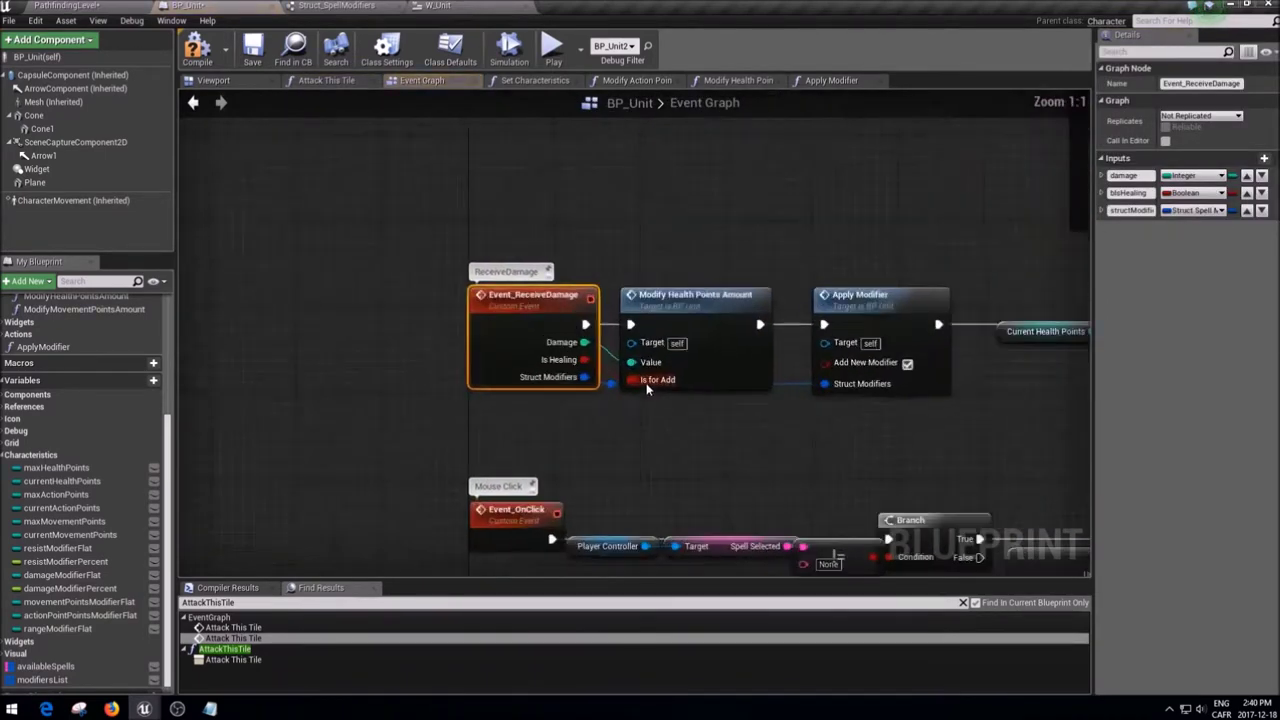
{"action": "left_click_drag", "start_coordinate": [823, 364], "coordinate": [545, 365]}
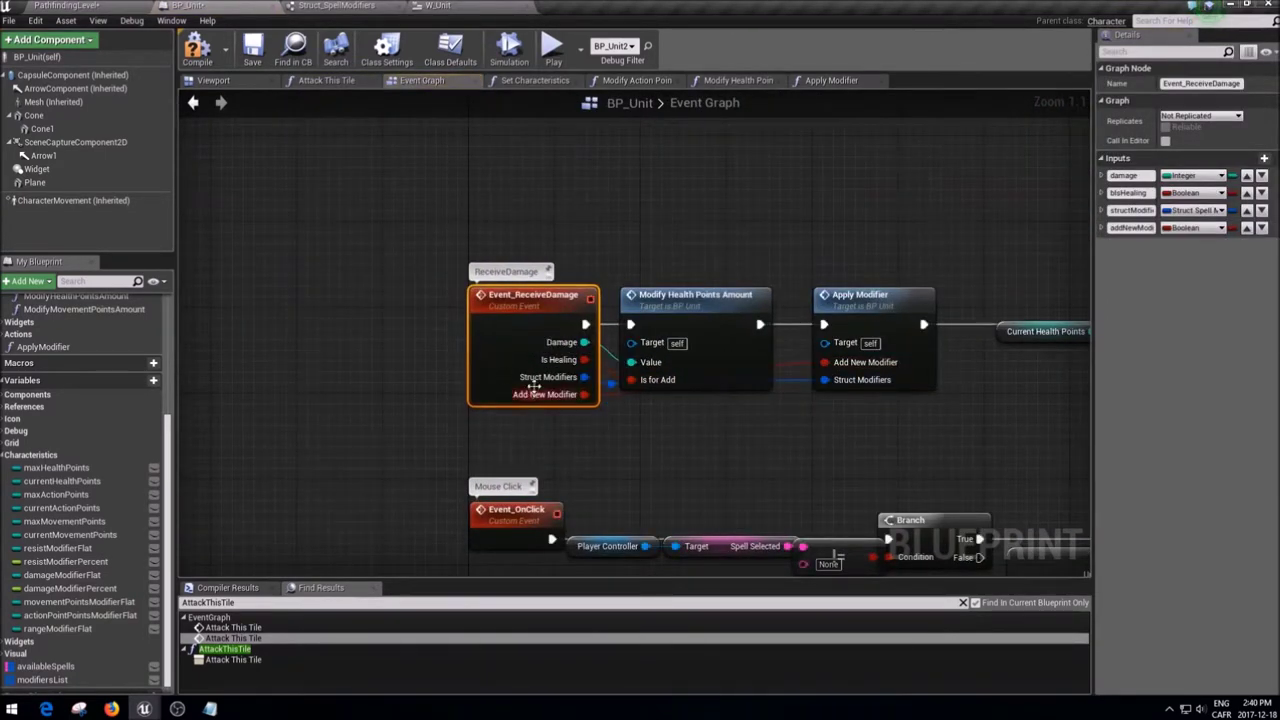
{"action": "left_click", "coordinate": [1246, 228]}
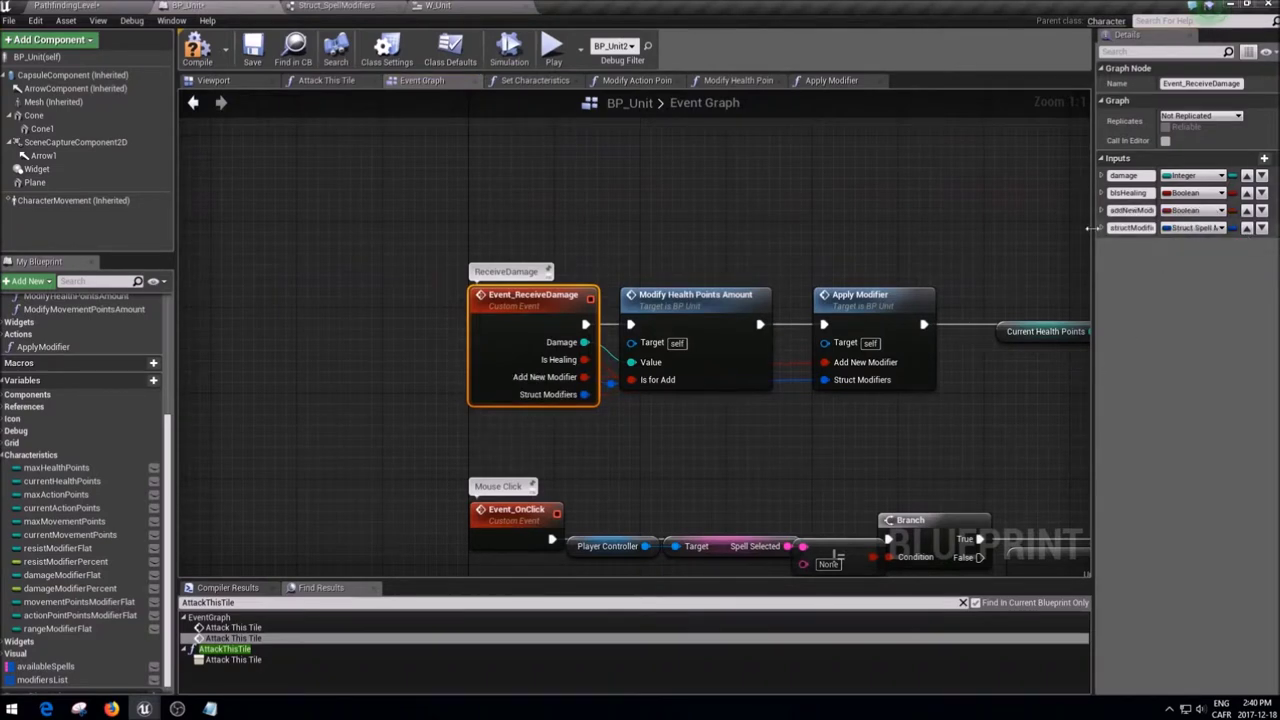
{"action": "left_click", "coordinate": [774, 466]}
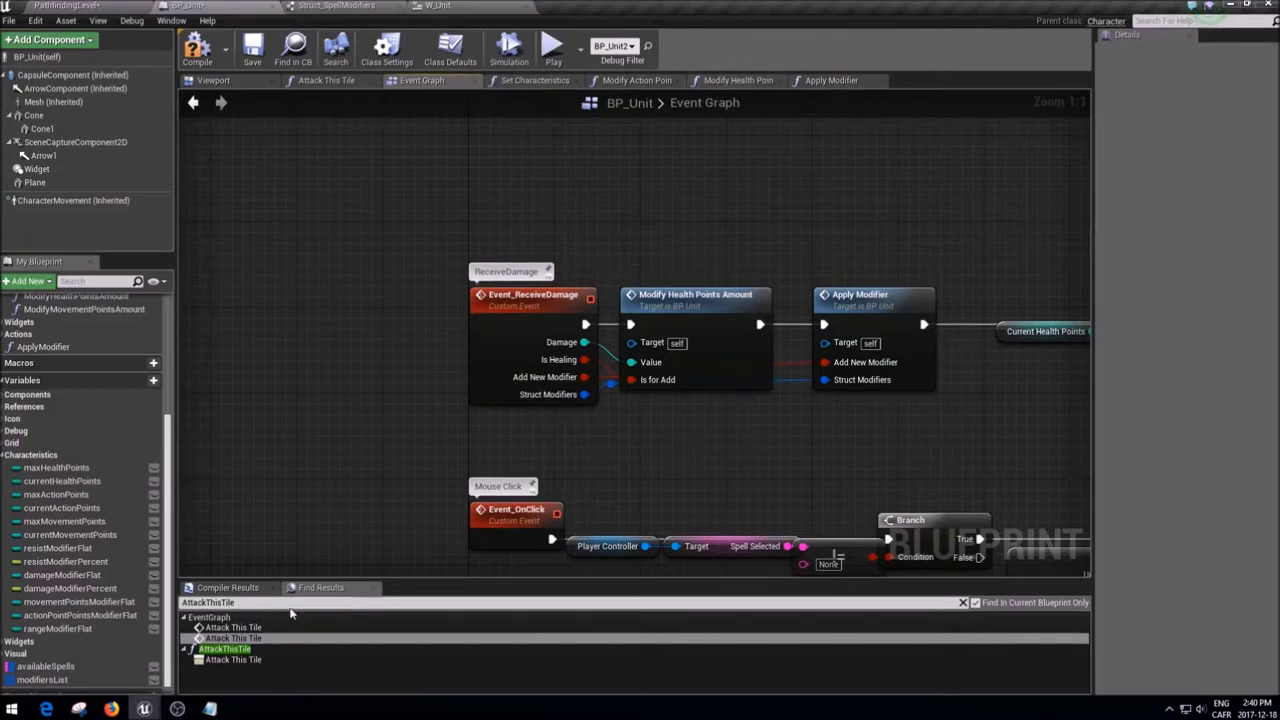
- Rename Attack This Tile's addModifier input to addNewModifier
{"action": "left_click", "coordinate": [226, 662]}
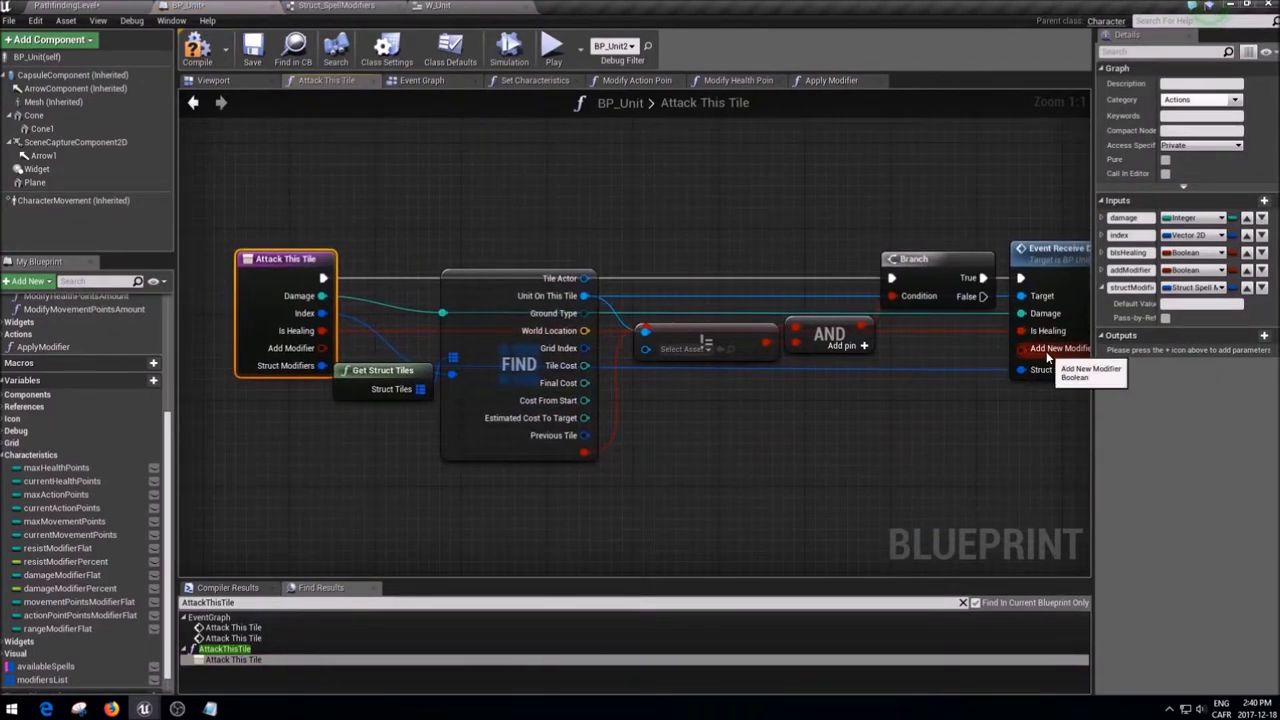
{"action": "left_click", "coordinate": [1130, 270]}
{"action": "left_click", "coordinate": [848, 450]}
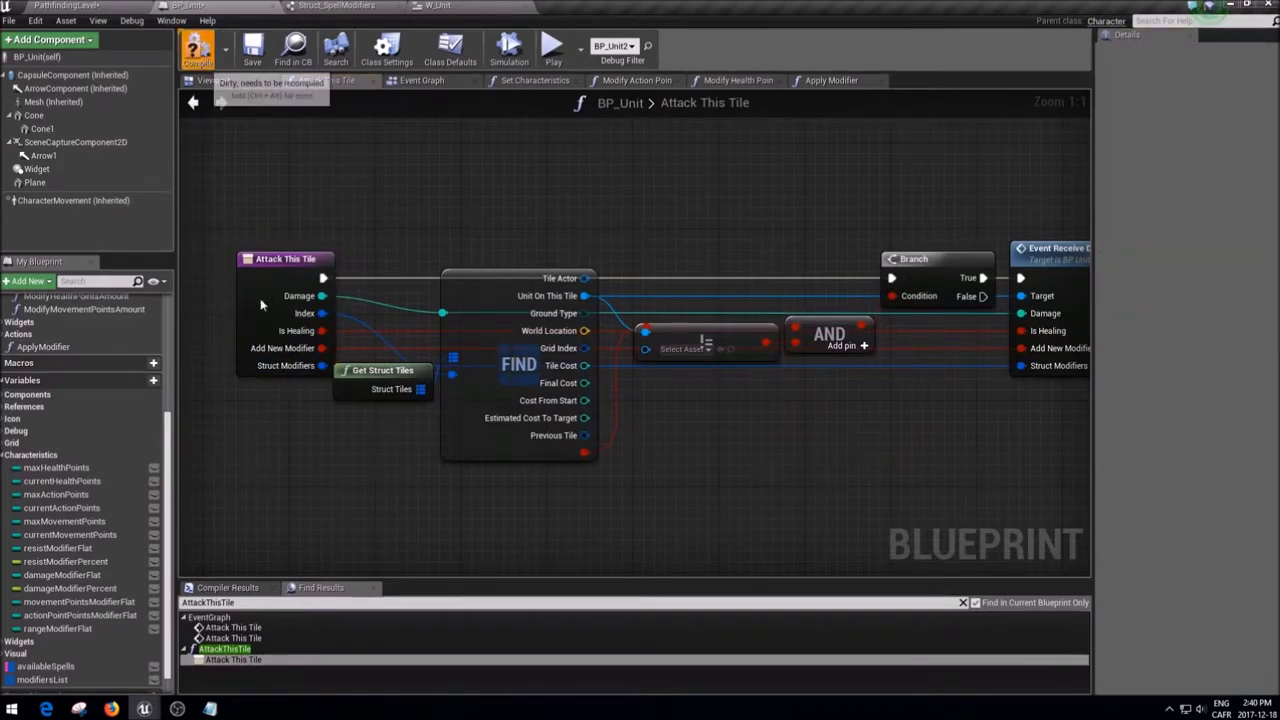
{"action": "scroll", "coordinate": [541, 304], "scroll_direction": "down", "scroll_amount": 1}
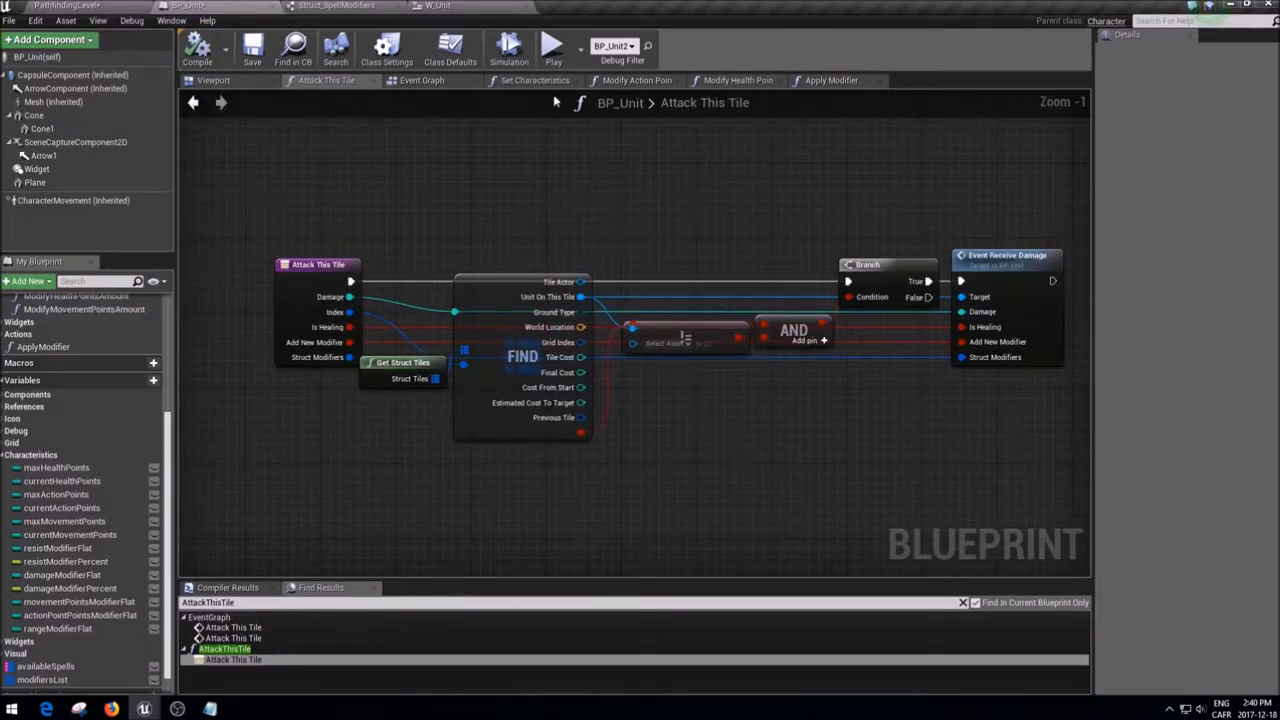
{"action": "left_click", "coordinate": [225, 644]}
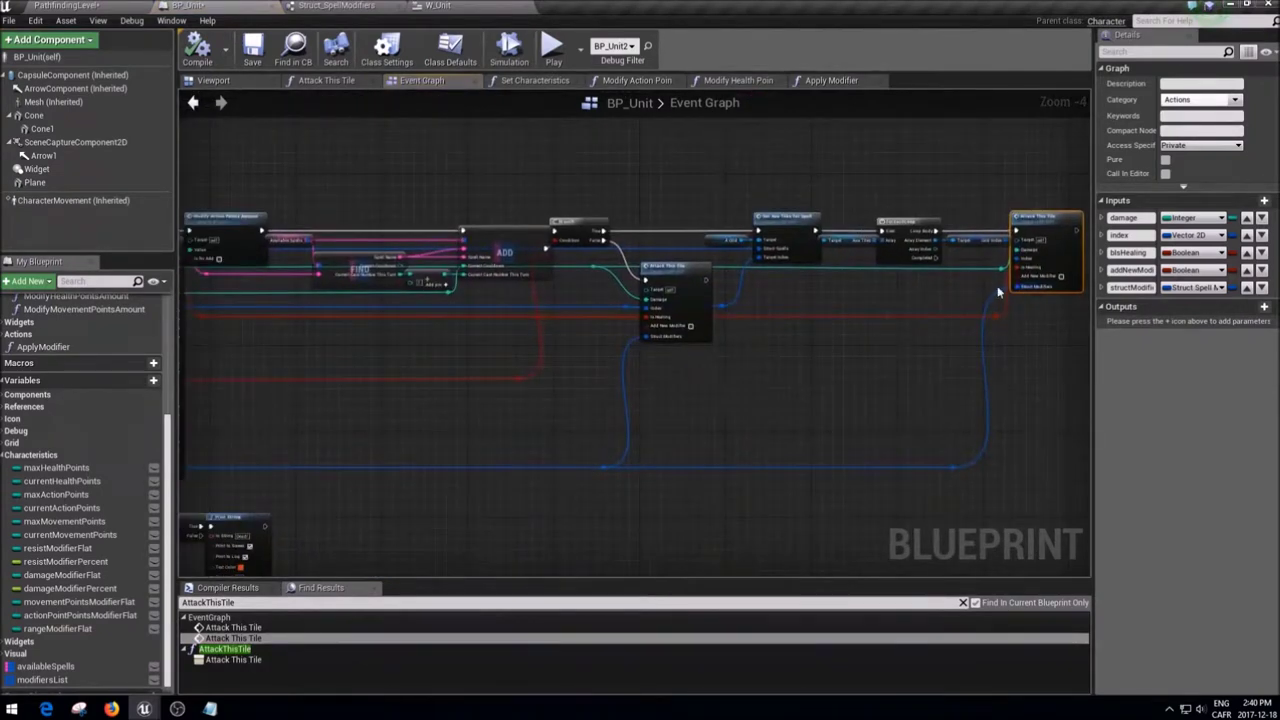
- Route the red Is Applying Modifiers wire through two straightened reroute points under Break Struct
{"action": "right_click_drag", "start_coordinate": [190, 388], "coordinate": [335, 388]}
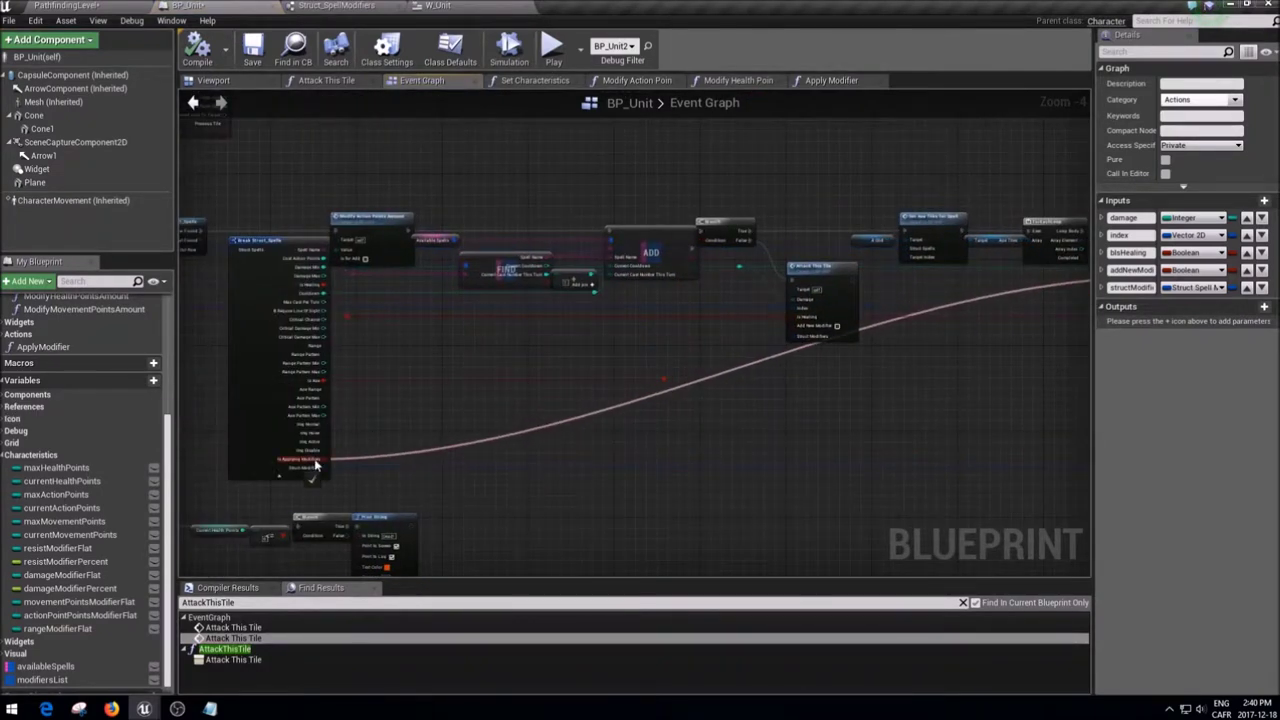
{"action": "double_click", "coordinate": [750, 367]}
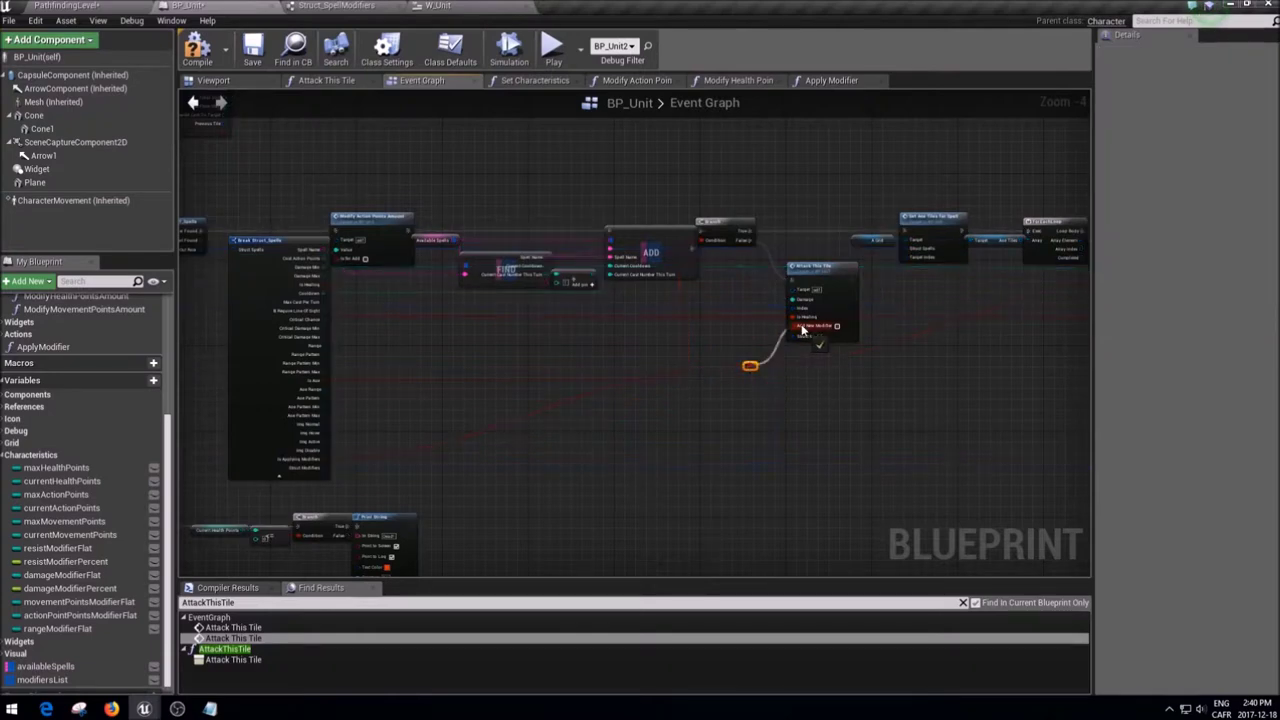
{"action": "right_click", "coordinate": [310, 466]}
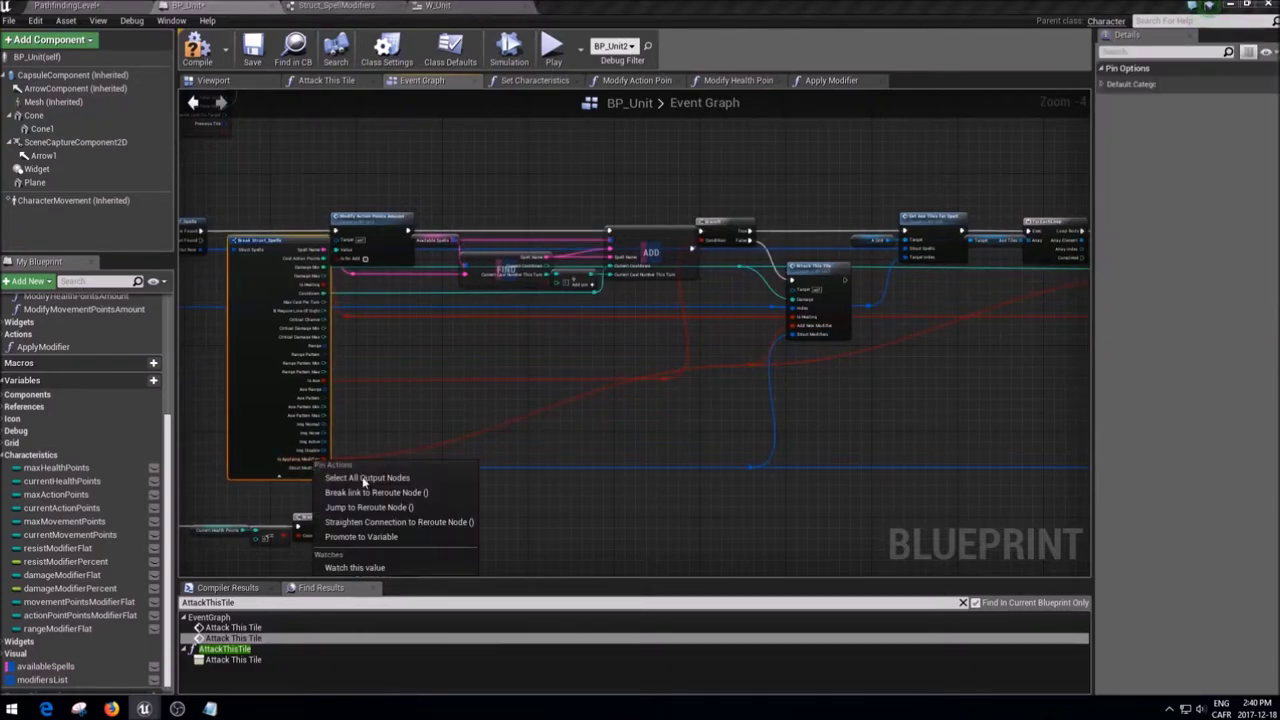
{"action": "left_click", "coordinate": [400, 522]}
{"action": "left_click", "coordinate": [756, 281]}
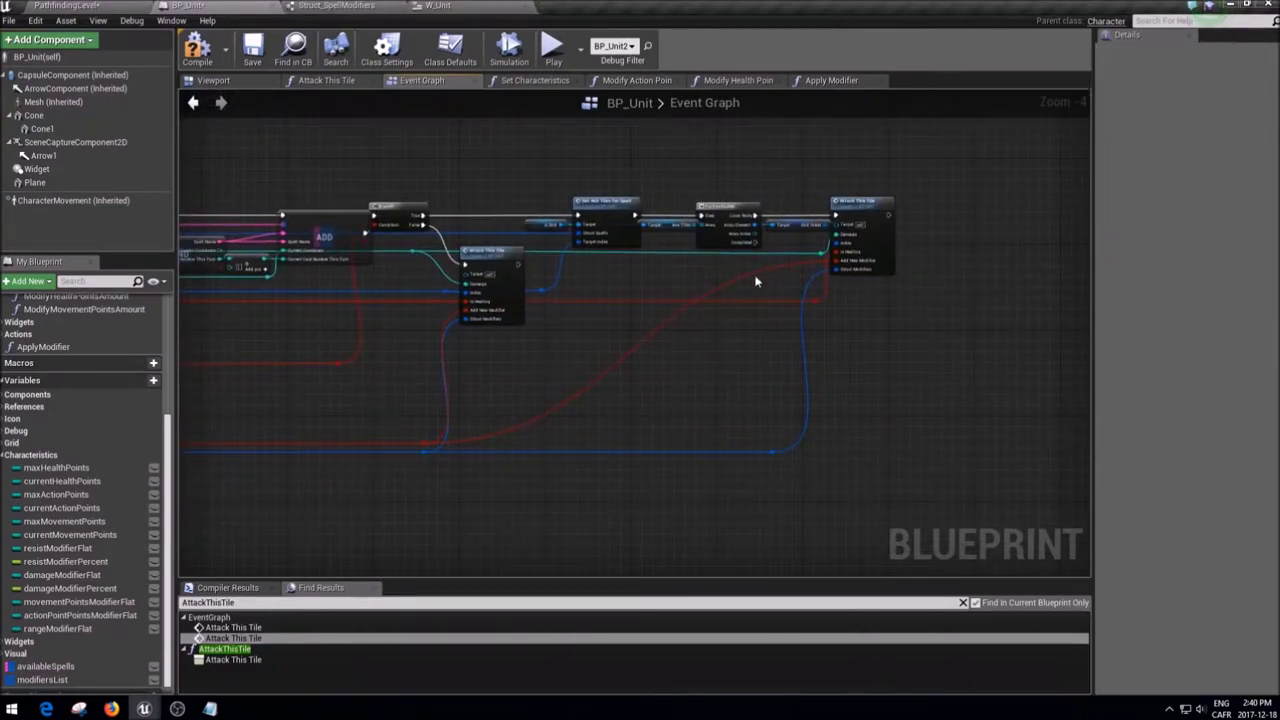
{"action": "double_click", "coordinate": [752, 276]}
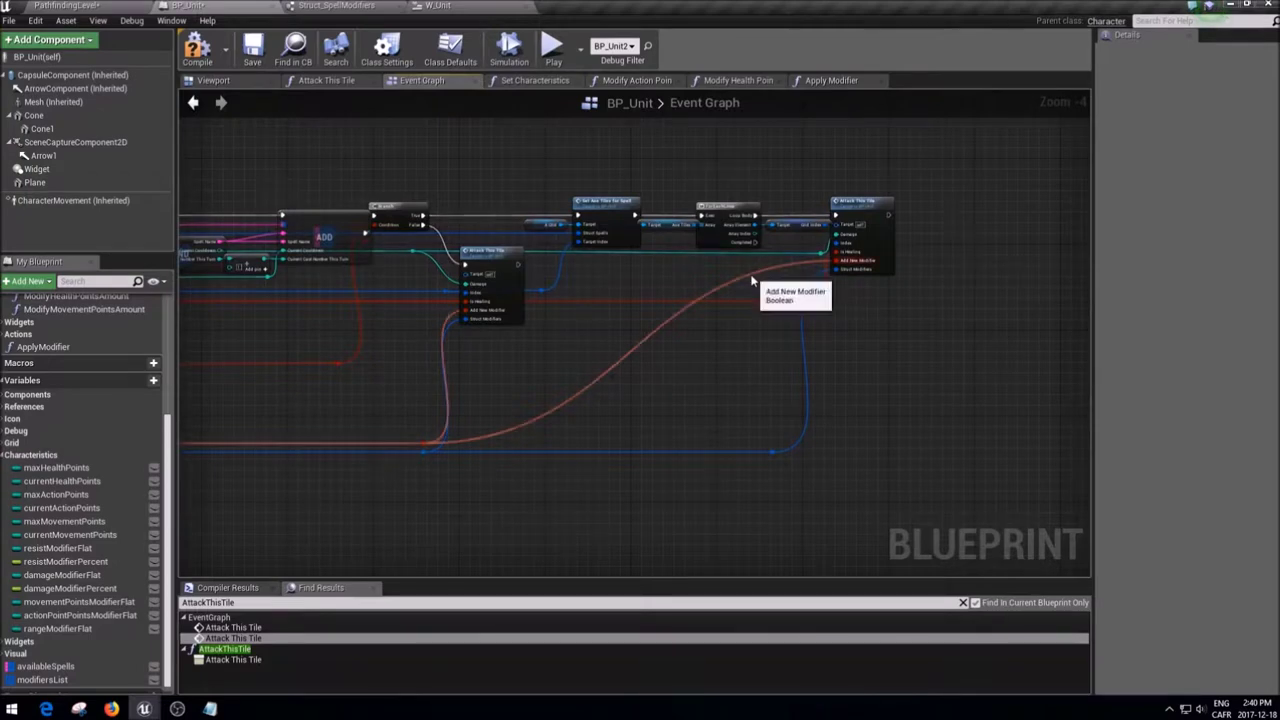
{"action": "right_click", "coordinate": [423, 447]}
{"action": "mouse_move", "coordinate": [471, 519]}
{"action": "left_click", "coordinate": [614, 549]}
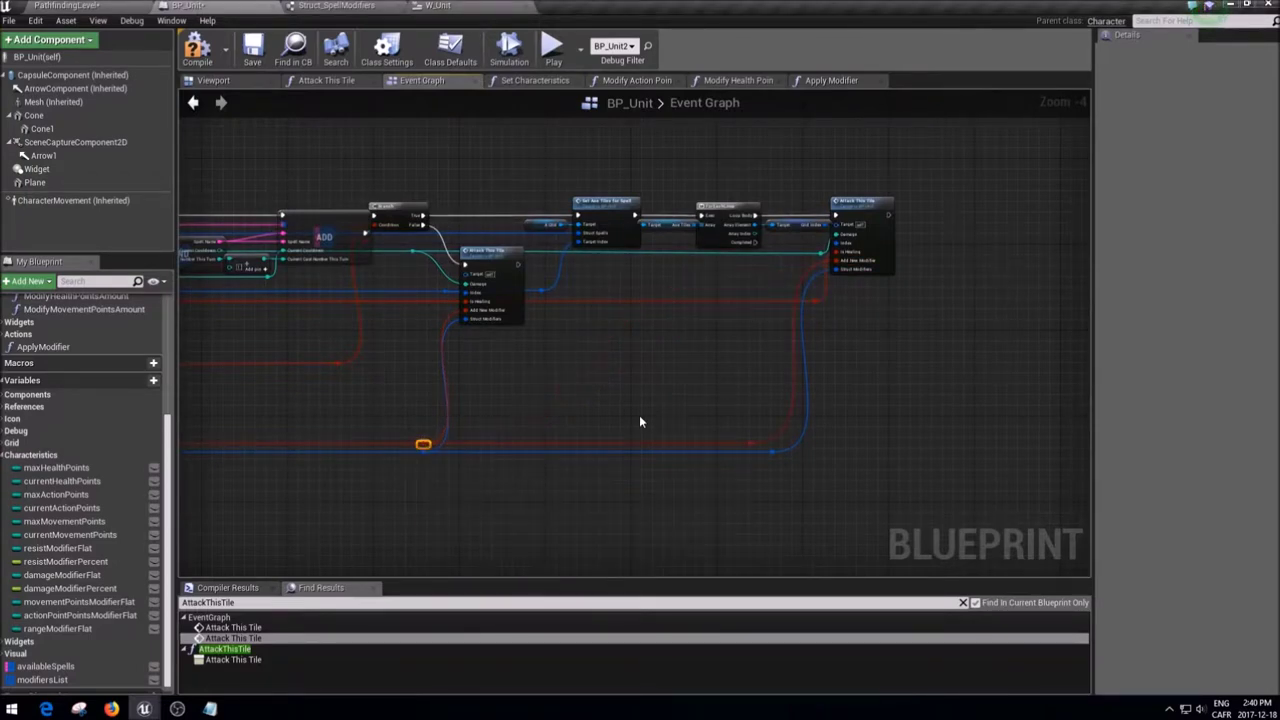
{"action": "left_click_drag", "start_coordinate": [764, 461], "coordinate": [764, 455]}
{"action": "left_click_drag", "start_coordinate": [413, 447], "coordinate": [413, 446]}
- Add a reroute point on the last Attack This Tile call's wire, then open that function
{"action": "scroll", "coordinate": [470, 410], "scroll_direction": "down", "scroll_amount": 1}
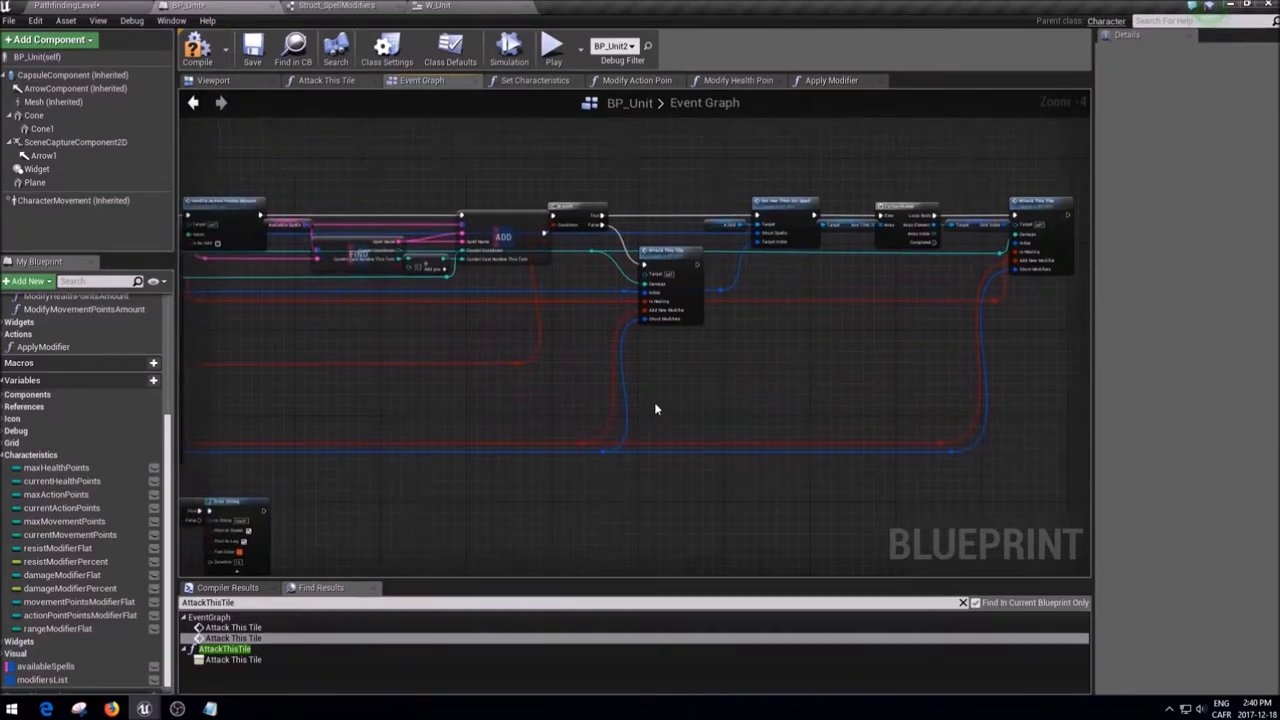
{"action": "right_click_drag", "start_coordinate": [653, 403], "coordinate": [693, 436]}
{"action": "mouse_move", "coordinate": [408, 362]}
{"action": "right_mouse_down"}
{"action": "mouse_move", "coordinate": [748, 369]}
{"action": "mouse_move", "coordinate": [353, 346]}
{"action": "right_mouse_up"}
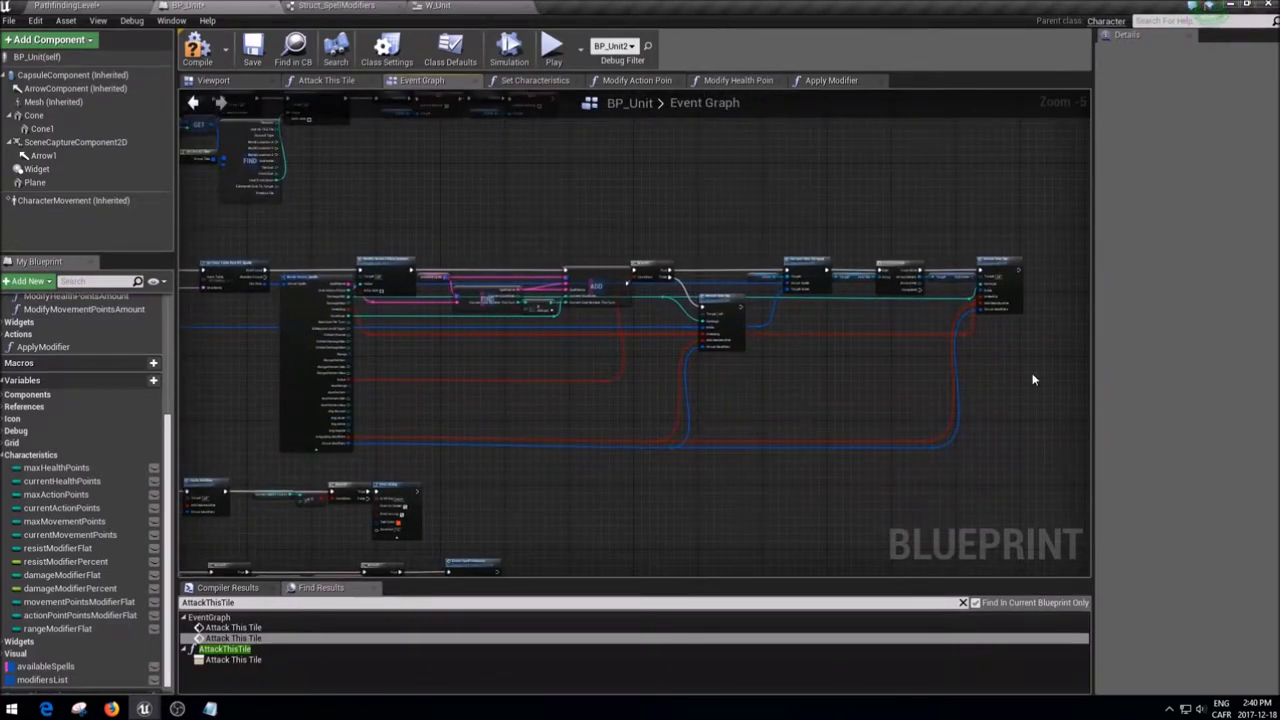
{"action": "left_click", "coordinate": [1003, 300]}
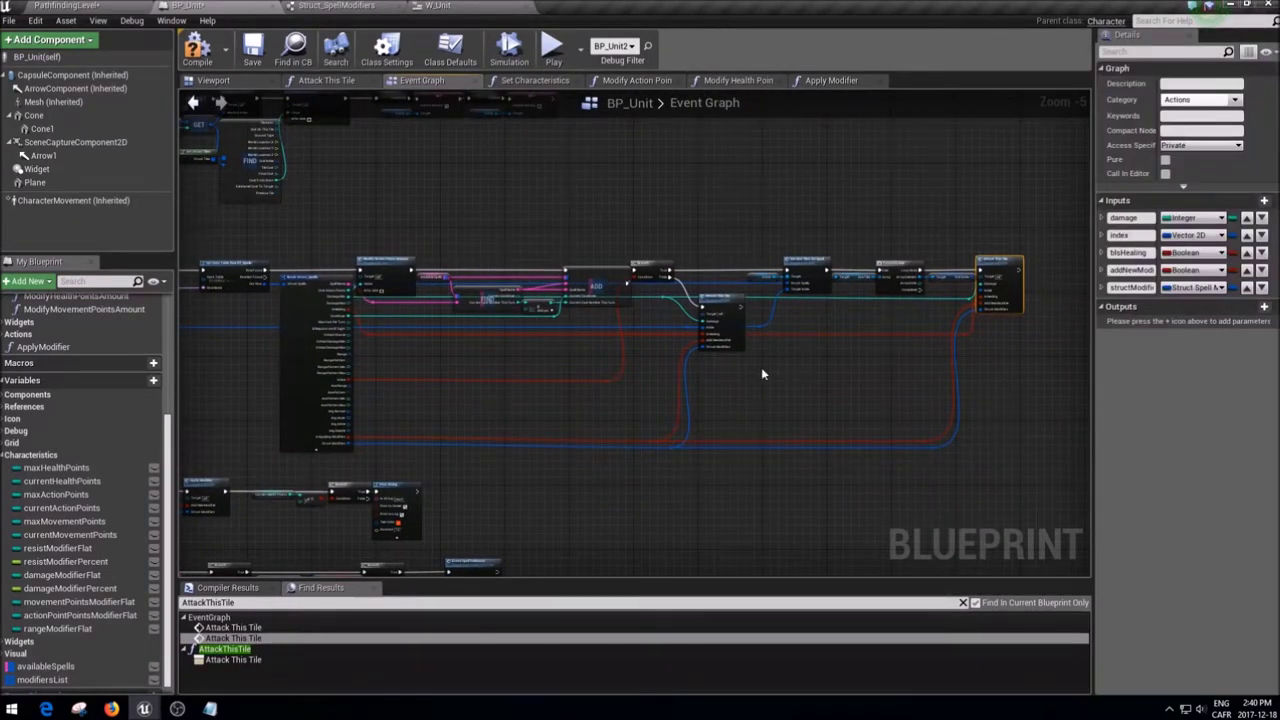
{"action": "double_click", "coordinate": [963, 335]}
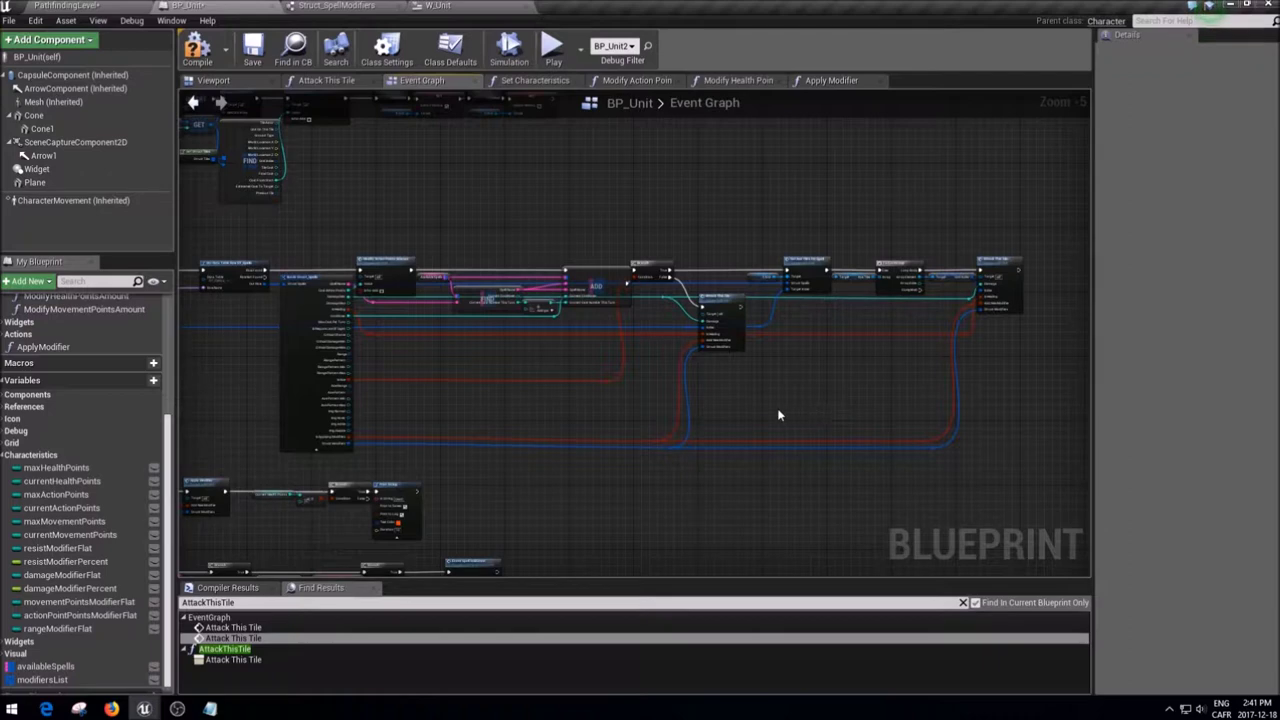
{"action": "double_click", "coordinate": [718, 298]}
{"action": "left_click_drag", "start_coordinate": [294, 211], "coordinate": [243, 368]}
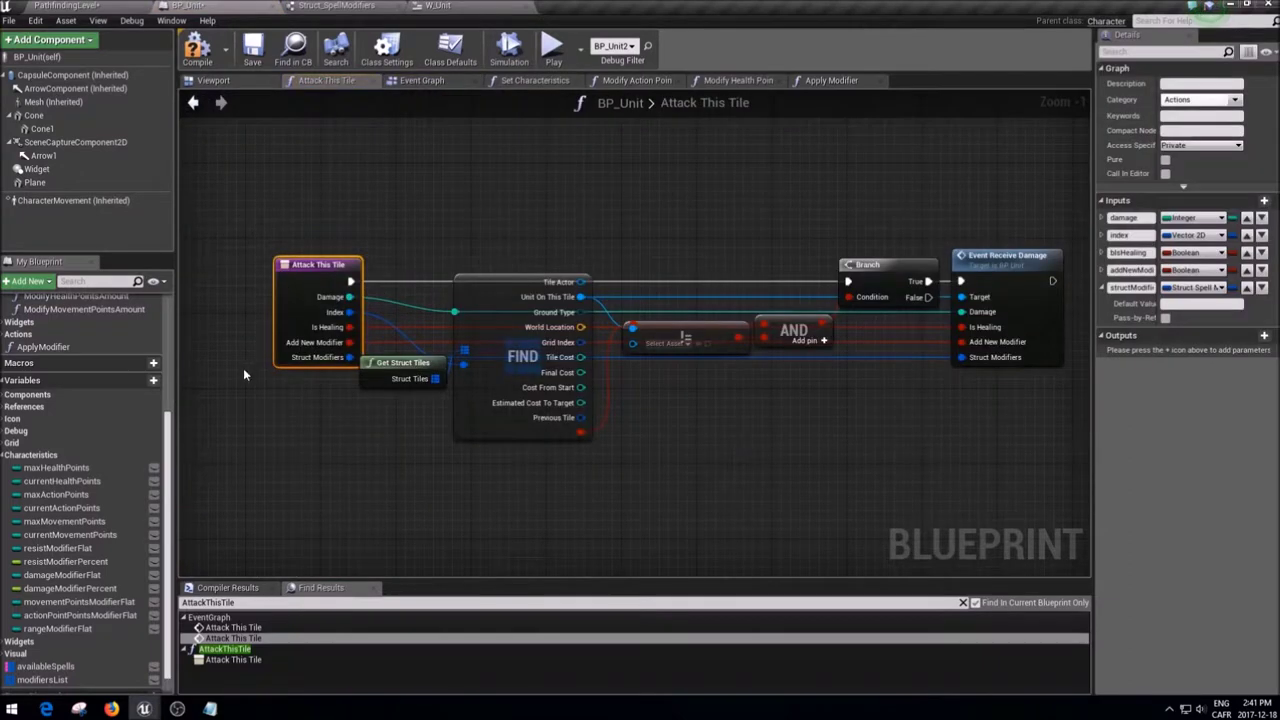
- Nudge the Damage wire's reroute knot left and jump to the ReceiveDamage event definition
{"action": "left_click_drag", "start_coordinate": [454, 313], "coordinate": [398, 314]}
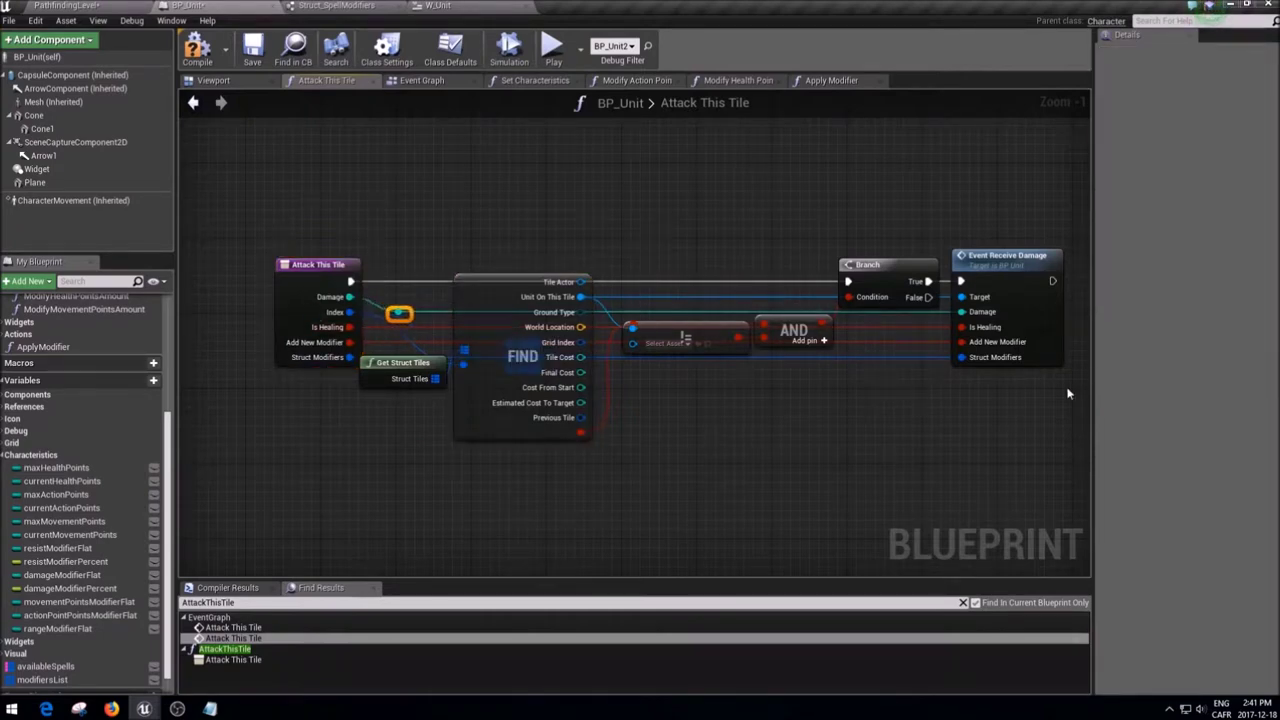
{"action": "right_click_drag", "start_coordinate": [839, 434], "coordinate": [798, 427]}
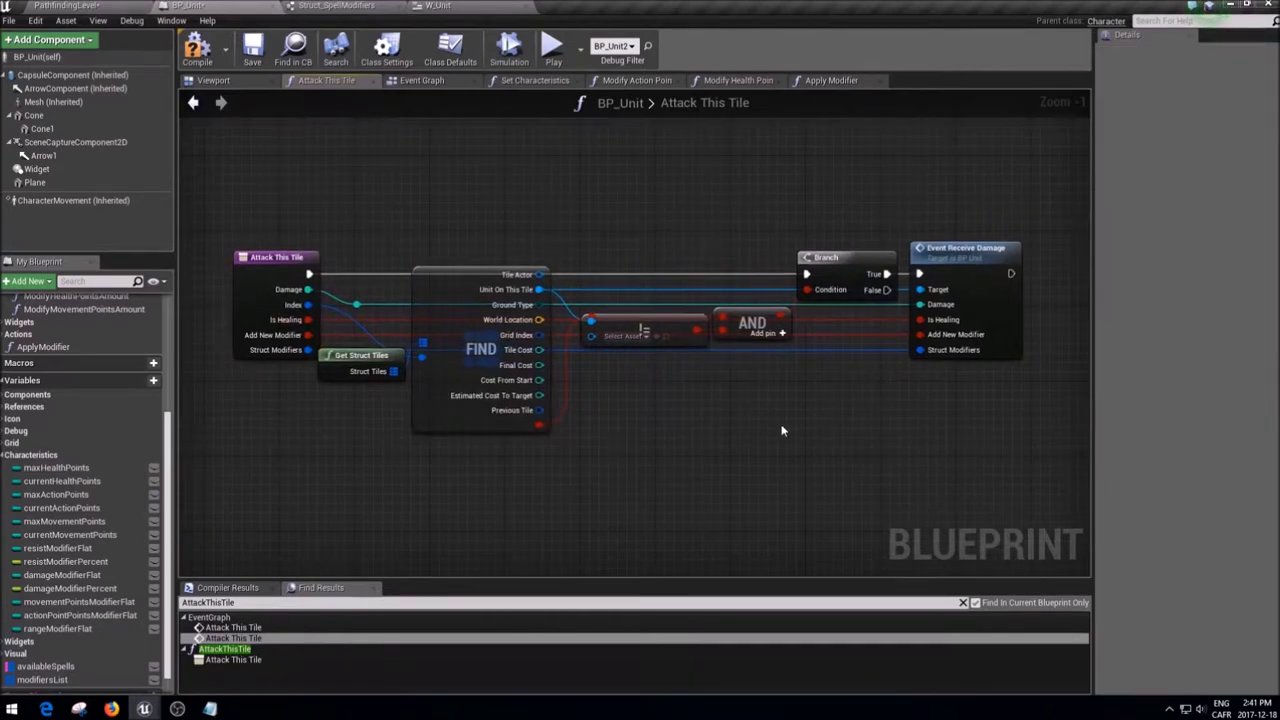
{"action": "left_click", "coordinate": [970, 338]}
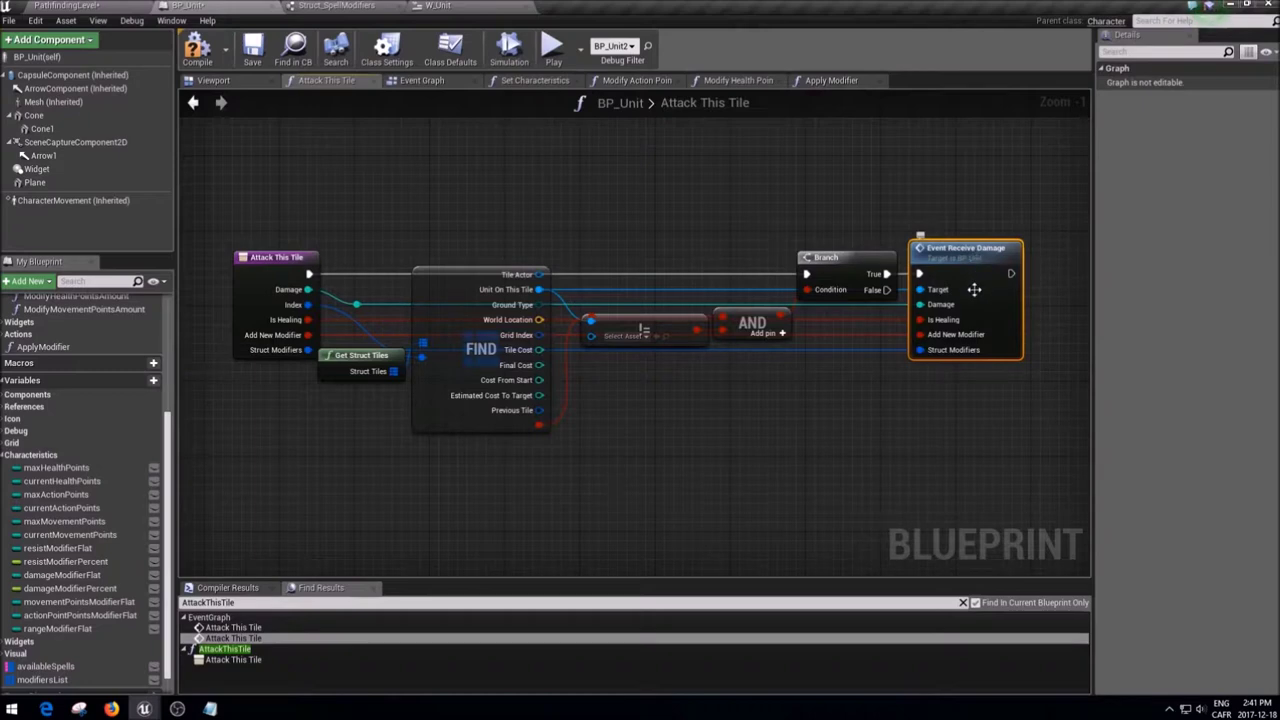
{"action": "double_click", "coordinate": [974, 289]}
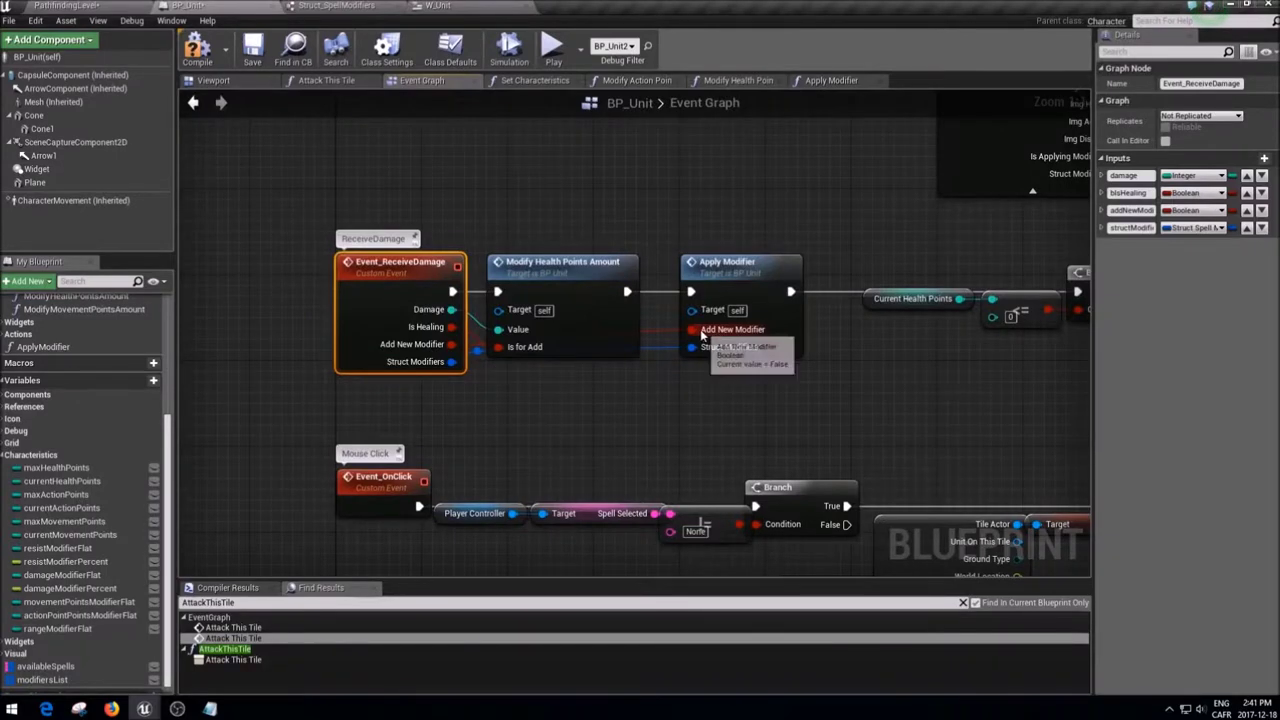
- Put a reroute knot on the ReceiveDamage Struct Modifiers wire and open the Apply Modifier function
{"action": "double_click", "coordinate": [660, 358]}
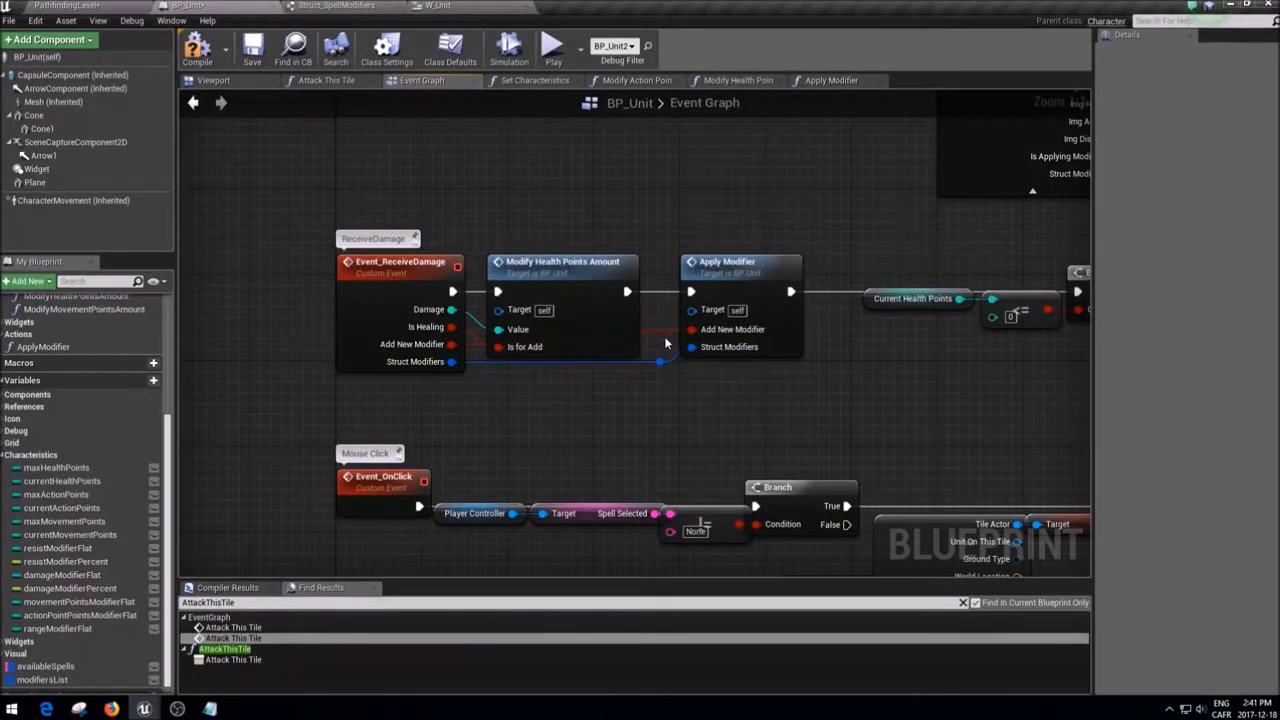
{"action": "right_click_drag", "start_coordinate": [748, 292], "coordinate": [643, 301]}
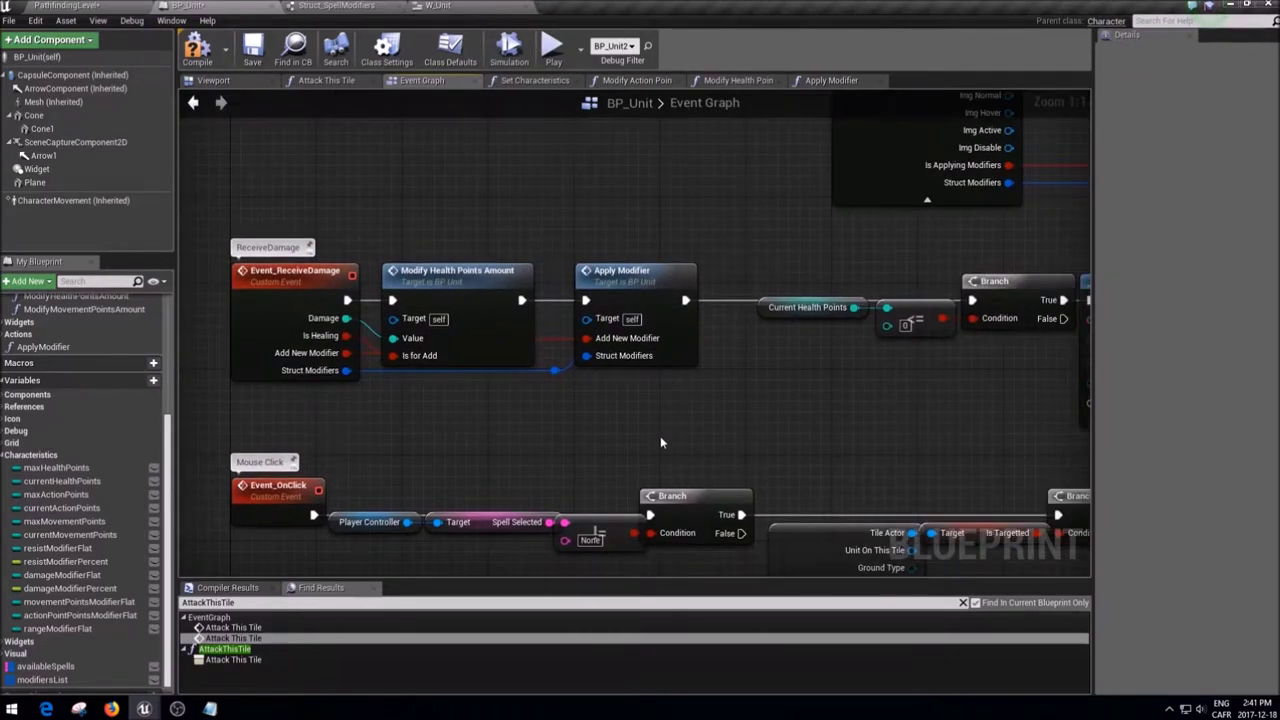
{"action": "double_click", "coordinate": [649, 292]}
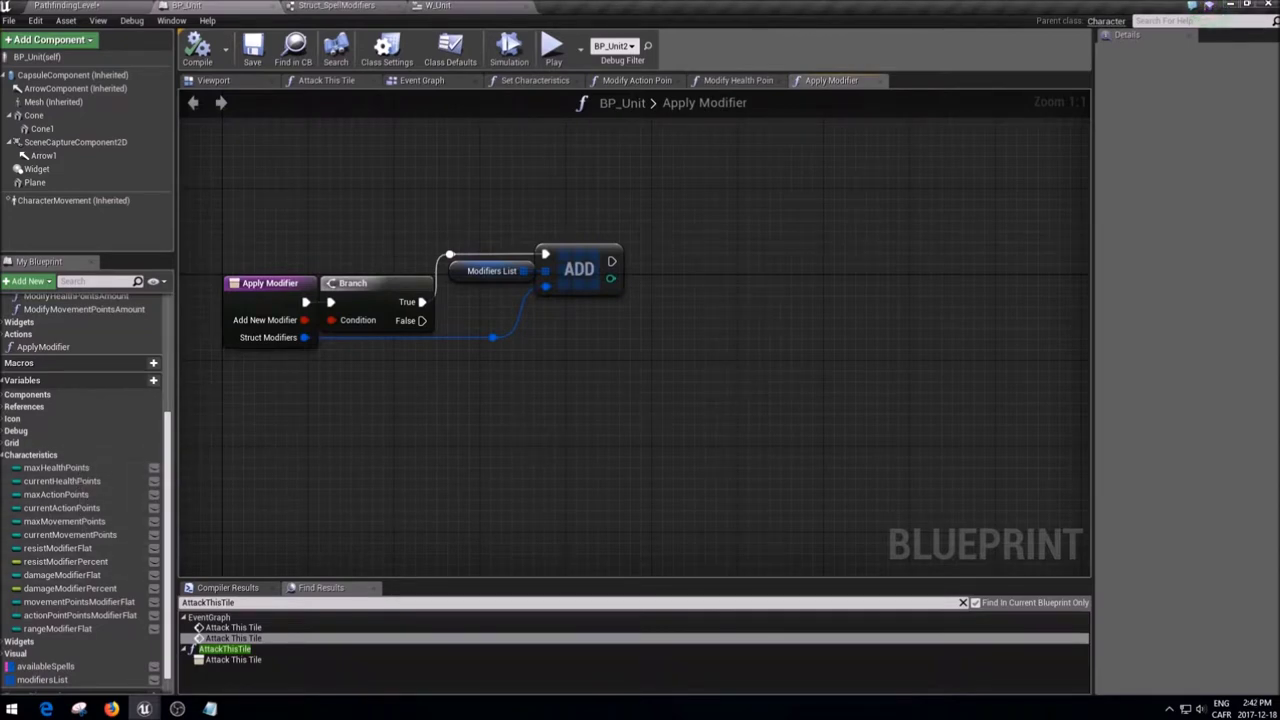
{"action": "scroll", "coordinate": [80, 480], "scroll_direction": "down", "scroll_amount": 1}
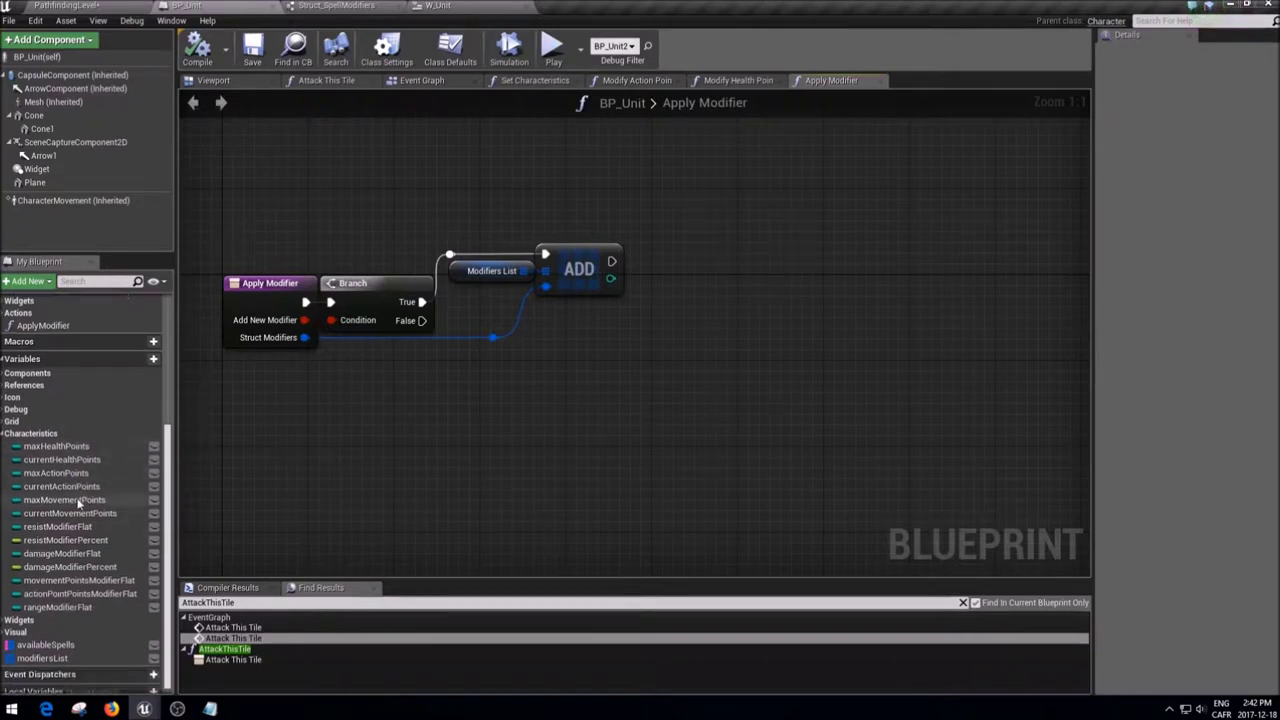
- Place SET nodes for Resist, Damage and Action Point modifier variables in Apply Modifier
{"action": "left_click", "coordinate": [70, 507]}
{"action": "left_click", "coordinate": [58, 521]}
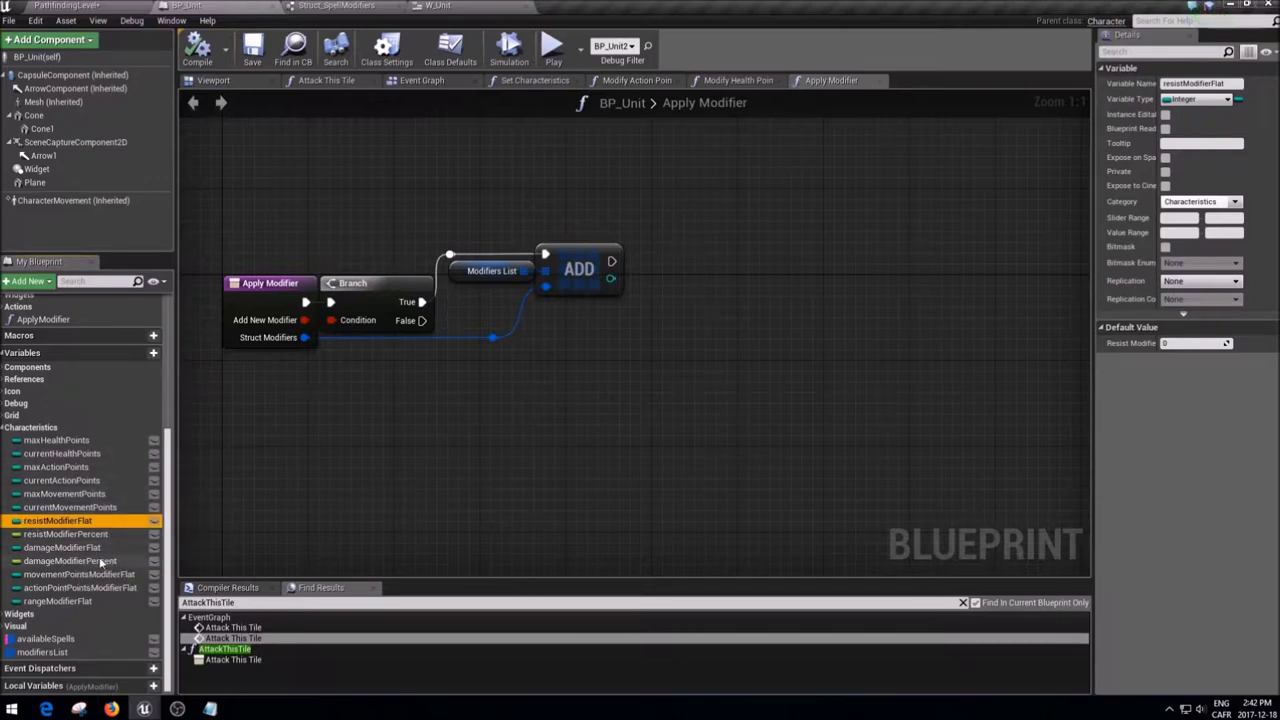
{"action": "left_click_drag", "start_coordinate": [60, 521], "coordinate": [638, 371], "text": "ctrl"}
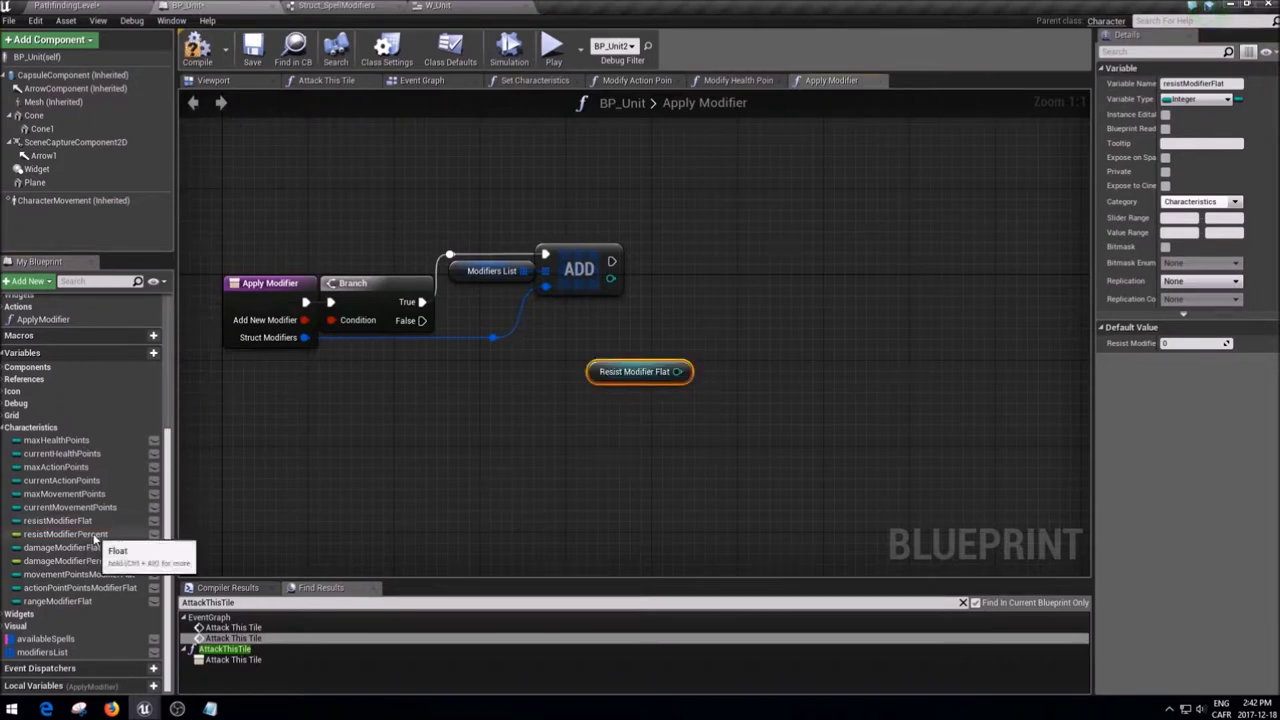
{"action": "key", "text": "ctrl+z"}
{"action": "left_click_drag", "start_coordinate": [60, 521], "coordinate": [651, 425], "text": "alt"}
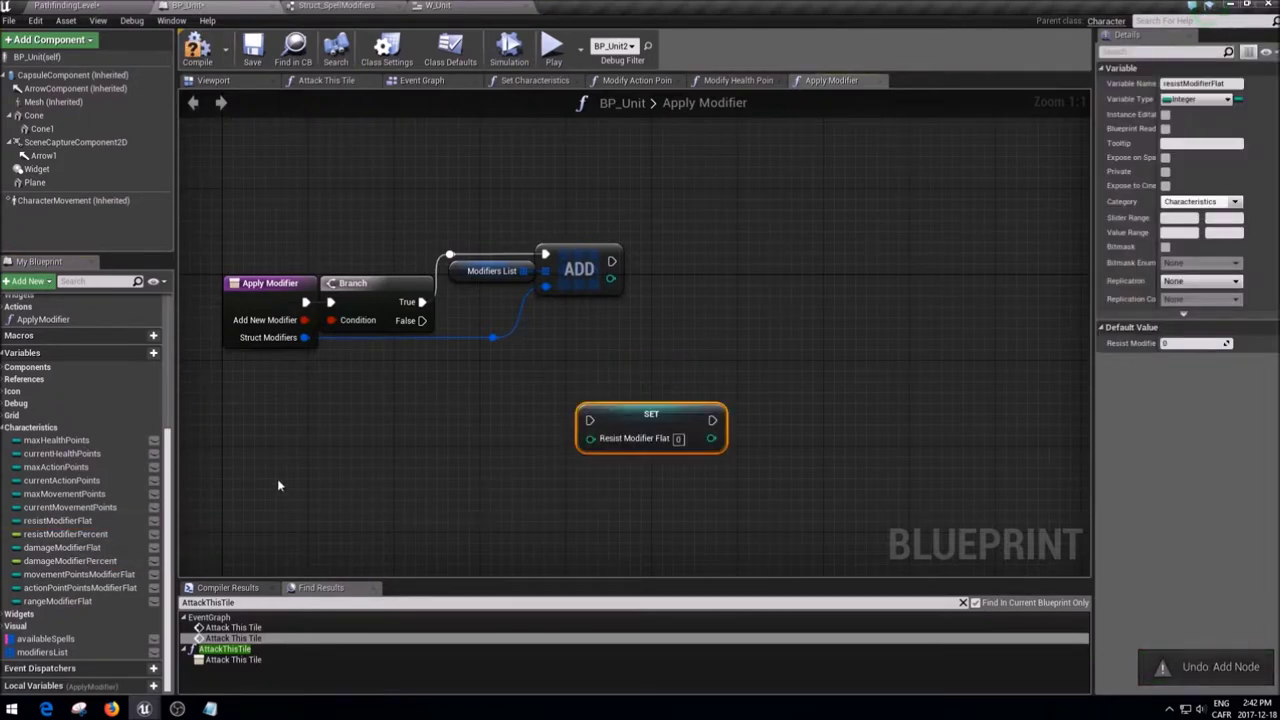
{"action": "left_click_drag", "start_coordinate": [72, 533], "coordinate": [382, 470], "text": "alt"}
{"action": "left_click_drag", "start_coordinate": [60, 547], "coordinate": [548, 545], "text": "alt"}
{"action": "mouse_move", "coordinate": [72, 561]}
{"action": "left_mouse_down", "text": "alt"}
{"action": "mouse_move", "coordinate": [700, 520]}
{"action": "mouse_move", "coordinate": [978, 472]}
{"action": "left_mouse_up", "text": "alt"}
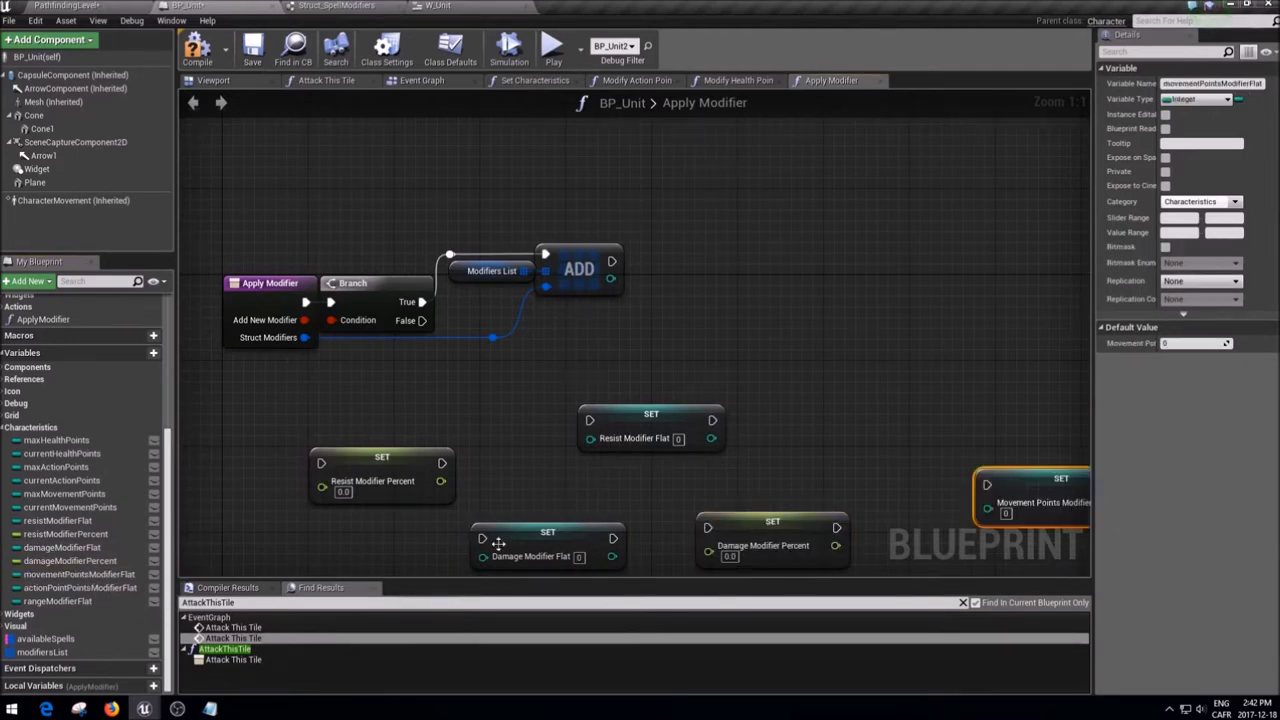
{"action": "left_click_drag", "start_coordinate": [80, 587], "coordinate": [970, 400], "text": "alt"}
- Add a Range Modifier Flat setter and chain all SET nodes in one execution row
{"action": "right_click_drag", "start_coordinate": [700, 300], "coordinate": [676, 234]}
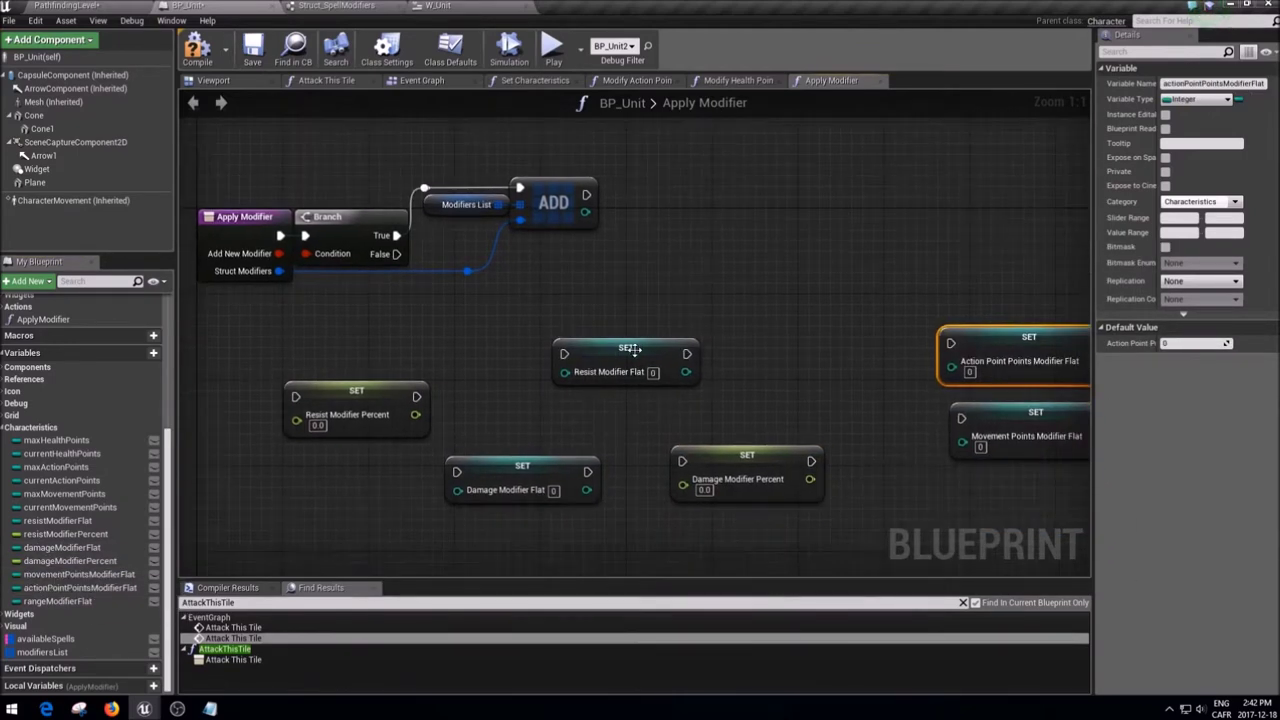
{"action": "left_click_drag", "start_coordinate": [627, 347], "coordinate": [189, 401]}
{"action": "left_click_drag", "start_coordinate": [247, 407], "coordinate": [300, 400]}
{"action": "left_click_drag", "start_coordinate": [522, 465], "coordinate": [497, 400]}
{"action": "left_click_drag", "start_coordinate": [747, 455], "coordinate": [669, 400]}
{"action": "left_click_drag", "start_coordinate": [1030, 411], "coordinate": [857, 400]}
{"action": "left_click_drag", "start_coordinate": [1029, 336], "coordinate": [1020, 400]}
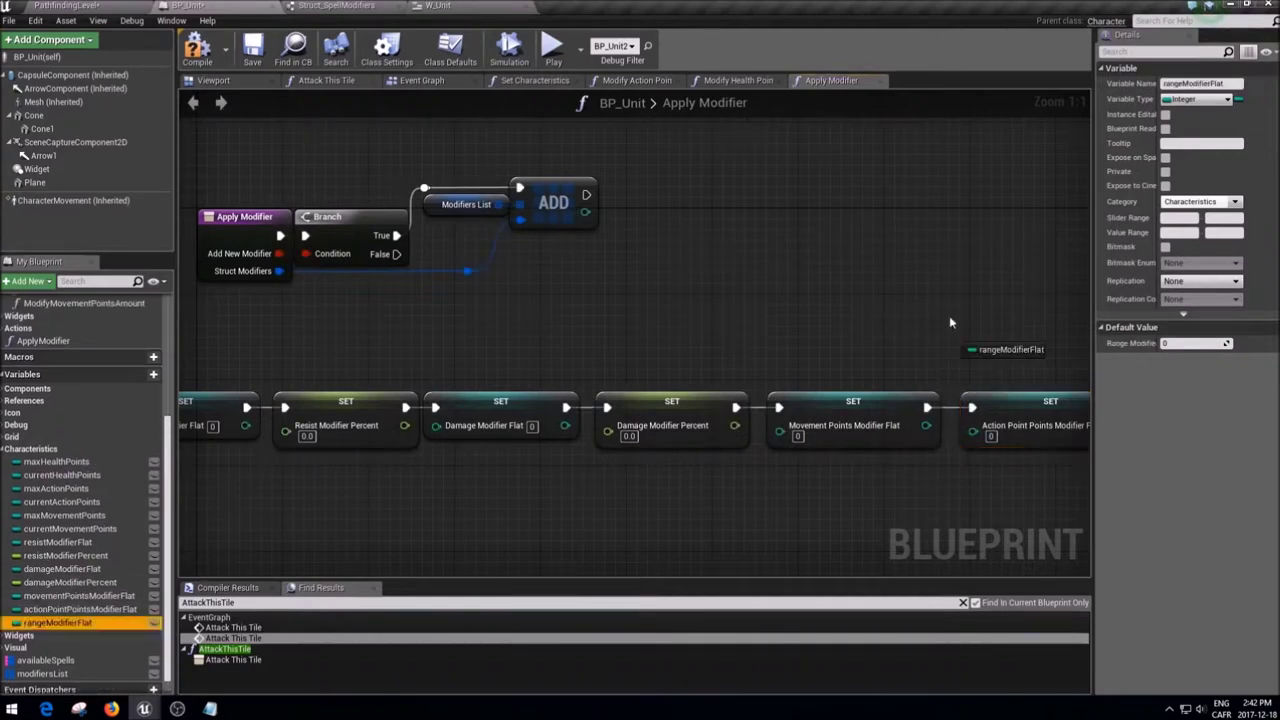
{"action": "right_click_drag", "start_coordinate": [700, 300], "coordinate": [470, 300]}
{"action": "left_click_drag", "start_coordinate": [57, 601], "coordinate": [825, 280], "text": "alt"}
- Set Resist Modifier Percent and Damage Modifier Percent to 1
{"action": "right_click_drag", "start_coordinate": [626, 358], "coordinate": [430, 358]}
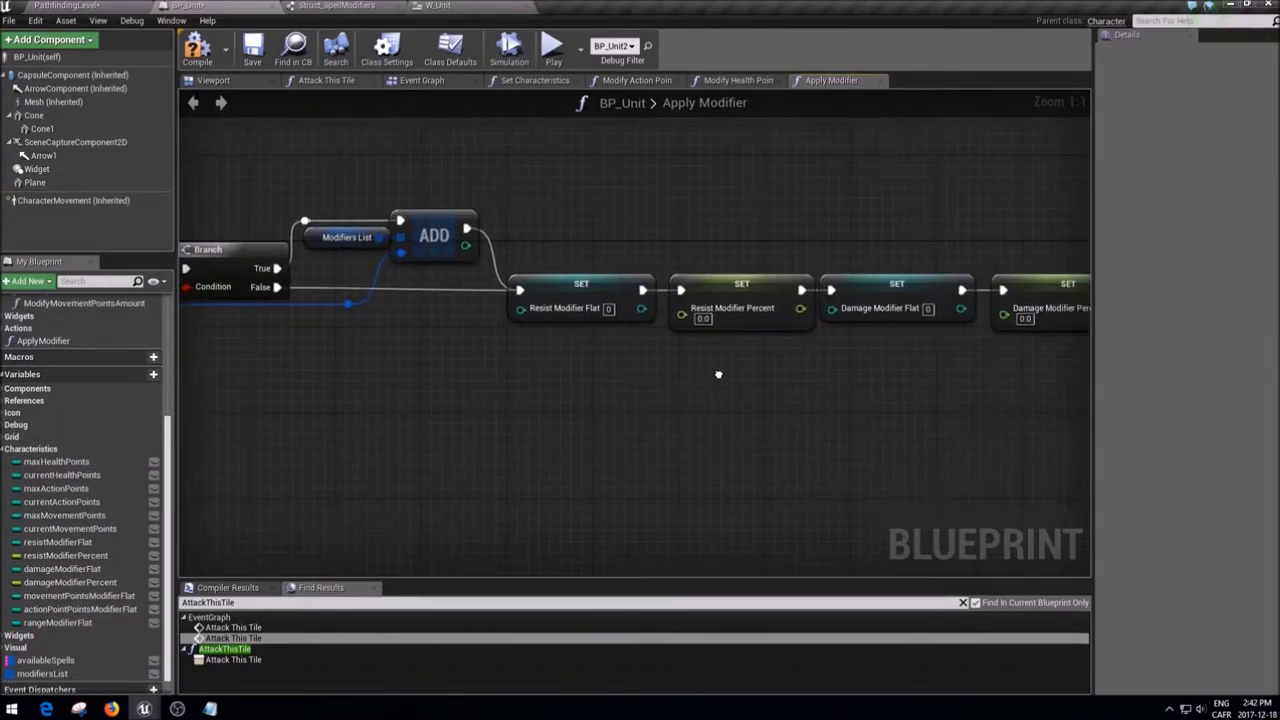
{"action": "left_click", "coordinate": [537, 300]}
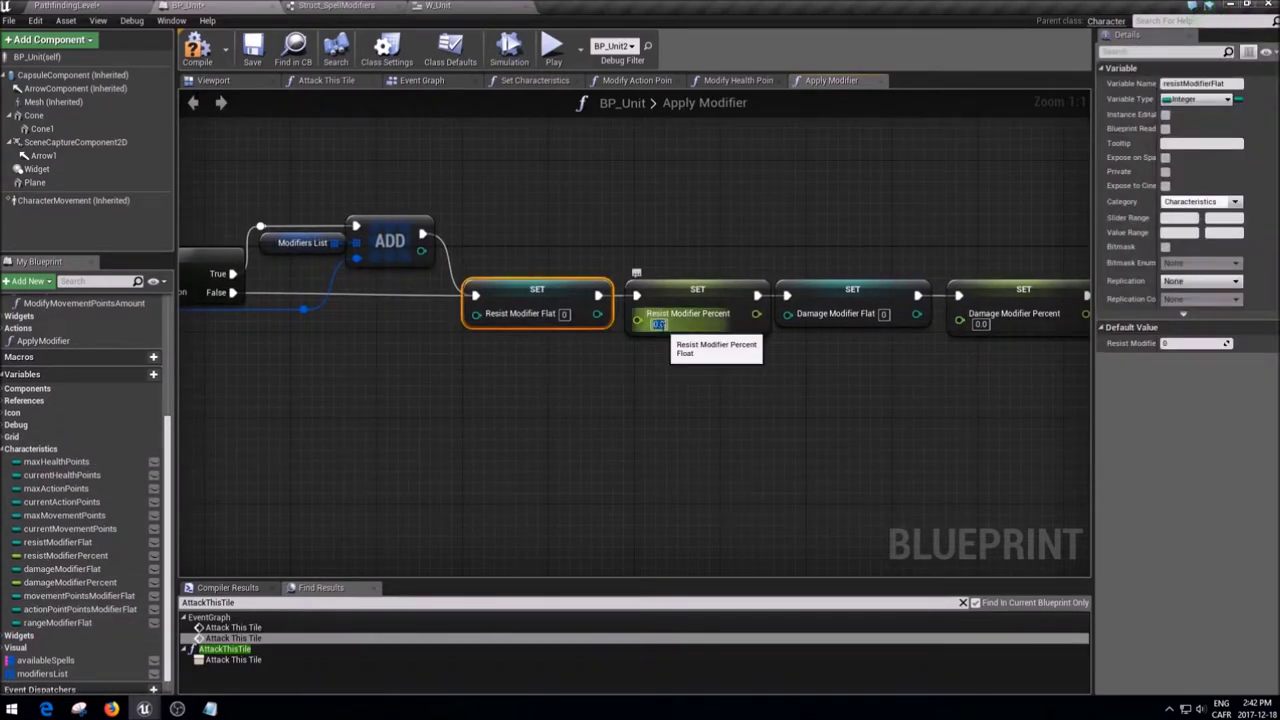
{"action": "mouse_move", "coordinate": [693, 375]}
{"action": "right_mouse_down"}
{"action": "mouse_move", "coordinate": [418, 355]}
{"action": "mouse_move", "coordinate": [335, 331]}
{"action": "right_mouse_up"}
{"action": "left_click", "coordinate": [383, 303]}
{"action": "type", "text": "1"}
{"action": "left_click", "coordinate": [557, 289]}
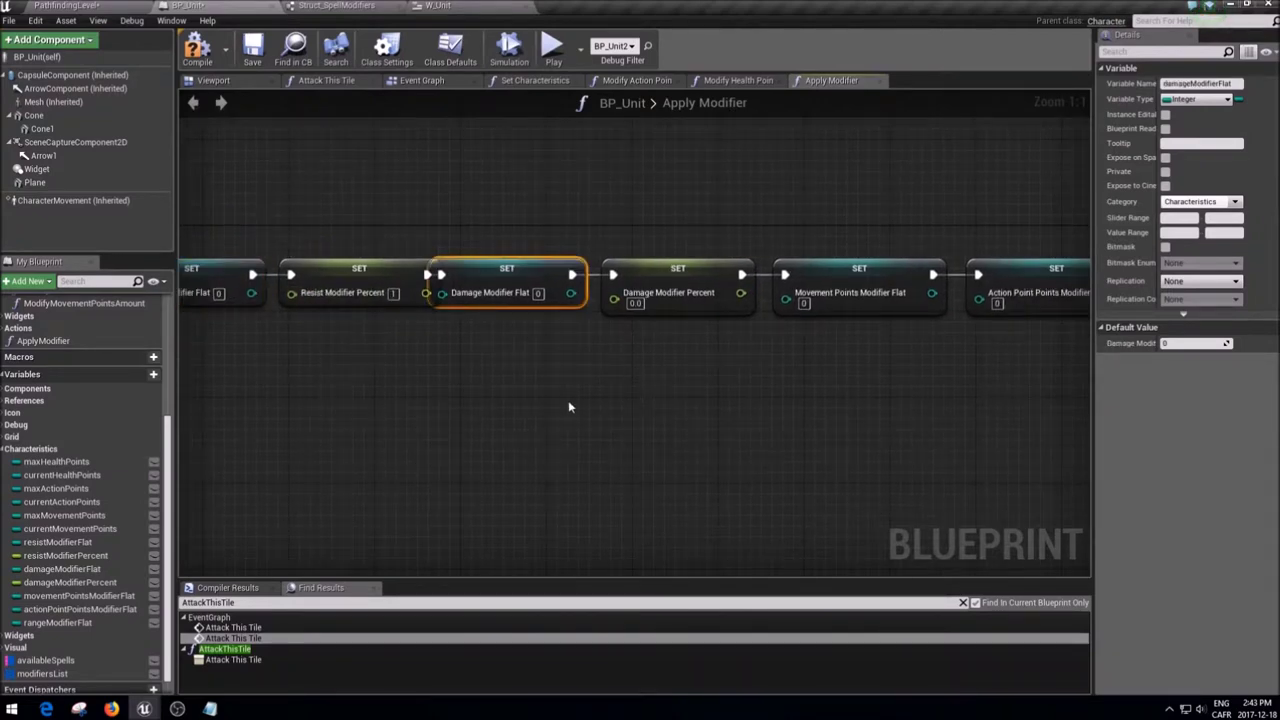
{"action": "left_click", "coordinate": [663, 296]}
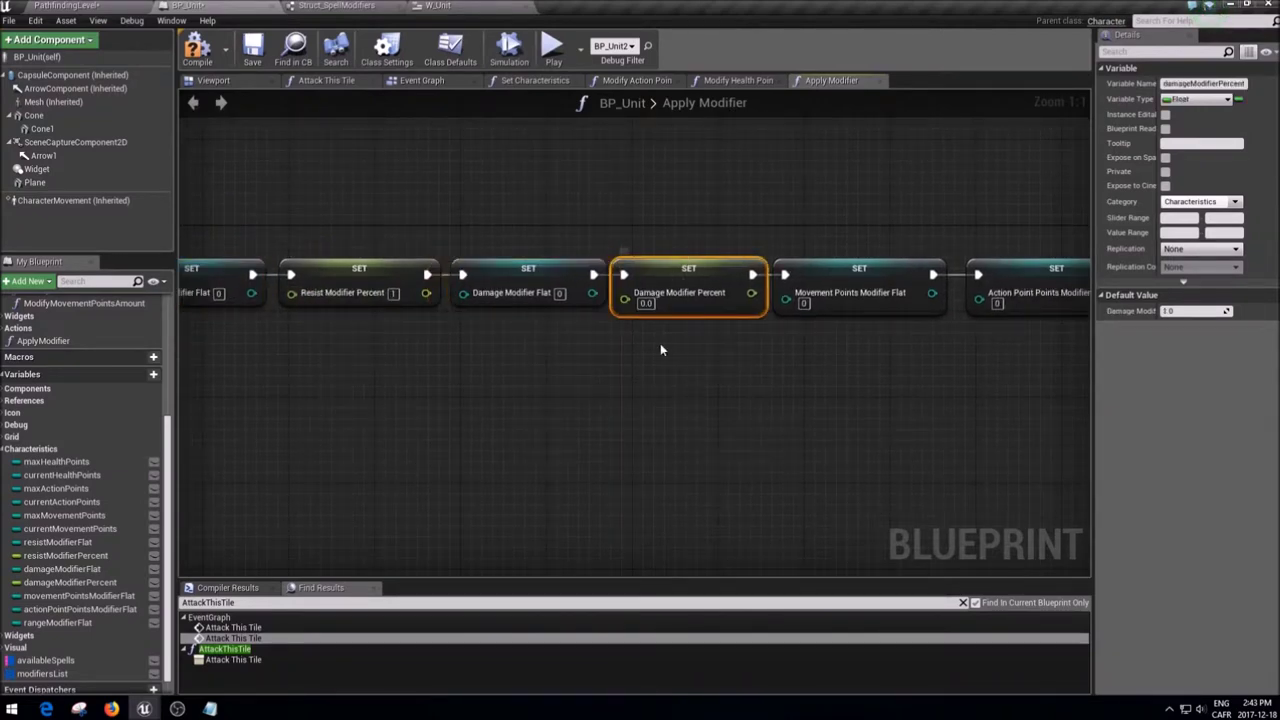
{"action": "left_click", "coordinate": [657, 303]}
{"action": "type", "text": "1"}
{"action": "left_click", "coordinate": [971, 400]}
{"action": "right_click_drag", "start_coordinate": [971, 400], "coordinate": [465, 393]}
{"action": "left_click", "coordinate": [470, 292]}
{"action": "left_click_drag", "start_coordinate": [993, 441], "coordinate": [580, 232]}
{"action": "left_click", "coordinate": [932, 459]}
{"action": "scroll", "coordinate": [529, 457], "scroll_direction": "down", "scroll_amount": 5}
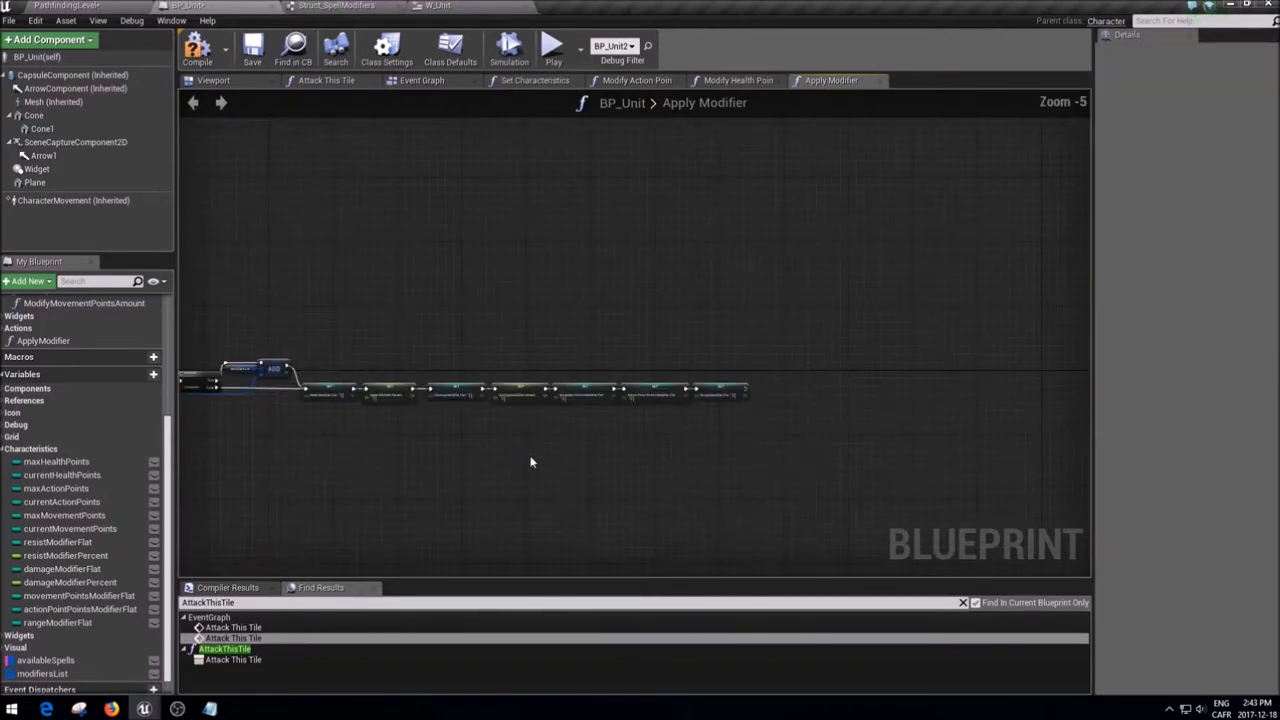
- Make room beside the setter chain and add a ForEachLoop over a Modifiers List getter
{"action": "left_click_drag", "start_coordinate": [505, 425], "coordinate": [1036, 341]}
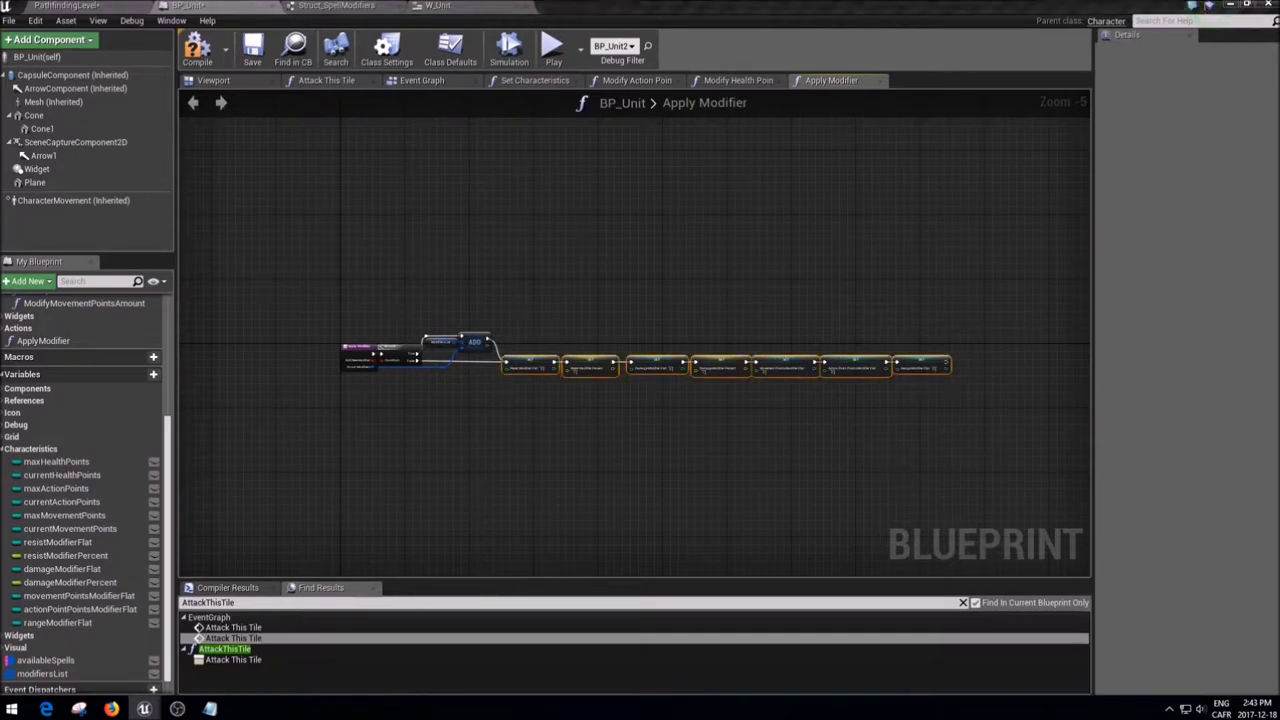
{"action": "right_click_drag", "start_coordinate": [813, 485], "coordinate": [423, 440]}
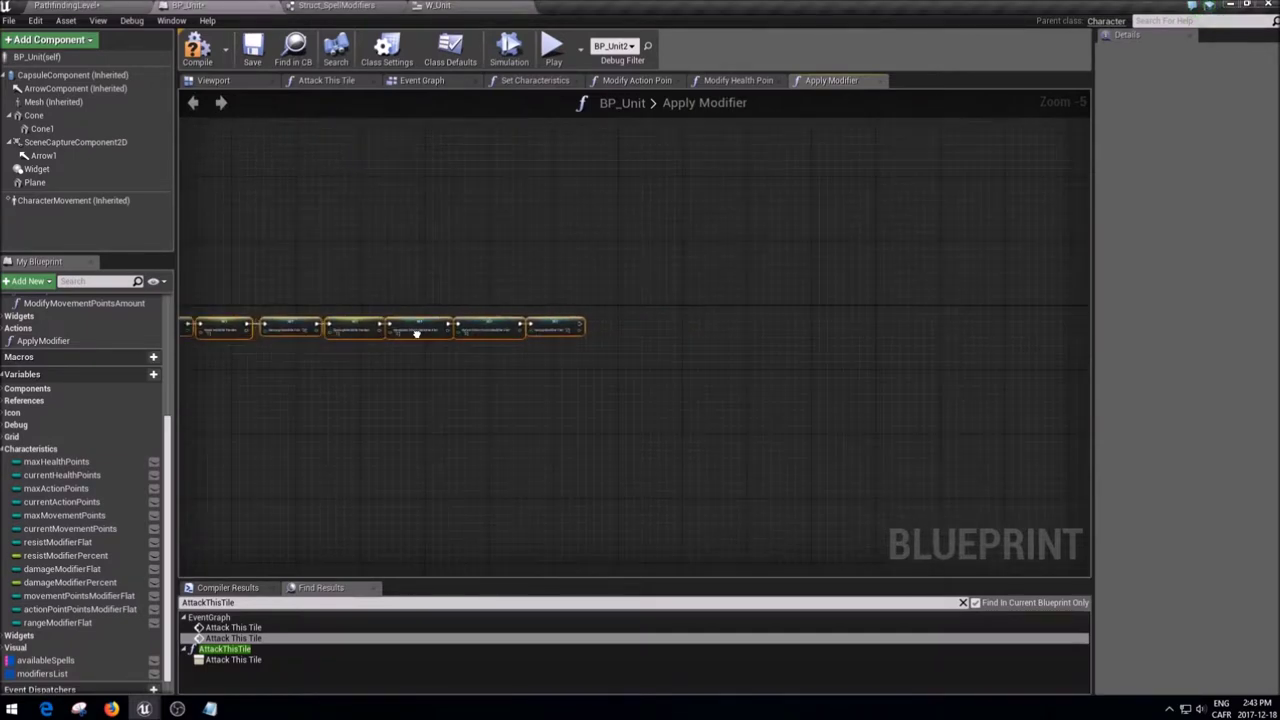
{"action": "left_click_drag", "start_coordinate": [42, 673], "coordinate": [610, 323]}
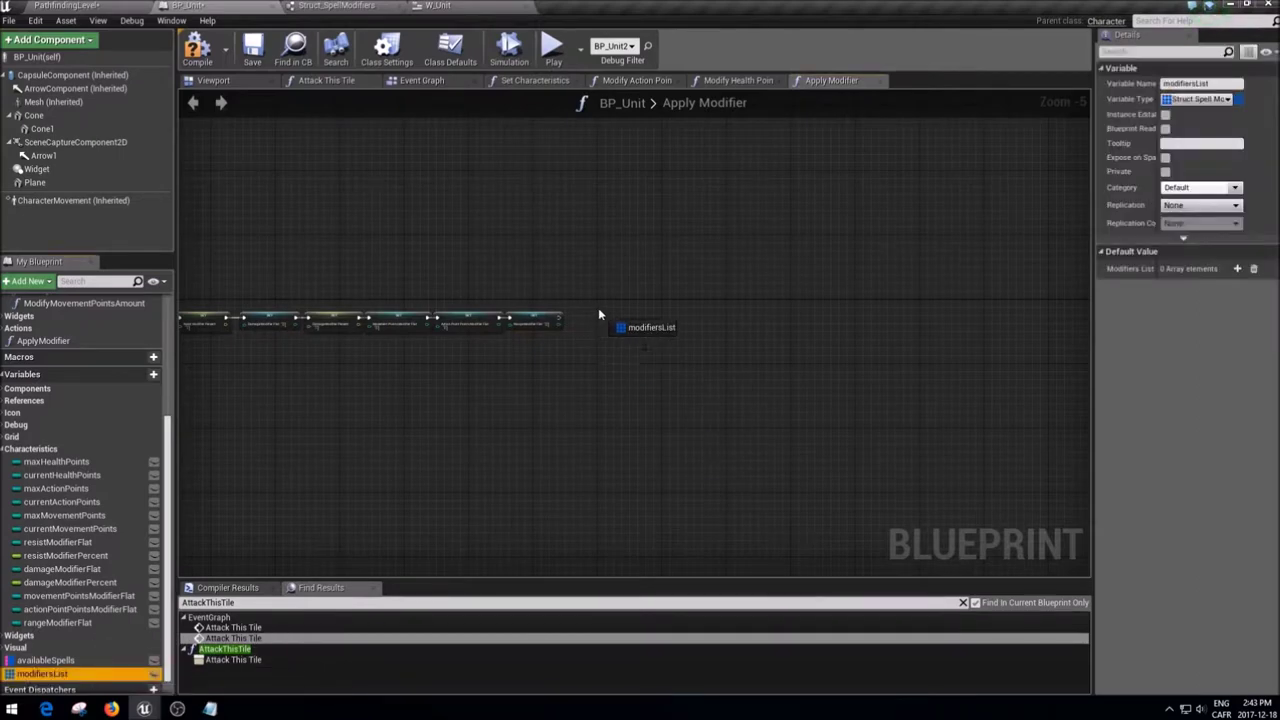
{"action": "left_click", "coordinate": [614, 328]}
{"action": "scroll", "coordinate": [629, 292], "scroll_direction": "up", "scroll_amount": 4}
{"action": "left_click_drag", "start_coordinate": [629, 292], "coordinate": [694, 301]}
{"action": "type", "text": "for each"}
{"action": "key", "text": "Return"}
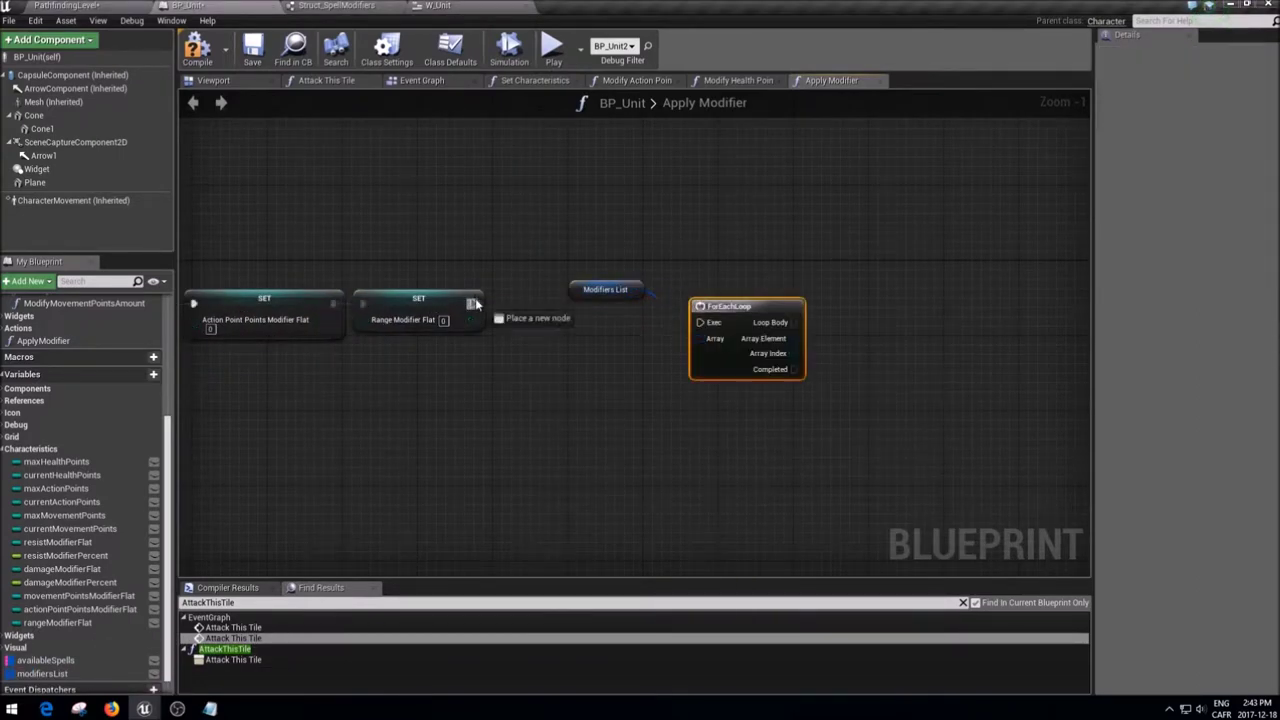
- Run the ForEachLoop after SET Range Modifier Flat and straighten its array connection
{"action": "mouse_move", "coordinate": [476, 304]}
{"action": "left_mouse_down"}
{"action": "mouse_move", "coordinate": [700, 322]}
{"action": "mouse_move", "coordinate": [712, 287]}
{"action": "left_mouse_up"}
{"action": "right_click", "coordinate": [697, 319]}
{"action": "left_click", "coordinate": [750, 381]}
{"action": "left_click", "coordinate": [740, 288], "text": "shift"}
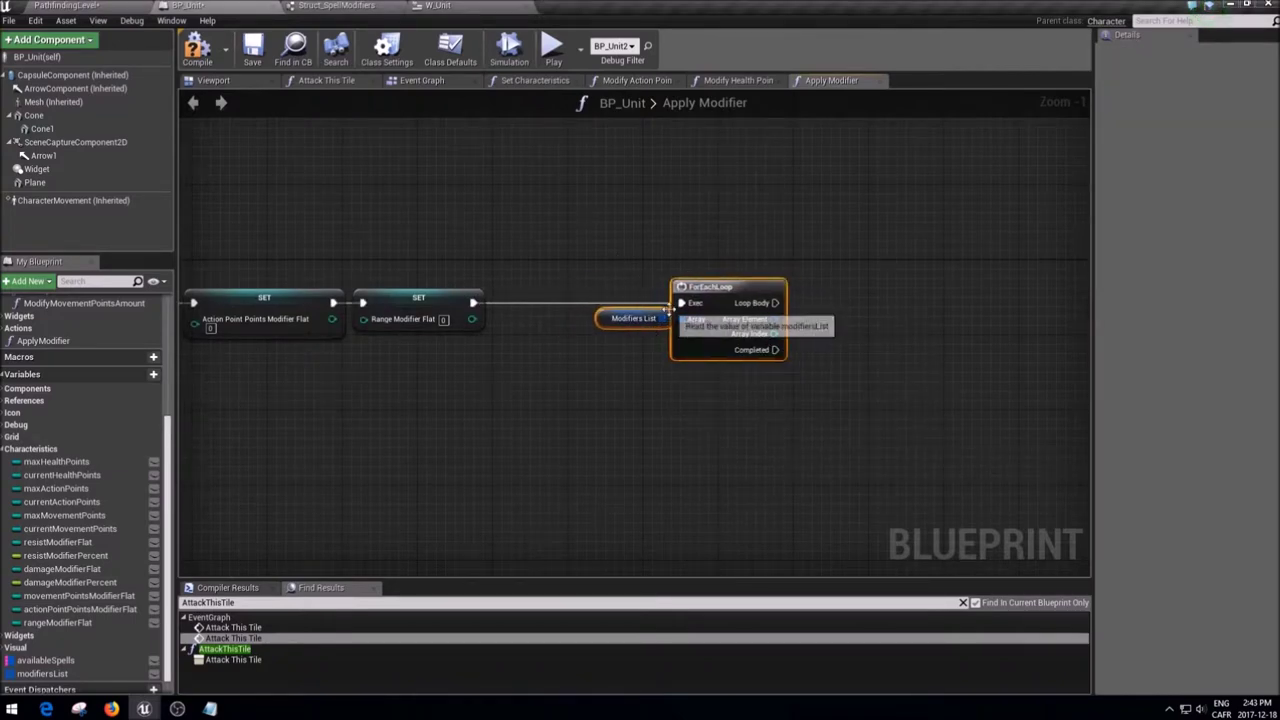
{"action": "left_click_drag", "start_coordinate": [740, 288], "coordinate": [701, 288]}
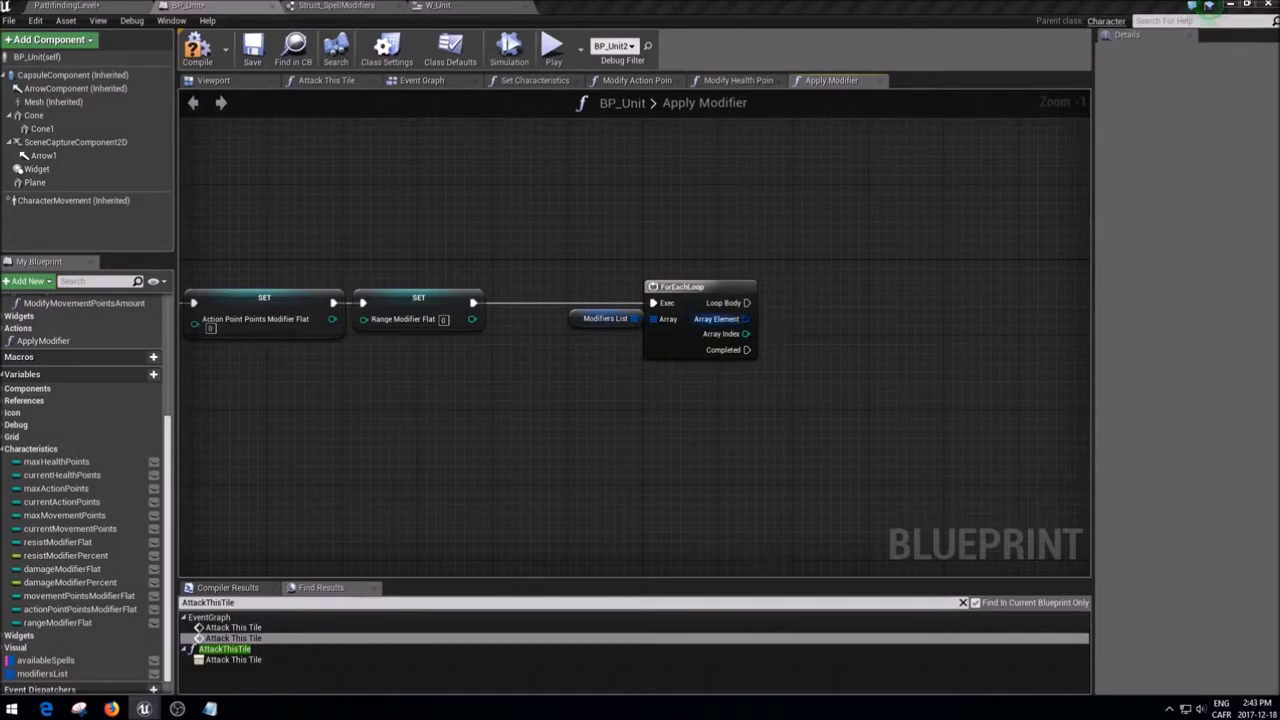
- Break each Array Element into Struct_SpellModifiers and expand all its fields
{"action": "left_click_drag", "start_coordinate": [745, 319], "coordinate": [767, 328]}
{"action": "type", "text": "break"}
{"action": "key", "text": "Return"}
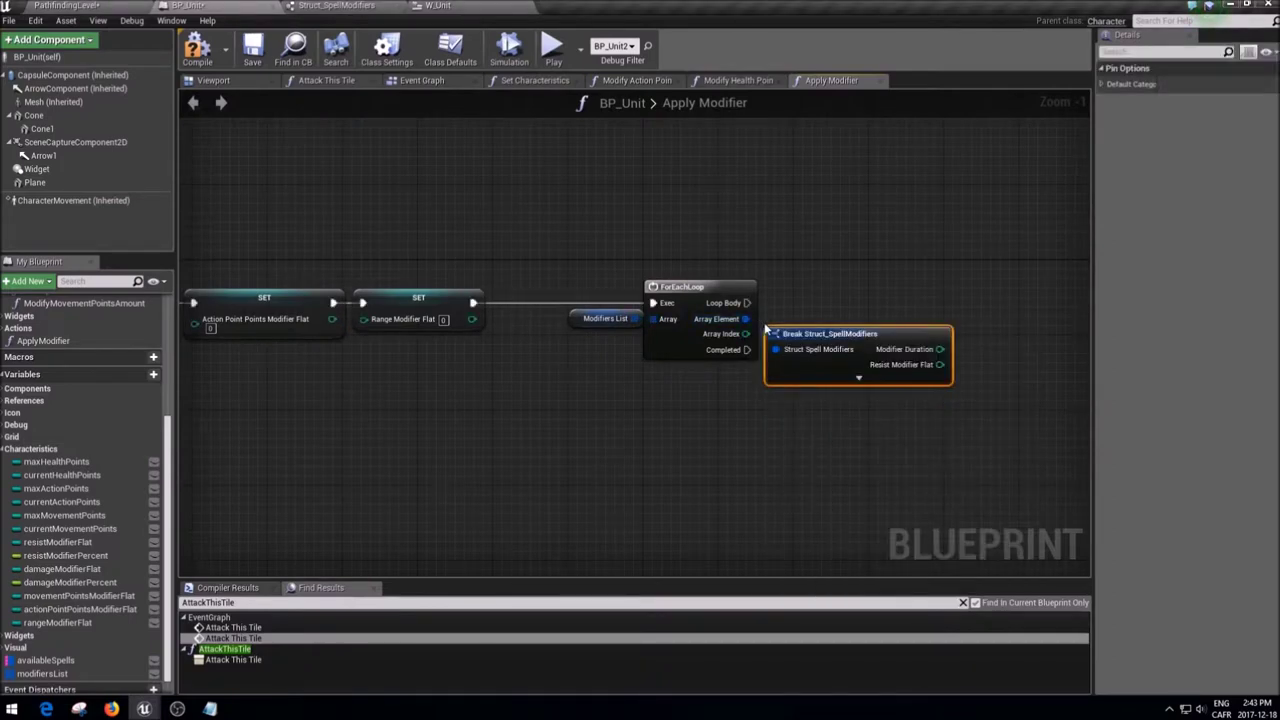
{"action": "left_click", "coordinate": [858, 377]}
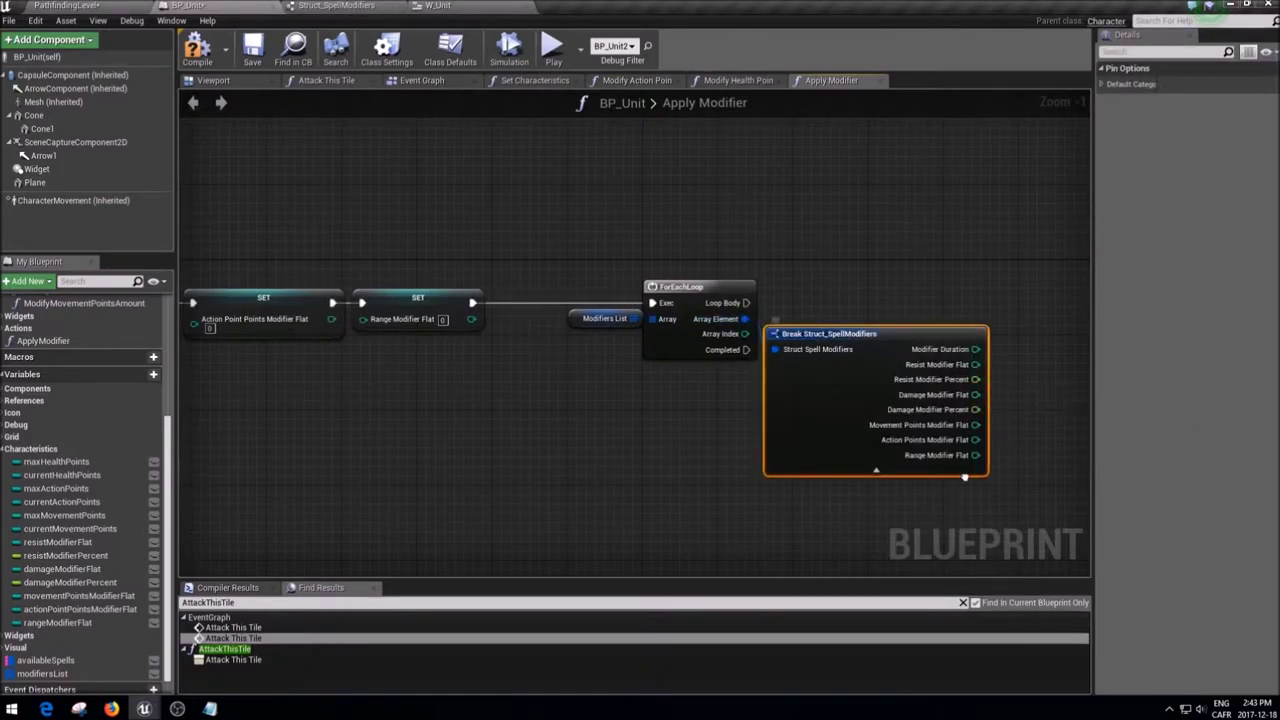
{"action": "right_click_drag", "start_coordinate": [858, 377], "coordinate": [603, 449]}
{"action": "scroll", "coordinate": [603, 449], "scroll_direction": "down", "scroll_amount": 1}
{"action": "scroll", "coordinate": [603, 449], "scroll_direction": "up", "scroll_amount": 1}
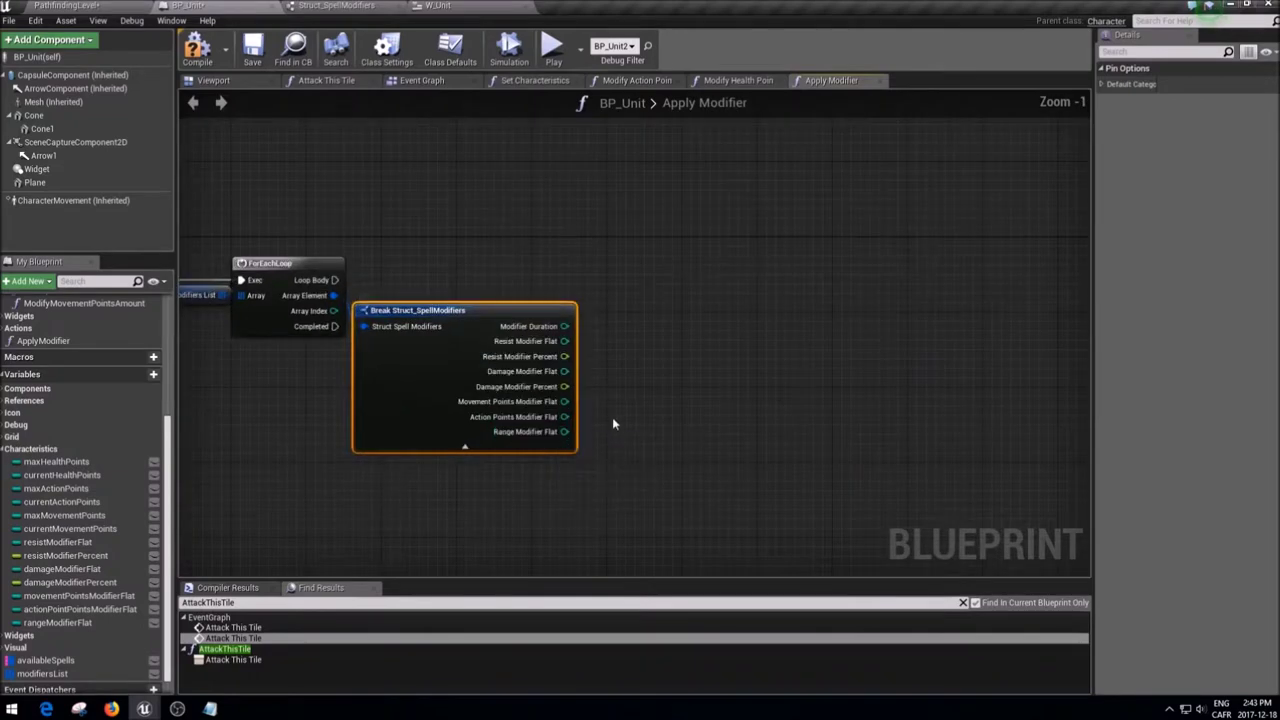
{"action": "left_click", "coordinate": [617, 475]}
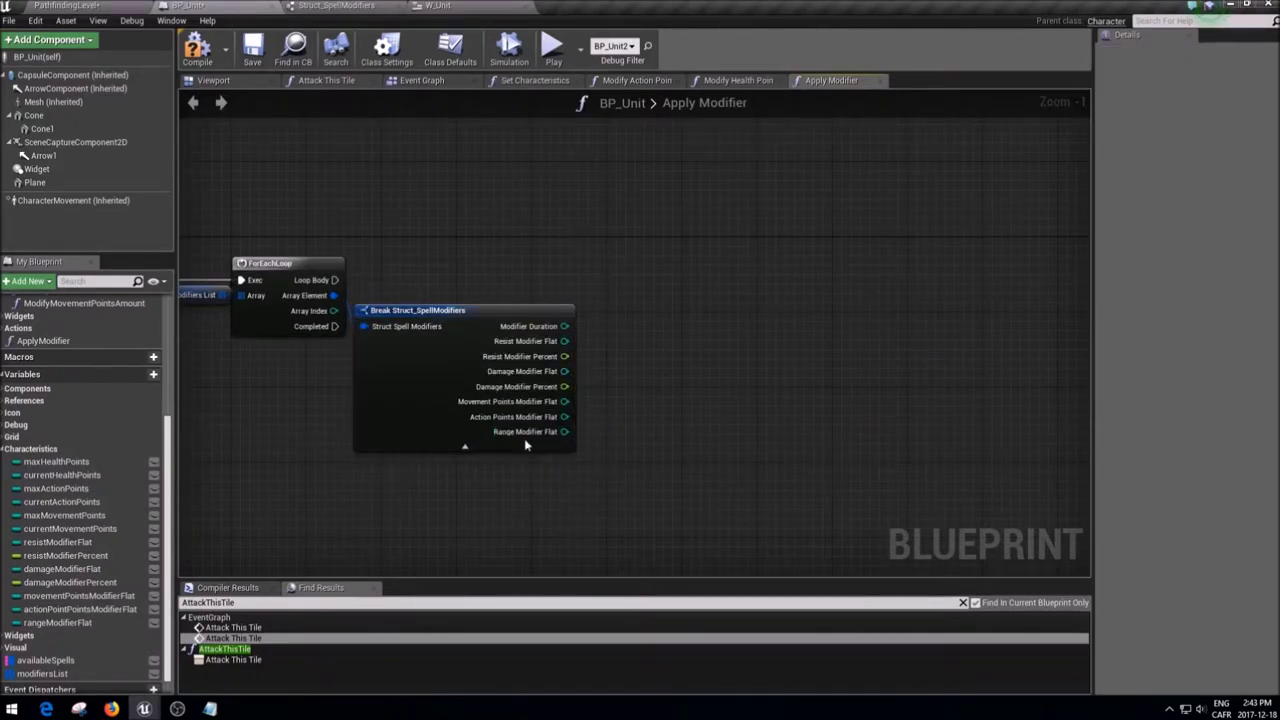
- Move the setter chain right of the loop and wire Loop Body into its first SET
{"action": "scroll", "coordinate": [525, 445], "scroll_direction": "down", "scroll_amount": 3}
{"action": "right_click_drag", "start_coordinate": [366, 337], "coordinate": [749, 323]}
{"action": "scroll", "coordinate": [798, 347], "scroll_direction": "down", "scroll_amount": 3}
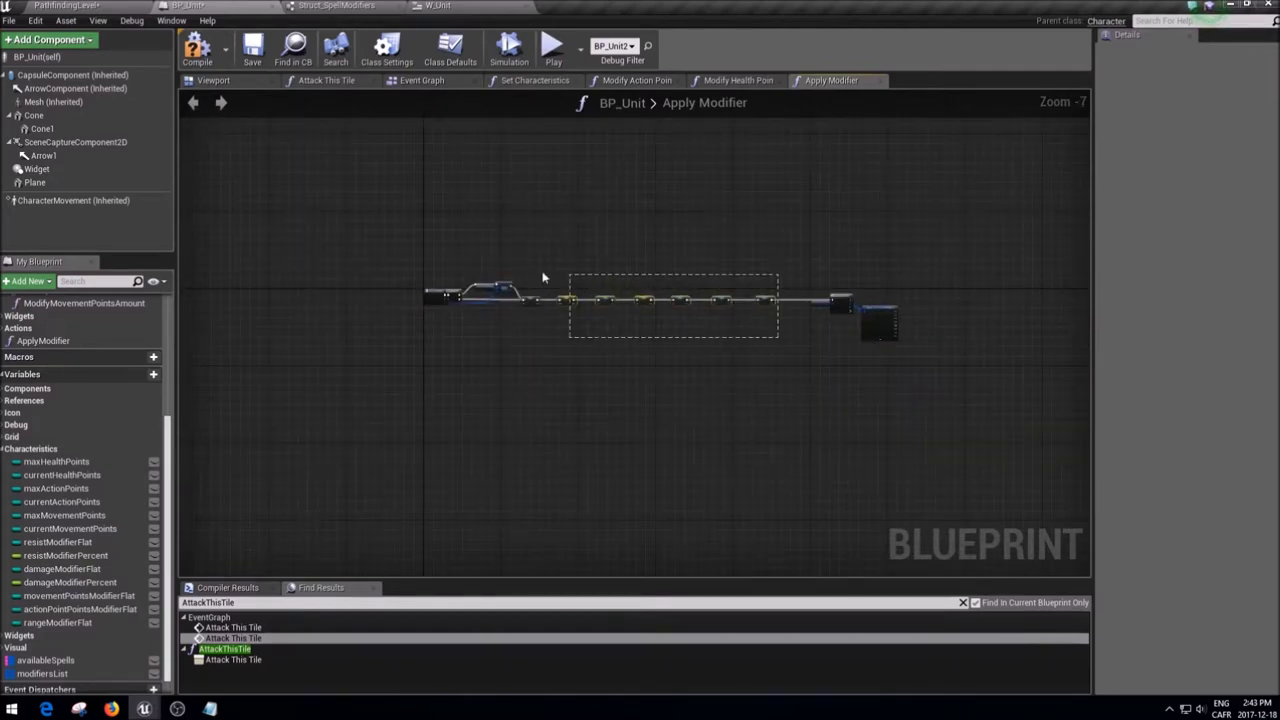
{"action": "left_click_drag", "start_coordinate": [524, 288], "coordinate": [524, 286]}
{"action": "scroll", "coordinate": [663, 320], "scroll_direction": "up", "scroll_amount": 2}
{"action": "right_click_drag", "start_coordinate": [871, 360], "coordinate": [280, 340]}
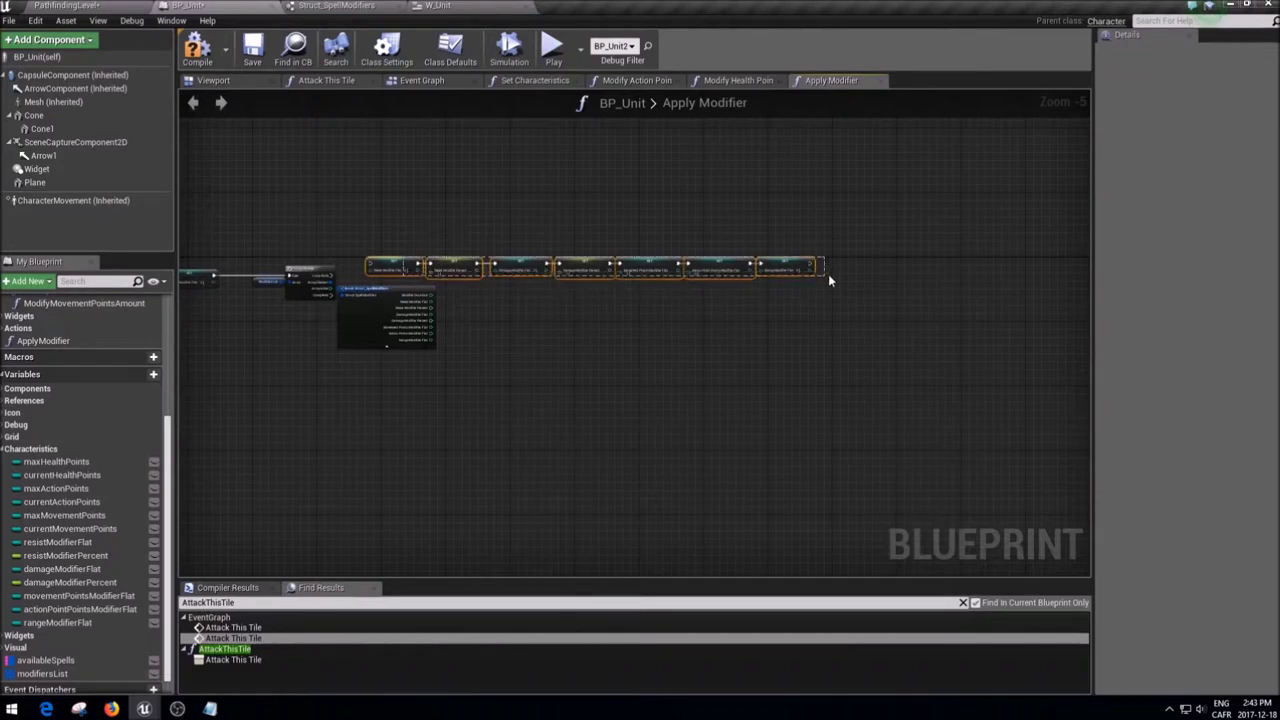
{"action": "scroll", "coordinate": [500, 310], "scroll_direction": "up", "scroll_amount": 2}
{"action": "left_click_drag", "start_coordinate": [308, 236], "coordinate": [538, 272]}
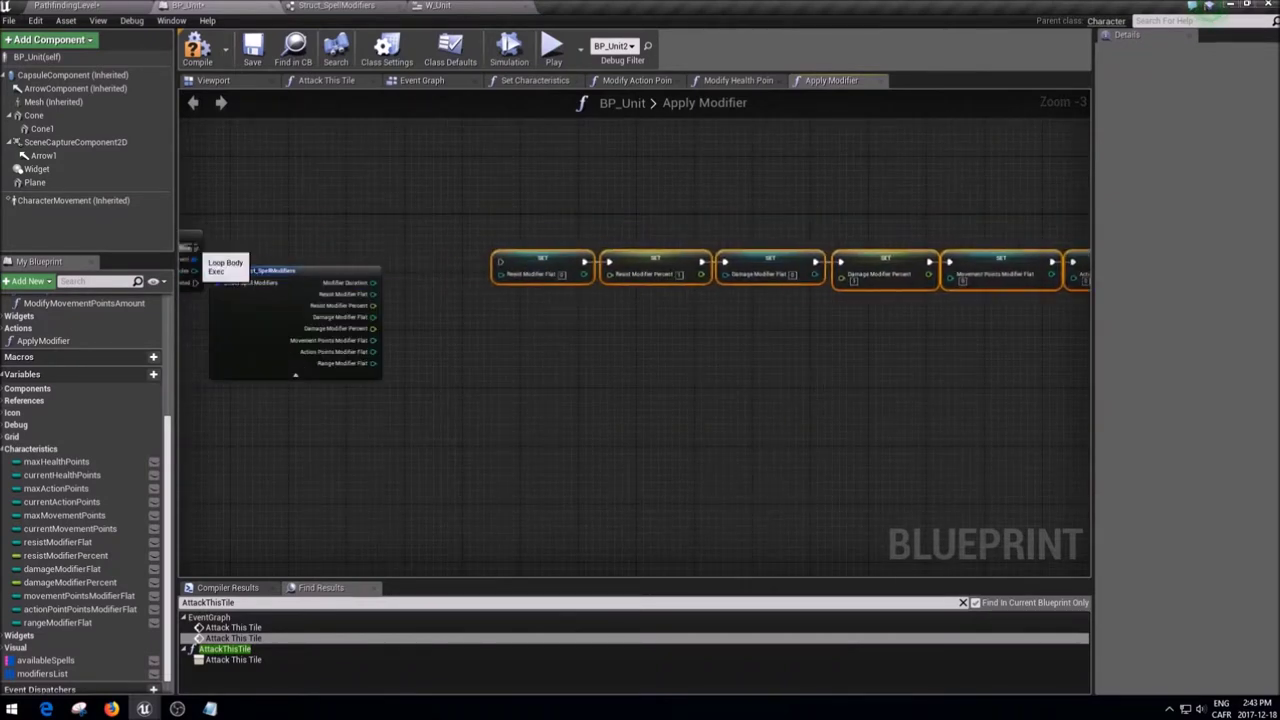
{"action": "left_click_drag", "start_coordinate": [196, 247], "coordinate": [531, 262]}
{"action": "left_click_drag", "start_coordinate": [612, 264], "coordinate": [547, 250]}
{"action": "left_click", "coordinate": [529, 322]}
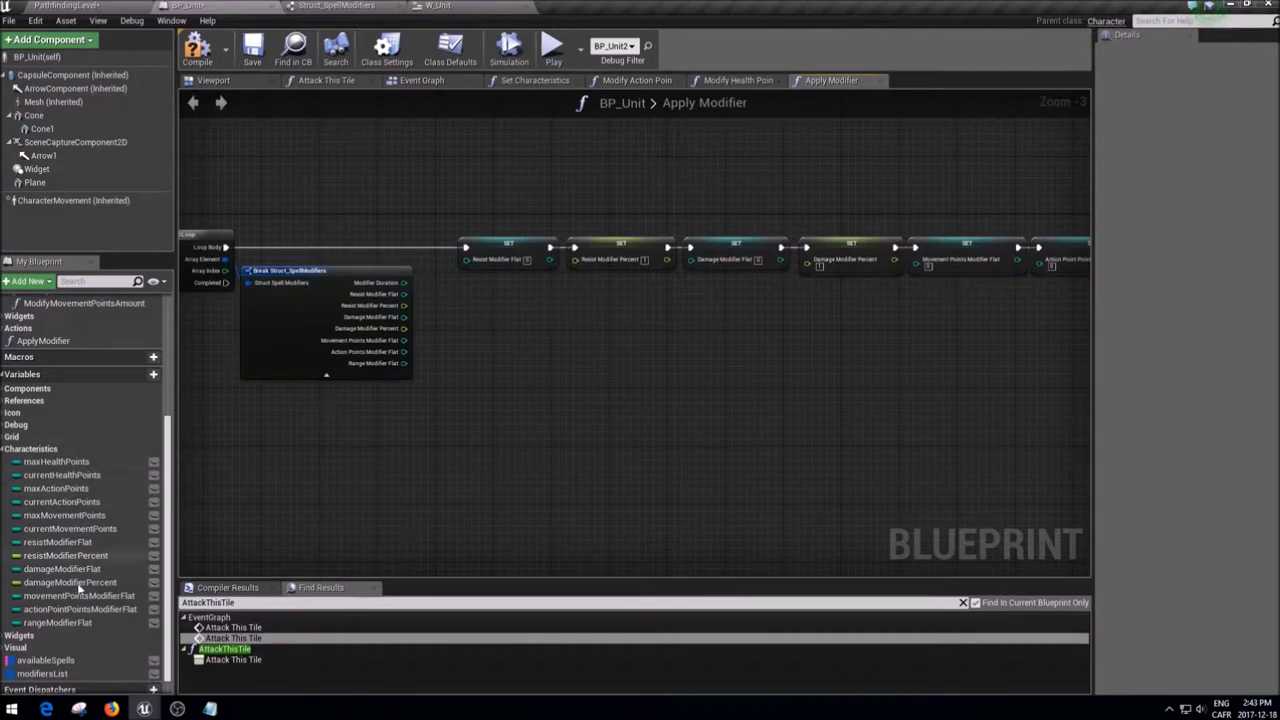
- Place a Resist Modifier Flat getter in the graph and drag a new node from it
{"action": "scroll", "coordinate": [500, 363], "scroll_direction": "up", "scroll_amount": 1}
{"action": "scroll", "coordinate": [588, 289], "scroll_direction": "up", "scroll_amount": 1}
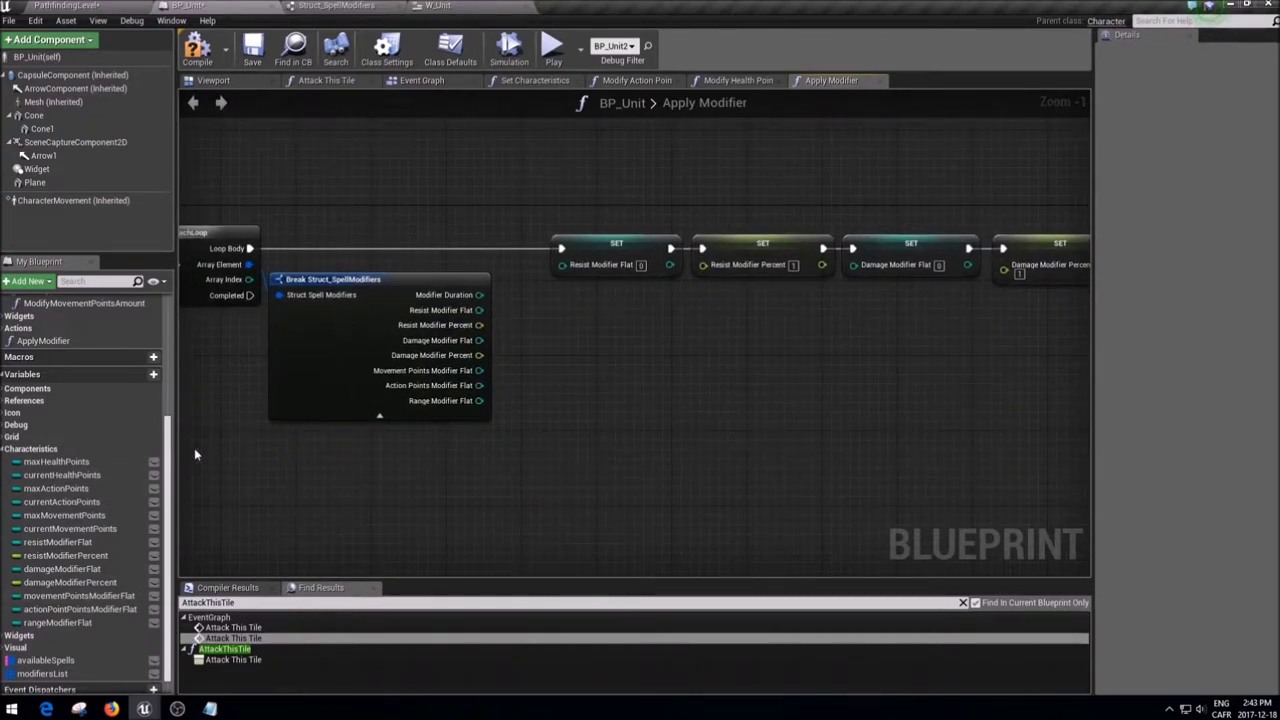
{"action": "left_click", "coordinate": [70, 542]}
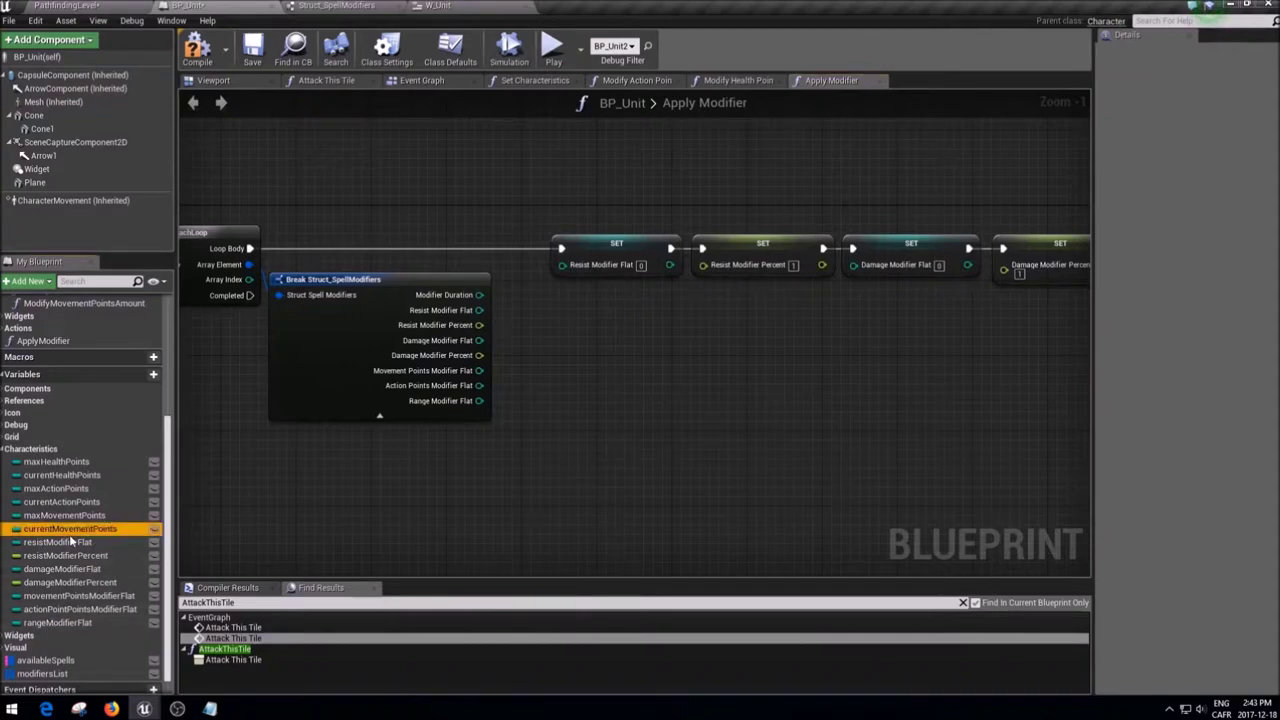
{"action": "left_click_drag", "start_coordinate": [58, 552], "coordinate": [600, 380], "text": "ctrl"}
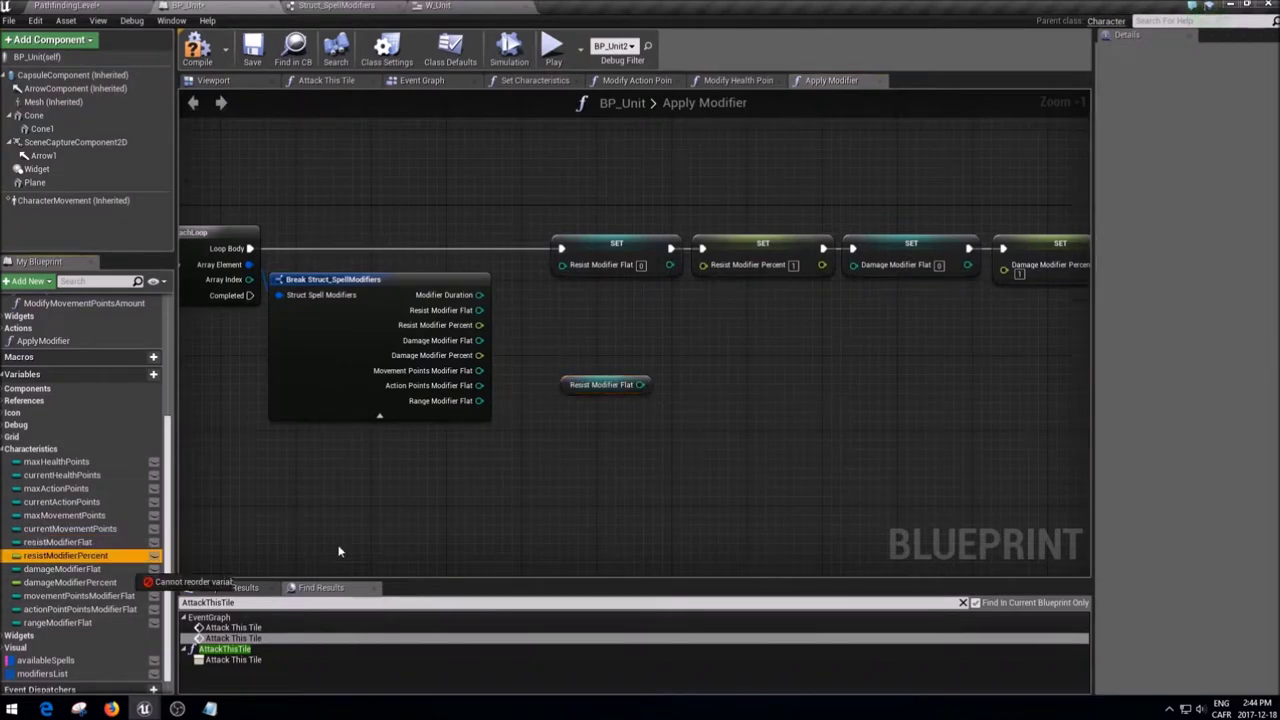
{"action": "left_click_drag", "start_coordinate": [588, 271], "coordinate": [650, 277]}
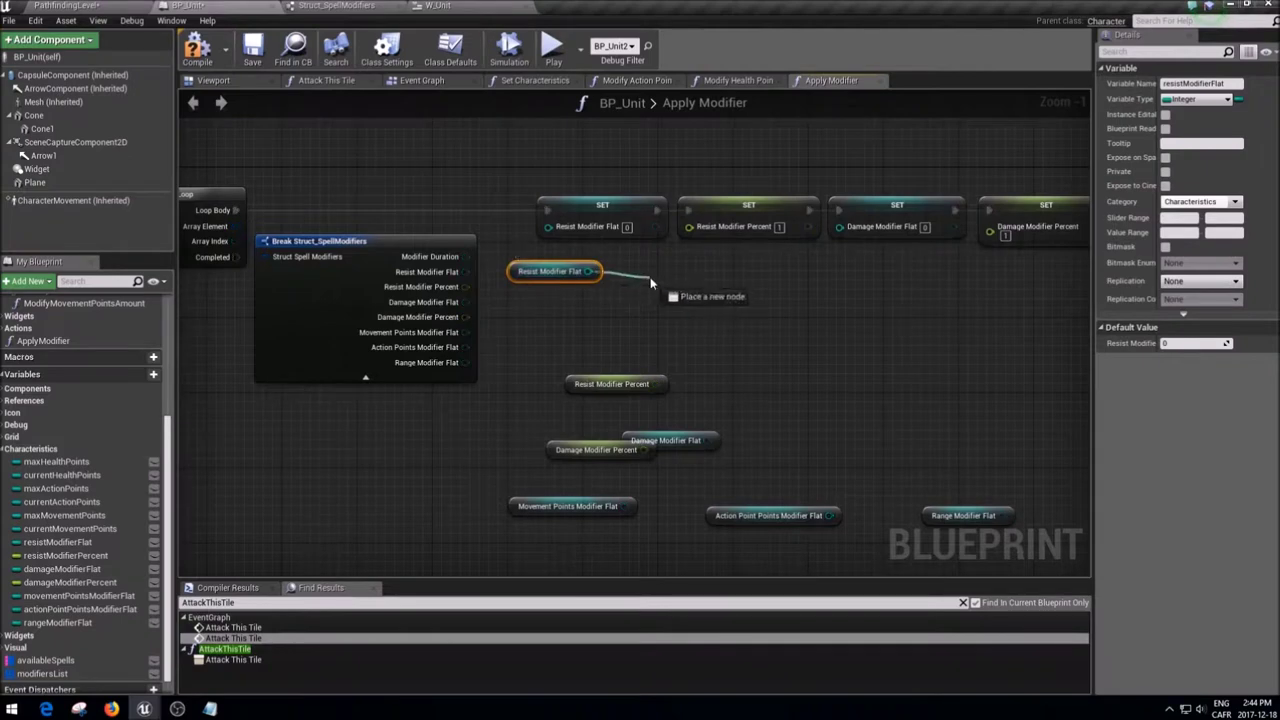
- Add an addition node for each modifier getter, from Resist Modifier Flat through Range Modifier Flat
{"action": "key", "text": "Escape"}
{"action": "left_click_drag", "start_coordinate": [687, 283], "coordinate": [665, 270]}
{"action": "mouse_move", "coordinate": [612, 384]}
{"action": "left_mouse_down"}
{"action": "mouse_move", "coordinate": [680, 327]}
{"action": "mouse_move", "coordinate": [760, 330]}
{"action": "left_mouse_up"}
{"action": "mouse_move", "coordinate": [665, 440]}
{"action": "left_mouse_down"}
{"action": "mouse_move", "coordinate": [740, 384]}
{"action": "mouse_move", "coordinate": [870, 400]}
{"action": "left_mouse_up"}
{"action": "left_click_drag", "start_coordinate": [596, 450], "coordinate": [635, 431]}
{"action": "left_click_drag", "start_coordinate": [681, 431], "coordinate": [714, 438]}
{"action": "left_click_drag", "start_coordinate": [624, 506], "coordinate": [668, 506]}
{"action": "left_click_drag", "start_coordinate": [829, 515], "coordinate": [884, 543]}
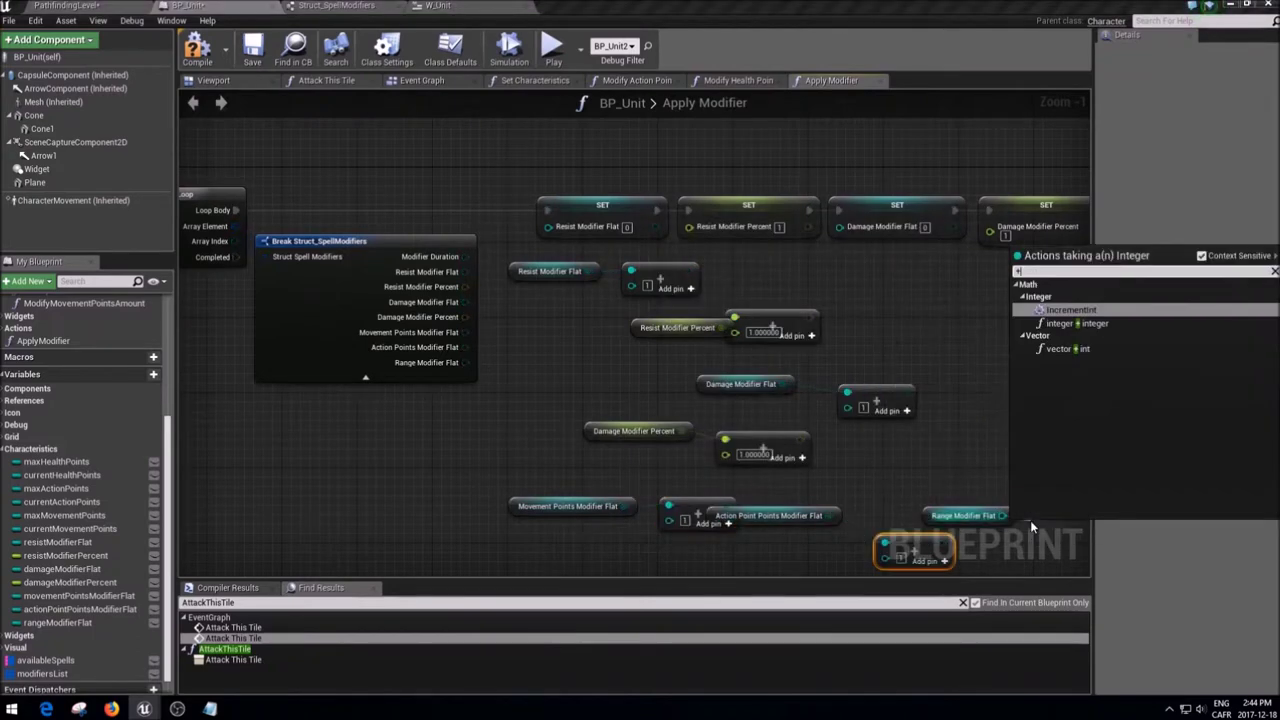
{"action": "left_click_drag", "start_coordinate": [1003, 515], "coordinate": [1040, 523]}
{"action": "right_click_drag", "start_coordinate": [1033, 525], "coordinate": [922, 494]}
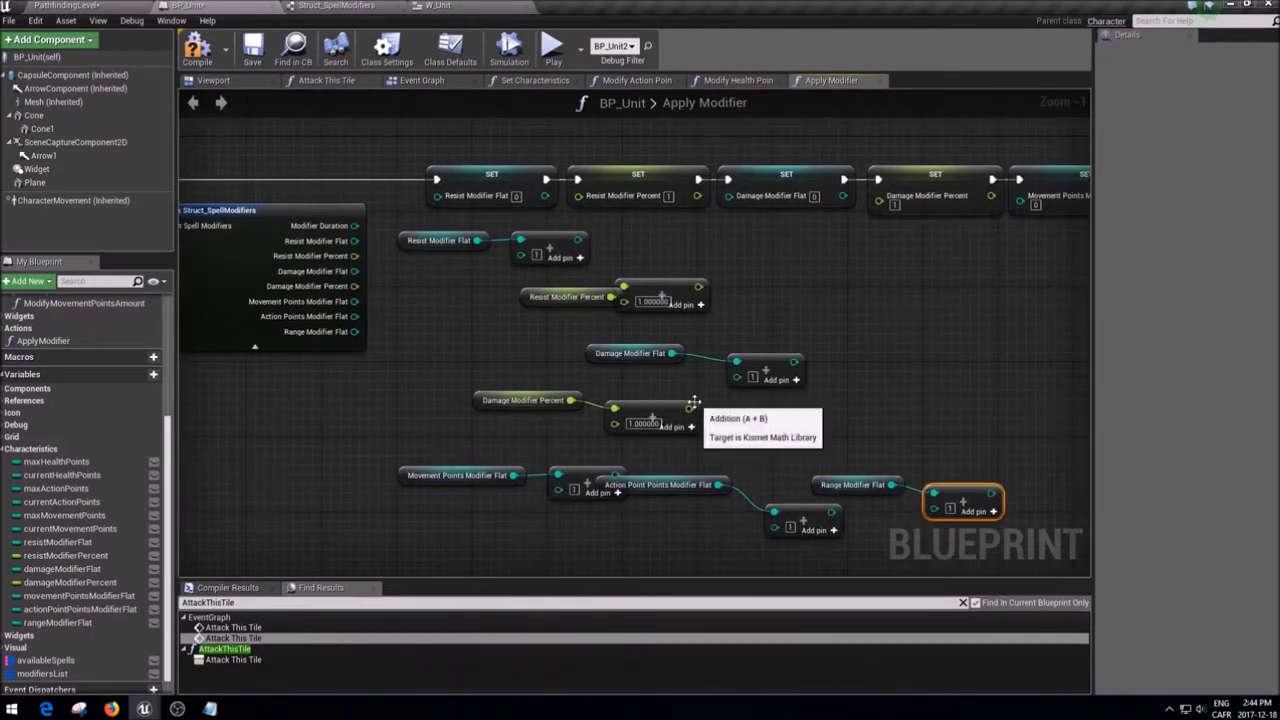
- Connect the first broken-struct field into the Resist Modifier Flat addition
{"action": "left_click_drag", "start_coordinate": [354, 225], "coordinate": [536, 257]}
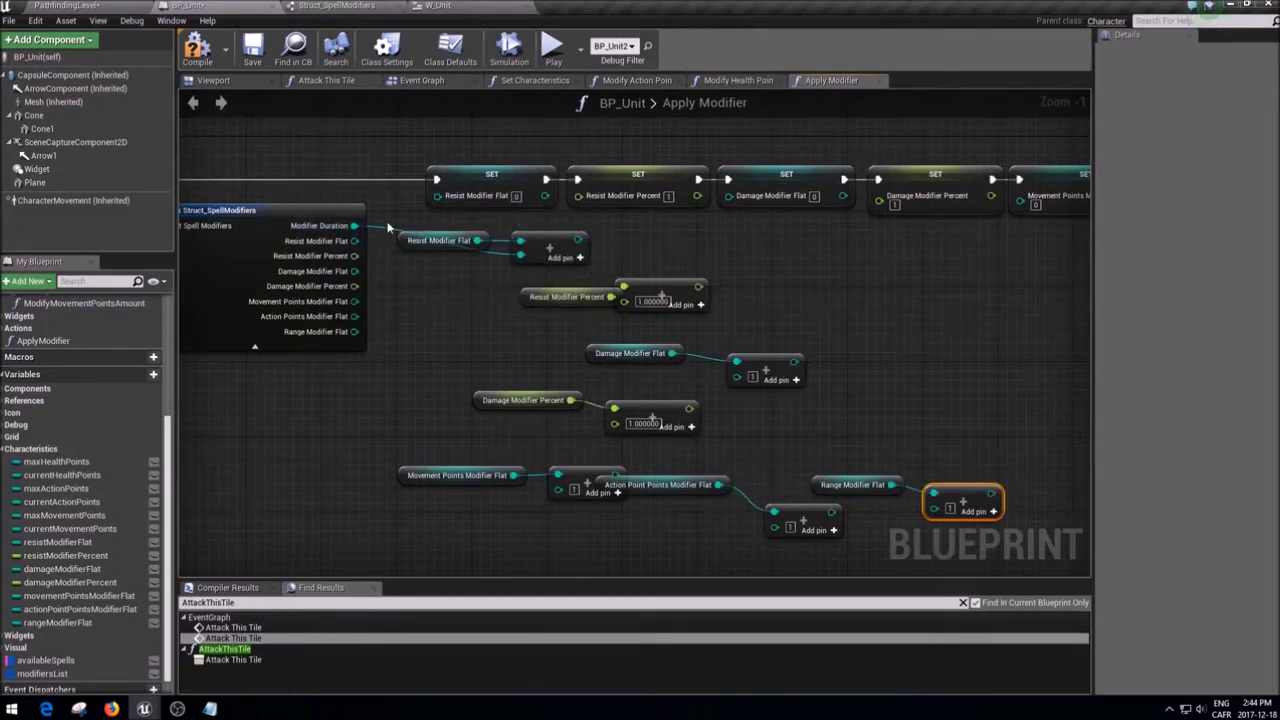
{"action": "left_click", "coordinate": [430, 241]}
{"action": "right_click_drag", "start_coordinate": [481, 258], "coordinate": [519, 253]}
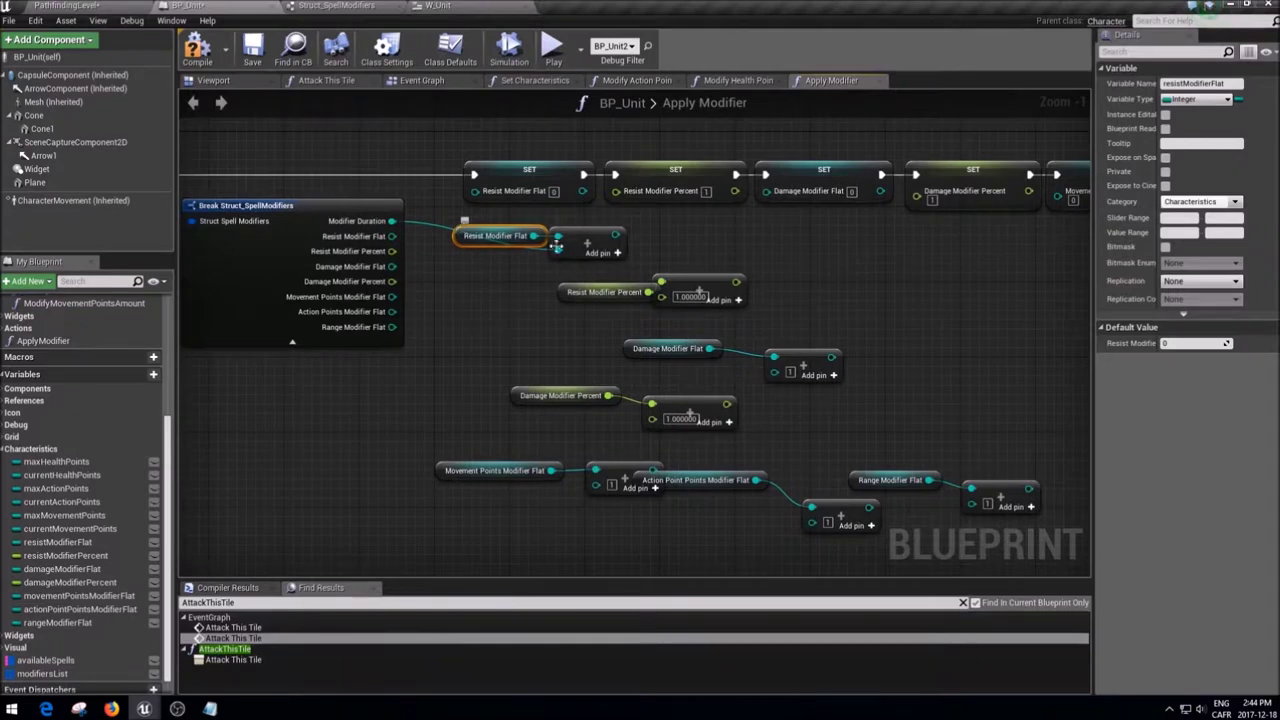
{"action": "scroll", "coordinate": [677, 236], "scroll_direction": "down", "scroll_amount": 2}
- Rearrange the SET row and Resist Modifier Flat sum nodes so they line up
{"action": "right_click_drag", "start_coordinate": [677, 236], "coordinate": [1042, 164]}
{"action": "mouse_move", "coordinate": [1042, 164]}
{"action": "left_mouse_down"}
{"action": "mouse_move", "coordinate": [576, 217]}
{"action": "mouse_move", "coordinate": [690, 192]}
{"action": "left_mouse_up"}
{"action": "scroll", "coordinate": [576, 217], "scroll_direction": "up", "scroll_amount": 2}
{"action": "left_click", "coordinate": [615, 236]}
{"action": "left_click_drag", "start_coordinate": [624, 253], "coordinate": [600, 232]}
{"action": "left_click_drag", "start_coordinate": [699, 237], "coordinate": [652, 210]}
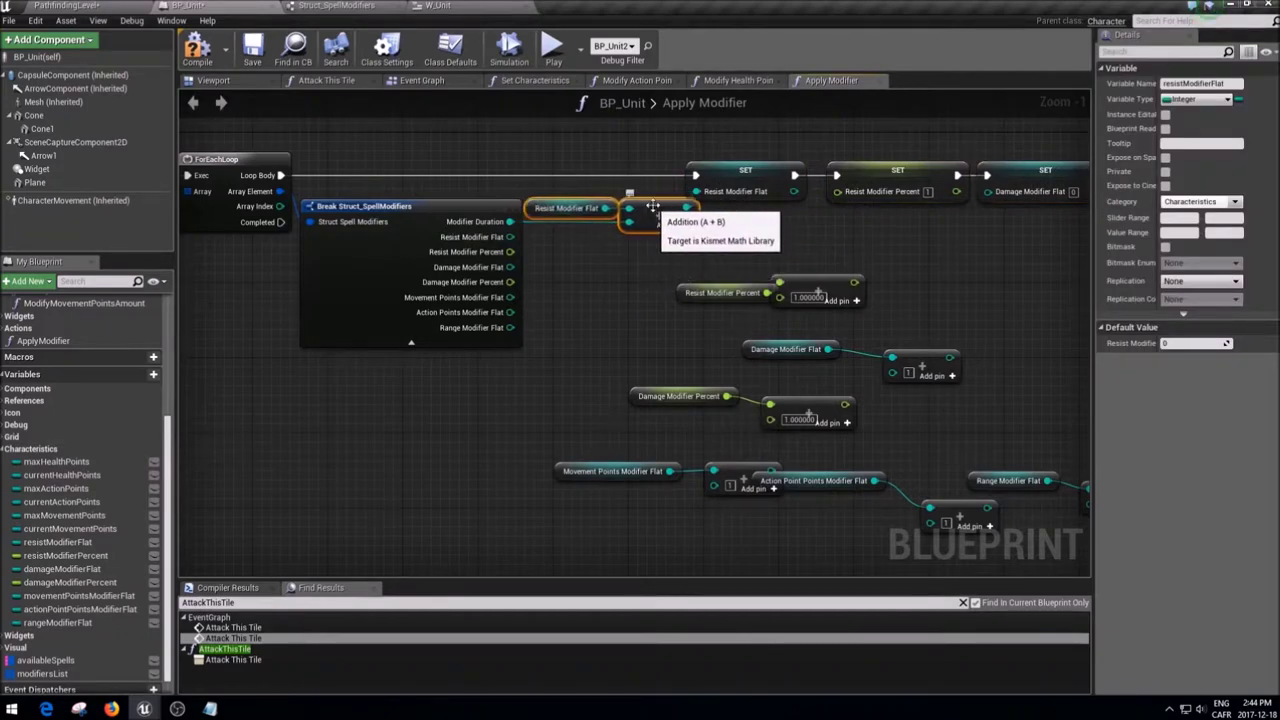
{"action": "scroll", "coordinate": [652, 210], "scroll_direction": "down", "scroll_amount": 2}
{"action": "left_click_drag", "start_coordinate": [415, 215], "coordinate": [1082, 163]}
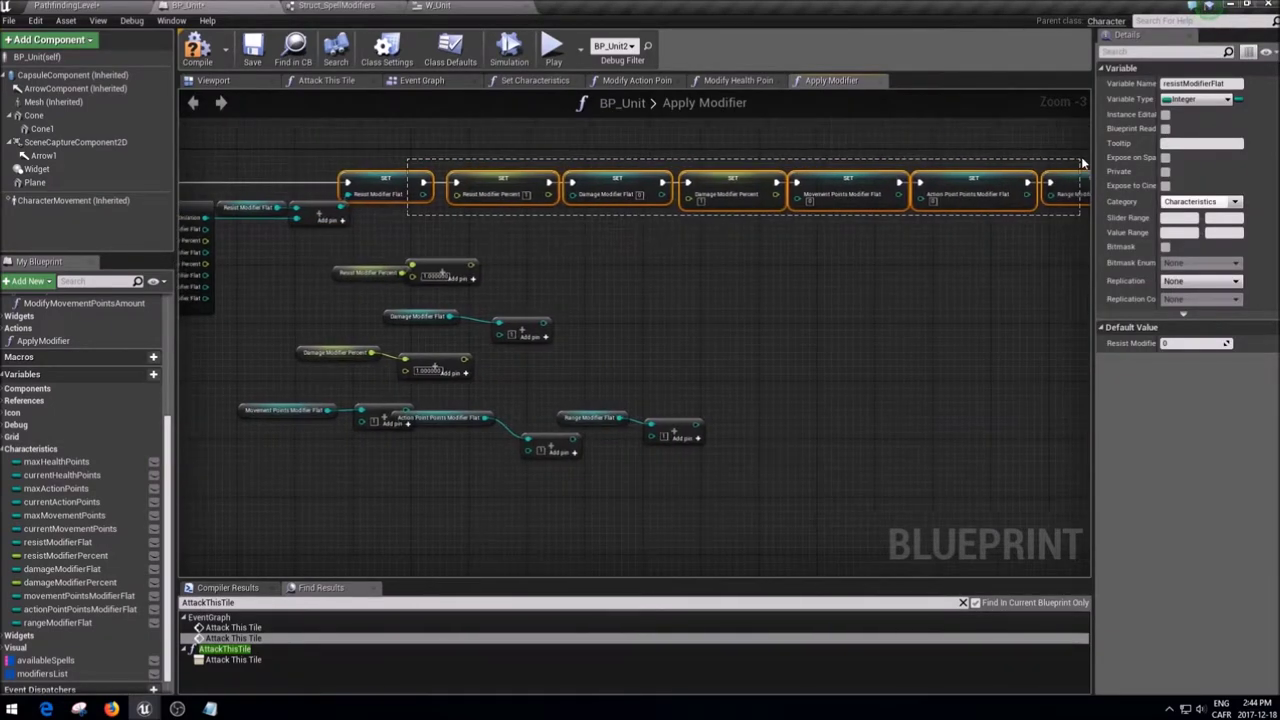
{"action": "right_click_drag", "start_coordinate": [356, 246], "coordinate": [491, 249]}
{"action": "left_click", "coordinate": [491, 249]}
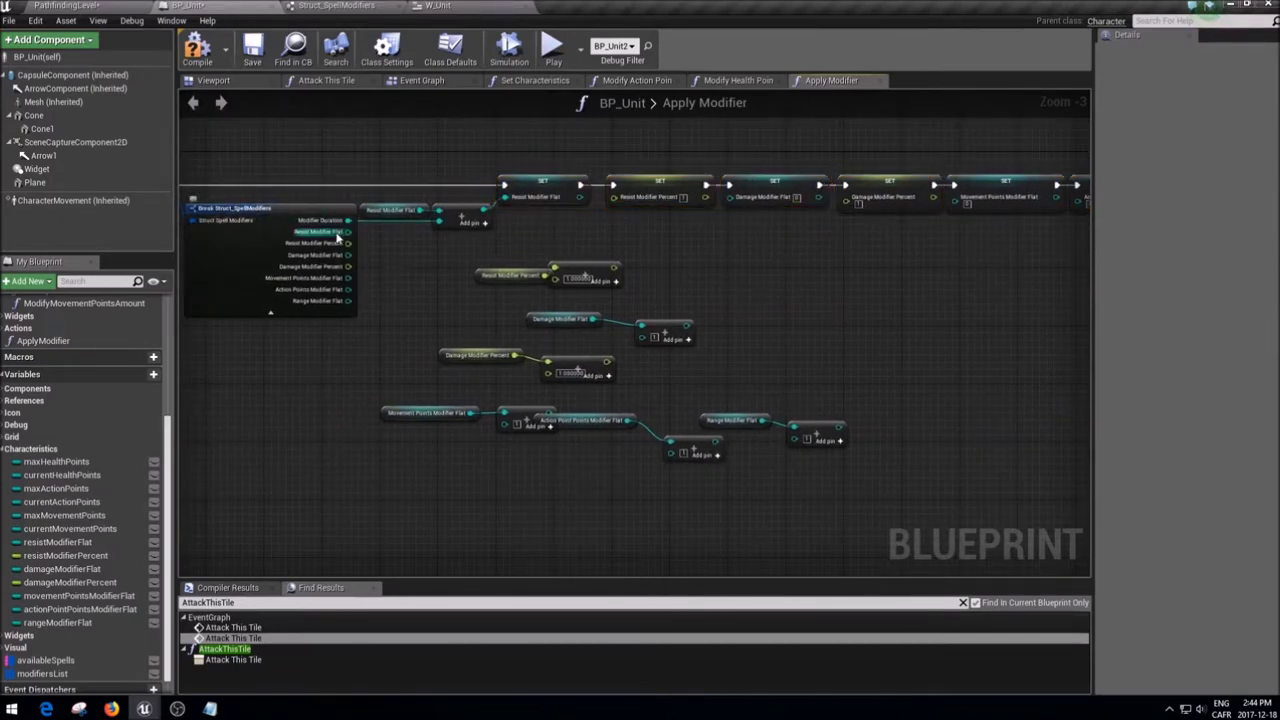
{"action": "scroll", "coordinate": [426, 250], "scroll_direction": "up", "scroll_amount": 1}
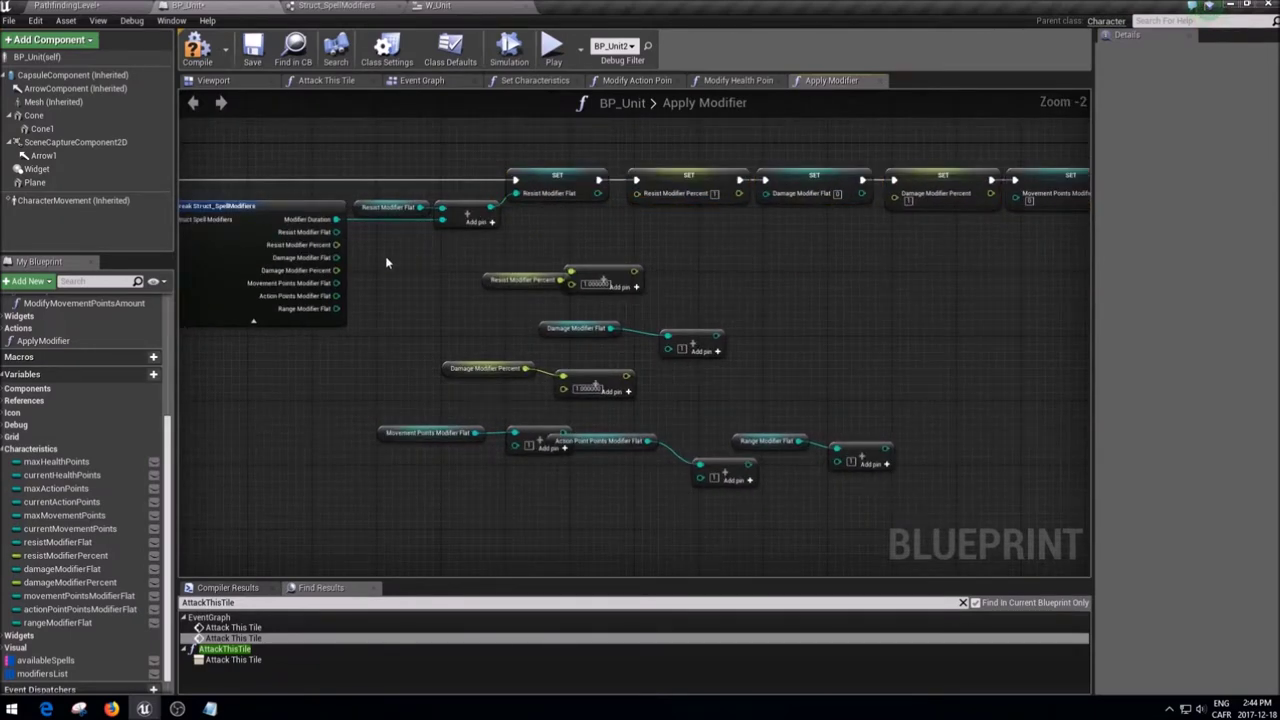
- Wire the Resist Percent, Damage Flat, Damage Percent and Range sums into their SET nodes
{"action": "left_click_drag", "start_coordinate": [394, 261], "coordinate": [383, 203]}
{"action": "left_click_drag", "start_coordinate": [590, 283], "coordinate": [600, 249]}
{"action": "mouse_move", "coordinate": [600, 188]}
{"action": "left_mouse_down"}
{"action": "mouse_move", "coordinate": [677, 357]}
{"action": "mouse_move", "coordinate": [766, 263]}
{"action": "left_mouse_up"}
{"action": "mouse_move", "coordinate": [292, 264]}
{"action": "left_mouse_down"}
{"action": "mouse_move", "coordinate": [519, 383]}
{"action": "mouse_move", "coordinate": [850, 188]}
{"action": "left_mouse_up"}
{"action": "scroll", "coordinate": [500, 350], "scroll_direction": "down", "scroll_amount": 2}
{"action": "scroll", "coordinate": [426, 374], "scroll_direction": "up", "scroll_amount": 2}
{"action": "left_click_drag", "start_coordinate": [394, 343], "coordinate": [846, 486]}
{"action": "scroll", "coordinate": [846, 486], "scroll_direction": "up", "scroll_amount": 2}
{"action": "left_click_drag", "start_coordinate": [978, 314], "coordinate": [913, 230]}
{"action": "right_click_drag", "start_coordinate": [250, 250], "coordinate": [1013, 267]}
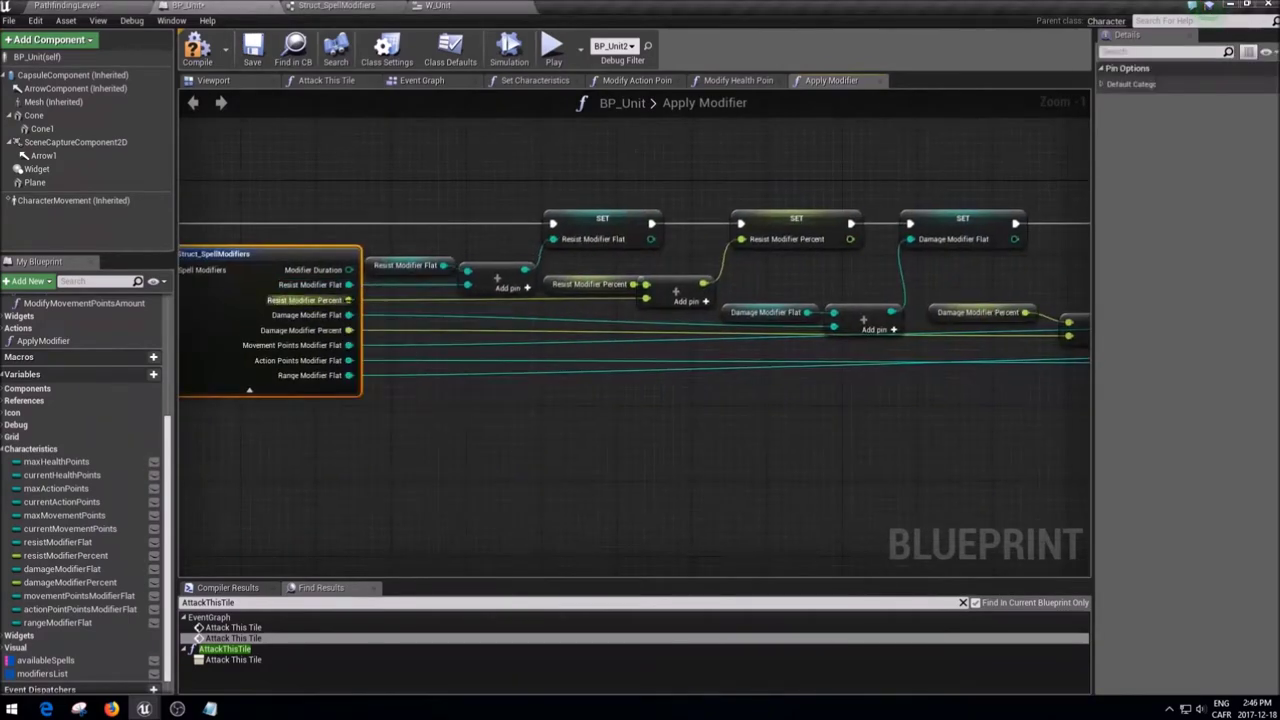
- Straighten the Resist Modifier Percent wiring and rearrange the action point and range sum nodes
{"action": "right_click", "coordinate": [652, 292]}
{"action": "left_click", "coordinate": [780, 354]}
{"action": "right_click", "coordinate": [600, 290]}
{"action": "left_click", "coordinate": [700, 360]}
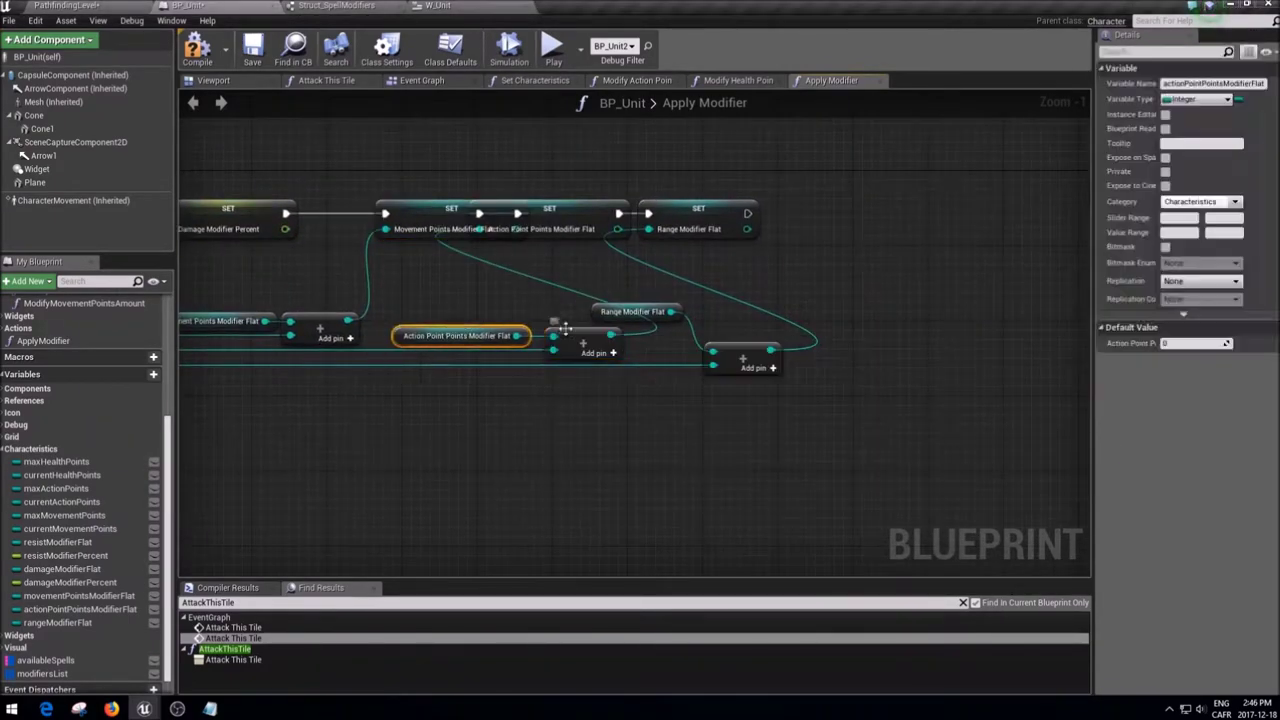
{"action": "left_click", "coordinate": [814, 214]}
{"action": "scroll", "coordinate": [553, 345], "scroll_direction": "down", "scroll_amount": 5}
{"action": "scroll", "coordinate": [553, 345], "scroll_direction": "up", "scroll_amount": 1}
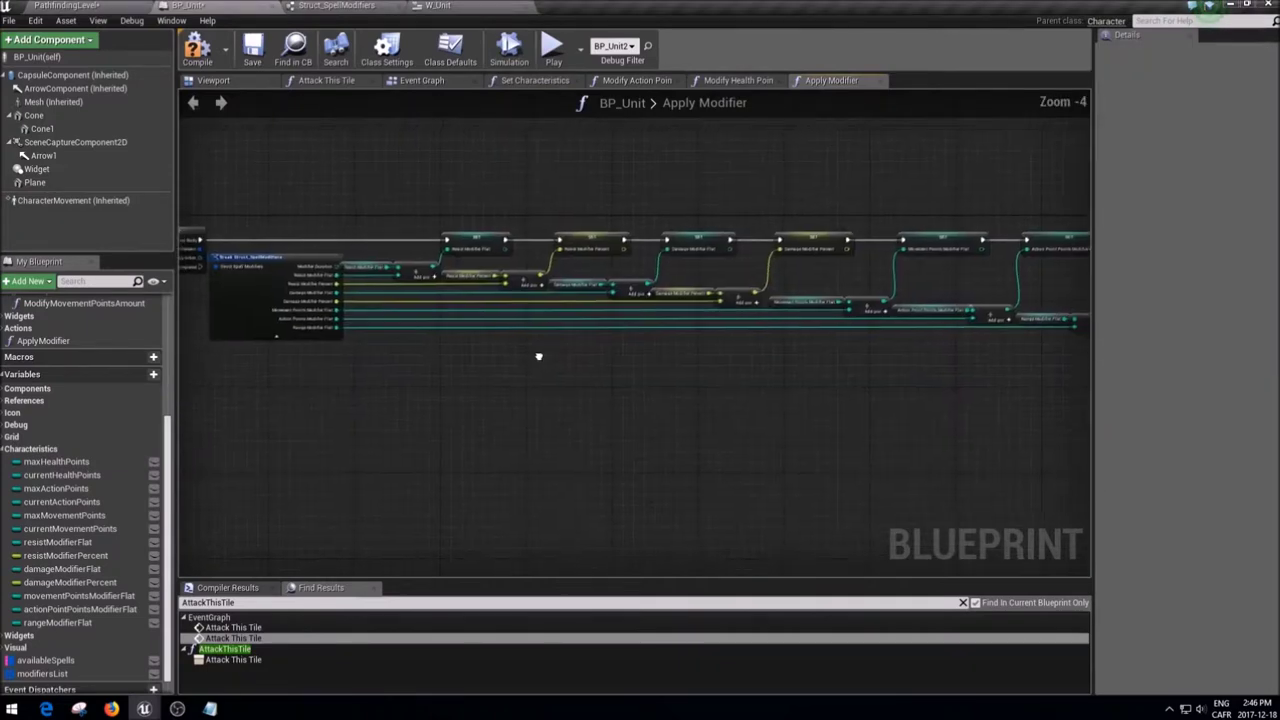
{"action": "scroll", "coordinate": [659, 356], "scroll_direction": "down", "scroll_amount": 1}
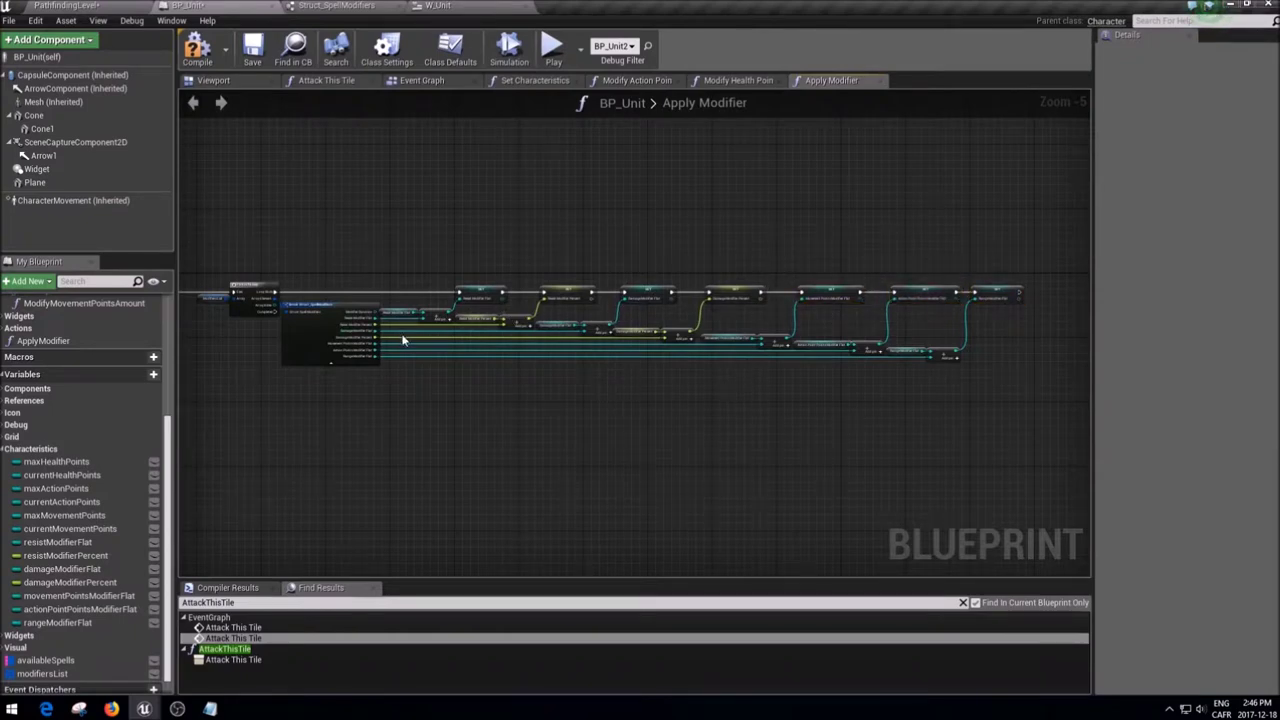
- Zoom out and pan across the graph to check the complete SET chain
{"action": "left_click_drag", "start_coordinate": [1032, 420], "coordinate": [314, 224]}
{"action": "left_click", "coordinate": [331, 231]}
{"action": "scroll", "coordinate": [274, 343], "scroll_direction": "up", "scroll_amount": 3}
{"action": "mouse_move", "coordinate": [733, 461]}
{"action": "right_mouse_down"}
{"action": "mouse_move", "coordinate": [654, 347]}
{"action": "mouse_move", "coordinate": [664, 329]}
{"action": "right_mouse_up"}
{"action": "scroll", "coordinate": [1038, 106], "scroll_direction": "down", "scroll_amount": 1}
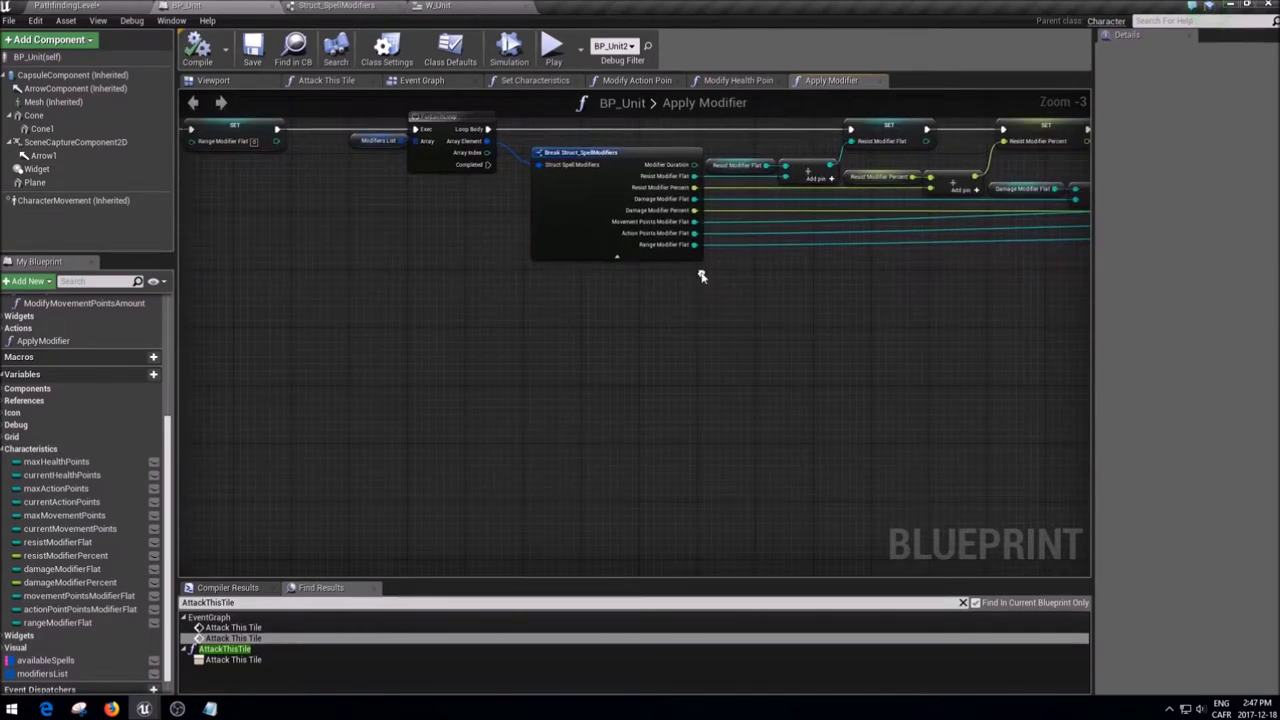
{"action": "right_click_drag", "start_coordinate": [444, 293], "coordinate": [446, 325]}
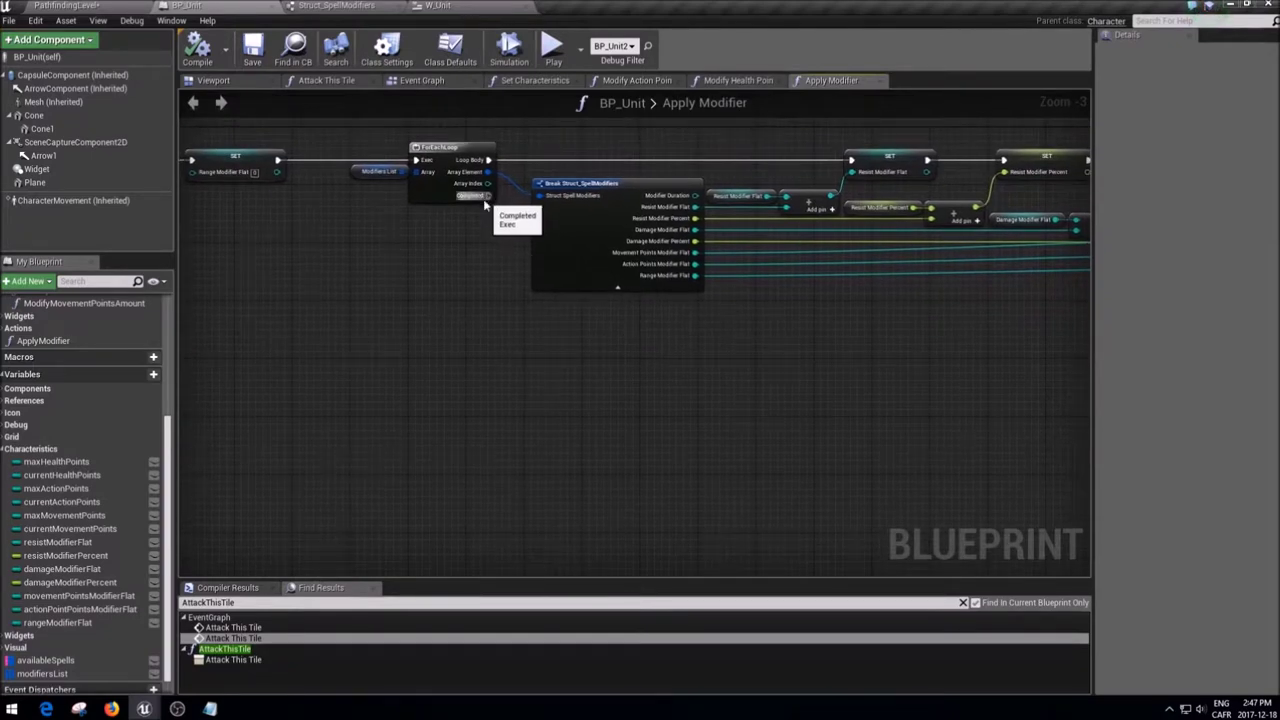
- Add a W Unit getter and pull its Text_Modifiers widget from it
{"action": "right_click", "coordinate": [396, 428]}
{"action": "type", "text": "w unit"}
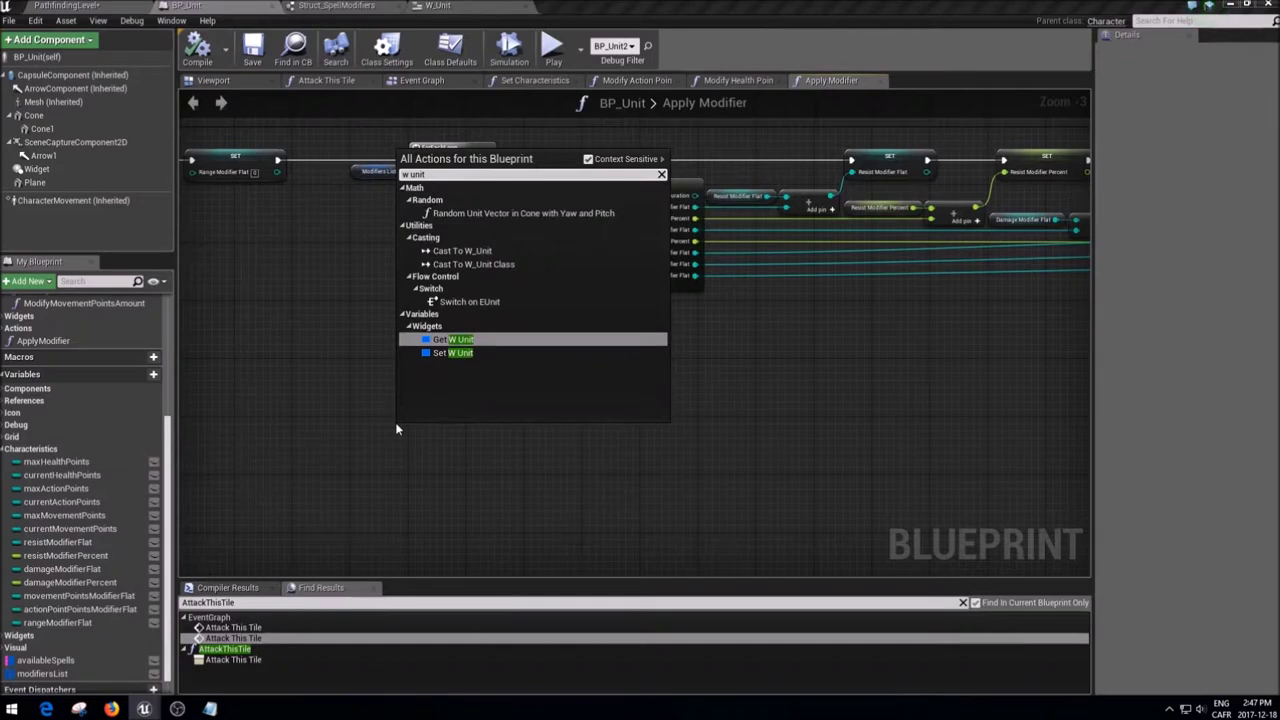
{"action": "key", "text": "Return"}
{"action": "scroll", "coordinate": [430, 434], "scroll_direction": "up", "scroll_amount": 2}
{"action": "left_click_drag", "start_coordinate": [457, 434], "coordinate": [508, 447]}
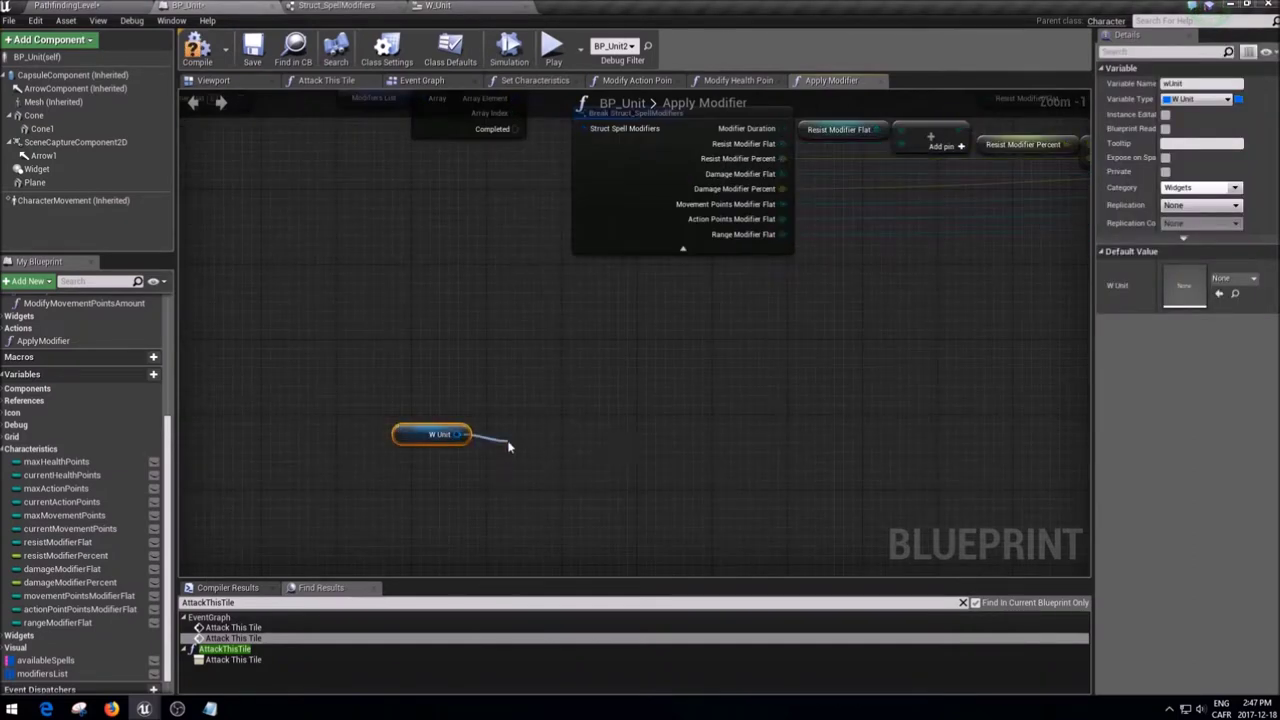
{"action": "type", "text": "get tex"}
{"action": "key", "text": "Down"}
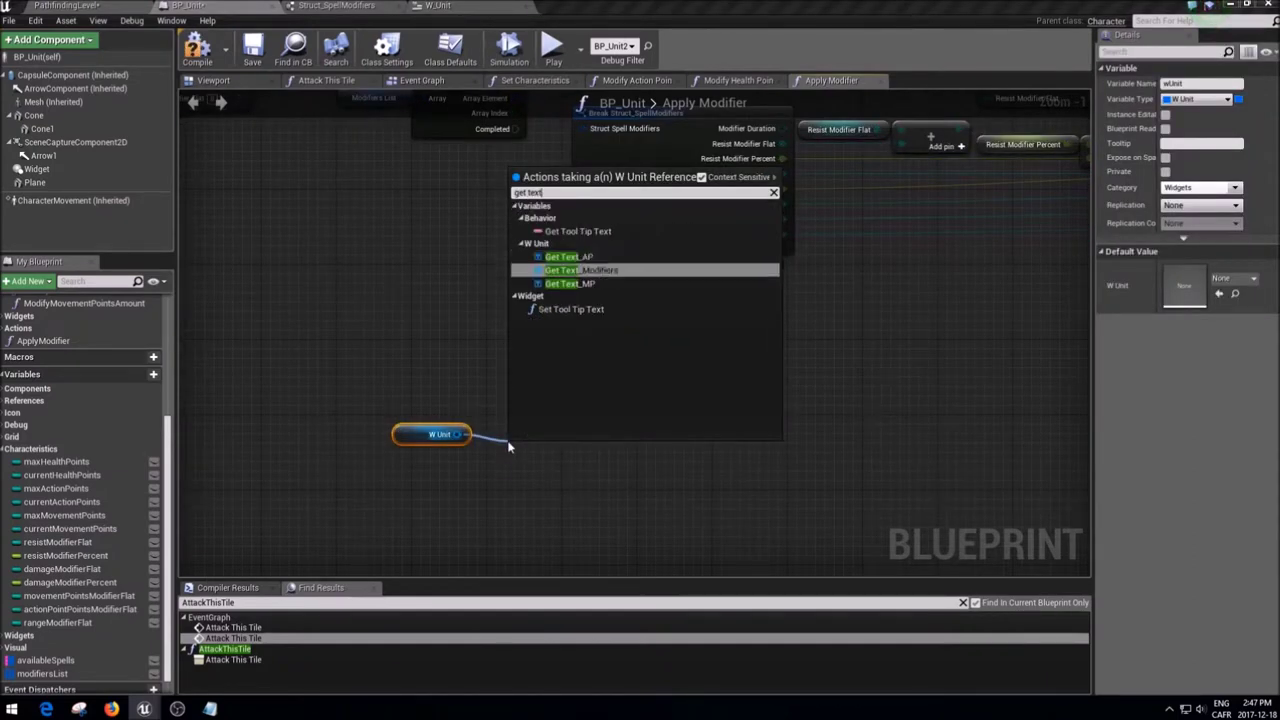
{"action": "key", "text": "Return"}
- Add SetText (Text) on Text Modifiers, run from the loop's Completed pin
{"action": "mouse_move", "coordinate": [577, 460]}
{"action": "left_mouse_down"}
{"action": "mouse_move", "coordinate": [540, 441]}
{"action": "mouse_move", "coordinate": [627, 438]}
{"action": "left_mouse_up"}
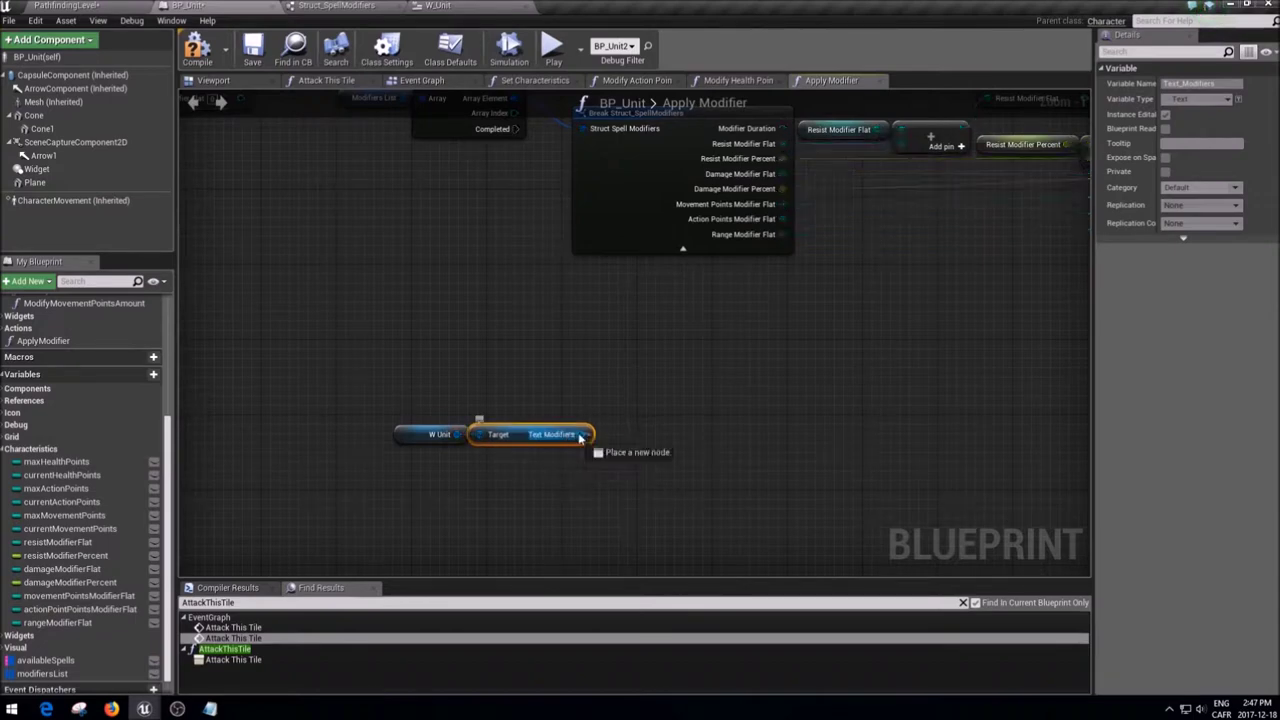
{"action": "type", "text": "set text"}
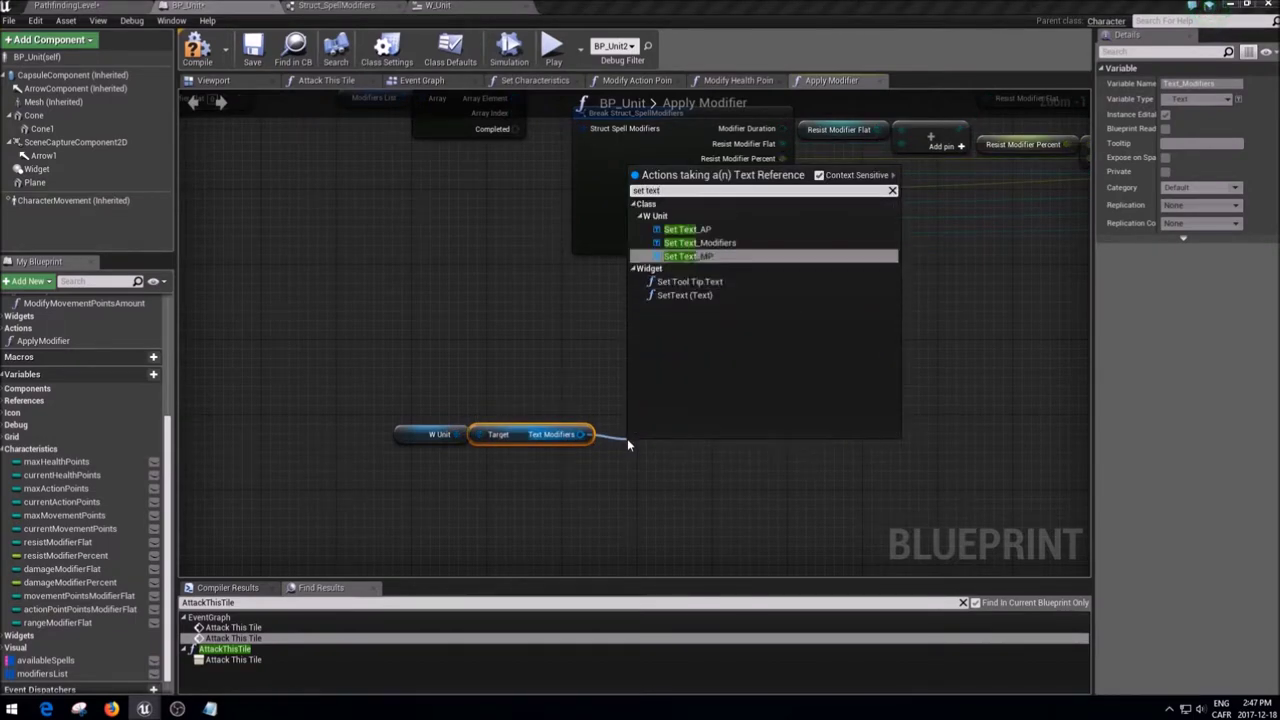
{"action": "key", "text": "Return"}
{"action": "scroll", "coordinate": [628, 445], "scroll_direction": "down", "scroll_amount": 2}
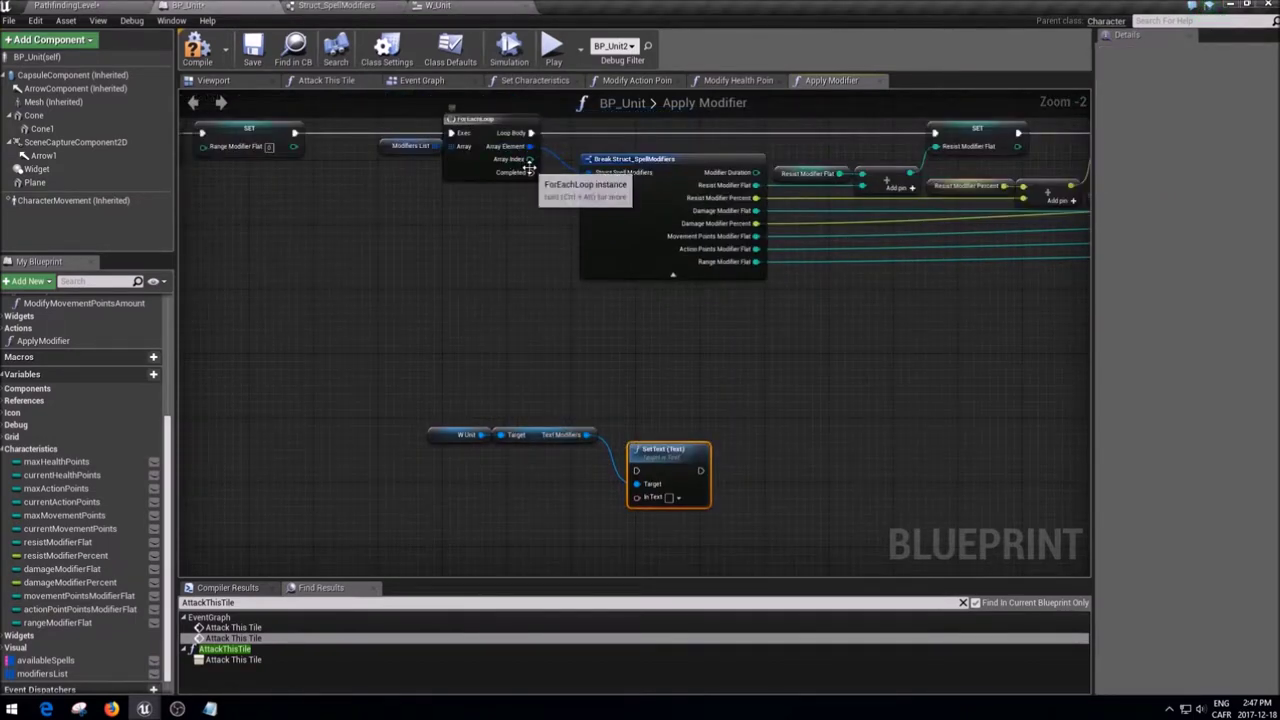
{"action": "mouse_move", "coordinate": [531, 172]}
{"action": "left_mouse_down"}
{"action": "mouse_move", "coordinate": [645, 476]}
{"action": "mouse_move", "coordinate": [629, 477]}
{"action": "left_mouse_up"}
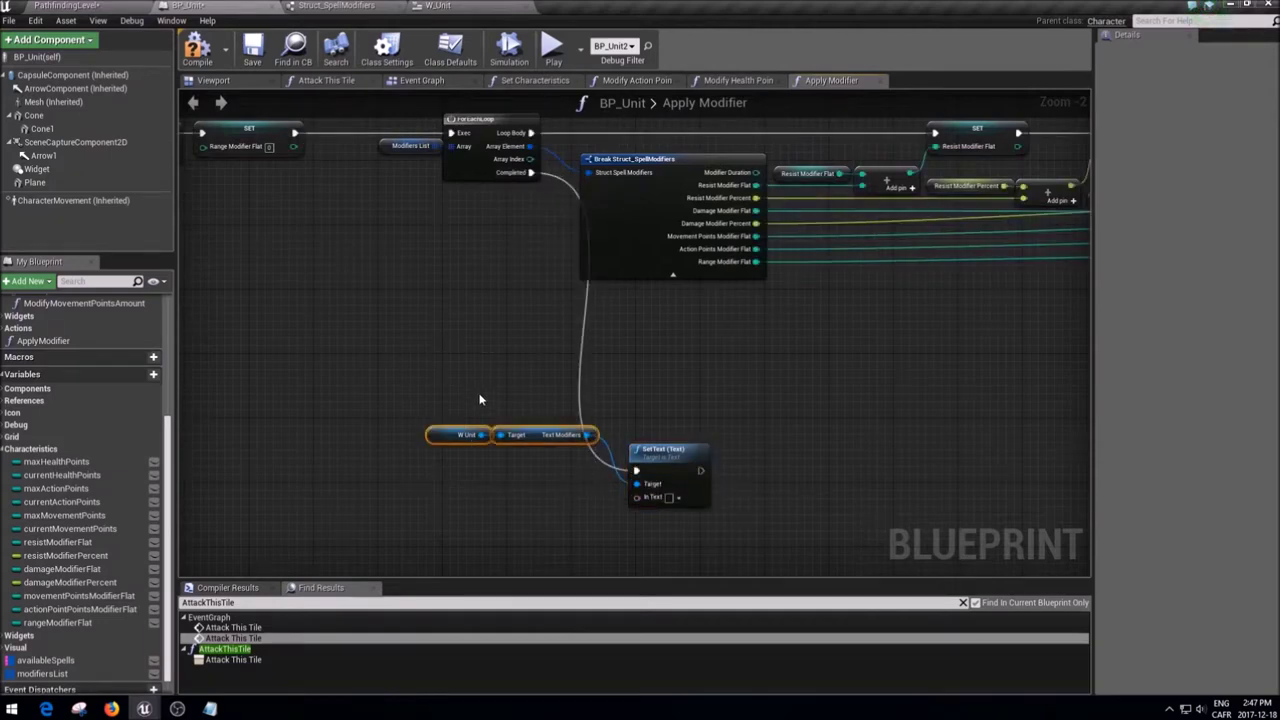
{"action": "right_click_drag", "start_coordinate": [560, 470], "coordinate": [700, 360]}
{"action": "scroll", "coordinate": [770, 340], "scroll_direction": "up", "scroll_amount": 1}
- Feed SetText's In Text from a Select node and place a Modifiers List getter
{"action": "mouse_move", "coordinate": [780, 336]}
{"action": "left_mouse_down"}
{"action": "mouse_move", "coordinate": [745, 380]}
{"action": "mouse_move", "coordinate": [669, 411]}
{"action": "left_mouse_up"}
{"action": "type", "text": "select"}
{"action": "key", "text": "Return"}
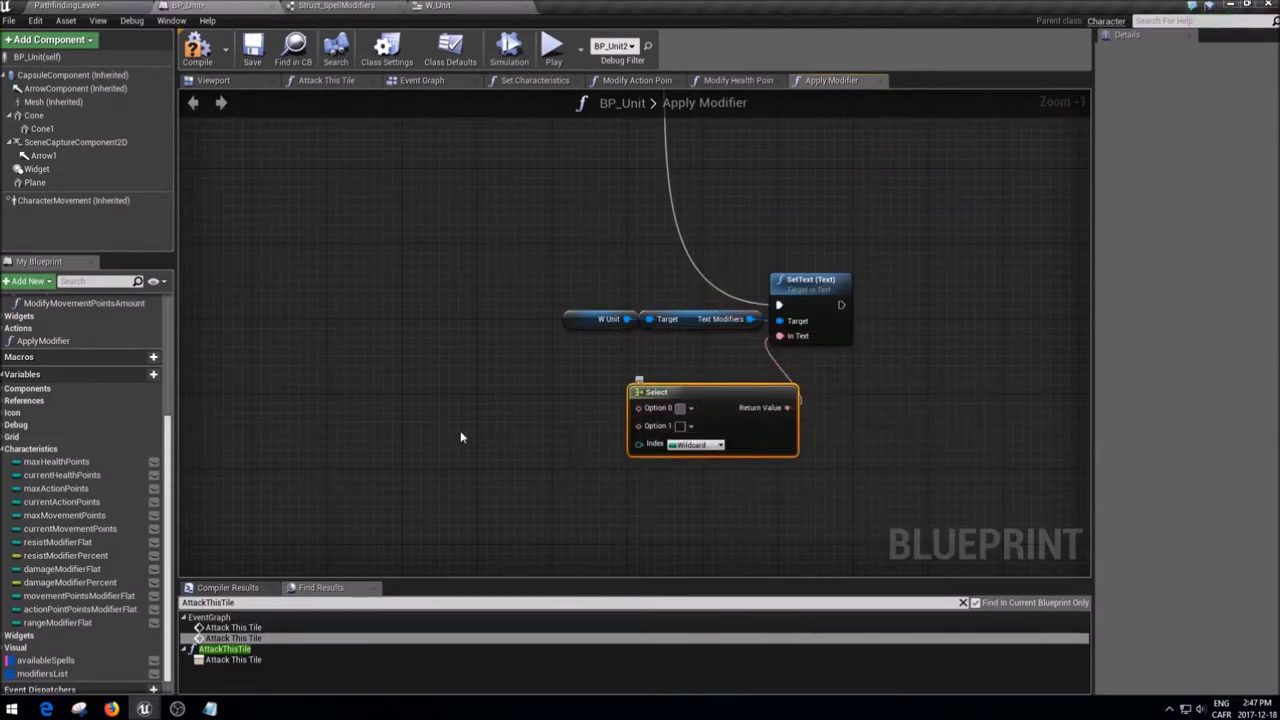
{"action": "right_click_drag", "start_coordinate": [383, 465], "coordinate": [438, 382]}
{"action": "left_click", "coordinate": [503, 400]}
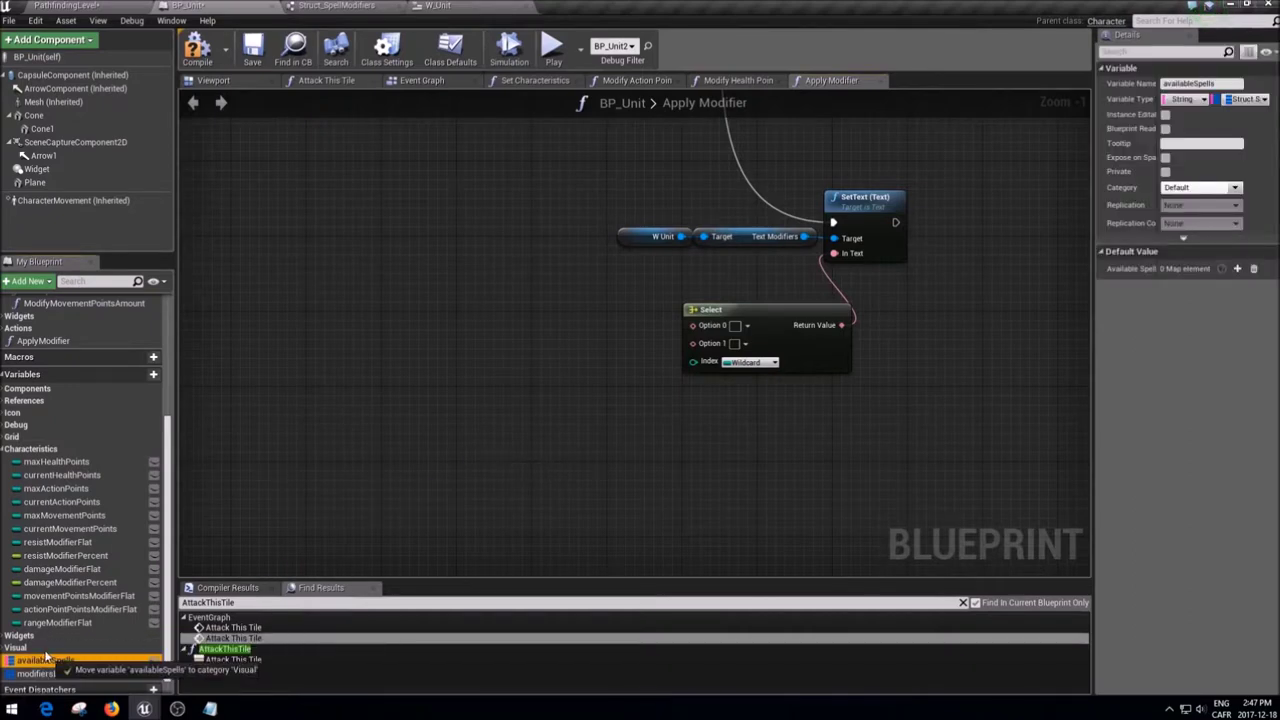
{"action": "mouse_move", "coordinate": [42, 674]}
{"action": "left_mouse_down"}
{"action": "mouse_move", "coordinate": [377, 472]}
{"action": "mouse_move", "coordinate": [424, 477]}
{"action": "left_mouse_up"}
{"action": "left_click", "coordinate": [367, 467]}
- Drive Select's Index with Modifiers List LENGTH greater than 0
{"action": "type", "text": "len"}
{"action": "key", "text": "Return"}
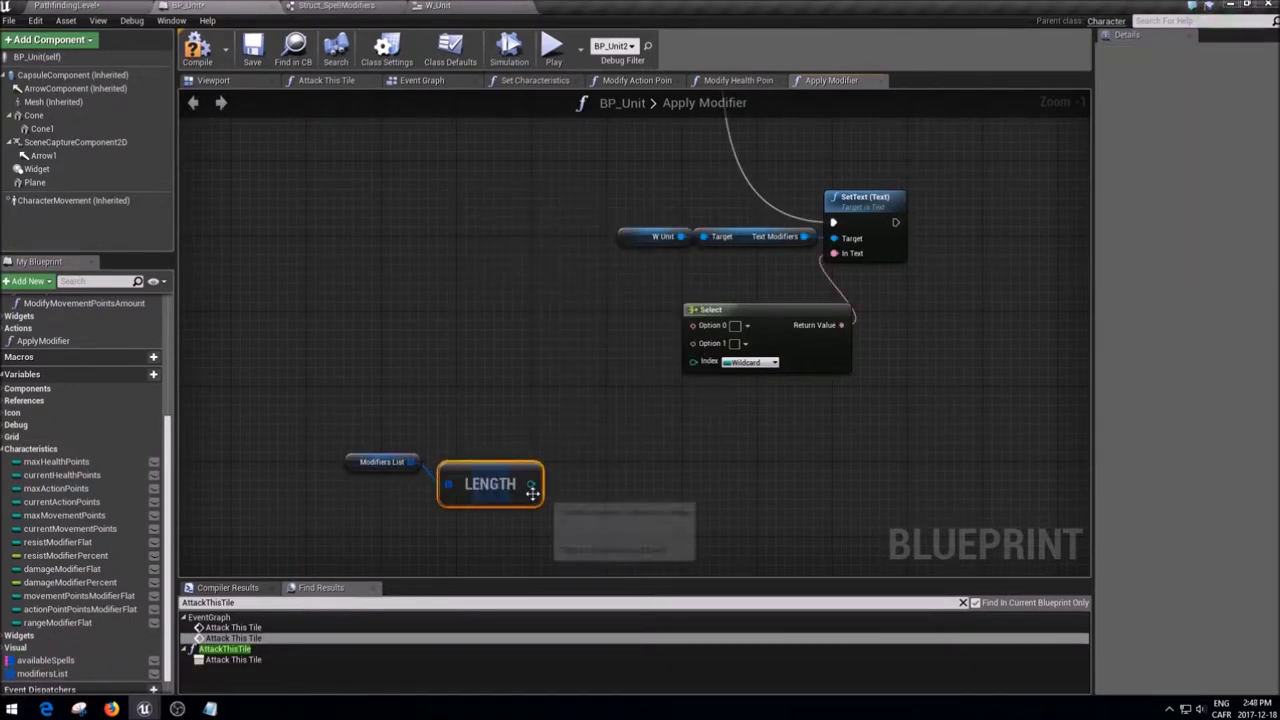
{"action": "mouse_move", "coordinate": [532, 493]}
{"action": "left_mouse_down"}
{"action": "mouse_move", "coordinate": [523, 474]}
{"action": "mouse_move", "coordinate": [557, 476]}
{"action": "left_mouse_up"}
{"action": "type", "text": "-"}
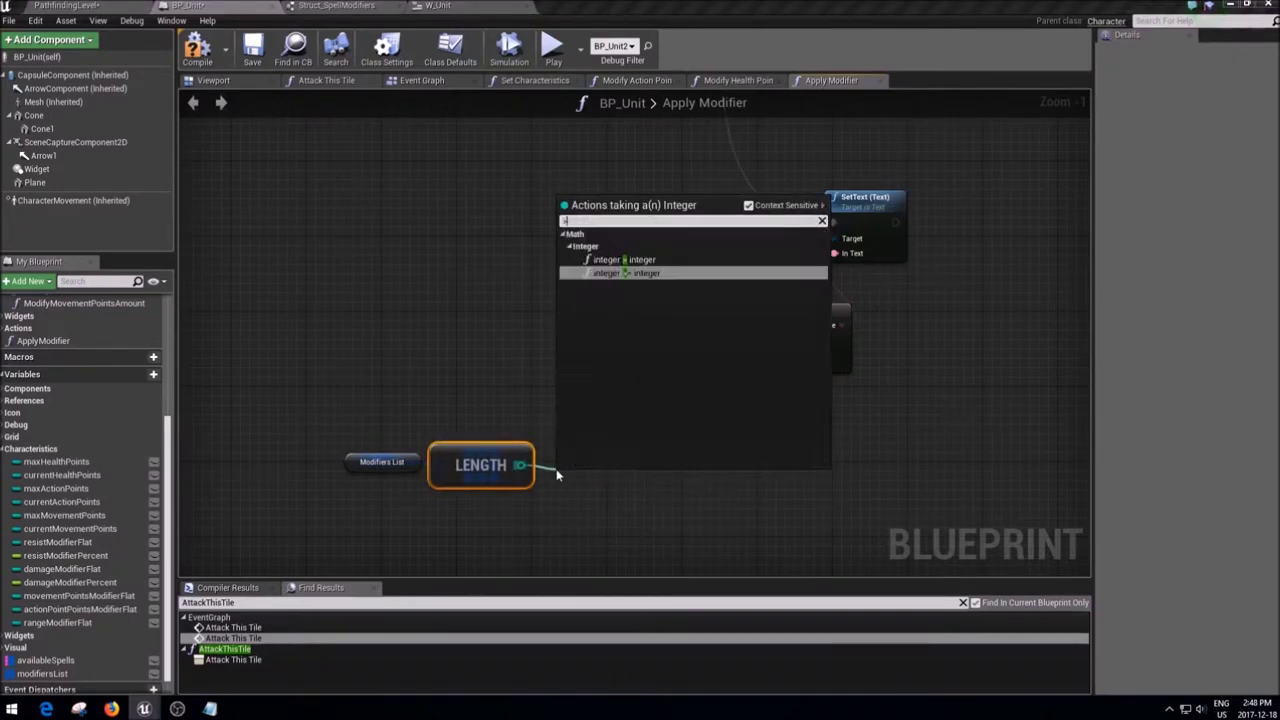
{"action": "key", "text": "Return"}
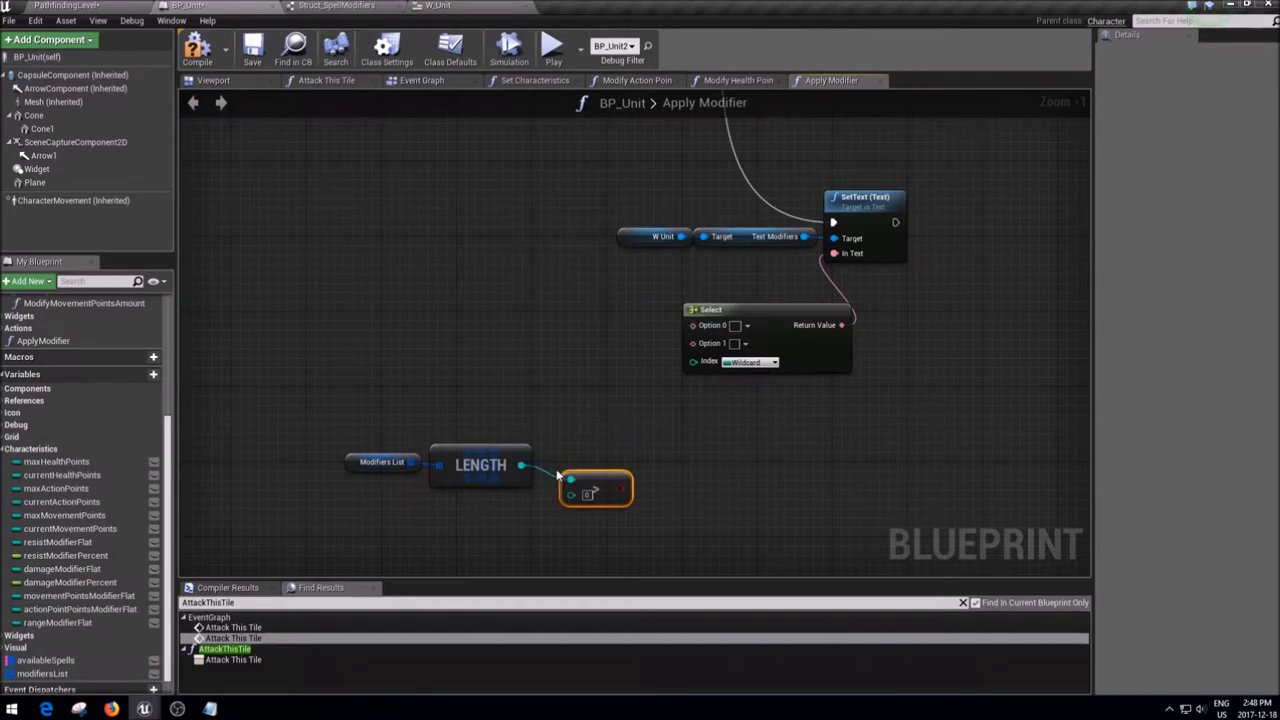
{"action": "left_click_drag", "start_coordinate": [626, 488], "coordinate": [693, 361]}
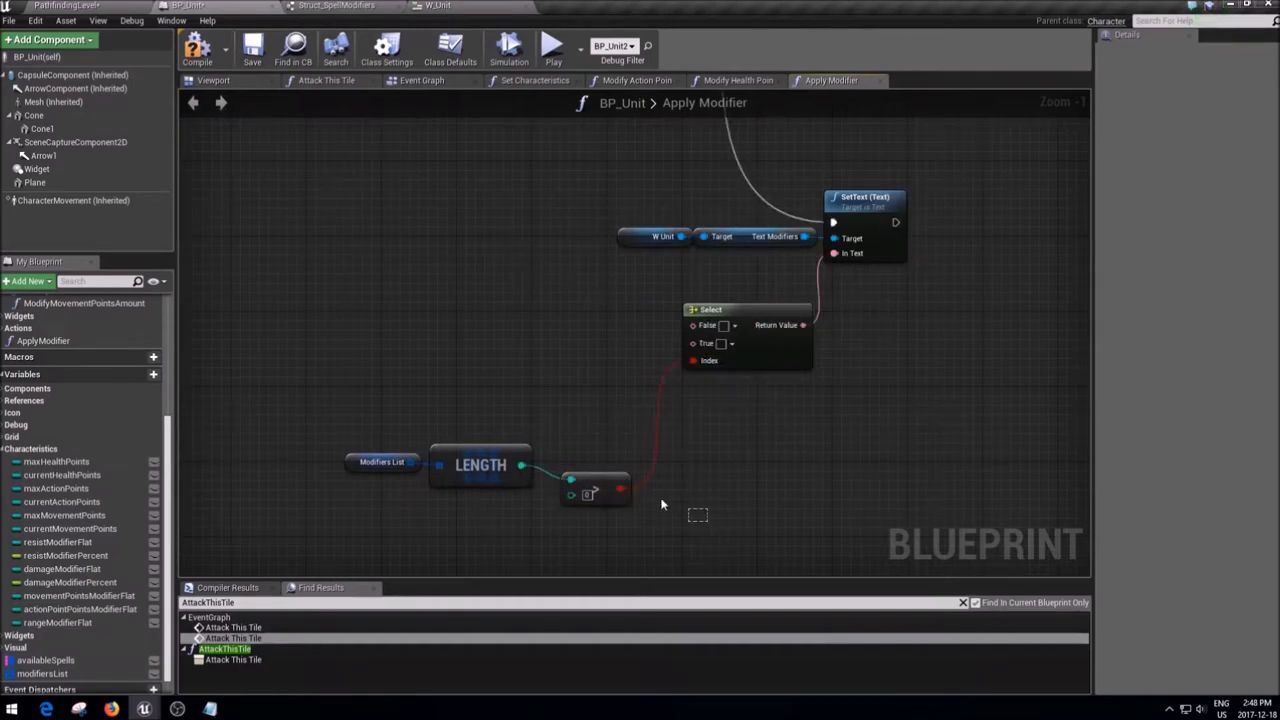
{"action": "left_click_drag", "start_coordinate": [596, 488], "coordinate": [699, 479]}
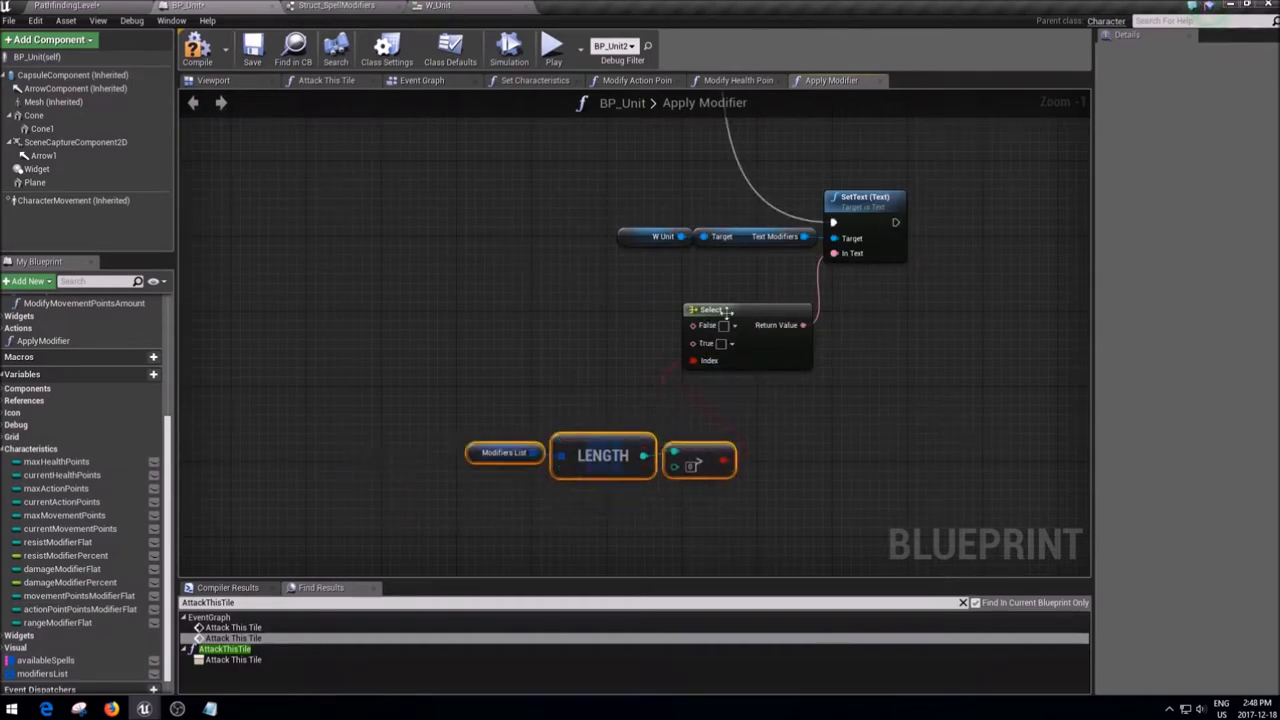
- Add a Make Literal String node feeding Select's True option
{"action": "left_click", "coordinate": [771, 357]}
{"action": "right_click_drag", "start_coordinate": [543, 366], "coordinate": [661, 313]}
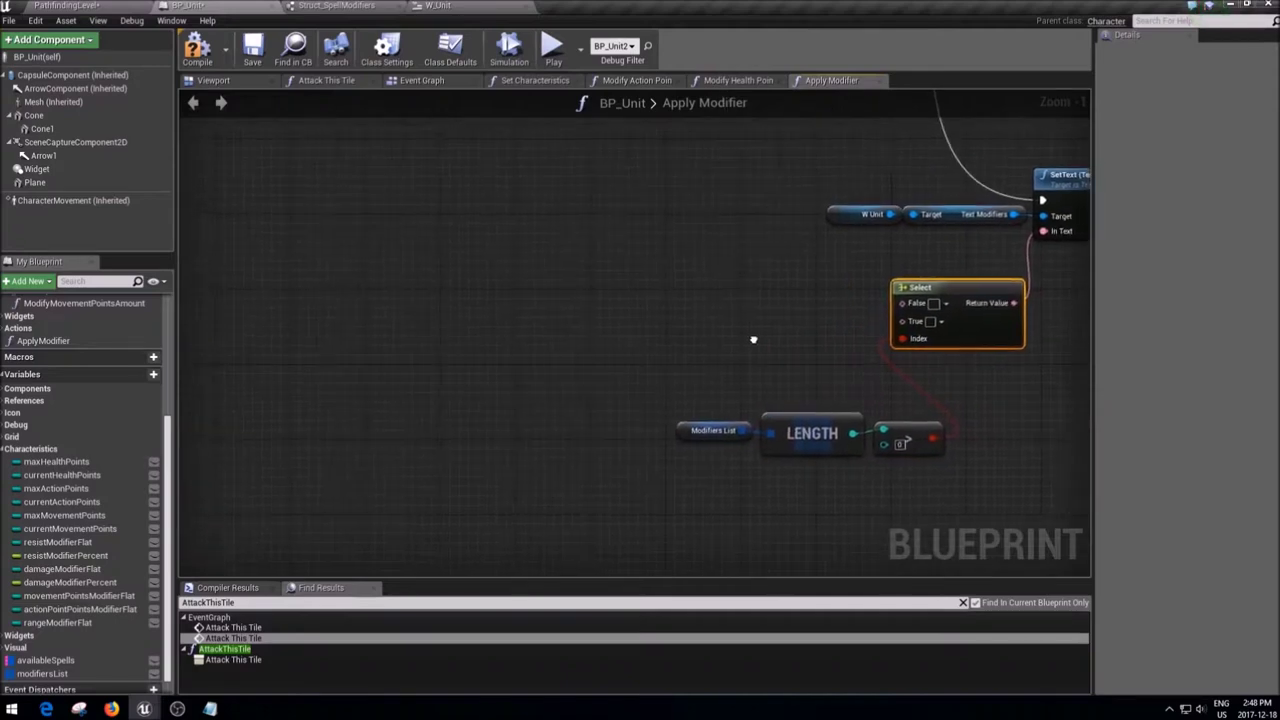
{"action": "right_click", "coordinate": [619, 321]}
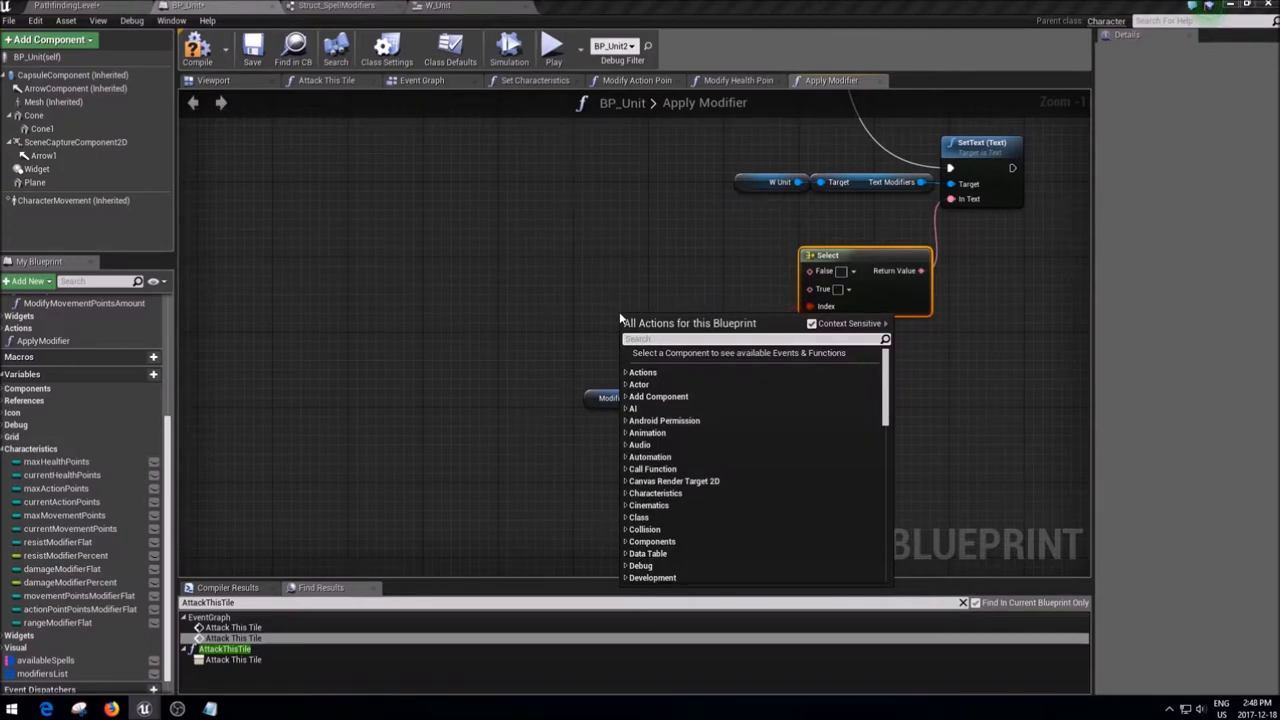
{"action": "type", "text": "make lite"}
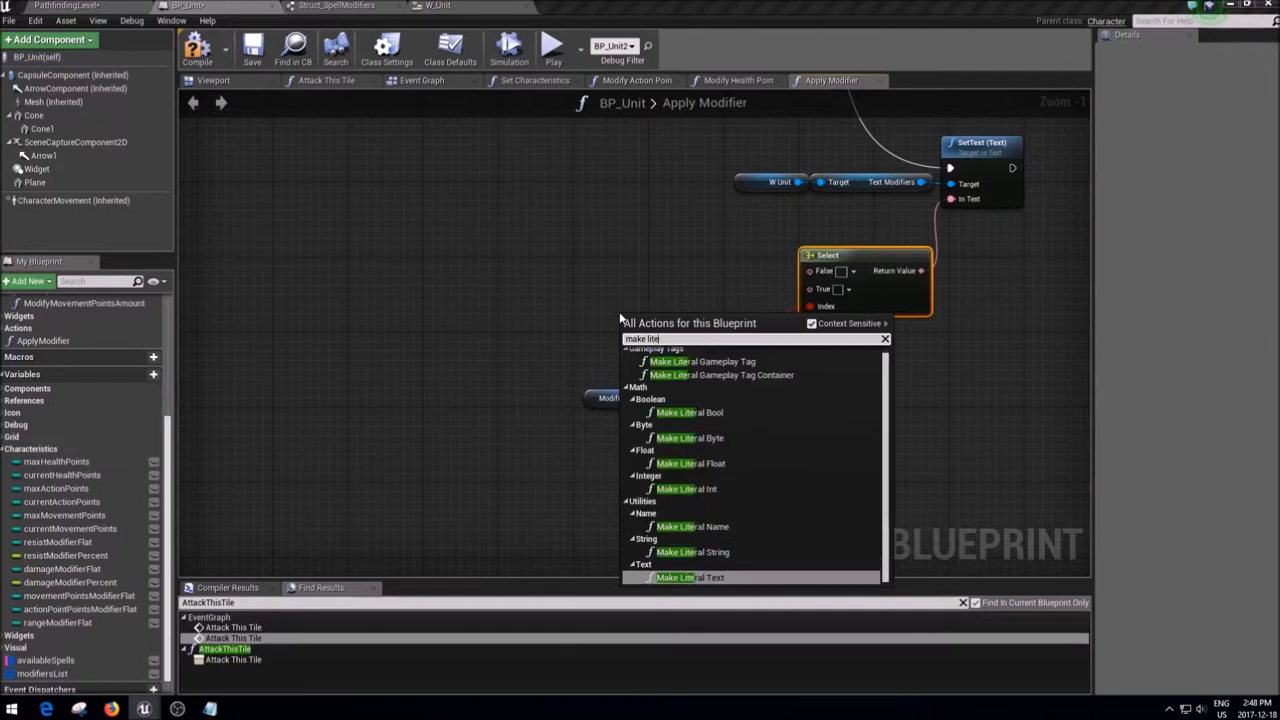
{"action": "type", "text": "ral st"}
{"action": "key", "text": "ctrl+v"}
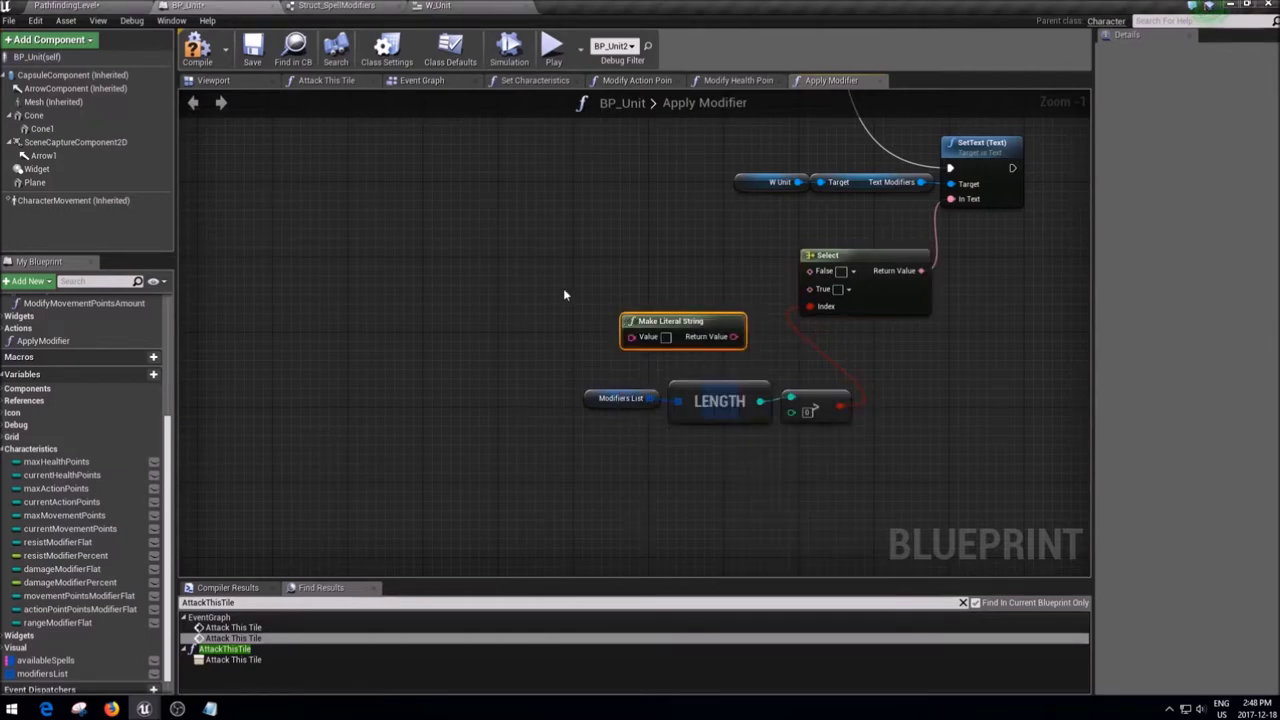
{"action": "mouse_move", "coordinate": [731, 329]}
{"action": "left_mouse_down"}
{"action": "mouse_move", "coordinate": [666, 292]}
{"action": "mouse_move", "coordinate": [809, 289]}
{"action": "mouse_move", "coordinate": [757, 296]}
{"action": "left_mouse_up"}
- Straighten the True-option connections and feed the literal's Value from a new Append node
{"action": "right_click", "coordinate": [823, 292]}
{"action": "left_click", "coordinate": [880, 352]}
{"action": "right_click", "coordinate": [717, 291]}
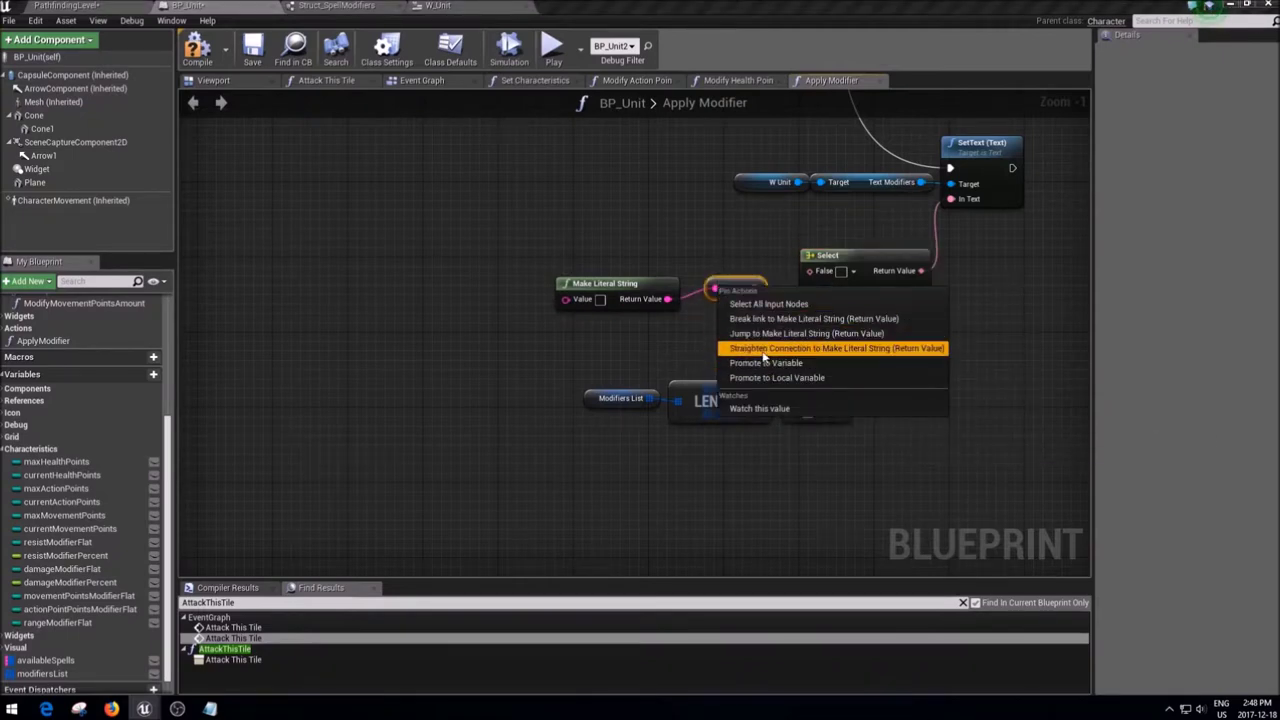
{"action": "left_click", "coordinate": [830, 348]}
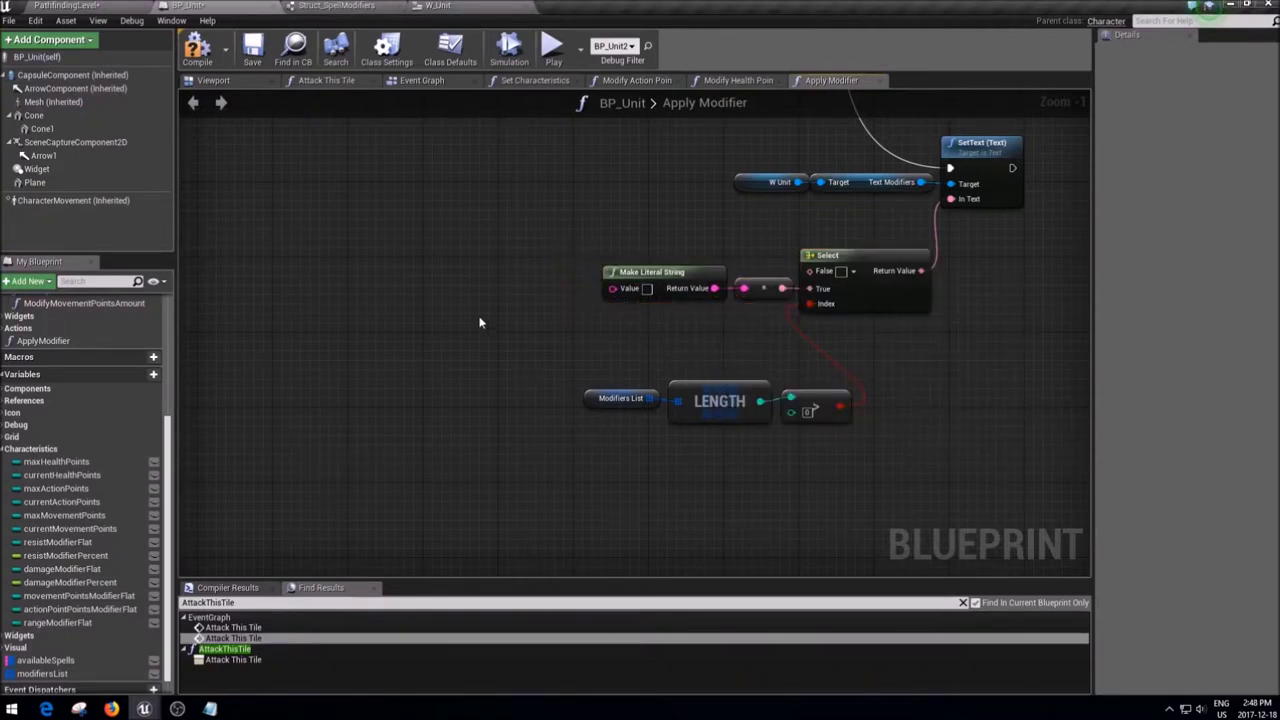
{"action": "right_click_drag", "start_coordinate": [479, 322], "coordinate": [577, 260]}
{"action": "left_click_drag", "start_coordinate": [711, 233], "coordinate": [567, 244]}
- Add an Append node, straighten its output wire, and expand it to inputs A through N
{"action": "type", "text": "append"}
{"action": "key", "text": "Return"}
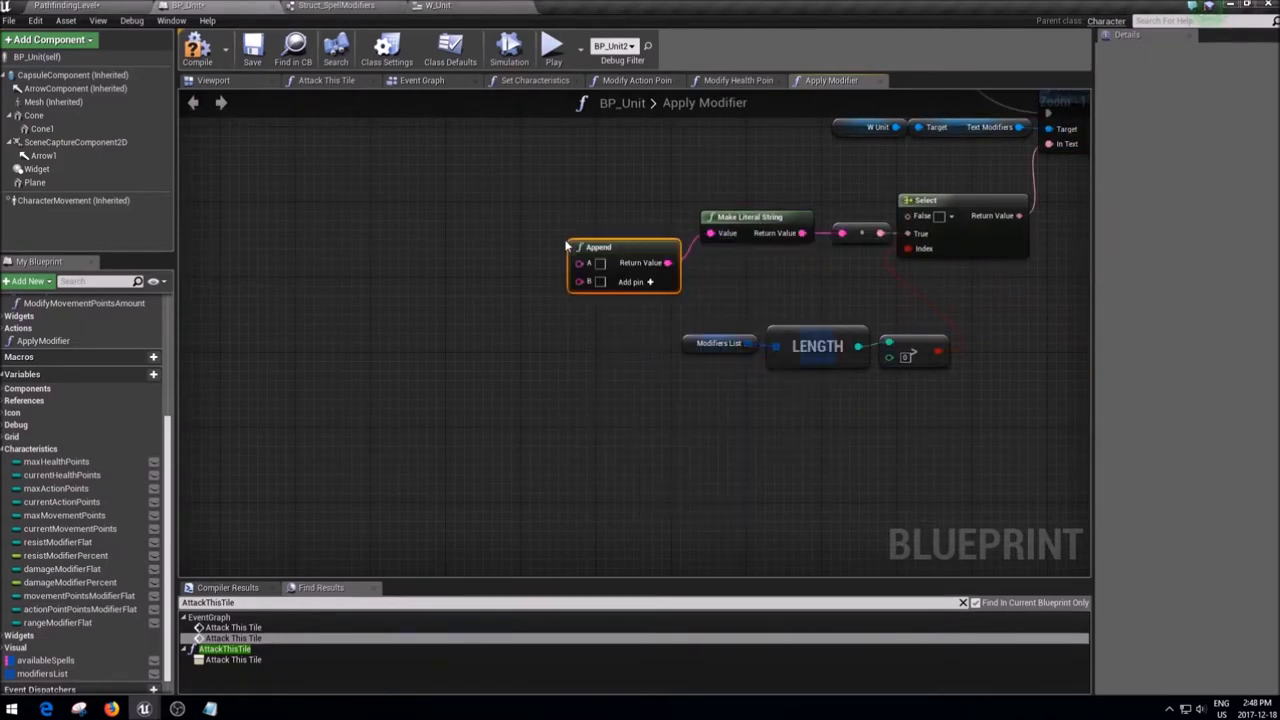
{"action": "mouse_move", "coordinate": [598, 254]}
{"action": "left_mouse_down"}
{"action": "mouse_move", "coordinate": [548, 210]}
{"action": "mouse_move", "coordinate": [529, 219]}
{"action": "left_mouse_up"}
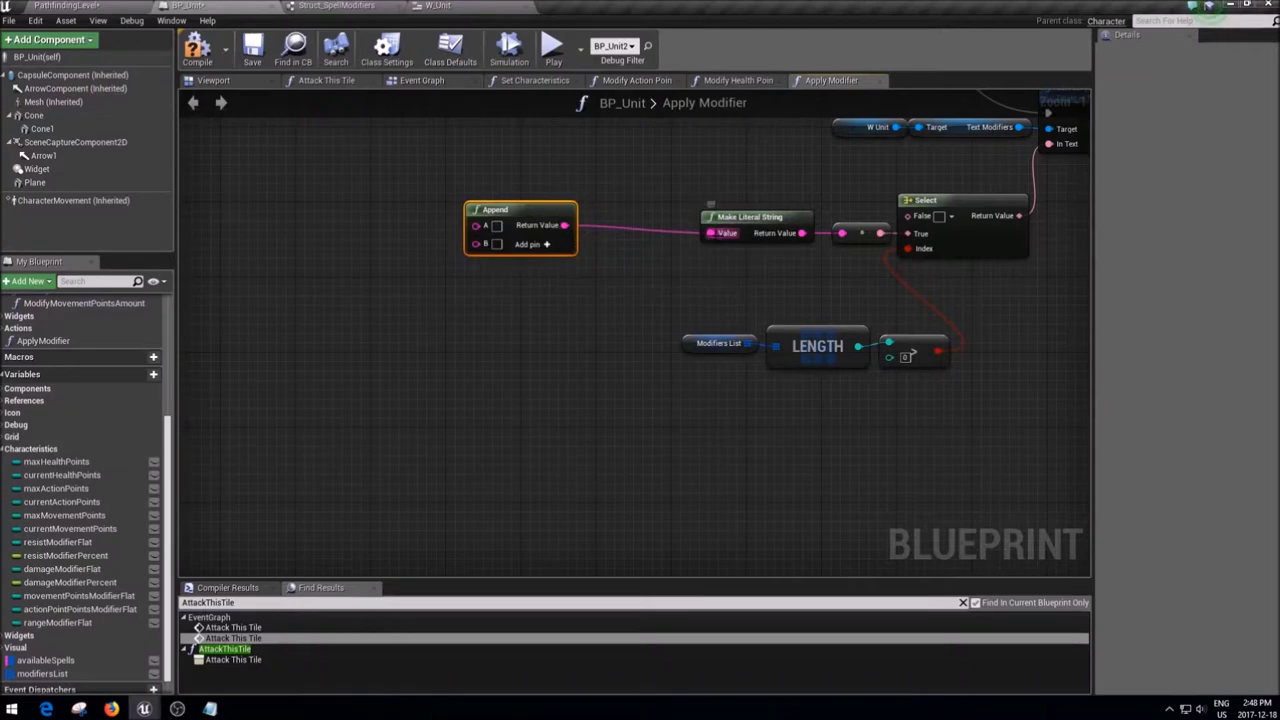
{"action": "right_click", "coordinate": [712, 234]}
{"action": "left_click", "coordinate": [743, 297]}
{"action": "left_click", "coordinate": [539, 255]}
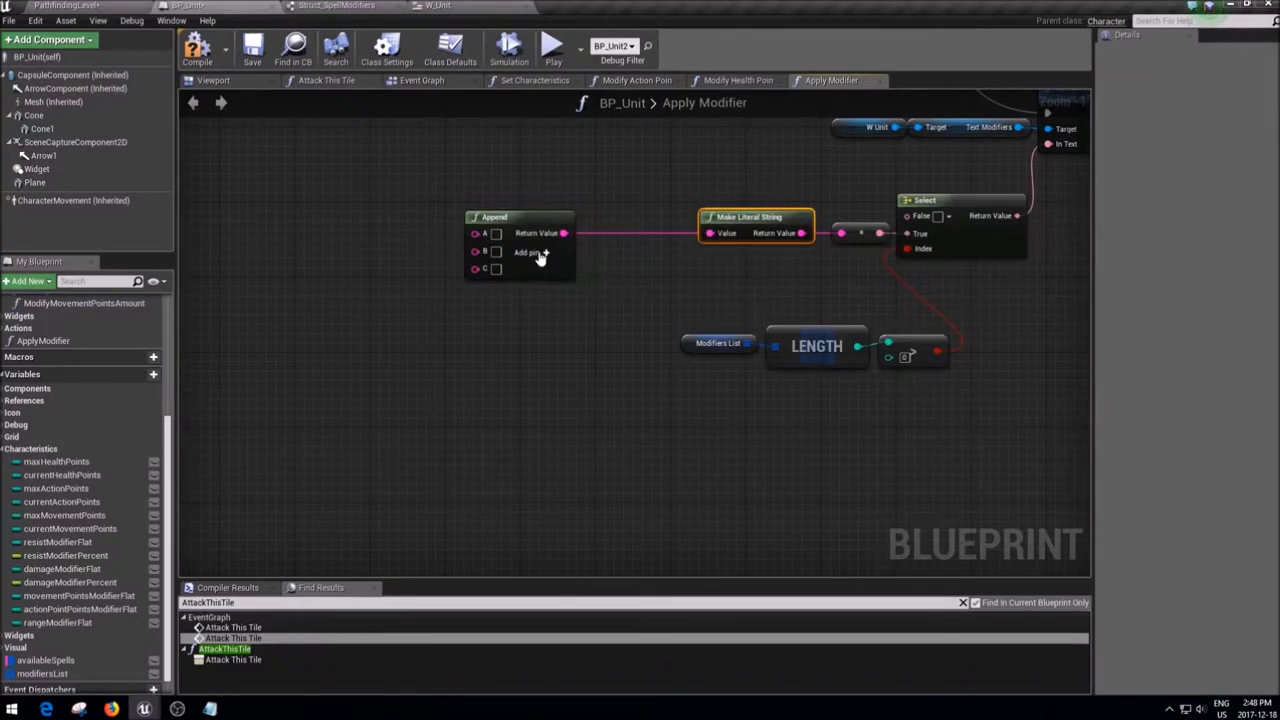
{"action": "left_click", "coordinate": [539, 255]}
{"action": "left_click", "coordinate": [539, 255]}
{"action": "left_click", "coordinate": [539, 255]}
{"action": "left_click", "coordinate": [539, 255]}
{"action": "left_click", "coordinate": [539, 255]}
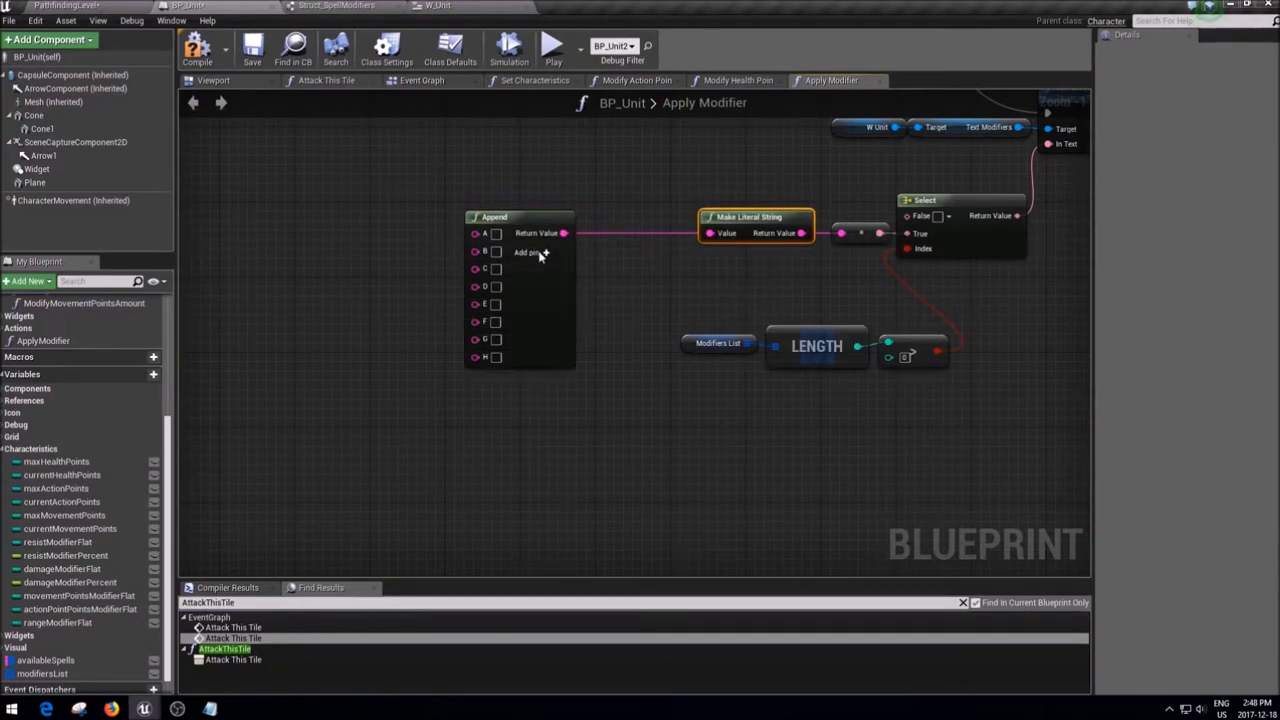
{"action": "left_click", "coordinate": [539, 255]}
{"action": "left_click", "coordinate": [539, 255]}
{"action": "left_click", "coordinate": [539, 255]}
{"action": "left_click", "coordinate": [539, 255]}
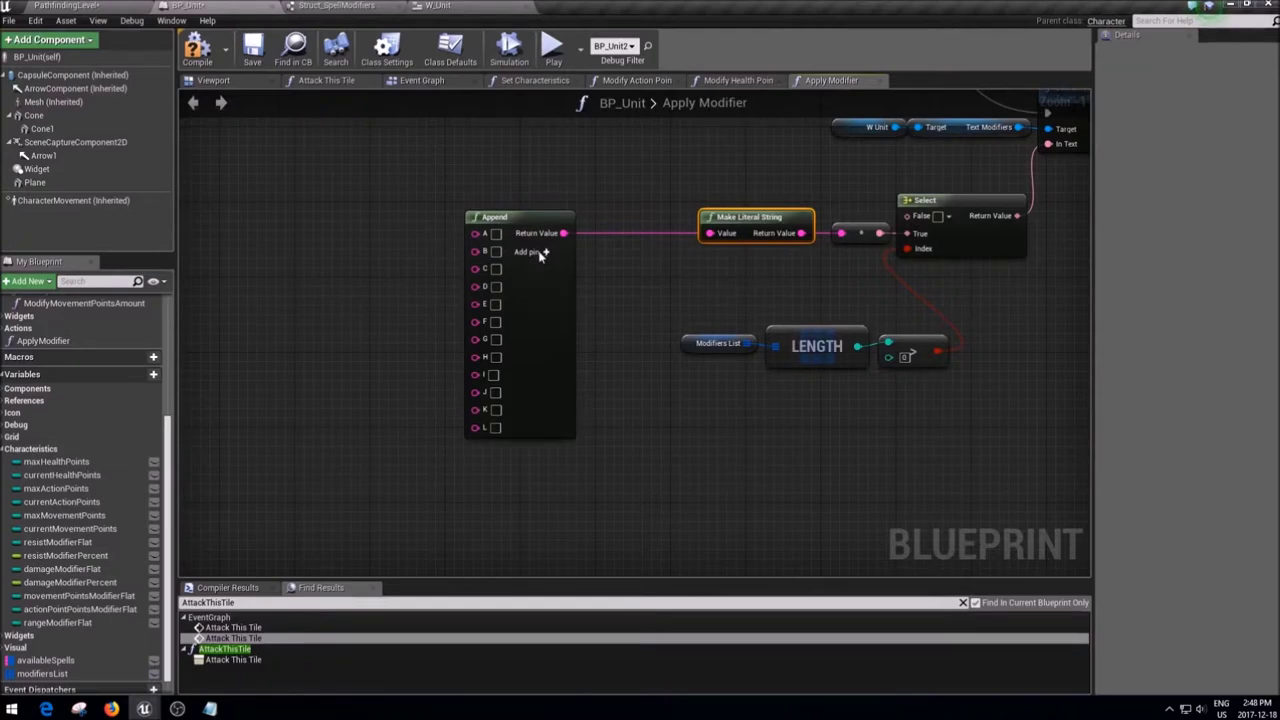
{"action": "left_click", "coordinate": [539, 255]}
{"action": "left_click", "coordinate": [539, 255]}
- Select the Resist Modifier Flat, Resist Modifier Percent and Damage Modifier Flat getters beside the Append node
{"action": "right_click_drag", "start_coordinate": [580, 366], "coordinate": [605, 357]}
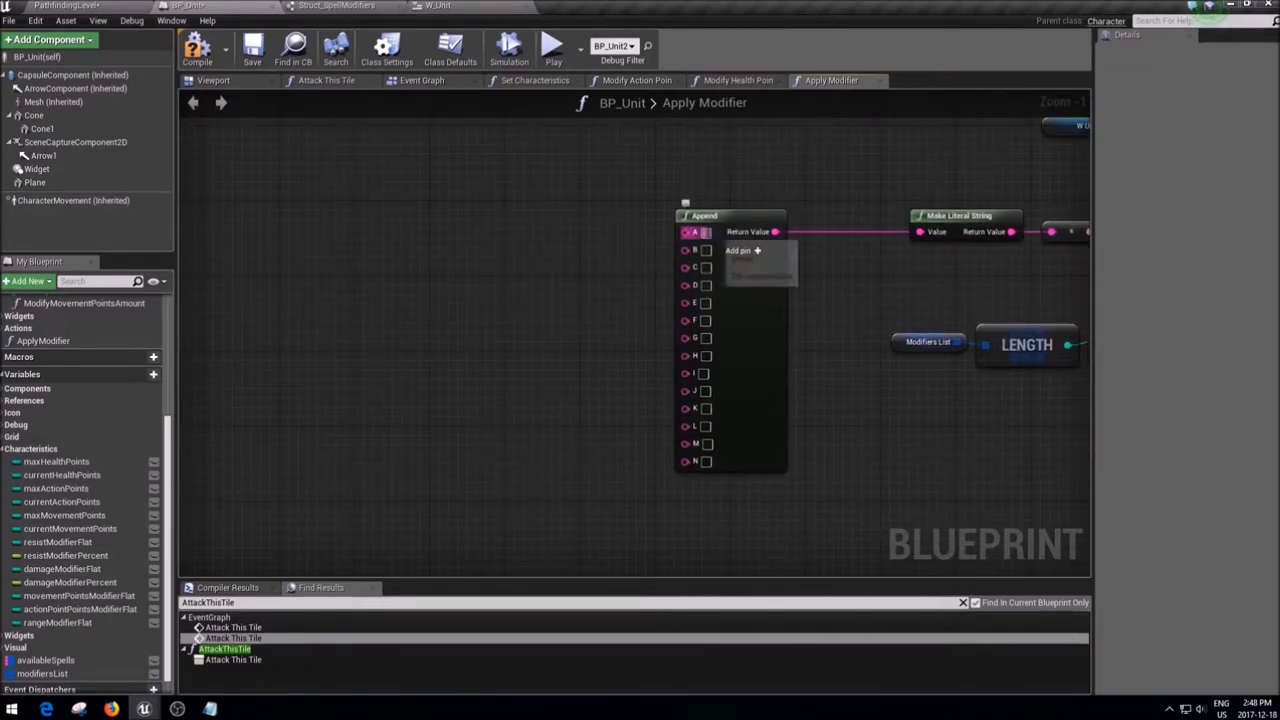
{"action": "scroll", "coordinate": [700, 260], "scroll_direction": "up", "scroll_amount": 1}
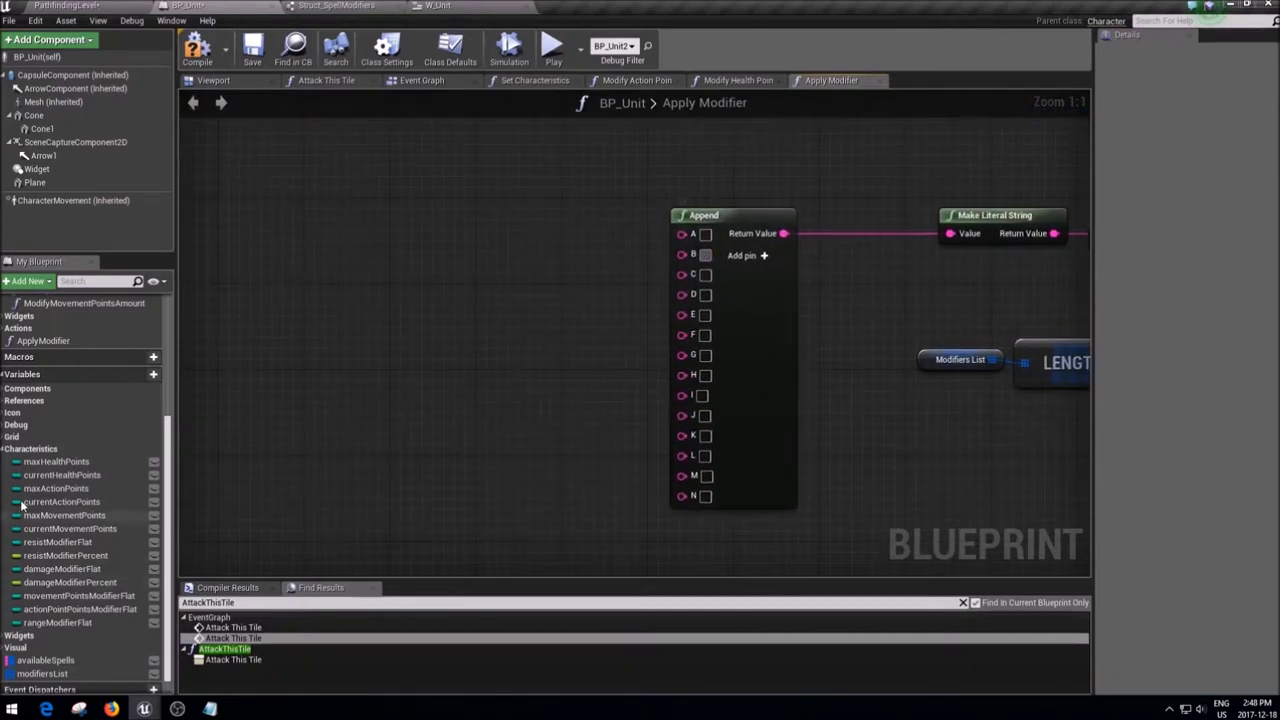
{"action": "scroll", "coordinate": [442, 390], "scroll_direction": "down", "scroll_amount": 1}
{"action": "scroll", "coordinate": [691, 297], "scroll_direction": "down", "scroll_amount": 3}
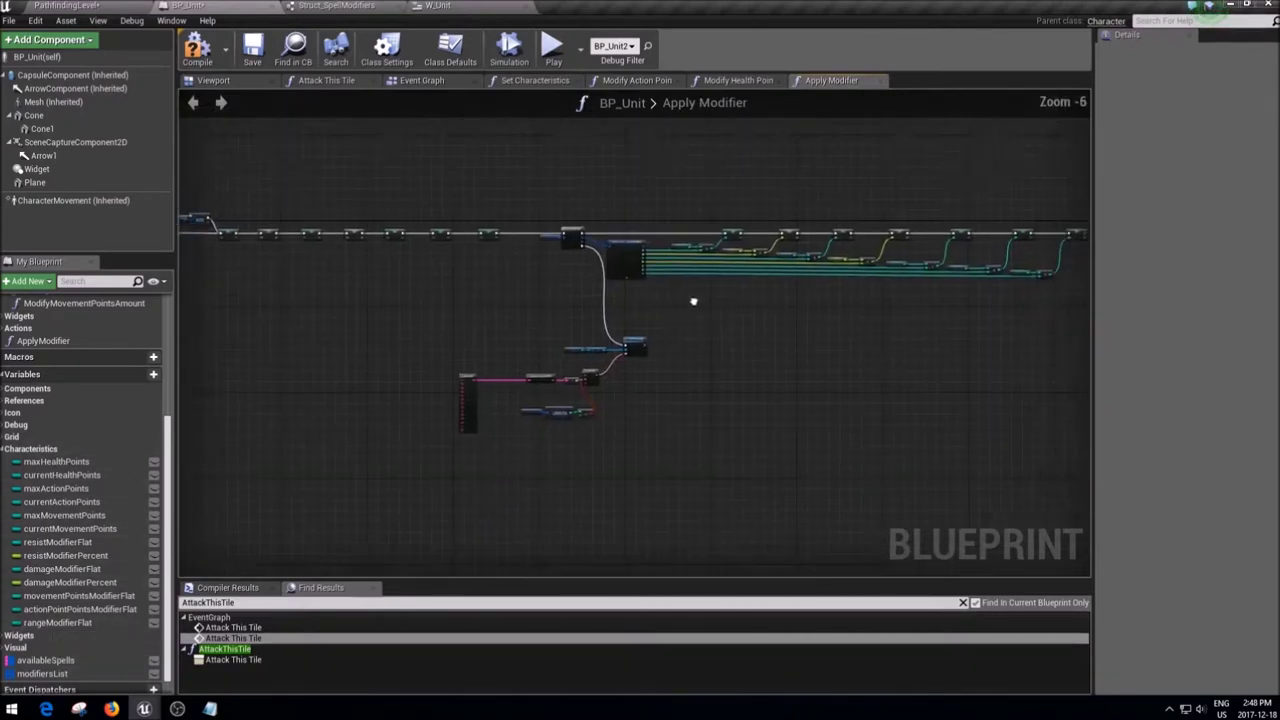
{"action": "scroll", "coordinate": [650, 300], "scroll_direction": "up", "scroll_amount": 3}
{"action": "left_click", "coordinate": [605, 298]}
{"action": "right_click_drag", "start_coordinate": [717, 353], "coordinate": [517, 335]}
{"action": "left_click", "coordinate": [553, 292], "text": "ctrl"}
{"action": "left_click", "coordinate": [717, 302], "text": "ctrl"}
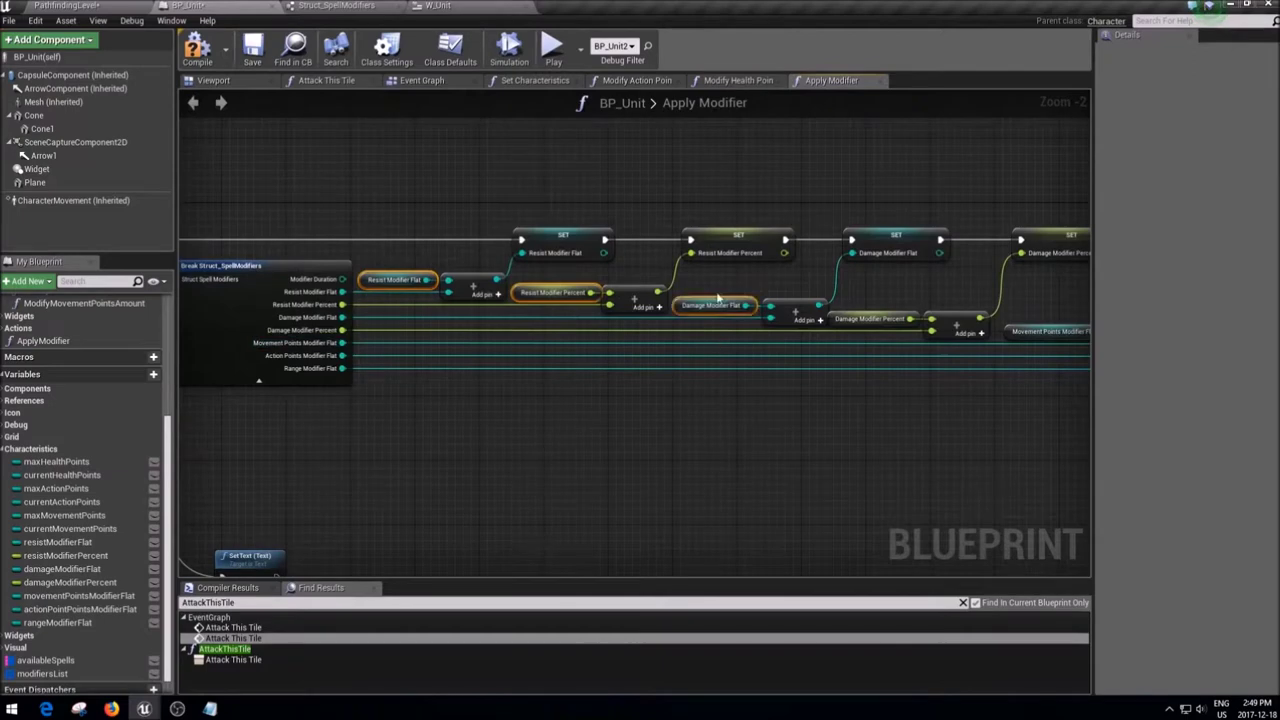
{"action": "right_click_drag", "start_coordinate": [910, 342], "coordinate": [686, 342]}
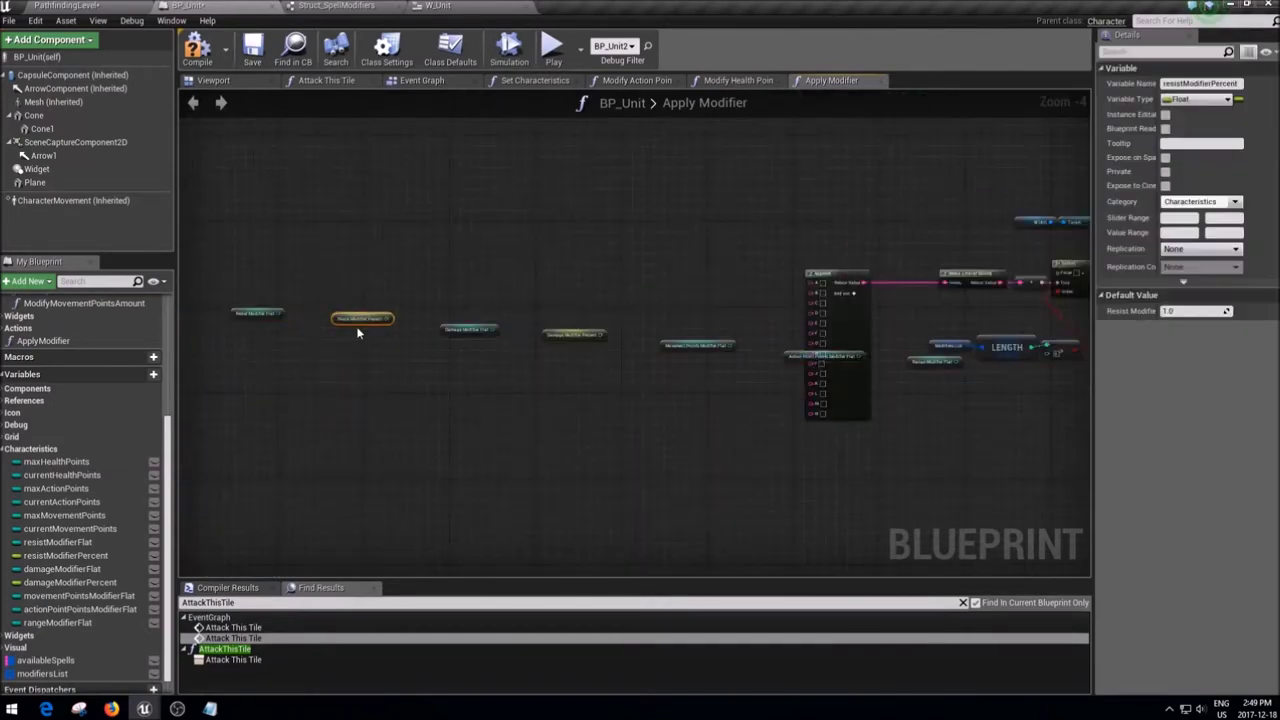
- Wire the modifier strings into the Append inputs, starting with Damage Modifier Flat into E, and straighten the wires
{"action": "left_click_drag", "start_coordinate": [411, 266], "coordinate": [786, 253]}
{"action": "left_click_drag", "start_coordinate": [766, 408], "coordinate": [447, 407]}
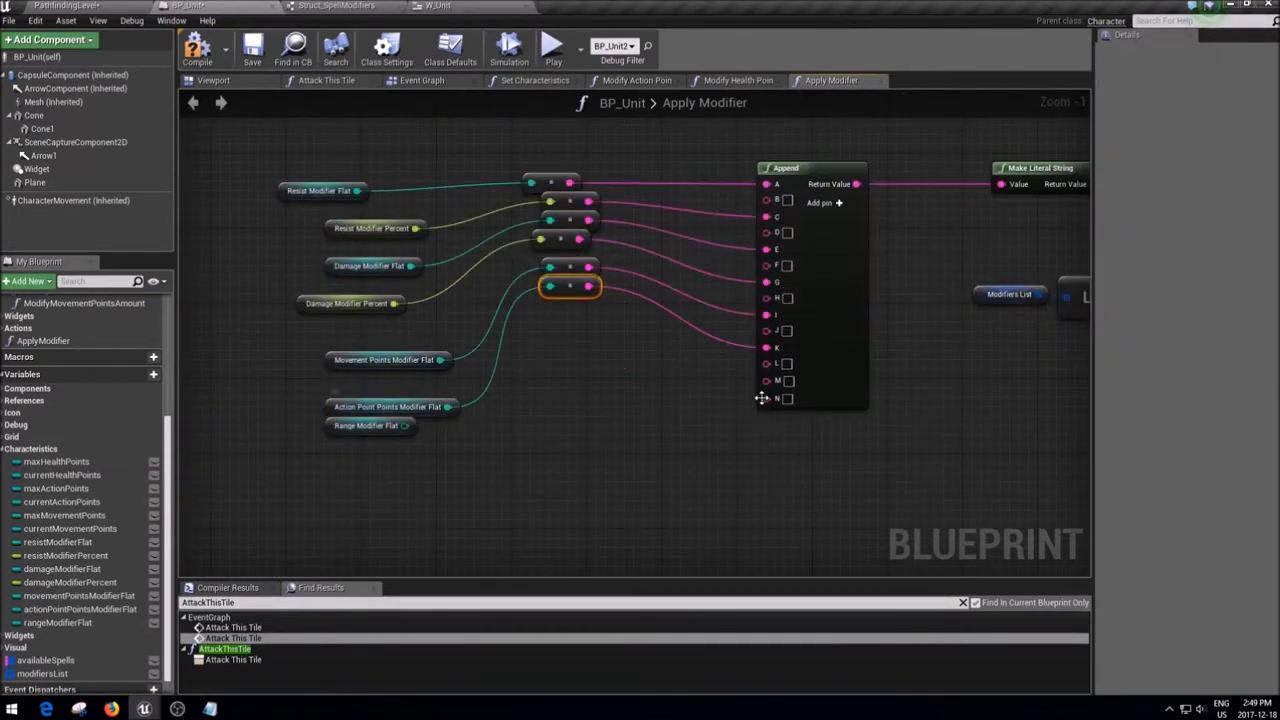
{"action": "right_click", "coordinate": [767, 316]}
{"action": "left_click", "coordinate": [833, 380]}
{"action": "right_click", "coordinate": [546, 209]}
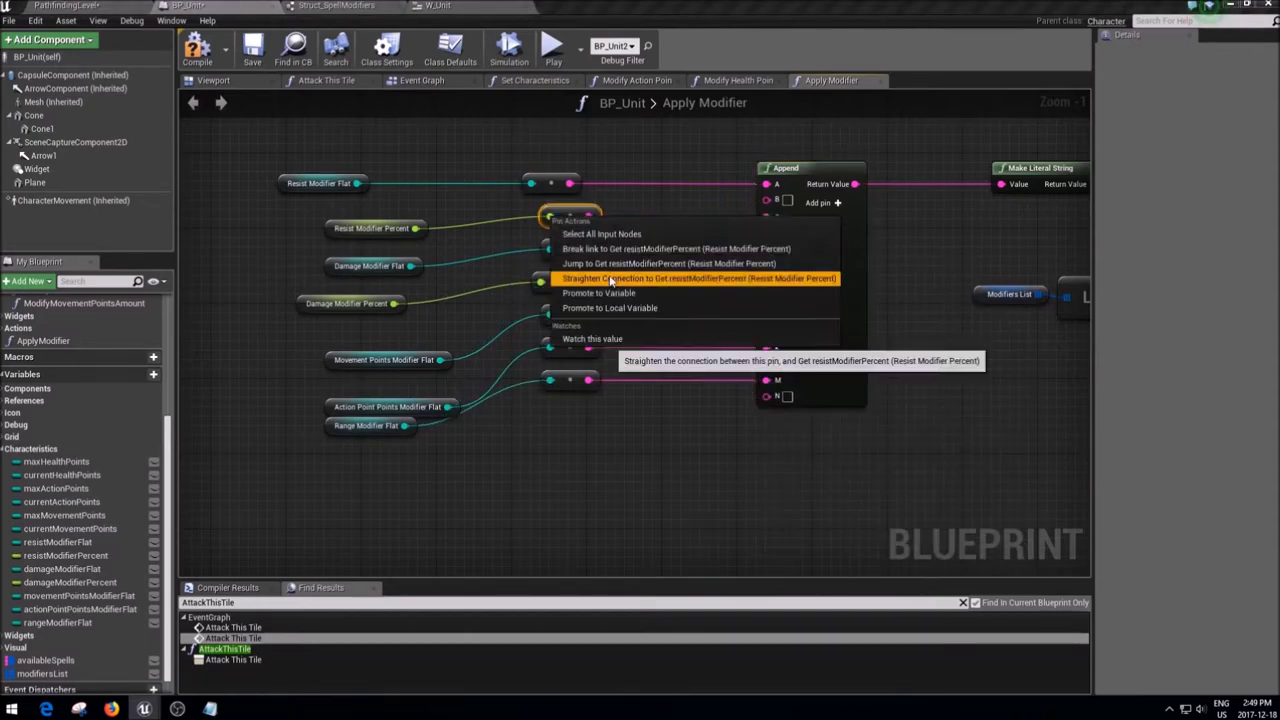
{"action": "left_click", "coordinate": [650, 266]}
{"action": "right_click", "coordinate": [546, 295]}
{"action": "left_click", "coordinate": [650, 363]}
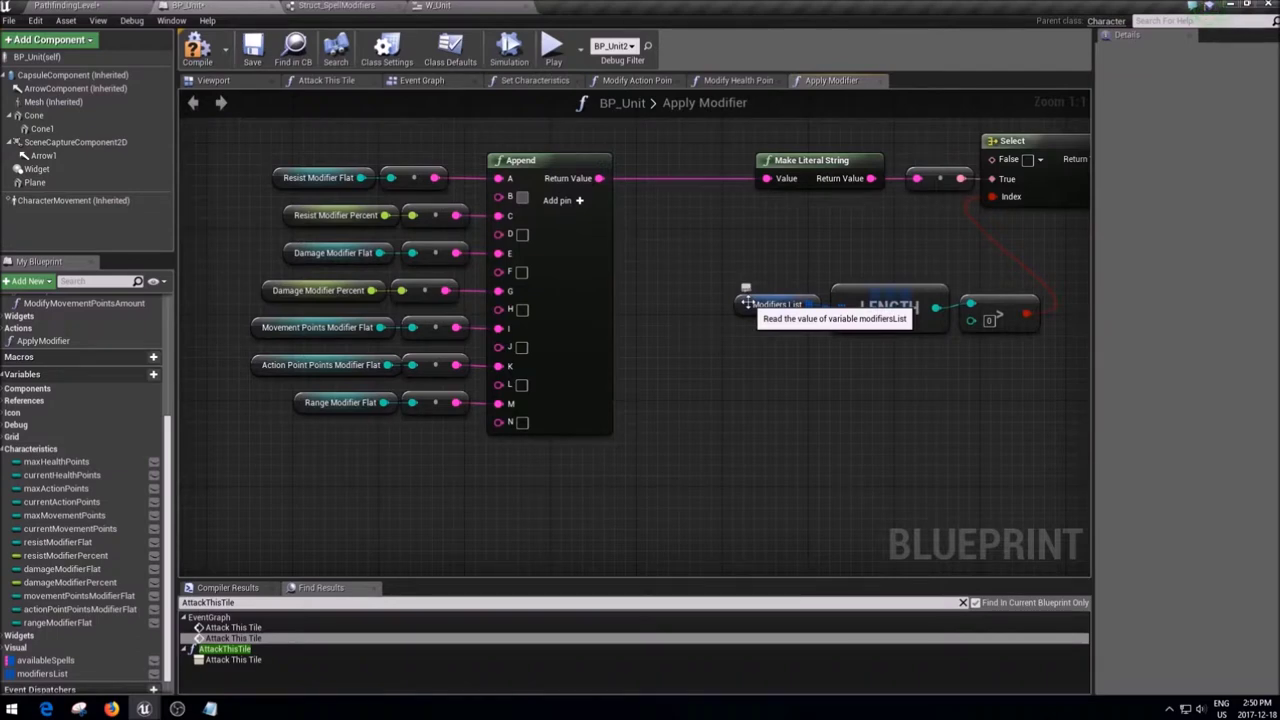
- Fill the Append label pins with resist, resistPercent, damagePercent, Movement and Action
{"action": "type", "text": "resist"}
{"action": "key", "text": "Tab"}
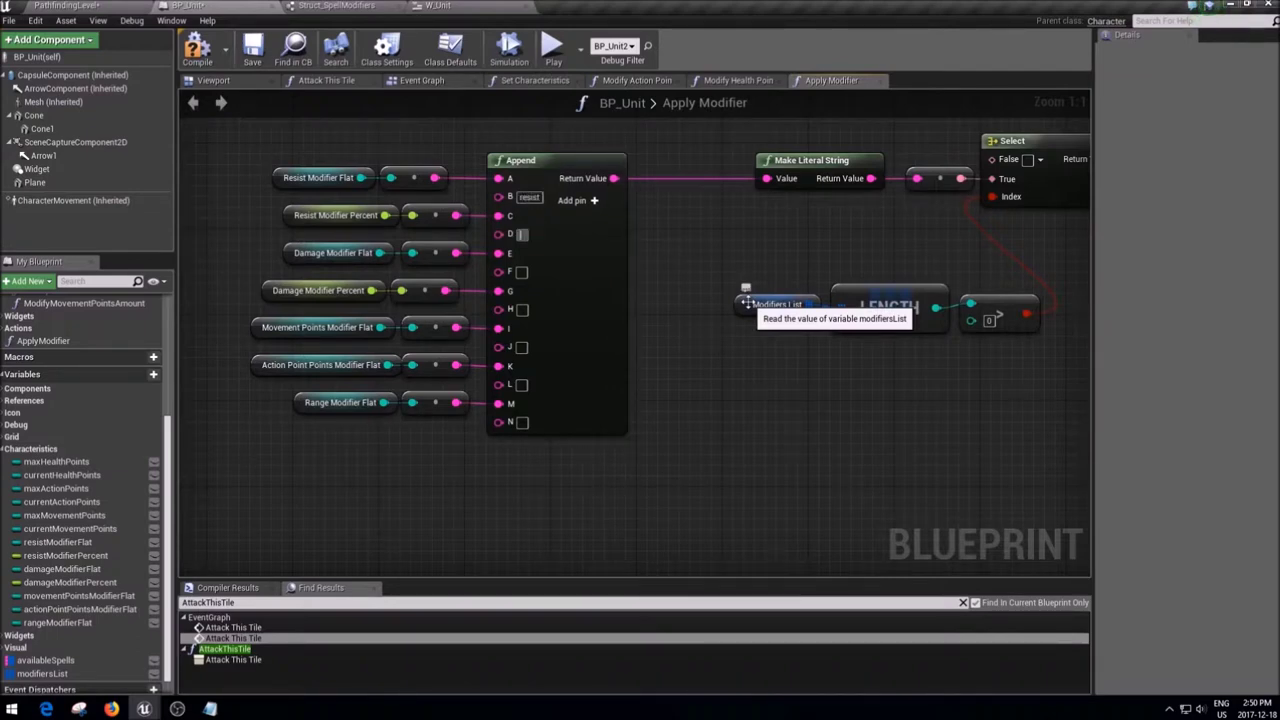
{"action": "type", "text": "resistPercent"}
{"action": "key", "text": "Tab"}
{"action": "type", "text": "rcent"}
{"action": "key", "text": "Tab"}
{"action": "type", "text": "Movement"}
{"action": "key", "text": "Tab"}
{"action": "type", "text": "Action"}
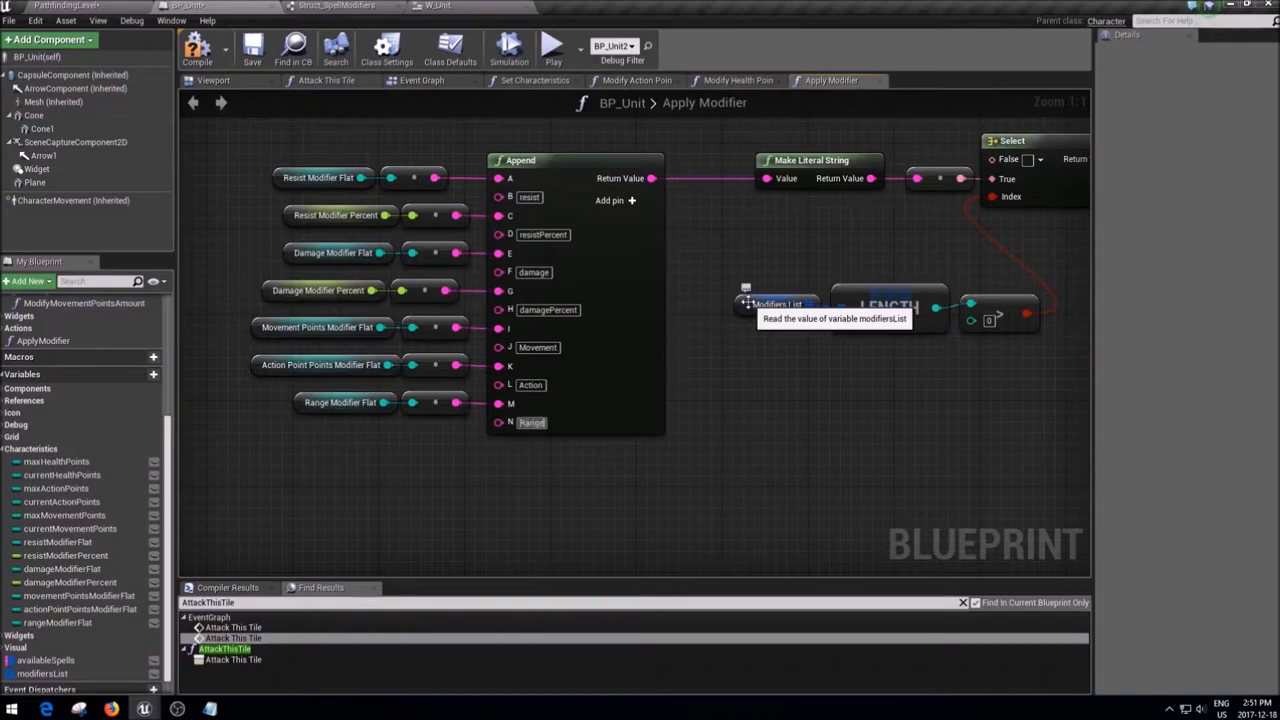
{"action": "type", "text": "e"}
{"action": "key", "text": "Tab"}
- End each label, from resist through Range, with a Shift+Enter line break
{"action": "key", "text": "shift+Return"}
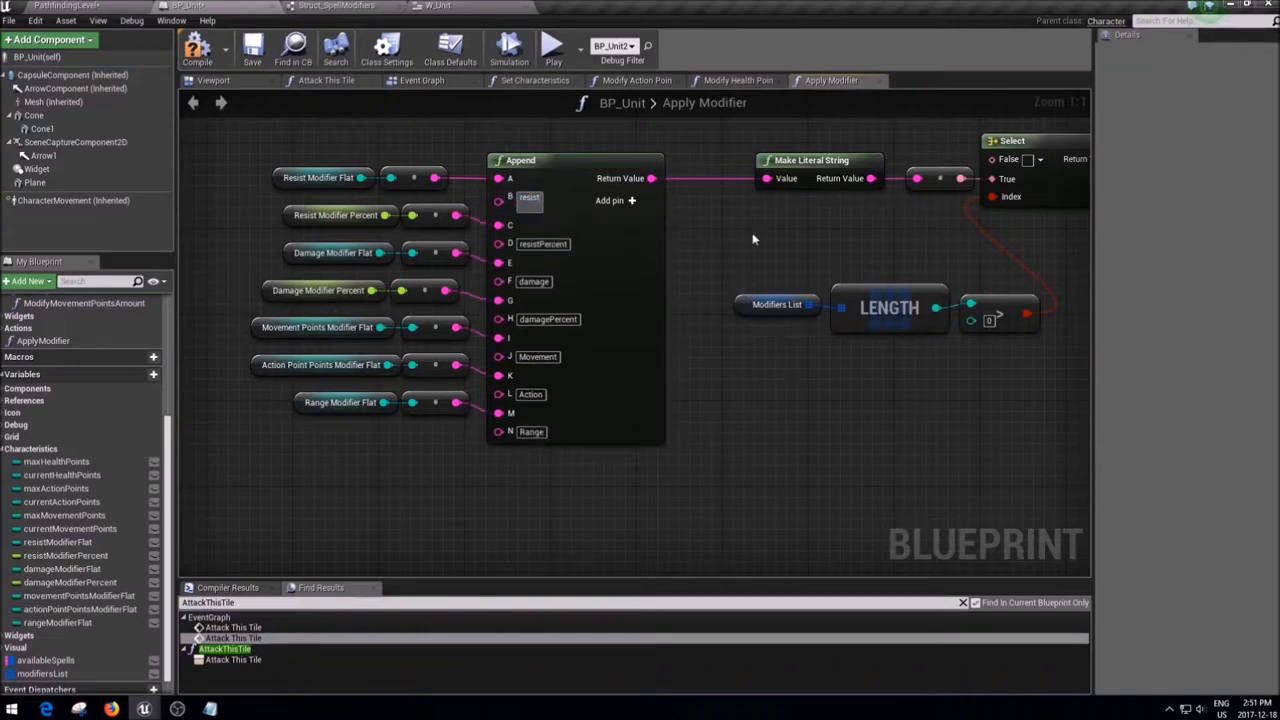
{"action": "left_click", "coordinate": [560, 244]}
{"action": "key", "text": "shift+Return"}
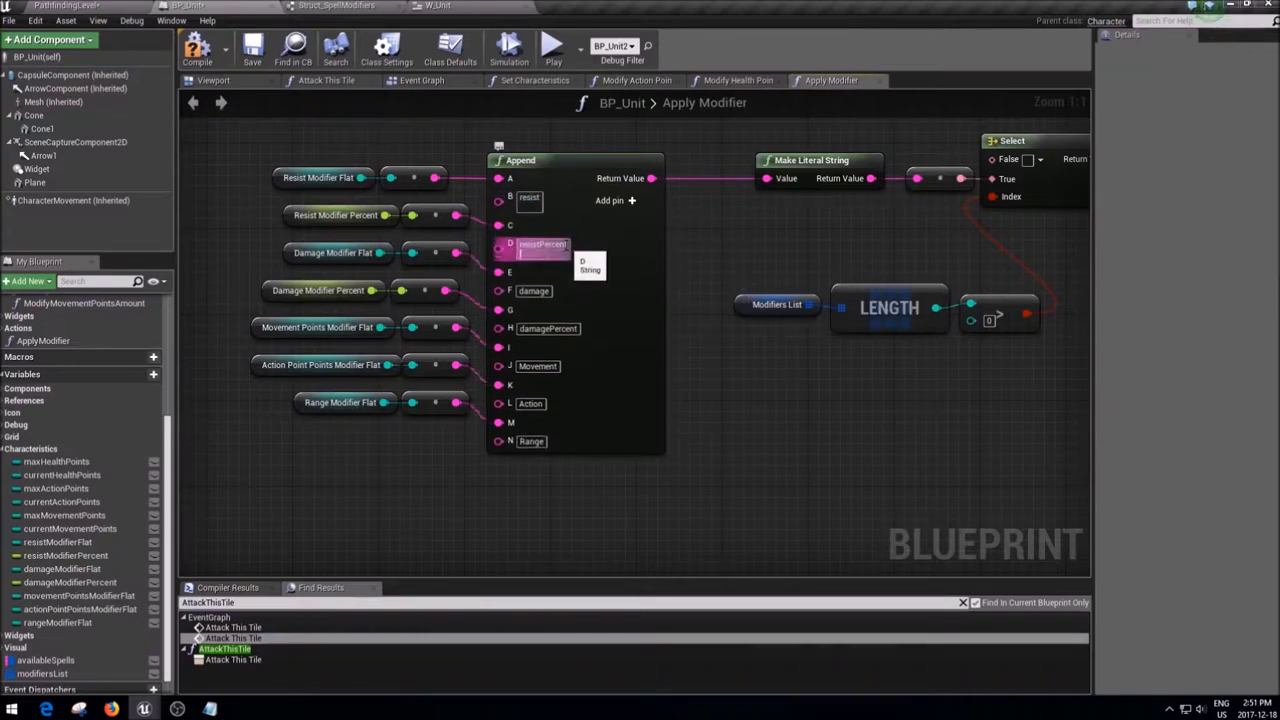
{"action": "left_click", "coordinate": [543, 292]}
{"action": "key", "text": "shift+Return"}
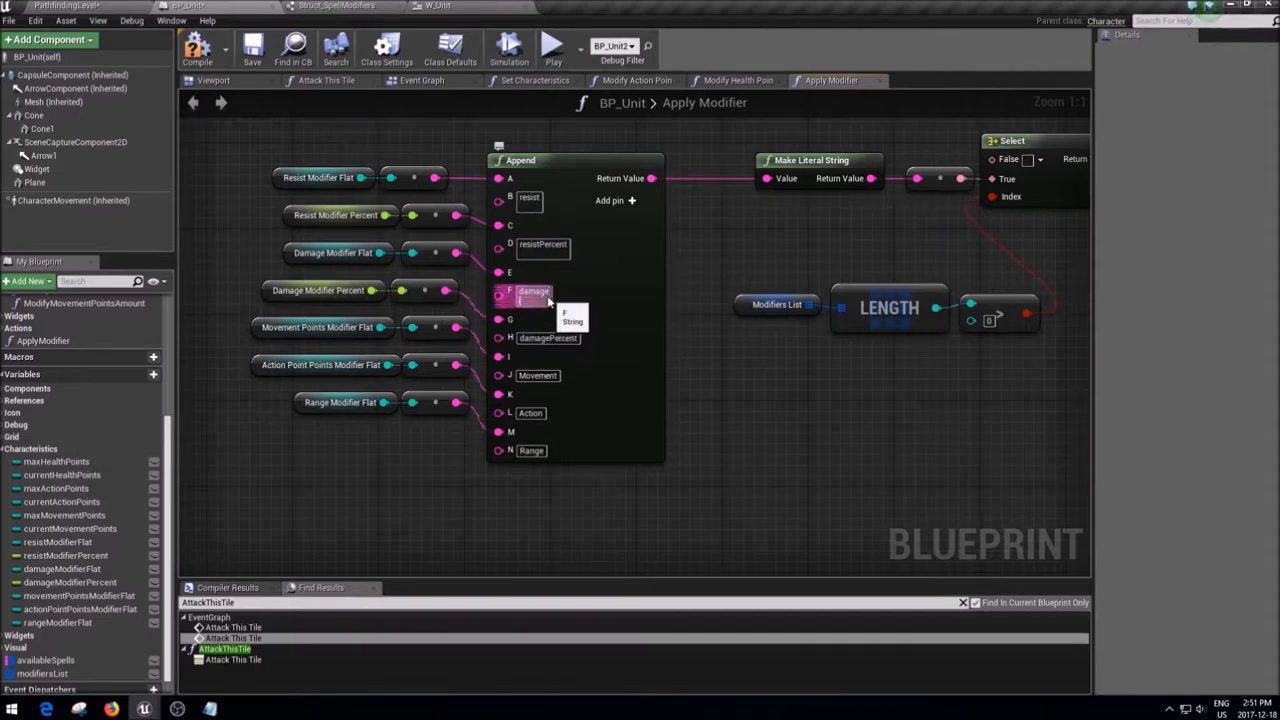
{"action": "left_click", "coordinate": [570, 338]}
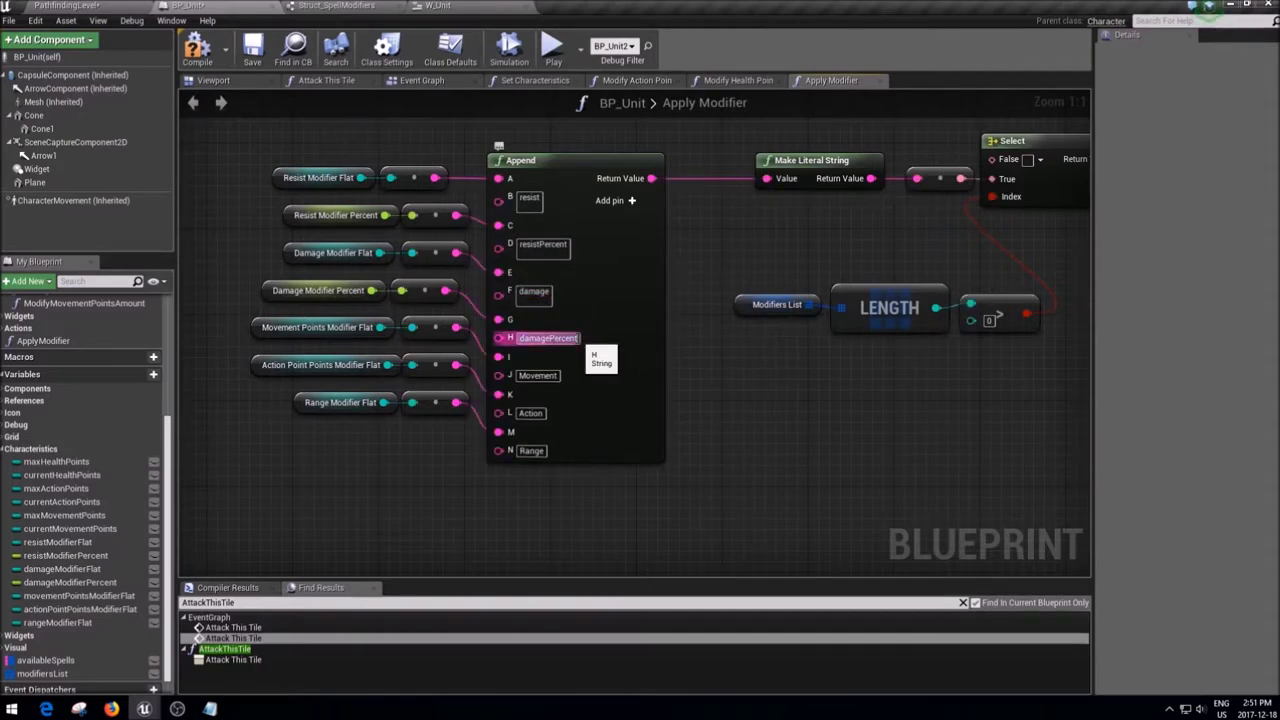
{"action": "key", "text": "shift+Return"}
{"action": "left_click", "coordinate": [552, 386]}
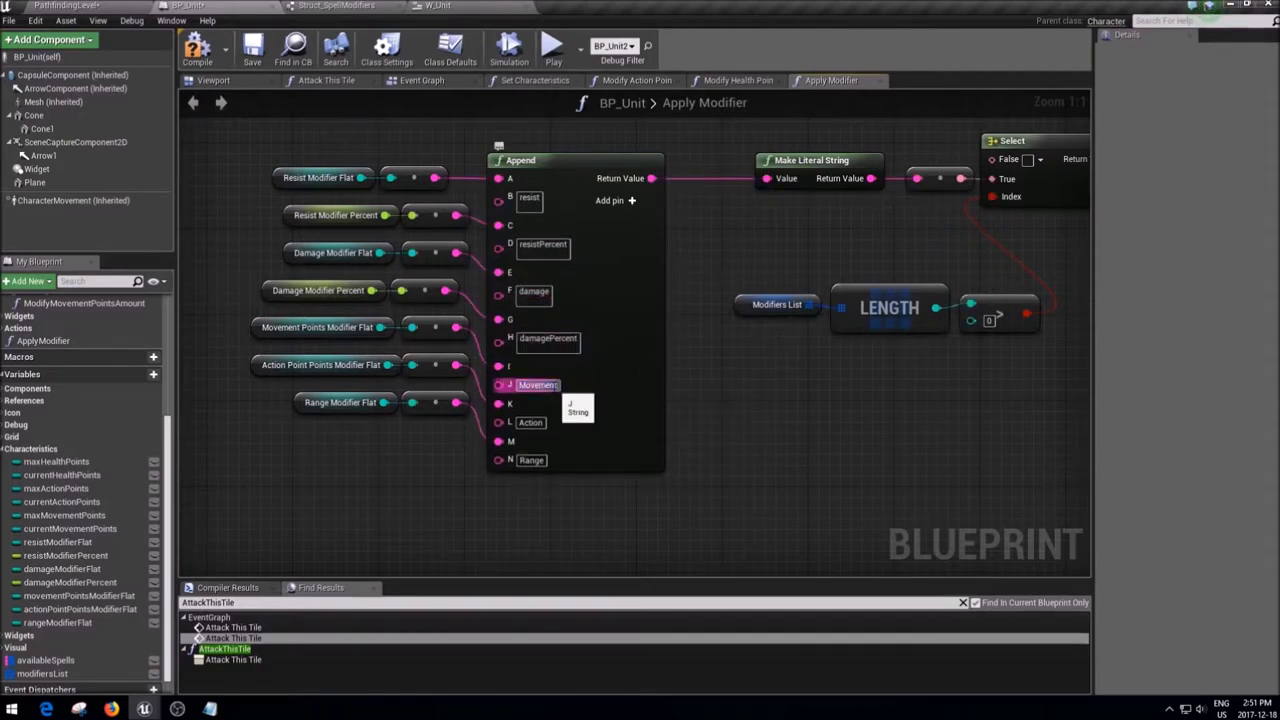
{"action": "key", "text": "shift+Return"}
{"action": "left_click", "coordinate": [530, 432]}
{"action": "key", "text": "shift+Return"}
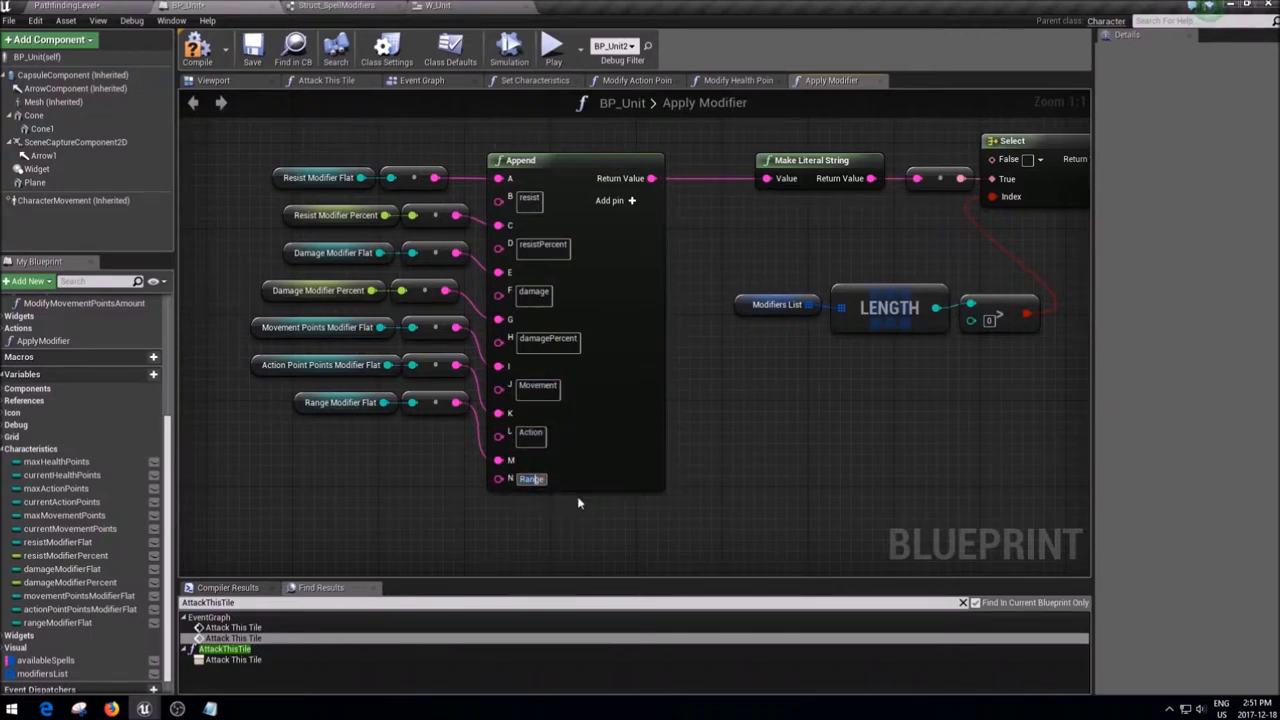
{"action": "key", "text": "shift+Return"}
- Line the modifier getter nodes up with their Append inputs and save BP_Unit
{"action": "left_click_drag", "start_coordinate": [431, 435], "coordinate": [254, 220]}
{"action": "left_click_drag", "start_coordinate": [387, 413], "coordinate": [377, 424]}
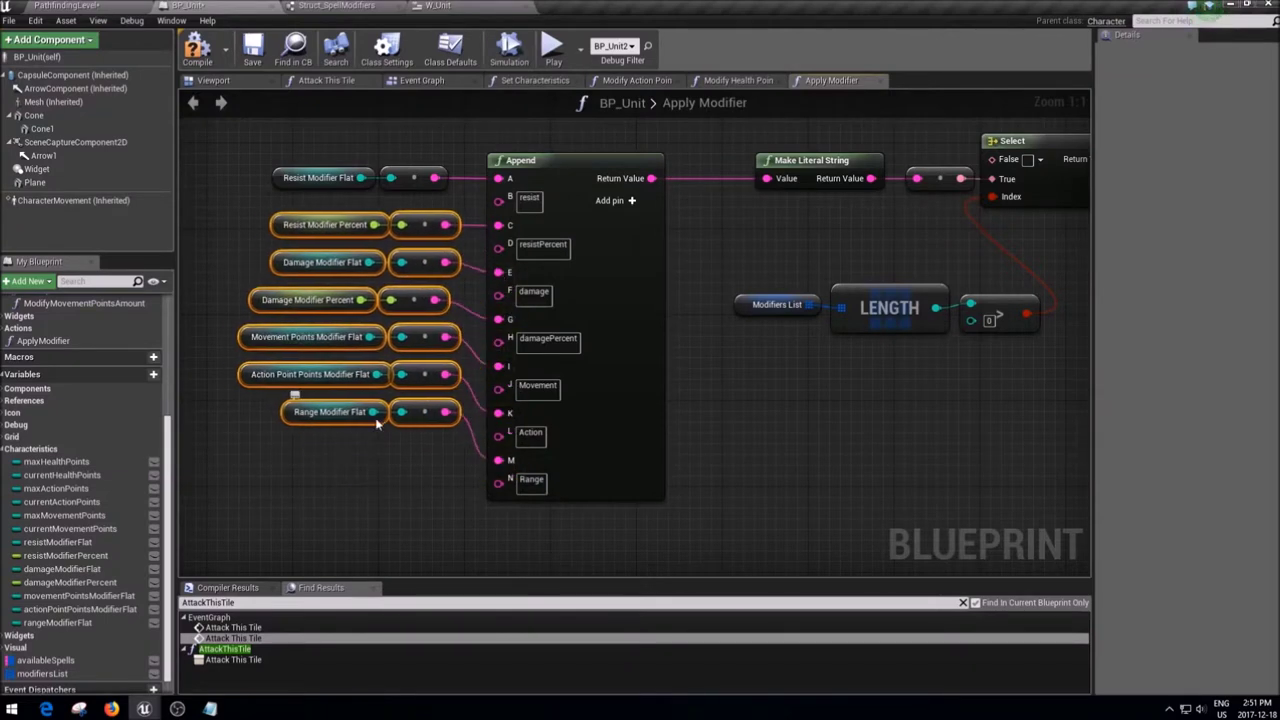
{"action": "left_click_drag", "start_coordinate": [457, 500], "coordinate": [300, 255]}
{"action": "left_click_drag", "start_coordinate": [330, 400], "coordinate": [330, 420]}
{"action": "left_click", "coordinate": [427, 483]}
{"action": "left_click_drag", "start_coordinate": [400, 452], "coordinate": [245, 300]}
{"action": "left_click_drag", "start_coordinate": [330, 422], "coordinate": [330, 432]}
{"action": "left_click", "coordinate": [300, 321], "text": "ctrl"}
{"action": "left_click_drag", "start_coordinate": [300, 357], "coordinate": [300, 379]}
{"action": "left_click", "coordinate": [429, 502]}
{"action": "left_click_drag", "start_coordinate": [427, 503], "coordinate": [260, 400]}
{"action": "left_click_drag", "start_coordinate": [338, 457], "coordinate": [338, 467]}
{"action": "left_click", "coordinate": [850, 444]}
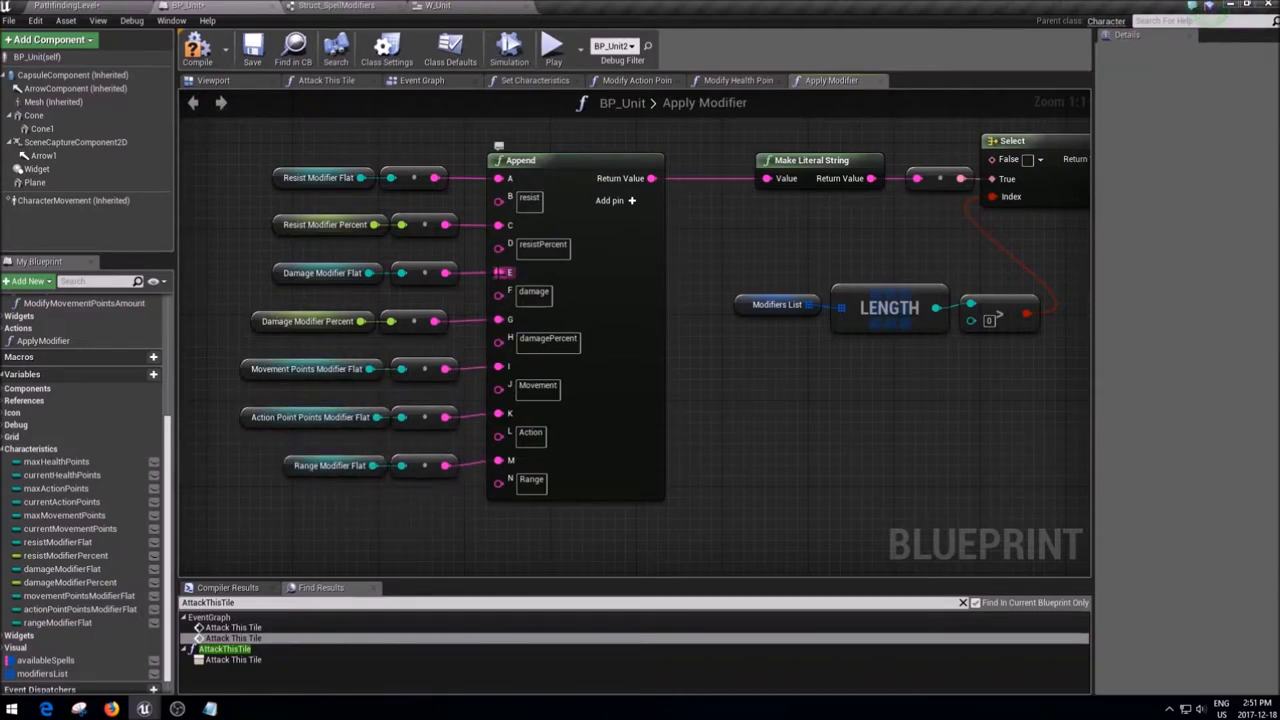
{"action": "left_click", "coordinate": [253, 48]}
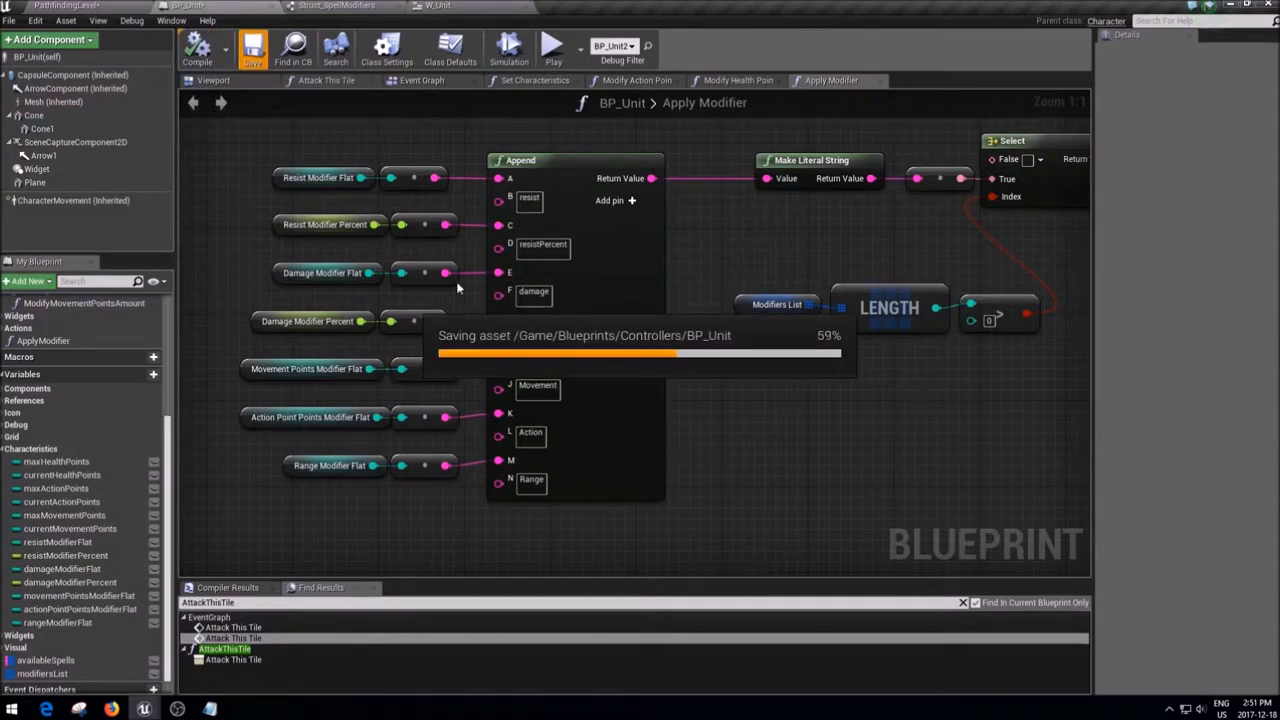
- Play PathfindingLevel, move a unit, heal the green unit, and switch turns to check its labelled modifiers
{"action": "left_click", "coordinate": [120, 6]}
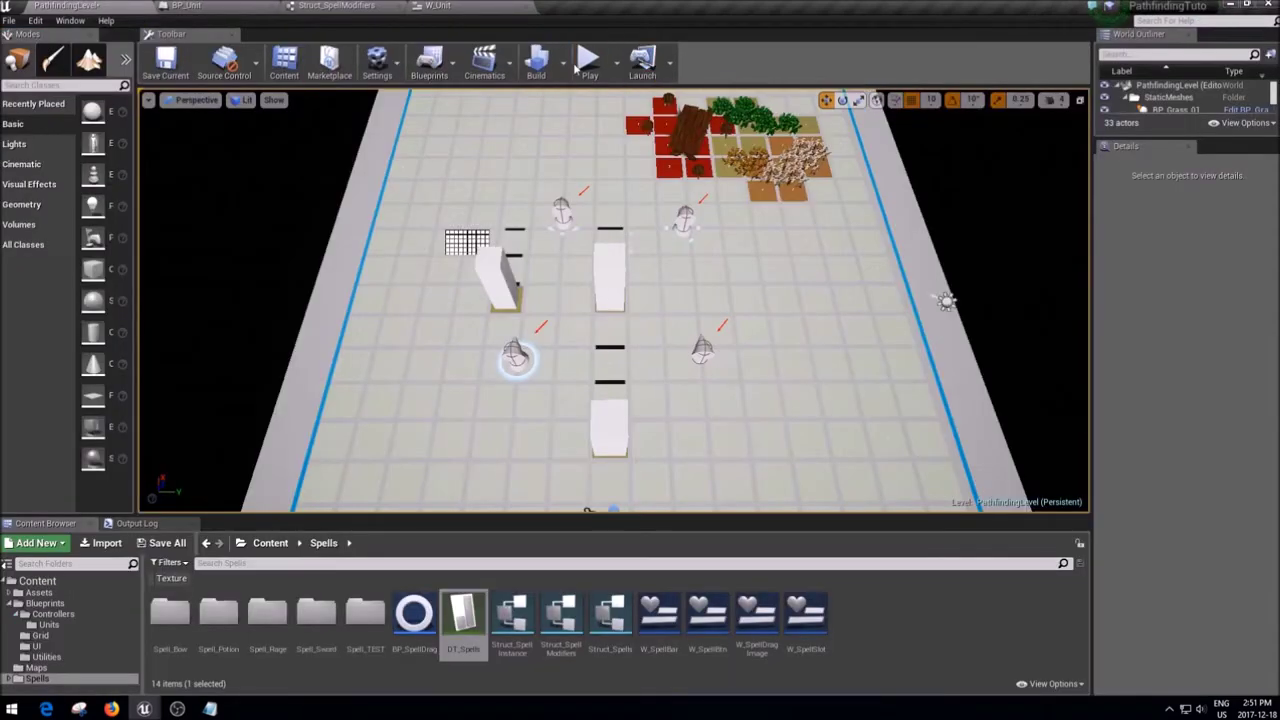
{"action": "left_click", "coordinate": [598, 64]}
{"action": "left_click", "coordinate": [540, 376]}
{"action": "left_click", "coordinate": [697, 378]}
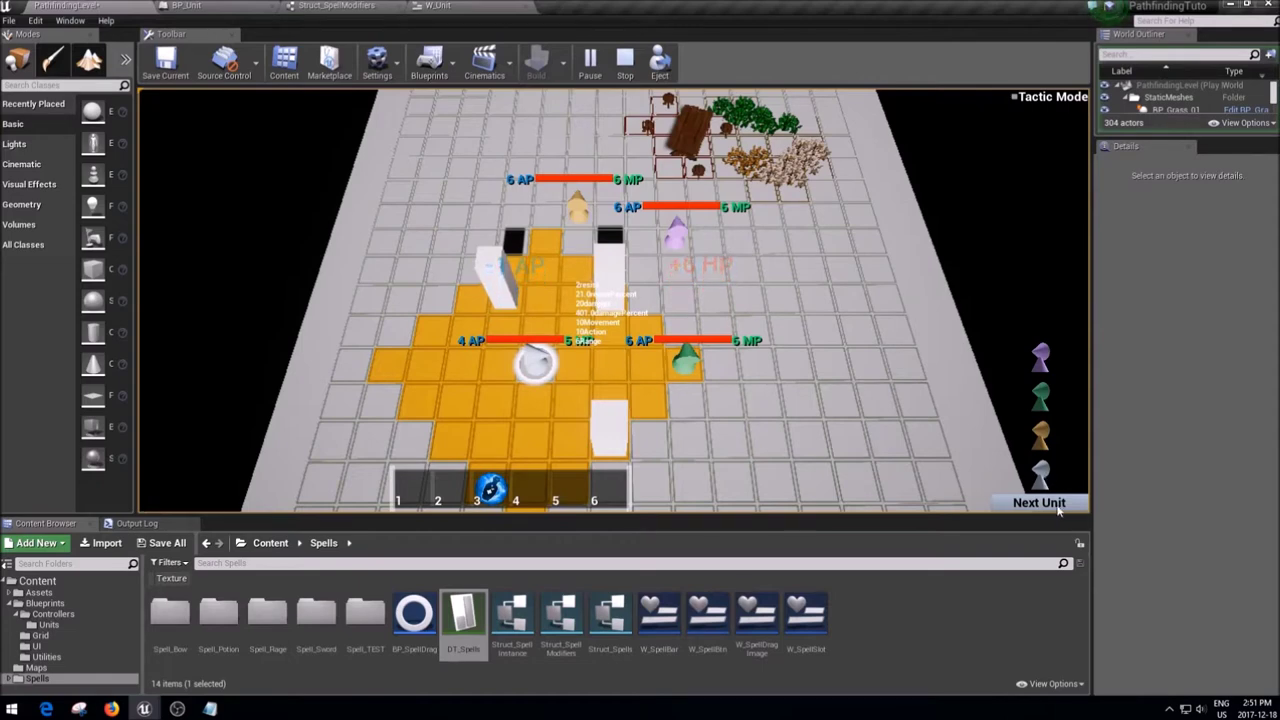
{"action": "left_click", "coordinate": [1057, 509]}
{"action": "left_click", "coordinate": [1055, 508]}
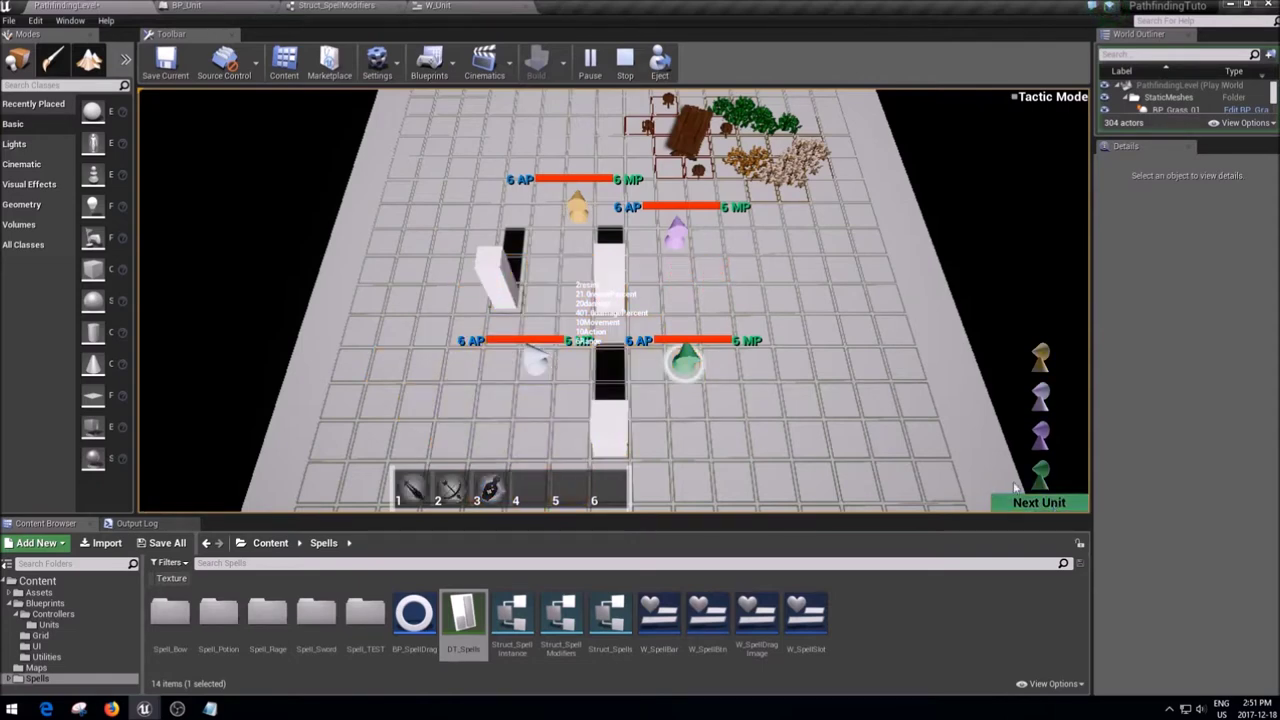
{"action": "left_click", "coordinate": [857, 370]}
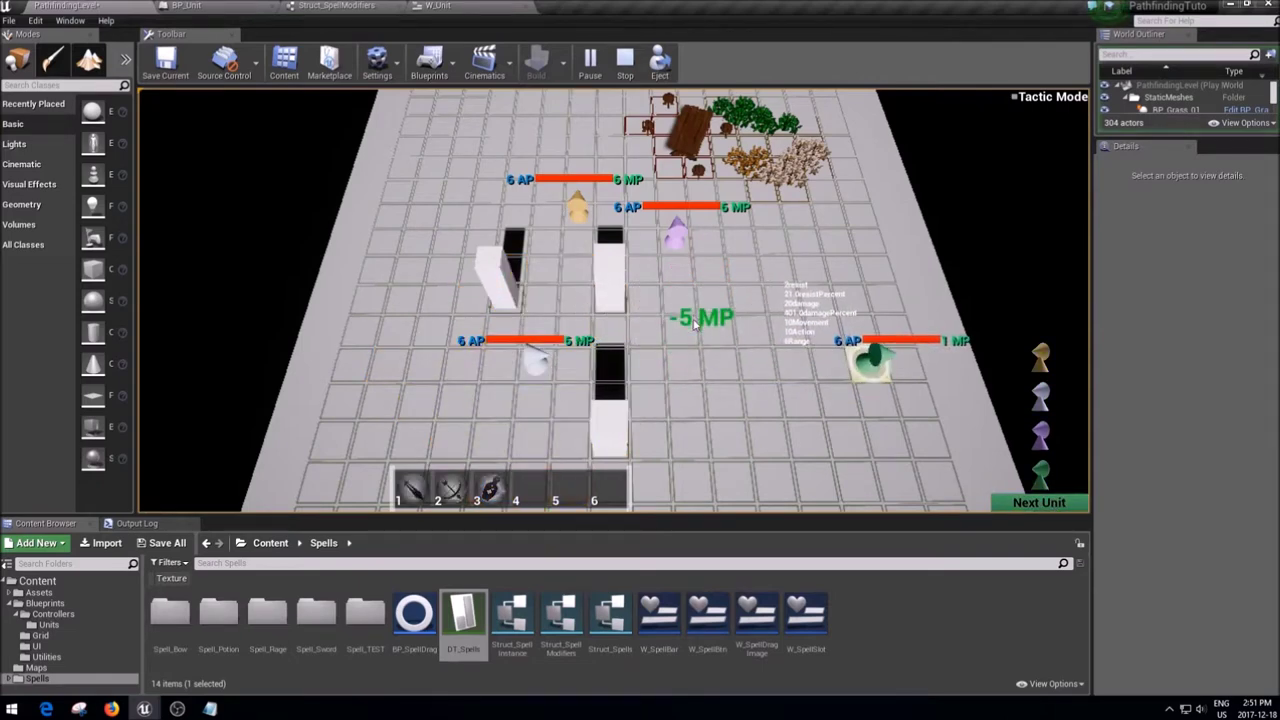
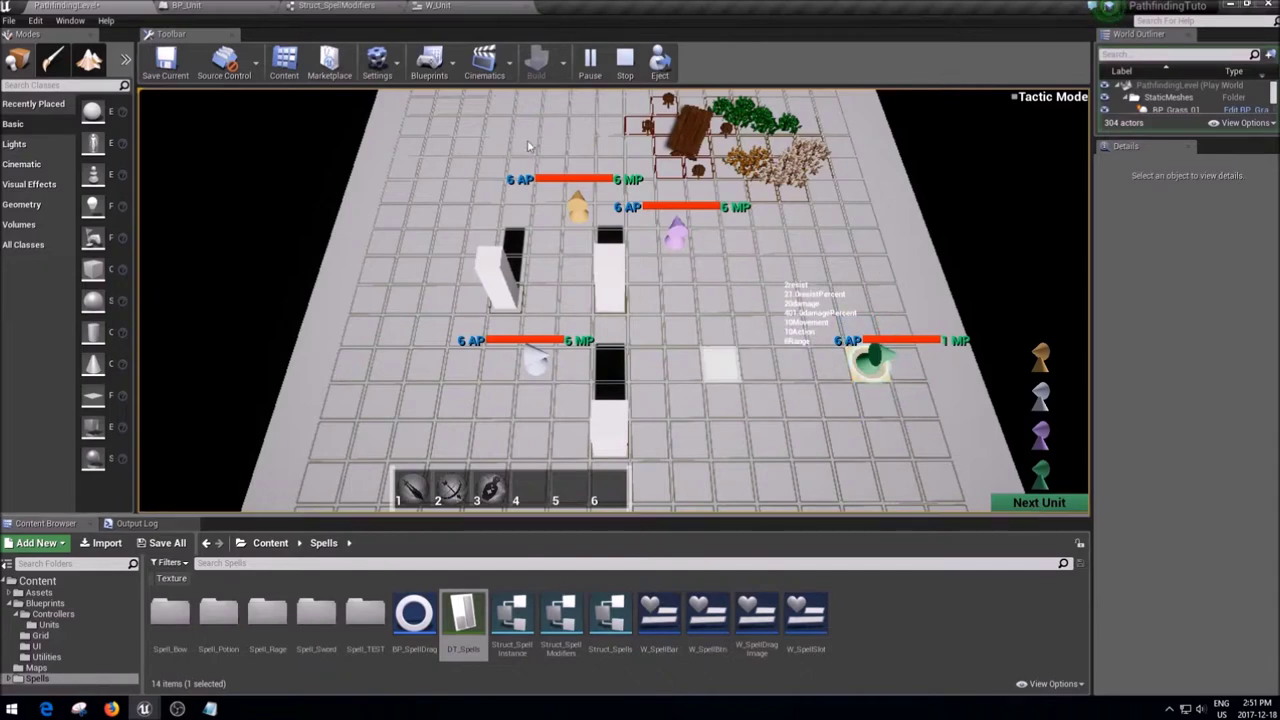
- Return from the level play view to the BP_Unit blueprint's Apply Modifier graph
{"action": "left_click", "coordinate": [437, 6]}
{"action": "left_click", "coordinate": [336, 6]}
{"action": "left_click", "coordinate": [195, 6]}
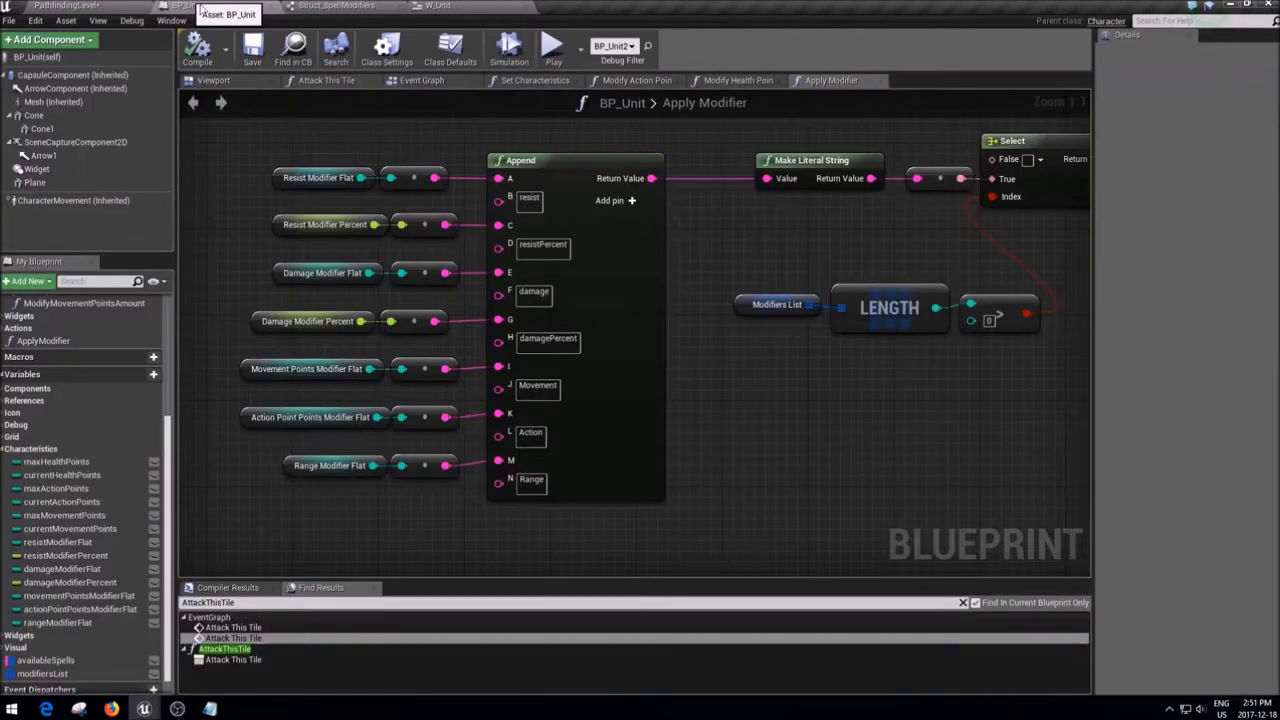
- Verify the Append labels resist, resistPercent, damage, damagePercent, Movement, Action, Range, then save BP_Unit
{"action": "left_click", "coordinate": [521, 203]}
{"action": "left_click", "coordinate": [530, 248]}
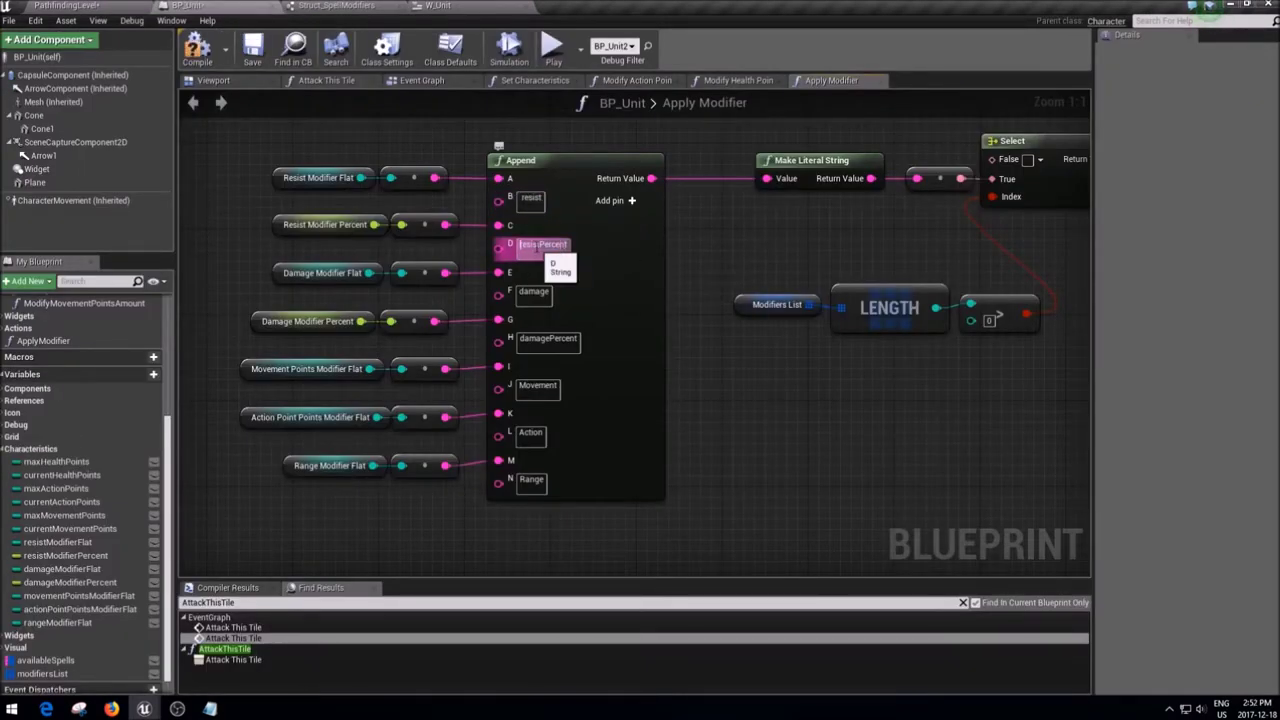
{"action": "left_click", "coordinate": [533, 291]}
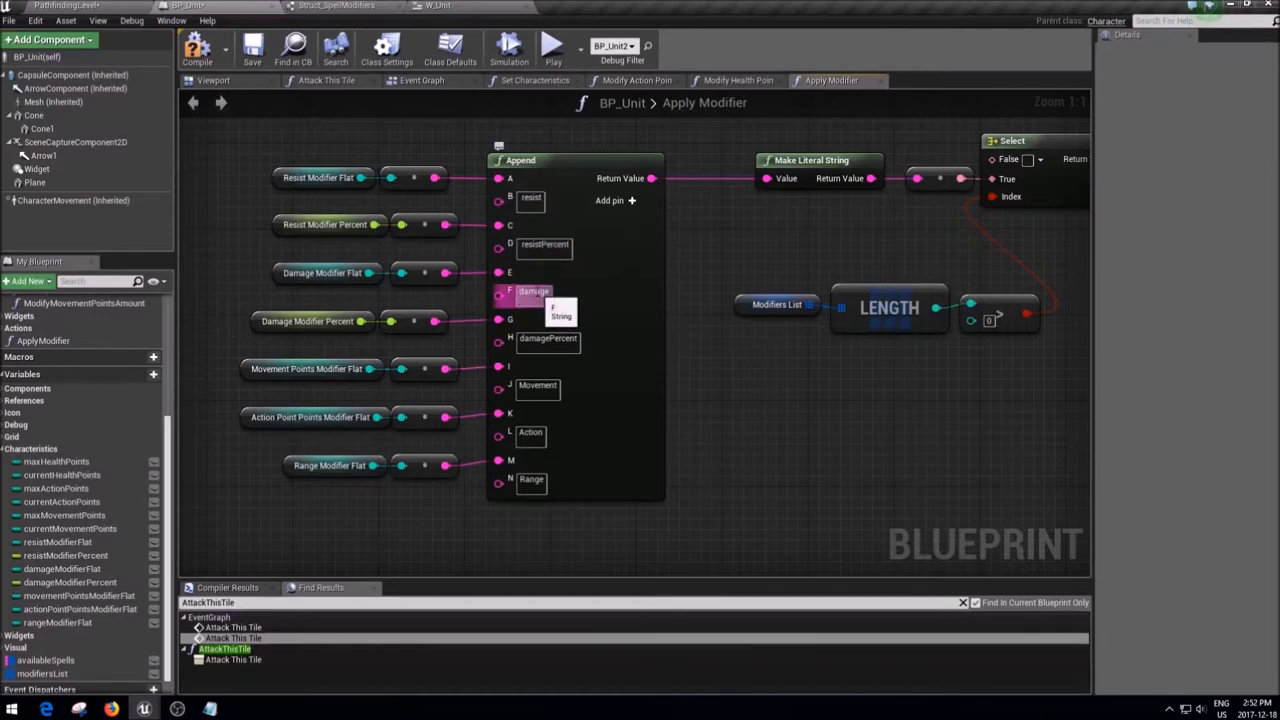
{"action": "left_click", "coordinate": [529, 341]}
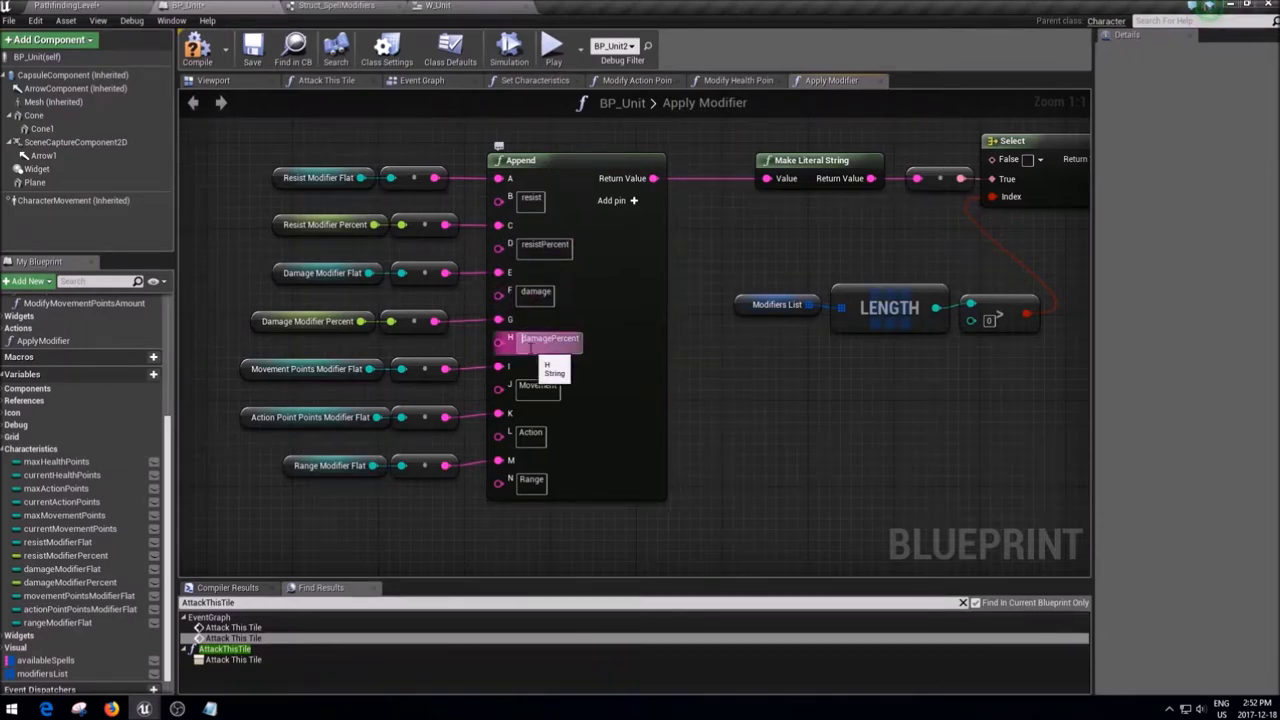
{"action": "left_click", "coordinate": [524, 389]}
{"action": "left_click", "coordinate": [530, 436]}
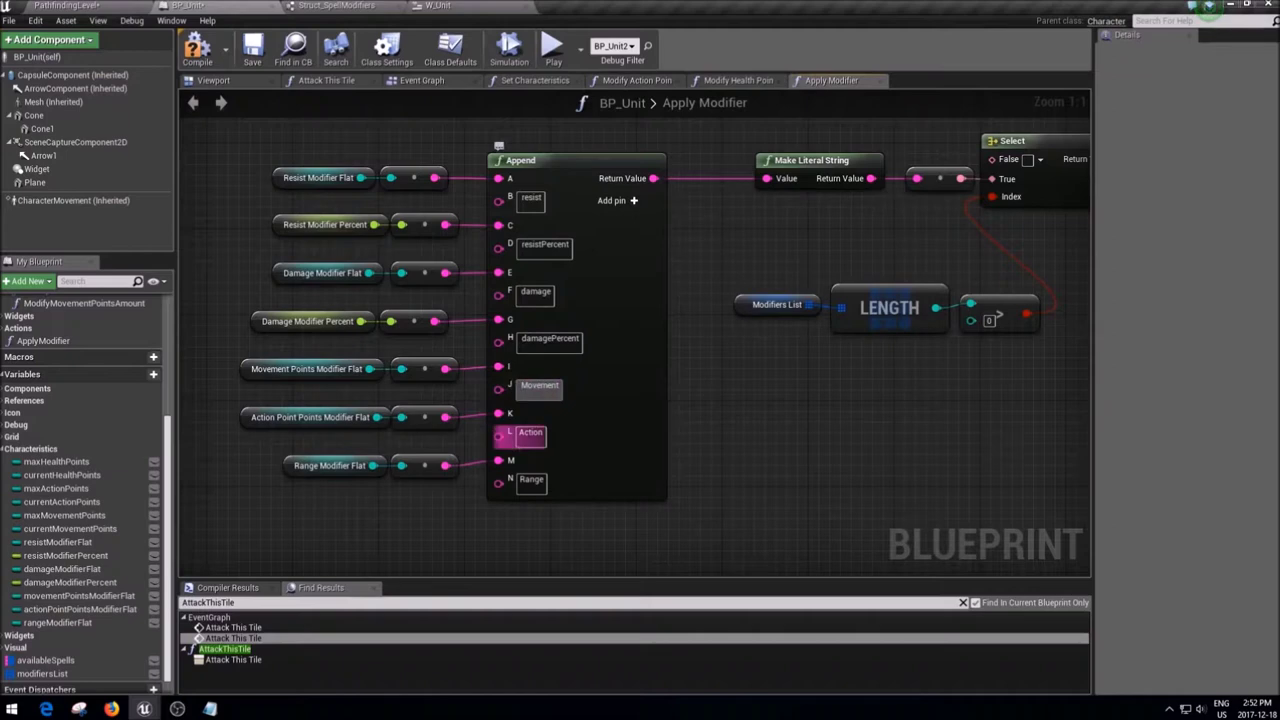
{"action": "left_click", "coordinate": [530, 483]}
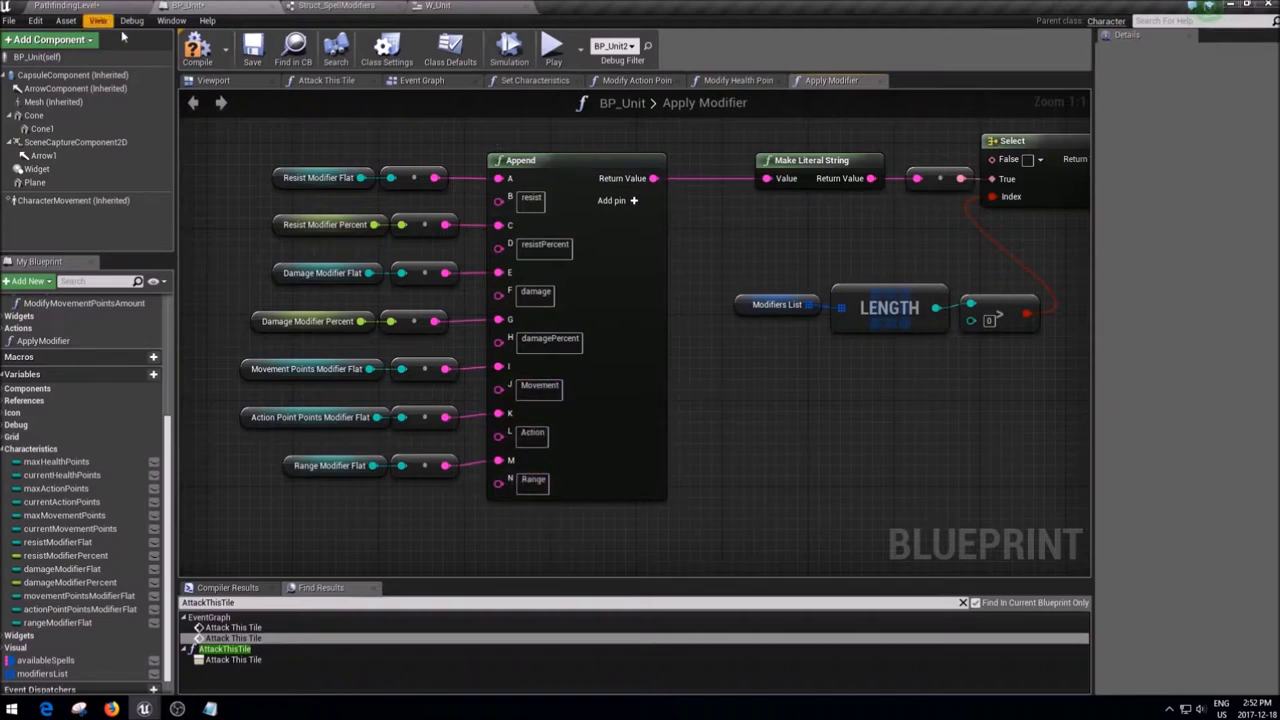
{"action": "left_click", "coordinate": [262, 62]}
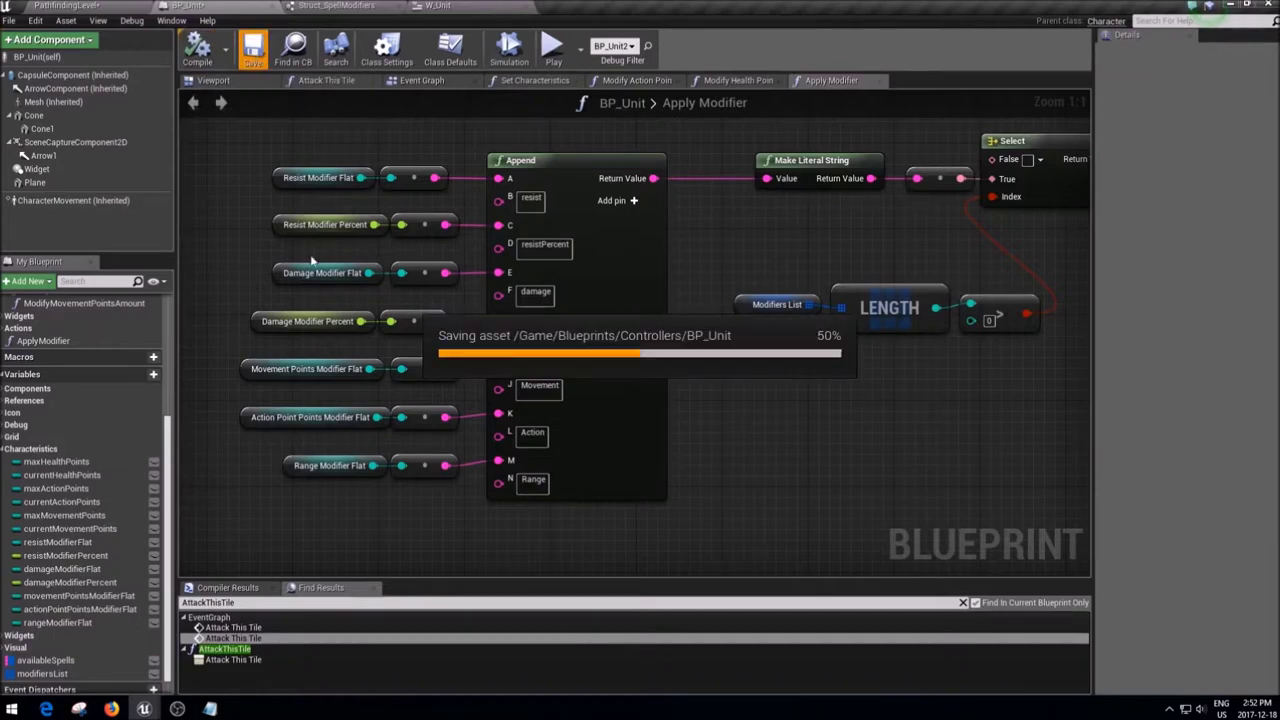
- Move the Modifiers List length check up-left beside Make Literal String and view the whole graph
{"action": "scroll", "coordinate": [595, 339], "scroll_direction": "down", "scroll_amount": 4}
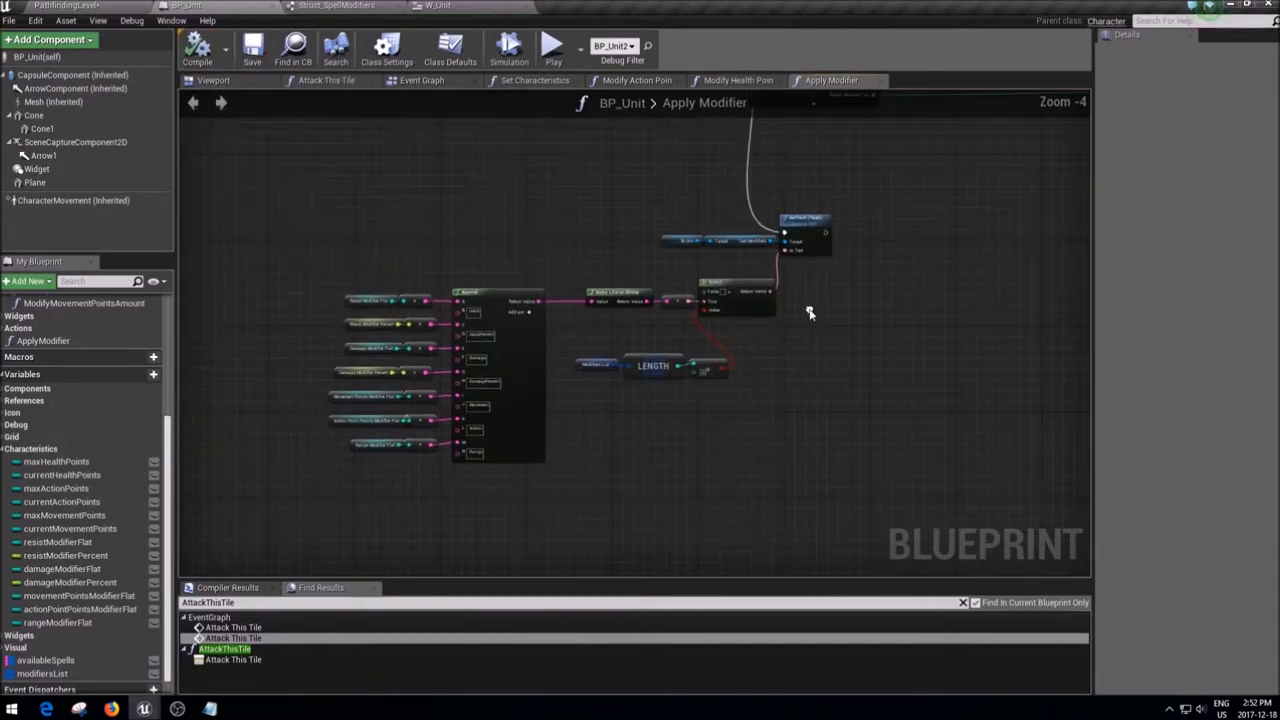
{"action": "left_click_drag", "start_coordinate": [643, 362], "coordinate": [610, 325]}
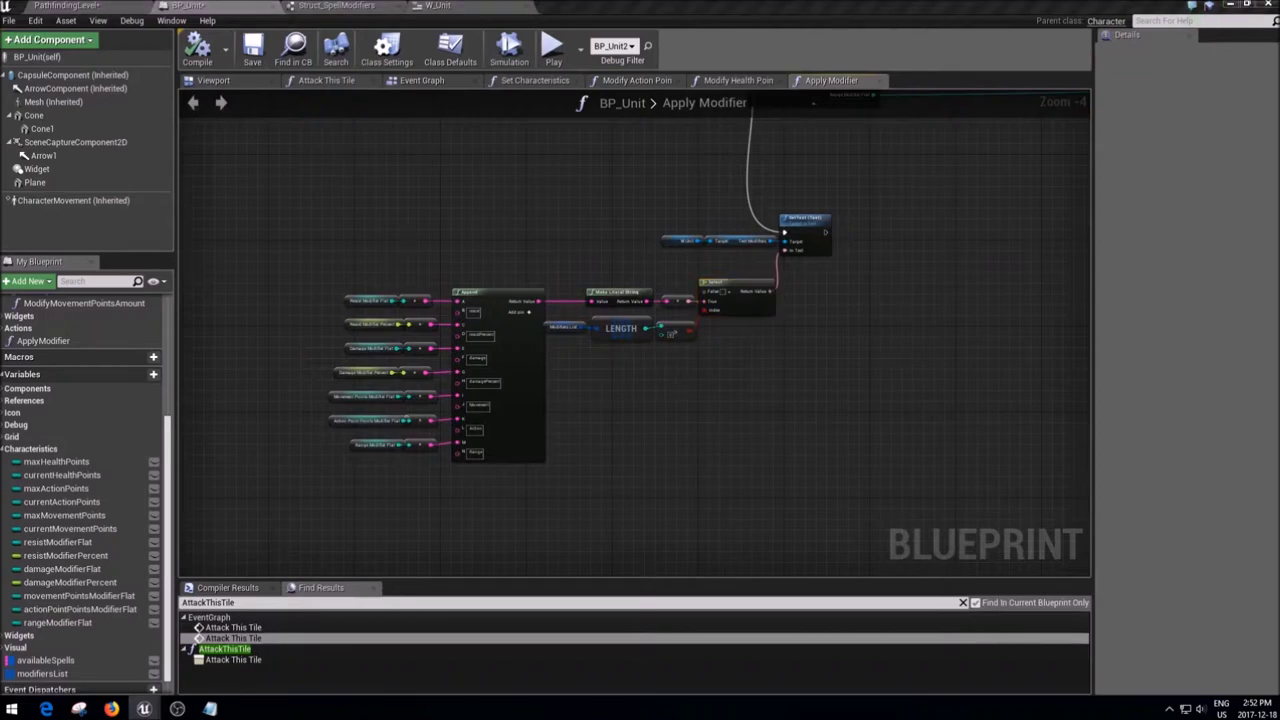
{"action": "scroll", "coordinate": [856, 237], "scroll_direction": "up", "scroll_amount": 1}
{"action": "scroll", "coordinate": [865, 452], "scroll_direction": "up", "scroll_amount": 1}
{"action": "scroll", "coordinate": [870, 528], "scroll_direction": "down", "scroll_amount": 2}
{"action": "left_click_drag", "start_coordinate": [870, 527], "coordinate": [376, 315]}
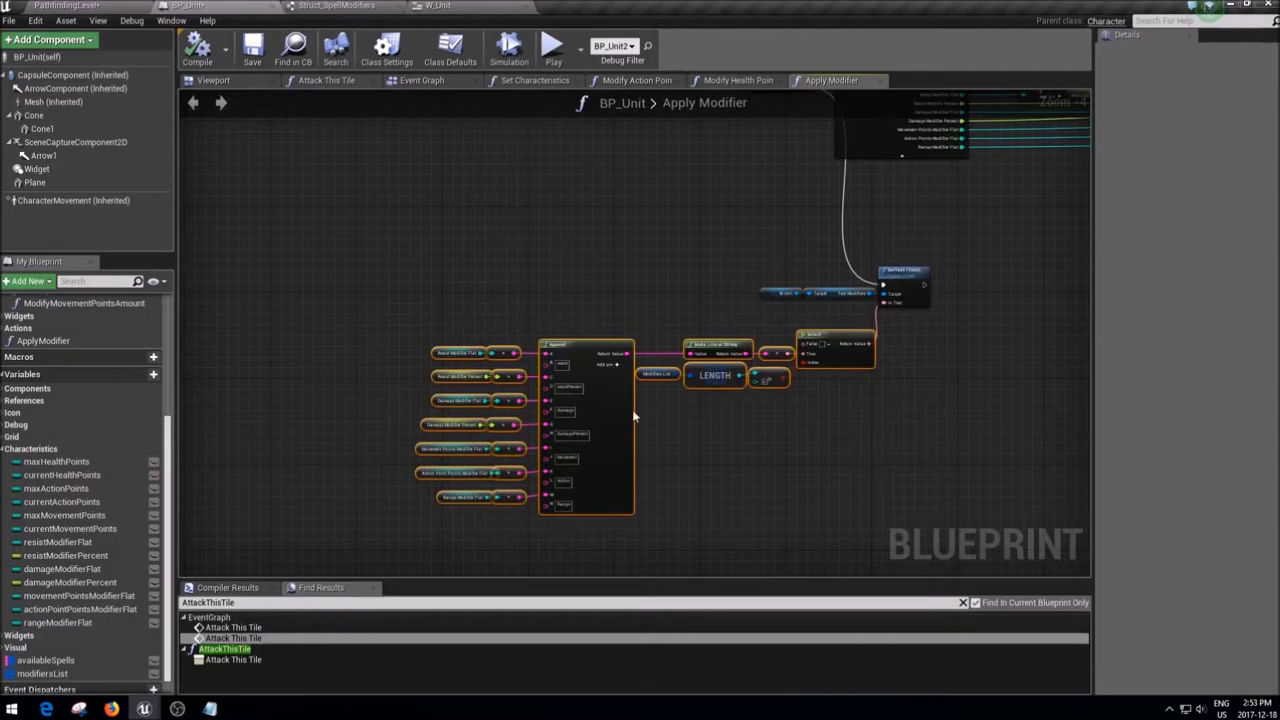
{"action": "left_click", "coordinate": [682, 403]}
{"action": "right_click_drag", "start_coordinate": [826, 381], "coordinate": [714, 433]}
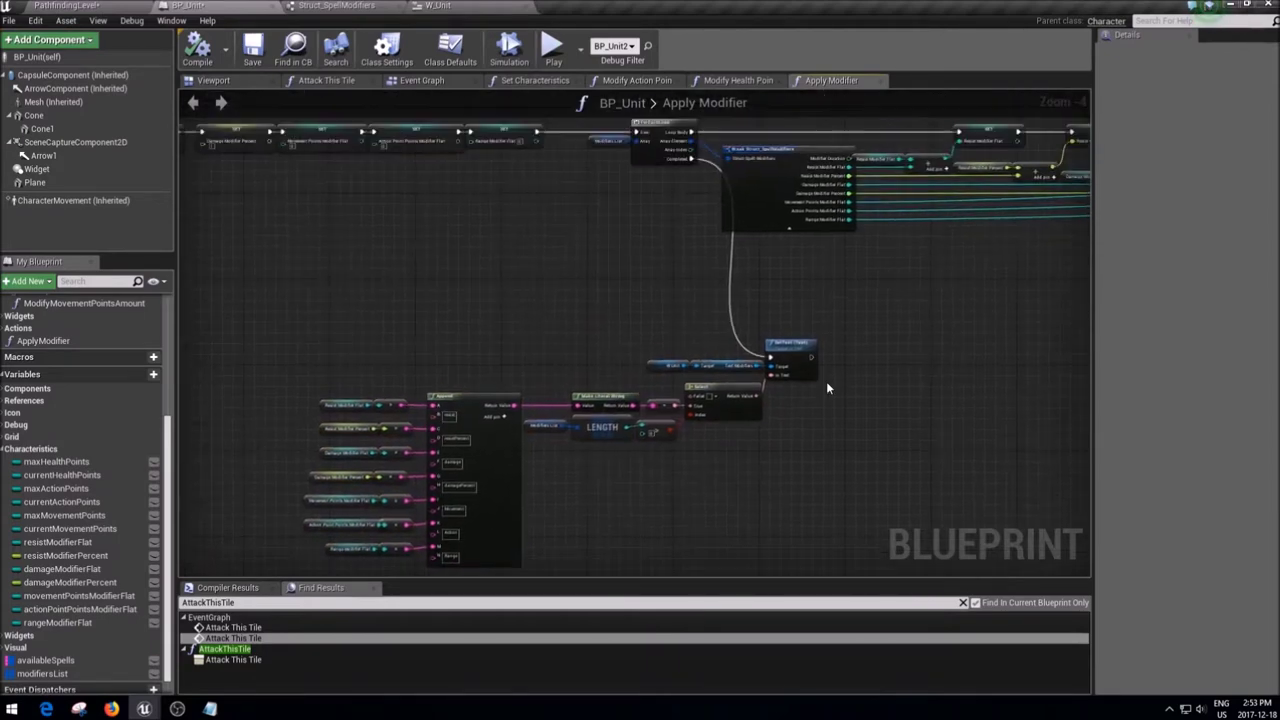
{"action": "scroll", "coordinate": [780, 362], "scroll_direction": "down", "scroll_amount": 2}
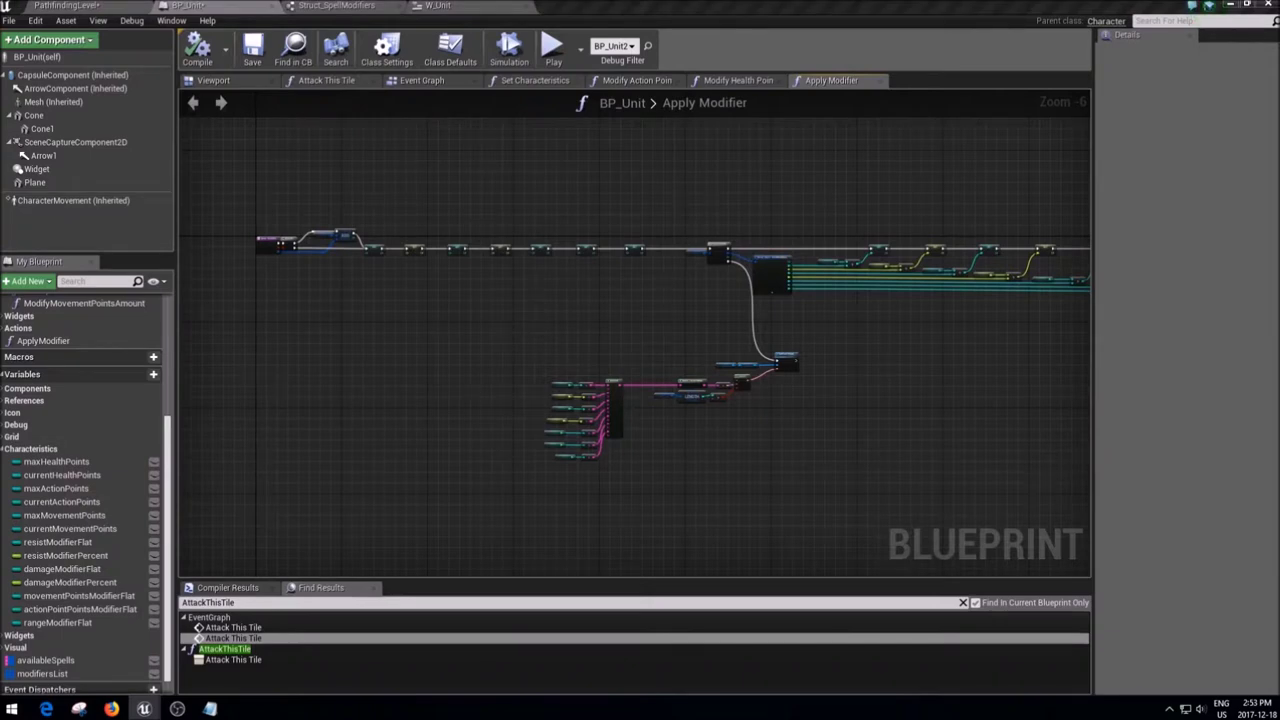
{"action": "right_click_drag", "start_coordinate": [412, 471], "coordinate": [424, 441]}
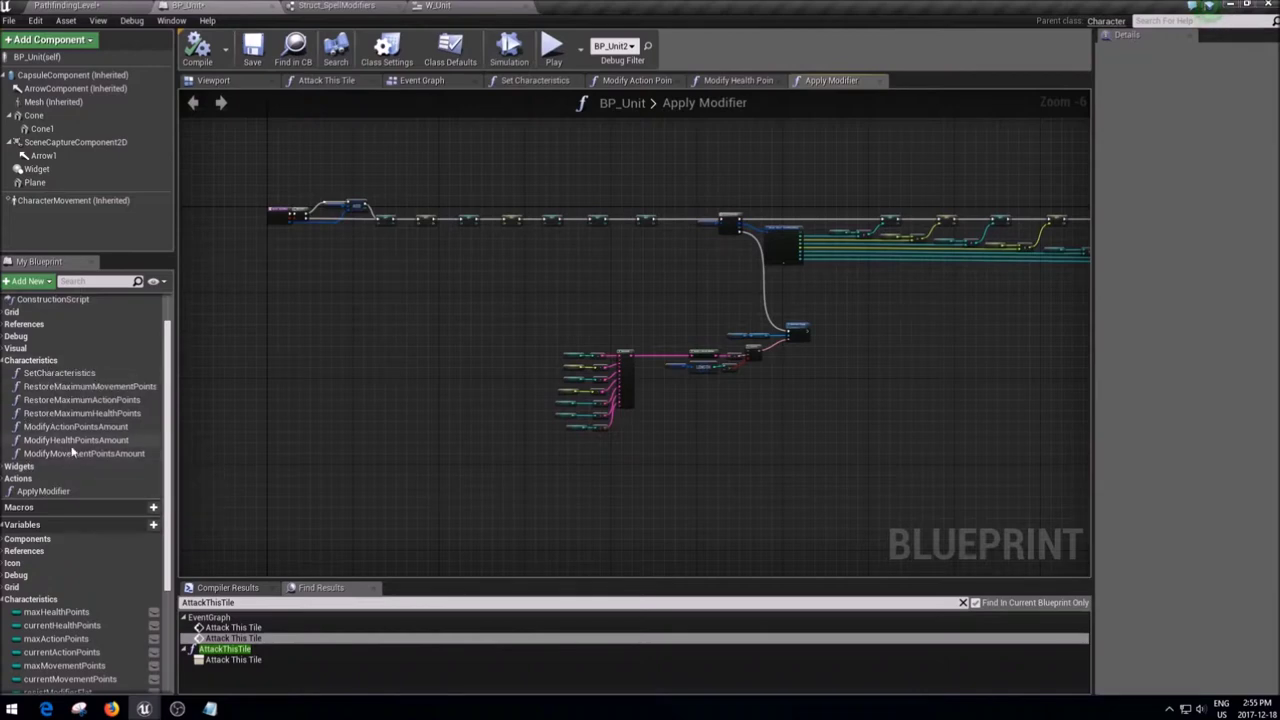
{"action": "left_click", "coordinate": [736, 80]}
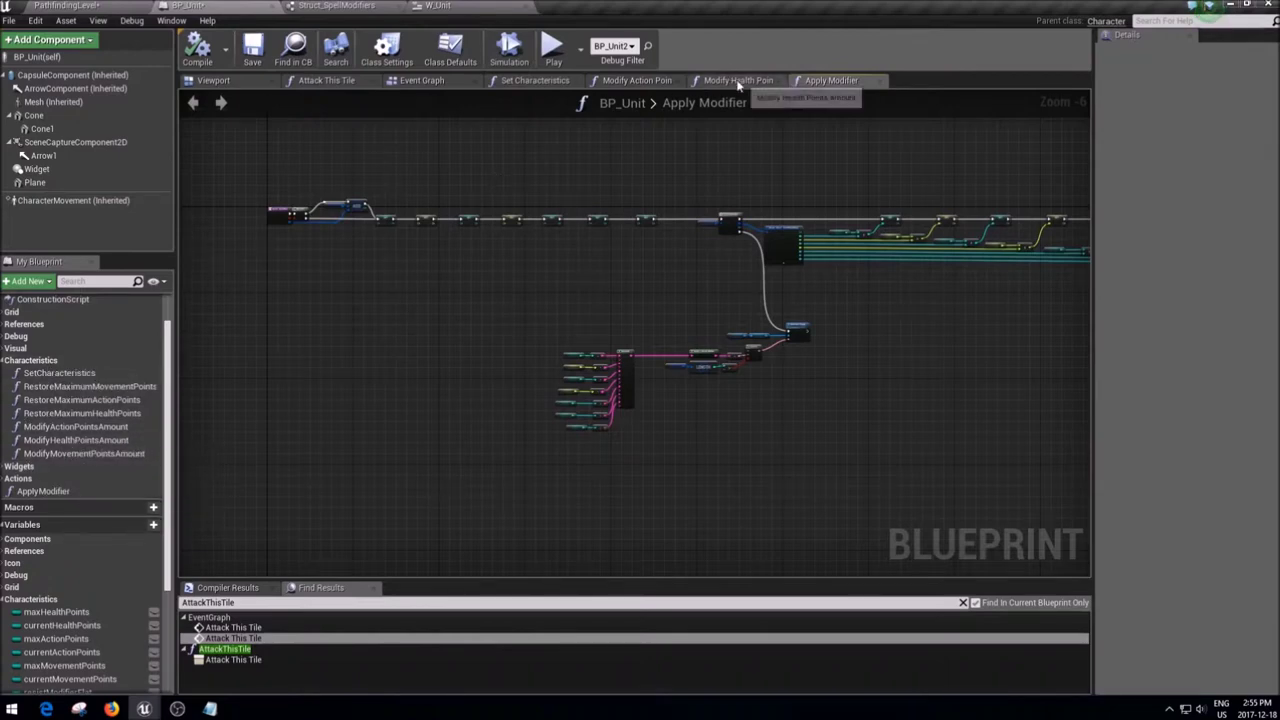
- Shift the health SET nodes following the Branch to the right, opening space behind it
{"action": "scroll", "coordinate": [708, 315], "scroll_direction": "down", "scroll_amount": 4}
{"action": "scroll", "coordinate": [708, 315], "scroll_direction": "up", "scroll_amount": 1}
{"action": "scroll", "coordinate": [708, 315], "scroll_direction": "up", "scroll_amount": 1}
{"action": "right_click_drag", "start_coordinate": [540, 300], "coordinate": [380, 290]}
{"action": "left_click_drag", "start_coordinate": [288, 319], "coordinate": [592, 381]}
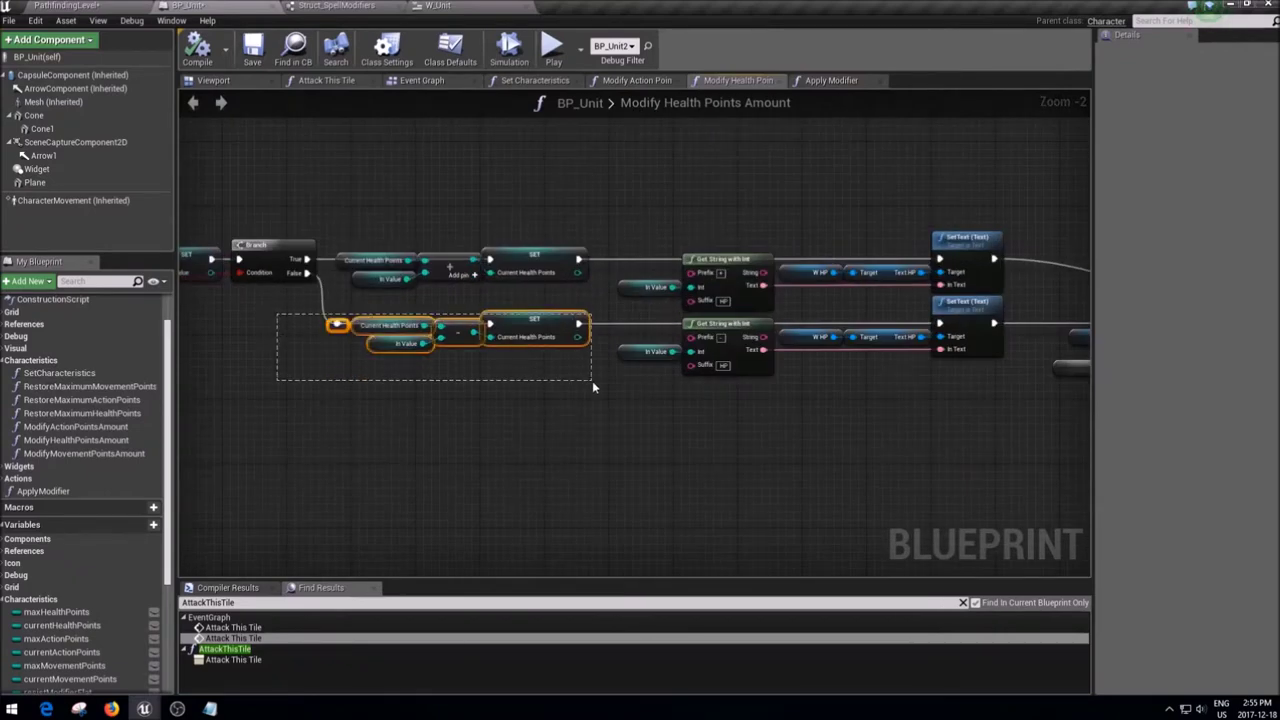
{"action": "scroll", "coordinate": [510, 311], "scroll_direction": "down", "scroll_amount": 2}
{"action": "scroll", "coordinate": [497, 321], "scroll_direction": "up", "scroll_amount": 1}
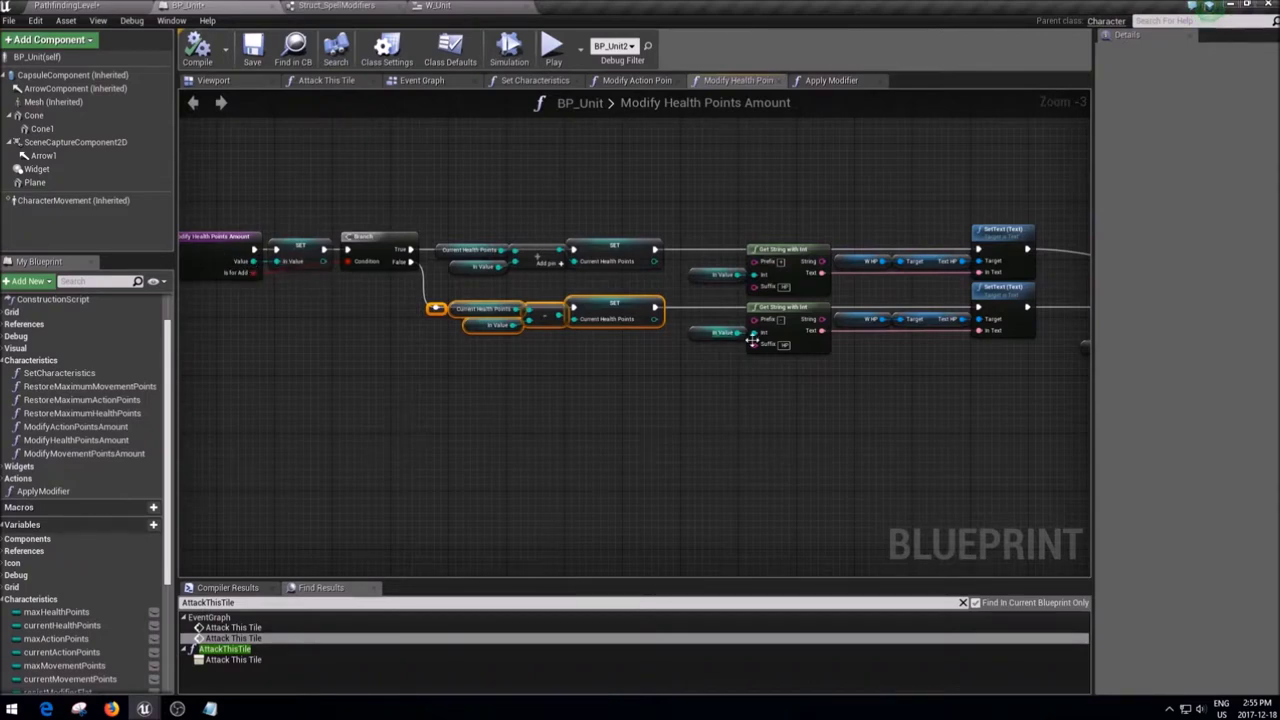
{"action": "scroll", "coordinate": [746, 343], "scroll_direction": "down", "scroll_amount": 2}
{"action": "scroll", "coordinate": [946, 379], "scroll_direction": "down", "scroll_amount": 2}
{"action": "mouse_move", "coordinate": [983, 399]}
{"action": "left_mouse_down"}
{"action": "mouse_move", "coordinate": [508, 292]}
{"action": "mouse_move", "coordinate": [460, 268]}
{"action": "left_mouse_up"}
{"action": "scroll", "coordinate": [447, 303], "scroll_direction": "up", "scroll_amount": 5}
{"action": "left_click_drag", "start_coordinate": [611, 385], "coordinate": [1020, 385]}
{"action": "left_click", "coordinate": [749, 372]}
{"action": "mouse_move", "coordinate": [749, 372]}
{"action": "right_mouse_down"}
{"action": "mouse_move", "coordinate": [634, 363]}
{"action": "mouse_move", "coordinate": [662, 352]}
{"action": "right_mouse_up"}
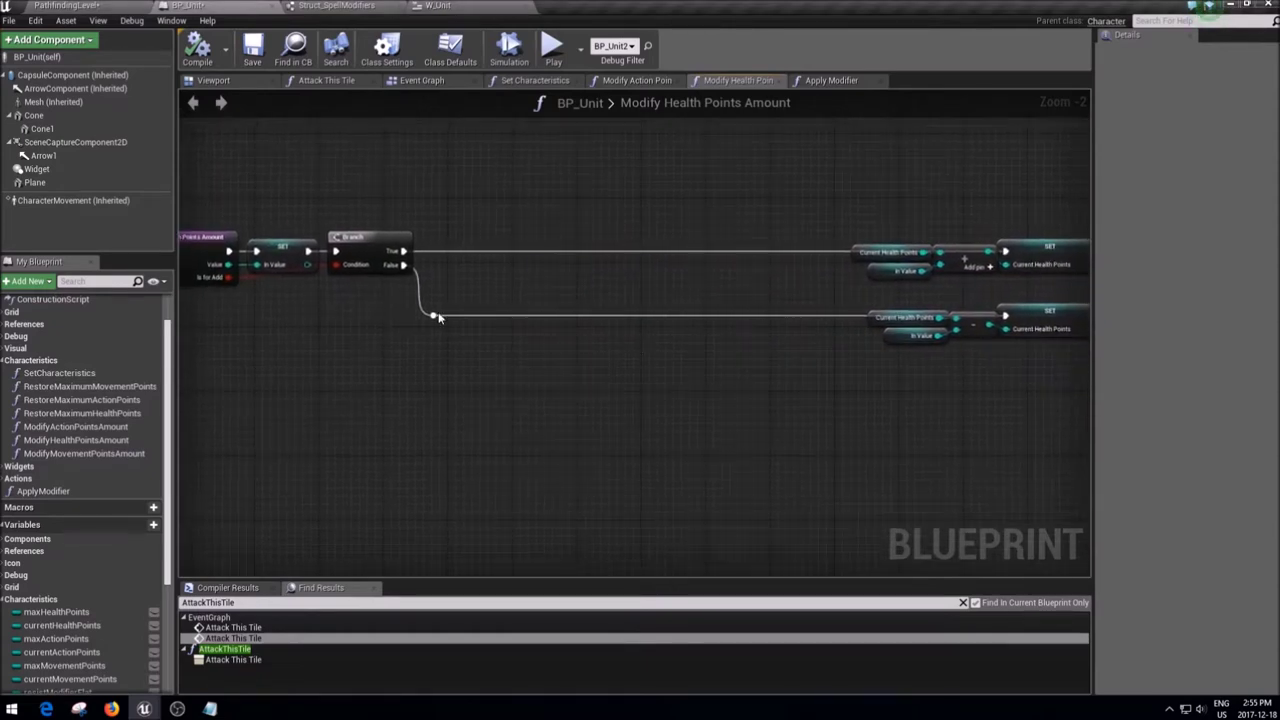
- Add a subtraction node computing In Value minus Resist Modifier Flat
{"action": "left_click", "coordinate": [891, 333]}
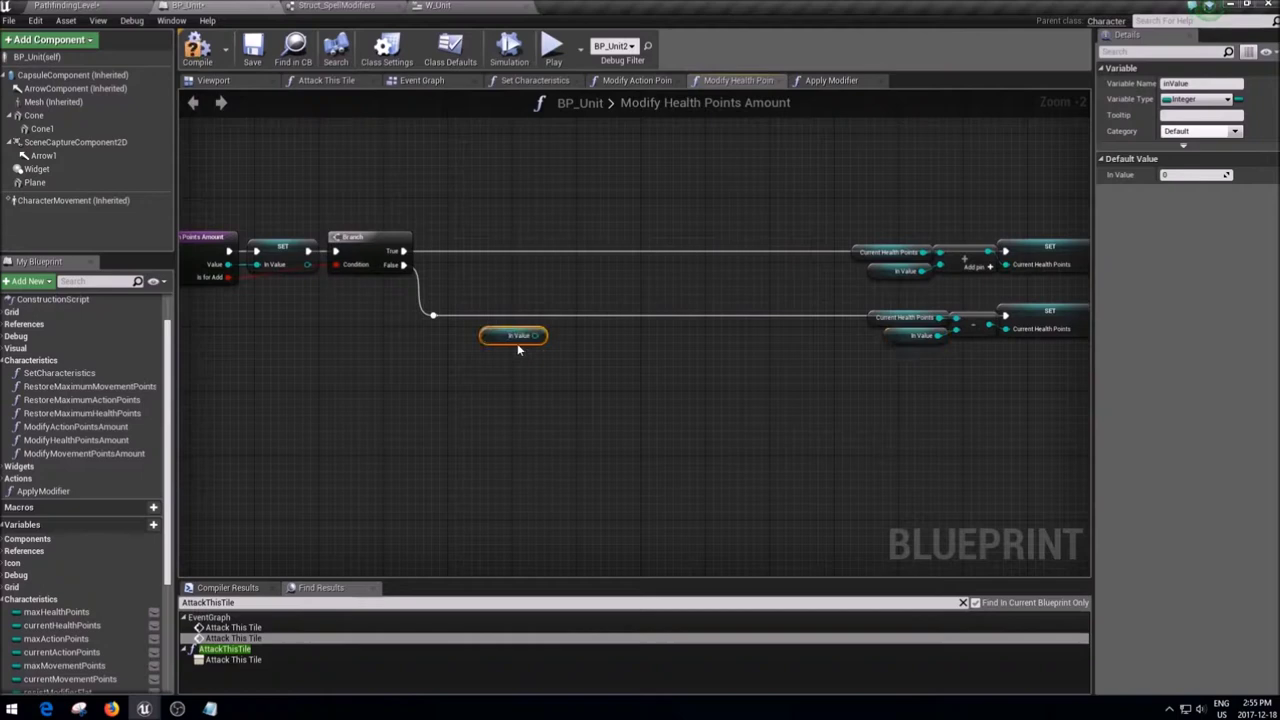
{"action": "left_click_drag", "start_coordinate": [538, 335], "coordinate": [568, 345]}
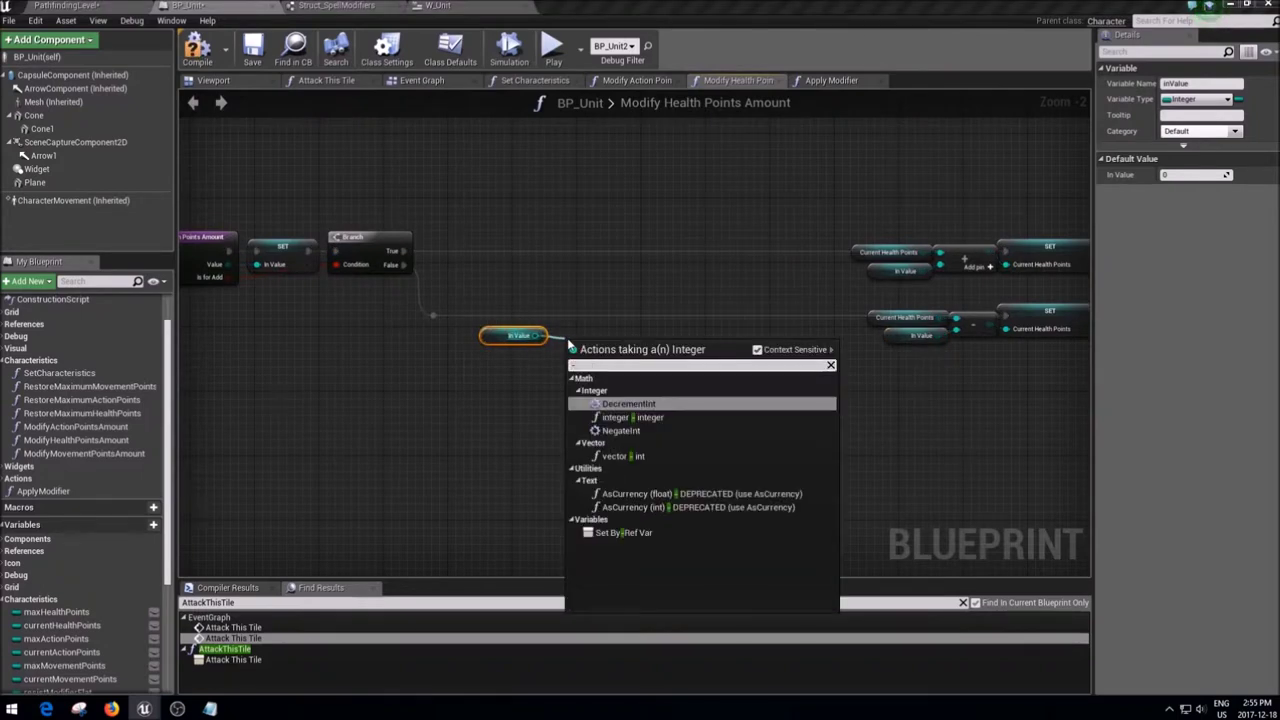
{"action": "key", "text": "Return"}
{"action": "mouse_move", "coordinate": [560, 357]}
{"action": "left_mouse_down"}
{"action": "mouse_move", "coordinate": [538, 368]}
{"action": "mouse_move", "coordinate": [488, 353]}
{"action": "left_mouse_up"}
{"action": "type", "text": "resul"}
{"action": "key", "text": "Return"}
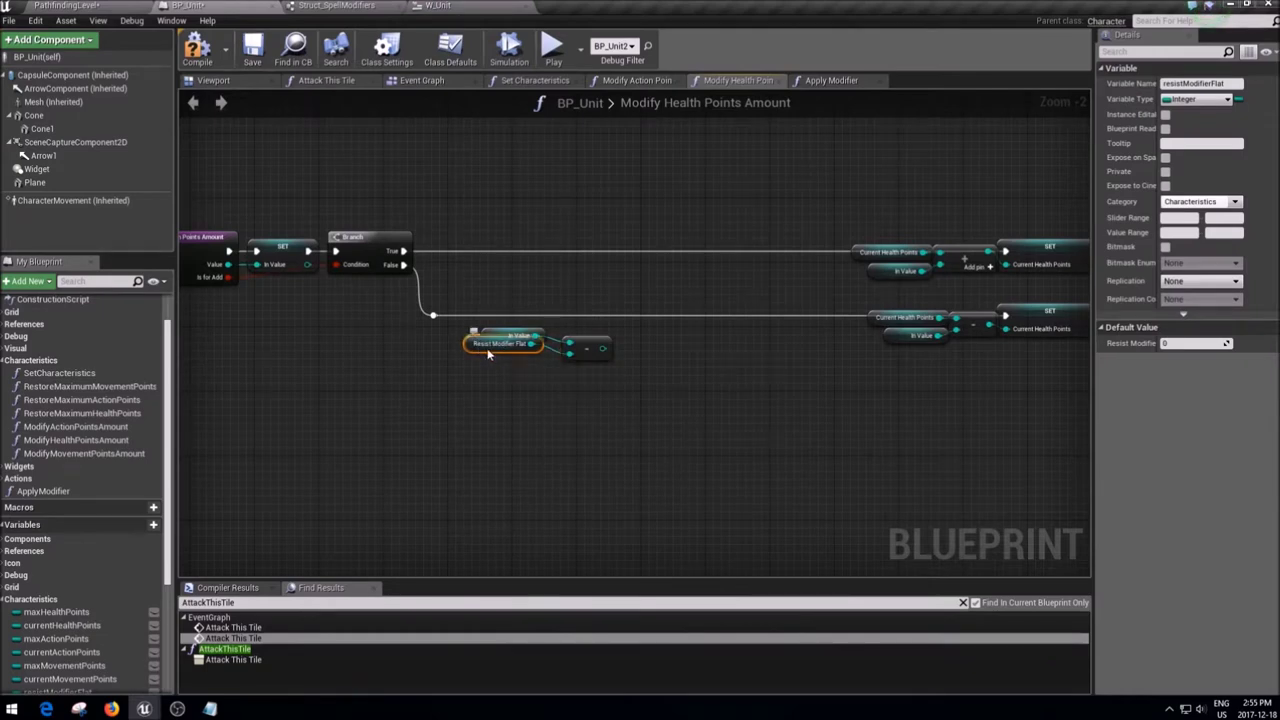
{"action": "scroll", "coordinate": [591, 361], "scroll_direction": "up", "scroll_amount": 2}
{"action": "left_click", "coordinate": [572, 328]}
{"action": "right_click", "coordinate": [560, 336]}
{"action": "left_click", "coordinate": [650, 371]}
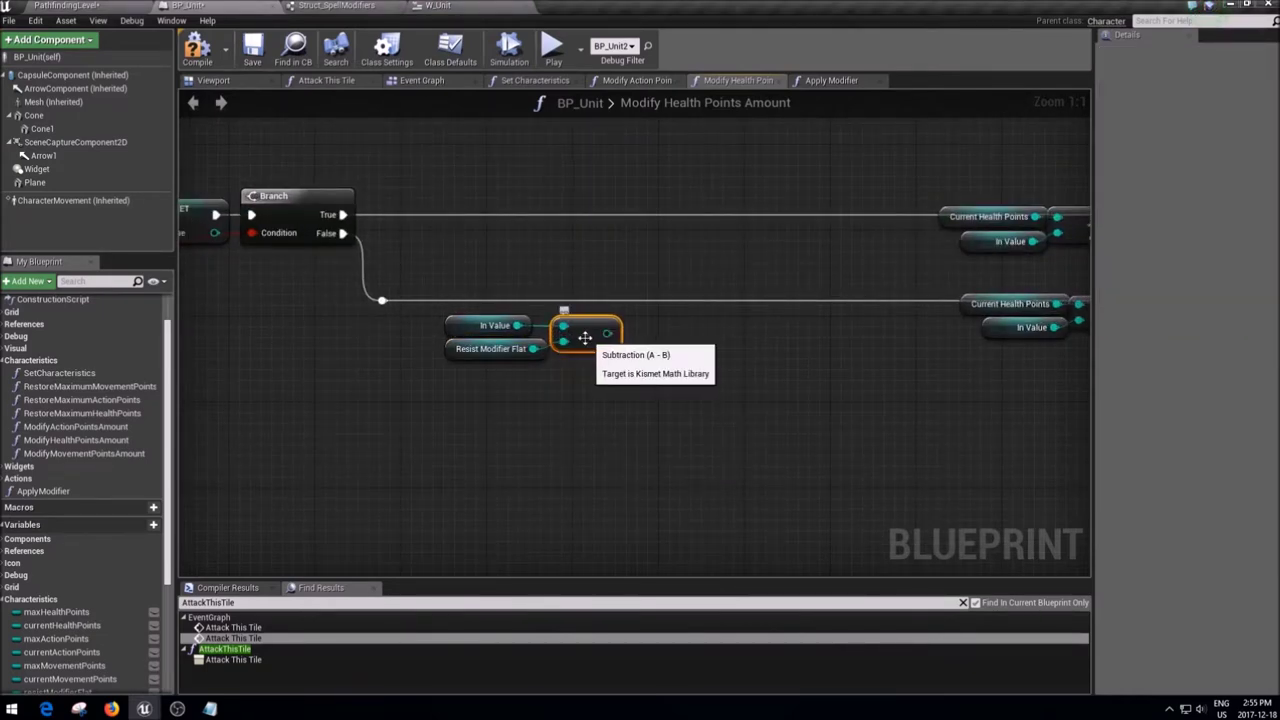
- Multiply the subtraction result by Resist Modifier Percent with an integer-times-float node
{"action": "left_click_drag", "start_coordinate": [607, 333], "coordinate": [651, 340]}
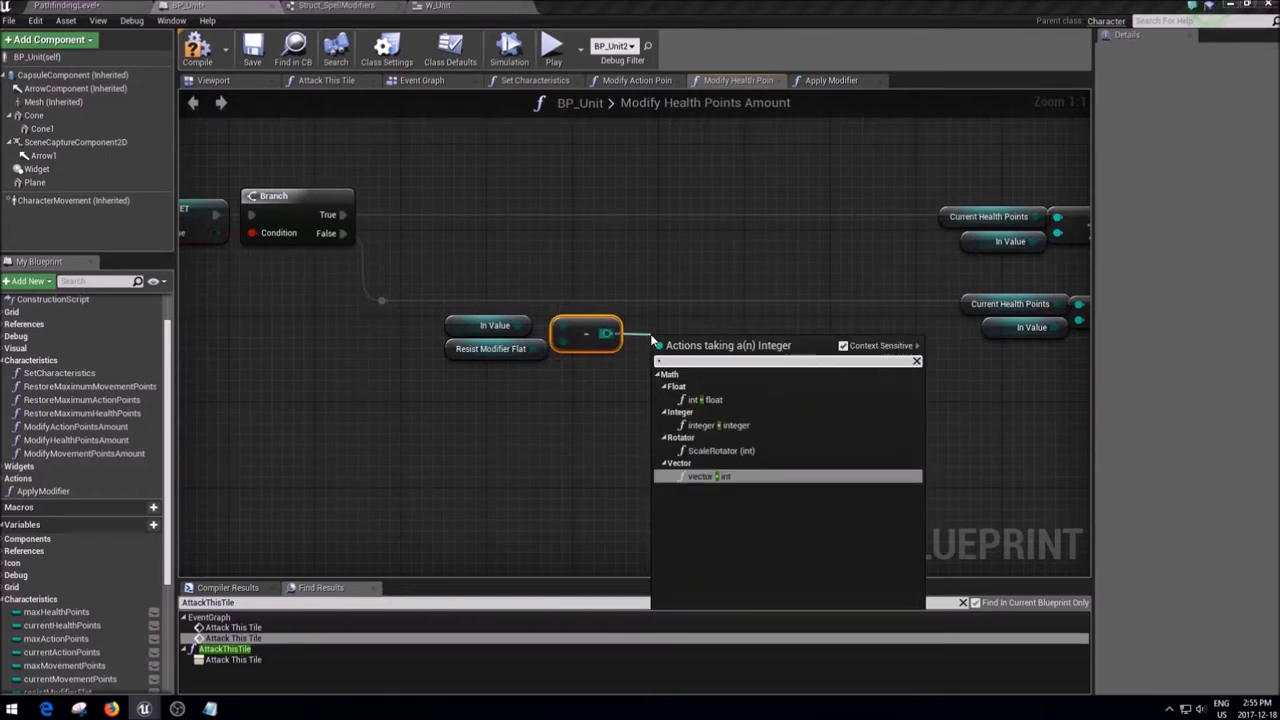
{"action": "key", "text": "Up"}
{"action": "key", "text": "Up"}
{"action": "key", "text": "Up"}
{"action": "key", "text": "Return"}
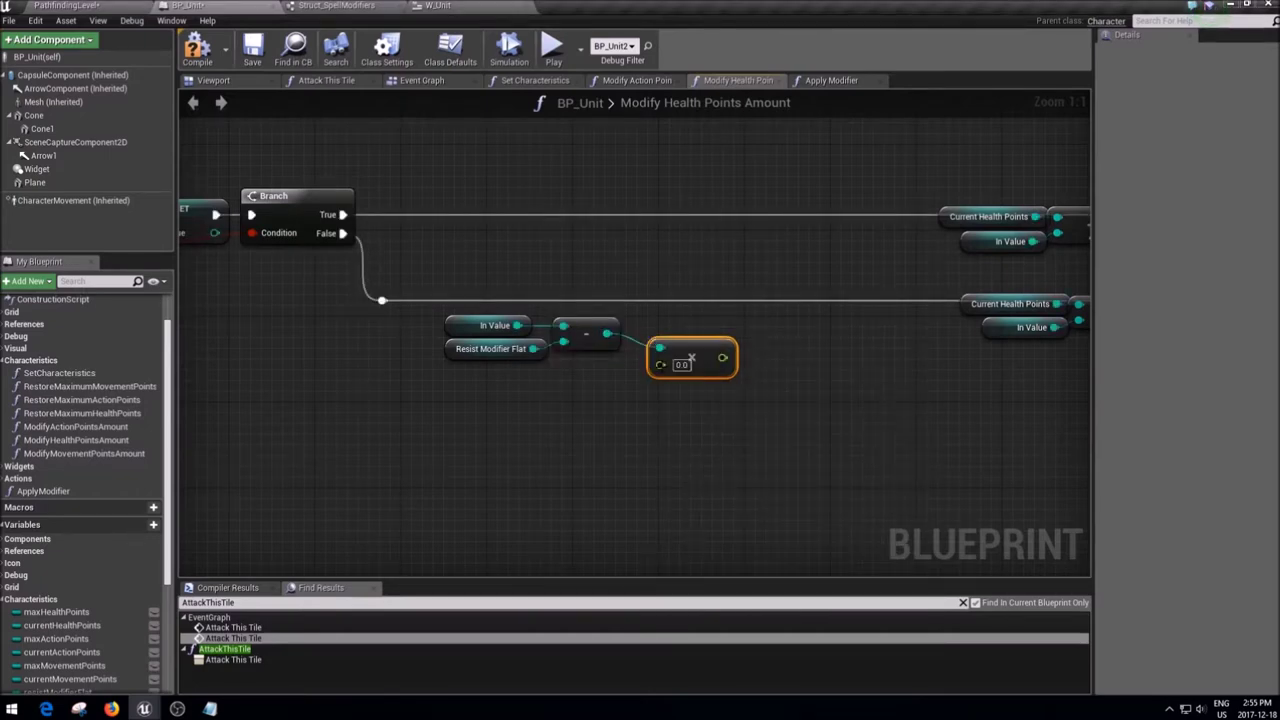
{"action": "left_click_drag", "start_coordinate": [660, 364], "coordinate": [629, 378]}
{"action": "type", "text": "resist"}
{"action": "key", "text": "Return"}
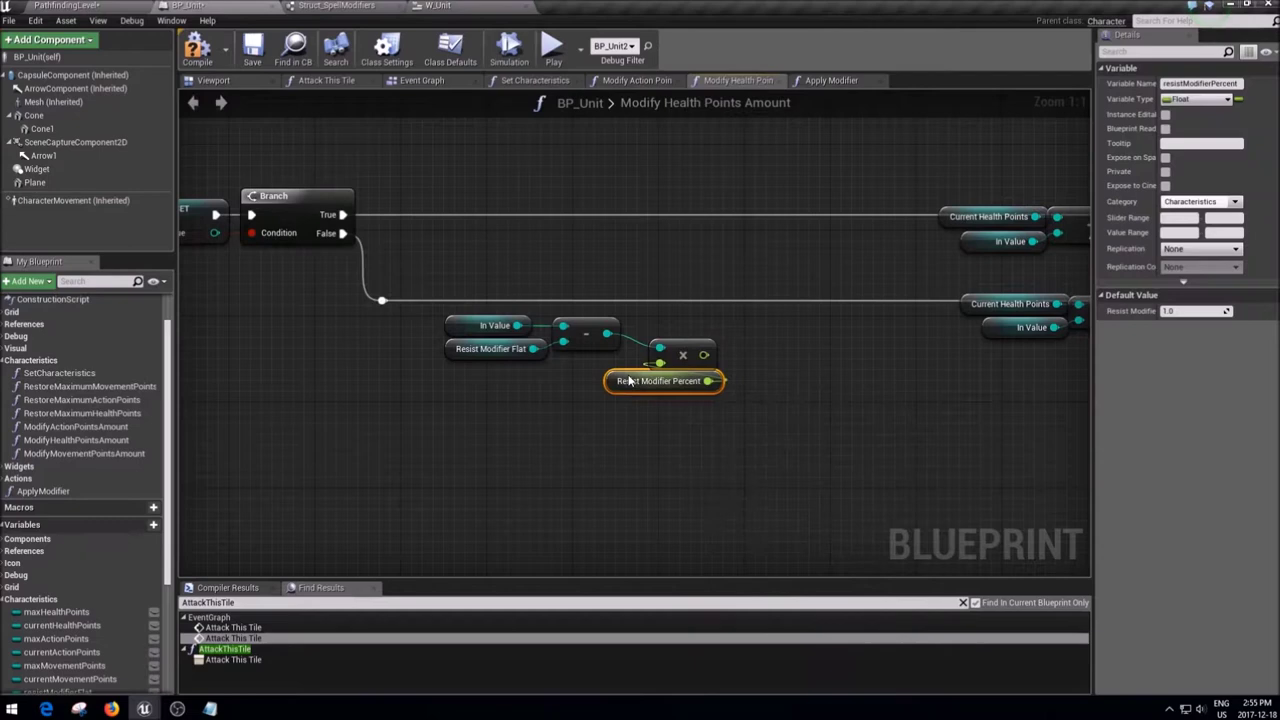
{"action": "left_click_drag", "start_coordinate": [640, 390], "coordinate": [569, 375]}
{"action": "left_click_drag", "start_coordinate": [692, 354], "coordinate": [714, 333]}
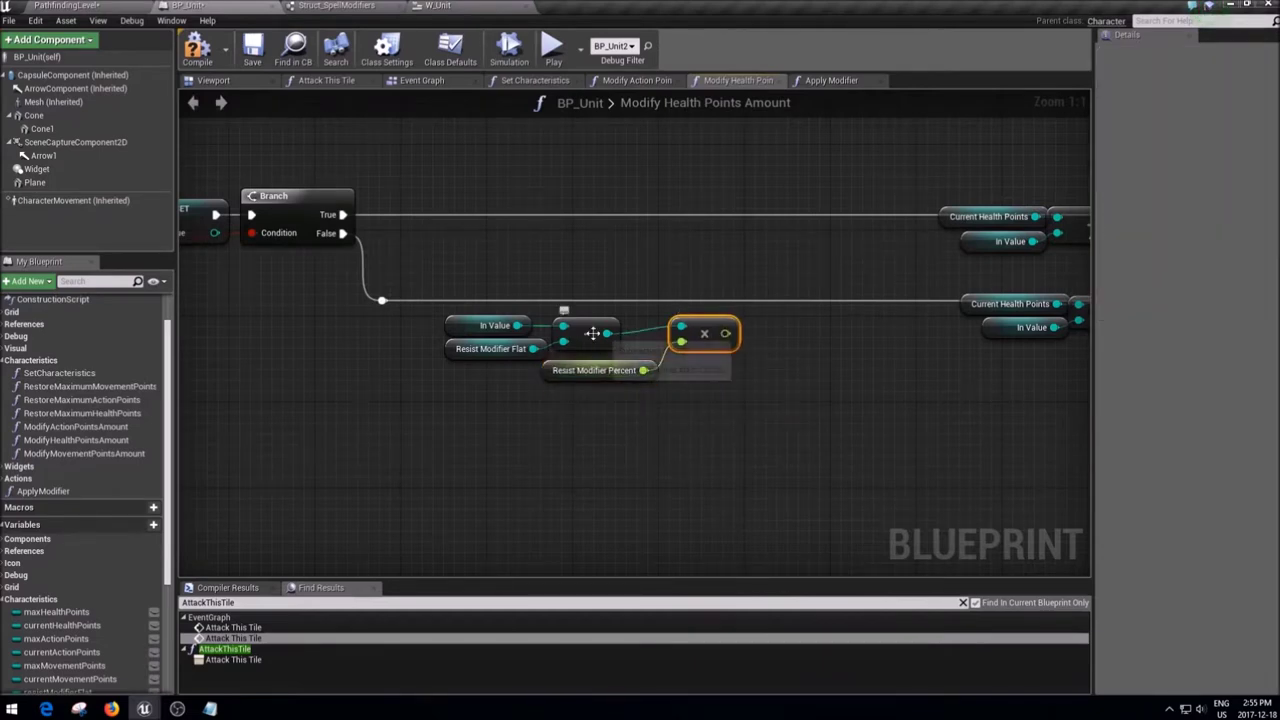
- Tidy the resist getters and math nodes, then pull a new connection from the multiply result
{"action": "right_click", "coordinate": [608, 335]}
{"action": "left_click_drag", "start_coordinate": [730, 420], "coordinate": [714, 363]}
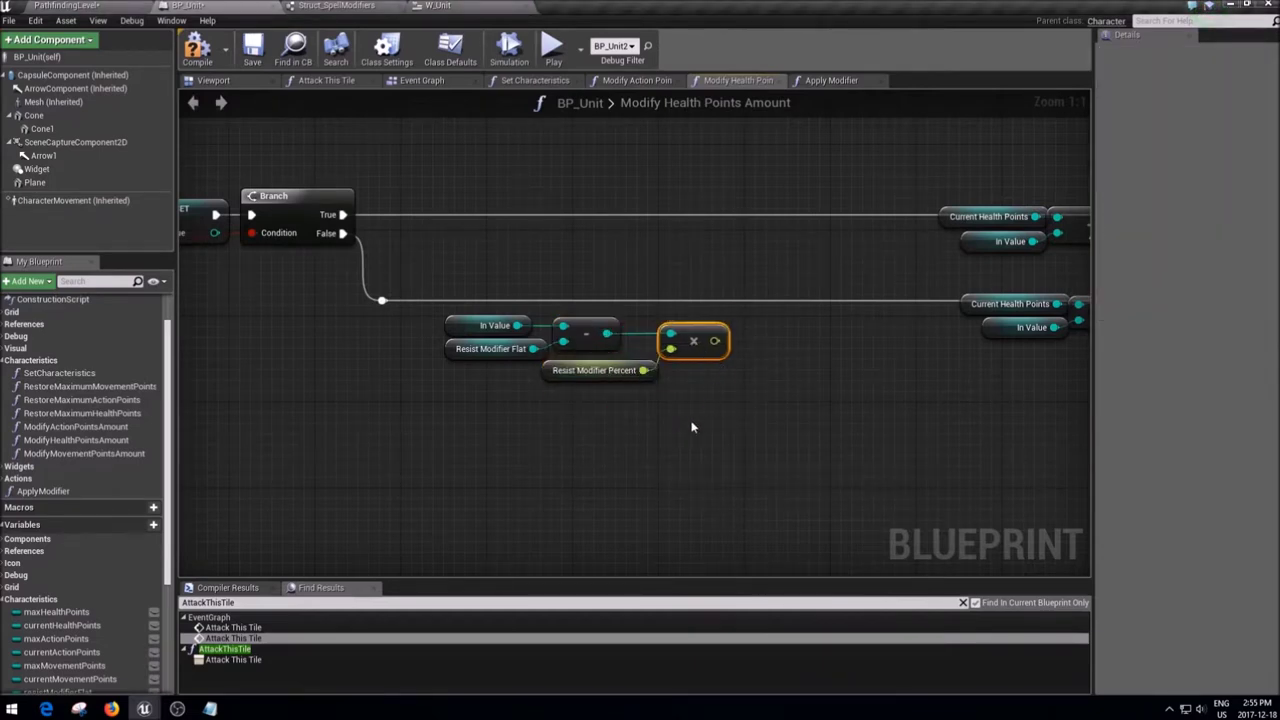
{"action": "left_click", "coordinate": [594, 371]}
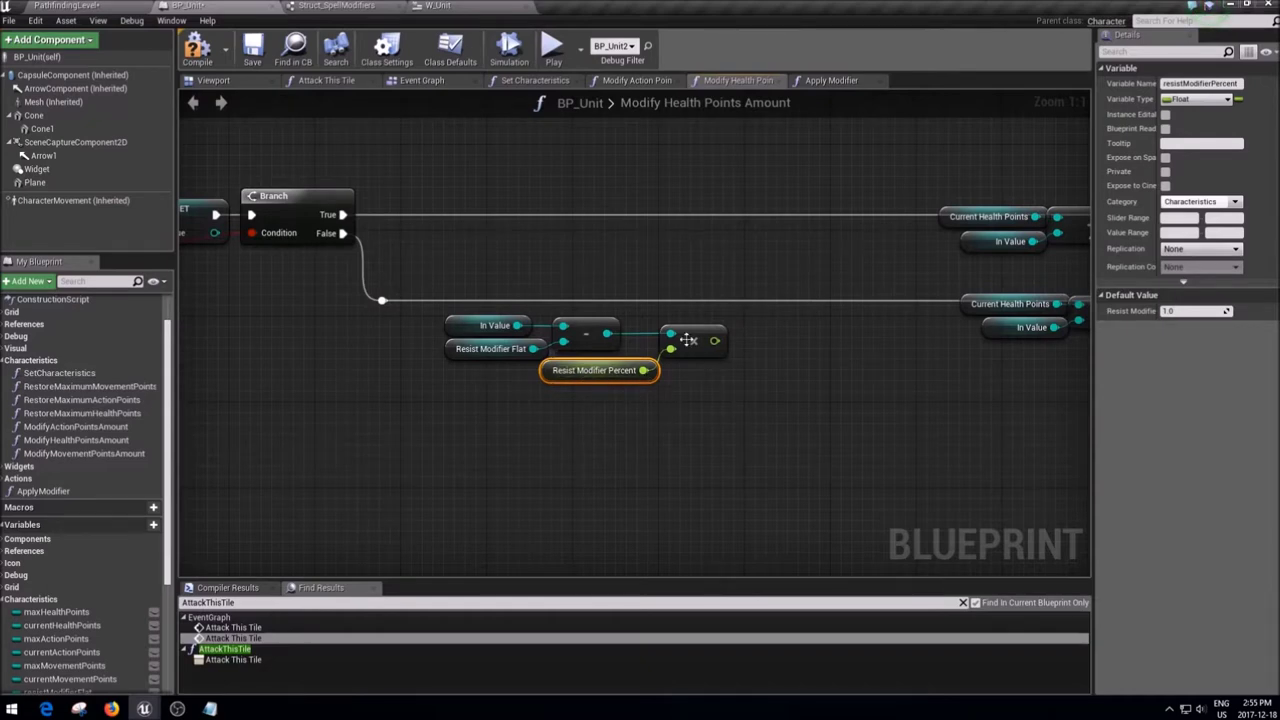
{"action": "left_click", "coordinate": [491, 356]}
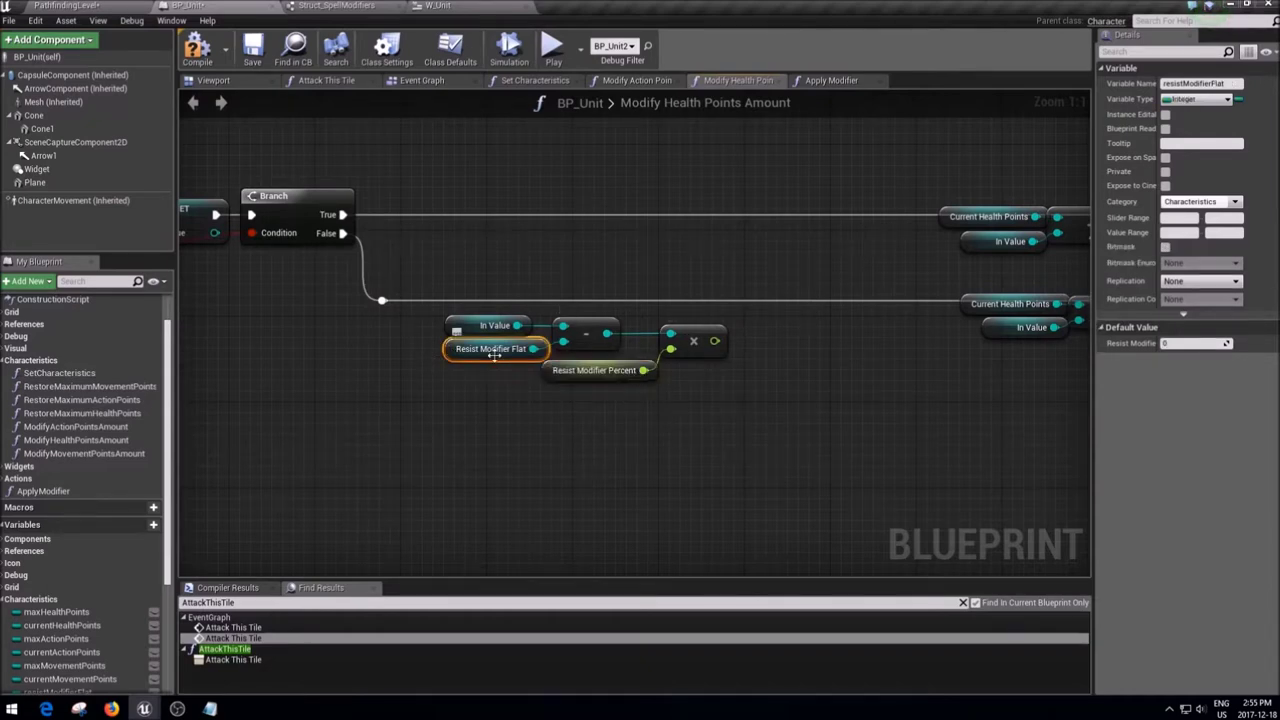
{"action": "mouse_move", "coordinate": [645, 412]}
{"action": "left_mouse_down"}
{"action": "mouse_move", "coordinate": [600, 372]}
{"action": "mouse_move", "coordinate": [495, 382]}
{"action": "left_mouse_up"}
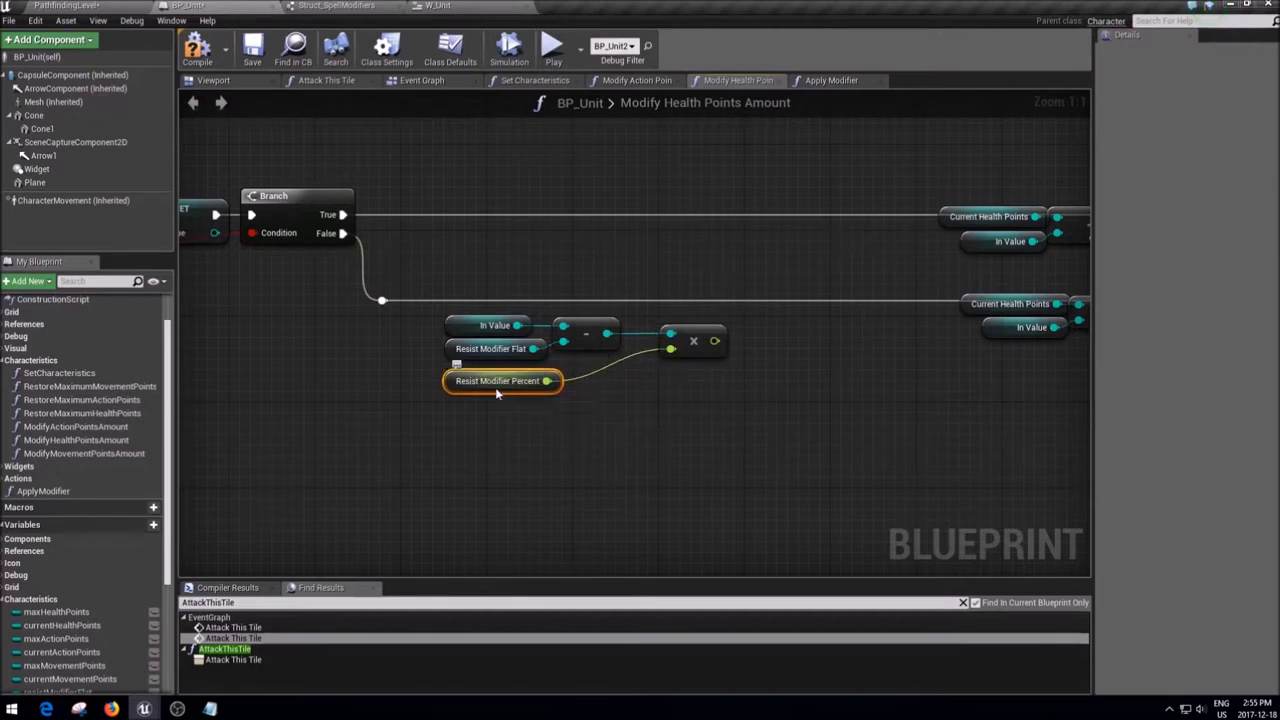
{"action": "left_click_drag", "start_coordinate": [700, 341], "coordinate": [679, 341]}
{"action": "left_click_drag", "start_coordinate": [489, 381], "coordinate": [543, 381]}
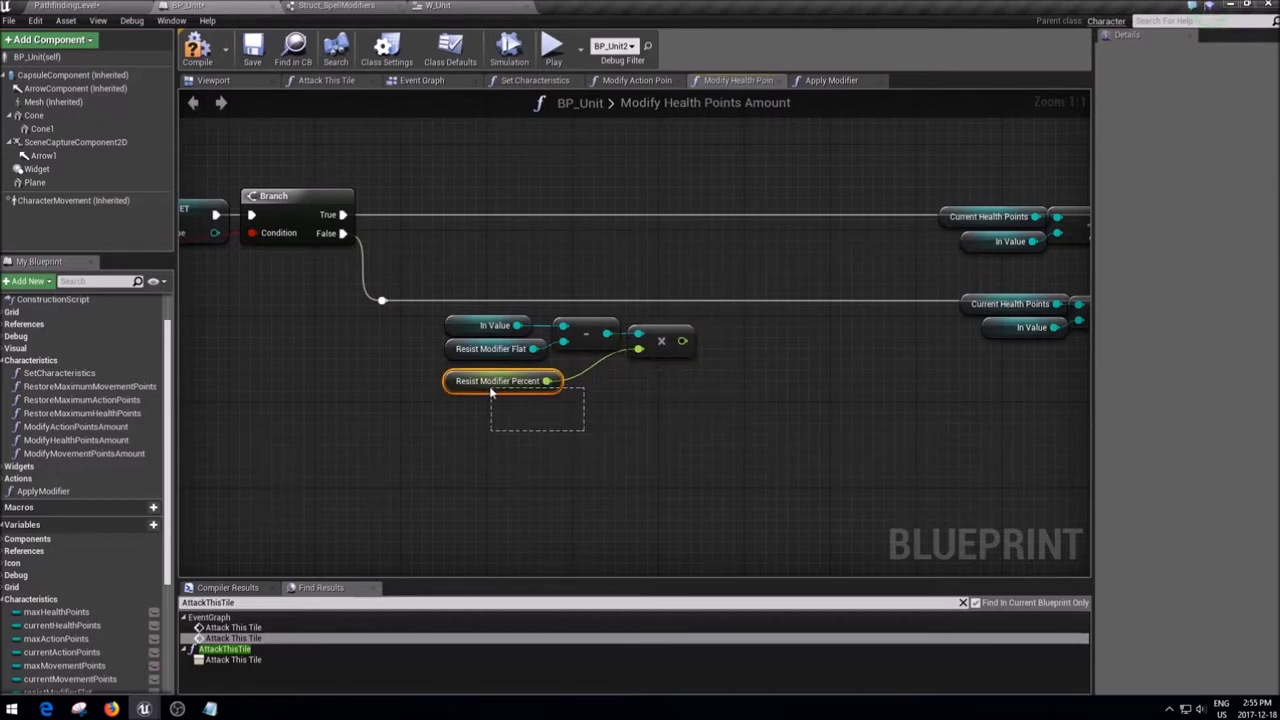
{"action": "right_click_drag", "start_coordinate": [672, 449], "coordinate": [598, 462]}
{"action": "left_click_drag", "start_coordinate": [608, 354], "coordinate": [650, 364]}
- Round the multiplied resist result with a Round node placed beside the multiply
{"action": "type", "text": "round"}
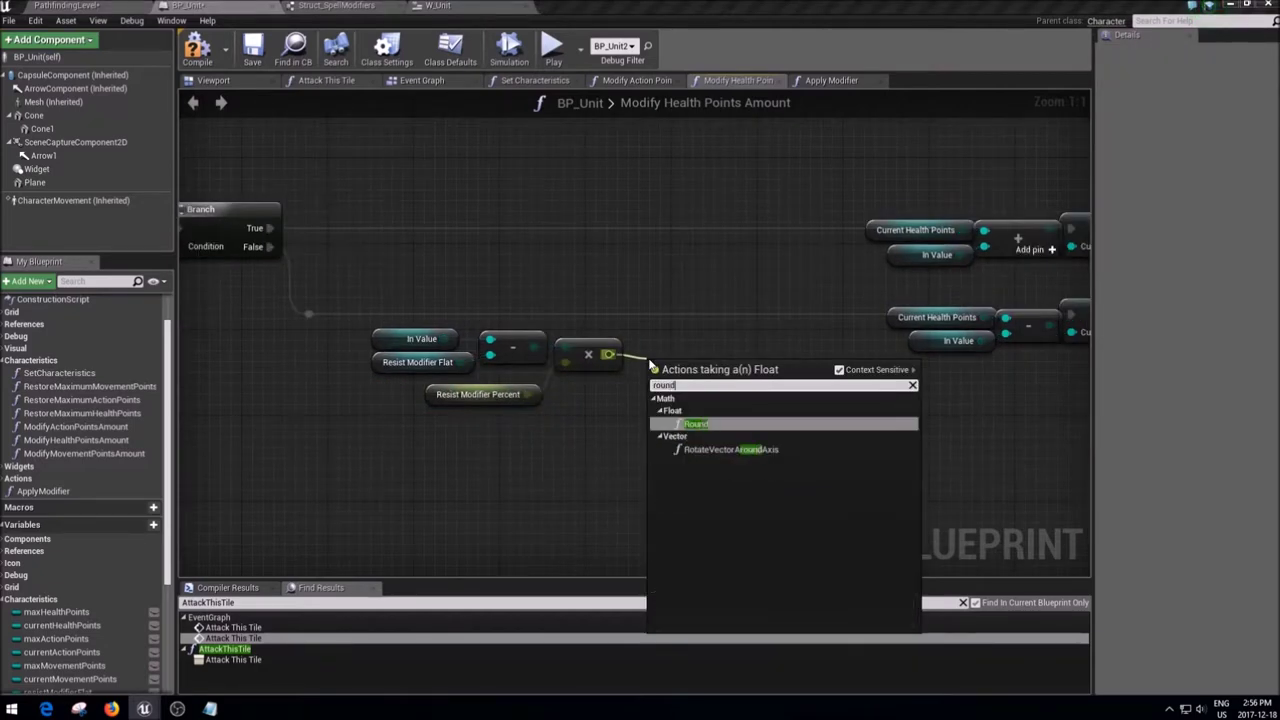
{"action": "key", "text": "Return"}
{"action": "left_click_drag", "start_coordinate": [690, 385], "coordinate": [668, 352]}
{"action": "right_click", "coordinate": [608, 354]}
{"action": "left_click", "coordinate": [799, 428]}
{"action": "right_click_drag", "start_coordinate": [799, 428], "coordinate": [789, 422]}
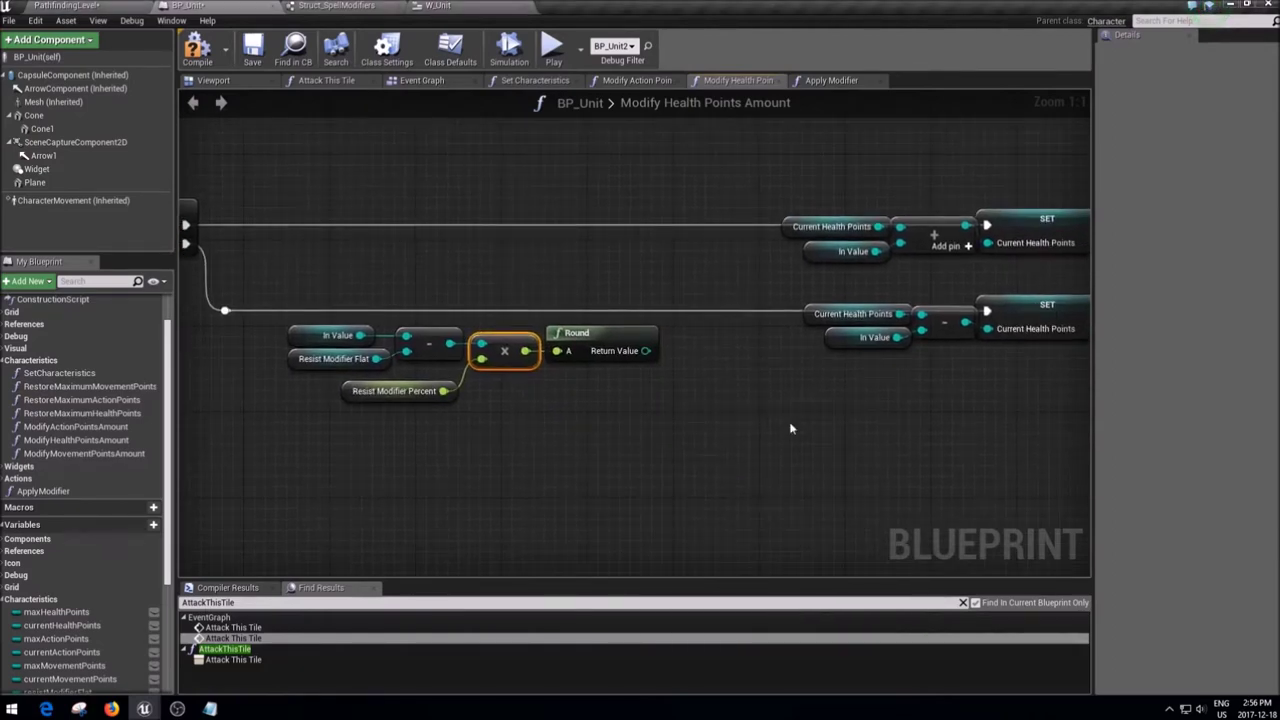
- Store the rounded value with a SET In Value node between Branch False and the health subtraction
{"action": "left_click_drag", "start_coordinate": [646, 350], "coordinate": [674, 333]}
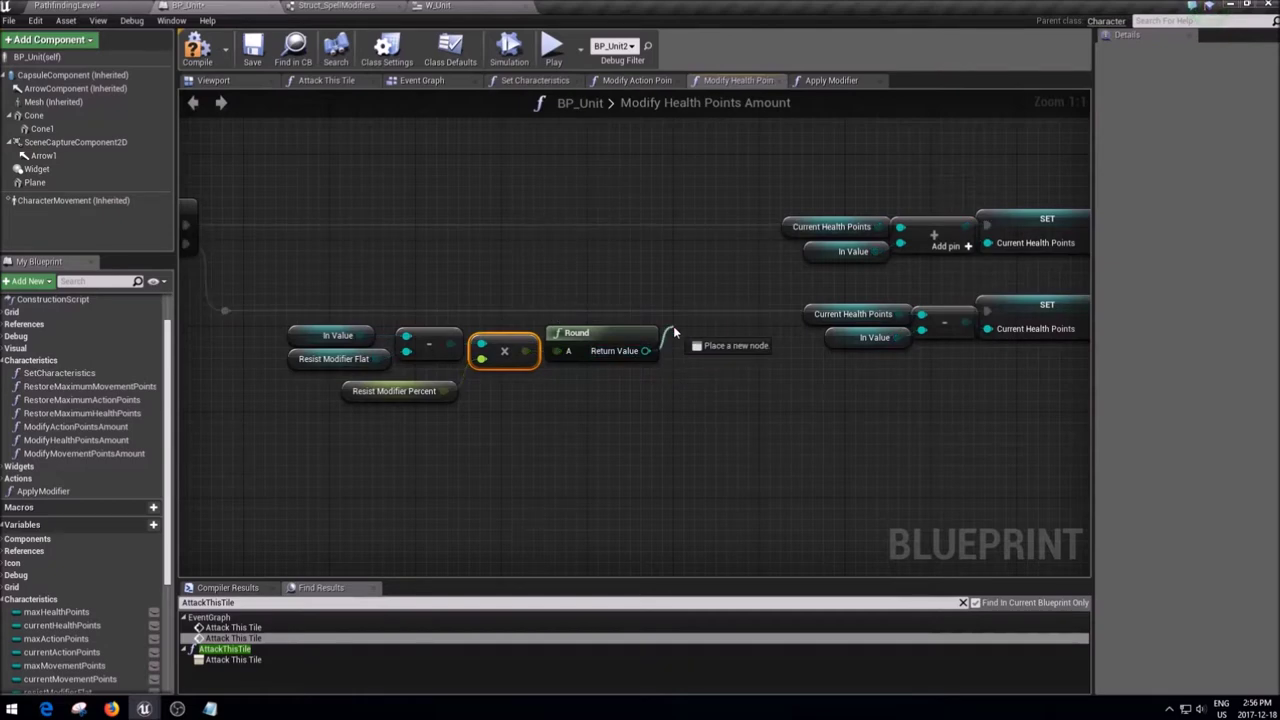
{"action": "type", "text": "set in val"}
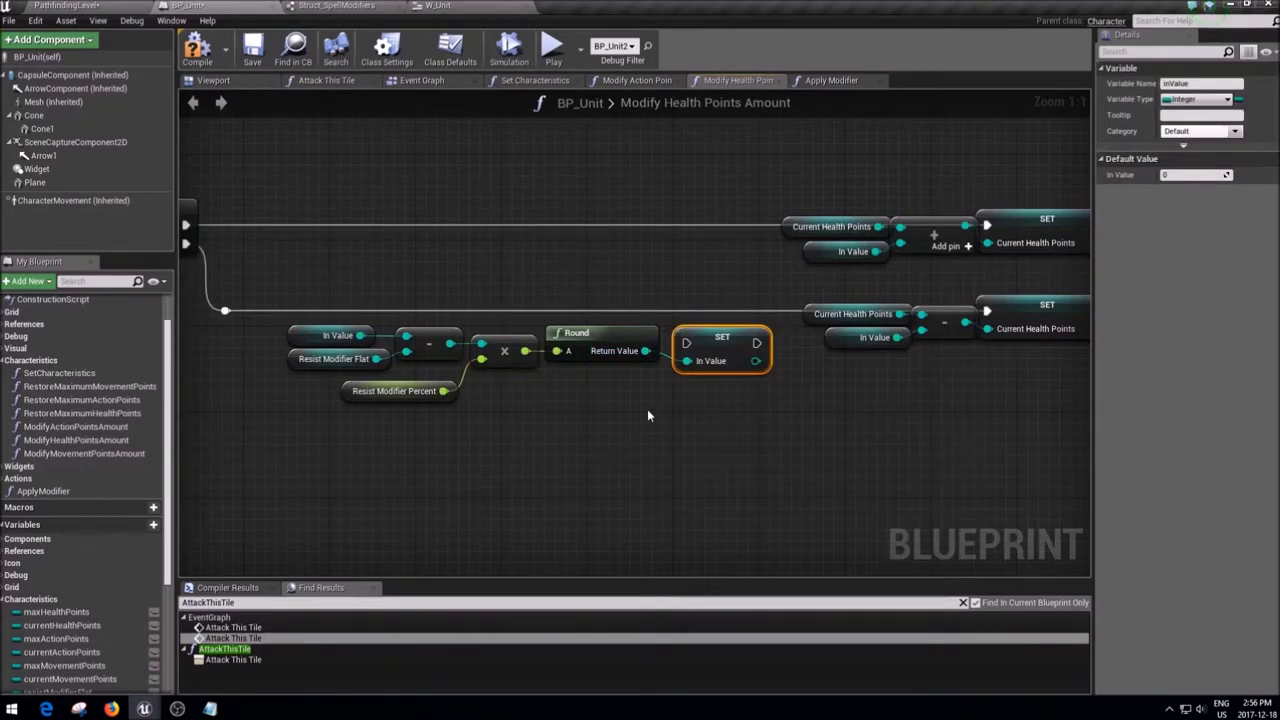
{"action": "left_click_drag", "start_coordinate": [708, 340], "coordinate": [700, 308]}
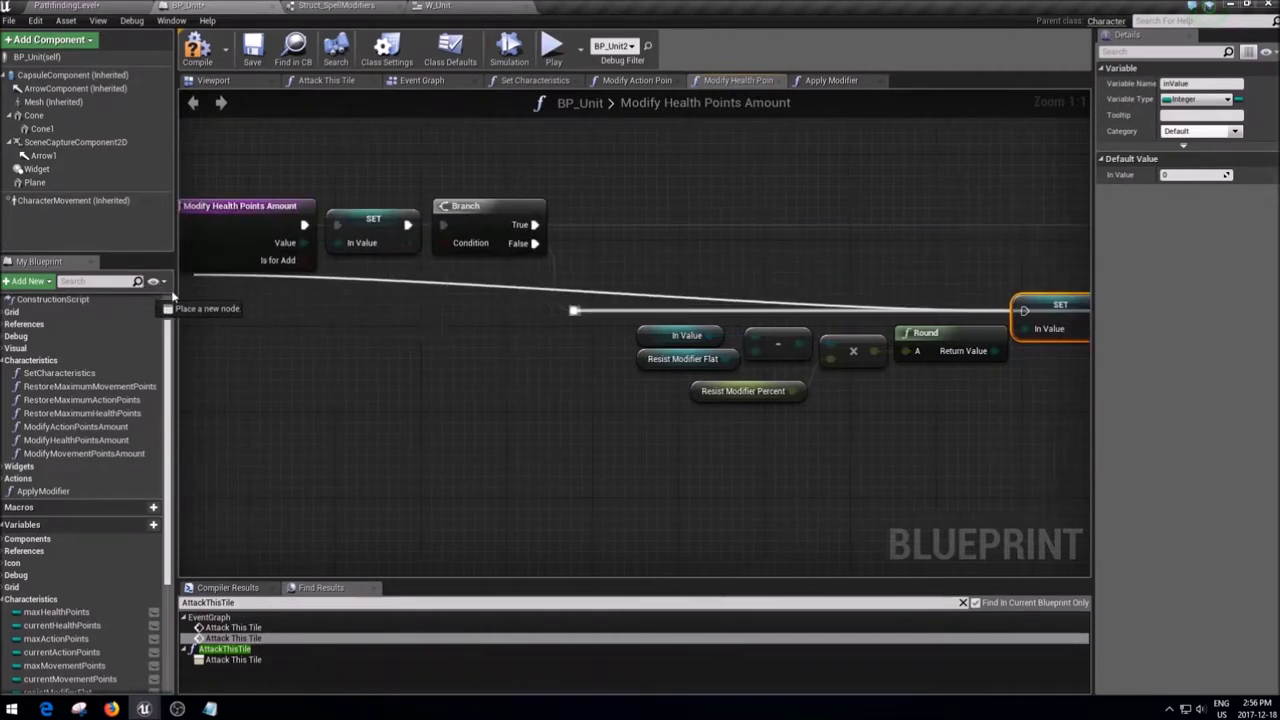
{"action": "left_click_drag", "start_coordinate": [161, 288], "coordinate": [563, 246]}
{"action": "right_click_drag", "start_coordinate": [920, 409], "coordinate": [438, 375]}
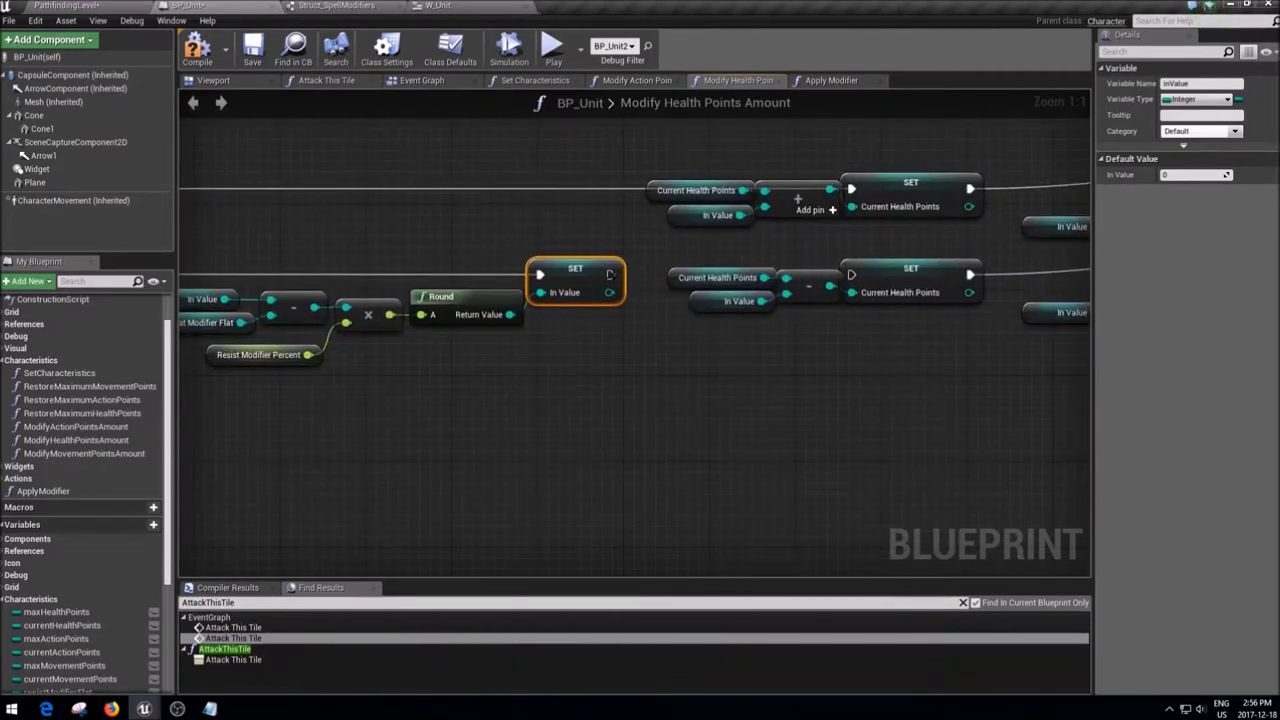
{"action": "left_click_drag", "start_coordinate": [610, 274], "coordinate": [851, 274]}
- Shift the resistance calculation nodes and In Value setter left to tidy the function
{"action": "scroll", "coordinate": [718, 325], "scroll_direction": "down", "scroll_amount": 2}
{"action": "scroll", "coordinate": [718, 325], "scroll_direction": "down", "scroll_amount": 2}
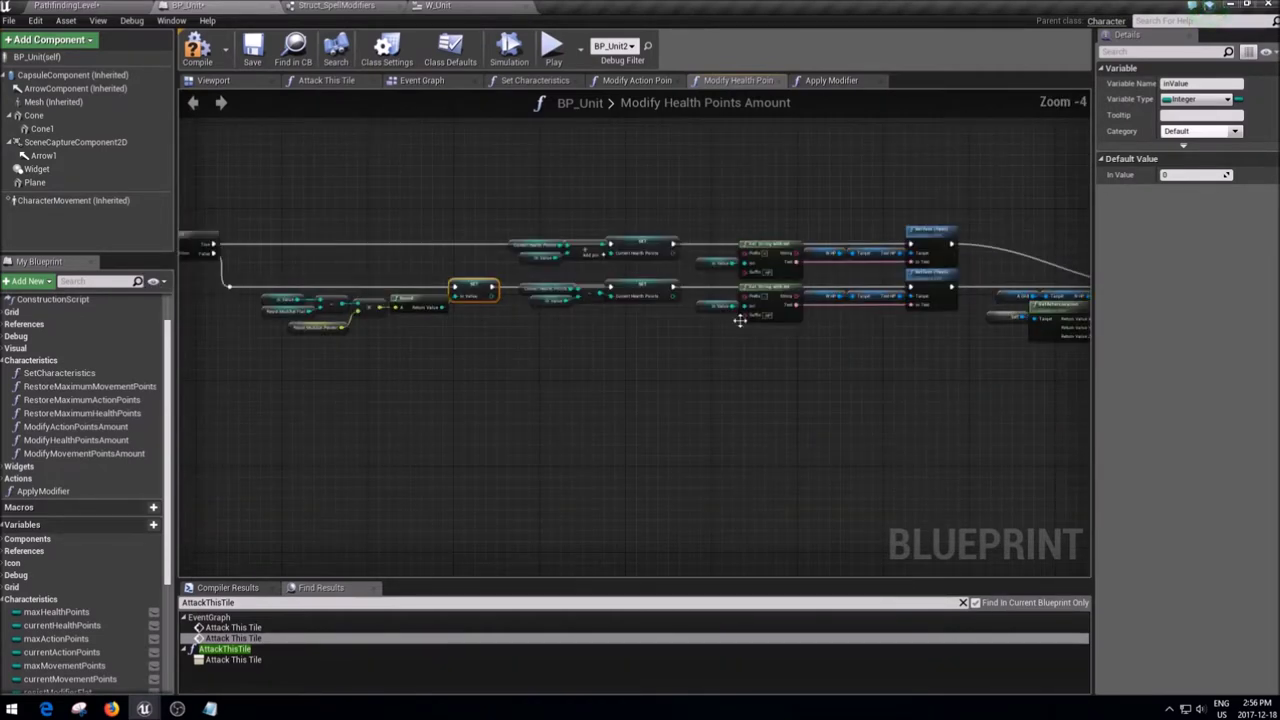
{"action": "right_click_drag", "start_coordinate": [718, 325], "coordinate": [734, 337]}
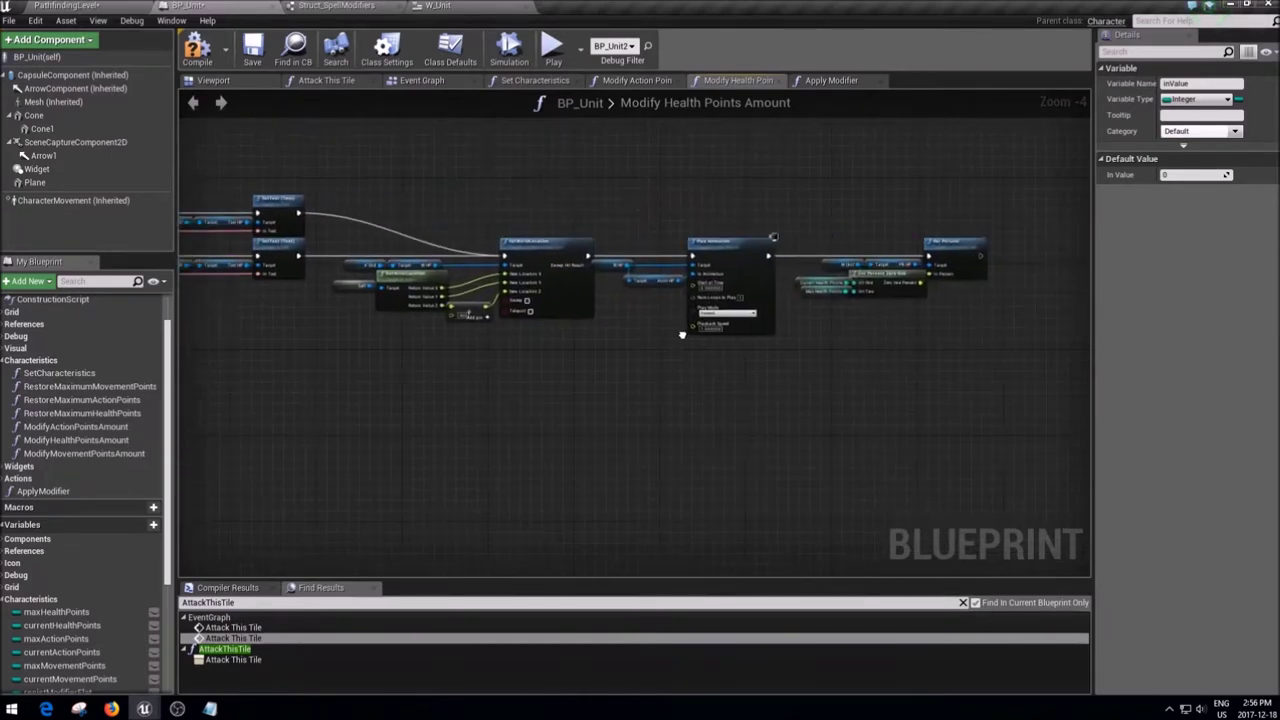
{"action": "left_click", "coordinate": [771, 327]}
{"action": "right_click_drag", "start_coordinate": [771, 327], "coordinate": [1020, 382]}
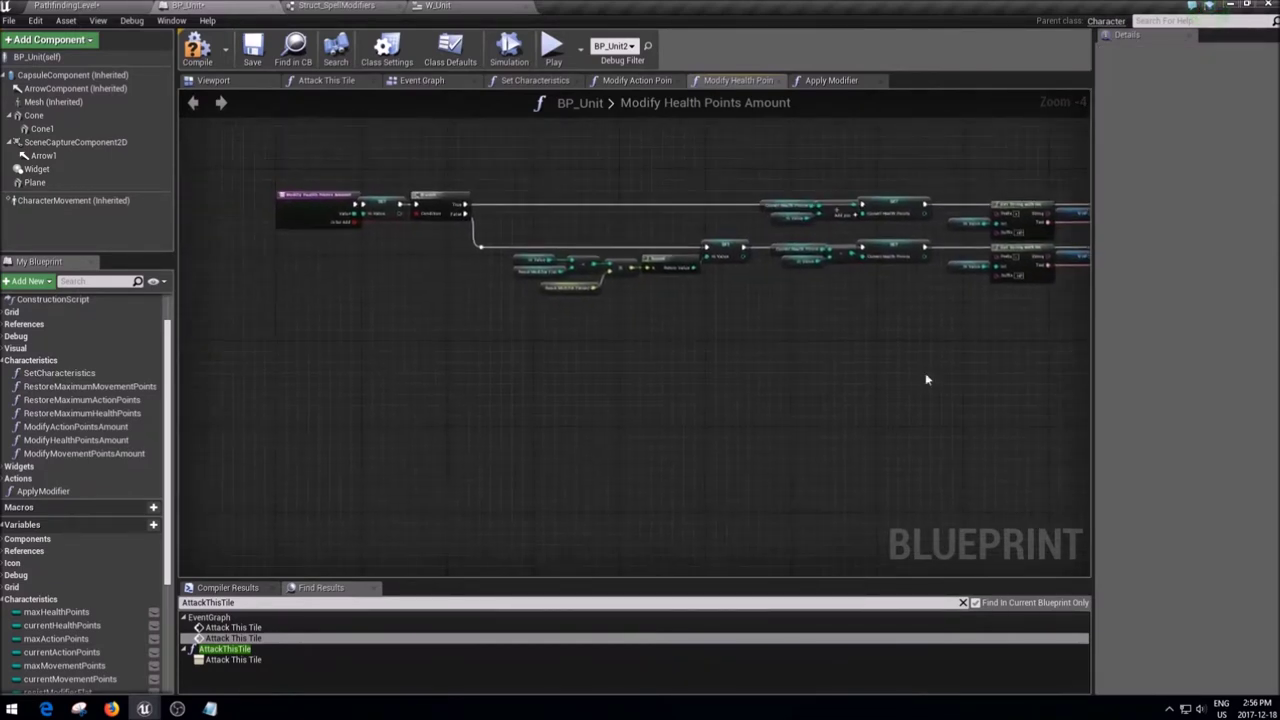
{"action": "scroll", "coordinate": [494, 227], "scroll_direction": "up", "scroll_amount": 3}
{"action": "left_click_drag", "start_coordinate": [436, 284], "coordinate": [752, 408]}
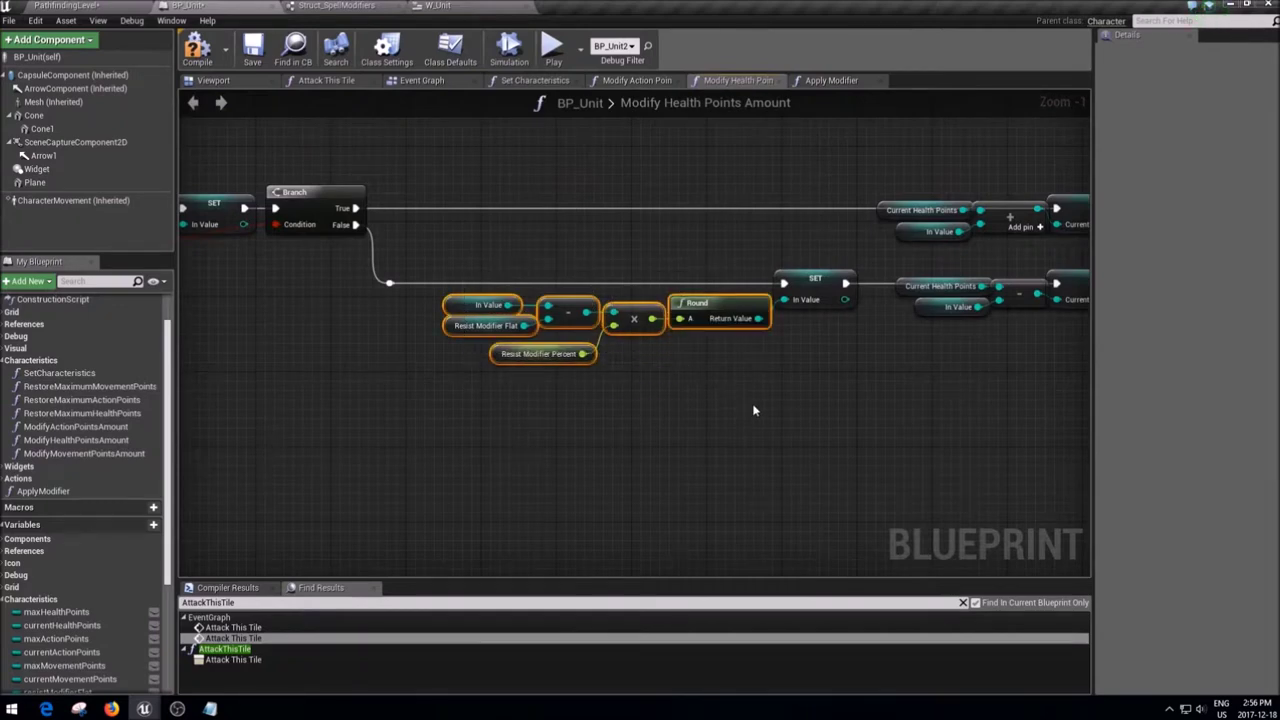
{"action": "left_click", "coordinate": [782, 383]}
{"action": "left_click_drag", "start_coordinate": [804, 246], "coordinate": [806, 249]}
{"action": "left_click_drag", "start_coordinate": [862, 360], "coordinate": [440, 268]}
{"action": "left_click_drag", "start_coordinate": [697, 293], "coordinate": [669, 293]}
{"action": "left_click_drag", "start_coordinate": [686, 443], "coordinate": [486, 329]}
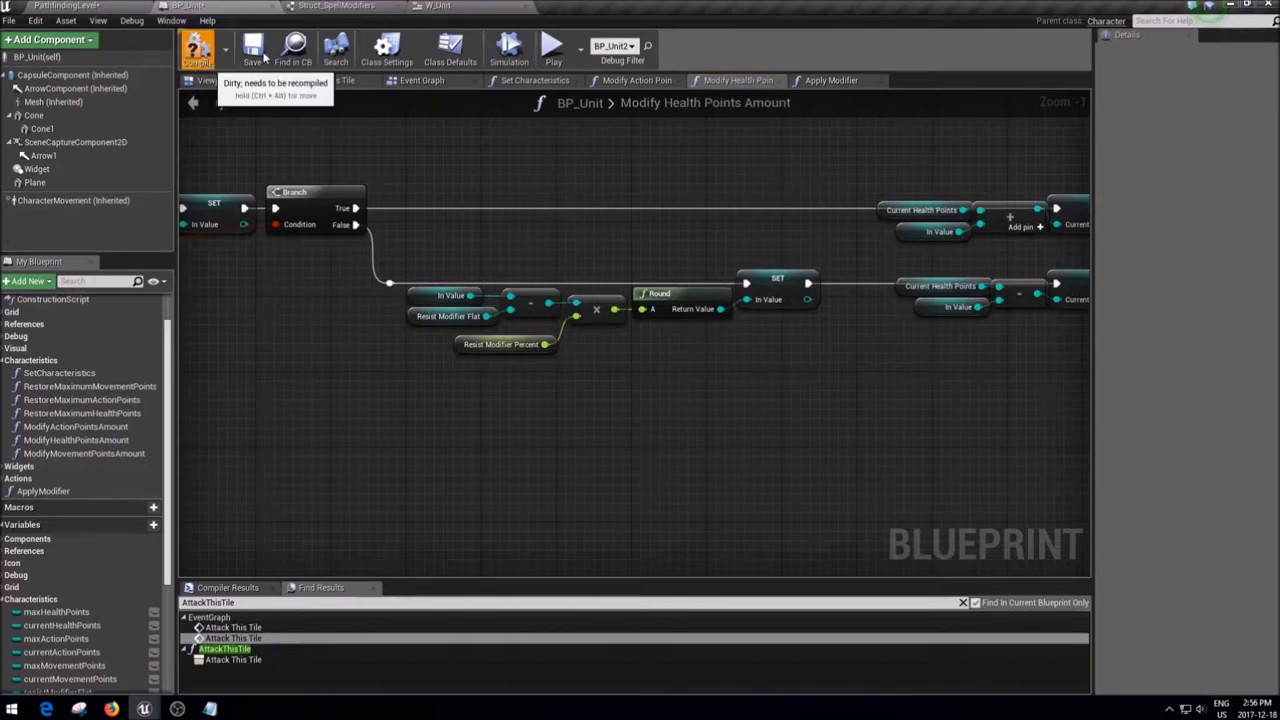
- Compile and save BP_Unit
{"action": "left_click", "coordinate": [197, 50]}
{"action": "left_click", "coordinate": [254, 52]}
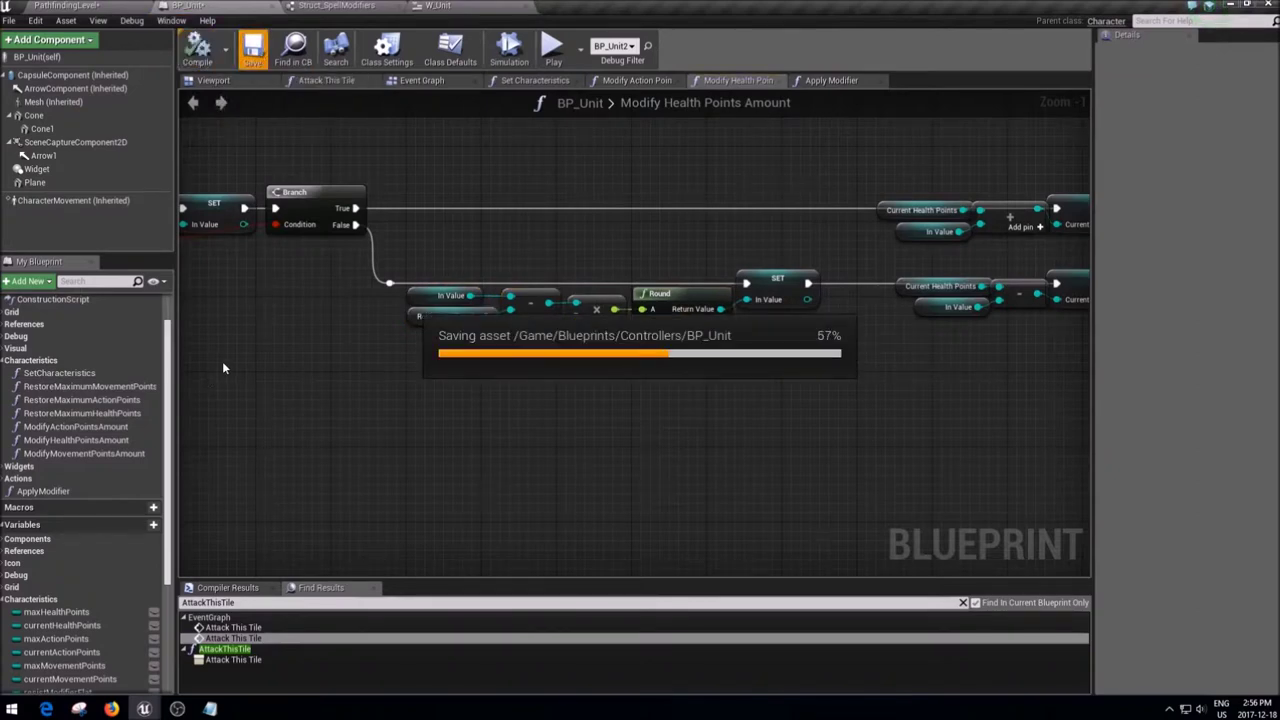
{"action": "left_click", "coordinate": [425, 80]}
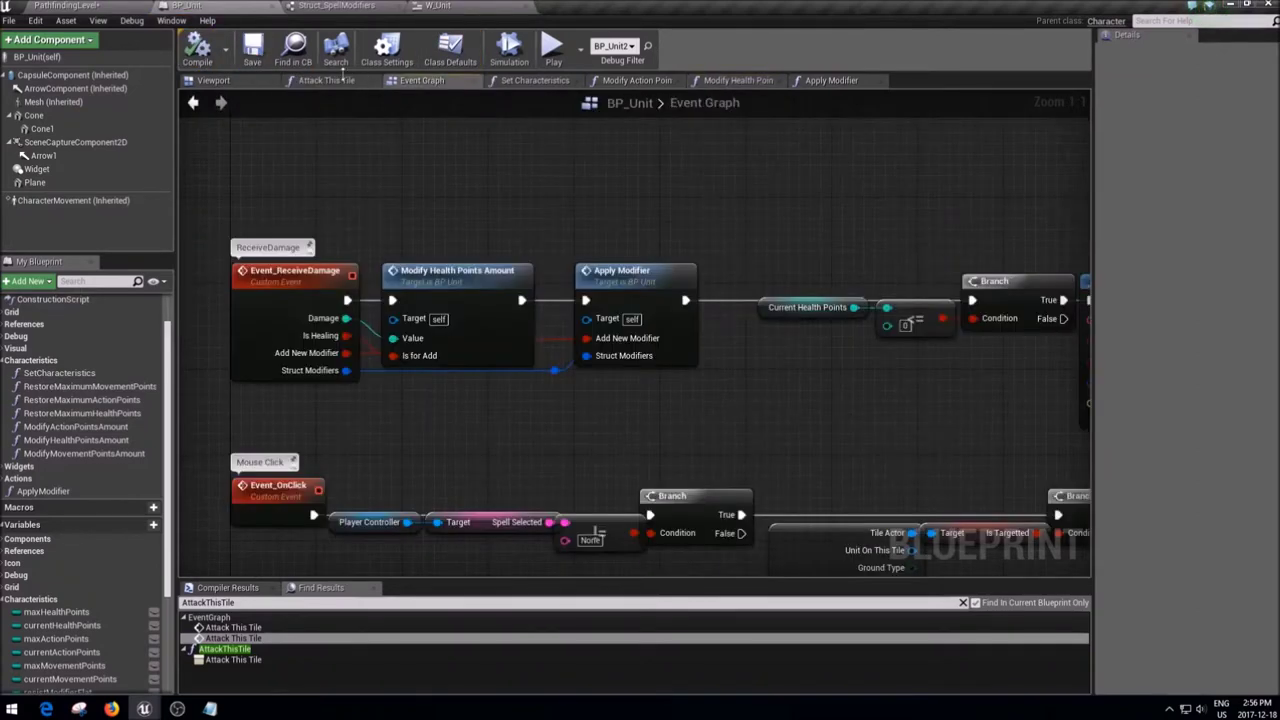
{"action": "left_click", "coordinate": [328, 80]}
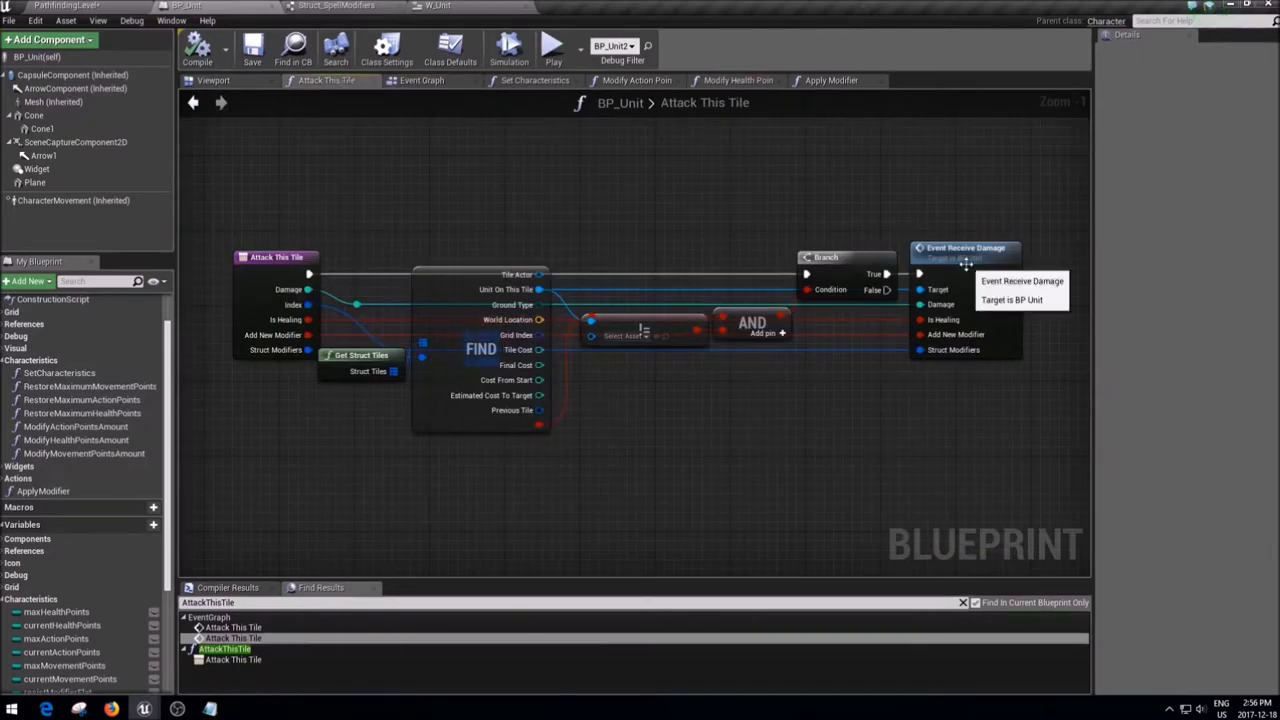
- Move the Event Receive Damage call right and add a reroute point on the Damage wire
{"action": "left_click", "coordinate": [922, 334]}
{"action": "left_click_drag", "start_coordinate": [934, 246], "coordinate": [1170, 250]}
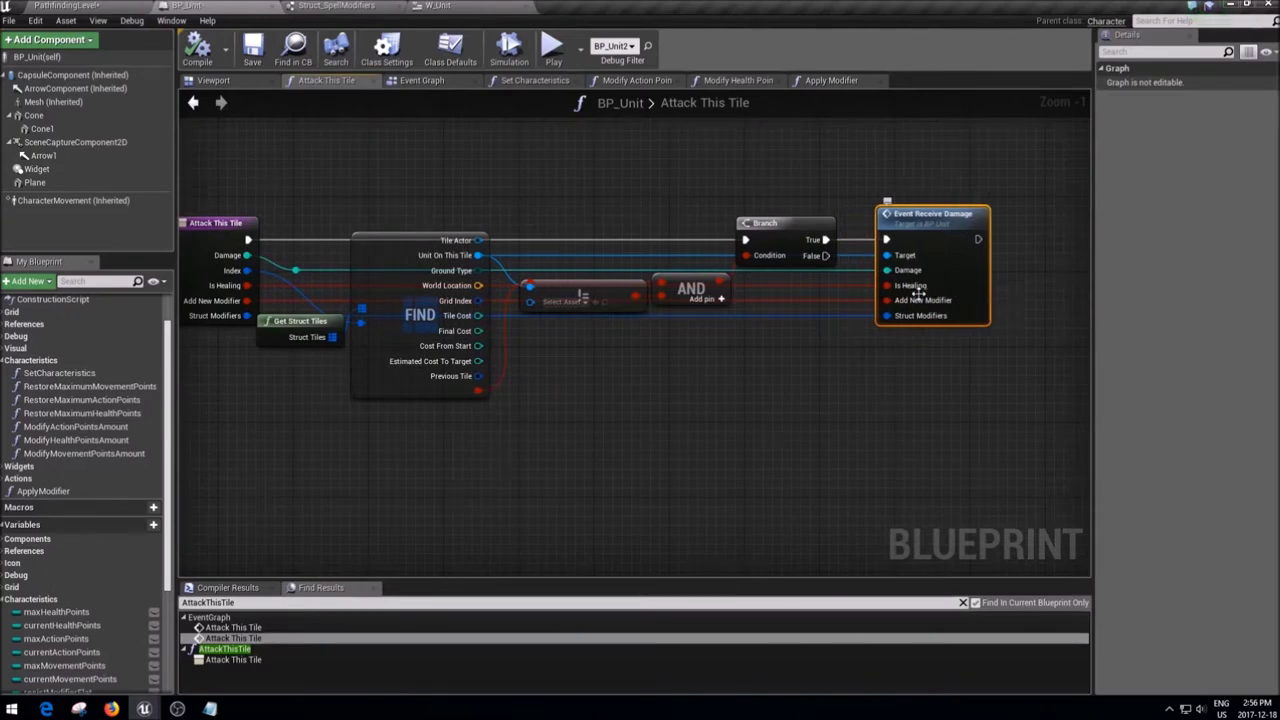
{"action": "right_click_drag", "start_coordinate": [896, 320], "coordinate": [776, 254]}
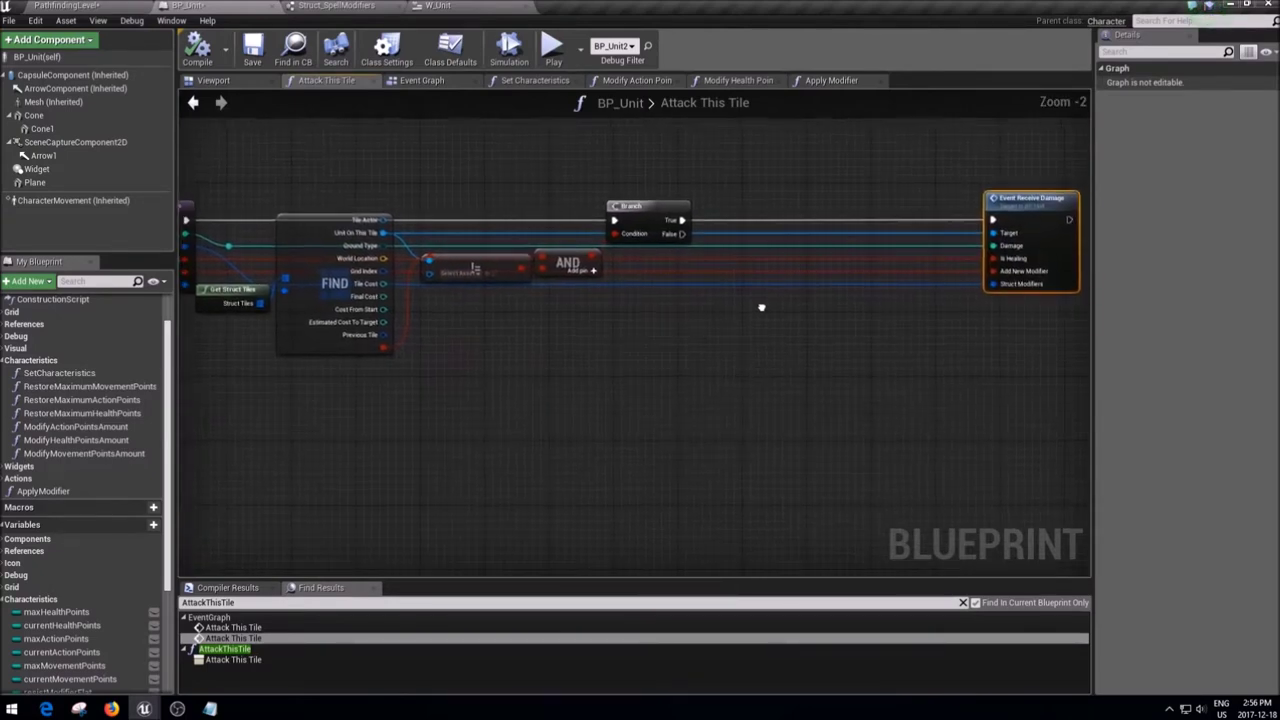
{"action": "scroll", "coordinate": [776, 254], "scroll_direction": "down", "scroll_amount": 1}
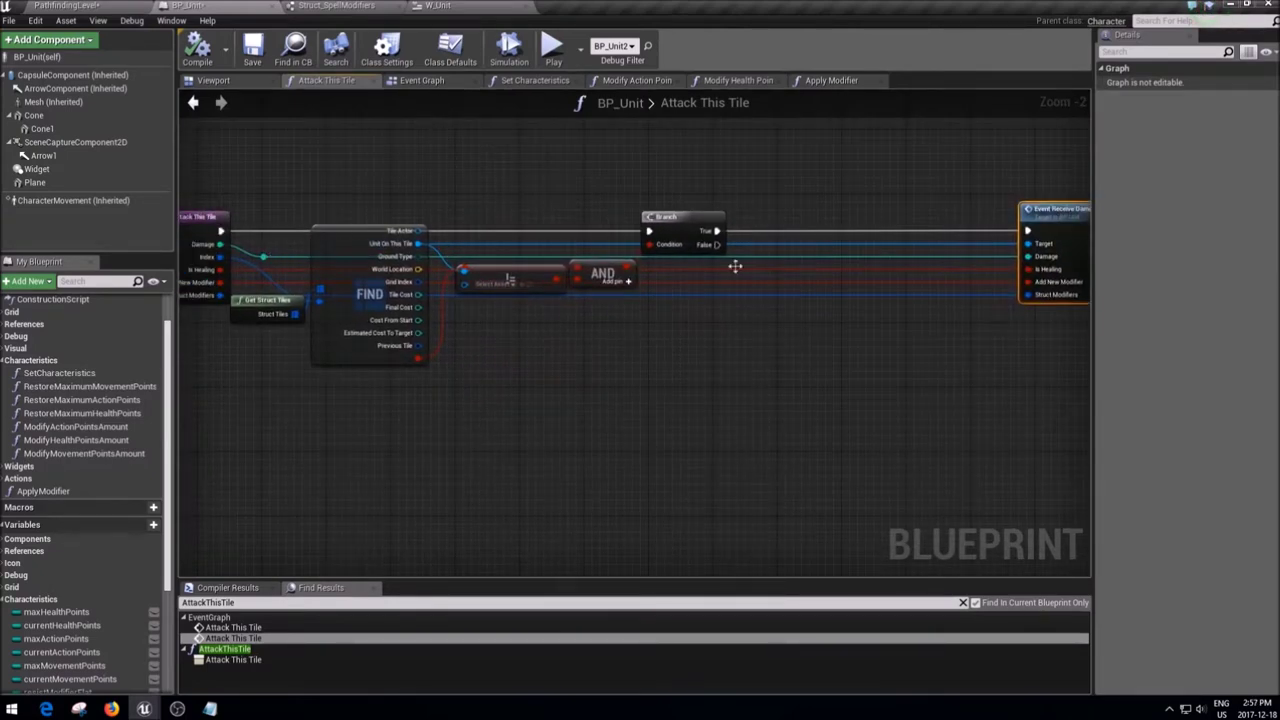
{"action": "double_click", "coordinate": [755, 257]}
{"action": "scroll", "coordinate": [767, 258], "scroll_direction": "up", "scroll_amount": 2}
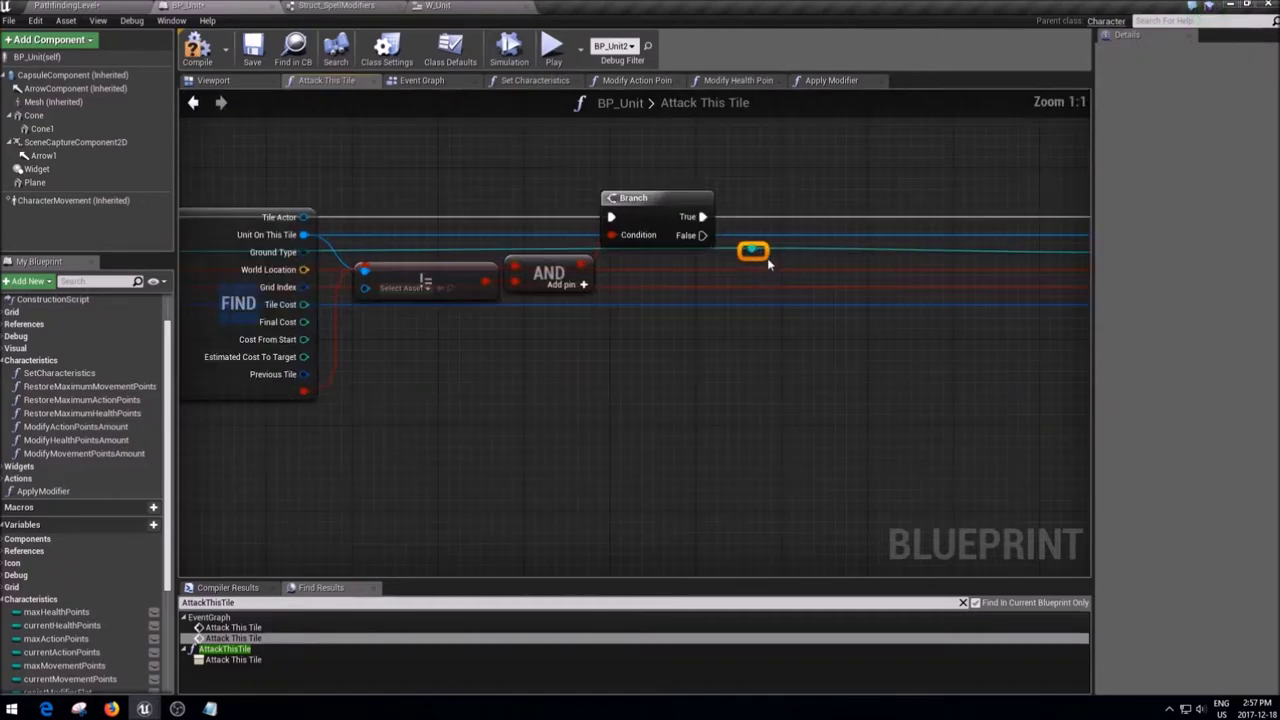
- Add Damage Modifier Flat to the damage value with an integer addition node
{"action": "left_click_drag", "start_coordinate": [754, 254], "coordinate": [810, 287]}
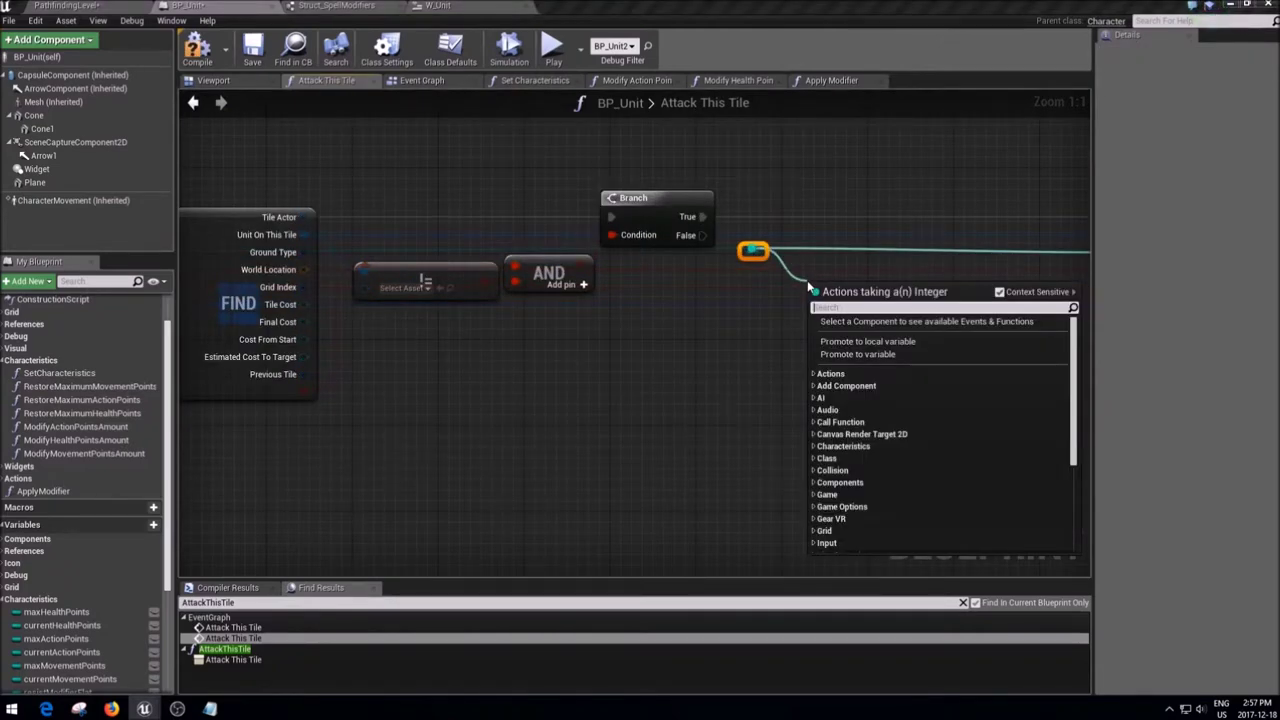
{"action": "type", "text": "+"}
{"action": "key", "text": "Down"}
{"action": "key", "text": "Return"}
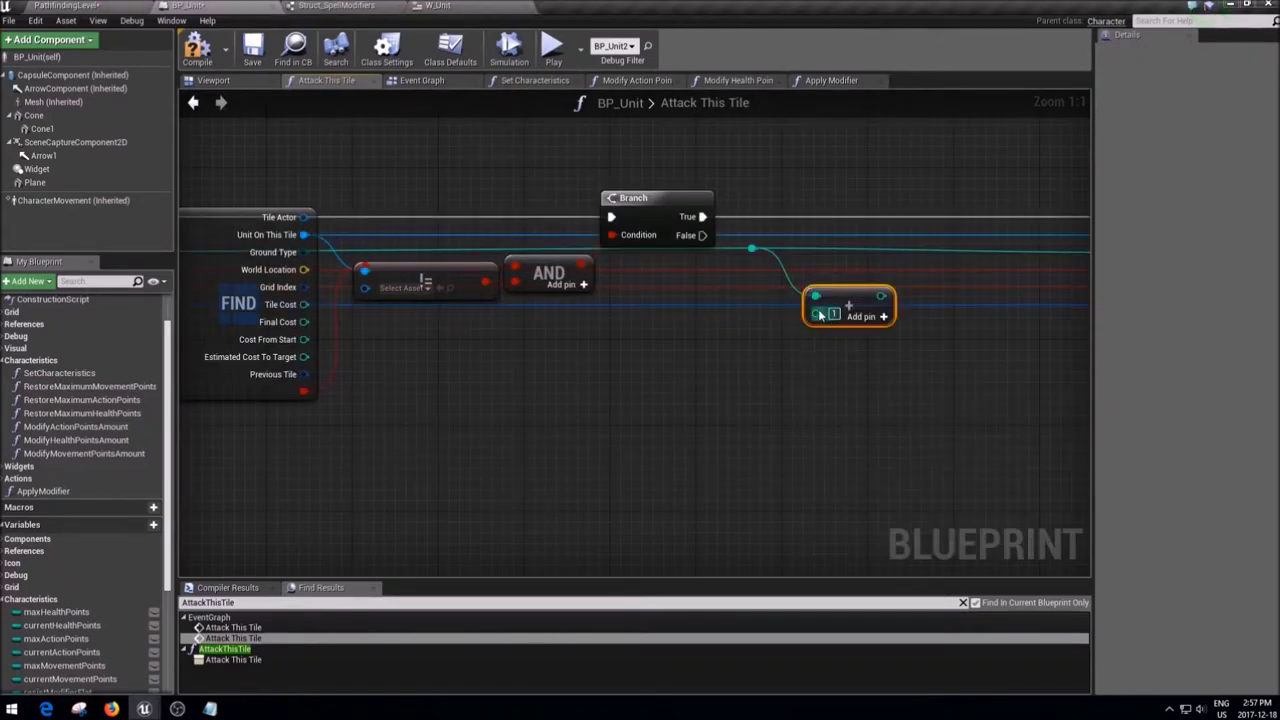
{"action": "left_click_drag", "start_coordinate": [816, 315], "coordinate": [762, 350]}
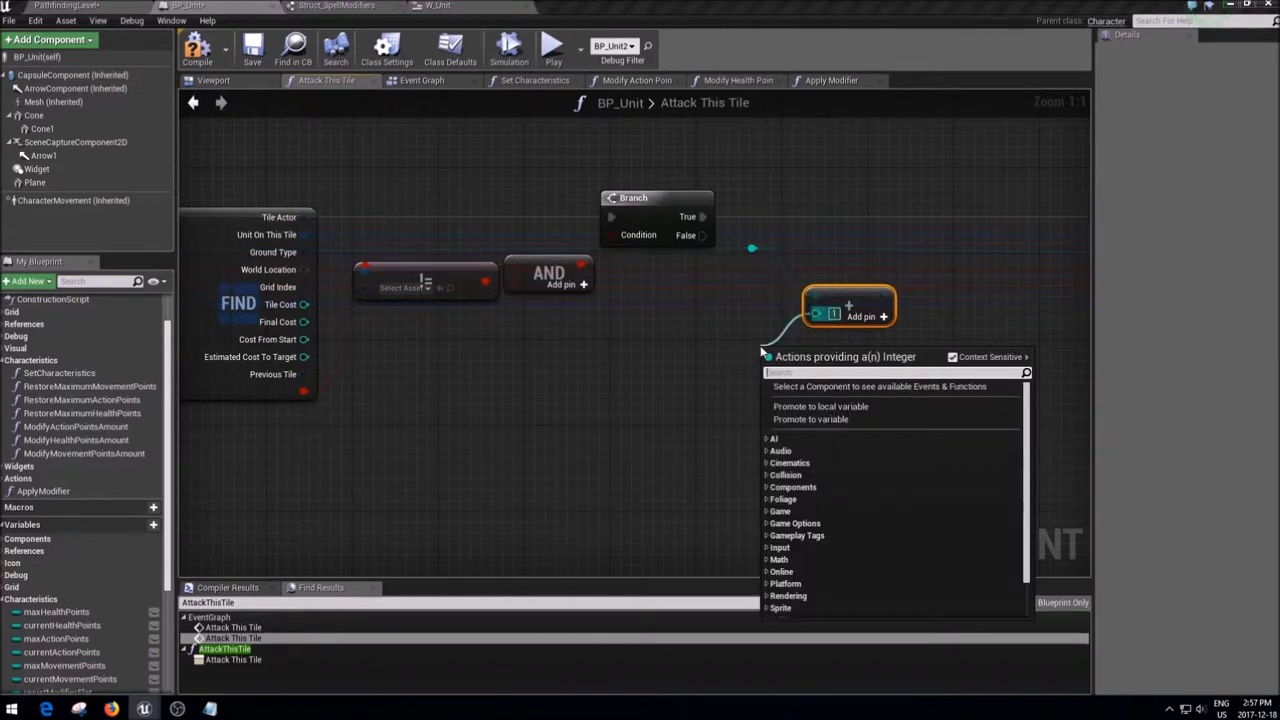
{"action": "type", "text": "damage"}
{"action": "key", "text": "Down"}
{"action": "key", "text": "Return"}
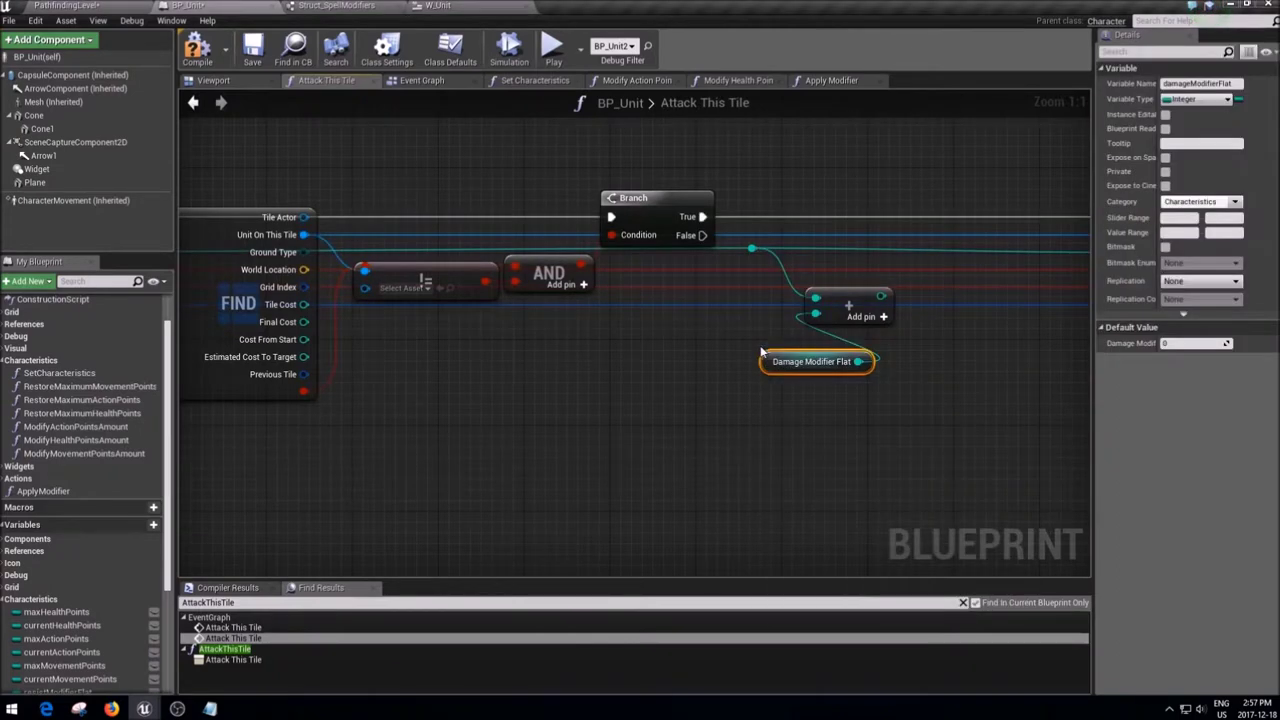
- Multiply the summed damage by Damage Modifier Percent
{"action": "right_click_drag", "start_coordinate": [762, 352], "coordinate": [446, 302]}
{"action": "left_click_drag", "start_coordinate": [618, 306], "coordinate": [658, 322]}
{"action": "type", "text": "+"}
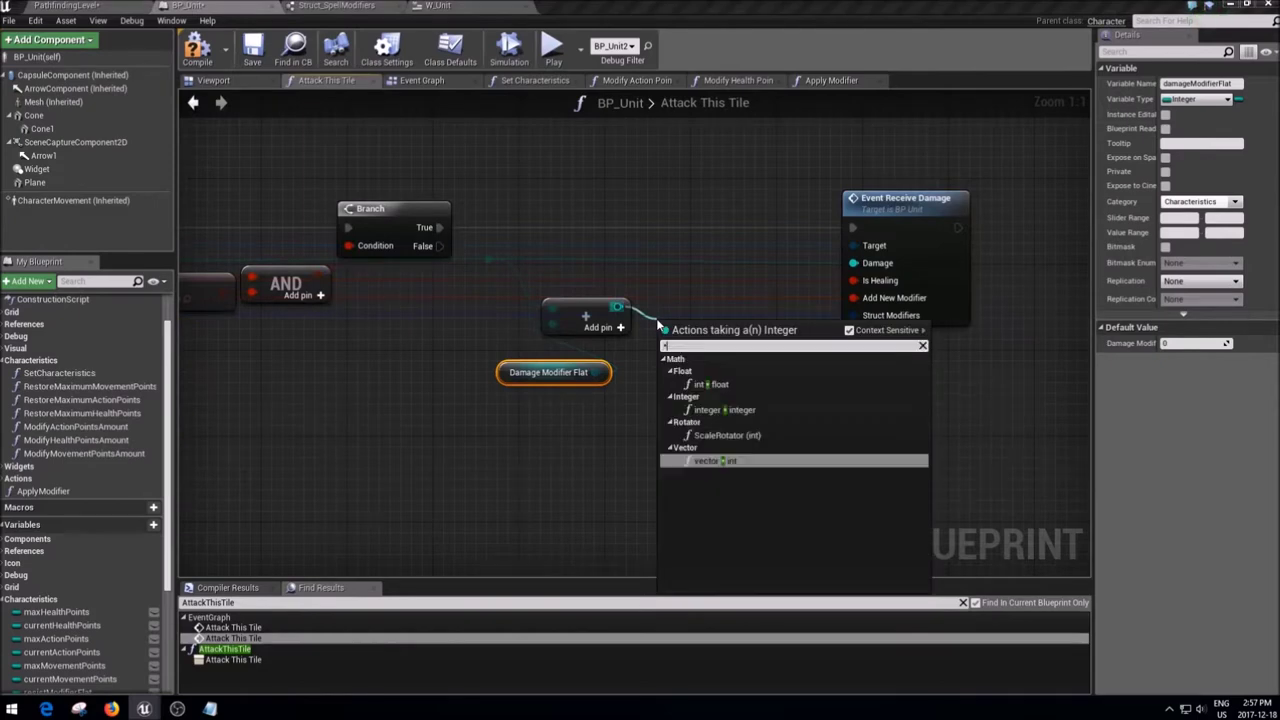
{"action": "key", "text": "Up"}
{"action": "key", "text": "Up"}
{"action": "key", "text": "Up"}
{"action": "key", "text": "Return"}
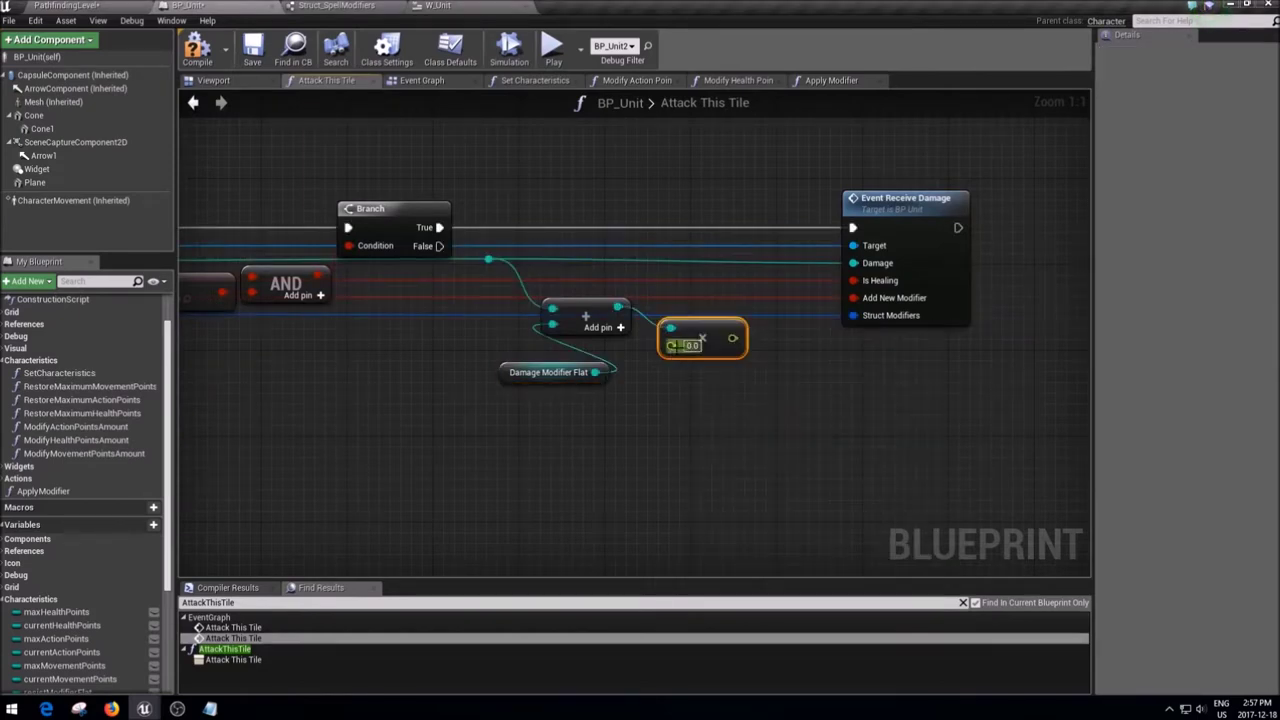
{"action": "left_click_drag", "start_coordinate": [671, 346], "coordinate": [666, 376]}
{"action": "type", "text": "dama"}
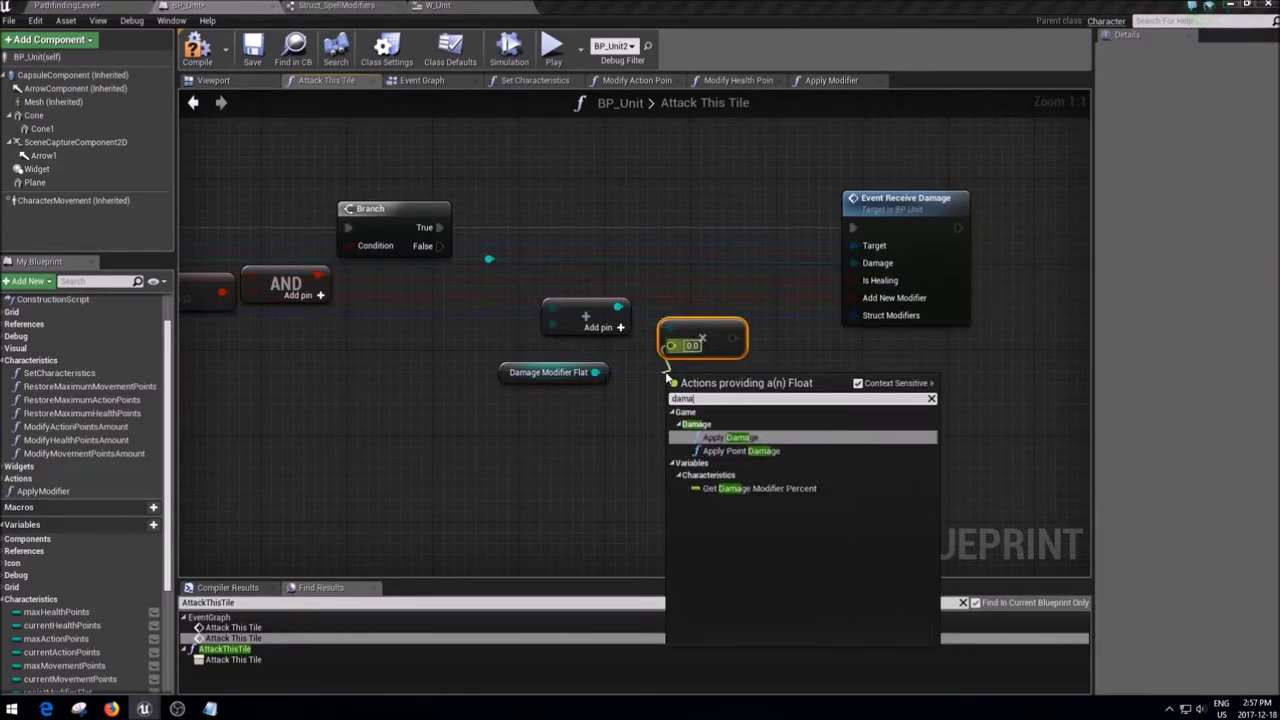
{"action": "key", "text": "Down"}
{"action": "key", "text": "Down"}
{"action": "key", "text": "Return"}
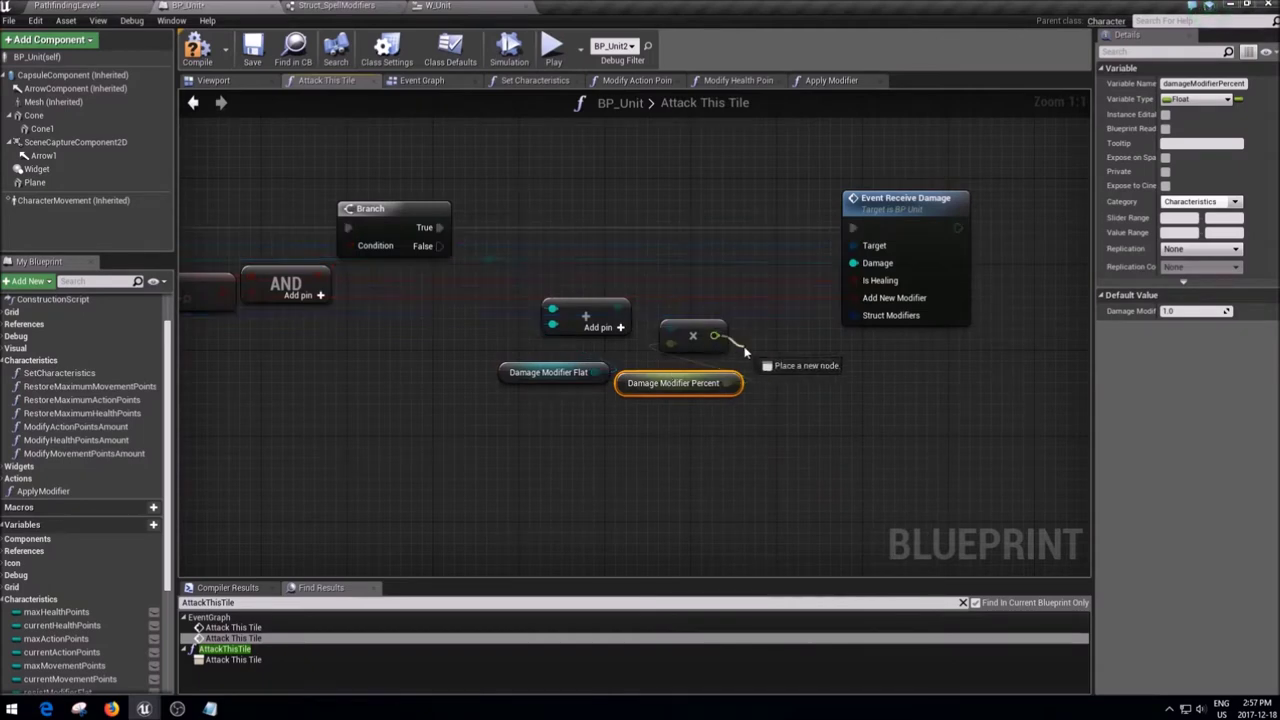
- Round the multiplied damage and feed it into Event Receive Damage's Damage input
{"action": "left_click_drag", "start_coordinate": [714, 335], "coordinate": [745, 352]}
{"action": "type", "text": "round"}
{"action": "key", "text": "Return"}
{"action": "left_click_drag", "start_coordinate": [846, 377], "coordinate": [853, 263]}
{"action": "left_click_drag", "start_coordinate": [905, 198], "coordinate": [1043, 198]}
{"action": "right_click", "coordinate": [993, 263]}
{"action": "left_click", "coordinate": [1080, 323]}
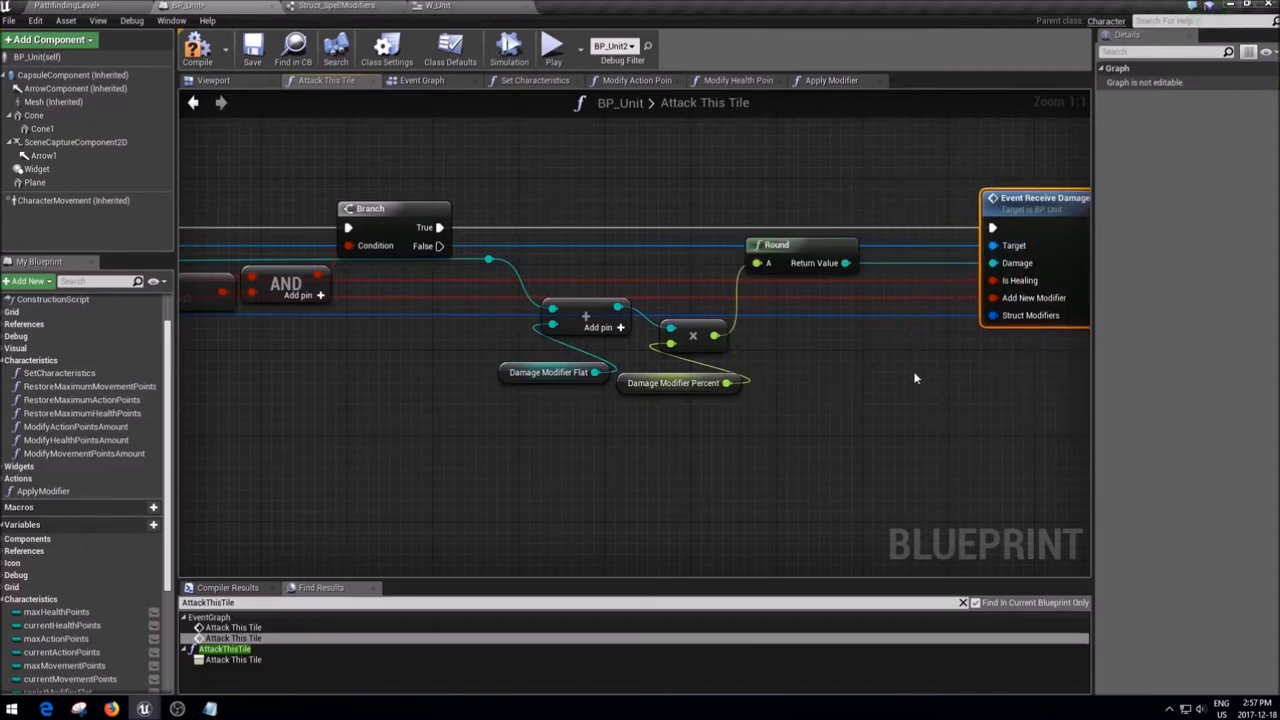
- Line up Round, Multiply, Add and both damage modifier getters in a row, then save BP_Unit
{"action": "left_click_drag", "start_coordinate": [777, 245], "coordinate": [873, 245]}
{"action": "right_click", "coordinate": [855, 263]}
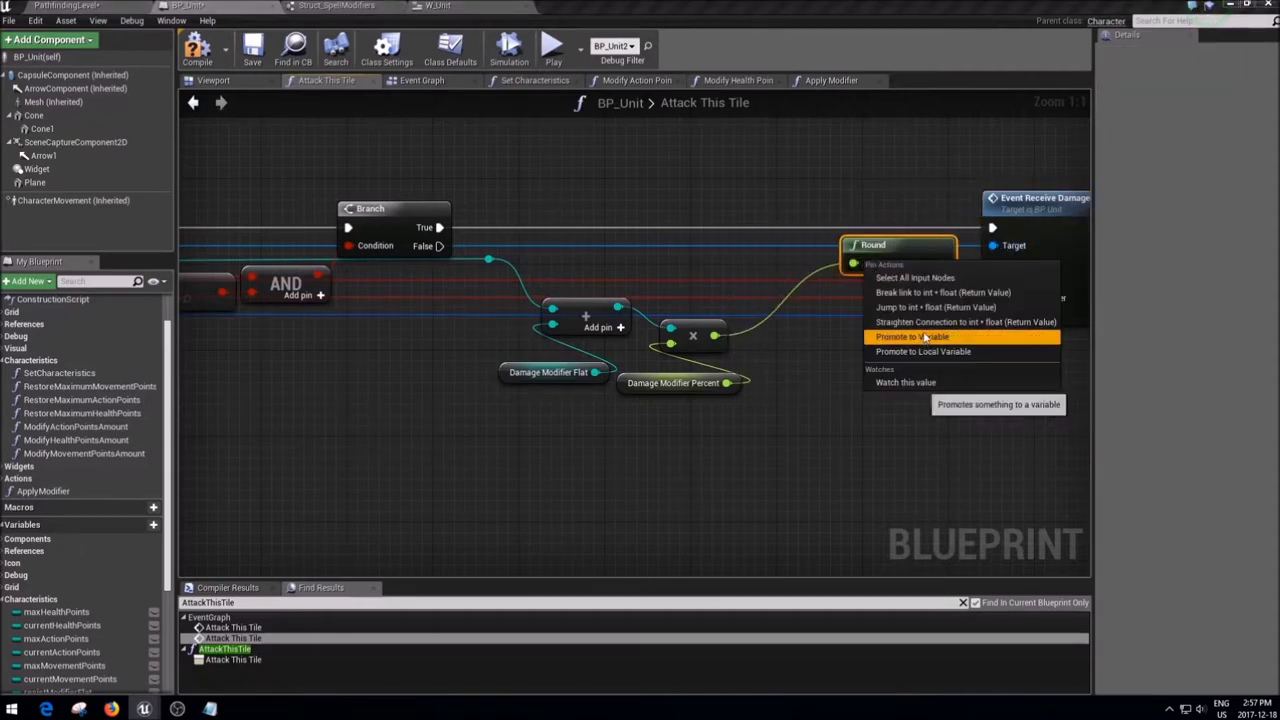
{"action": "left_click_drag", "start_coordinate": [668, 328], "coordinate": [786, 255]}
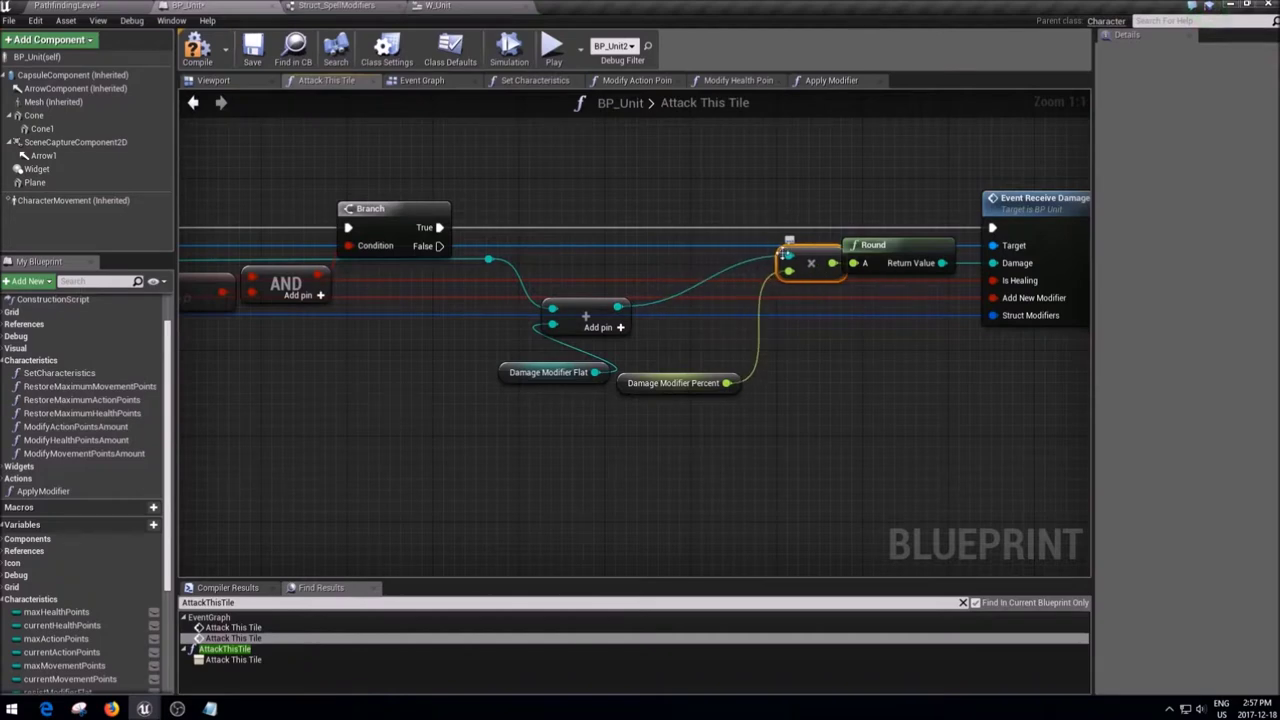
{"action": "right_click", "coordinate": [790, 258]}
{"action": "left_click_drag", "start_coordinate": [580, 330], "coordinate": [716, 290]}
{"action": "left_click_drag", "start_coordinate": [560, 372], "coordinate": [648, 286]}
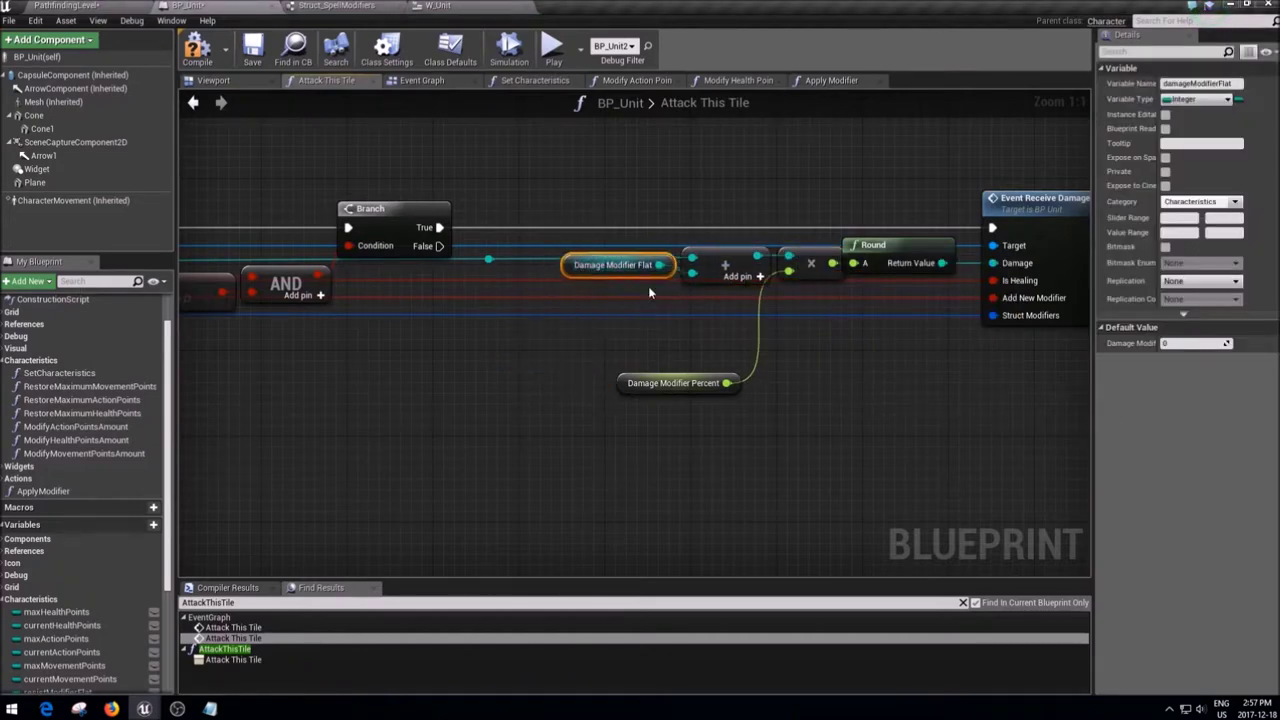
{"action": "right_click", "coordinate": [692, 274]}
{"action": "left_click", "coordinate": [770, 322]}
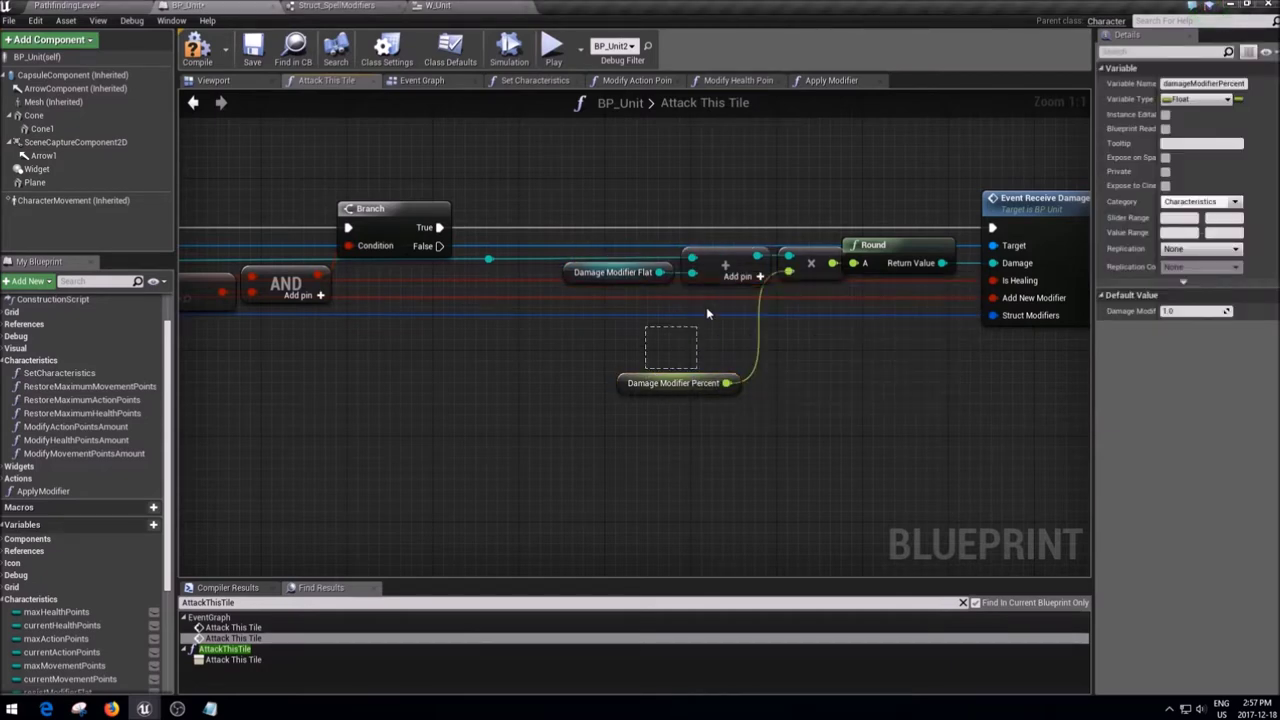
{"action": "left_click_drag", "start_coordinate": [660, 390], "coordinate": [678, 314]}
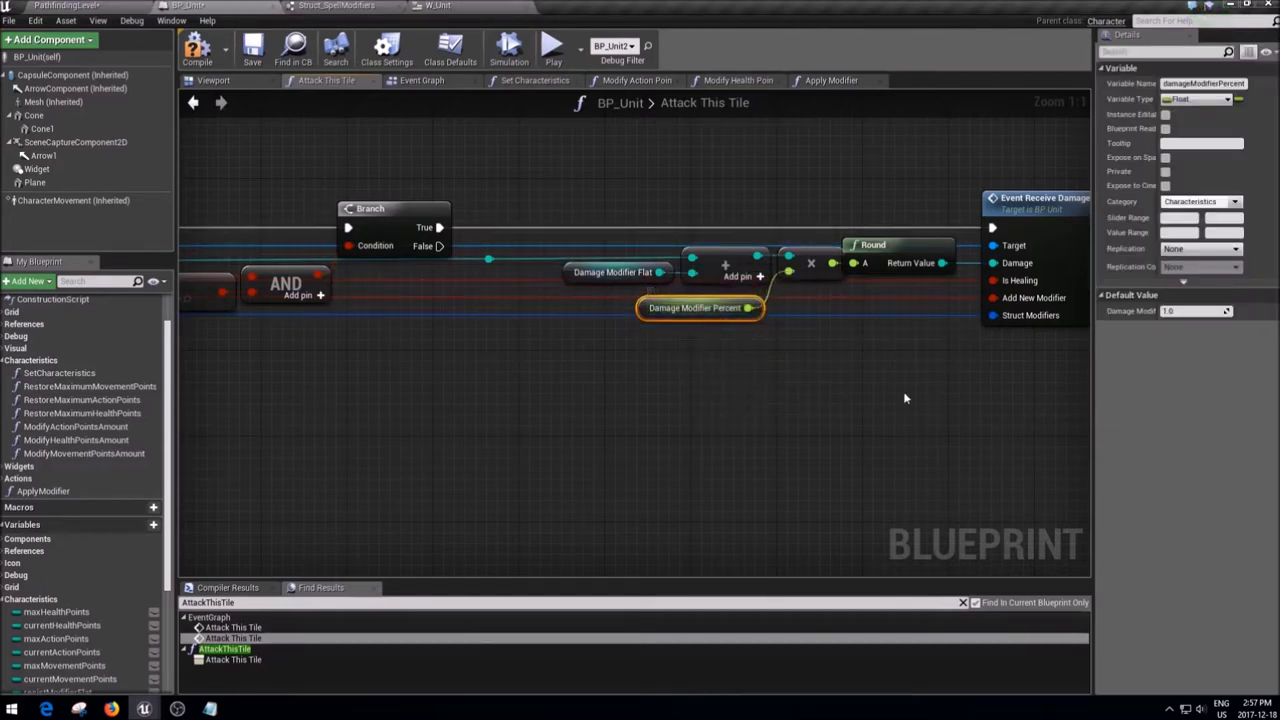
{"action": "left_click", "coordinate": [740, 323]}
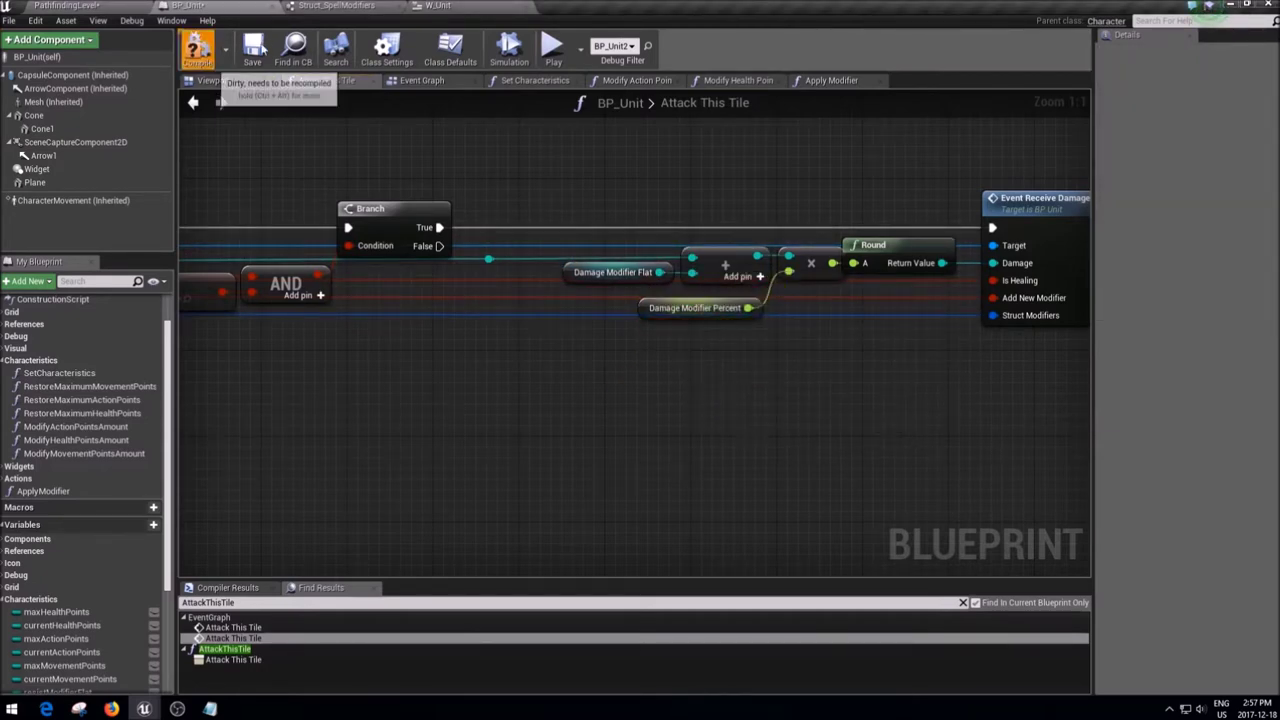
{"action": "left_click", "coordinate": [253, 50]}
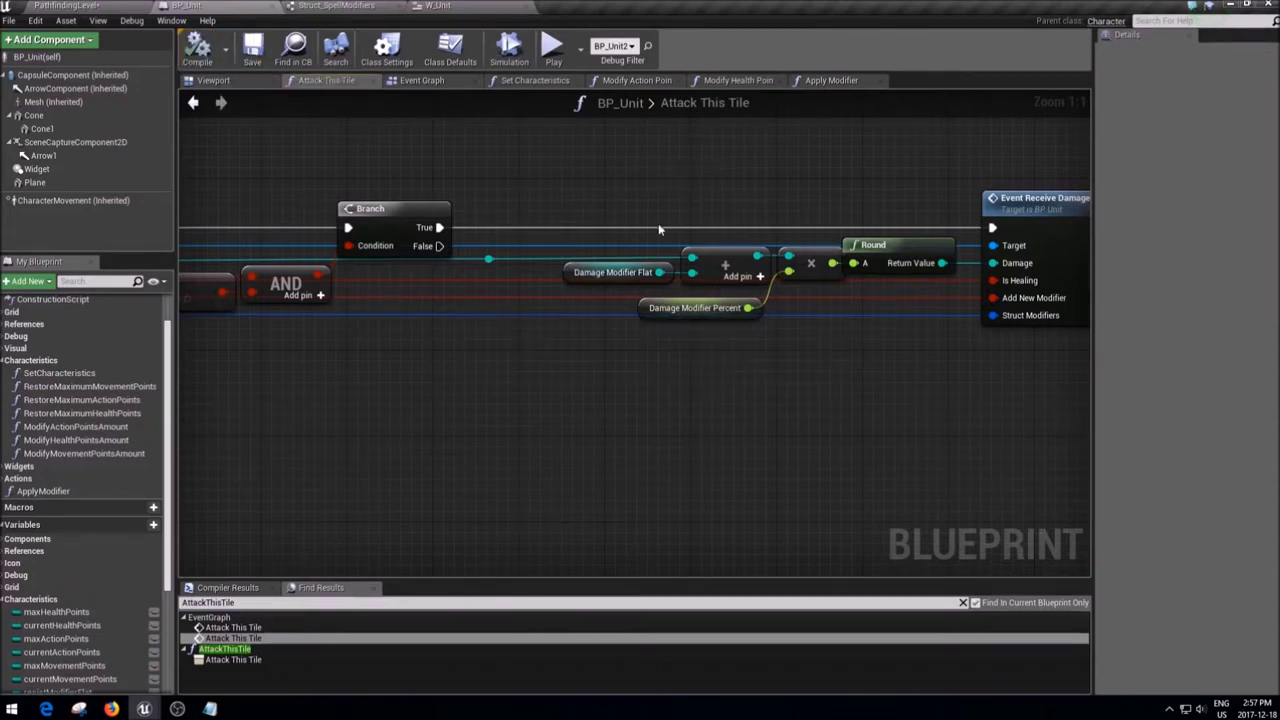
- Return to PathfindingLevel and open BP_PlayerController from the Blueprints > Controllers folder
{"action": "scroll", "coordinate": [703, 242], "scroll_direction": "down", "scroll_amount": 2}
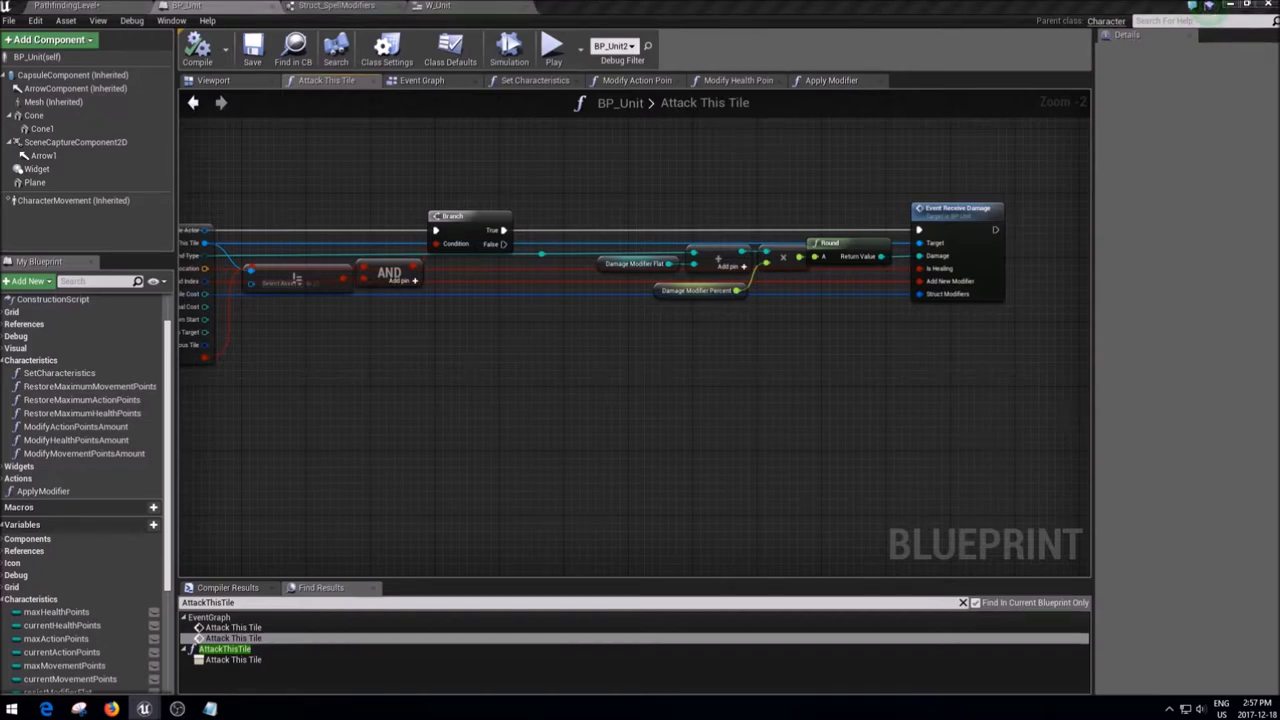
{"action": "left_click", "coordinate": [100, 5]}
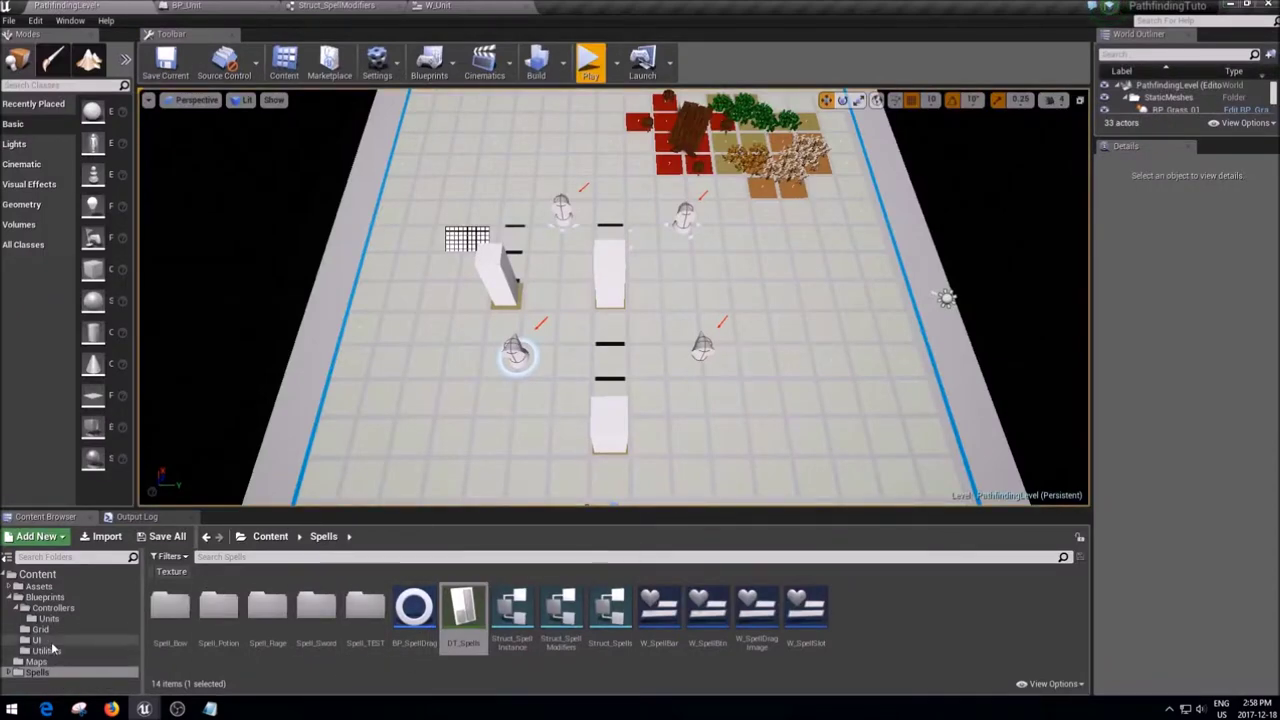
{"action": "left_click", "coordinate": [50, 619]}
{"action": "left_click", "coordinate": [52, 608]}
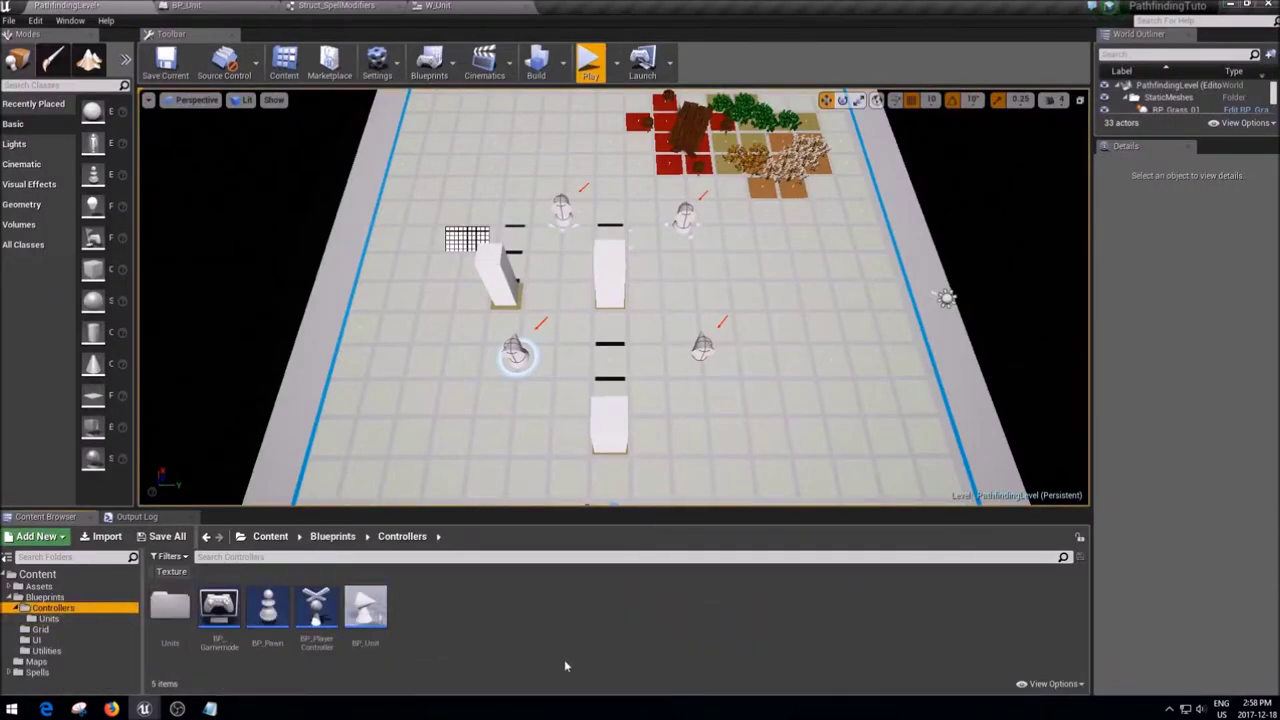
{"action": "double_click", "coordinate": [316, 605]}
- Open BP_PlayerController's Select Spell function from the Spell Management functions list
{"action": "scroll", "coordinate": [695, 355], "scroll_direction": "down", "scroll_amount": 2}
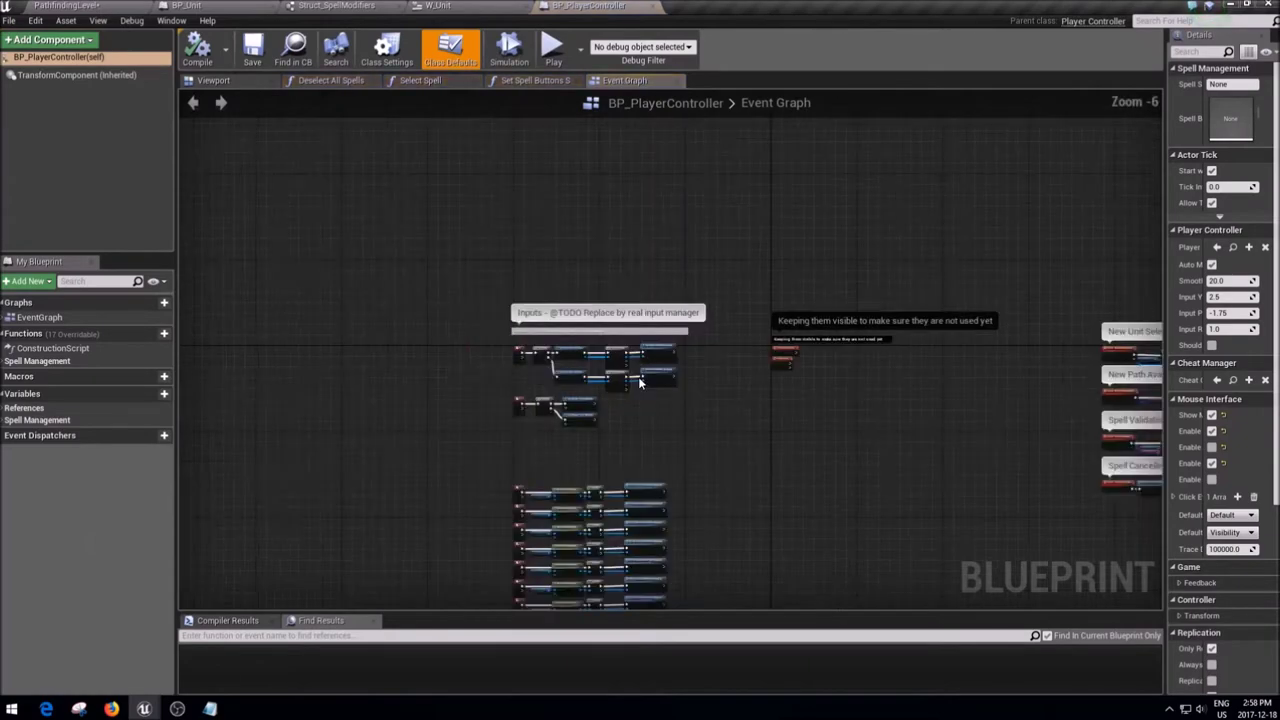
{"action": "mouse_move", "coordinate": [754, 385]}
{"action": "right_mouse_down"}
{"action": "mouse_move", "coordinate": [641, 298]}
{"action": "mouse_move", "coordinate": [190, 248]}
{"action": "right_mouse_up"}
{"action": "scroll", "coordinate": [873, 513], "scroll_direction": "up", "scroll_amount": 5}
{"action": "scroll", "coordinate": [873, 513], "scroll_direction": "up", "scroll_amount": 3}
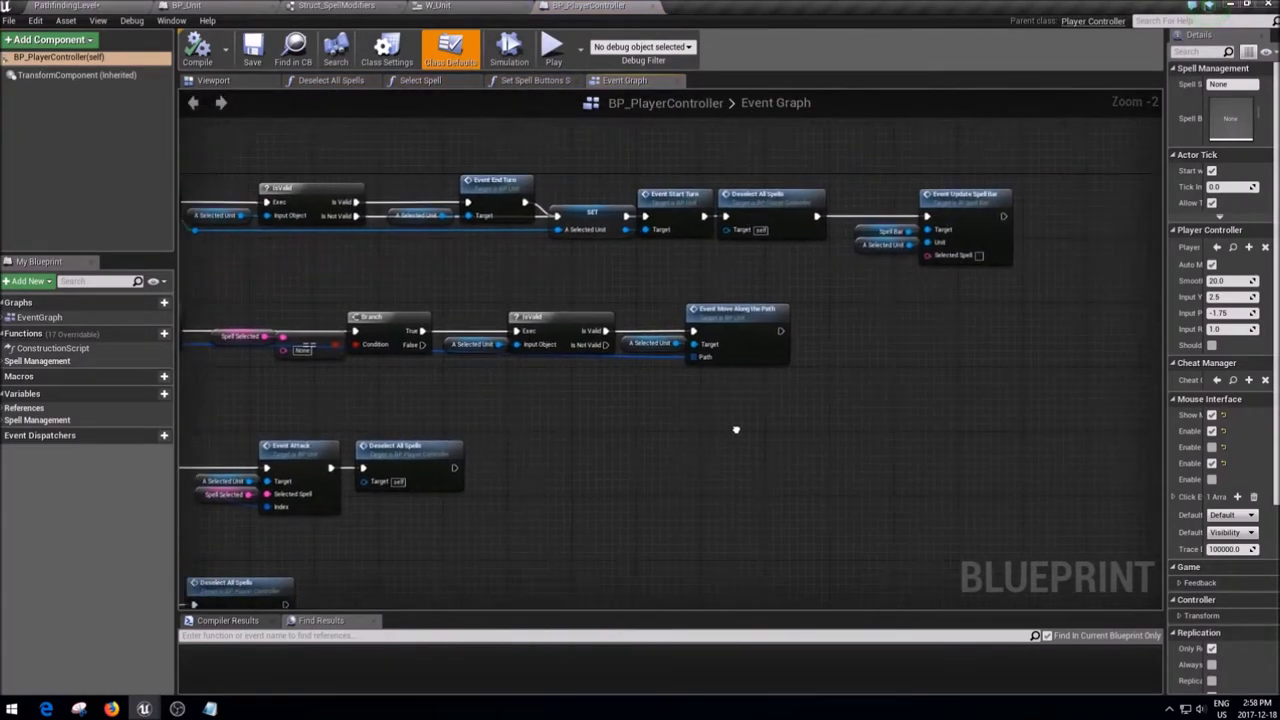
{"action": "right_click_drag", "start_coordinate": [740, 430], "coordinate": [750, 318]}
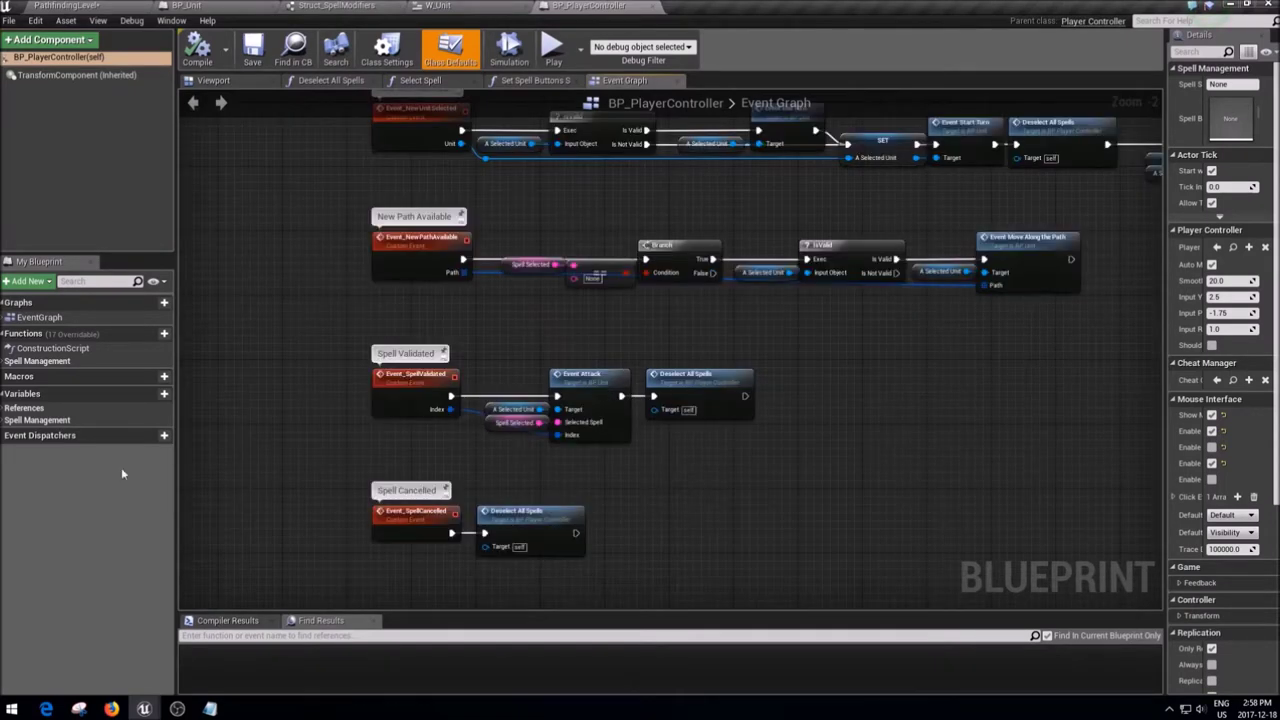
{"action": "left_click", "coordinate": [40, 361]}
{"action": "double_click", "coordinate": [50, 387]}
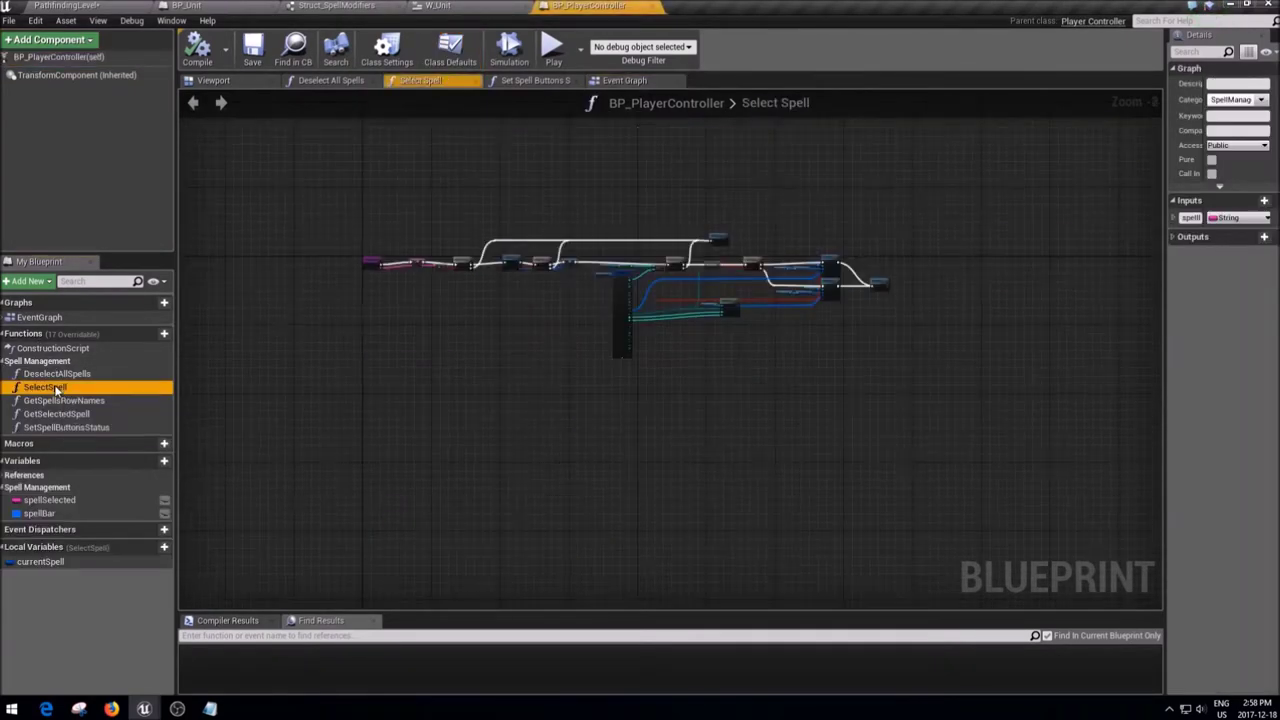
- Select the A Grid and Get Indexes from Pattern nodes together and move them right
{"action": "scroll", "coordinate": [880, 422], "scroll_direction": "up", "scroll_amount": 5}
{"action": "mouse_move", "coordinate": [880, 422]}
{"action": "right_mouse_down"}
{"action": "mouse_move", "coordinate": [731, 430]}
{"action": "mouse_move", "coordinate": [736, 469]}
{"action": "right_mouse_up"}
{"action": "left_click", "coordinate": [720, 345]}
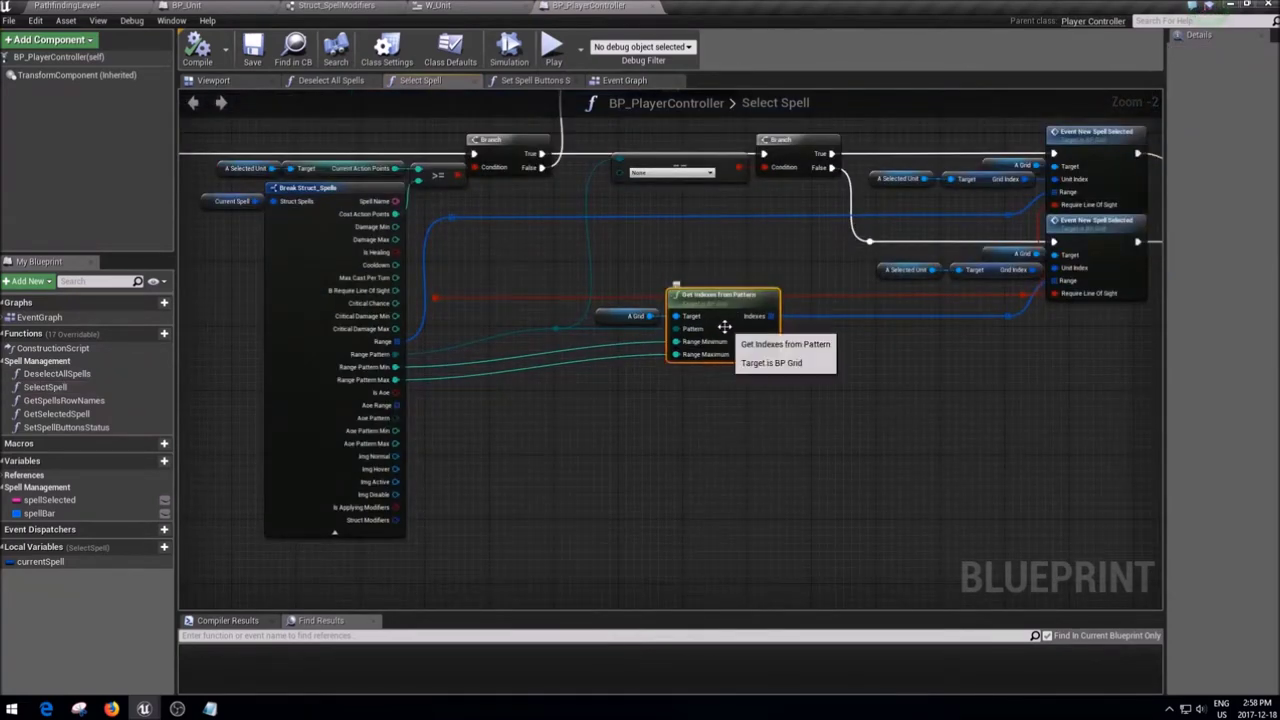
{"action": "scroll", "coordinate": [729, 330], "scroll_direction": "up", "scroll_amount": 2}
{"action": "left_click_drag", "start_coordinate": [729, 220], "coordinate": [603, 414]}
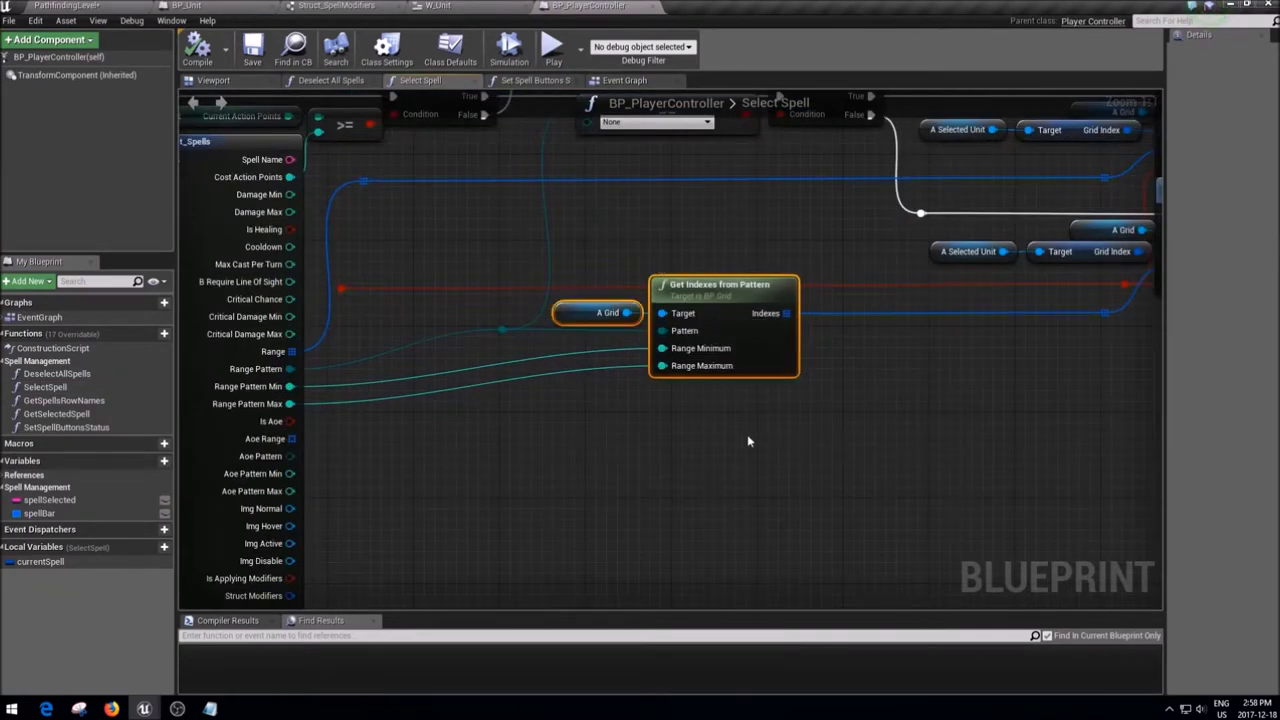
{"action": "left_click_drag", "start_coordinate": [720, 290], "coordinate": [892, 290]}
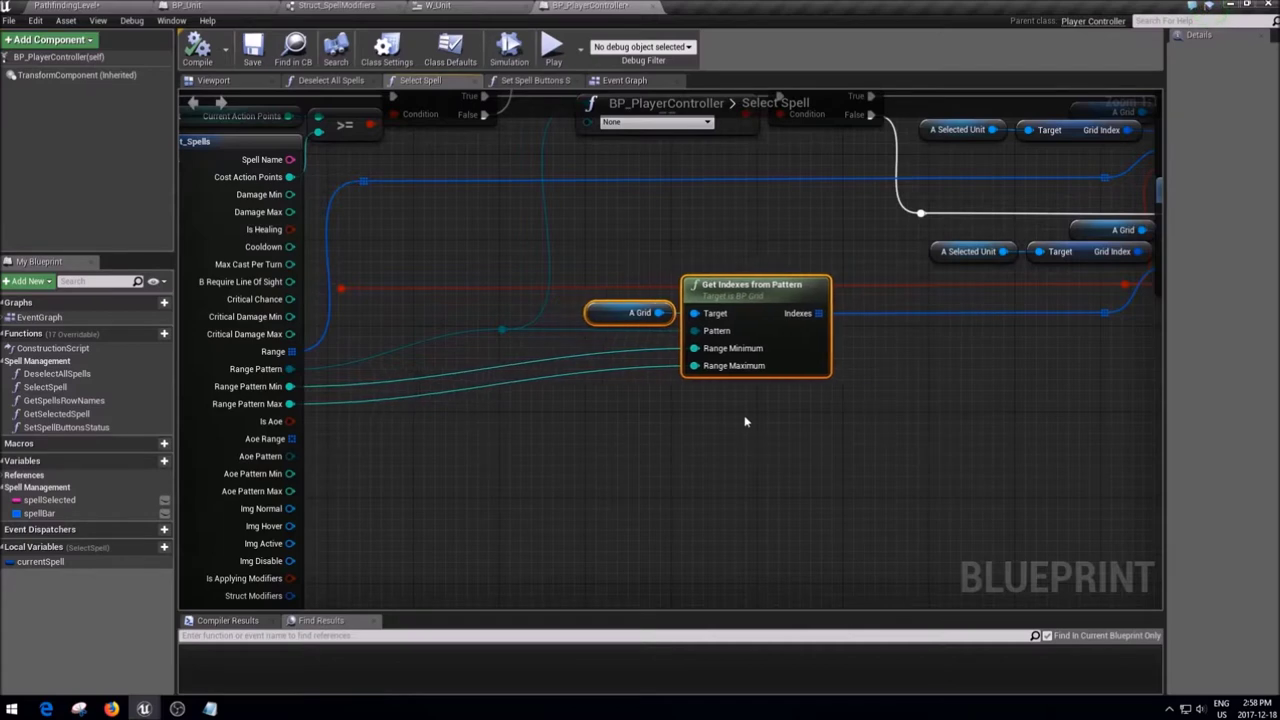
{"action": "right_click_drag", "start_coordinate": [728, 420], "coordinate": [756, 400]}
{"action": "left_click", "coordinate": [746, 410]}
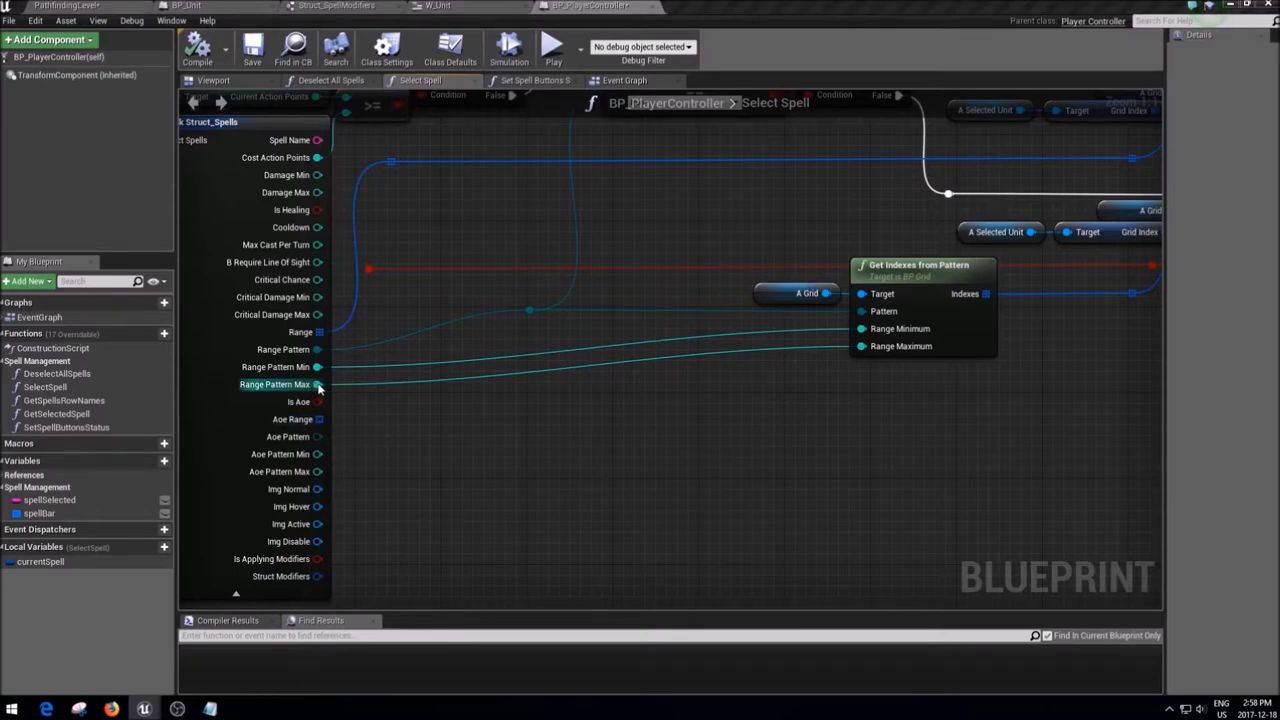
- Pull a new node off Range Pattern Max (searched 'make array') and shift it right
{"action": "left_click_drag", "start_coordinate": [317, 384], "coordinate": [491, 405]}
{"action": "type", "text": "make array"}
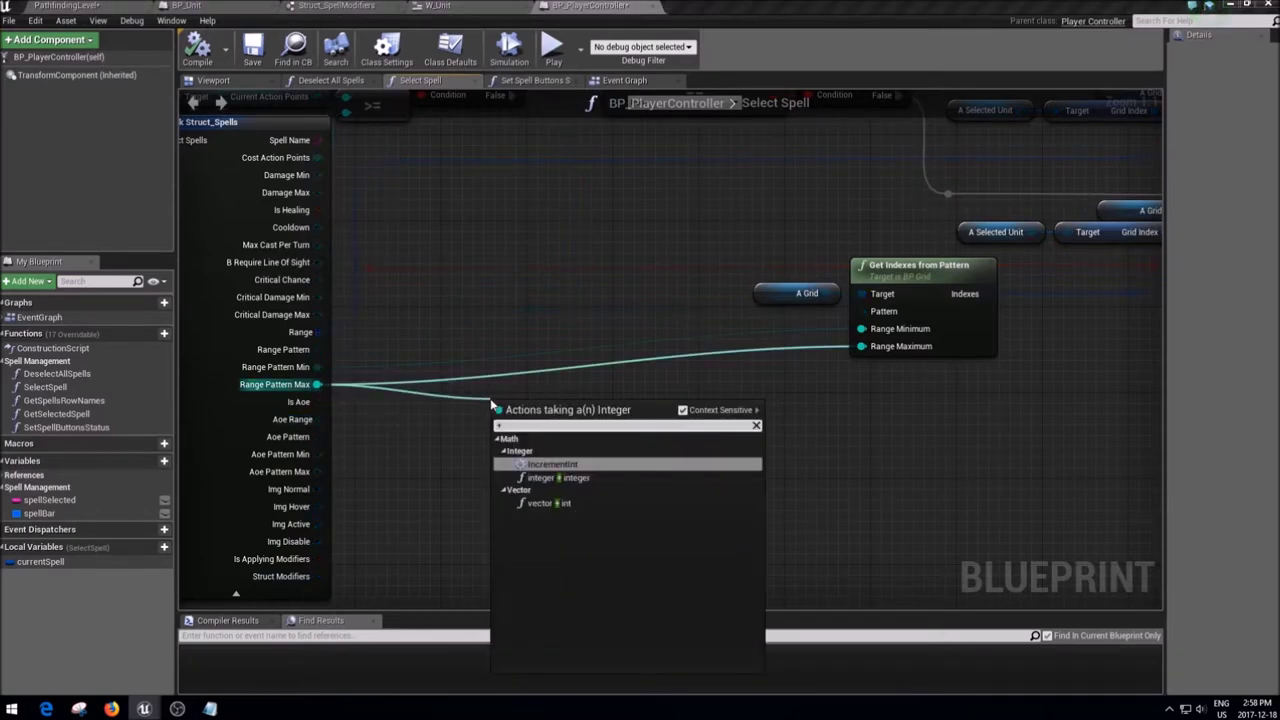
{"action": "key", "text": "Return"}
{"action": "left_click_drag", "start_coordinate": [519, 401], "coordinate": [594, 390]}
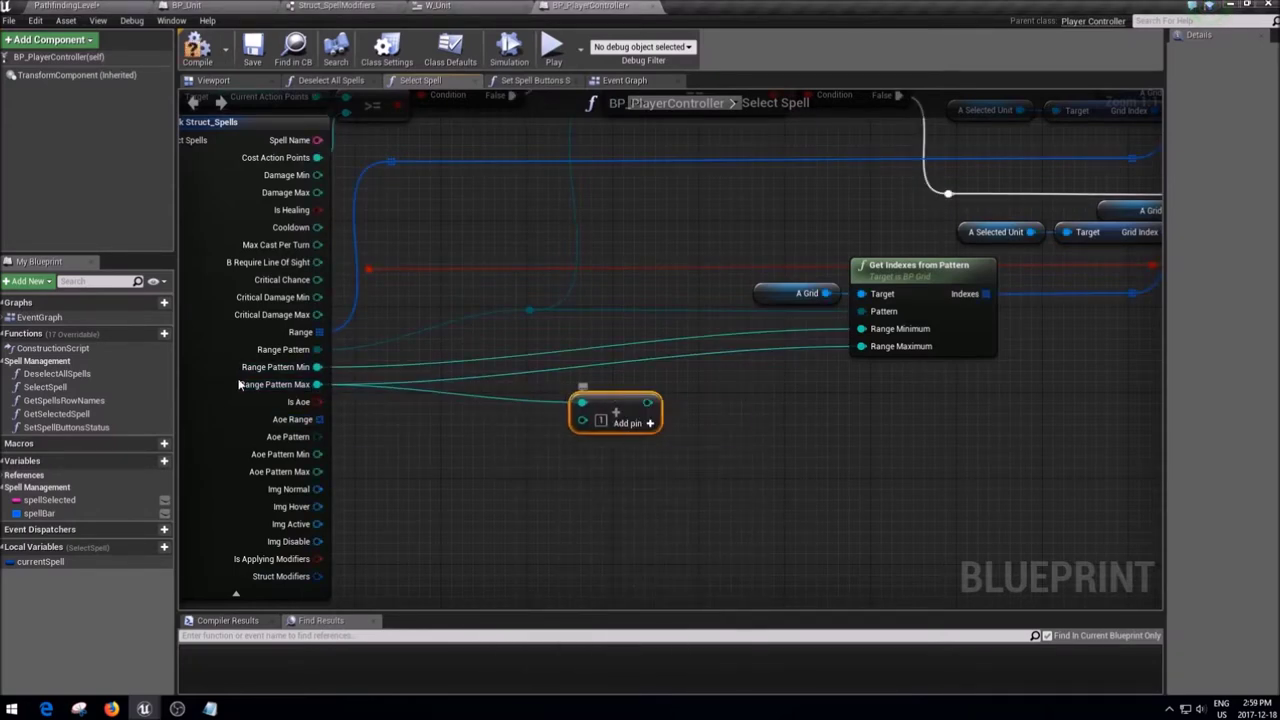
- Add a Get A Selected Unit node and its Range Modifier Flat getter, wired into the new node
{"action": "right_click", "coordinate": [454, 457]}
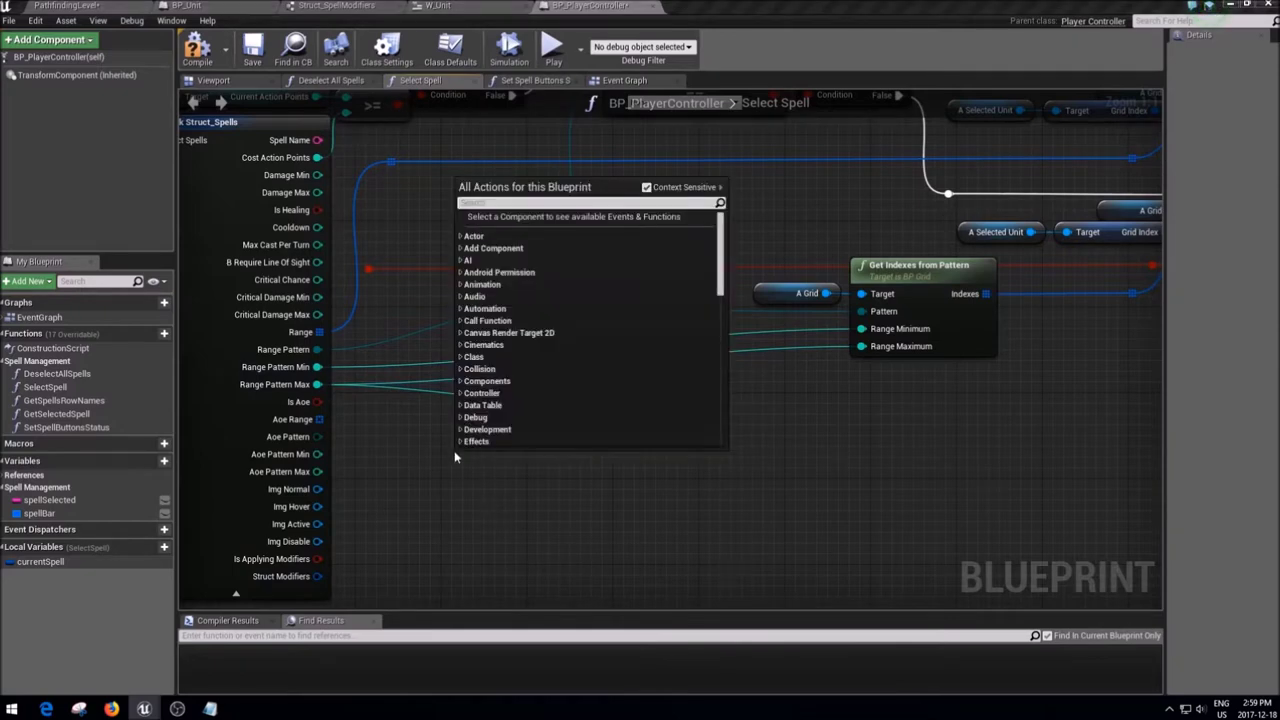
{"action": "type", "text": "select"}
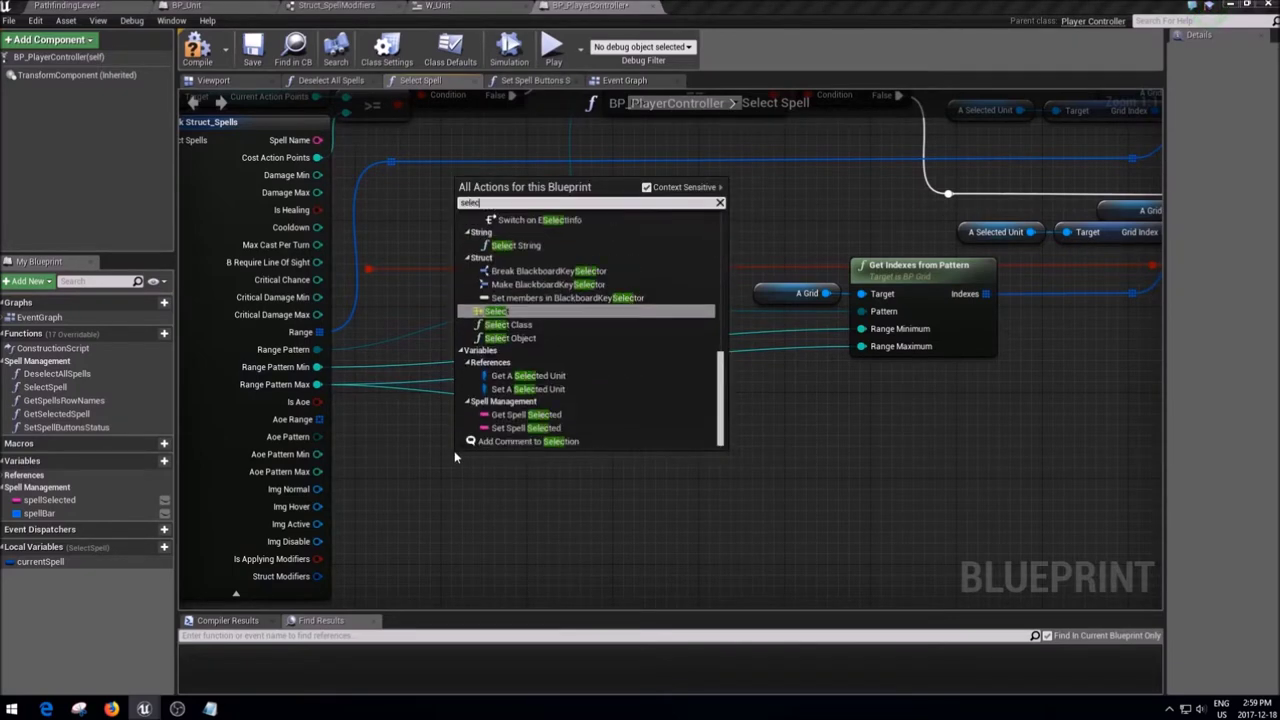
{"action": "type", "text": "ed u"}
{"action": "key", "text": "Down"}
{"action": "key", "text": "Down"}
{"action": "key", "text": "Down"}
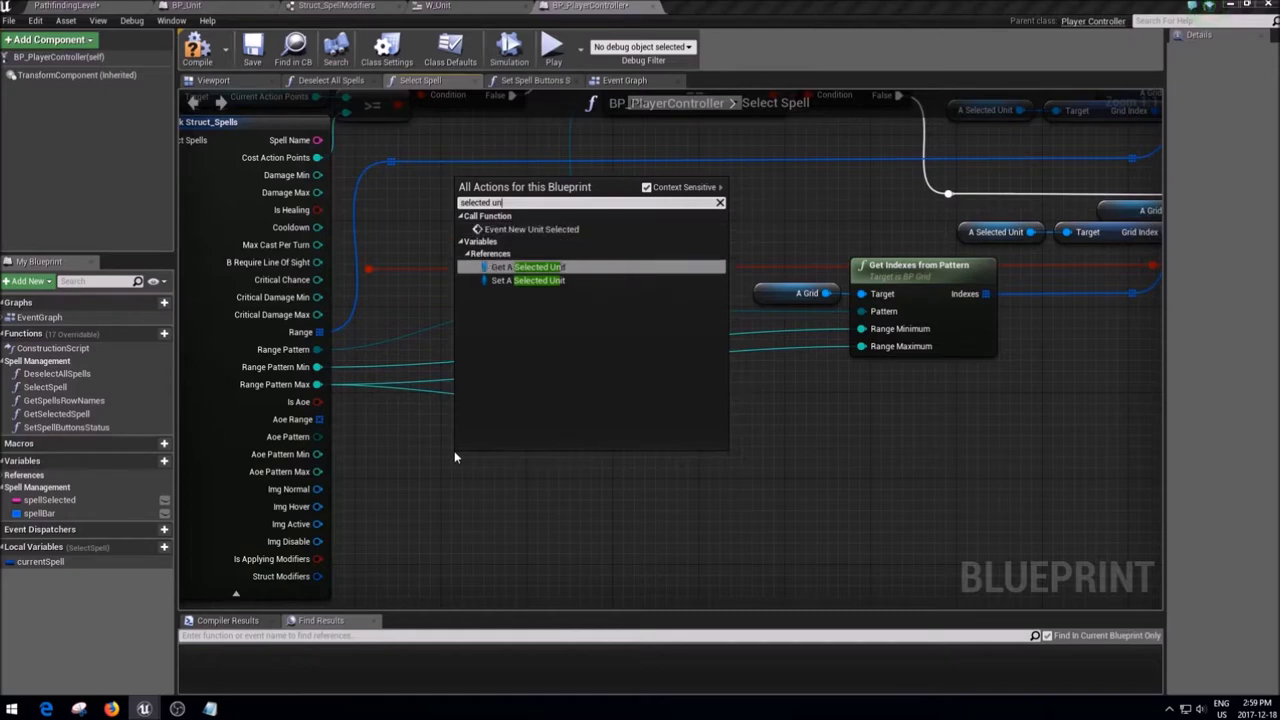
{"action": "key", "text": "Return"}
{"action": "left_click_drag", "start_coordinate": [527, 457], "coordinate": [560, 478]}
{"action": "type", "text": "get range"}
{"action": "key", "text": "Return"}
{"action": "scroll", "coordinate": [665, 488], "scroll_direction": "down", "scroll_amount": 1}
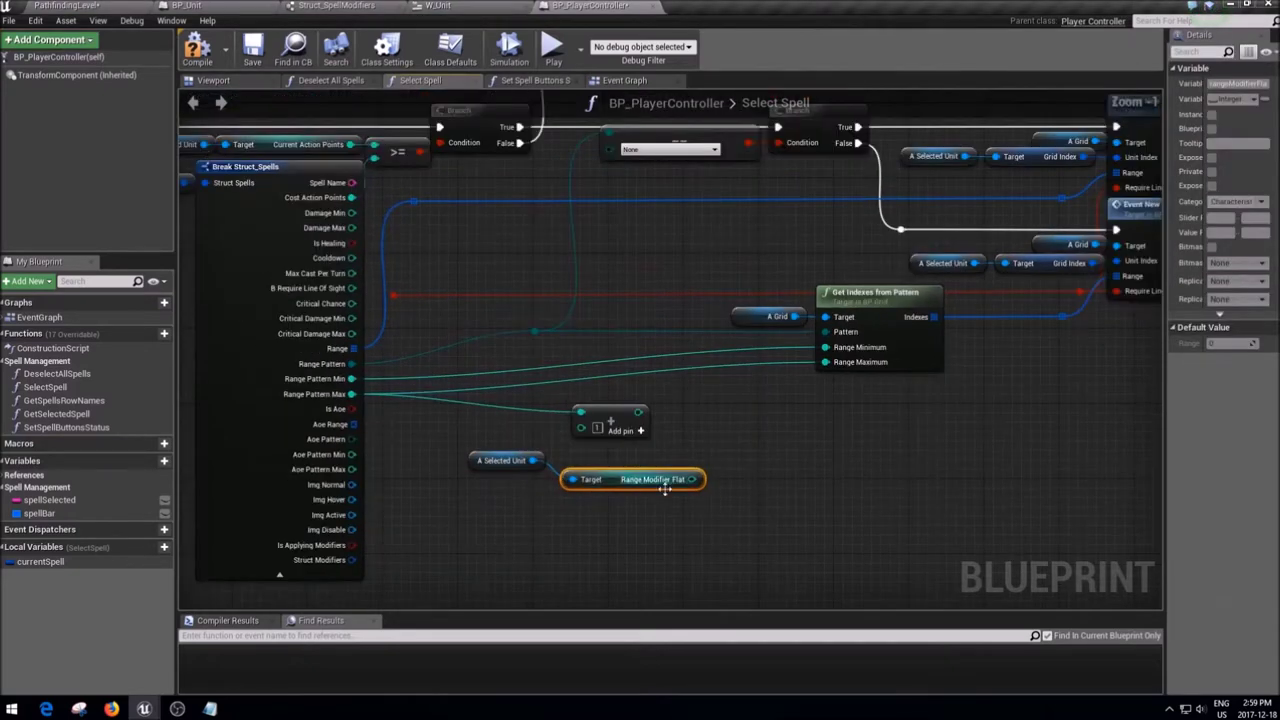
{"action": "left_click_drag", "start_coordinate": [692, 480], "coordinate": [581, 428]}
- Align the A Selected Unit, Range Modifier Flat and combining nodes into a straight row
{"action": "scroll", "coordinate": [557, 459], "scroll_direction": "up", "scroll_amount": 1}
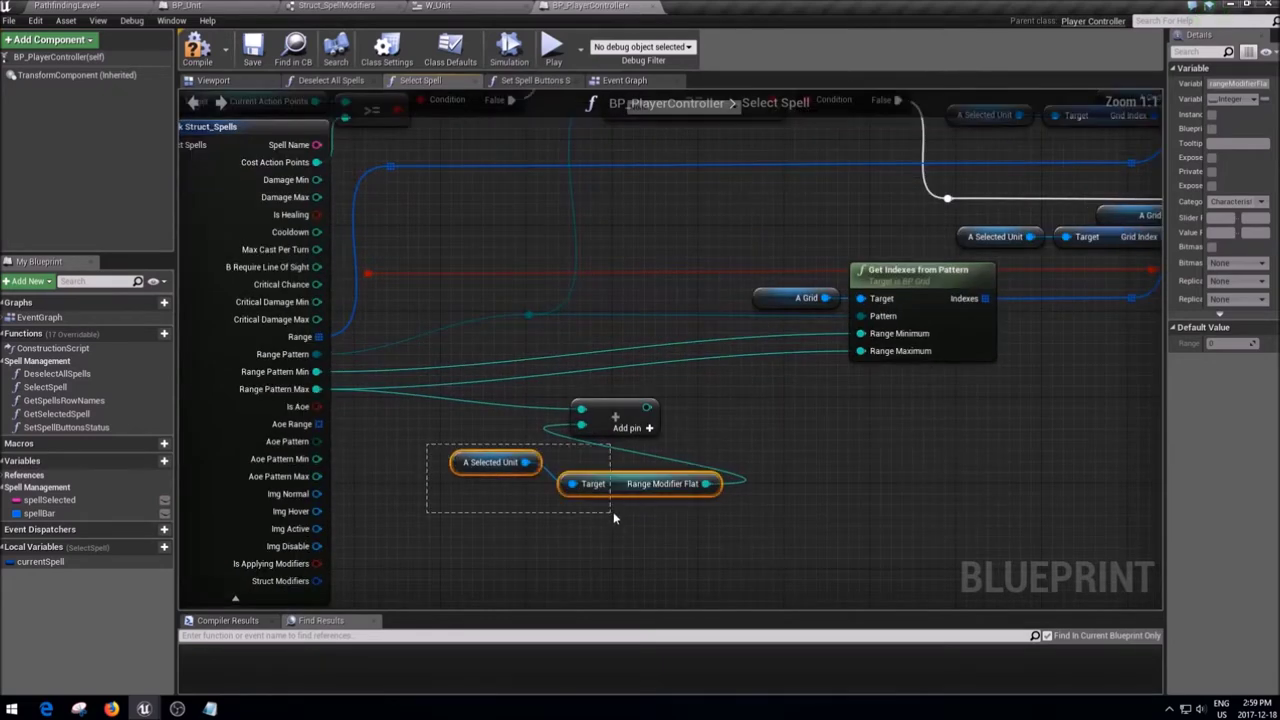
{"action": "left_click_drag", "start_coordinate": [427, 444], "coordinate": [613, 517]}
{"action": "left_click_drag", "start_coordinate": [490, 462], "coordinate": [383, 440]}
{"action": "left_click", "coordinate": [615, 415]}
{"action": "left_click", "coordinate": [667, 434]}
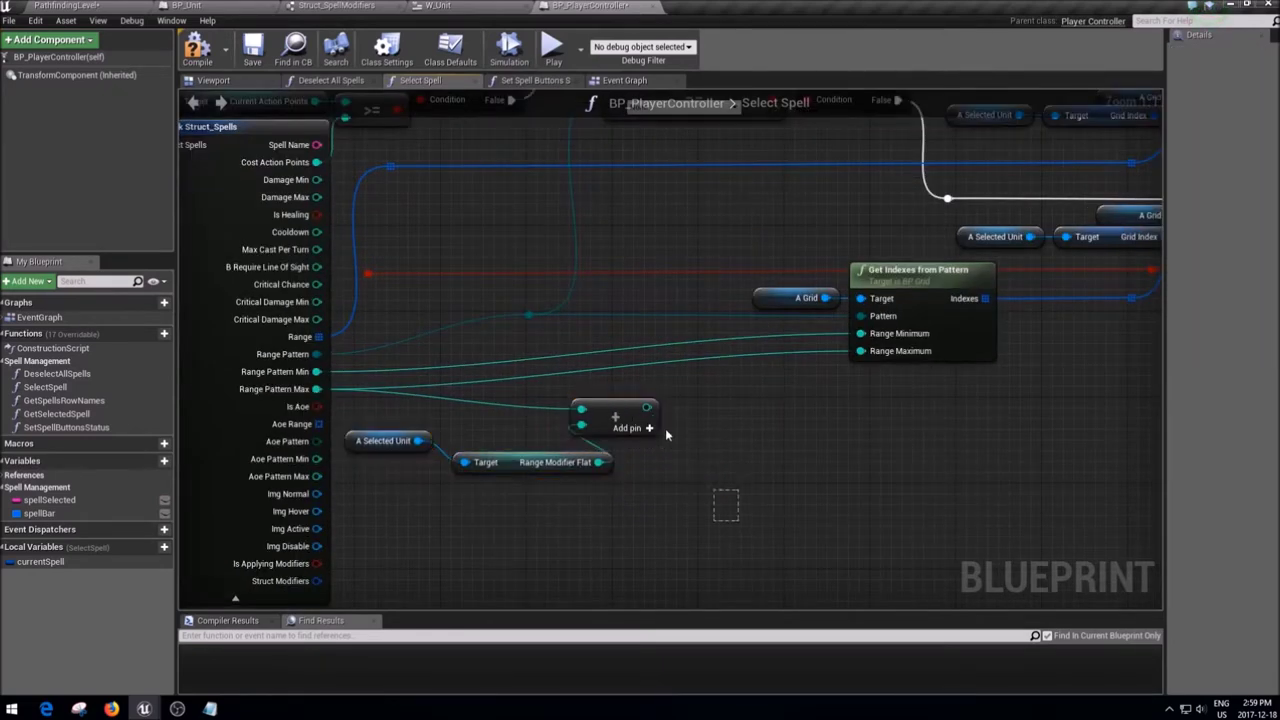
{"action": "left_click_drag", "start_coordinate": [630, 418], "coordinate": [695, 418]}
{"action": "right_click", "coordinate": [646, 424]}
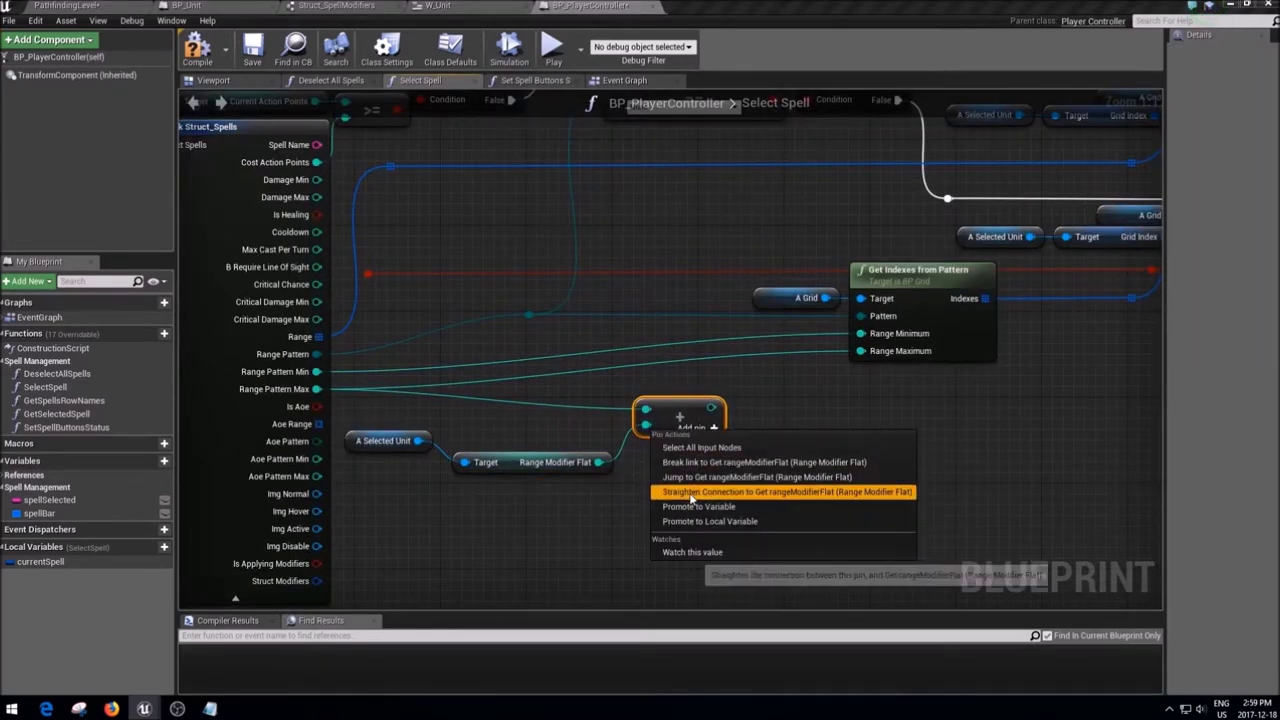
{"action": "left_click", "coordinate": [690, 492]}
{"action": "right_click", "coordinate": [485, 424]}
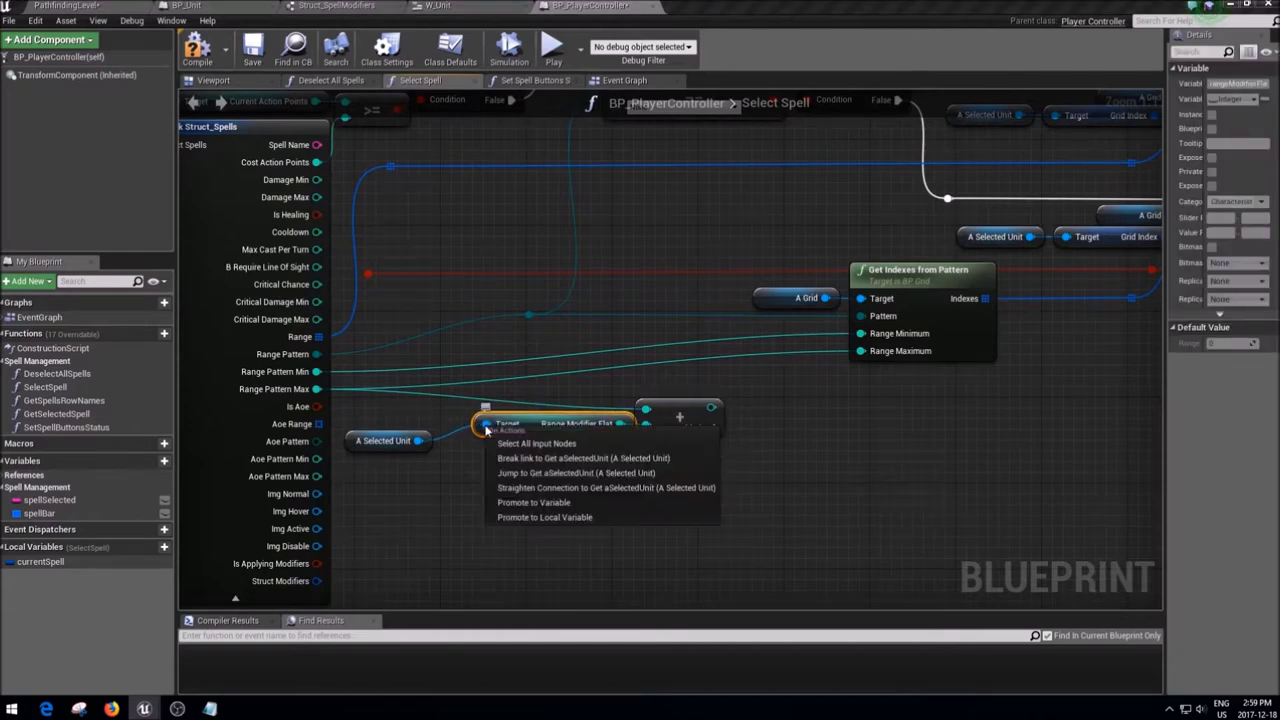
{"action": "left_click", "coordinate": [537, 488]}
{"action": "left_click_drag", "start_coordinate": [400, 424], "coordinate": [428, 424]}
{"action": "left_click_drag", "start_coordinate": [720, 505], "coordinate": [413, 428]}
{"action": "left_click_drag", "start_coordinate": [793, 503], "coordinate": [405, 397]}
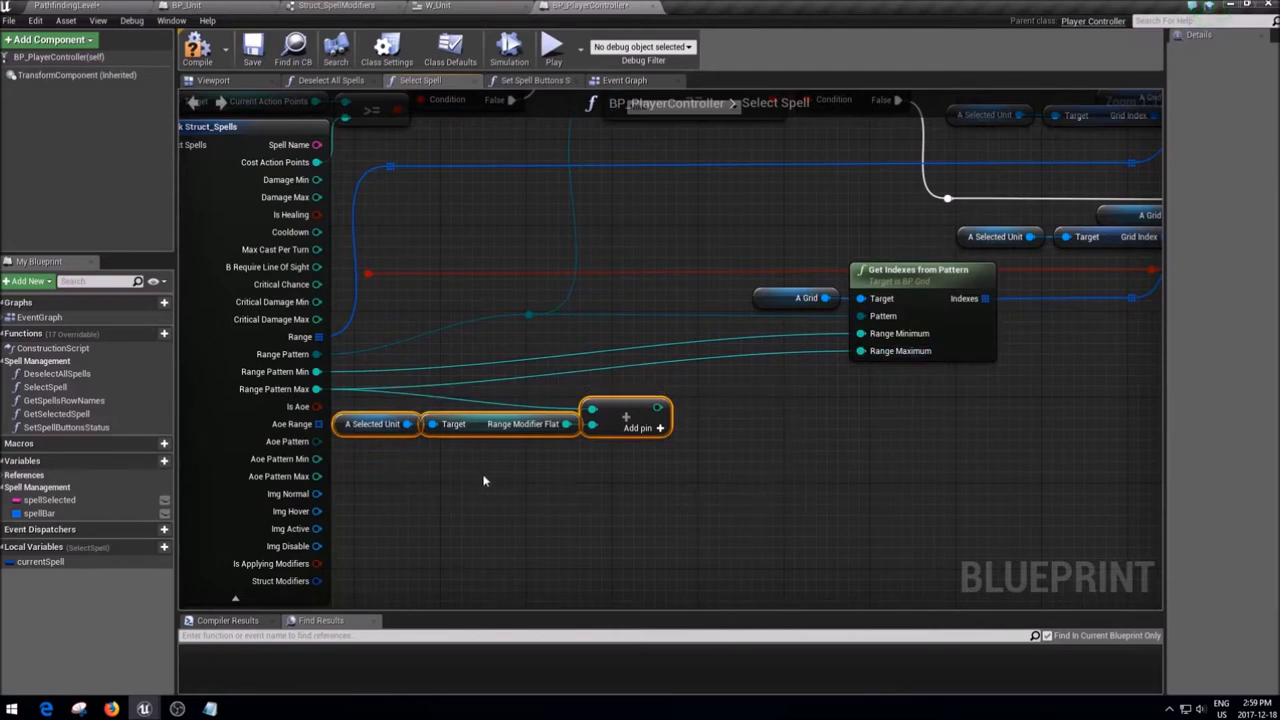
{"action": "left_click_drag", "start_coordinate": [480, 424], "coordinate": [490, 424]}
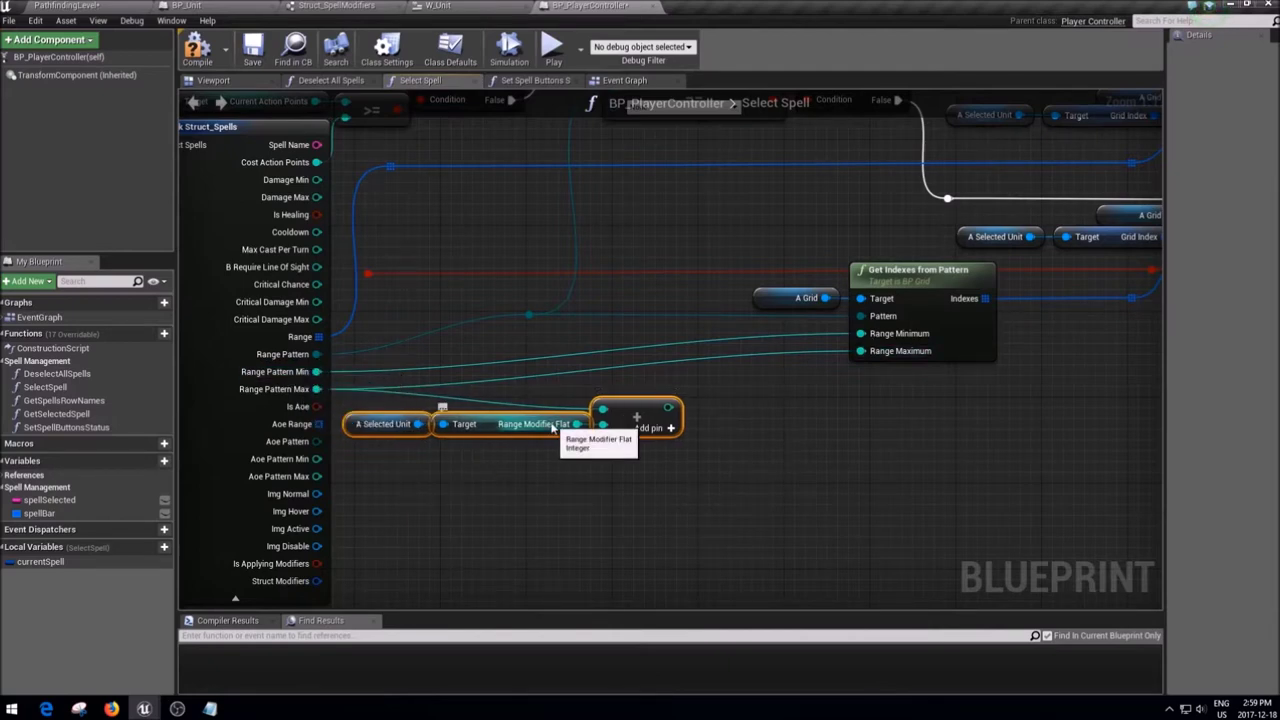
{"action": "mouse_move", "coordinate": [861, 351]}
{"action": "left_mouse_down"}
{"action": "mouse_move", "coordinate": [823, 382]}
{"action": "mouse_move", "coordinate": [831, 397]}
{"action": "left_mouse_up"}
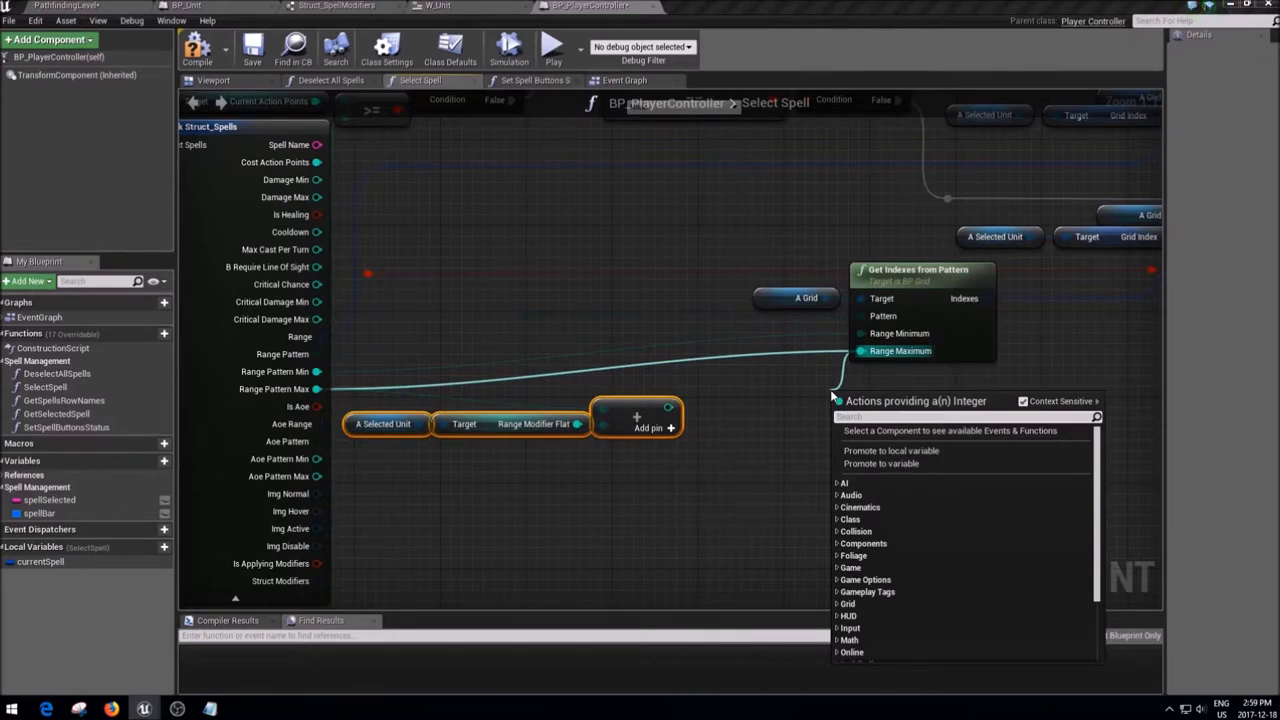
- Add a Select Int node whose result feeds Range Maximum
{"action": "type", "text": "select"}
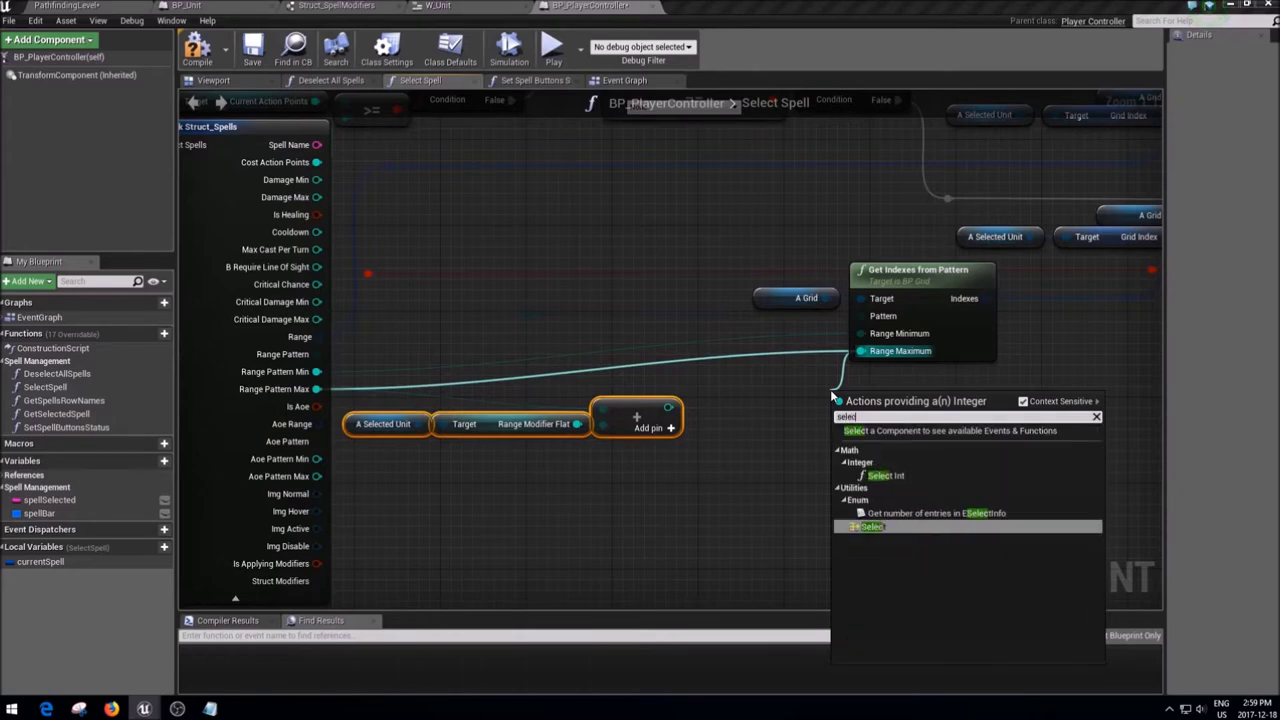
{"action": "key", "text": "Down"}
{"action": "key", "text": "Down"}
{"action": "key", "text": "Down"}
{"action": "key", "text": "Up"}
{"action": "key", "text": "Up"}
{"action": "key", "text": "Return"}
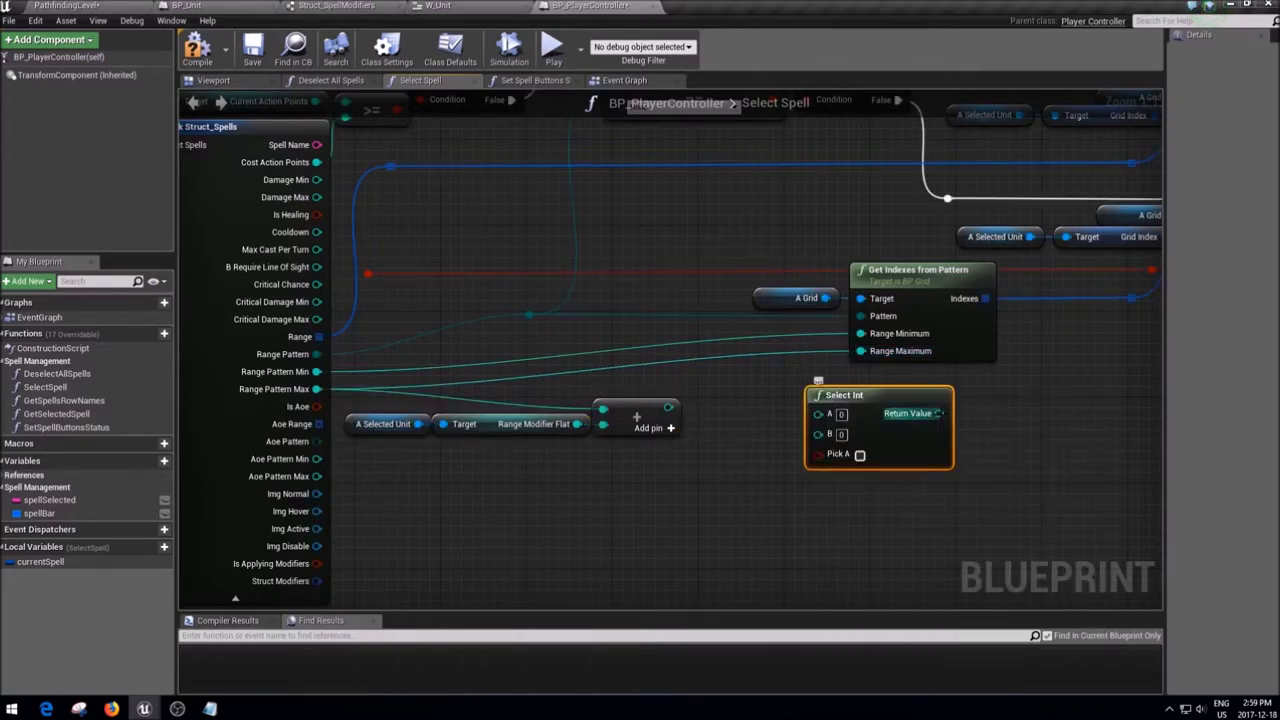
{"action": "left_click_drag", "start_coordinate": [938, 413], "coordinate": [860, 350]}
{"action": "left_click_drag", "start_coordinate": [868, 399], "coordinate": [805, 380]}
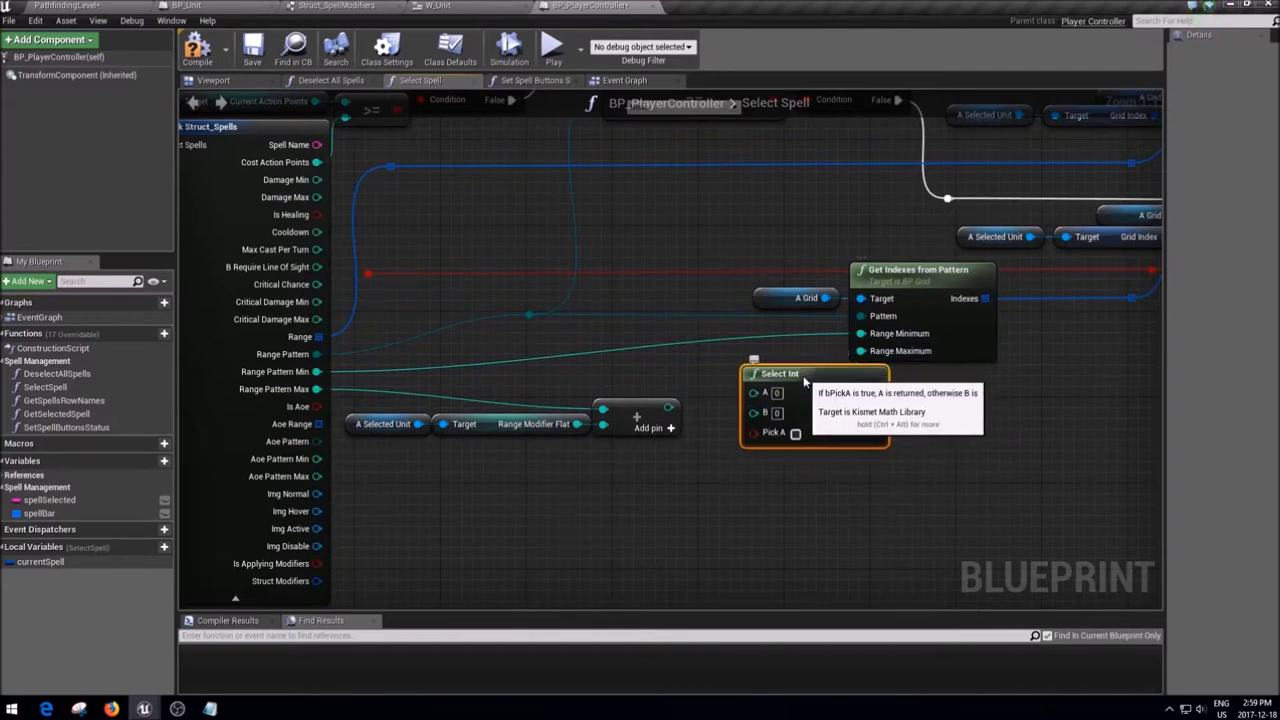
{"action": "left_click_drag", "start_coordinate": [777, 432], "coordinate": [767, 430]}
{"action": "right_click_drag", "start_coordinate": [777, 430], "coordinate": [787, 391]}
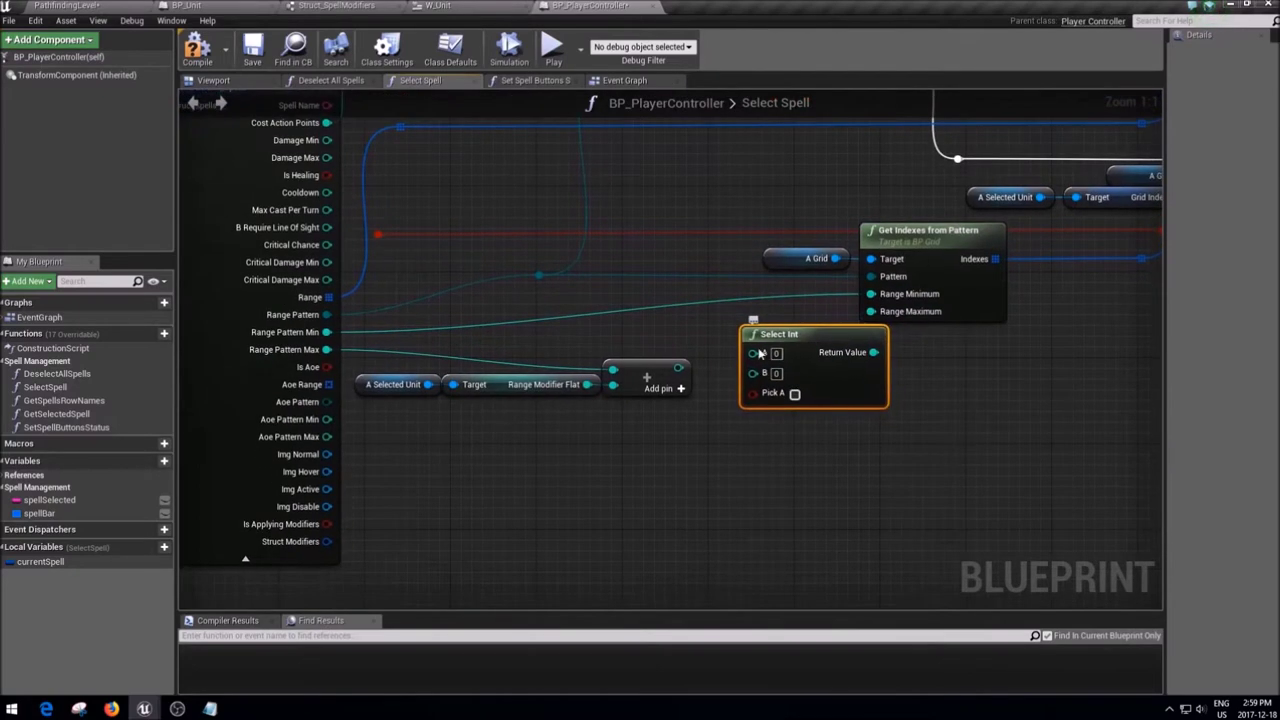
- Wire Select Int's A from Range Pattern Min via a reroute and B from the modified maximum
{"action": "double_click", "coordinate": [703, 298]}
{"action": "left_click_drag", "start_coordinate": [700, 300], "coordinate": [753, 352]}
{"action": "left_click_drag", "start_coordinate": [678, 368], "coordinate": [753, 370]}
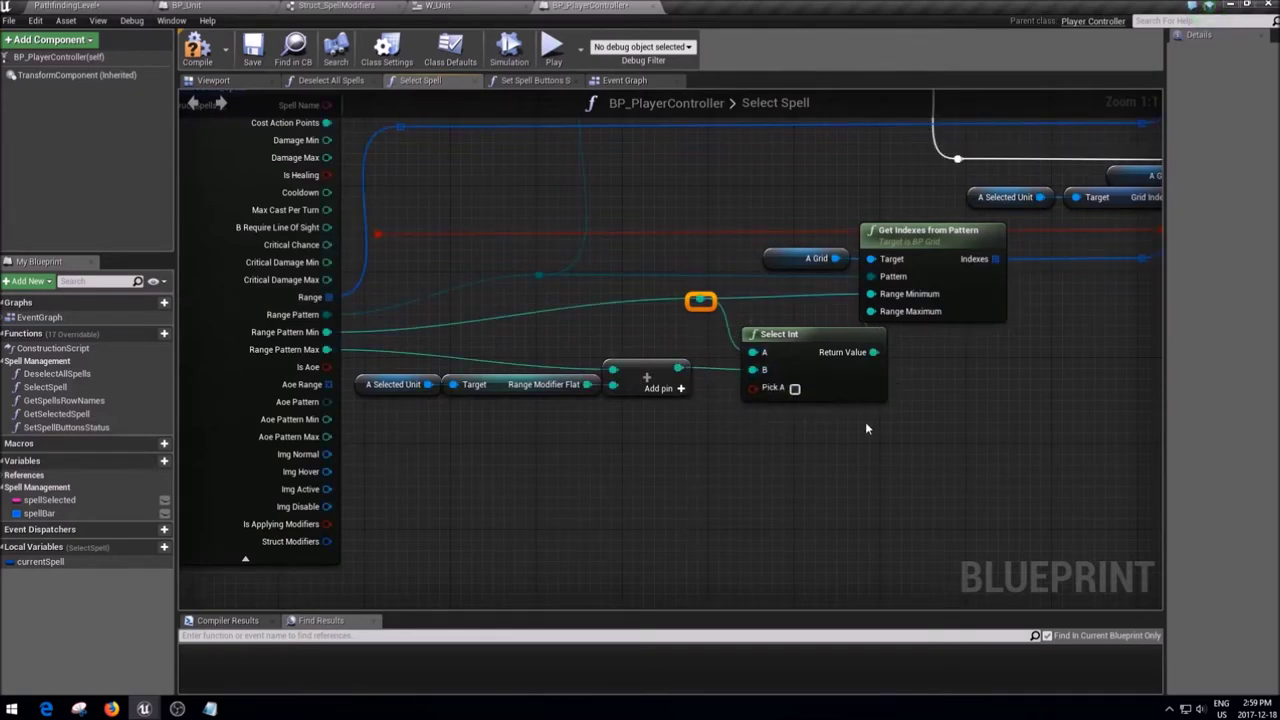
{"action": "left_click_drag", "start_coordinate": [1011, 430], "coordinate": [718, 253]}
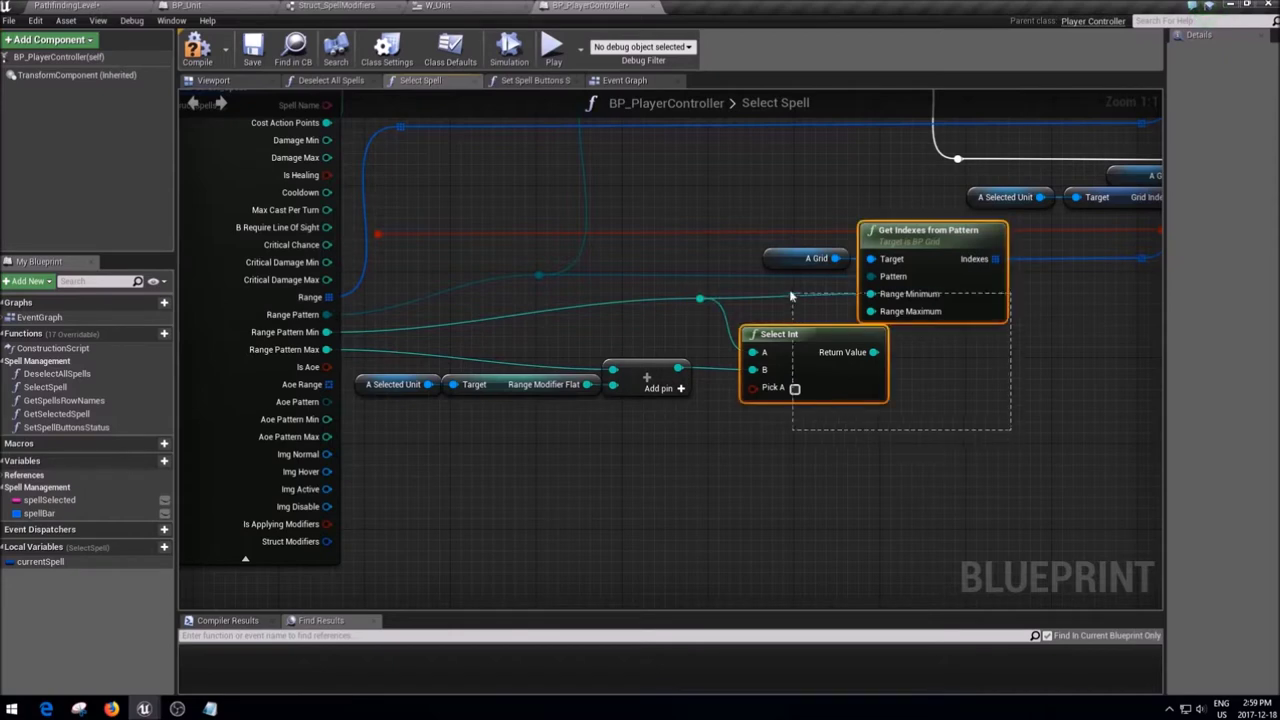
{"action": "left_click_drag", "start_coordinate": [780, 334], "coordinate": [900, 334]}
{"action": "left_click_drag", "start_coordinate": [710, 298], "coordinate": [754, 300]}
{"action": "right_click", "coordinate": [328, 332]}
{"action": "left_click", "coordinate": [400, 392]}
{"action": "left_click_drag", "start_coordinate": [765, 337], "coordinate": [684, 340]}
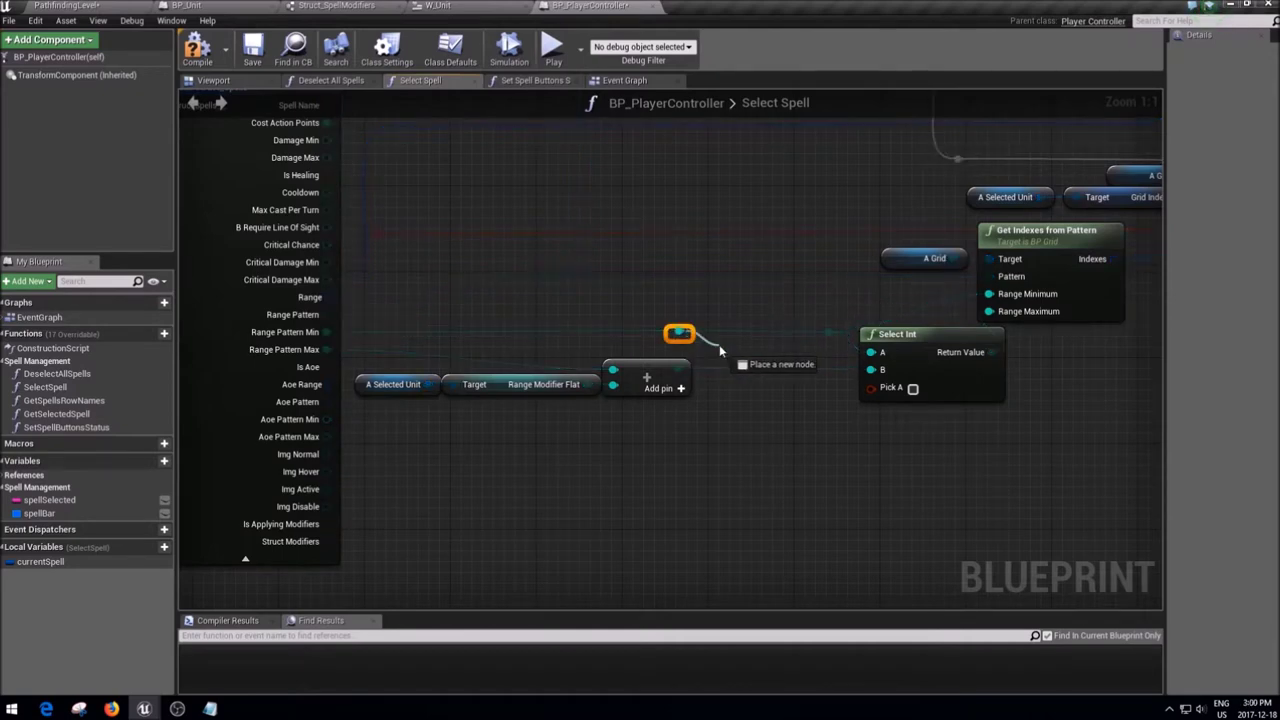
- Add an integer >= comparison off the reroute and connect its result to Select Int's Pick A
{"action": "left_click_drag", "start_coordinate": [684, 340], "coordinate": [722, 349]}
{"action": "type", "text": ">"}
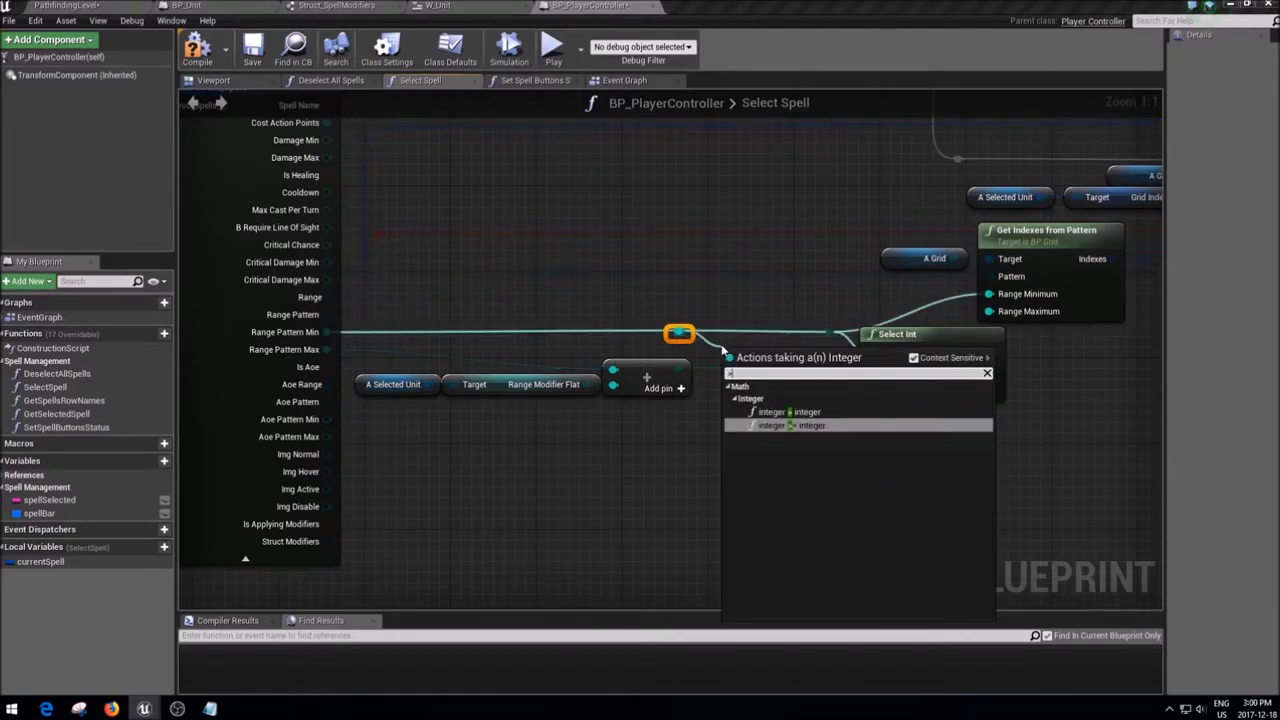
{"action": "key", "text": "Return"}
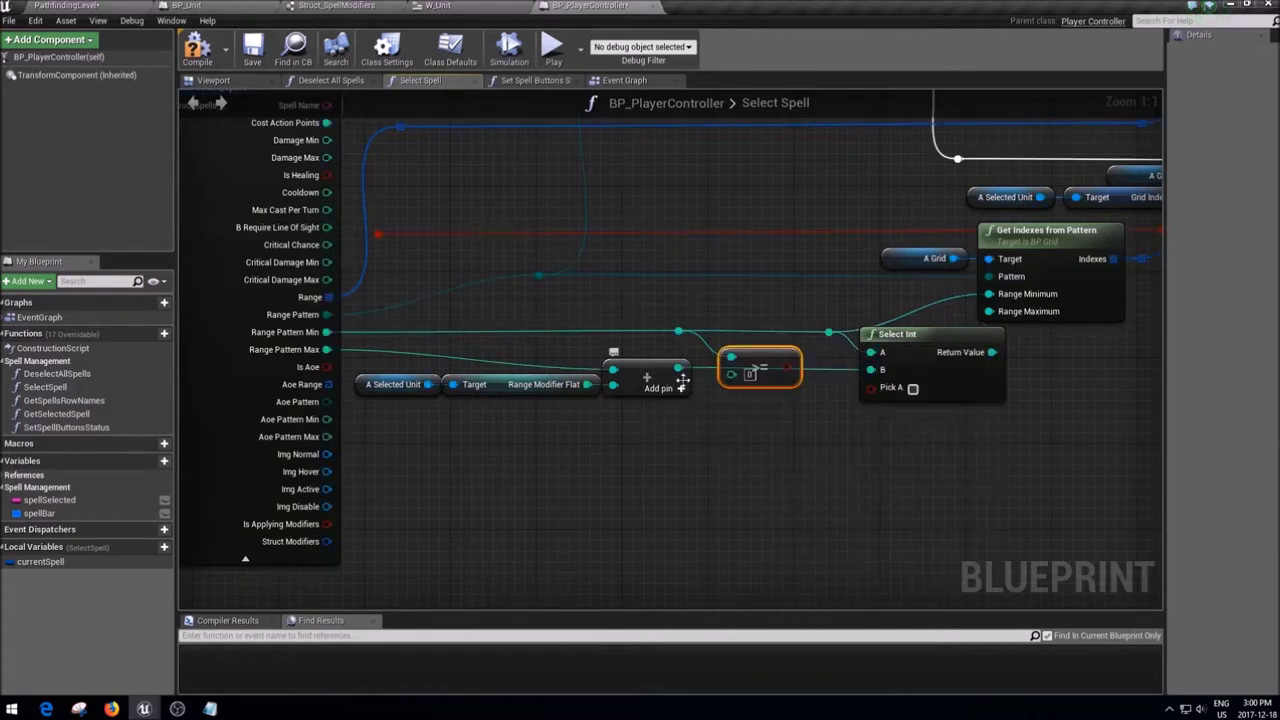
{"action": "left_click_drag", "start_coordinate": [786, 365], "coordinate": [872, 398]}
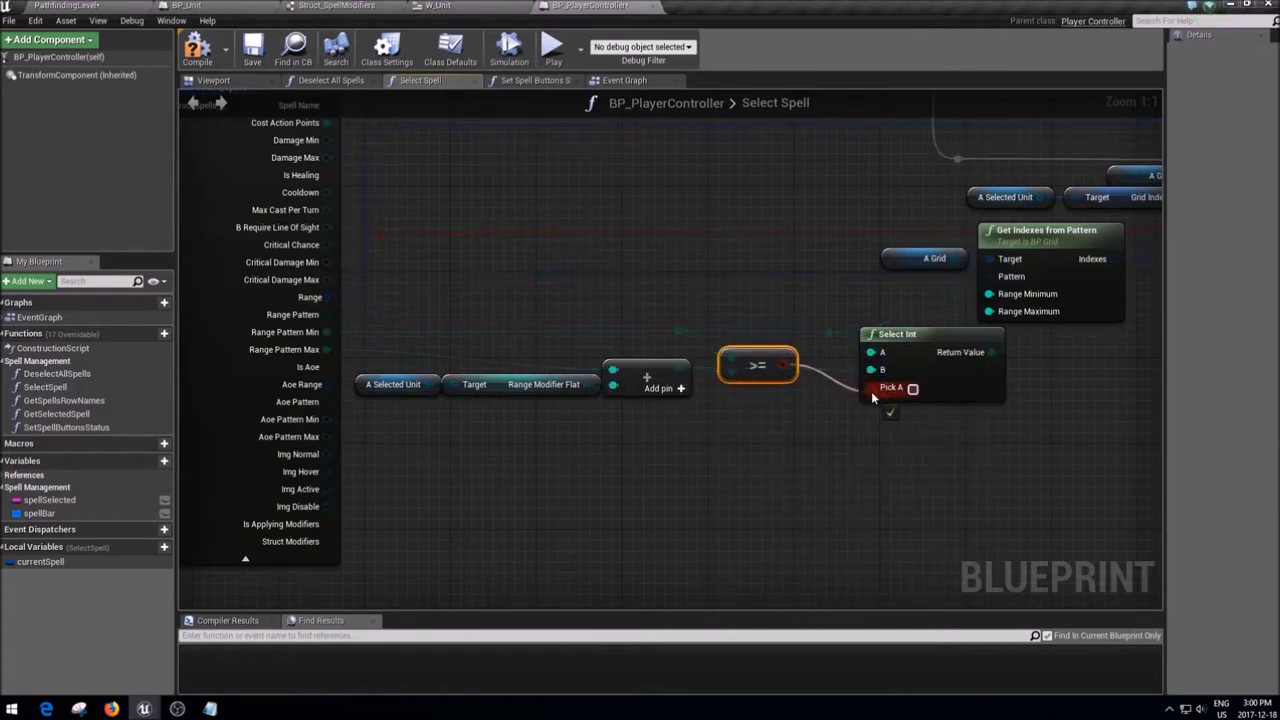
{"action": "left_click_drag", "start_coordinate": [765, 365], "coordinate": [765, 397]}
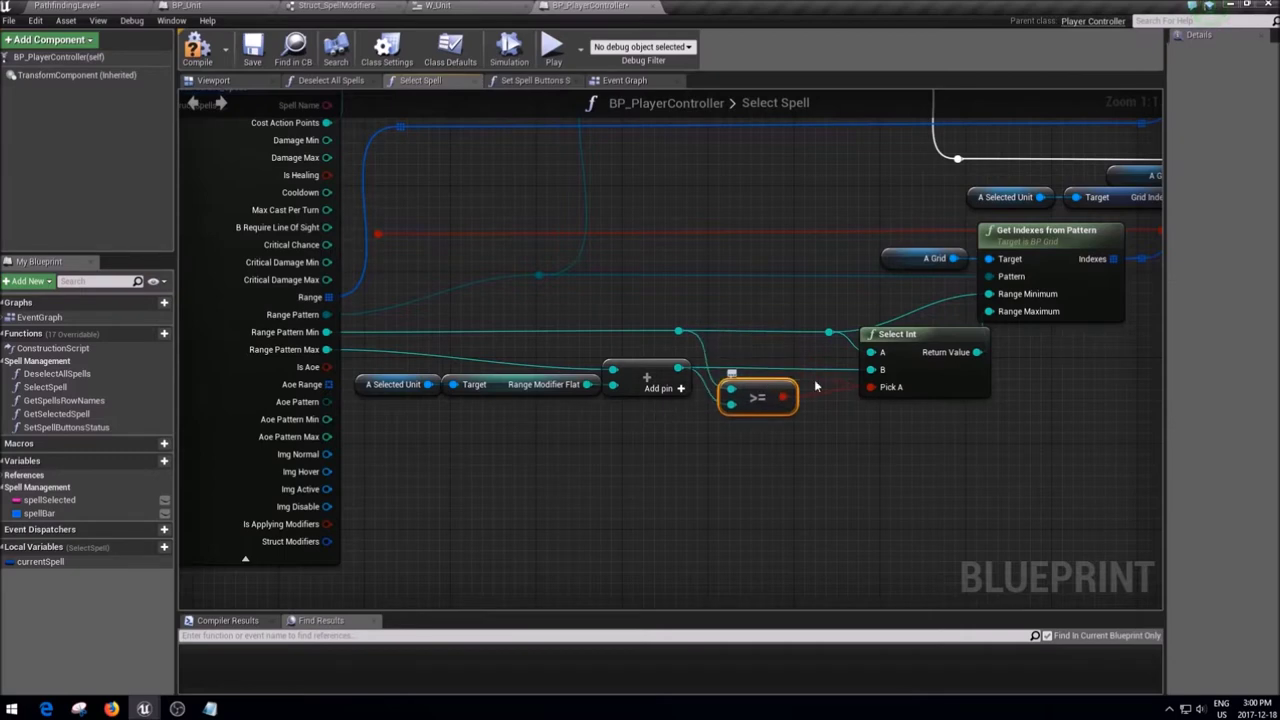
{"action": "right_click", "coordinate": [871, 387]}
{"action": "left_click", "coordinate": [930, 456]}
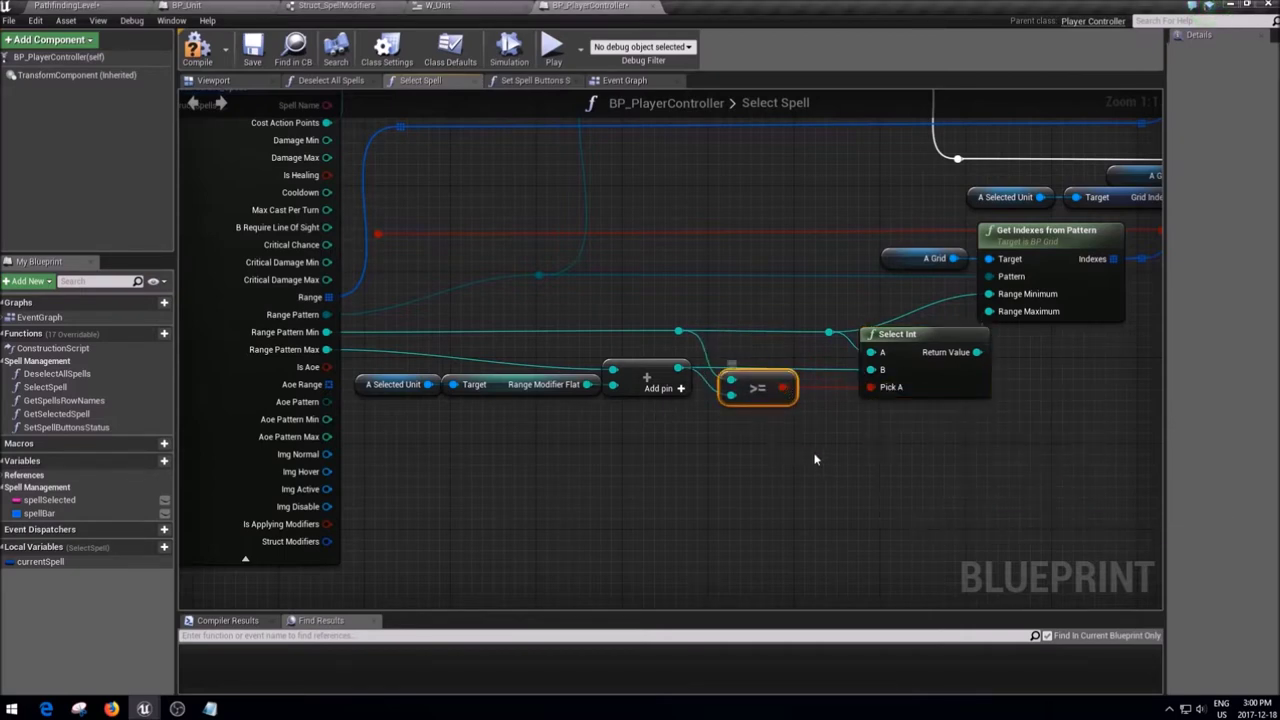
{"action": "left_click", "coordinate": [885, 334]}
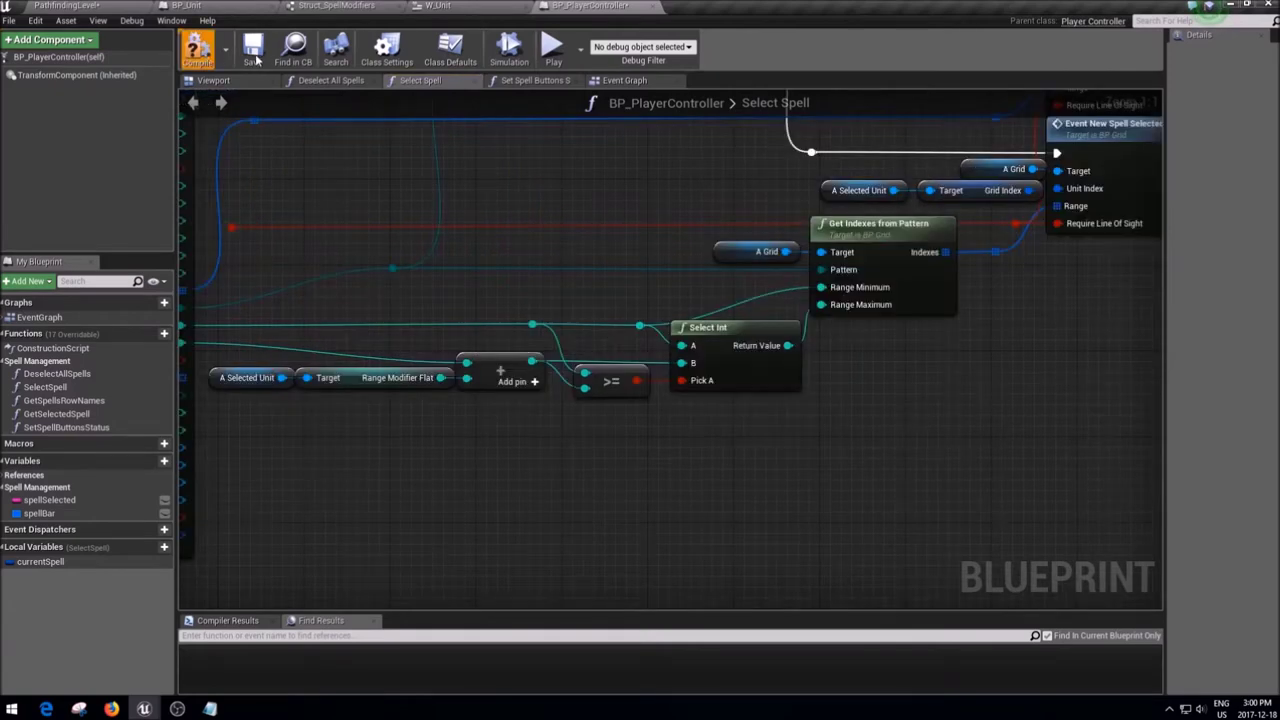
- Save BP_PlayerController and start playing the PathfindingLevel
{"action": "left_click", "coordinate": [253, 52]}
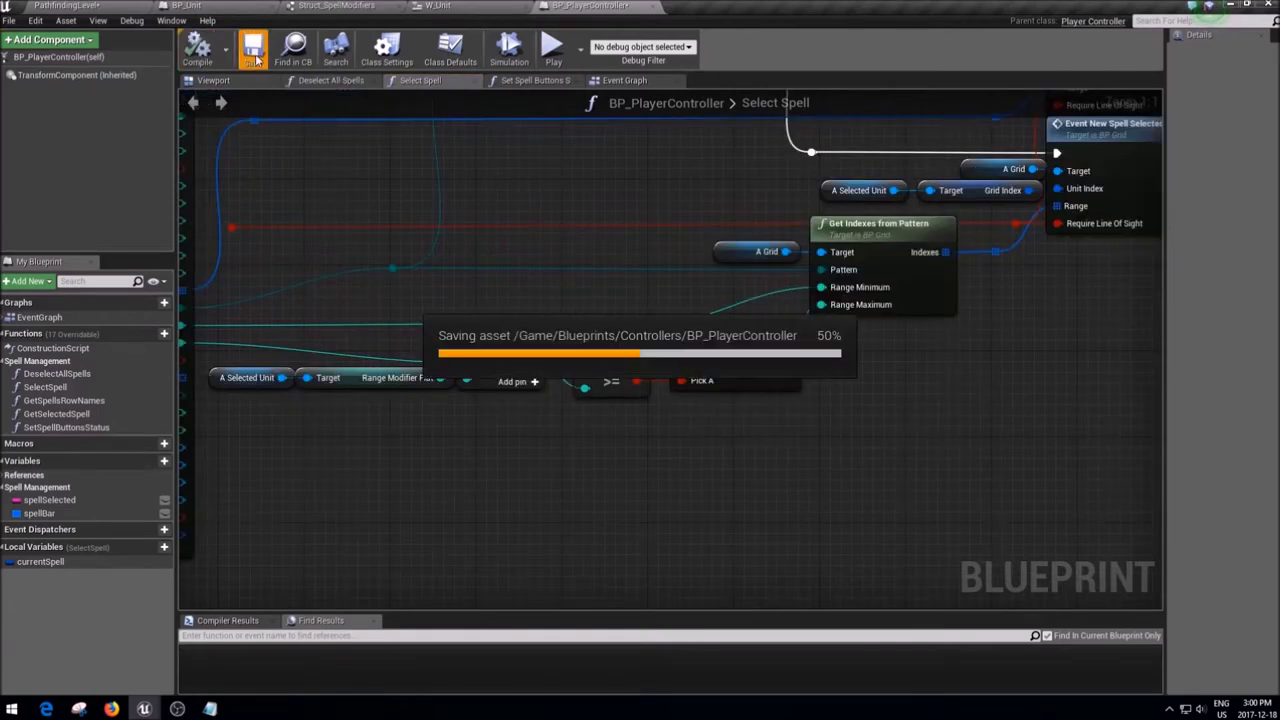
{"action": "left_click", "coordinate": [48, 5]}
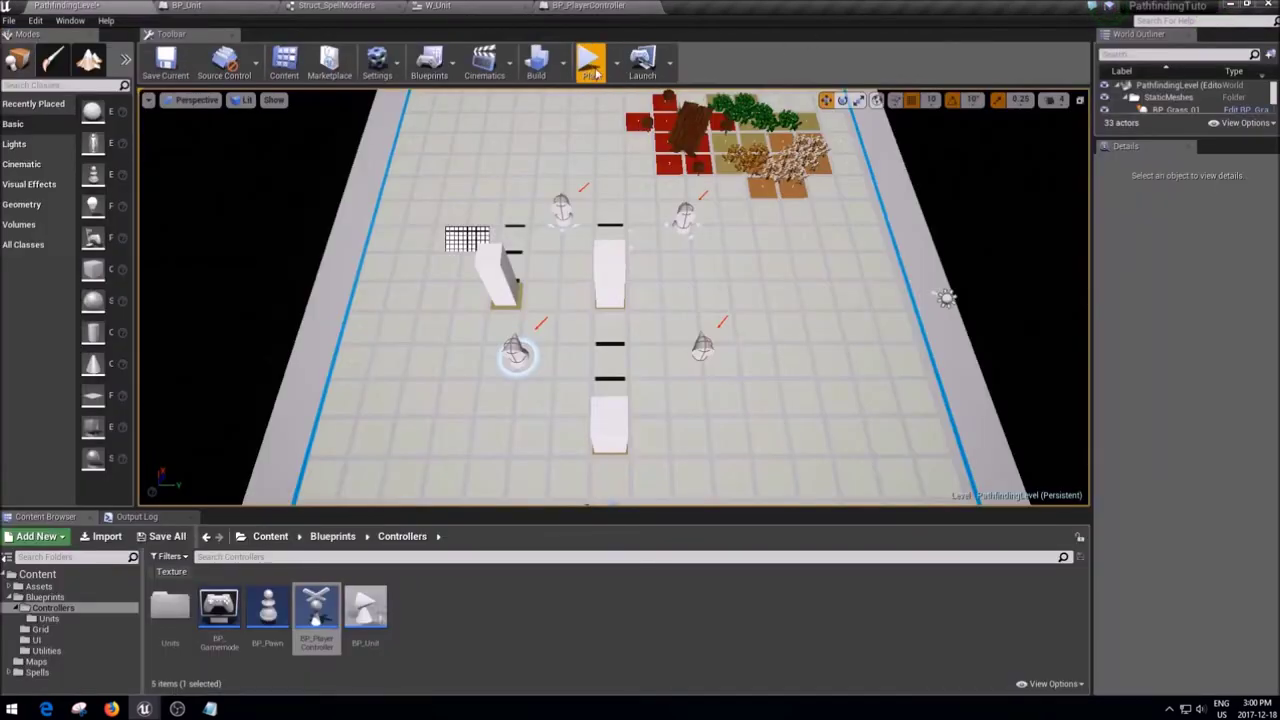
{"action": "left_click", "coordinate": [590, 66]}
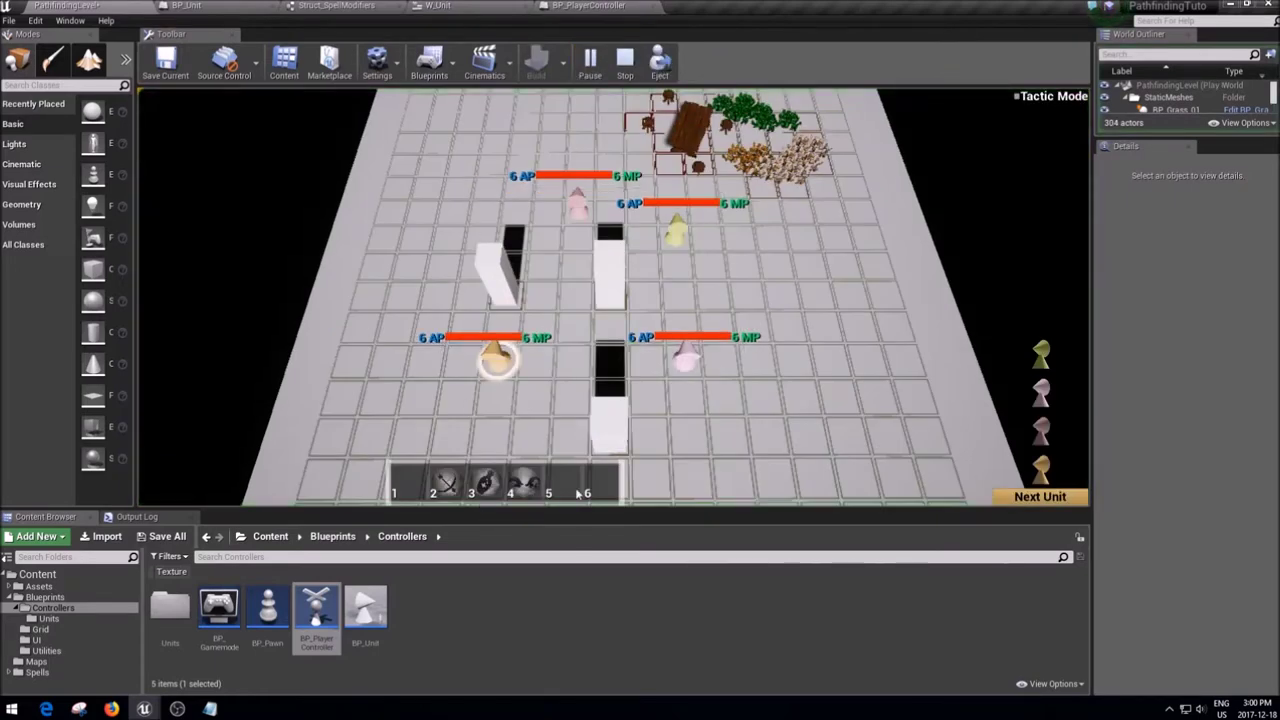
- Move units, heal the pink unit with spell 4, and preview spell 3's range
{"action": "left_click", "coordinate": [686, 400]}
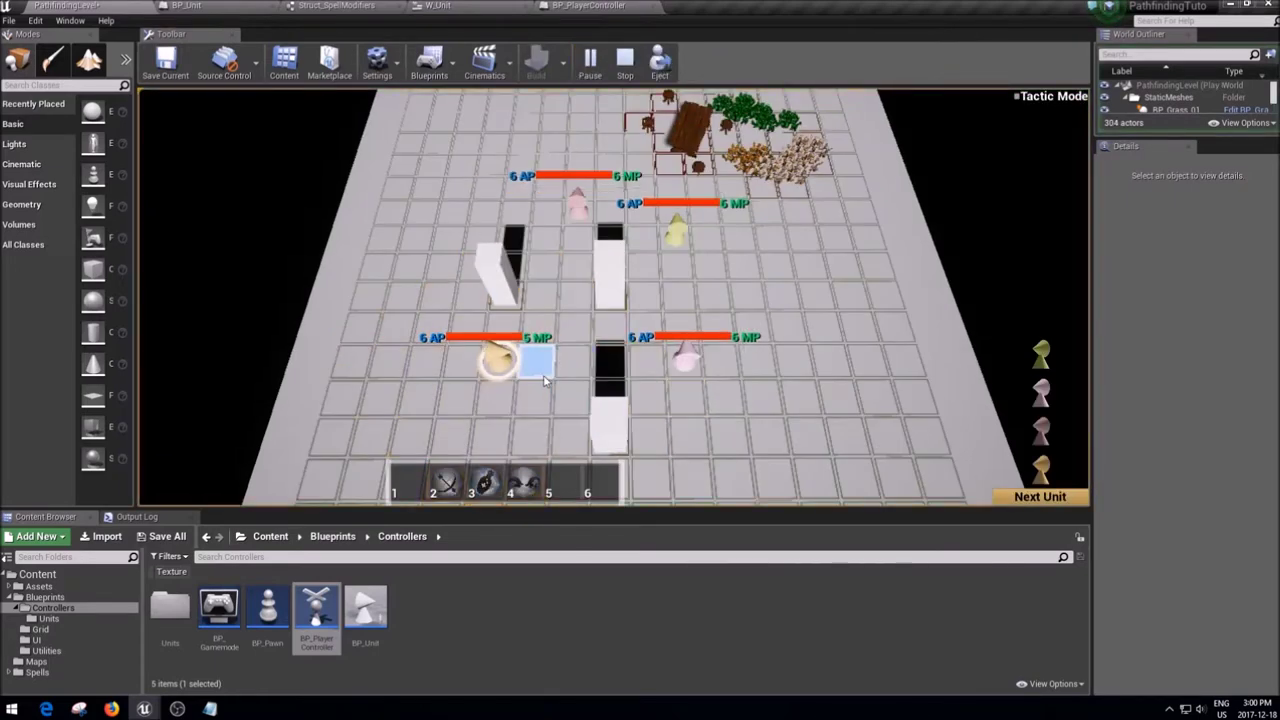
{"action": "key", "text": "4"}
{"action": "left_click", "coordinate": [700, 378]}
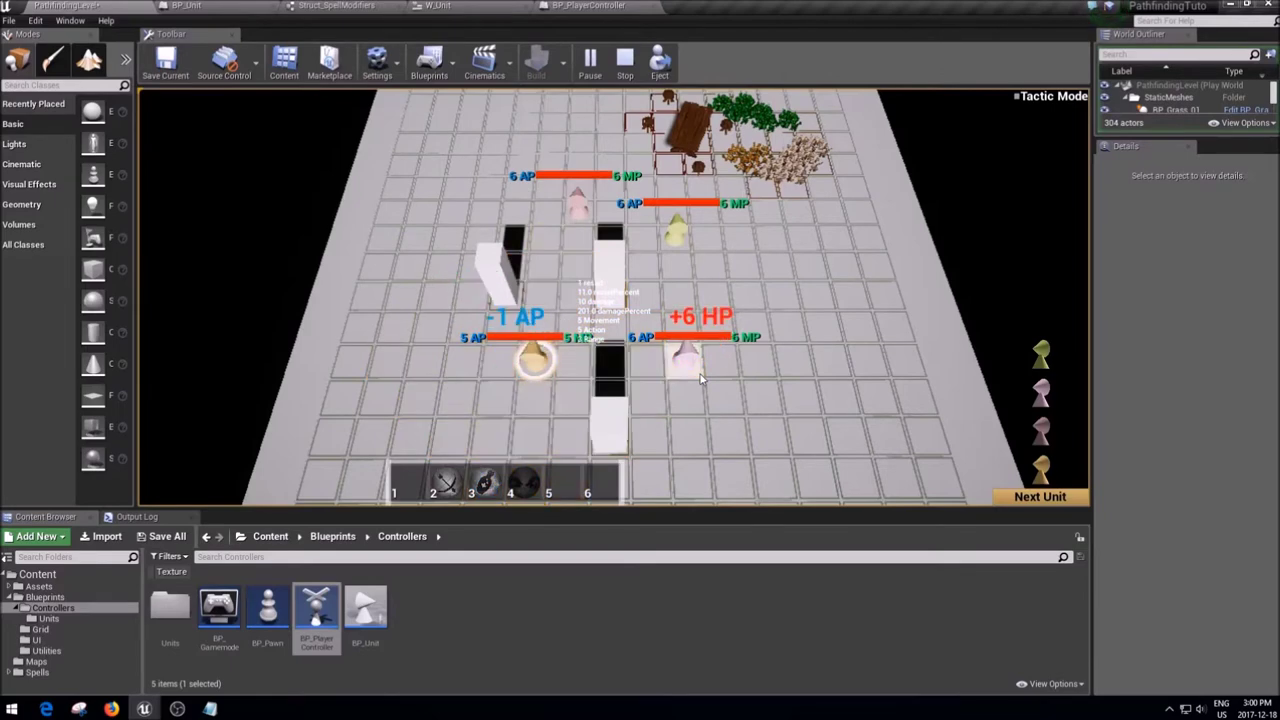
{"action": "left_click", "coordinate": [1070, 498]}
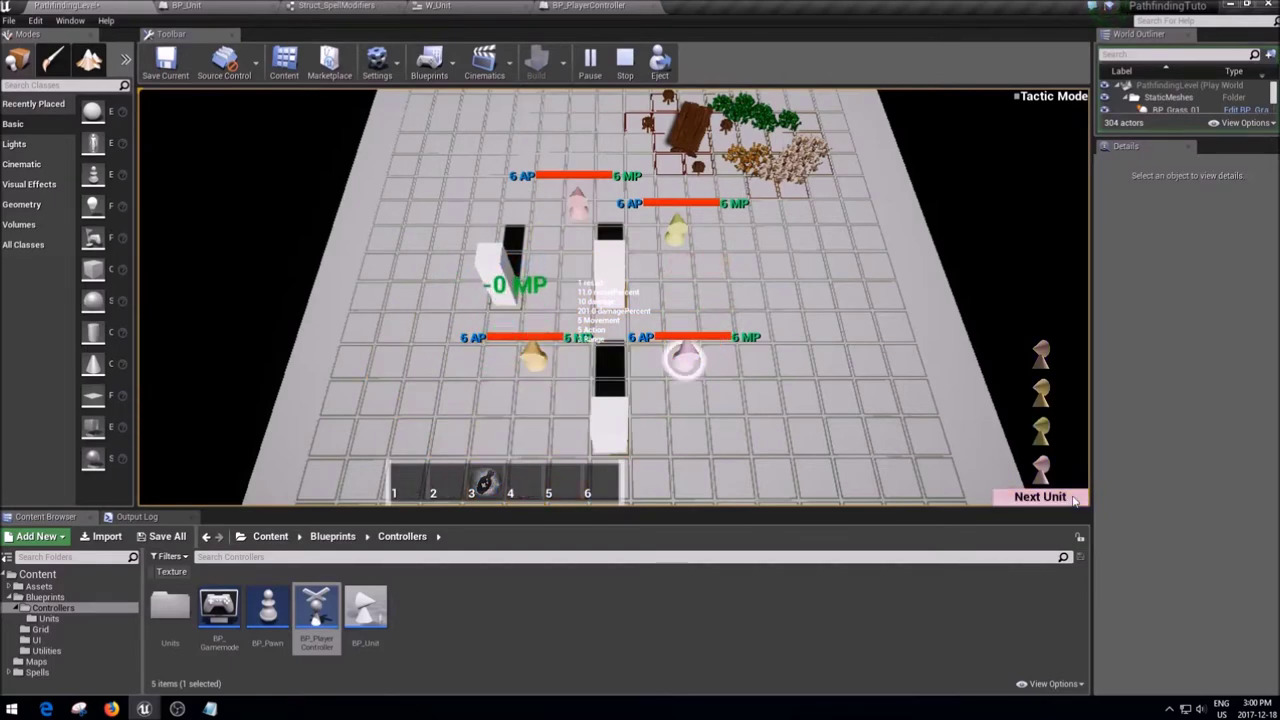
{"action": "key", "text": "3"}
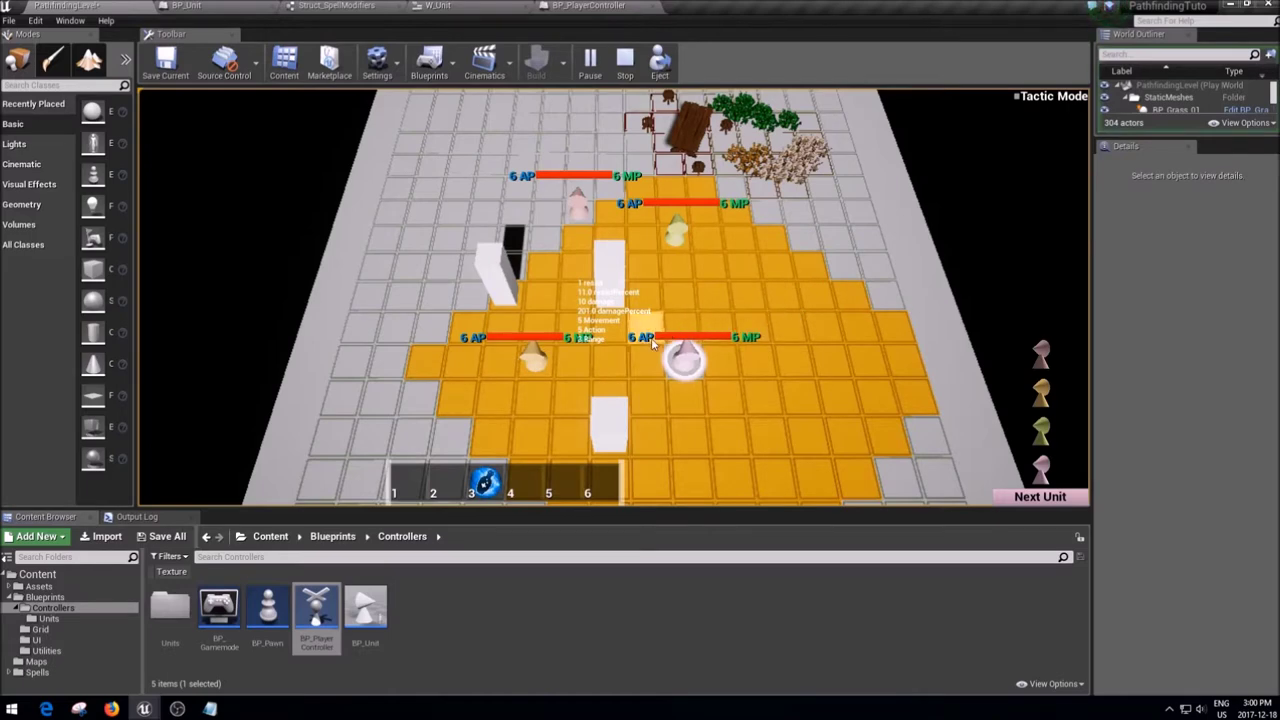
{"action": "left_click", "coordinate": [654, 346]}
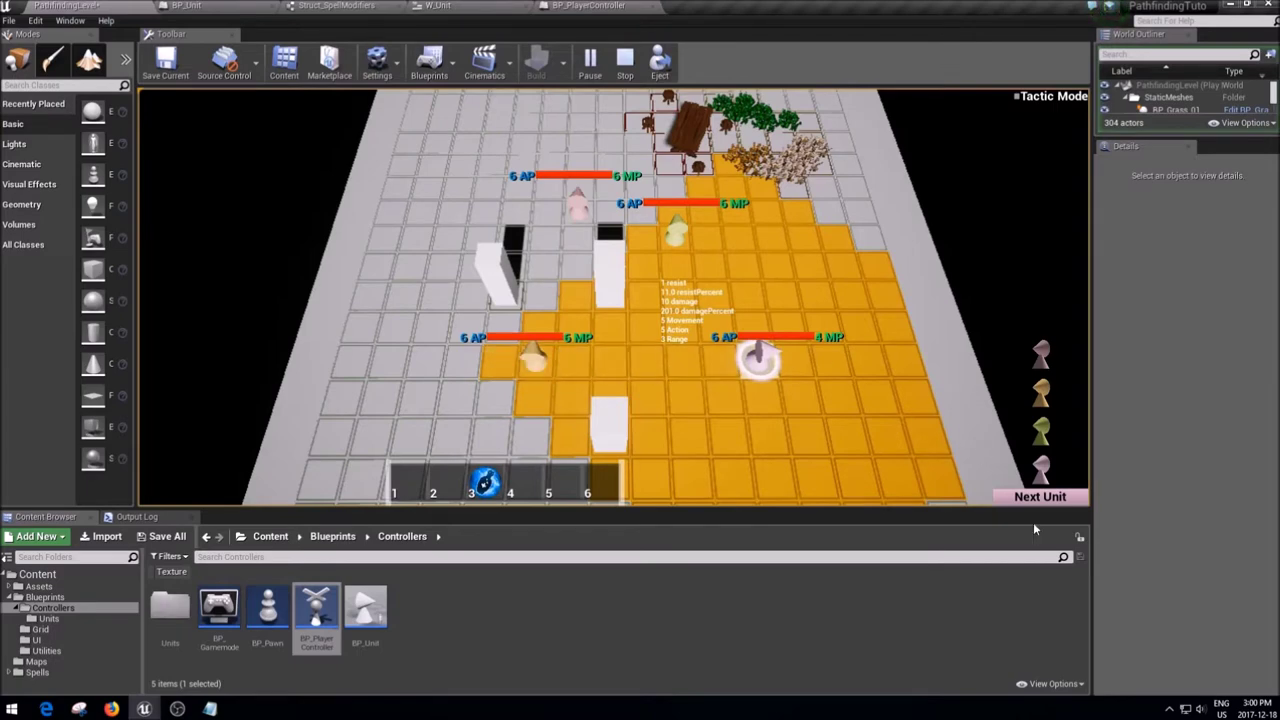
{"action": "left_click", "coordinate": [1056, 506]}
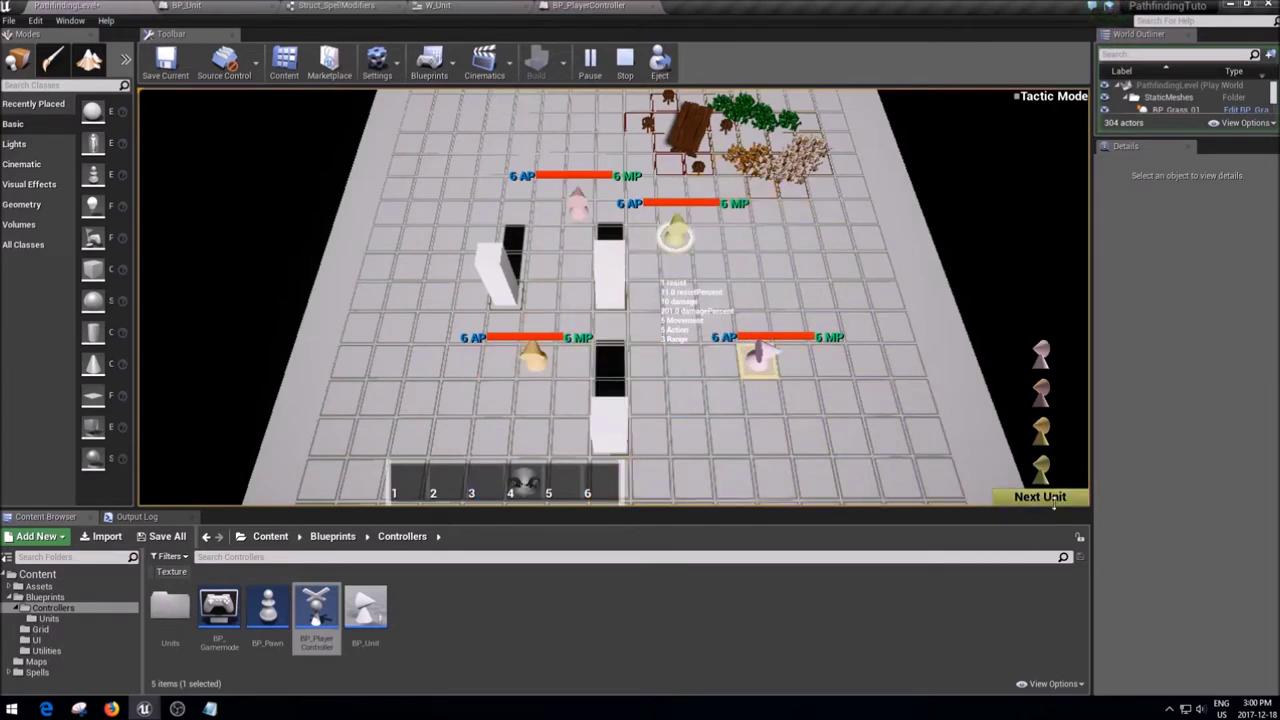
- Move the left unit and cast healing spell 3 on the right unit three times
{"action": "key", "text": "3"}
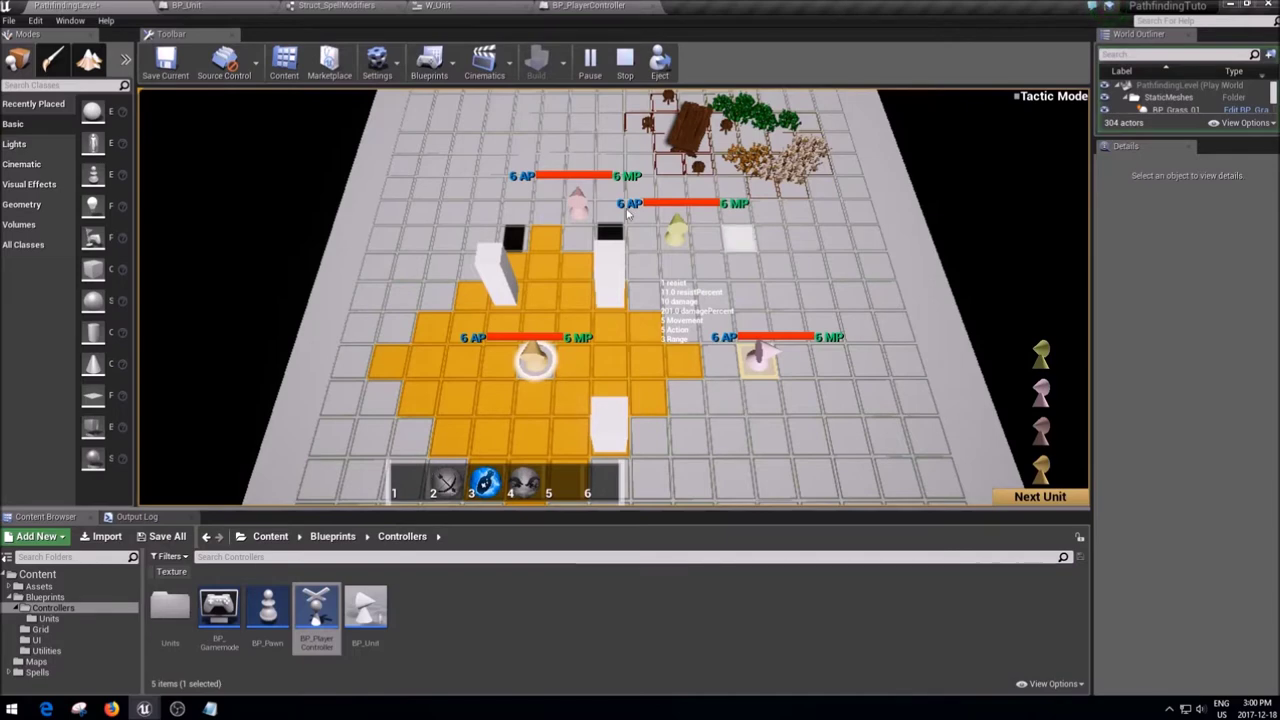
{"action": "left_click", "coordinate": [769, 437]}
{"action": "left_click", "coordinate": [615, 378]}
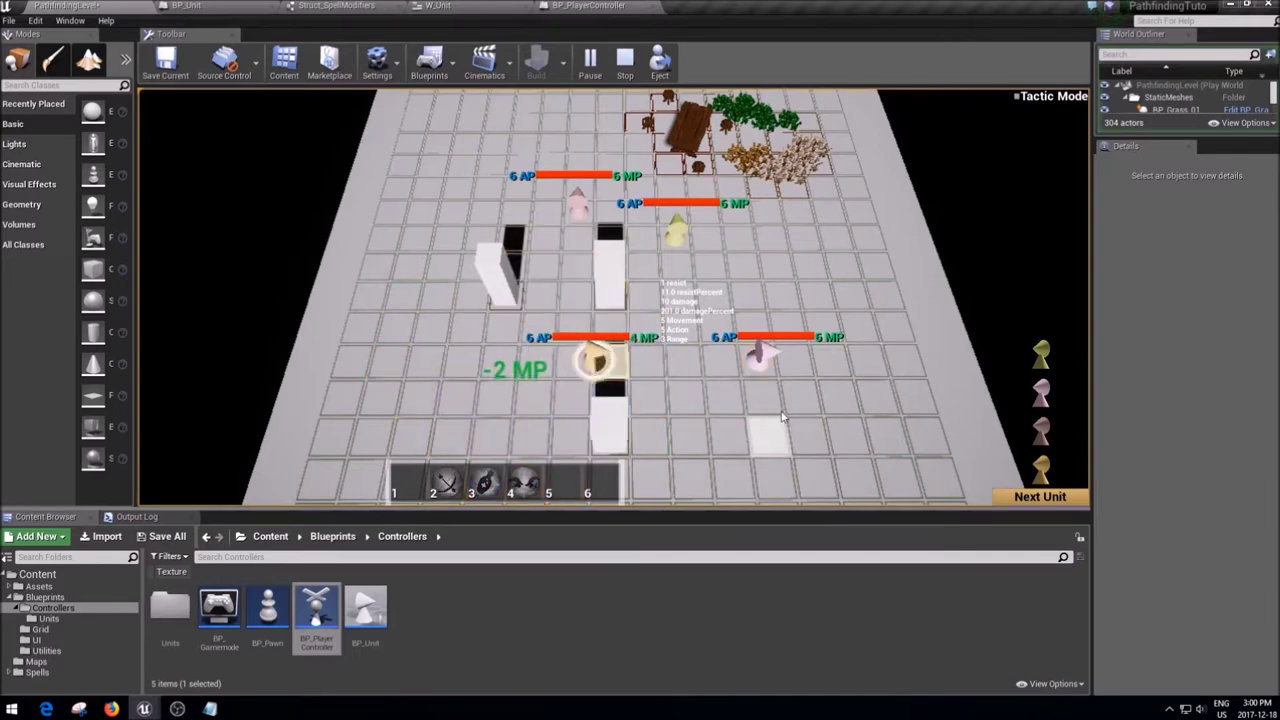
{"action": "key", "text": "3"}
{"action": "left_click", "coordinate": [771, 378]}
{"action": "key", "text": "3"}
{"action": "left_click", "coordinate": [772, 375]}
{"action": "key", "text": "3"}
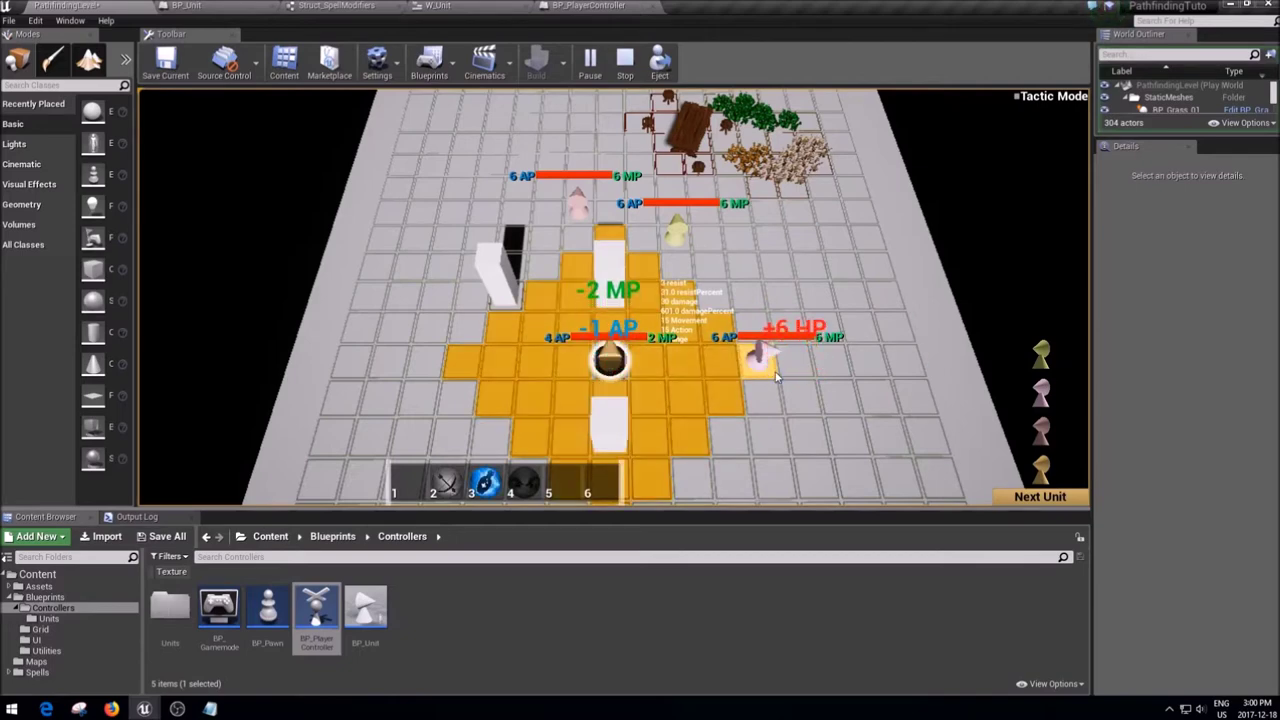
{"action": "left_click", "coordinate": [772, 370]}
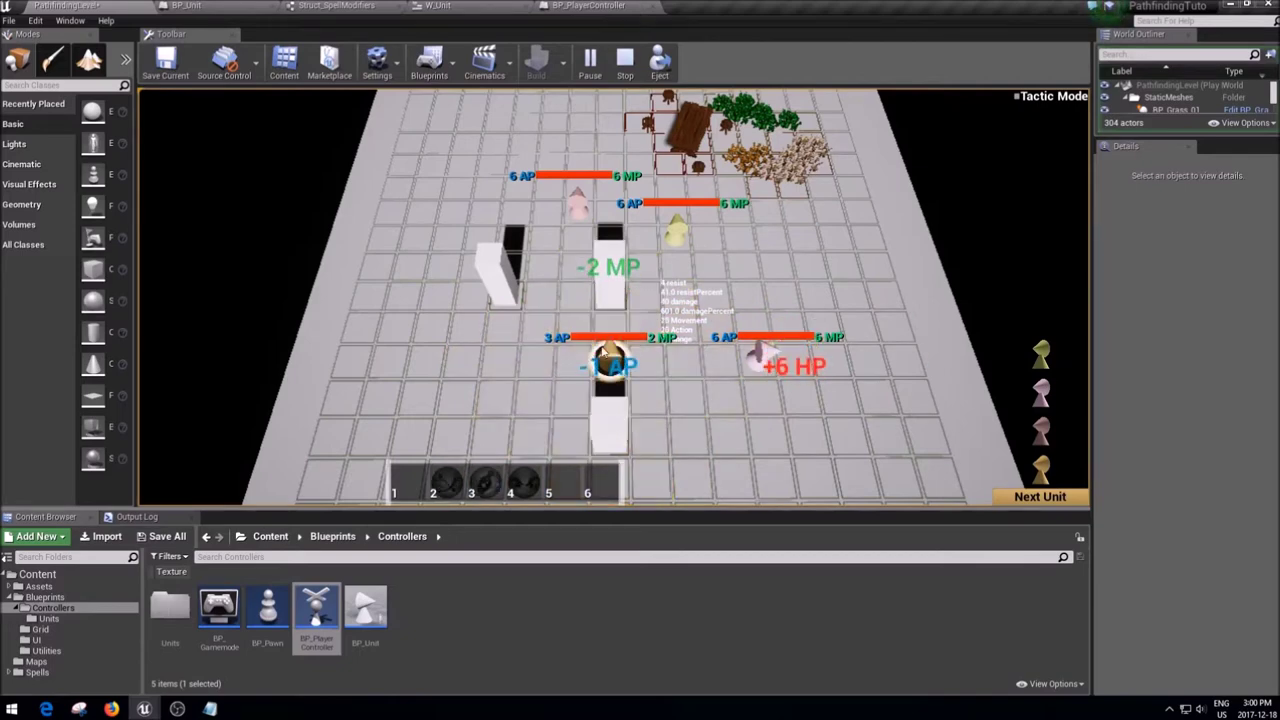
{"action": "left_click", "coordinate": [1060, 497]}
- Cast damage spell 3 on the pink, yellow and centre units, then stop the play session
{"action": "key", "text": "3"}
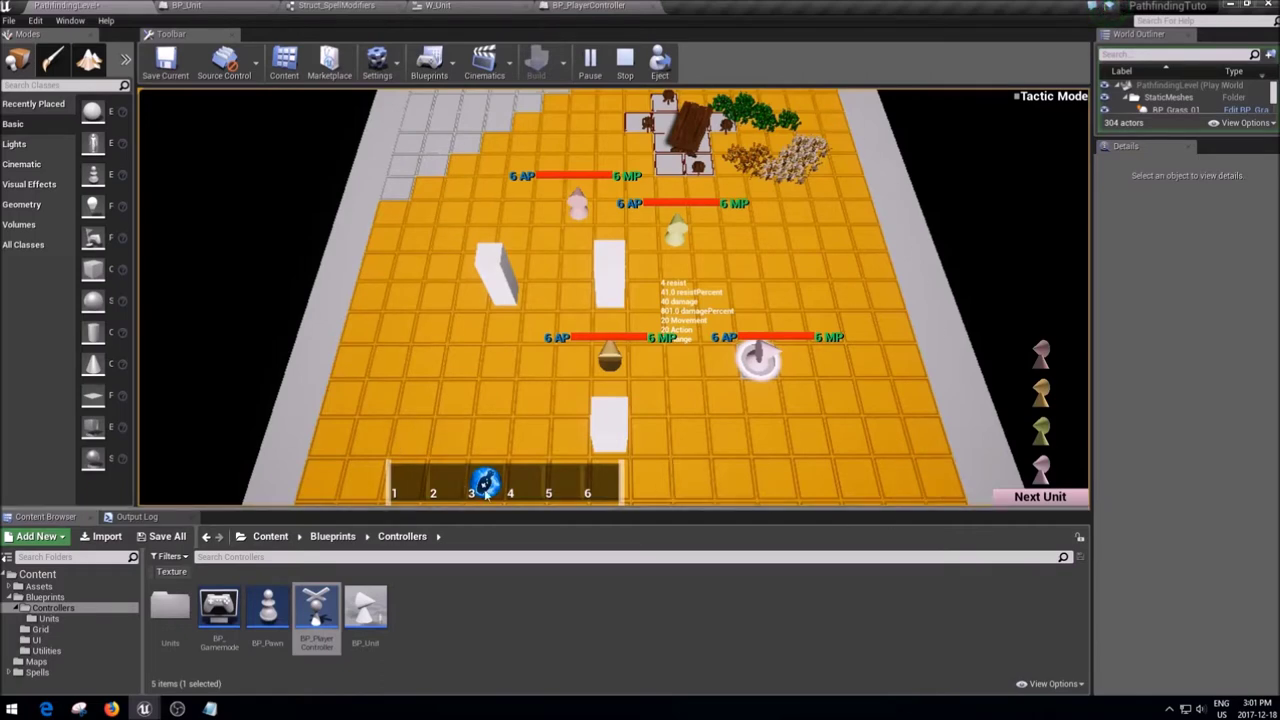
{"action": "left_click", "coordinate": [578, 205]}
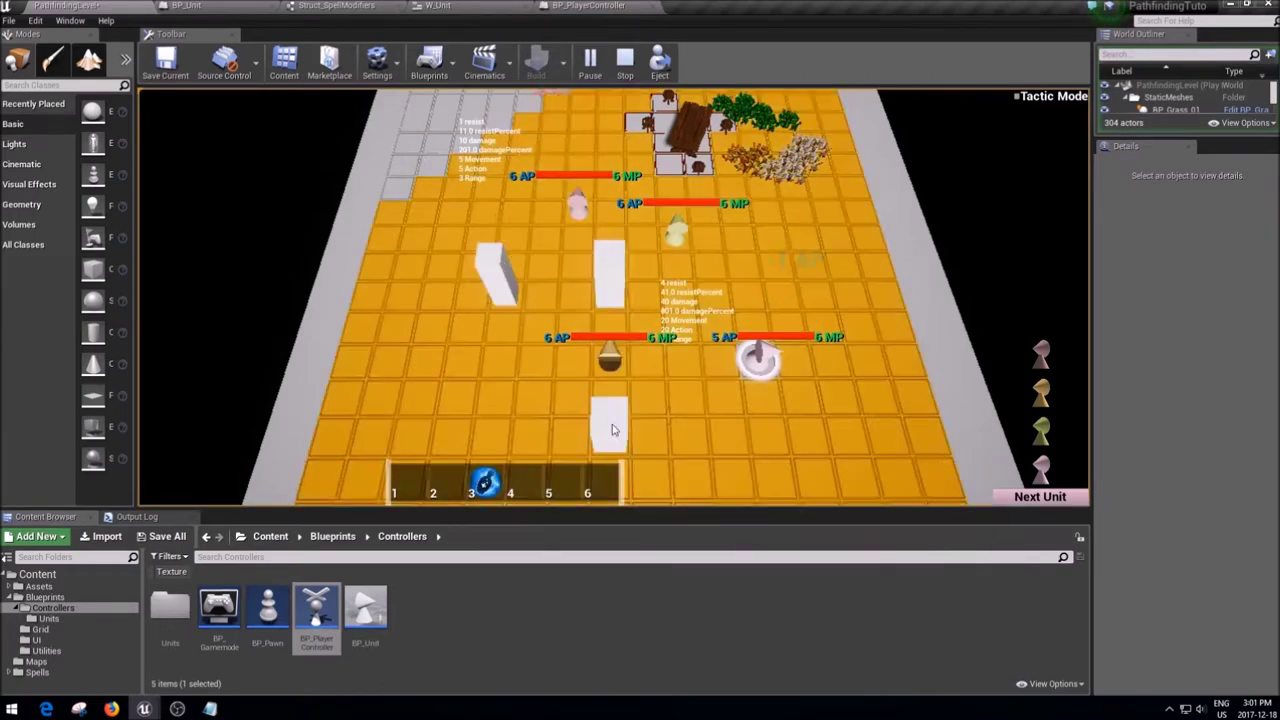
{"action": "left_click", "coordinate": [682, 251]}
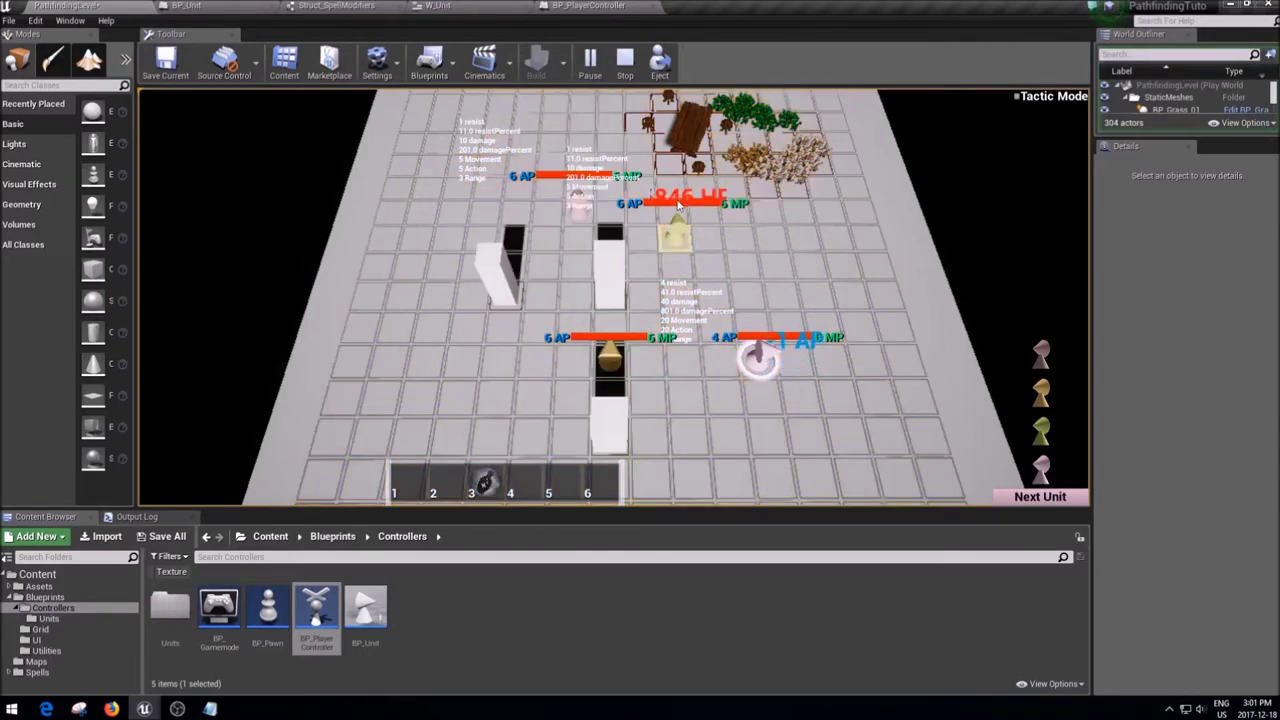
{"action": "key", "text": "3"}
{"action": "left_click", "coordinate": [610, 362]}
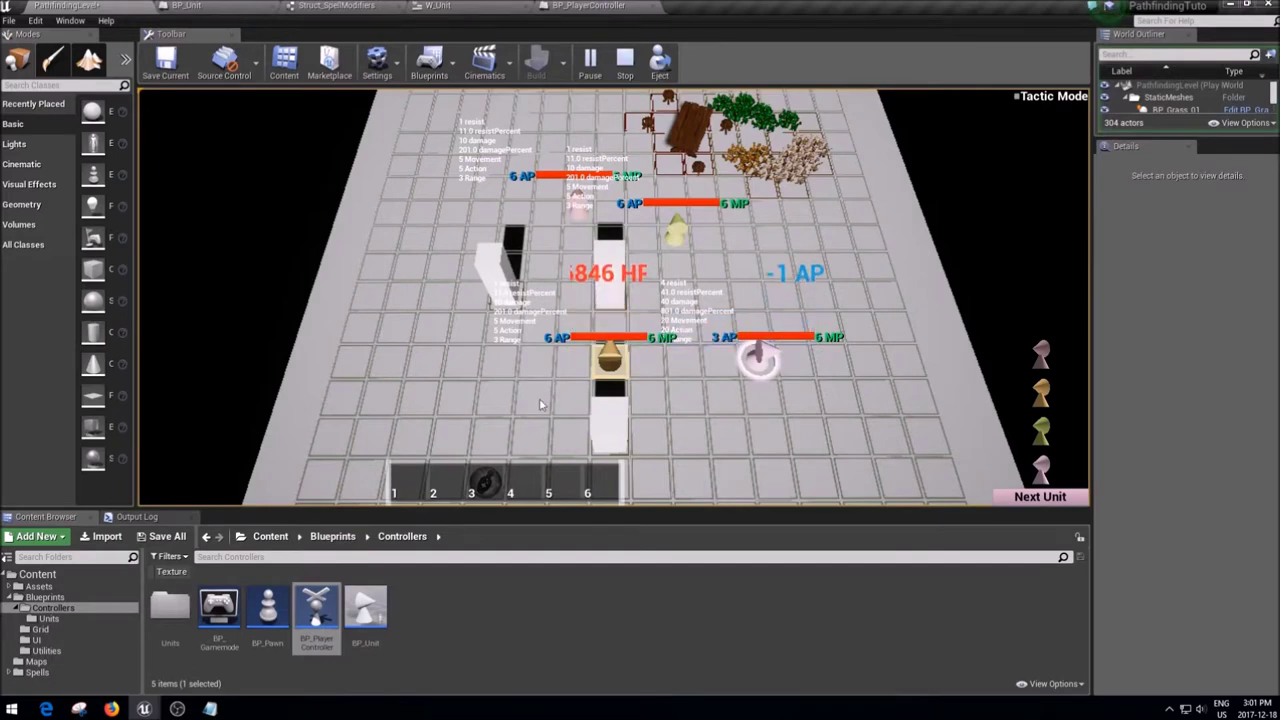
{"action": "key", "text": "Escape"}
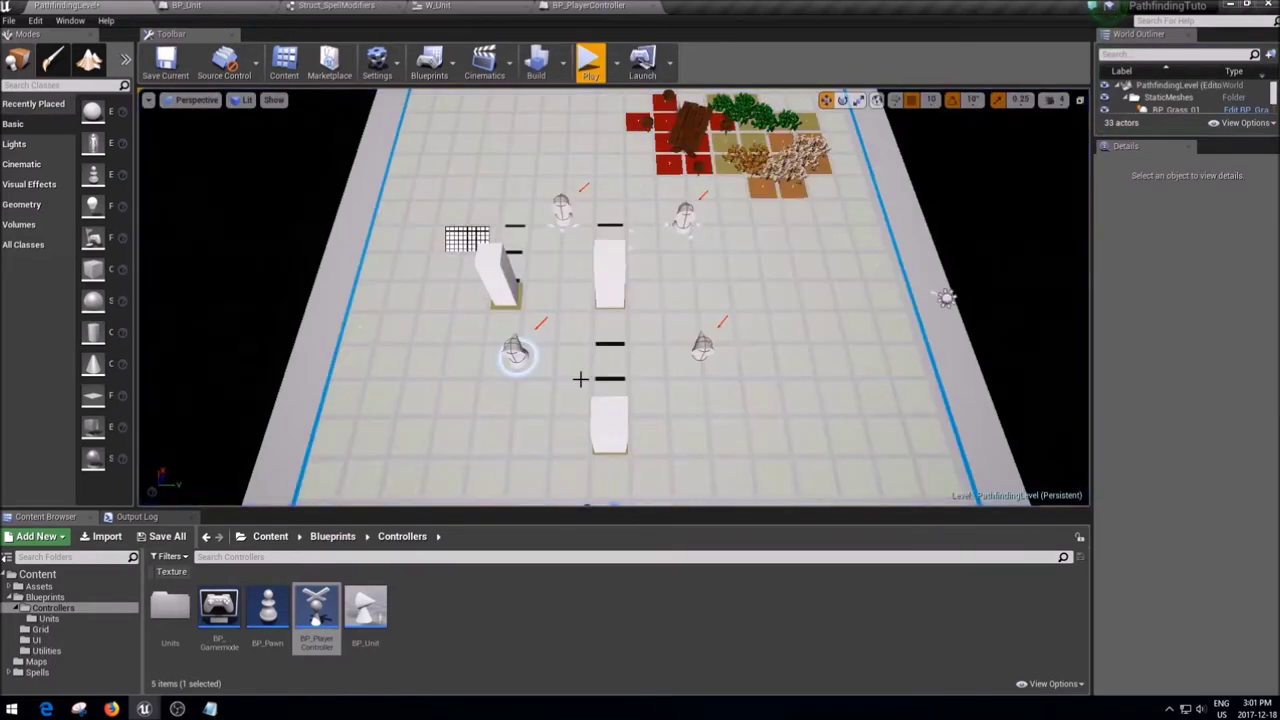
{"action": "left_click", "coordinate": [335, 5]}
- Open BP_Unit's Modify Action Points Amount function graph
{"action": "left_click", "coordinate": [250, 5]}
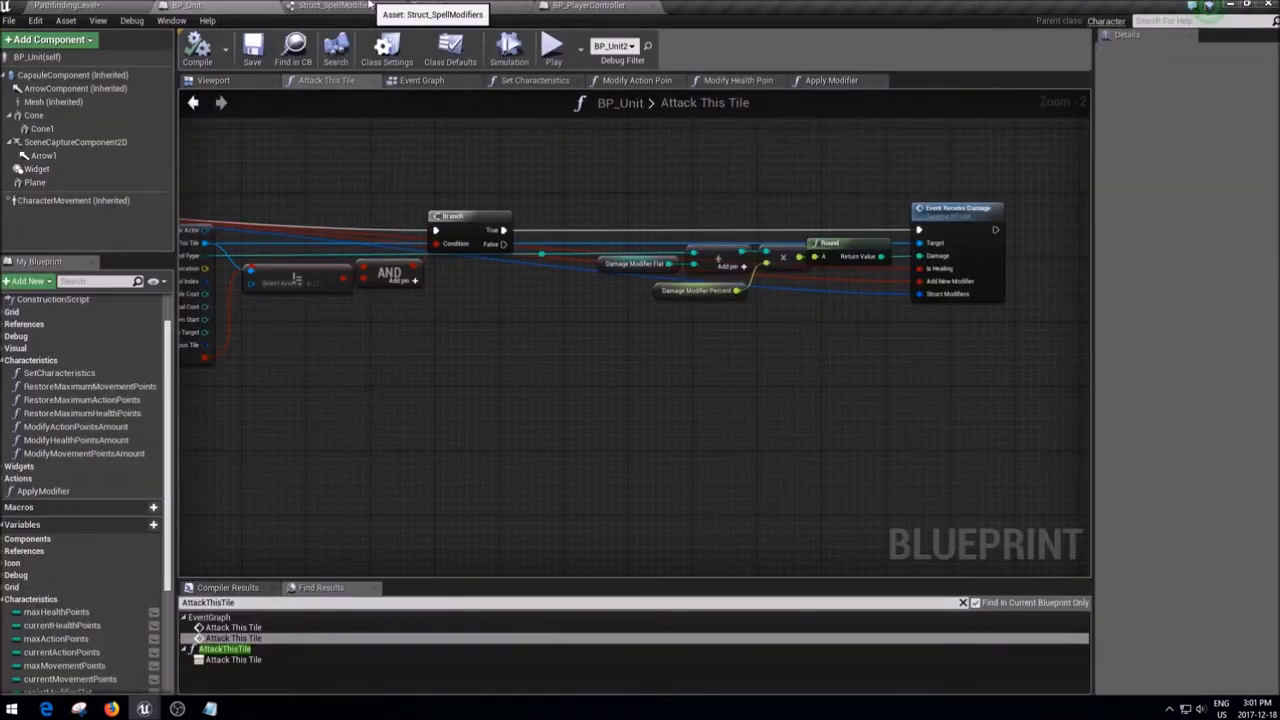
{"action": "scroll", "coordinate": [691, 401], "scroll_direction": "down", "scroll_amount": 3}
{"action": "scroll", "coordinate": [484, 368], "scroll_direction": "up", "scroll_amount": 1}
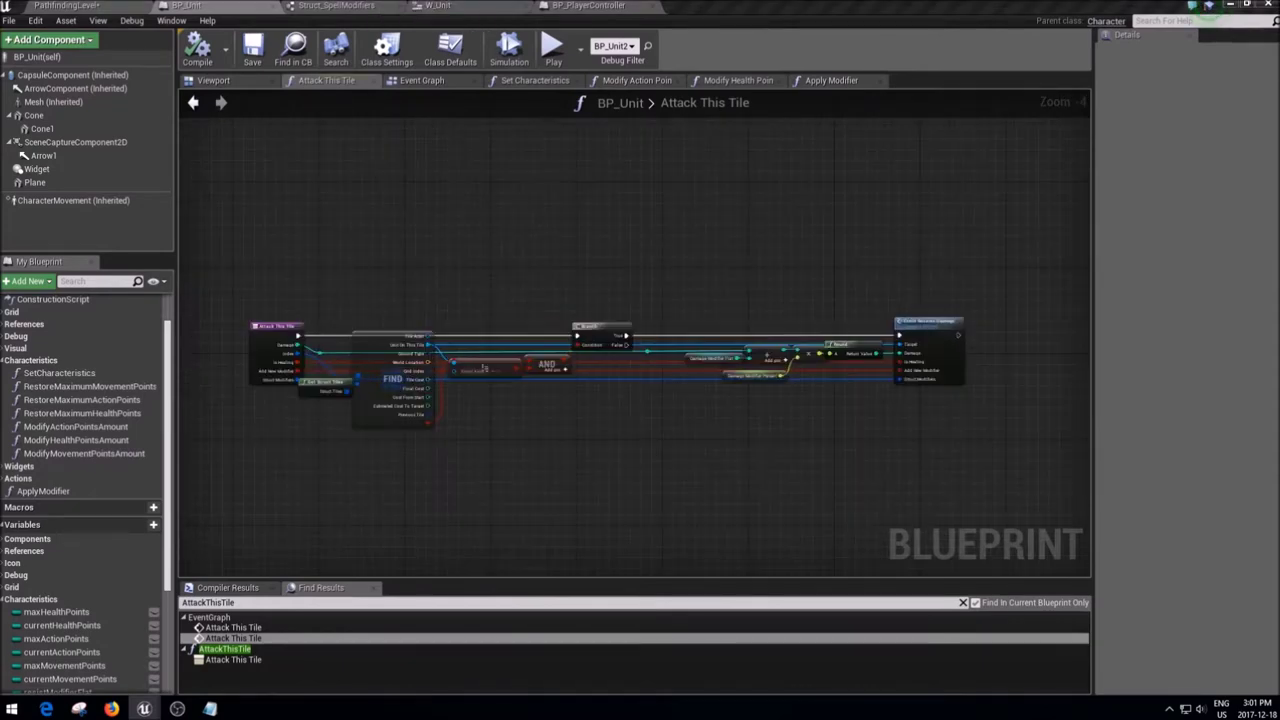
{"action": "double_click", "coordinate": [75, 426]}
{"action": "scroll", "coordinate": [679, 357], "scroll_direction": "down", "scroll_amount": 1}
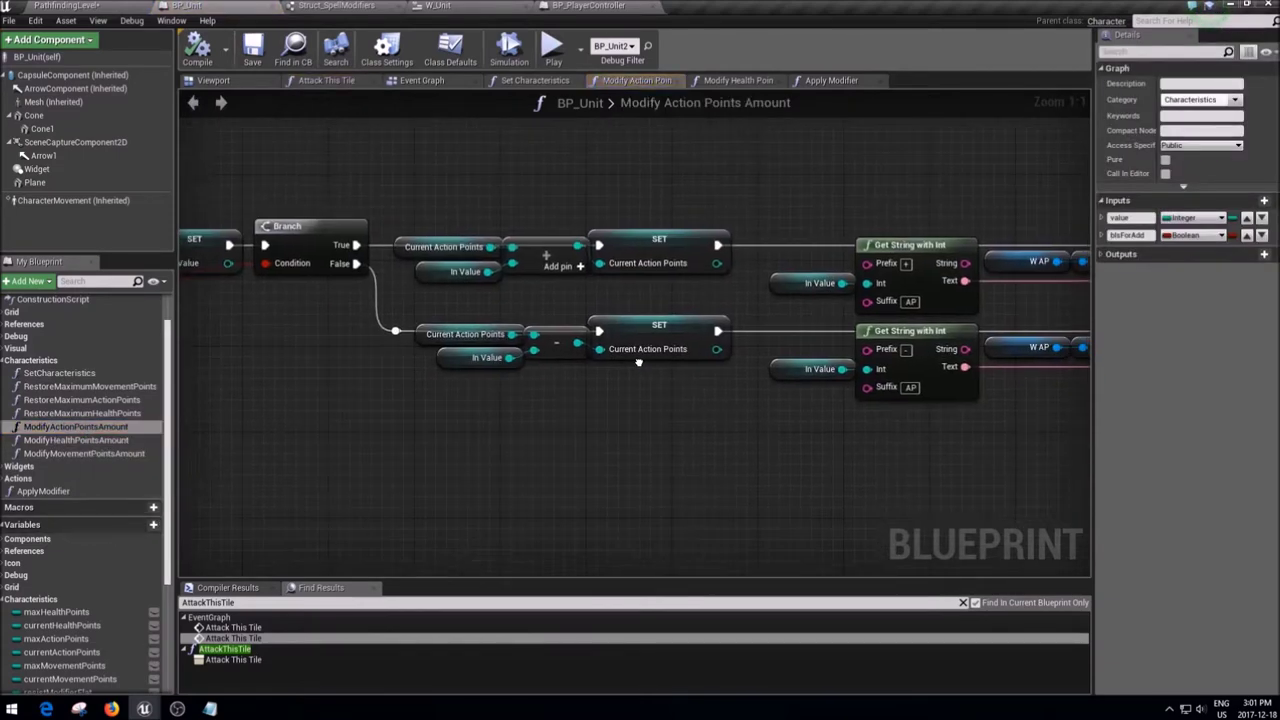
{"action": "scroll", "coordinate": [679, 357], "scroll_direction": "down", "scroll_amount": 2}
{"action": "scroll", "coordinate": [679, 357], "scroll_direction": "down", "scroll_amount": 2}
{"action": "scroll", "coordinate": [858, 362], "scroll_direction": "down", "scroll_amount": 2}
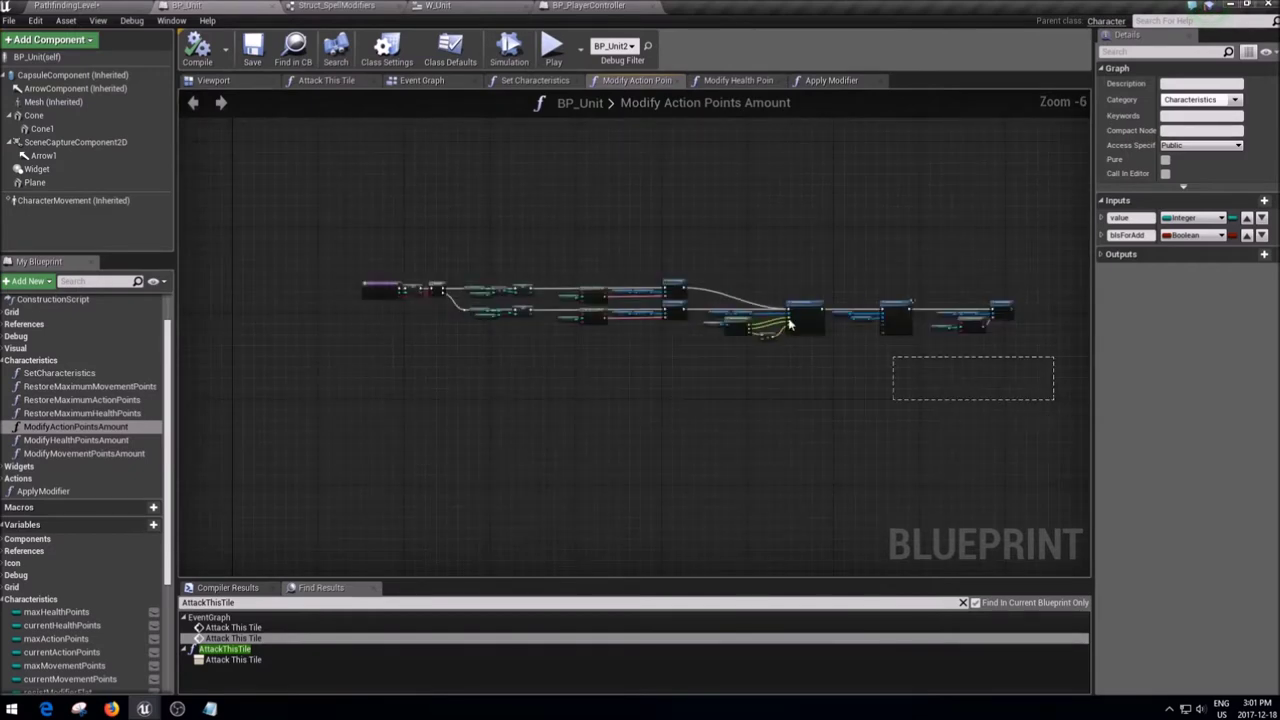
- Move the getter and add/subtract nodes next to the Branch and SET nodes
{"action": "left_click_drag", "start_coordinate": [893, 357], "coordinate": [476, 254]}
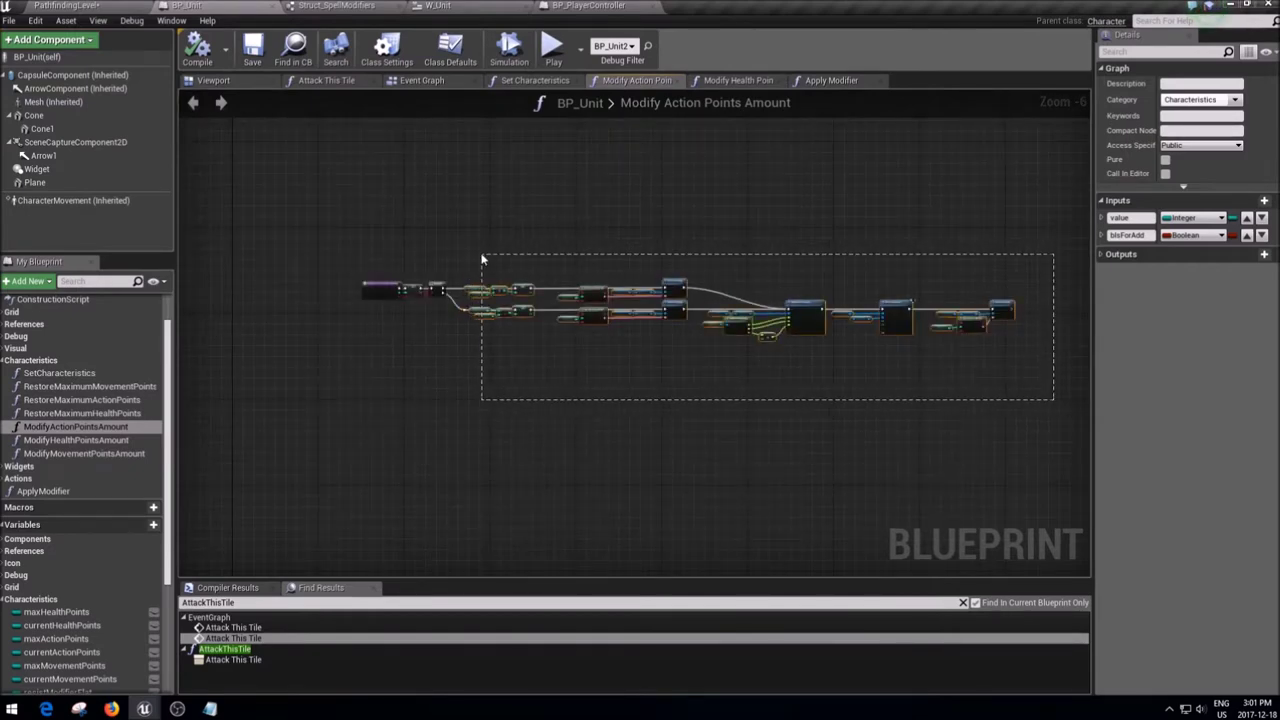
{"action": "scroll", "coordinate": [481, 262], "scroll_direction": "up", "scroll_amount": 6}
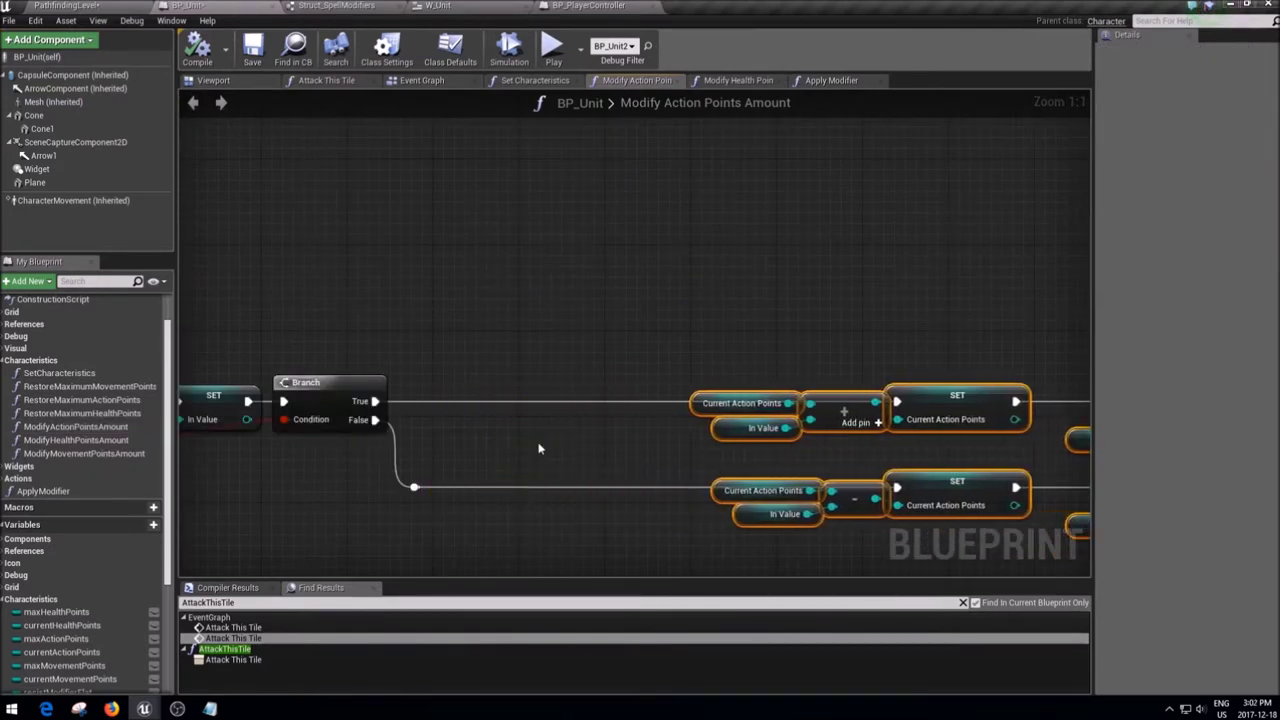
{"action": "right_click_drag", "start_coordinate": [538, 448], "coordinate": [477, 342]}
{"action": "left_click", "coordinate": [718, 288]}
{"action": "left_click_drag", "start_coordinate": [718, 288], "coordinate": [908, 466]}
{"action": "left_click_drag", "start_coordinate": [884, 286], "coordinate": [465, 300]}
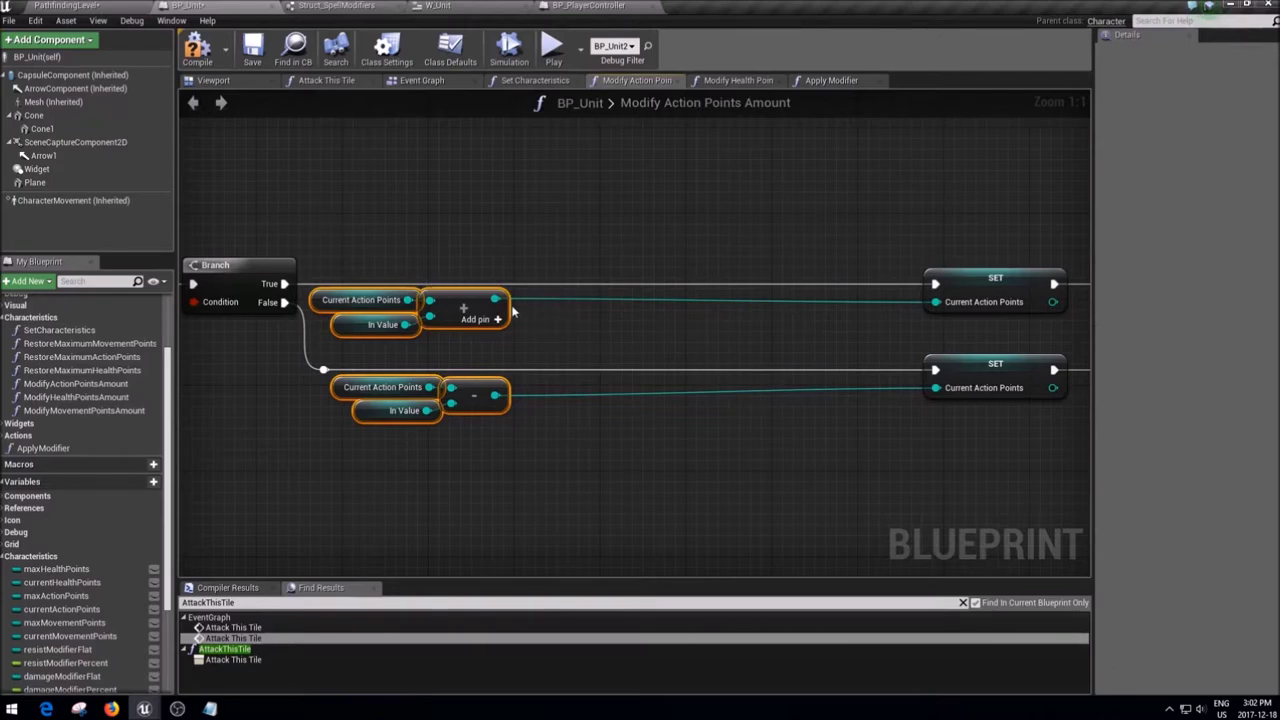
- Pass the addition result through a Clamp (int) into the top Current Action Points SET
{"action": "left_click_drag", "start_coordinate": [495, 299], "coordinate": [693, 313]}
{"action": "type", "text": "clam"}
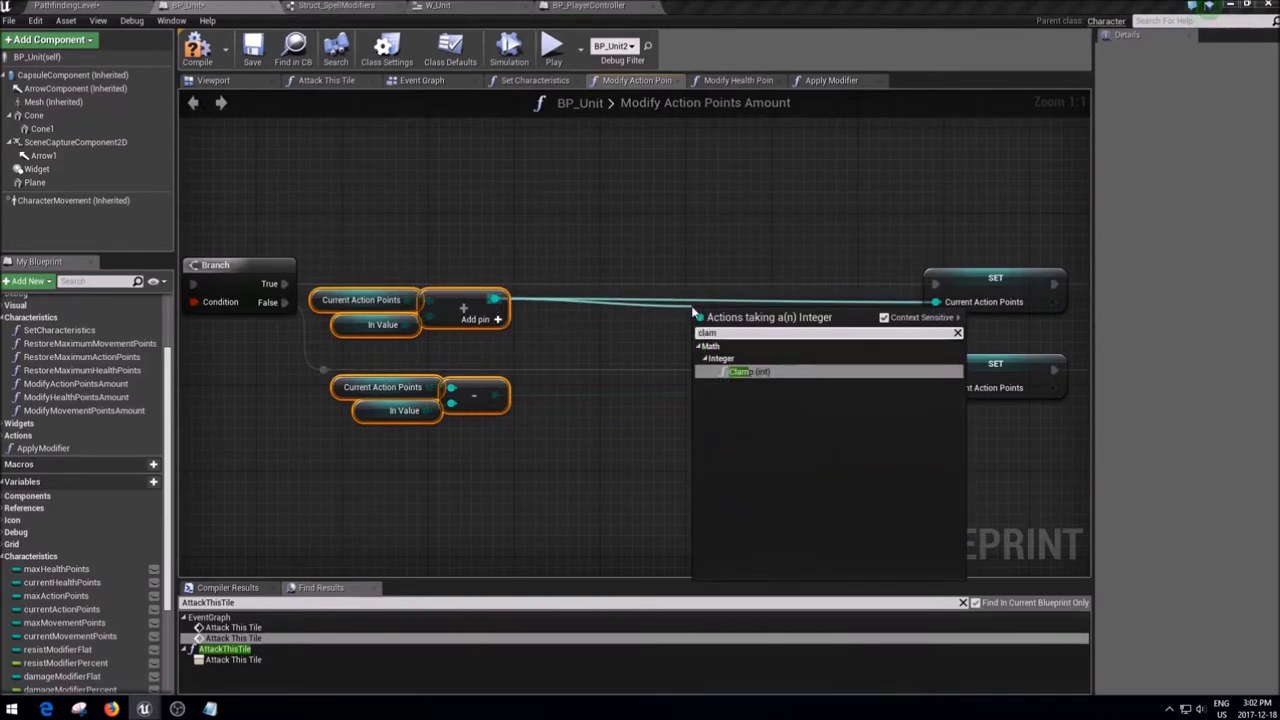
{"action": "key", "text": "Return"}
{"action": "mouse_move", "coordinate": [804, 355]}
{"action": "left_mouse_down"}
{"action": "mouse_move", "coordinate": [794, 312]}
{"action": "mouse_move", "coordinate": [935, 301]}
{"action": "left_mouse_up"}
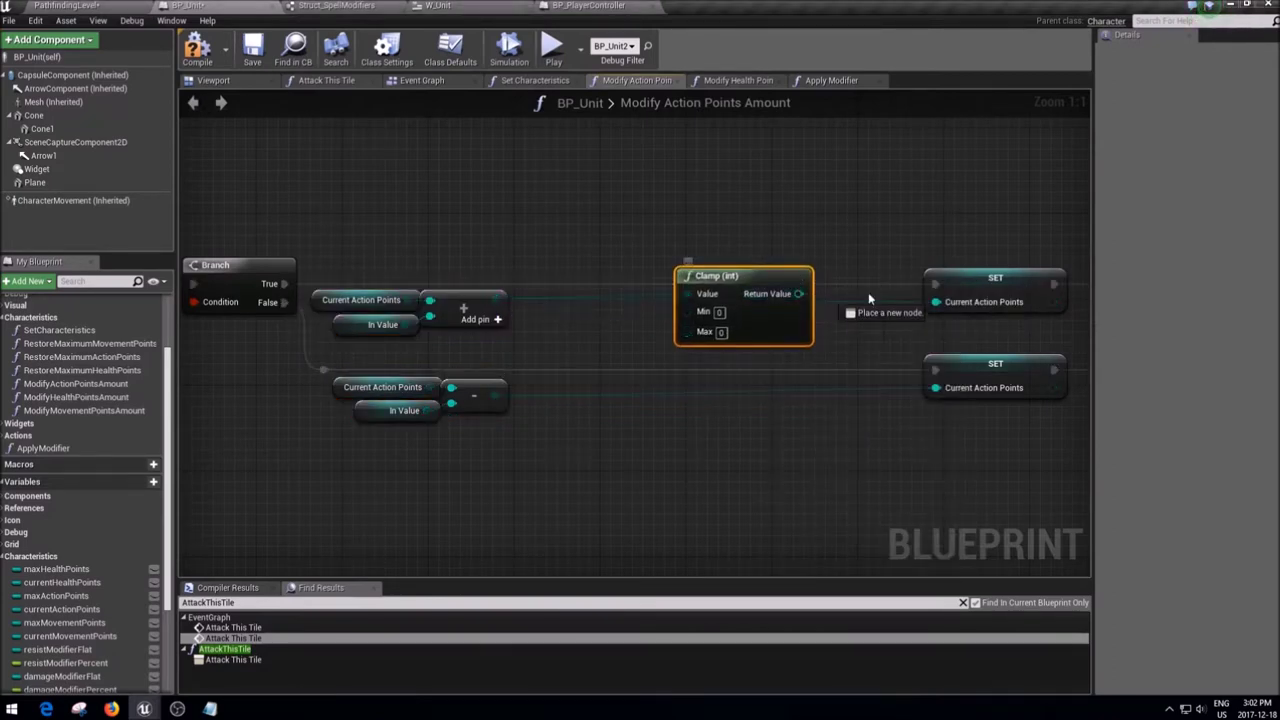
- Duplicate the clamp for the subtraction result and wire it into the lower Current Action Points SET
{"action": "key", "text": "ctrl+c"}
{"action": "key", "text": "ctrl+v"}
{"action": "mouse_move", "coordinate": [495, 395]}
{"action": "left_mouse_down"}
{"action": "mouse_move", "coordinate": [763, 417]}
{"action": "mouse_move", "coordinate": [765, 370]}
{"action": "mouse_move", "coordinate": [935, 388]}
{"action": "left_mouse_up"}
{"action": "left_click_drag", "start_coordinate": [844, 480], "coordinate": [747, 146]}
{"action": "right_click", "coordinate": [939, 319]}
{"action": "key", "text": "Escape"}
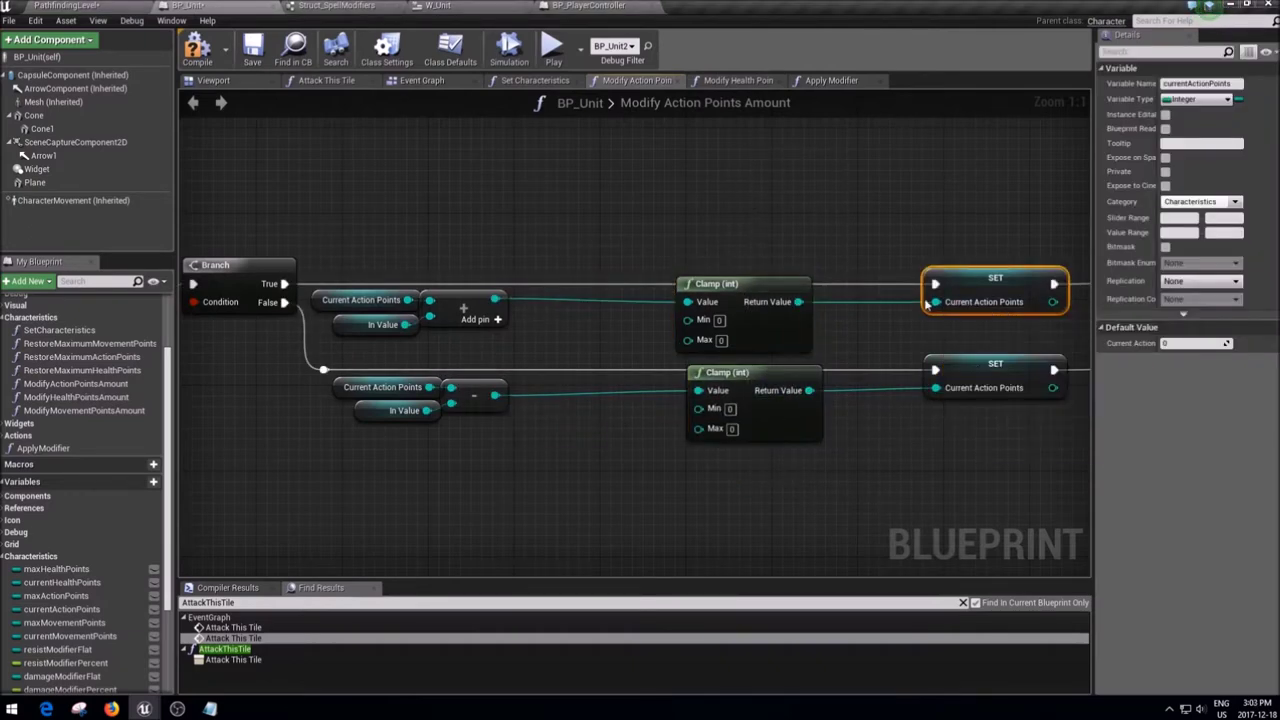
- Shift both Clamp nodes right and align them in one column
{"action": "left_click_drag", "start_coordinate": [850, 250], "coordinate": [709, 509]}
{"action": "mouse_move", "coordinate": [740, 372]}
{"action": "left_mouse_down"}
{"action": "mouse_move", "coordinate": [782, 372]}
{"action": "mouse_move", "coordinate": [831, 334]}
{"action": "left_mouse_up"}
{"action": "key", "text": "shift+a"}
{"action": "left_click", "coordinate": [659, 244]}
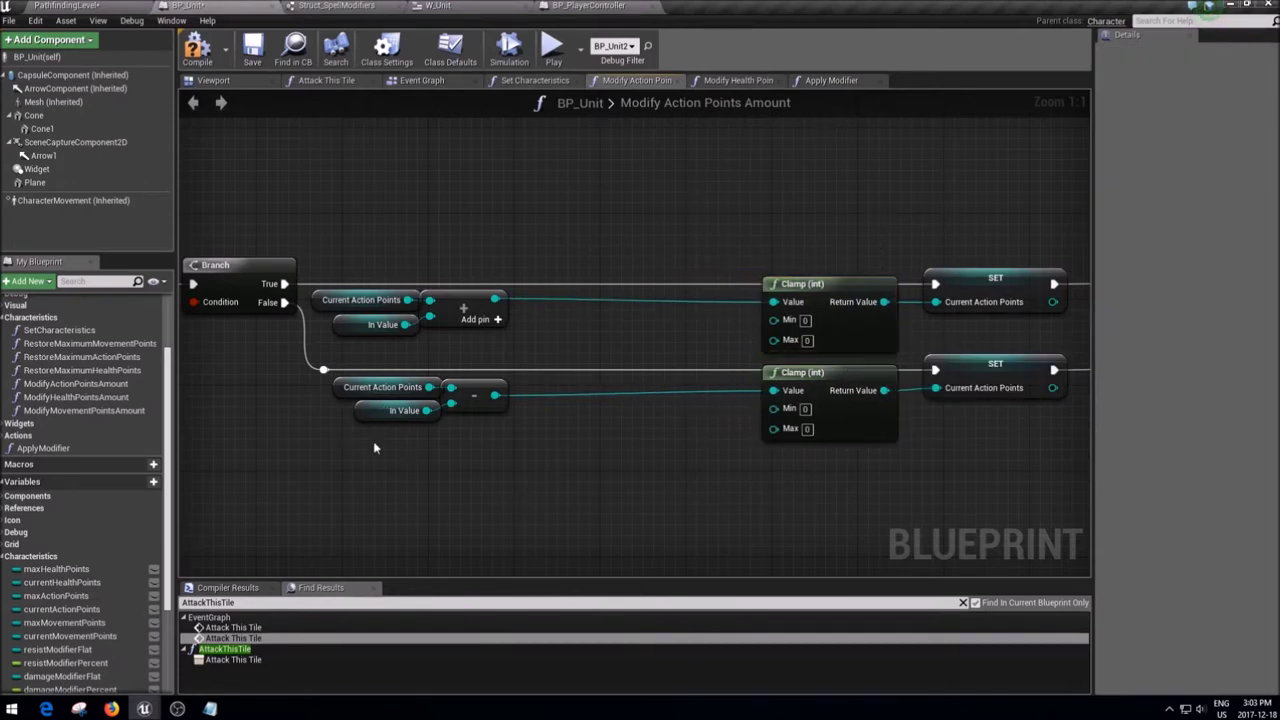
- Add a Get Max Action Points node feeding a new integer Add node
{"action": "right_click", "coordinate": [412, 466]}
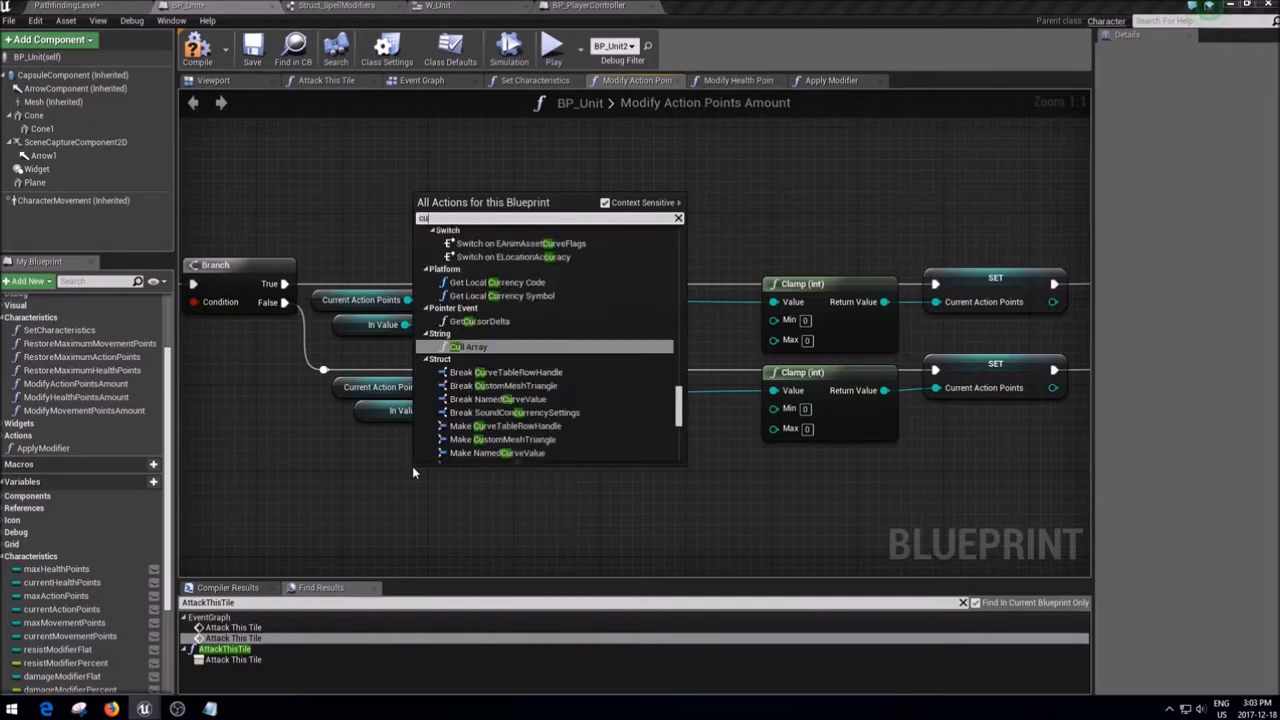
{"action": "type", "text": "curr"}
{"action": "key", "text": "BackSpace"}
{"action": "key", "text": "BackSpace"}
{"action": "key", "text": "BackSpace"}
{"action": "type", "text": "max"}
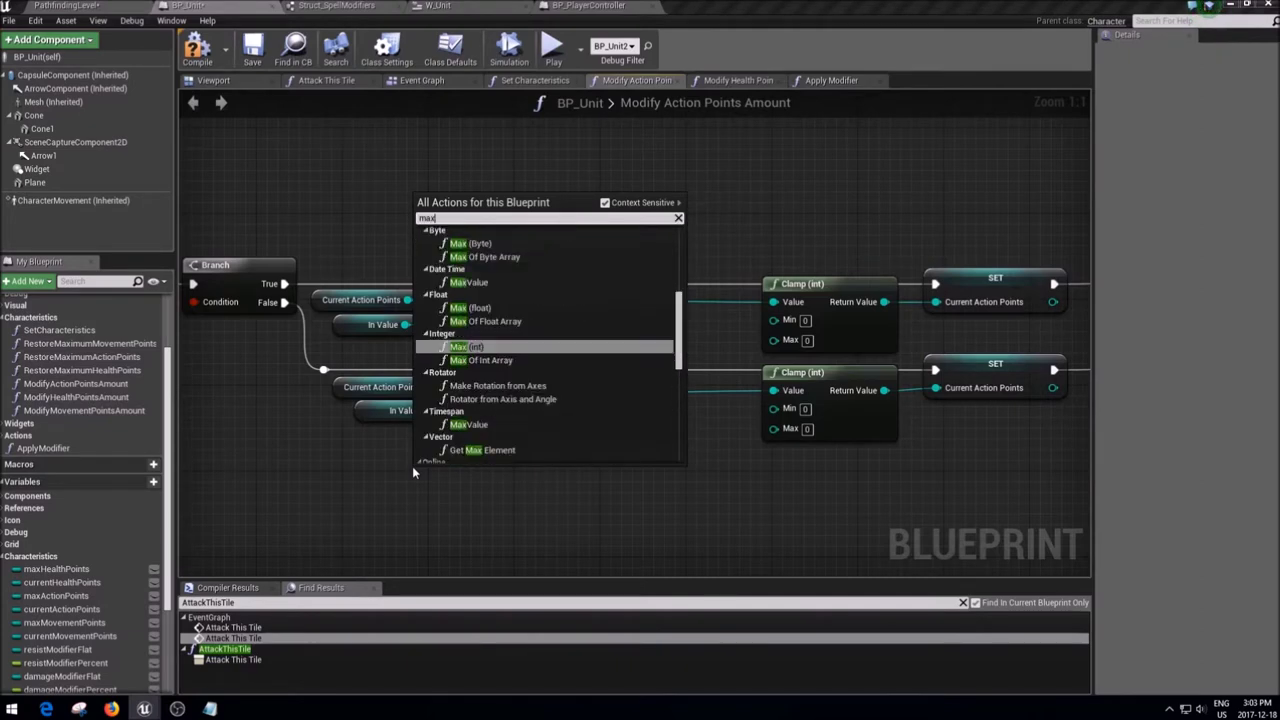
{"action": "type", "text": " movement"}
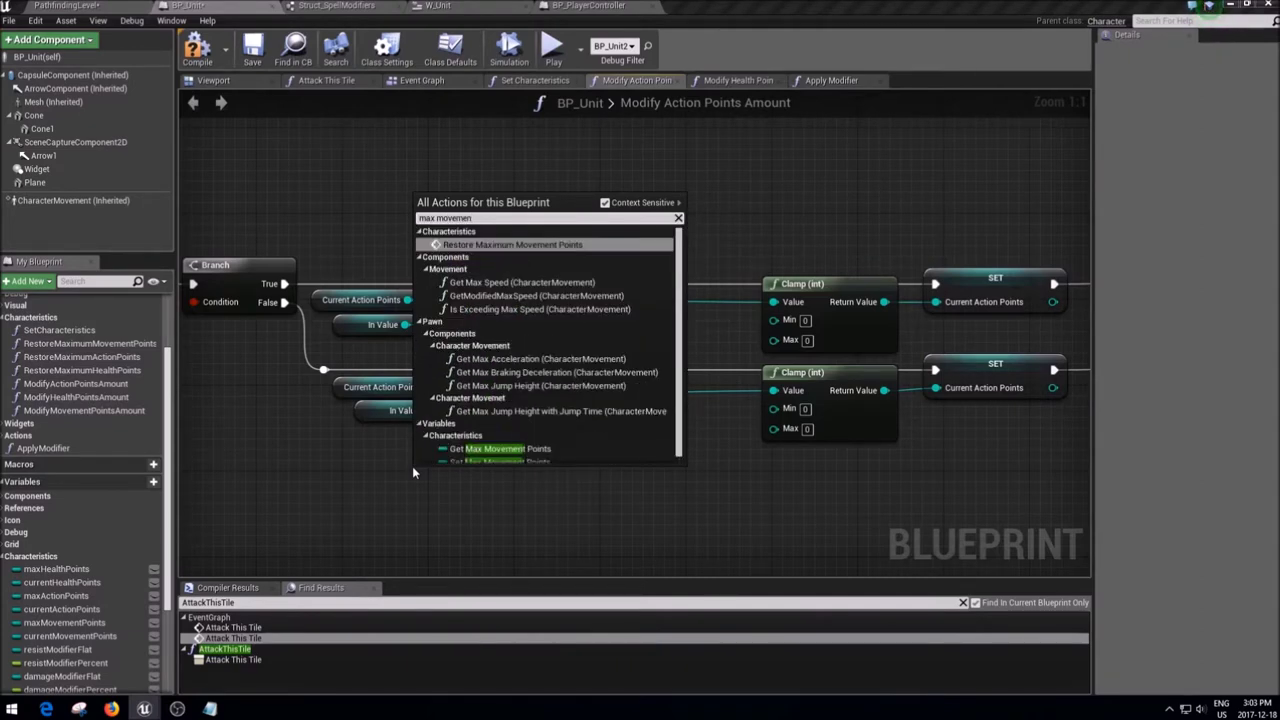
{"action": "key", "text": "BackSpace"}
{"action": "key", "text": "BackSpace"}
{"action": "key", "text": "BackSpace"}
{"action": "type", "text": "act"}
{"action": "key", "text": "Down"}
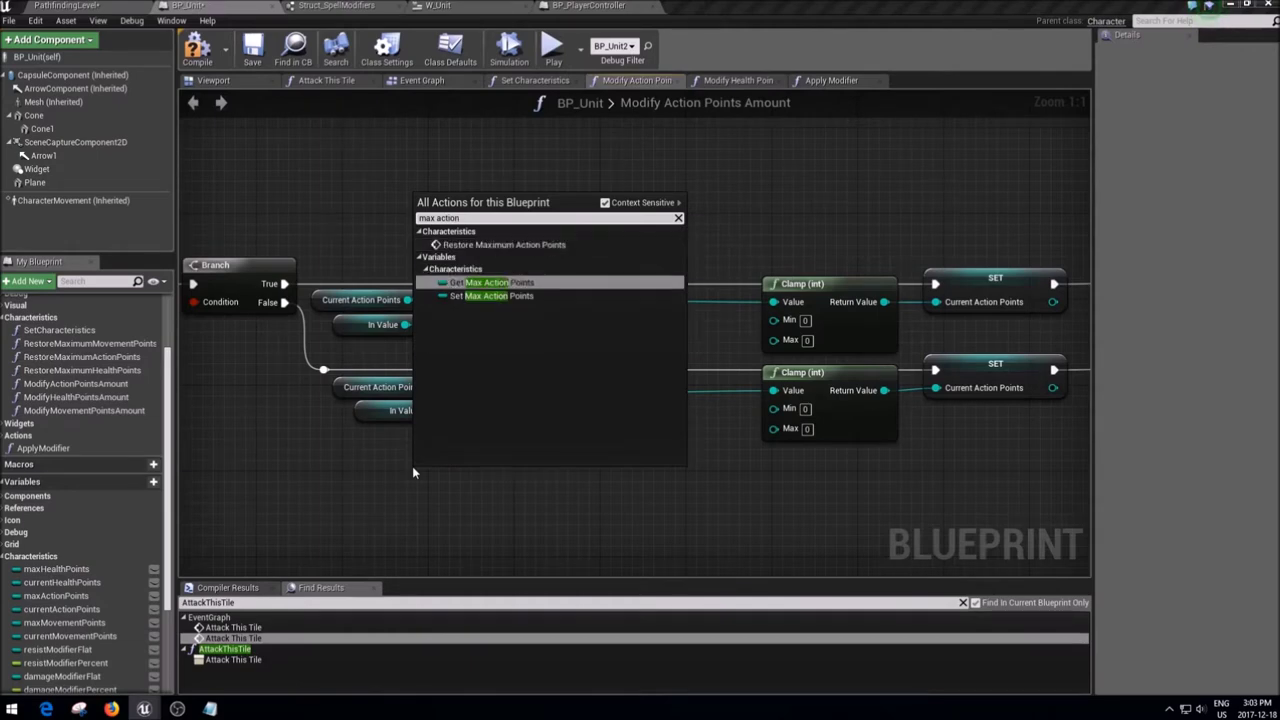
{"action": "key", "text": "Return"}
{"action": "mouse_move", "coordinate": [515, 488]}
{"action": "left_mouse_down"}
{"action": "mouse_move", "coordinate": [505, 477]}
{"action": "mouse_move", "coordinate": [537, 477]}
{"action": "left_mouse_up"}
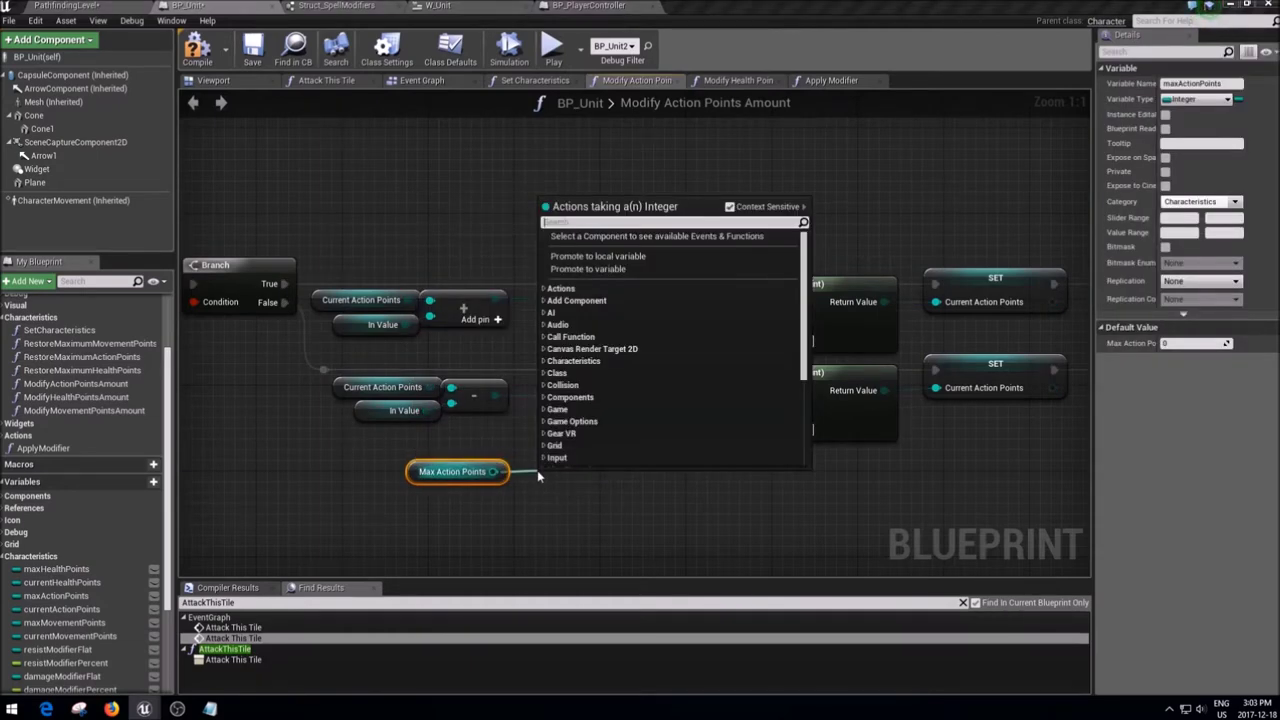
{"action": "type", "text": "+"}
{"action": "key", "text": "Return"}
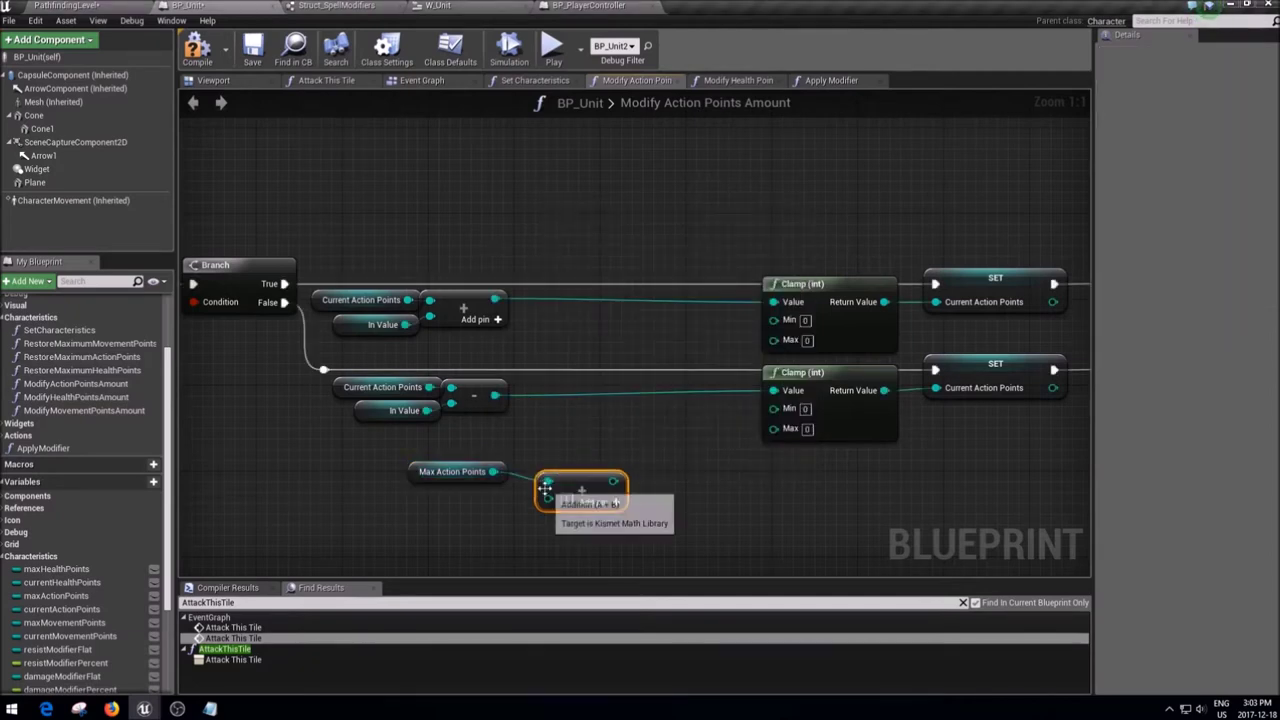
- Add Action Point Points Modifier Flat into the Add node and wire the sum to both clamps' Max
{"action": "left_click_drag", "start_coordinate": [548, 498], "coordinate": [504, 503]}
{"action": "type", "text": "action"}
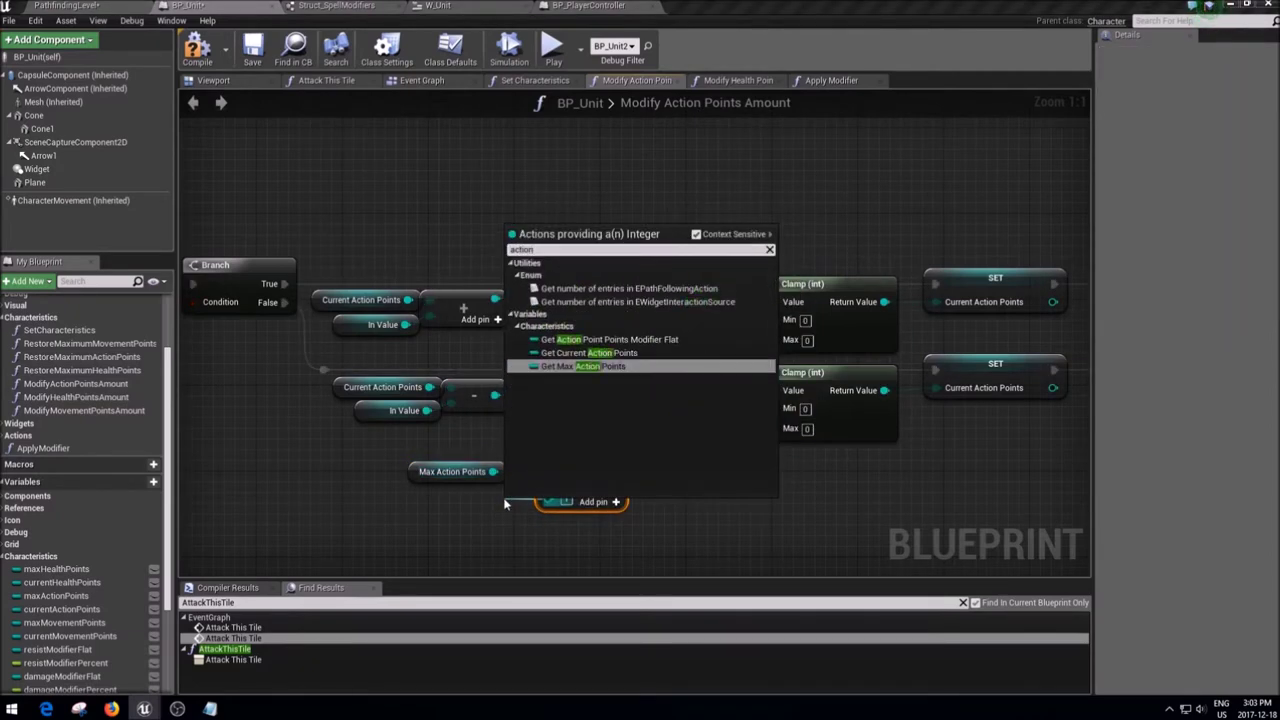
{"action": "key", "text": "Up"}
{"action": "key", "text": "Up"}
{"action": "key", "text": "Down"}
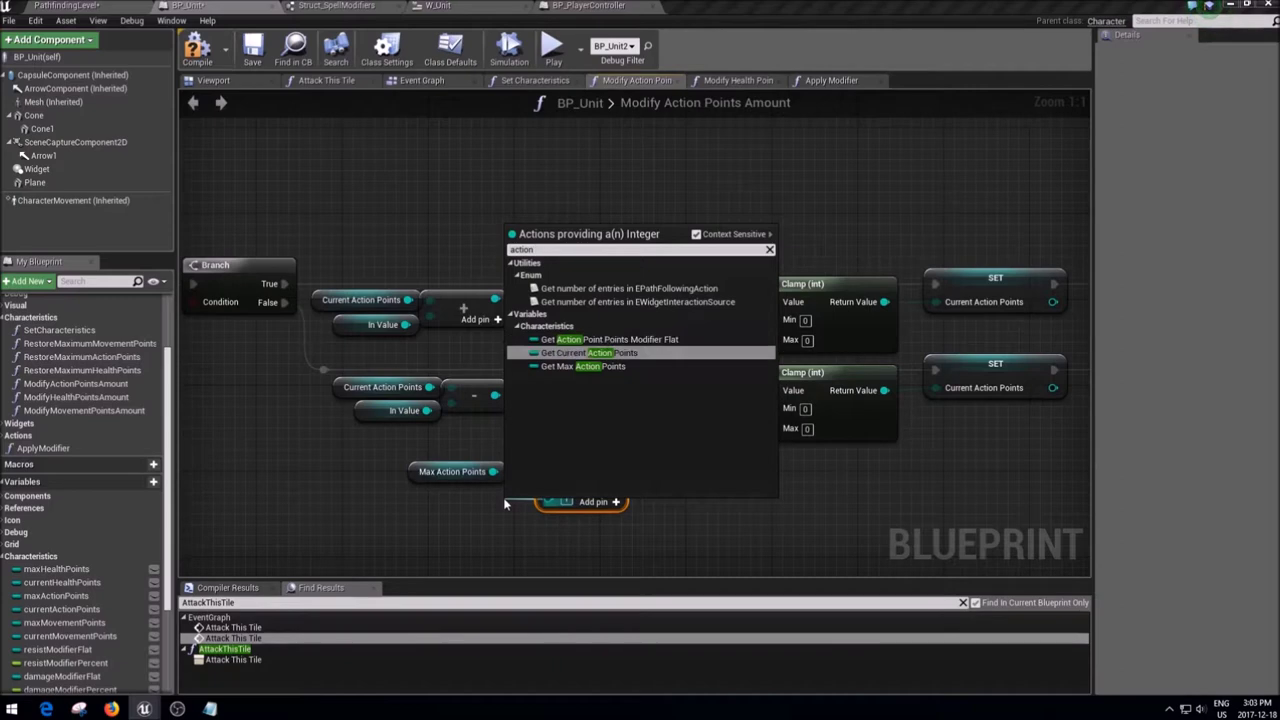
{"action": "key", "text": "Up"}
{"action": "key", "text": "Return"}
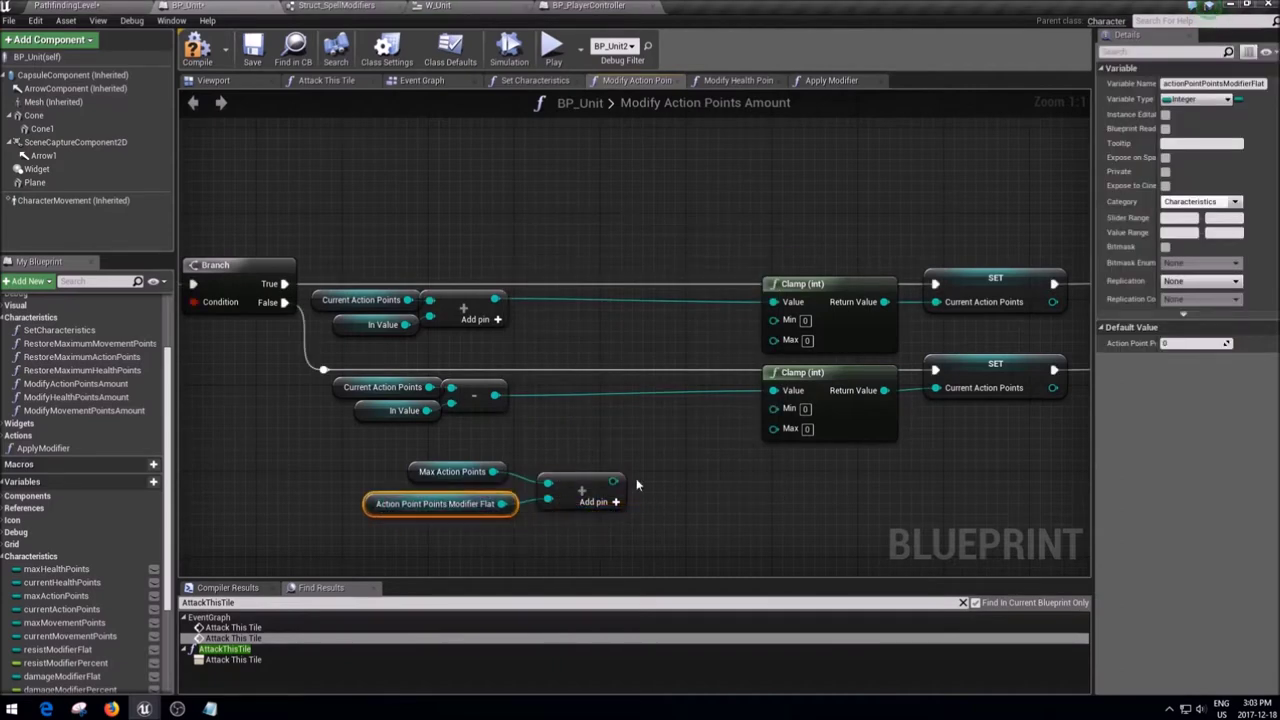
{"action": "mouse_move", "coordinate": [613, 481]}
{"action": "left_mouse_down"}
{"action": "mouse_move", "coordinate": [773, 428]}
{"action": "mouse_move", "coordinate": [800, 335]}
{"action": "left_mouse_up"}
{"action": "left_click_drag", "start_coordinate": [649, 477], "coordinate": [380, 522]}
- Arrange the three sum nodes beside the action point clamps
{"action": "mouse_move", "coordinate": [571, 492]}
{"action": "left_mouse_down"}
{"action": "mouse_move", "coordinate": [657, 438]}
{"action": "mouse_move", "coordinate": [646, 450]}
{"action": "left_mouse_up"}
{"action": "left_click_drag", "start_coordinate": [718, 518], "coordinate": [619, 480]}
{"action": "mouse_move", "coordinate": [592, 417]}
{"action": "left_mouse_down"}
{"action": "mouse_move", "coordinate": [620, 494]}
{"action": "mouse_move", "coordinate": [637, 449]}
{"action": "mouse_move", "coordinate": [622, 502]}
{"action": "left_mouse_up"}
{"action": "left_click_drag", "start_coordinate": [660, 445], "coordinate": [749, 486]}
{"action": "left_click", "coordinate": [797, 500]}
{"action": "left_click_drag", "start_coordinate": [835, 522], "coordinate": [603, 287]}
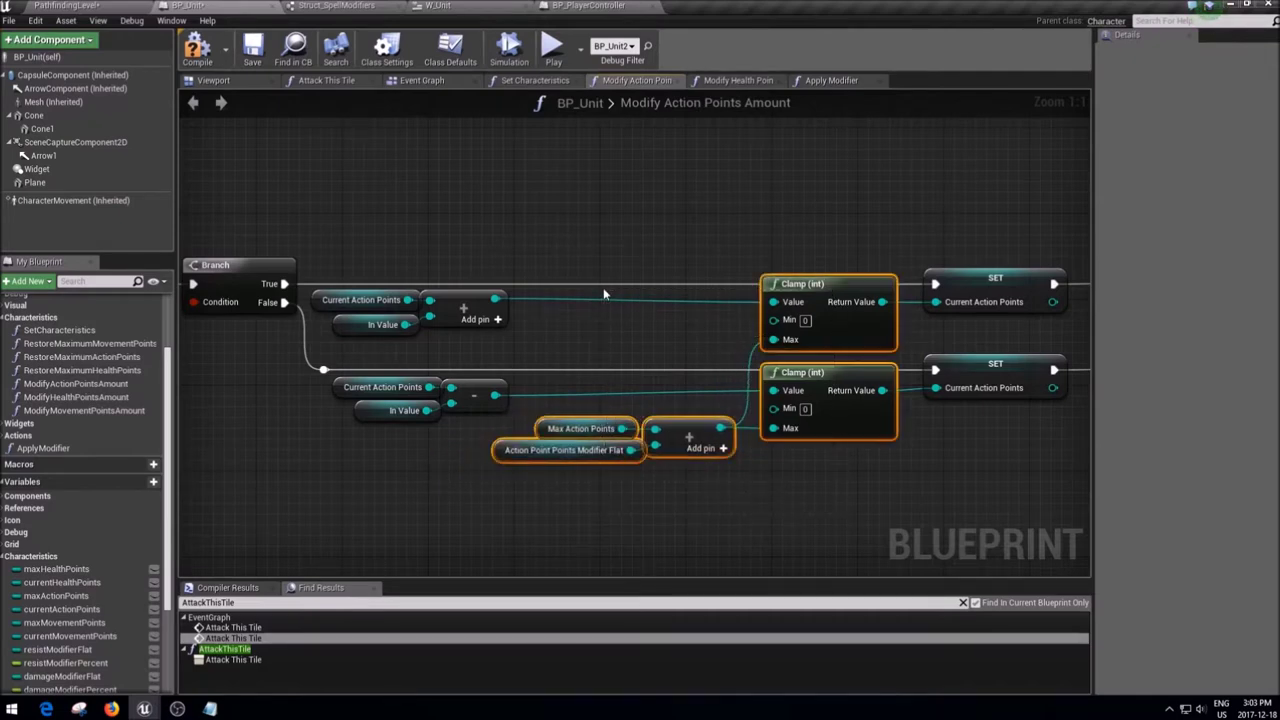
{"action": "left_click", "coordinate": [603, 273]}
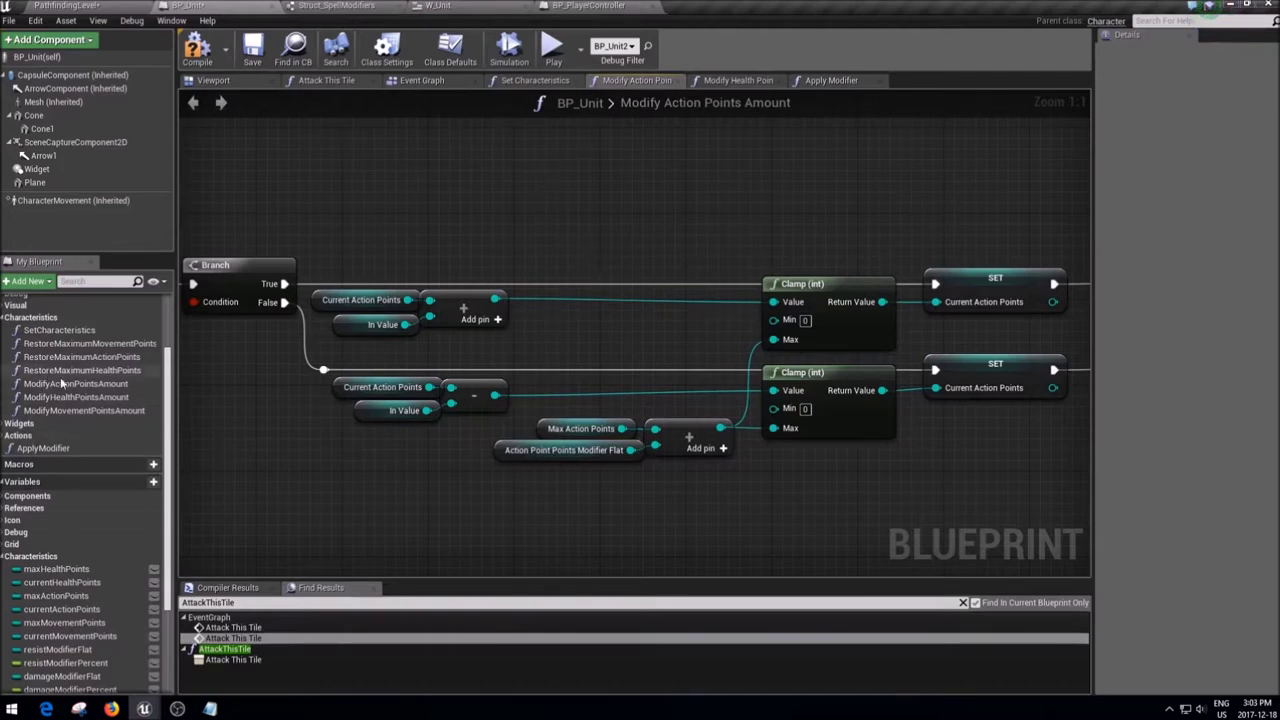
{"action": "double_click", "coordinate": [60, 411]}
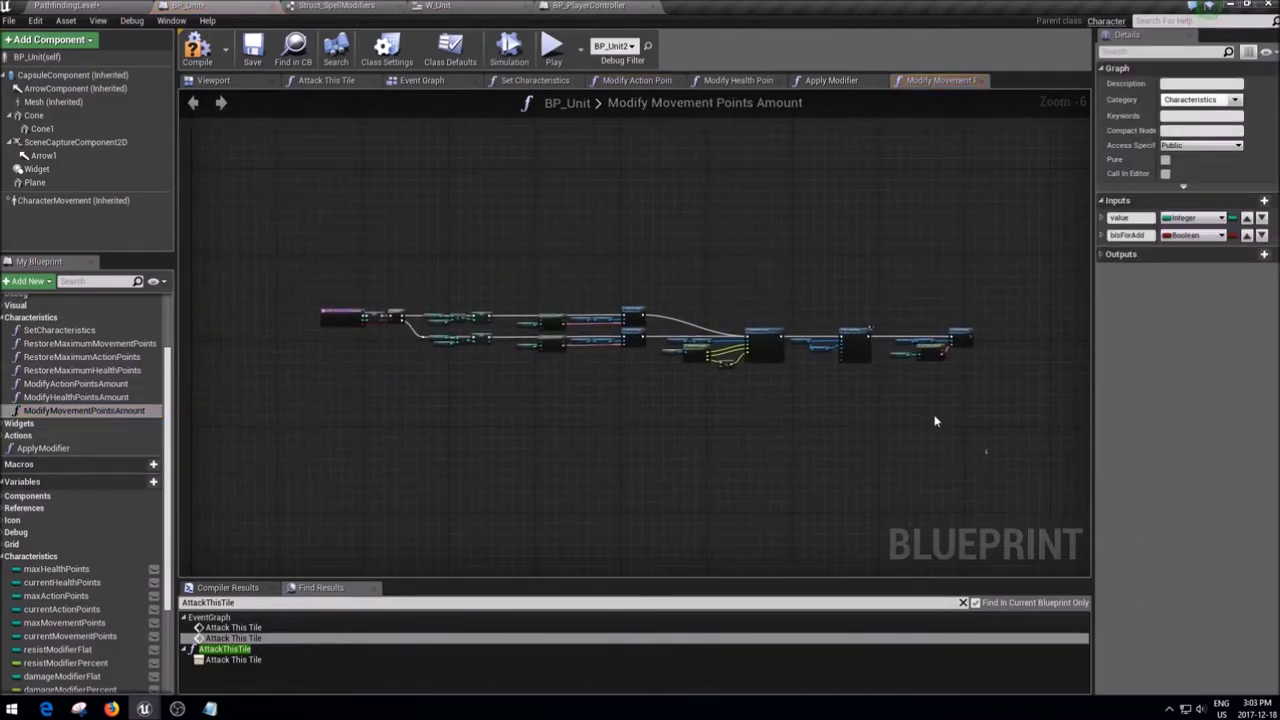
- Paste the copied Clamp nodes and feed their results into both SET Current Movement Points nodes
{"action": "left_click_drag", "start_coordinate": [986, 529], "coordinate": [486, 269]}
{"action": "scroll", "coordinate": [493, 367], "scroll_direction": "up", "scroll_amount": 6}
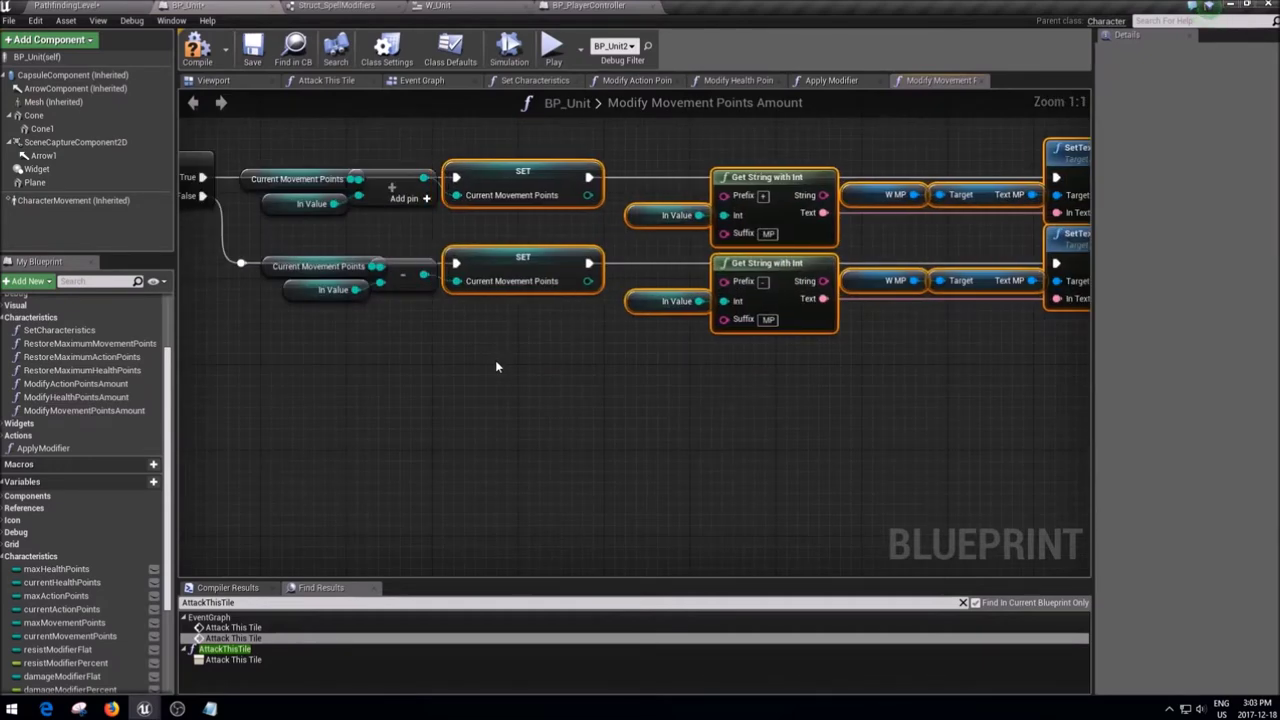
{"action": "scroll", "coordinate": [495, 367], "scroll_direction": "down", "scroll_amount": 1}
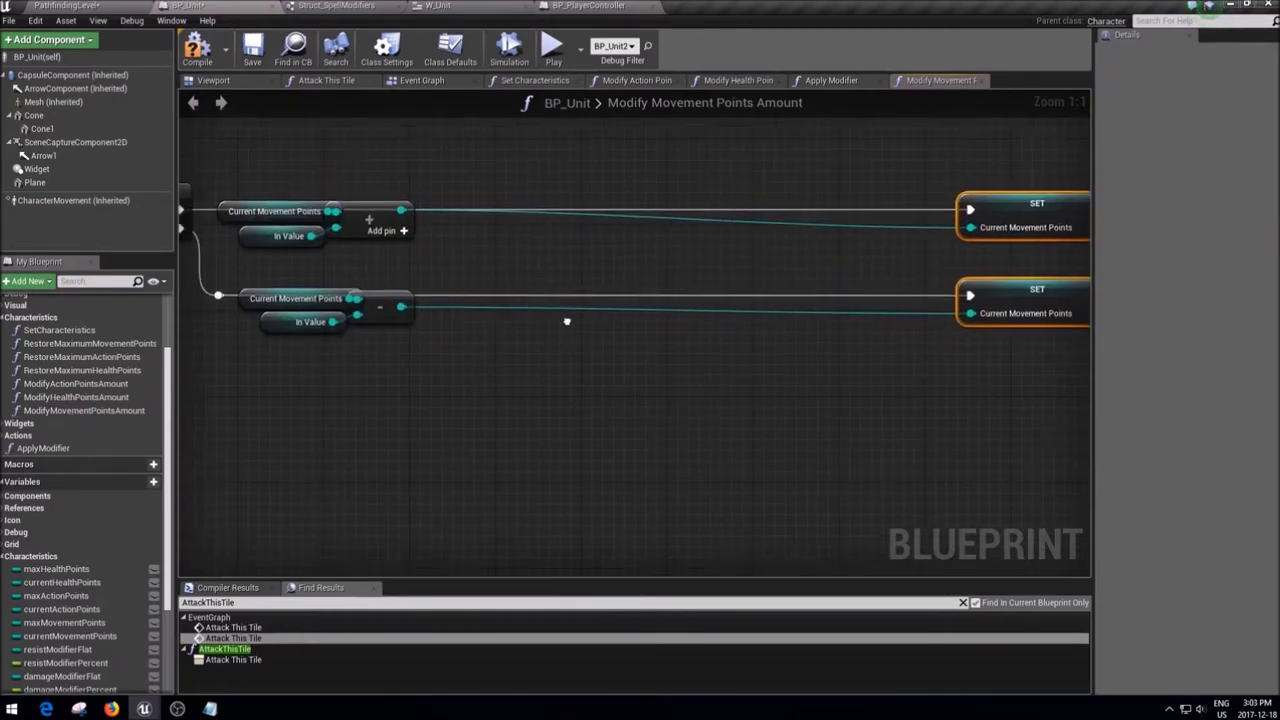
{"action": "key", "text": "ctrl+v"}
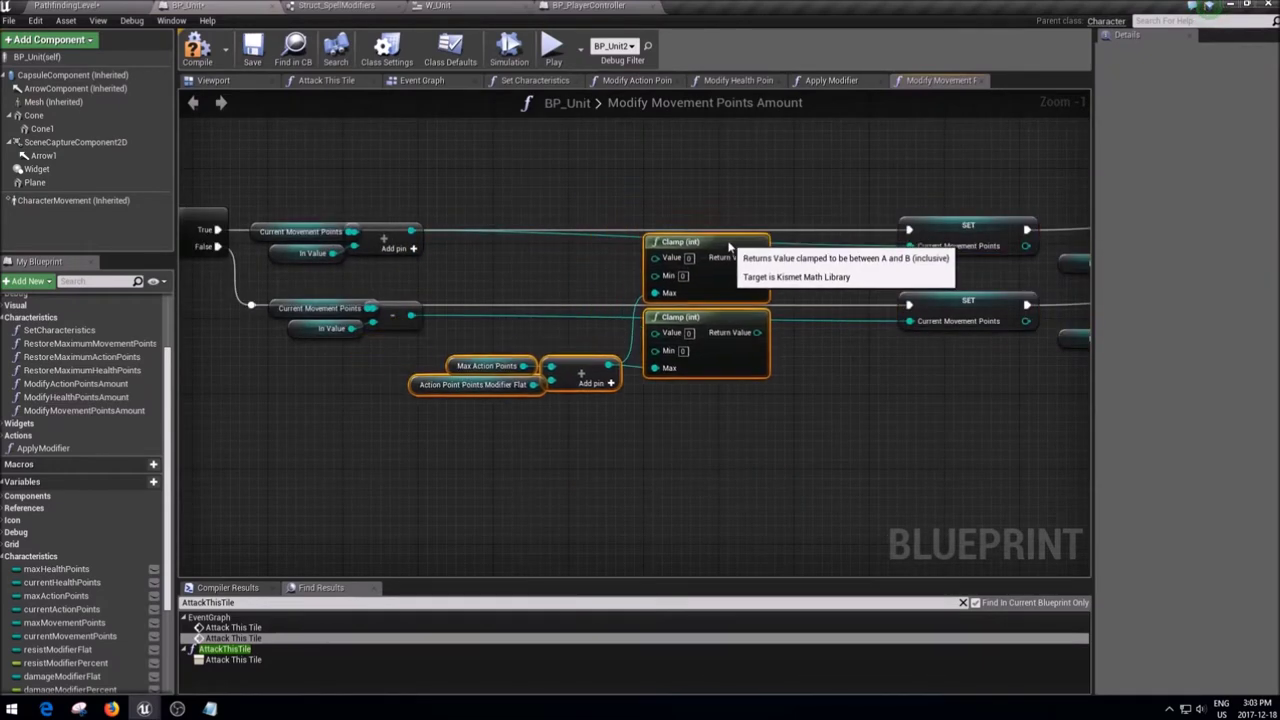
{"action": "left_click_drag", "start_coordinate": [762, 241], "coordinate": [909, 245]}
{"action": "left_click_drag", "start_coordinate": [909, 321], "coordinate": [755, 318]}
- Route the added and subtracted movement values into the clamps and delete the action point getters
{"action": "left_click_drag", "start_coordinate": [663, 314], "coordinate": [394, 316]}
{"action": "left_click_drag", "start_coordinate": [411, 231], "coordinate": [663, 239]}
{"action": "mouse_move", "coordinate": [620, 347]}
{"action": "left_mouse_down"}
{"action": "mouse_move", "coordinate": [663, 271]}
{"action": "mouse_move", "coordinate": [411, 315]}
{"action": "mouse_move", "coordinate": [362, 222]}
{"action": "left_mouse_up"}
{"action": "left_click_drag", "start_coordinate": [408, 314], "coordinate": [434, 314]}
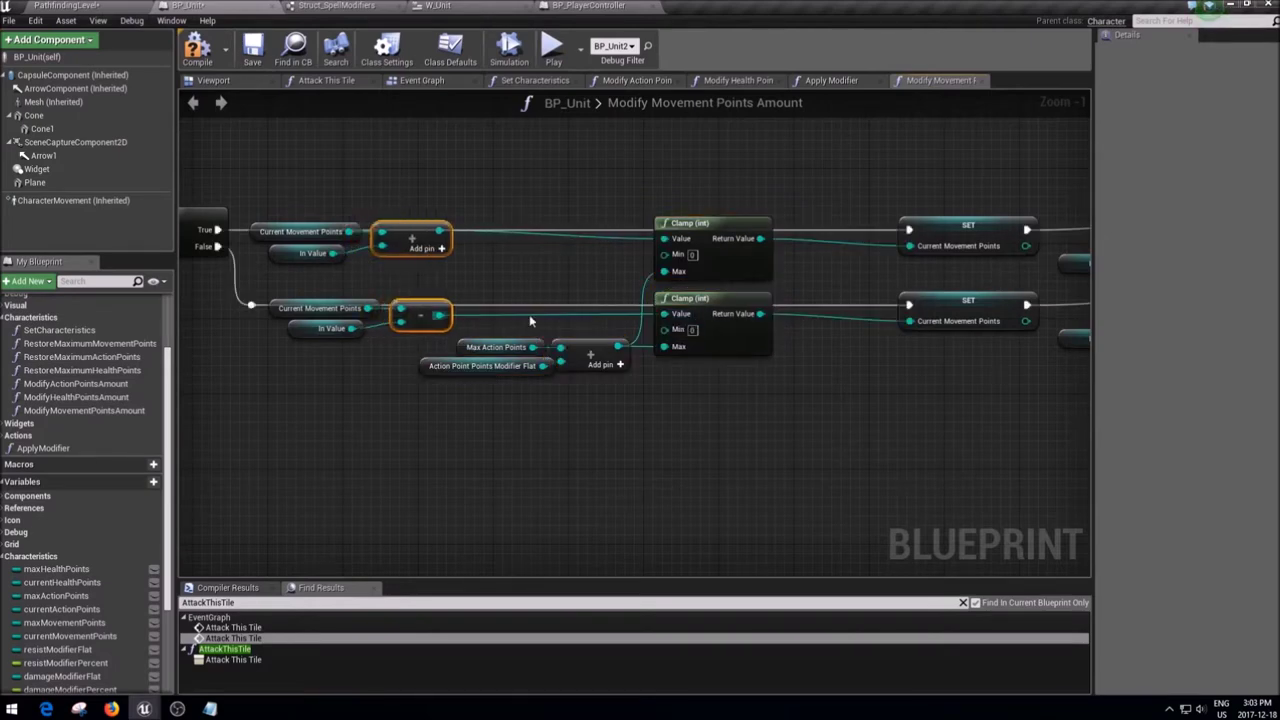
{"action": "mouse_move", "coordinate": [500, 366]}
{"action": "left_mouse_down"}
{"action": "mouse_move", "coordinate": [537, 329]}
{"action": "mouse_move", "coordinate": [505, 362]}
{"action": "left_mouse_up"}
{"action": "left_click", "coordinate": [495, 335], "text": "shift"}
{"action": "key", "text": "Delete"}
- Feed Movement Points Modifier Flat and Max Movement Points into the Add node, then compile and save BP_Unit
{"action": "left_click_drag", "start_coordinate": [570, 355], "coordinate": [516, 355]}
{"action": "type", "text": "mo"}
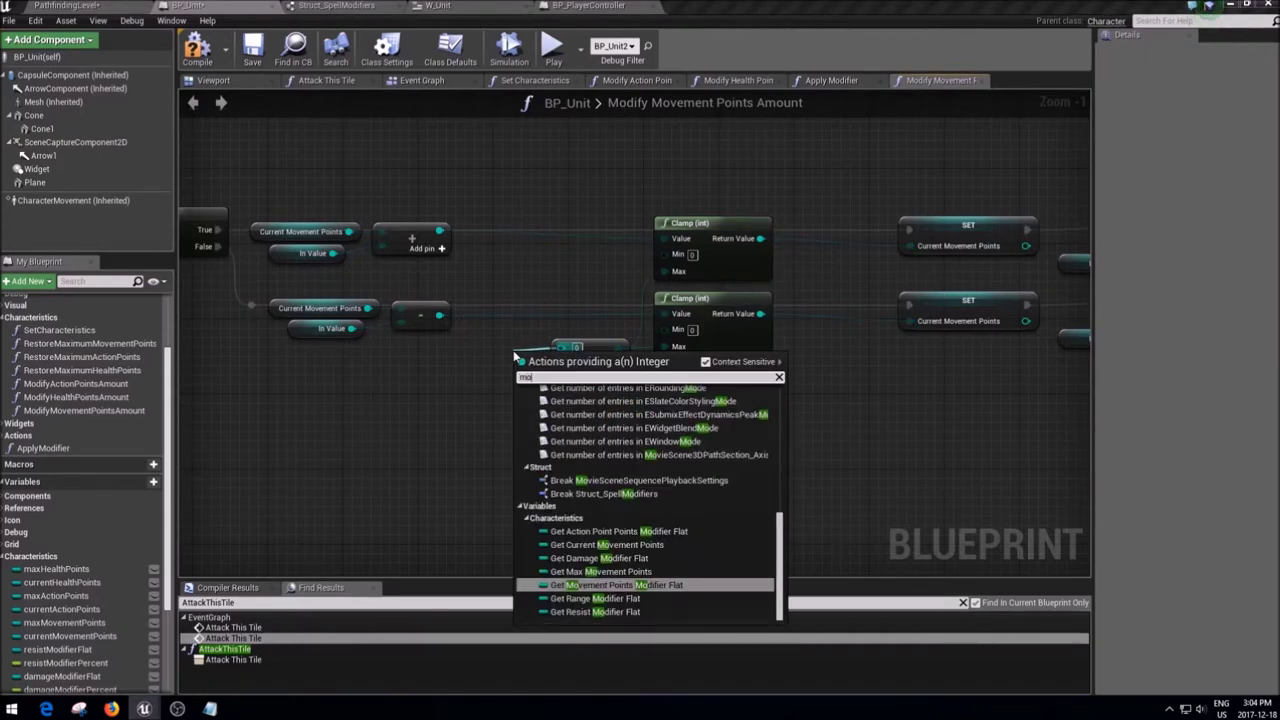
{"action": "key", "text": "Return"}
{"action": "mouse_move", "coordinate": [525, 362]}
{"action": "left_mouse_down"}
{"action": "mouse_move", "coordinate": [431, 387]}
{"action": "mouse_move", "coordinate": [432, 402]}
{"action": "left_mouse_up"}
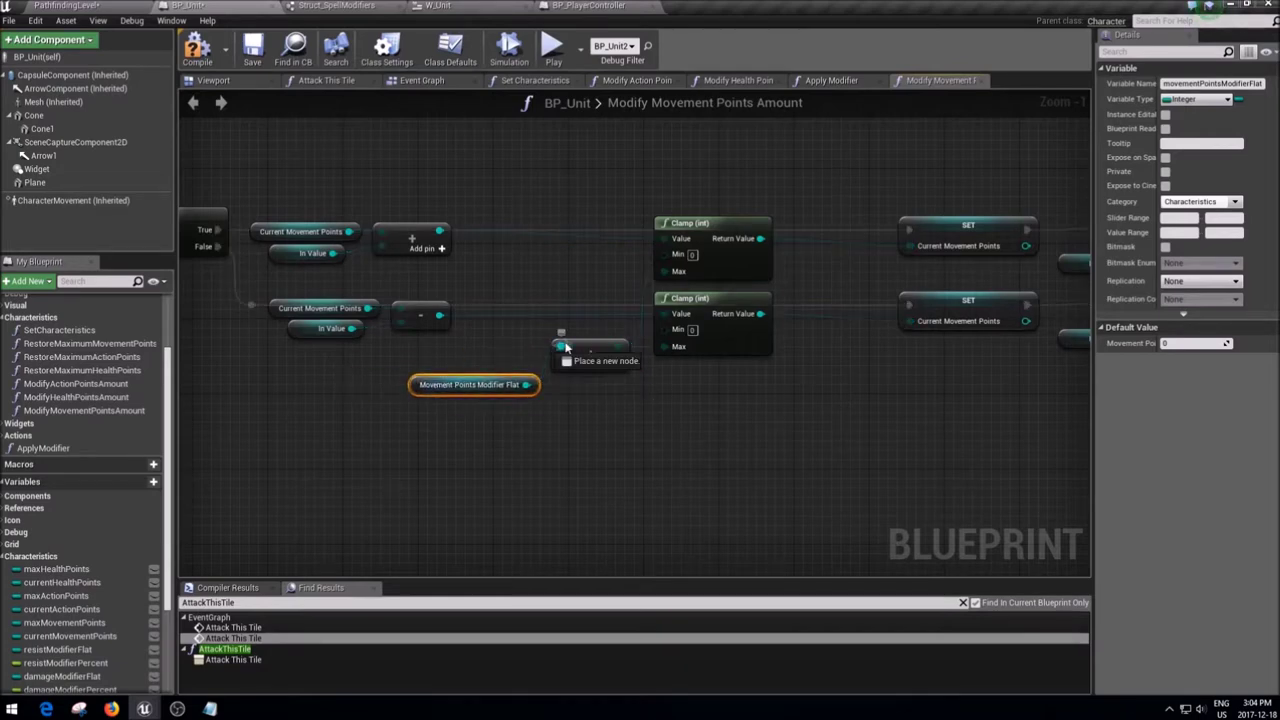
{"action": "left_click_drag", "start_coordinate": [563, 347], "coordinate": [514, 341]}
{"action": "type", "text": "mov"}
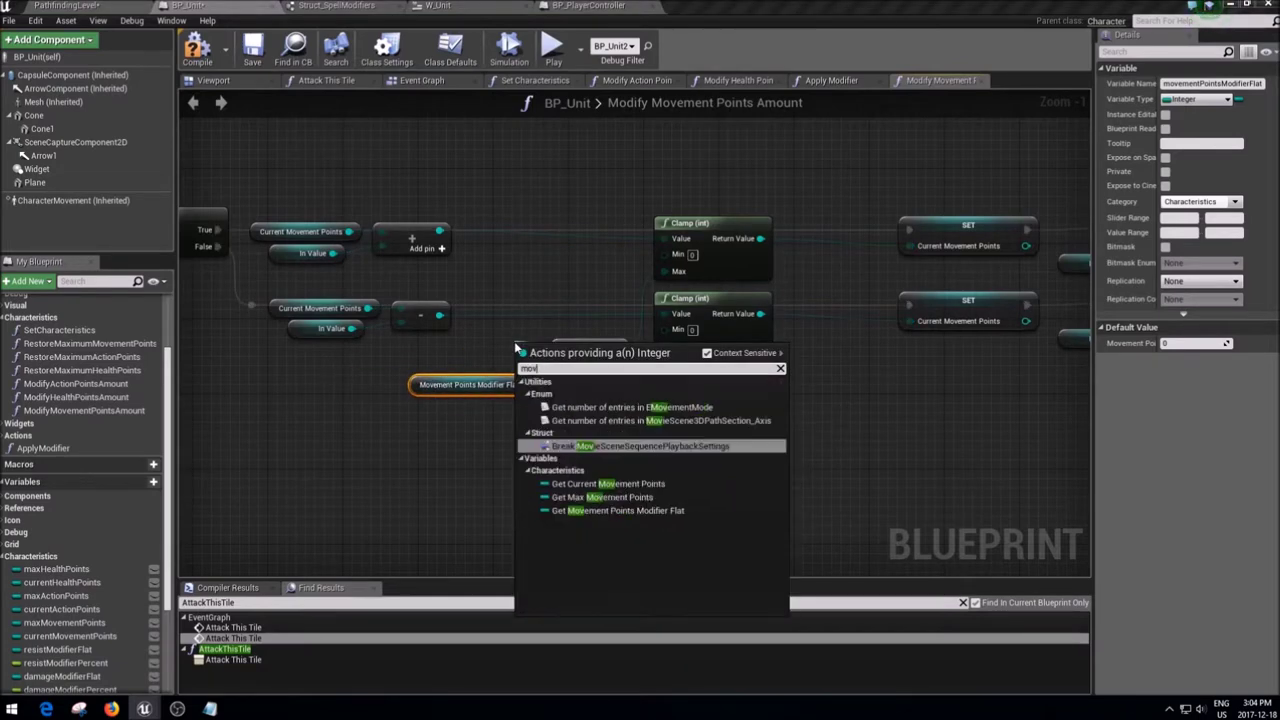
{"action": "type", "text": "ement"}
{"action": "key", "text": "Return"}
{"action": "mouse_move", "coordinate": [546, 341]}
{"action": "left_mouse_down"}
{"action": "mouse_move", "coordinate": [450, 341]}
{"action": "mouse_move", "coordinate": [561, 347]}
{"action": "left_mouse_up"}
{"action": "mouse_move", "coordinate": [470, 337]}
{"action": "left_mouse_down"}
{"action": "mouse_move", "coordinate": [470, 356]}
{"action": "mouse_move", "coordinate": [483, 347]}
{"action": "mouse_move", "coordinate": [473, 366]}
{"action": "left_mouse_up"}
{"action": "left_click", "coordinate": [577, 452]}
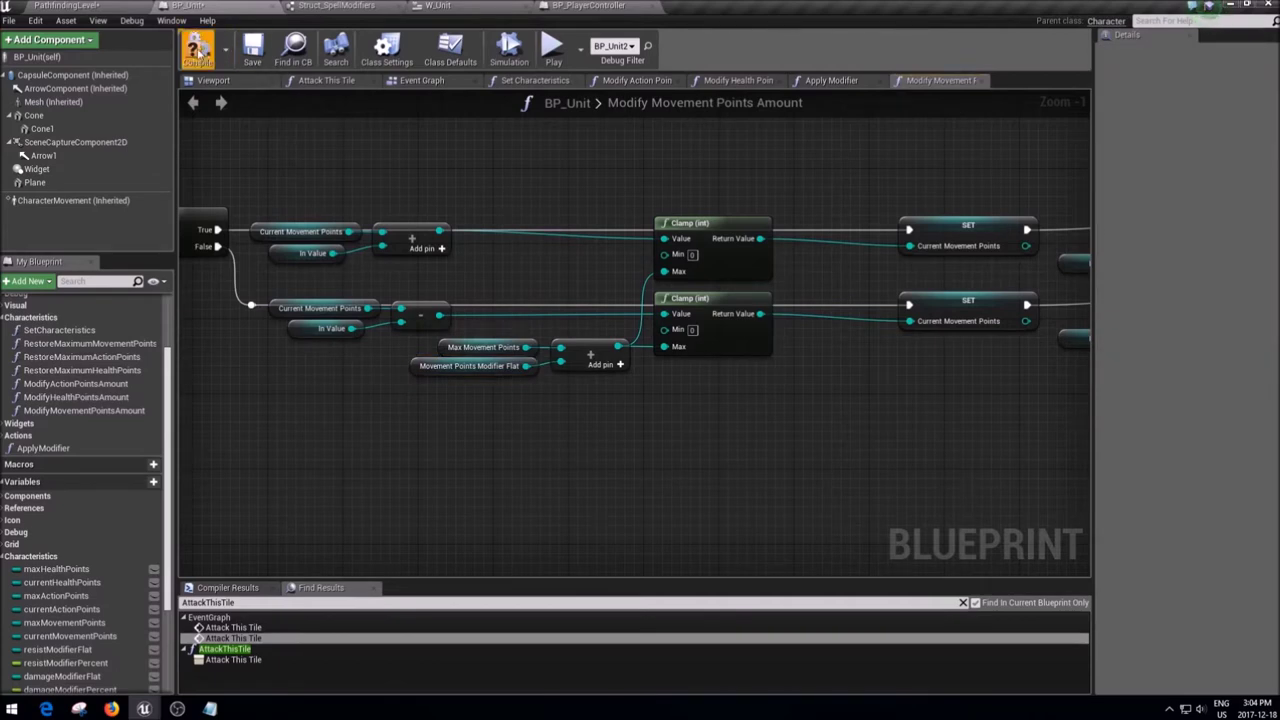
{"action": "left_click", "coordinate": [252, 47]}
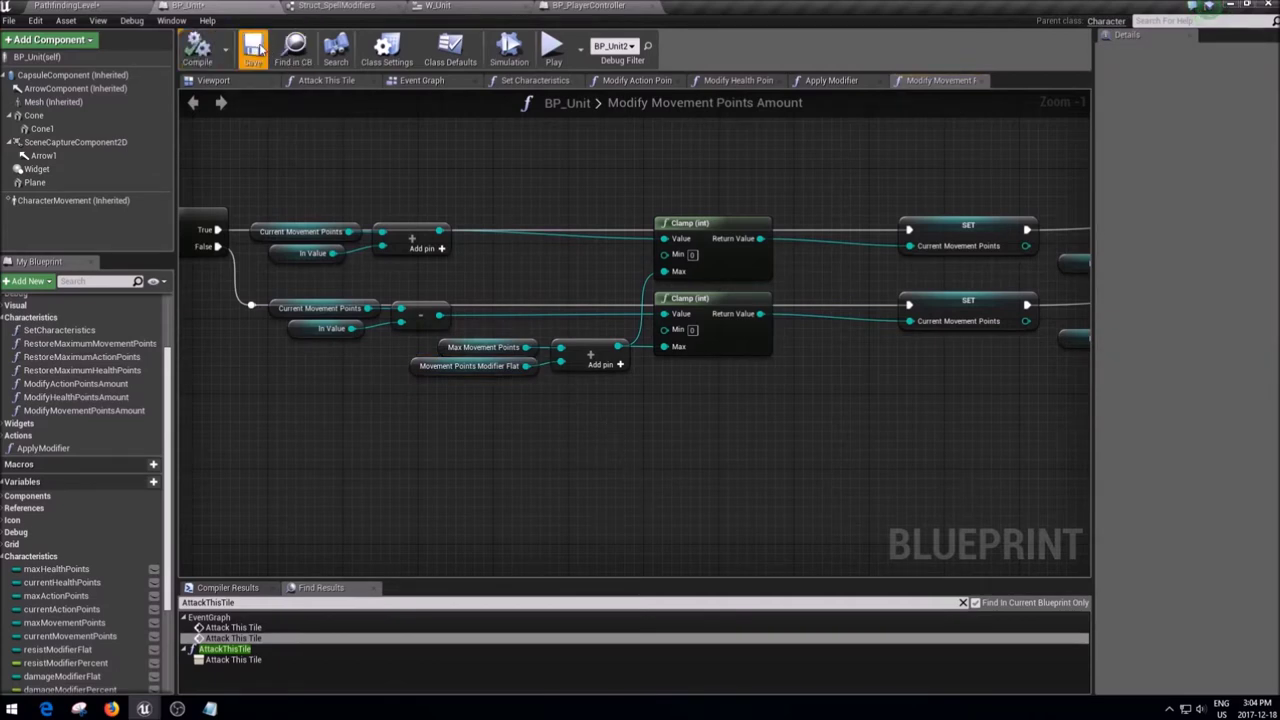
- Rearrange the addition and subtraction node groups in the movement function graph
{"action": "mouse_move", "coordinate": [375, 205]}
{"action": "left_mouse_down"}
{"action": "mouse_move", "coordinate": [290, 265]}
{"action": "mouse_move", "coordinate": [370, 300]}
{"action": "left_mouse_up"}
{"action": "left_click_drag", "start_coordinate": [476, 297], "coordinate": [265, 342]}
{"action": "left_click_drag", "start_coordinate": [320, 308], "coordinate": [320, 317]}
{"action": "left_click", "coordinate": [362, 377]}
{"action": "left_click_drag", "start_coordinate": [382, 360], "coordinate": [315, 342]}
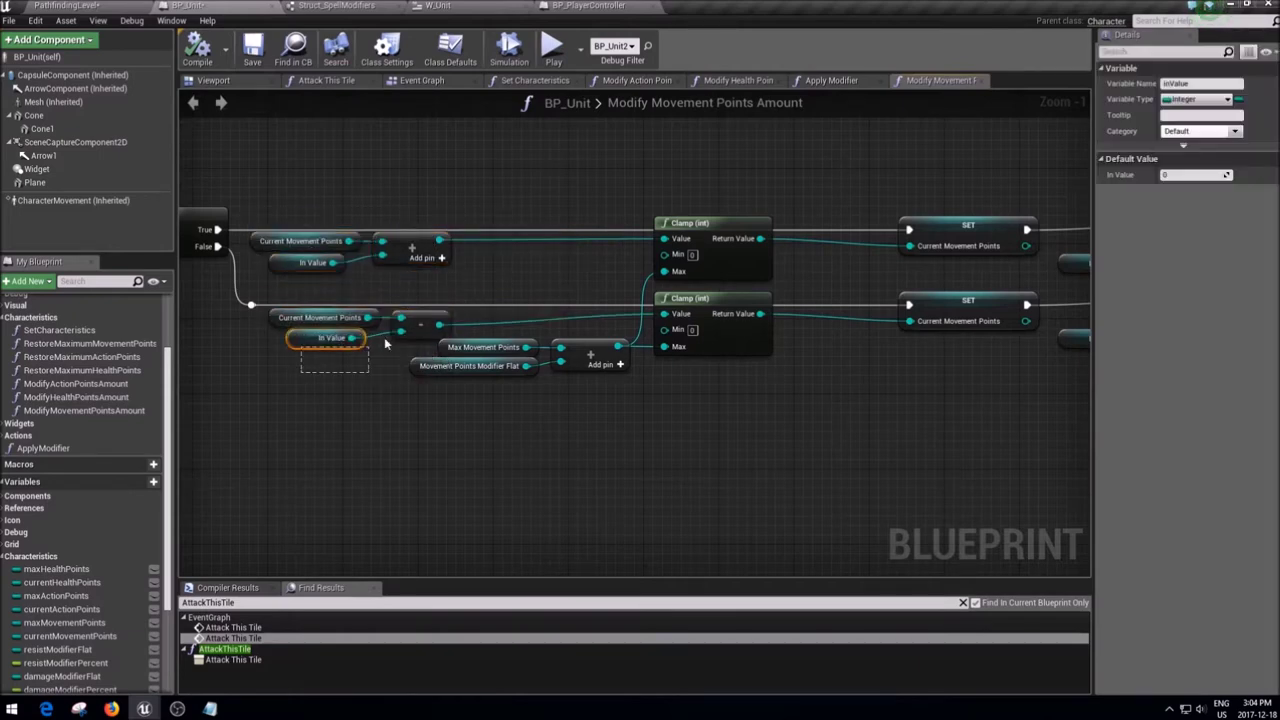
{"action": "left_click_drag", "start_coordinate": [265, 305], "coordinate": [390, 348]}
{"action": "left_click_drag", "start_coordinate": [320, 317], "coordinate": [320, 307]}
{"action": "left_click", "coordinate": [435, 302]}
{"action": "right_click_drag", "start_coordinate": [548, 277], "coordinate": [580, 339]}
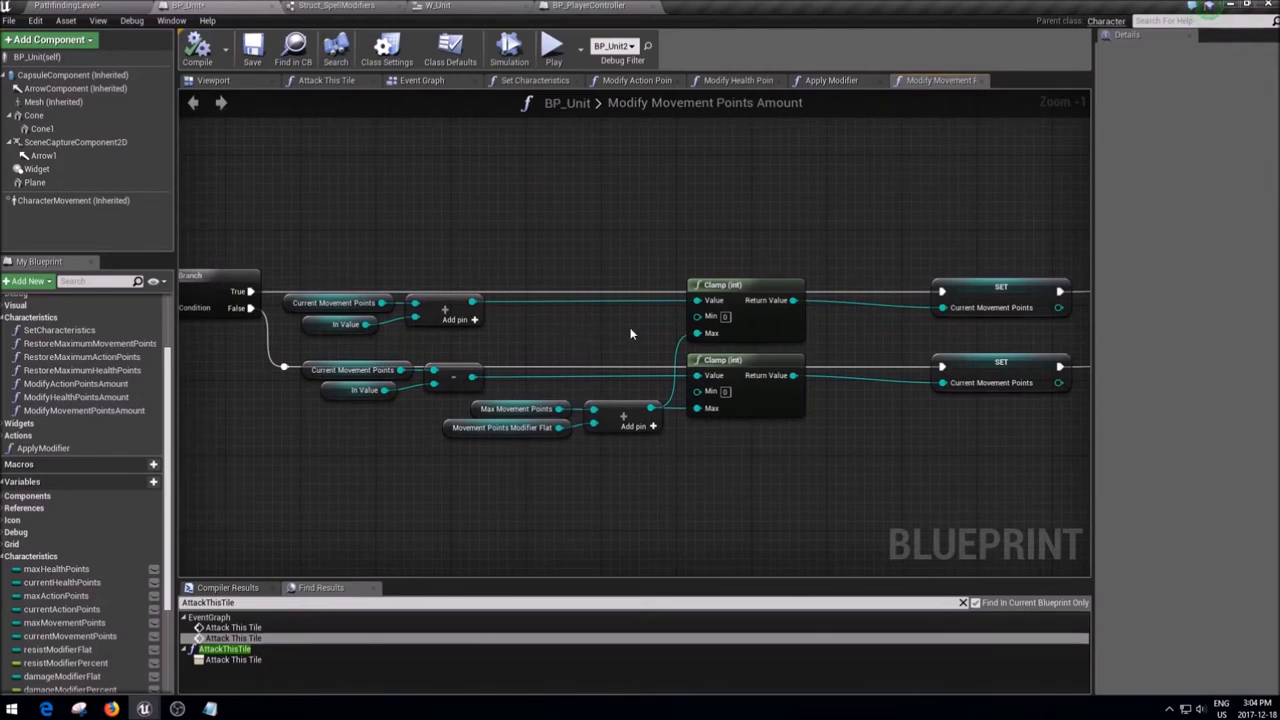
{"action": "mouse_move", "coordinate": [818, 493]}
{"action": "left_mouse_down"}
{"action": "mouse_move", "coordinate": [320, 270]}
{"action": "mouse_move", "coordinate": [340, 313]}
{"action": "left_mouse_up"}
{"action": "left_click", "coordinate": [683, 436]}
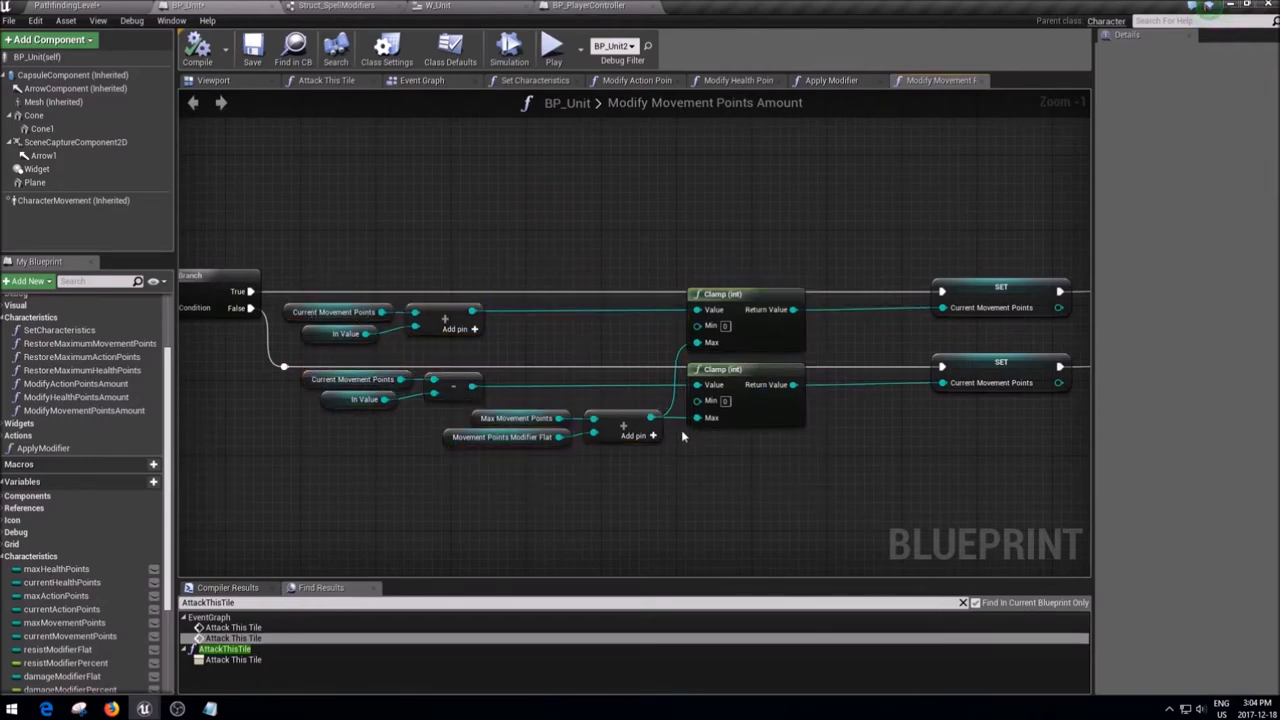
{"action": "left_click_drag", "start_coordinate": [634, 484], "coordinate": [535, 400]}
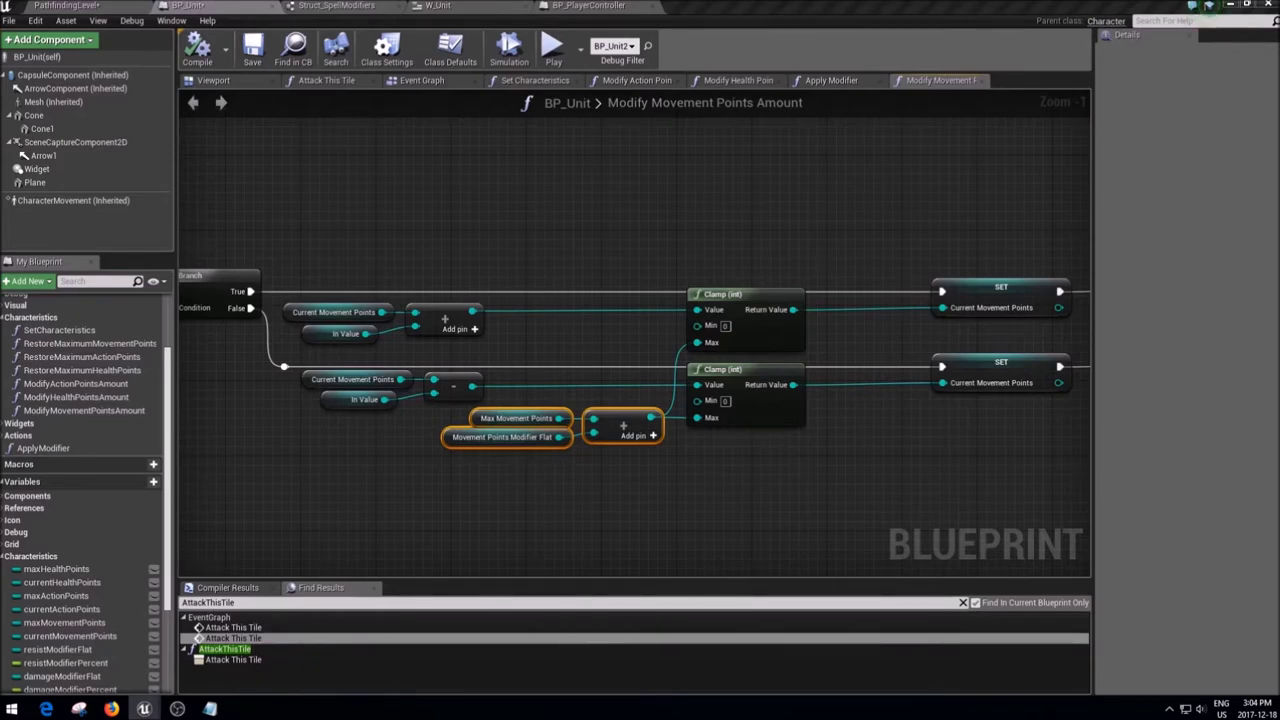
{"action": "left_click", "coordinate": [578, 246]}
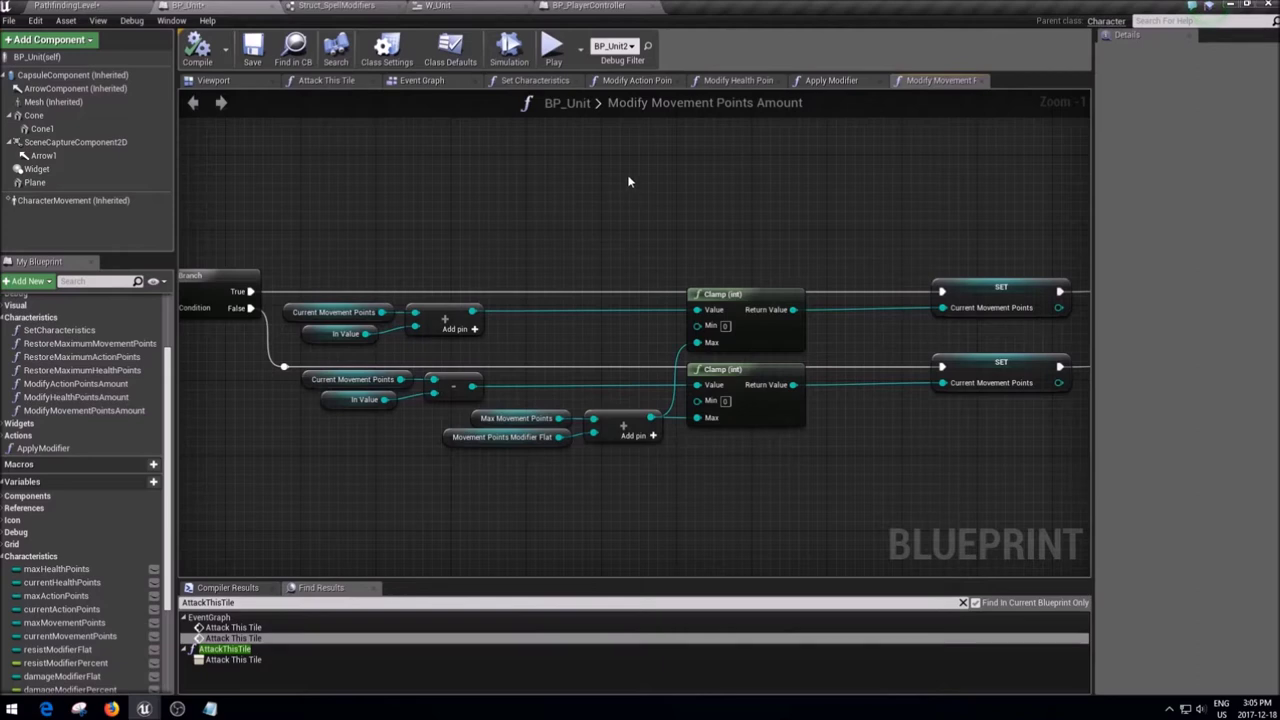
- In Apply Modifier, add a Sequence node after the loop's Completed output
{"action": "left_click", "coordinate": [826, 82]}
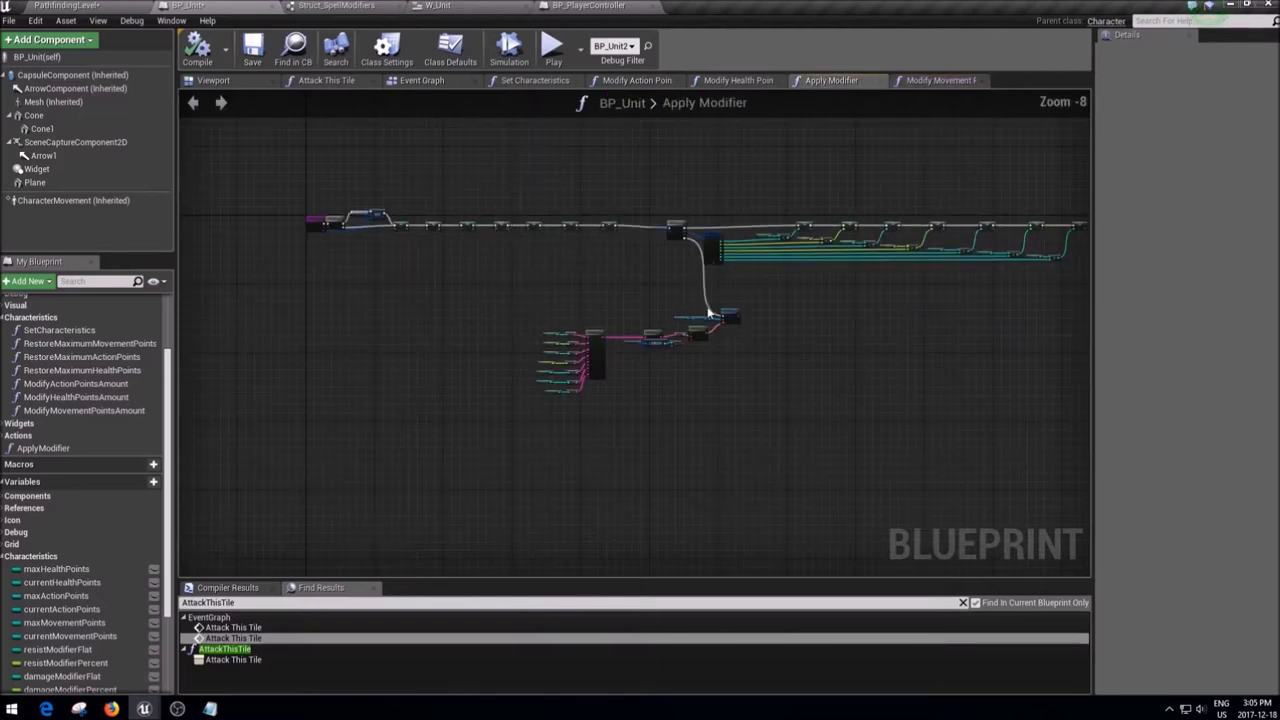
{"action": "scroll", "coordinate": [800, 320], "scroll_direction": "up", "scroll_amount": 1}
{"action": "left_click_drag", "start_coordinate": [758, 435], "coordinate": [260, 261]}
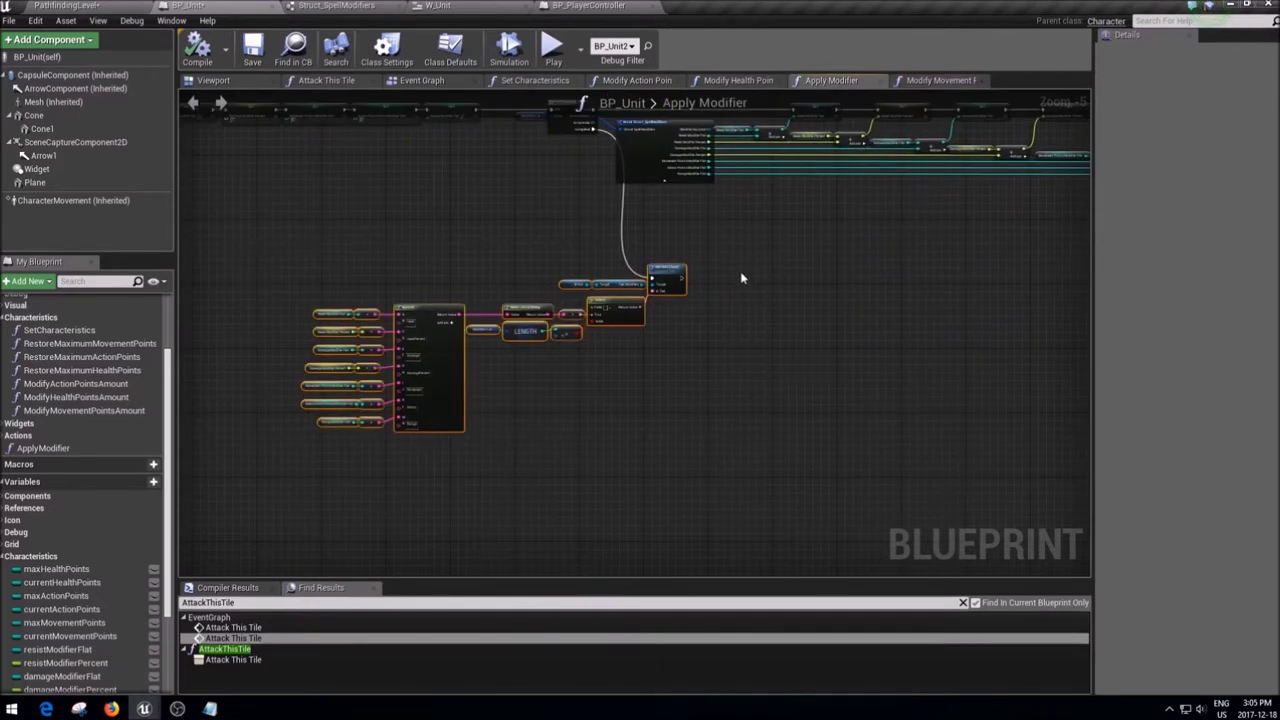
{"action": "left_click_drag", "start_coordinate": [659, 266], "coordinate": [683, 385]}
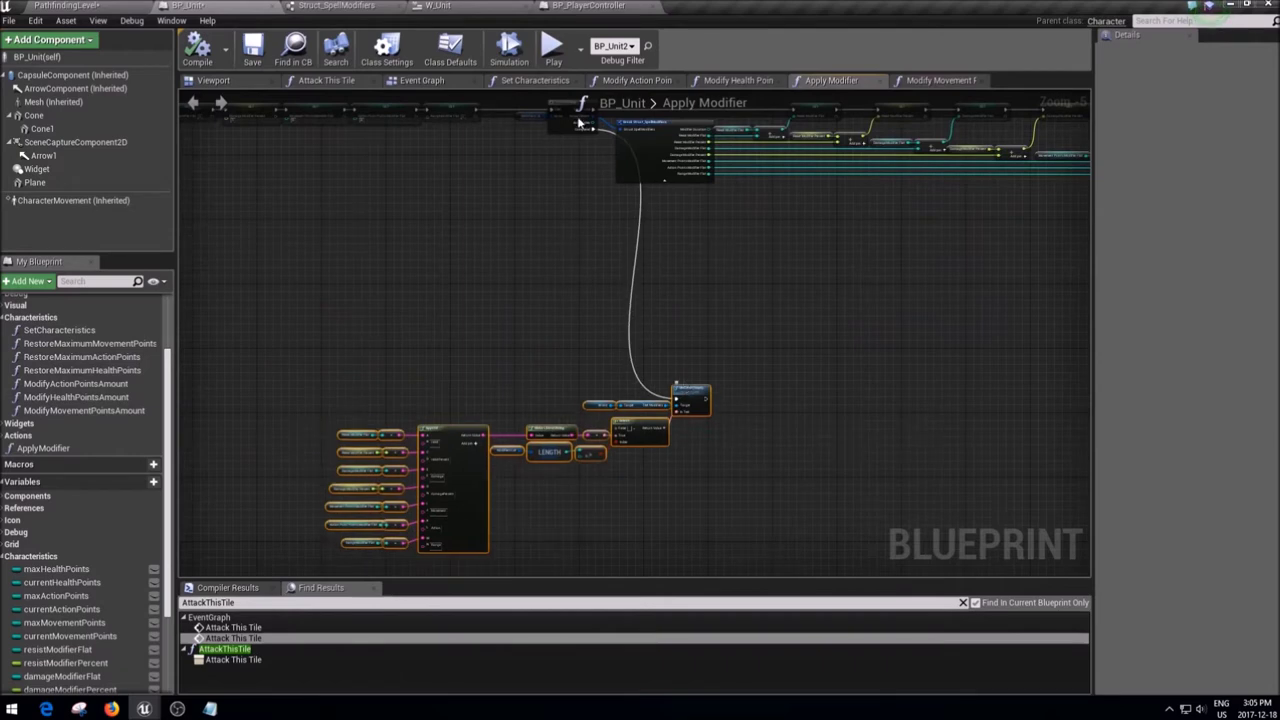
{"action": "left_click_drag", "start_coordinate": [592, 132], "coordinate": [640, 290]}
{"action": "type", "text": "sequenc"}
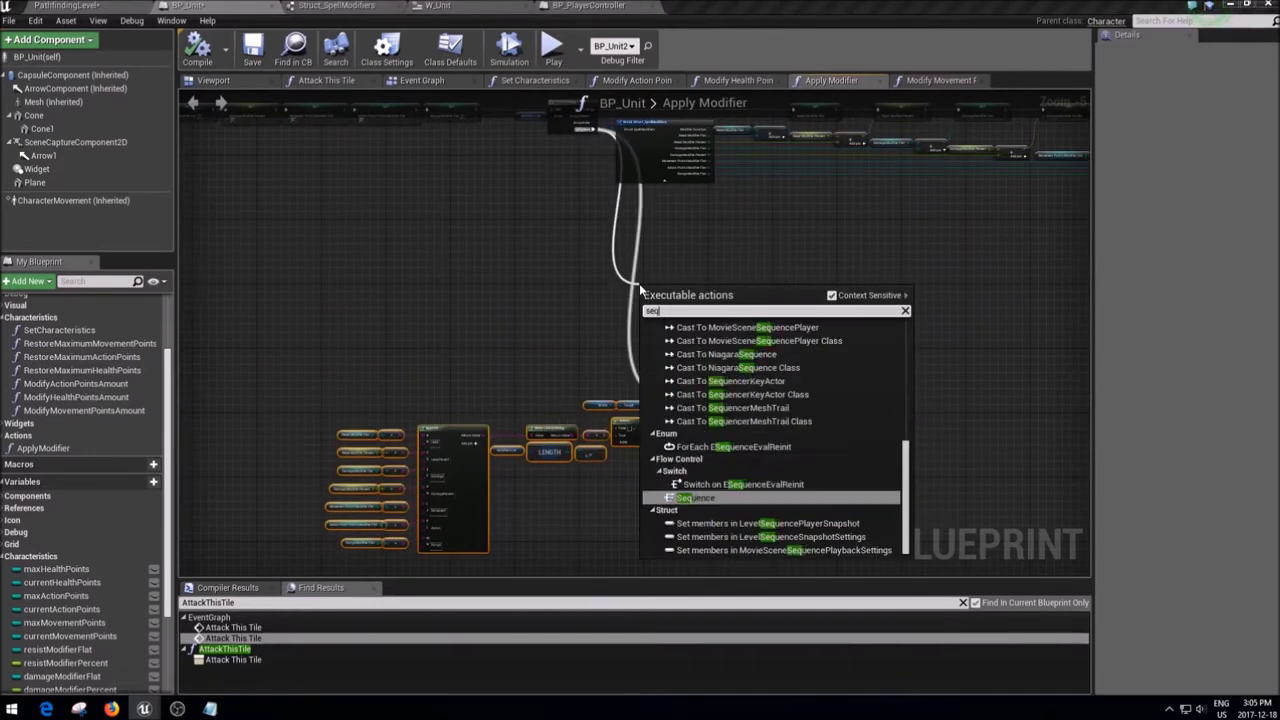
{"action": "key", "text": "Return"}
{"action": "scroll", "coordinate": [616, 307], "scroll_direction": "up", "scroll_amount": 2}
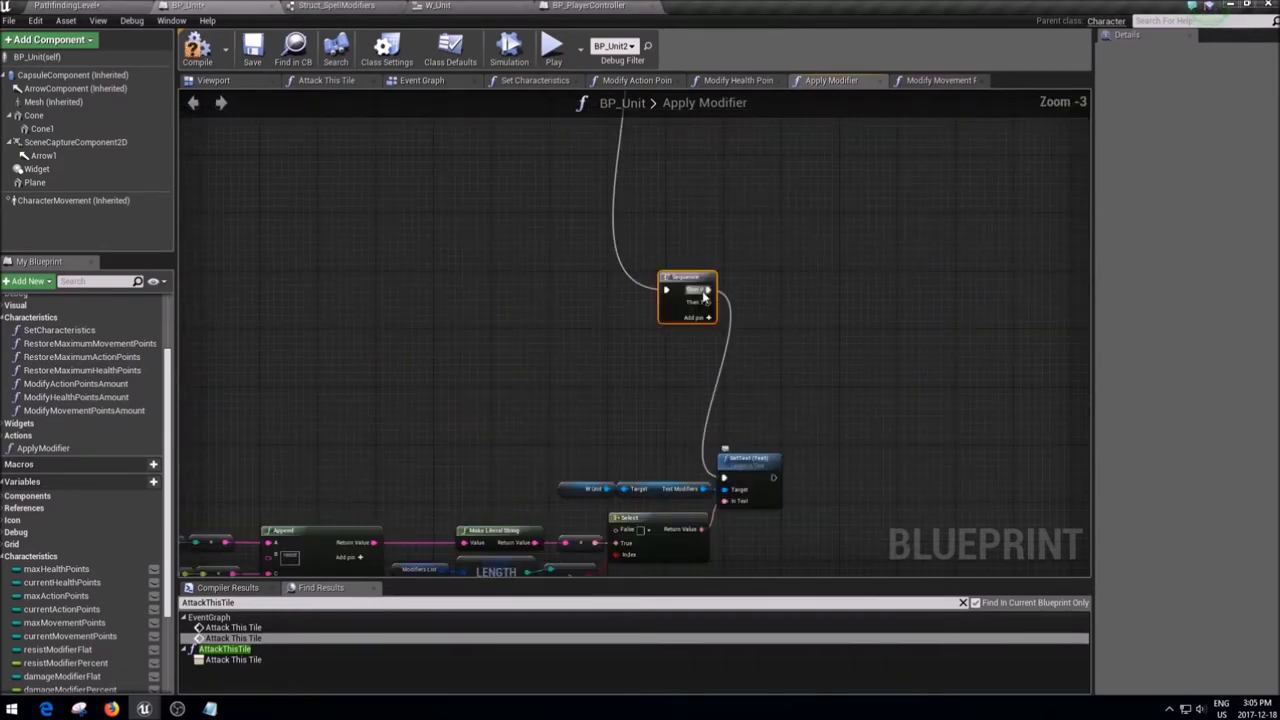
- Wire Sequence Then 2 to SetText and add Branch nodes after Then 0 and Then 1
{"action": "left_click_drag", "start_coordinate": [707, 315], "coordinate": [724, 477]}
{"action": "right_click_drag", "start_coordinate": [798, 311], "coordinate": [632, 288]}
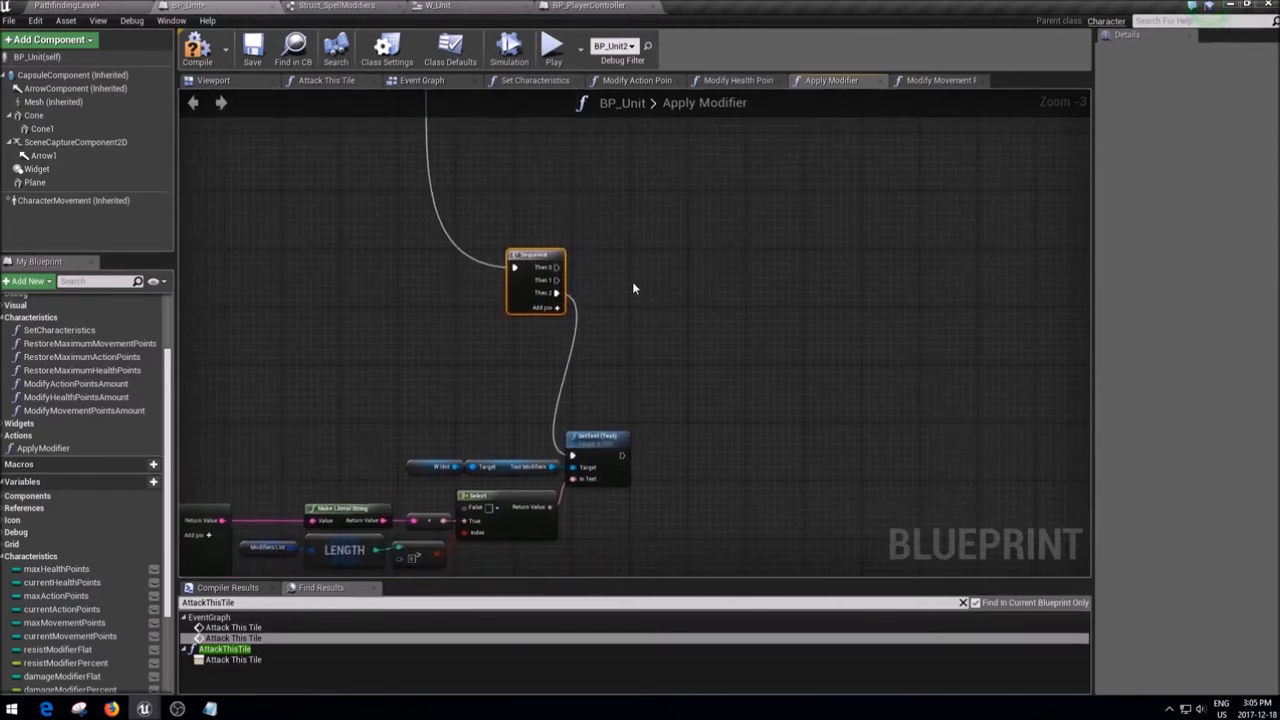
{"action": "left_click_drag", "start_coordinate": [525, 253], "coordinate": [440, 253]}
{"action": "left_click", "coordinate": [557, 278]}
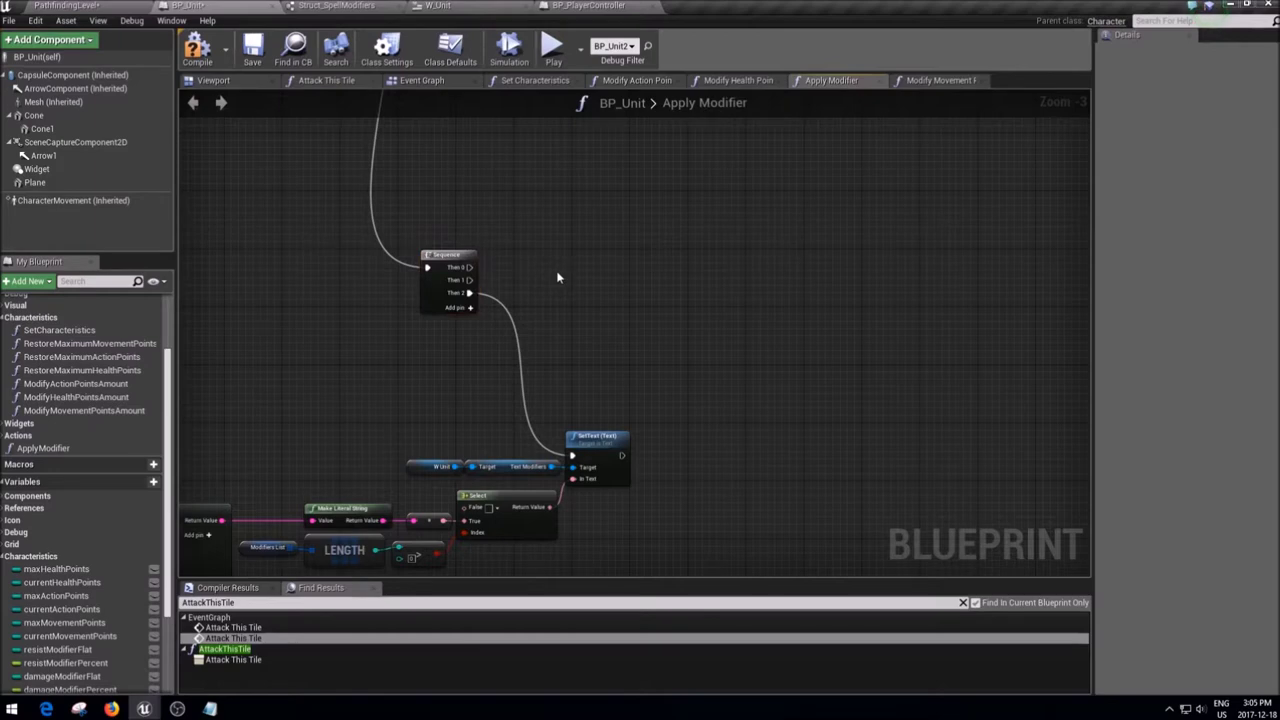
{"action": "right_click_drag", "start_coordinate": [558, 278], "coordinate": [505, 306]}
{"action": "left_click_drag", "start_coordinate": [425, 295], "coordinate": [653, 268]}
{"action": "key", "text": "Return"}
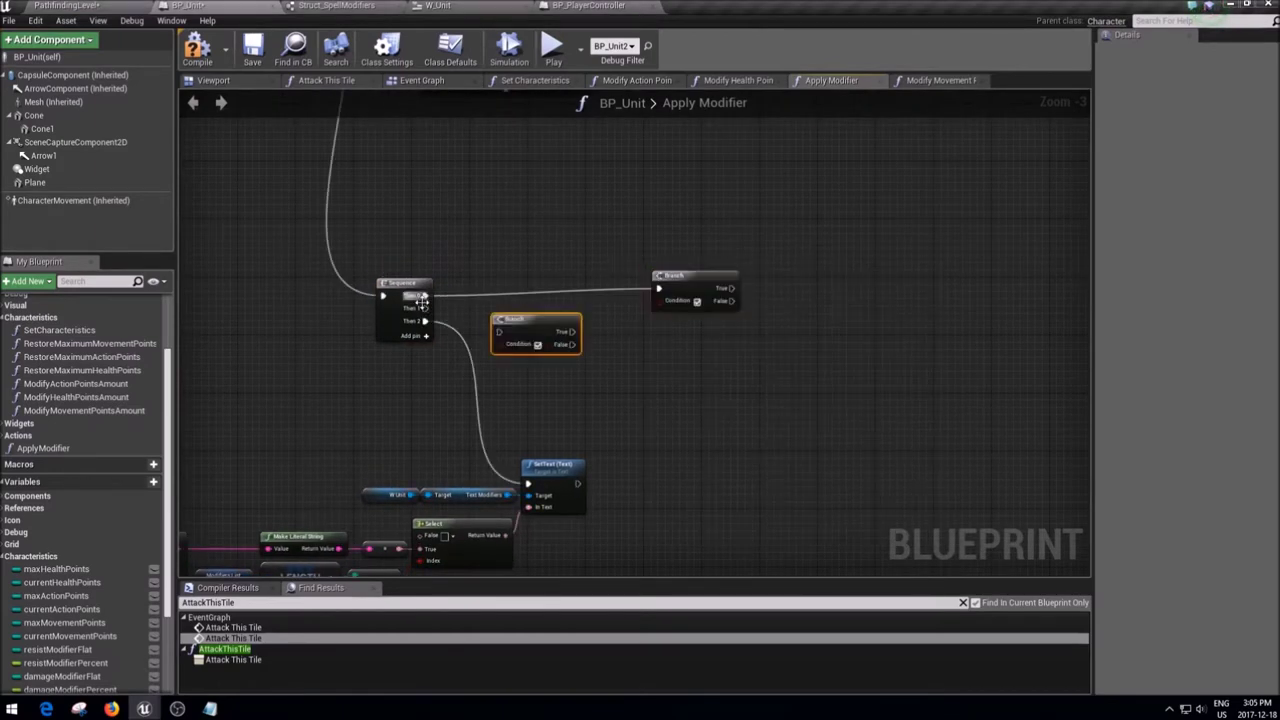
{"action": "mouse_move", "coordinate": [615, 340]}
{"action": "left_mouse_down"}
{"action": "mouse_move", "coordinate": [512, 331]}
{"action": "mouse_move", "coordinate": [676, 395]}
{"action": "left_mouse_up"}
{"action": "left_click", "coordinate": [411, 314]}
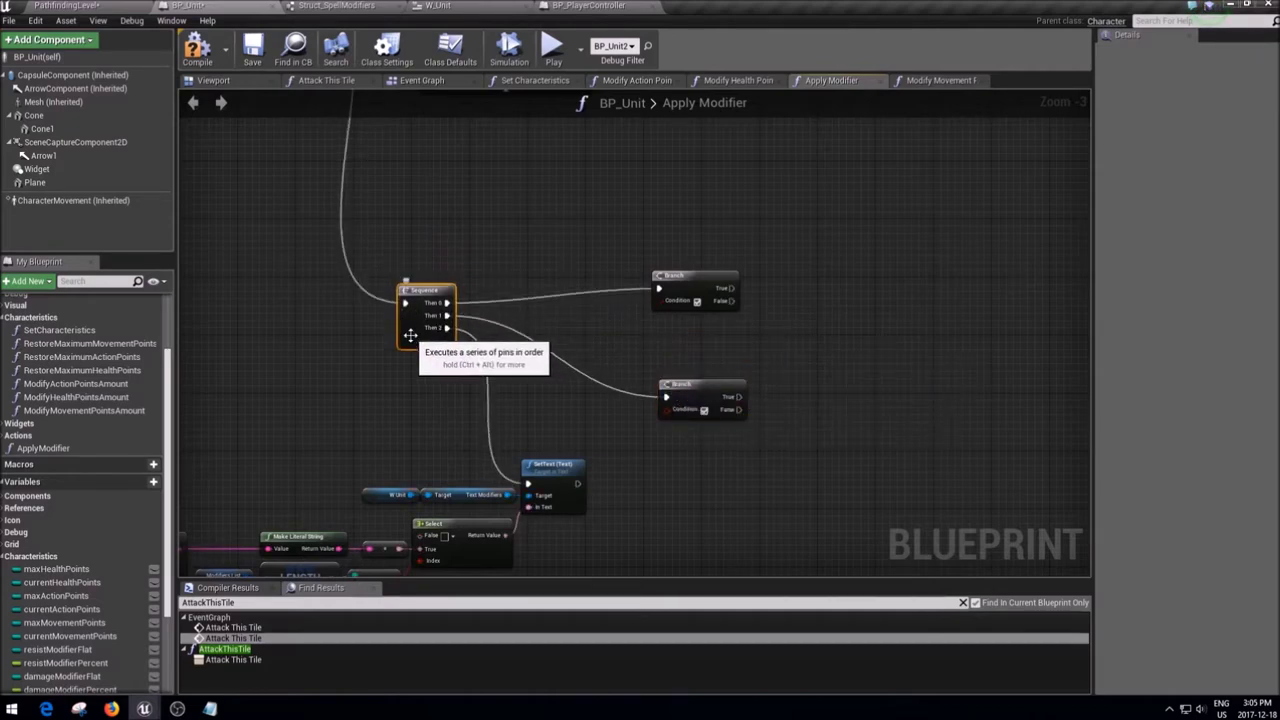
- Move both Branch nodes right and the text-building nodes down to clear space
{"action": "right_click_drag", "start_coordinate": [412, 330], "coordinate": [395, 284]}
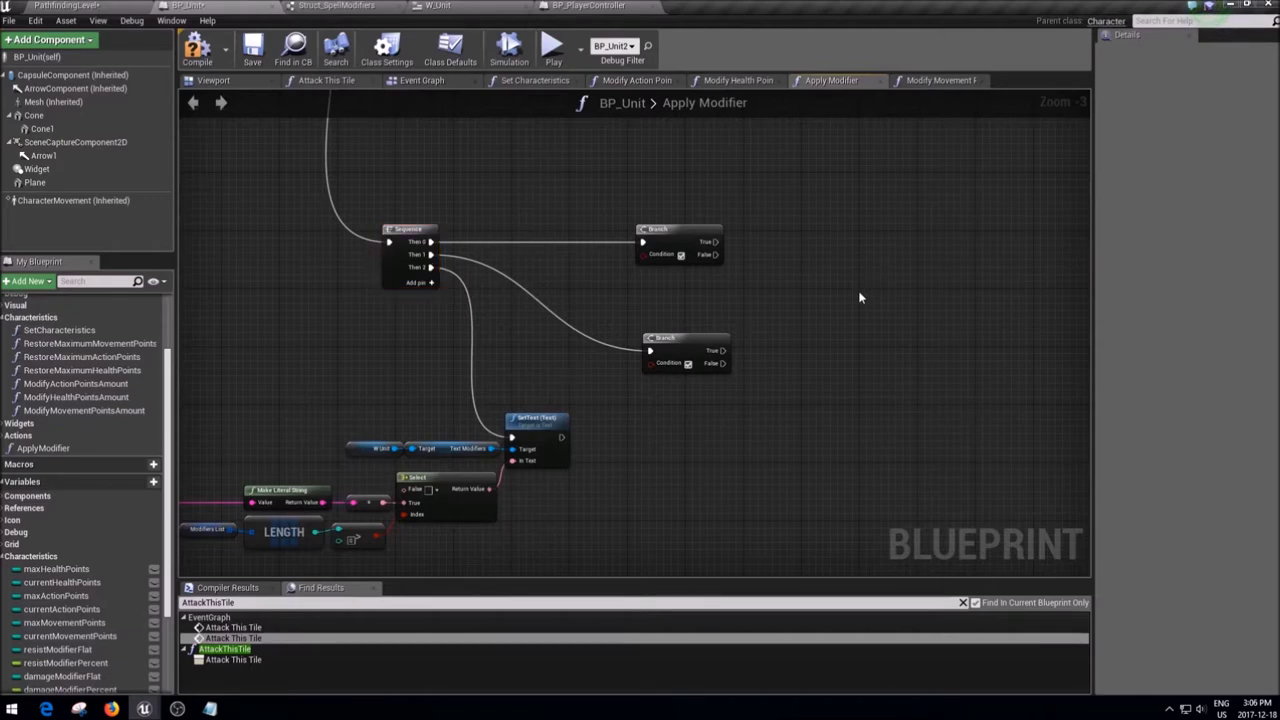
{"action": "right_click_drag", "start_coordinate": [860, 297], "coordinate": [798, 335]}
{"action": "left_click", "coordinate": [628, 378]}
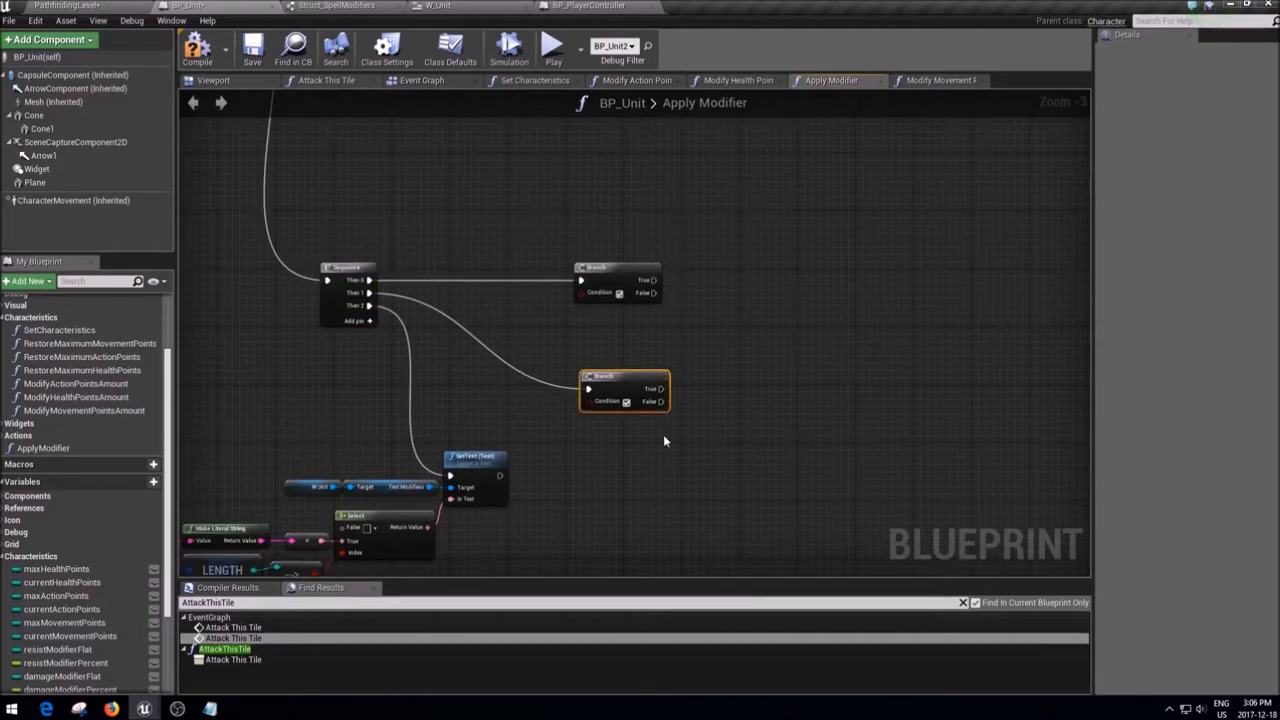
{"action": "left_click_drag", "start_coordinate": [710, 478], "coordinate": [543, 217]}
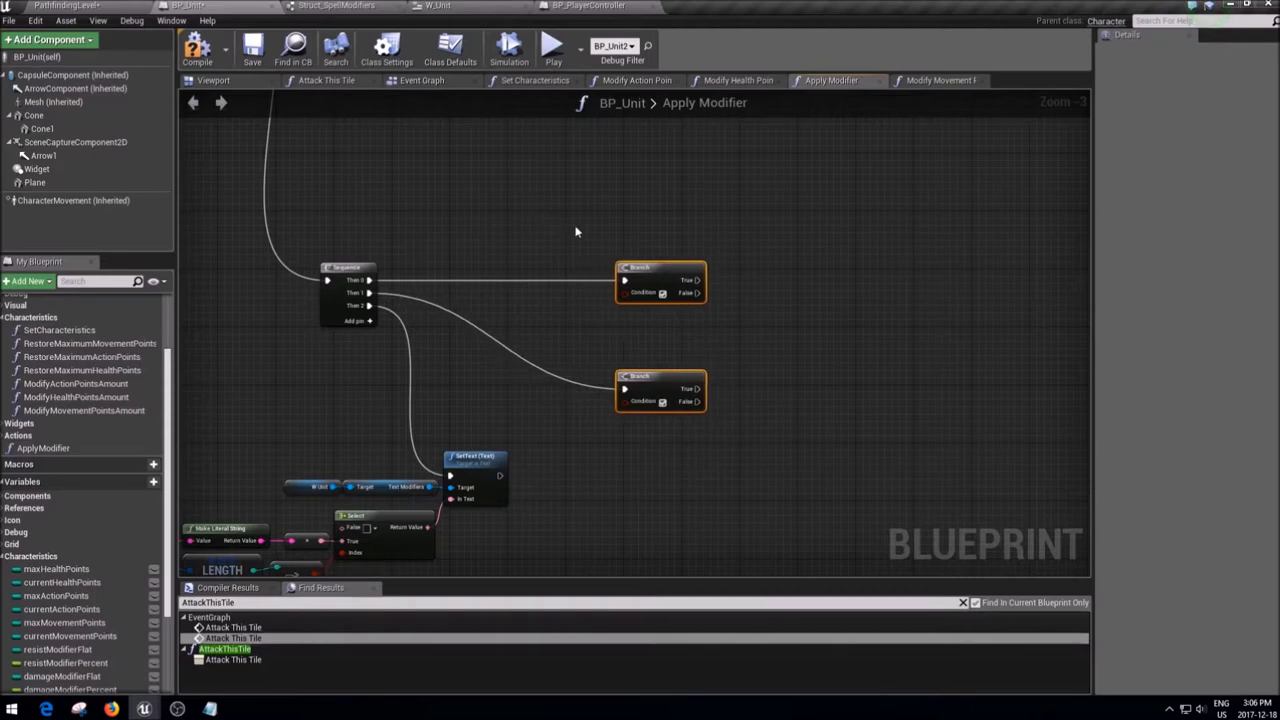
{"action": "left_click_drag", "start_coordinate": [605, 268], "coordinate": [710, 268]}
{"action": "scroll", "coordinate": [527, 453], "scroll_direction": "down", "scroll_amount": 2}
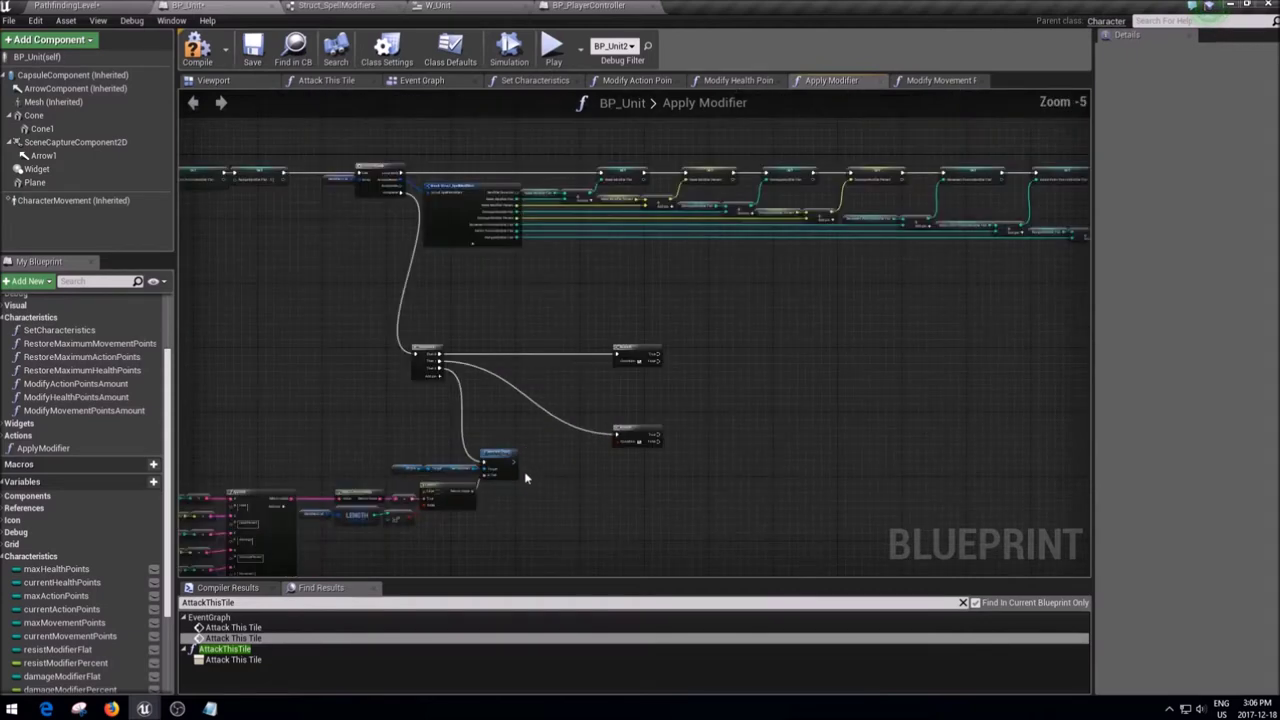
{"action": "right_click_drag", "start_coordinate": [551, 468], "coordinate": [736, 268]}
{"action": "left_click_drag", "start_coordinate": [705, 465], "coordinate": [248, 264]}
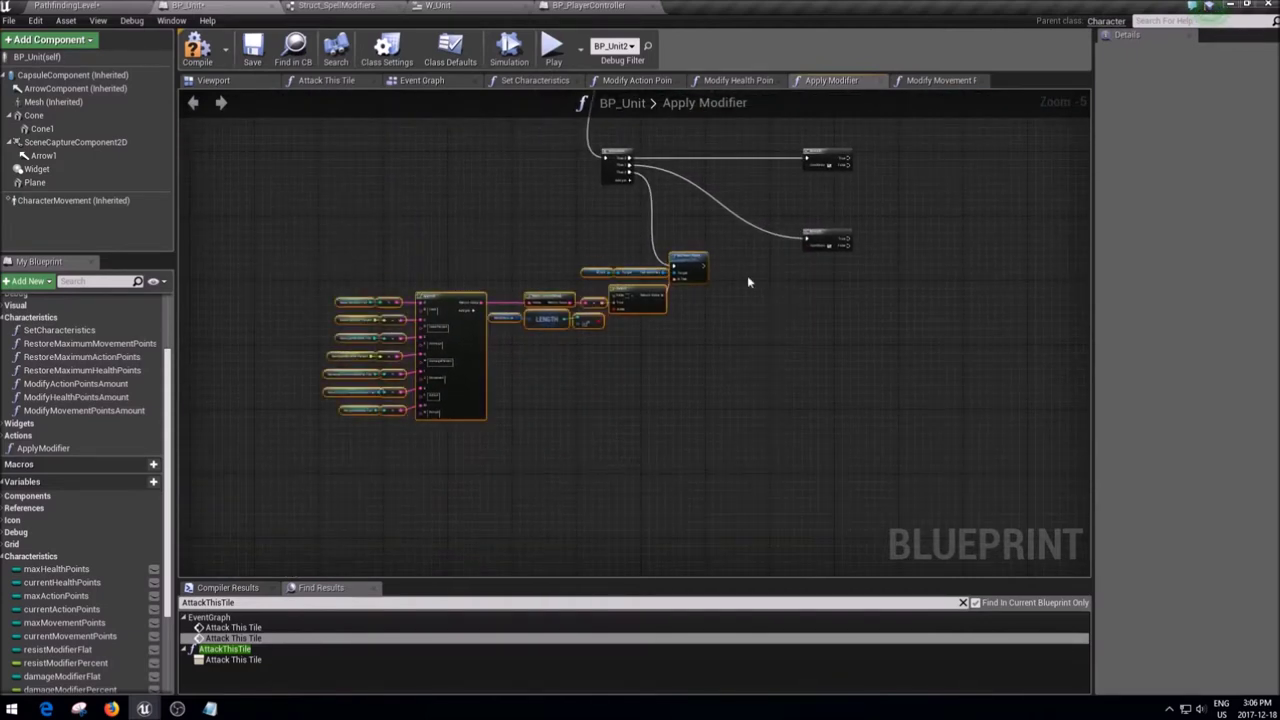
{"action": "left_click_drag", "start_coordinate": [691, 257], "coordinate": [687, 330]}
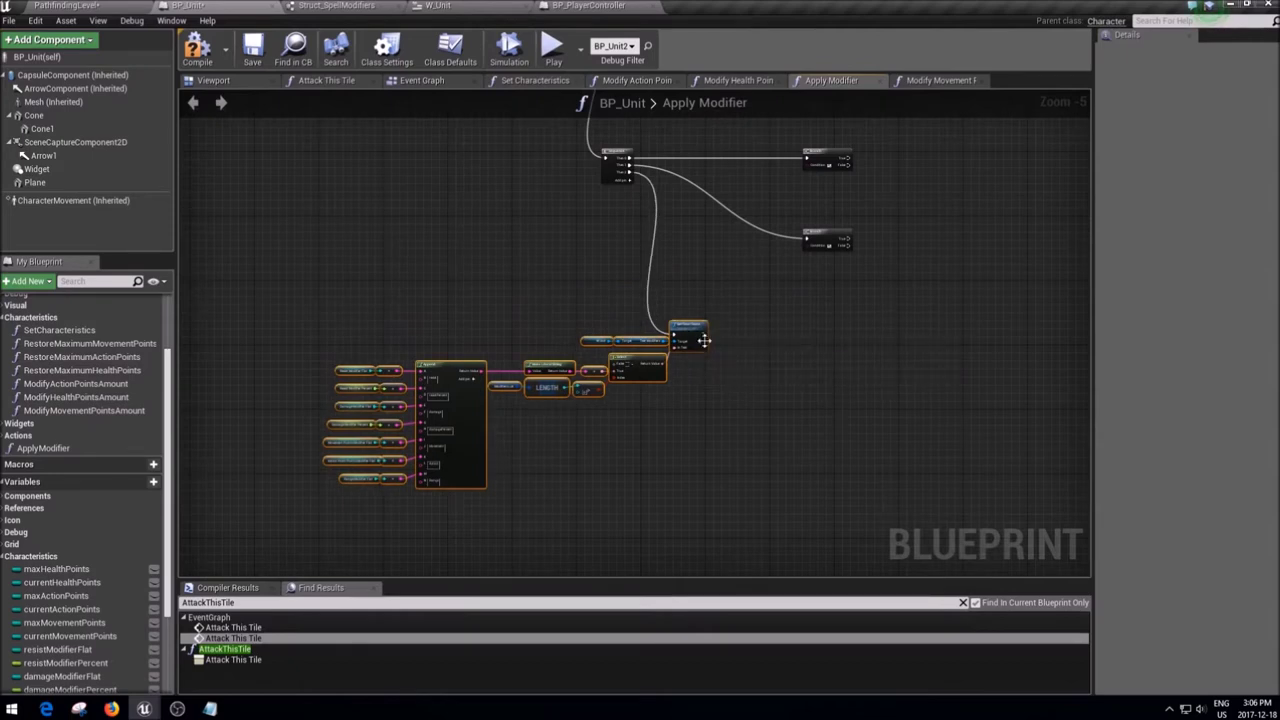
{"action": "scroll", "coordinate": [700, 350], "scroll_direction": "up", "scroll_amount": 4}
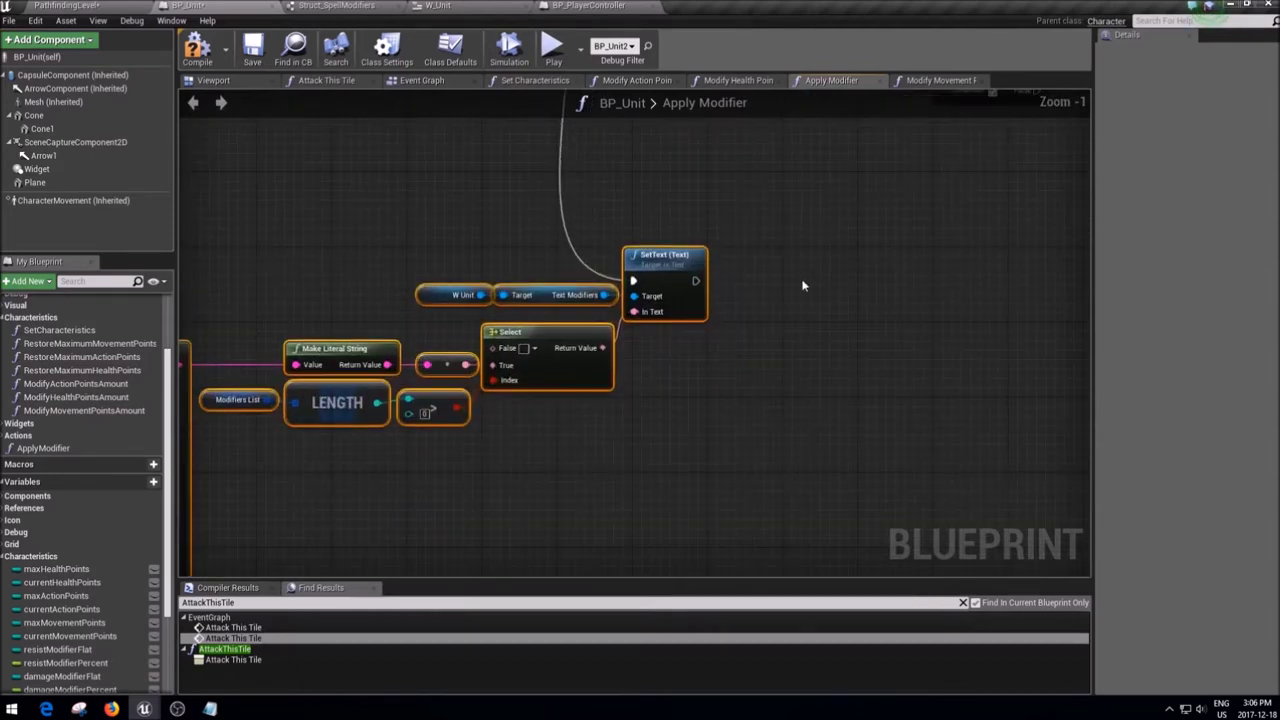
{"action": "right_click_drag", "start_coordinate": [803, 283], "coordinate": [734, 524]}
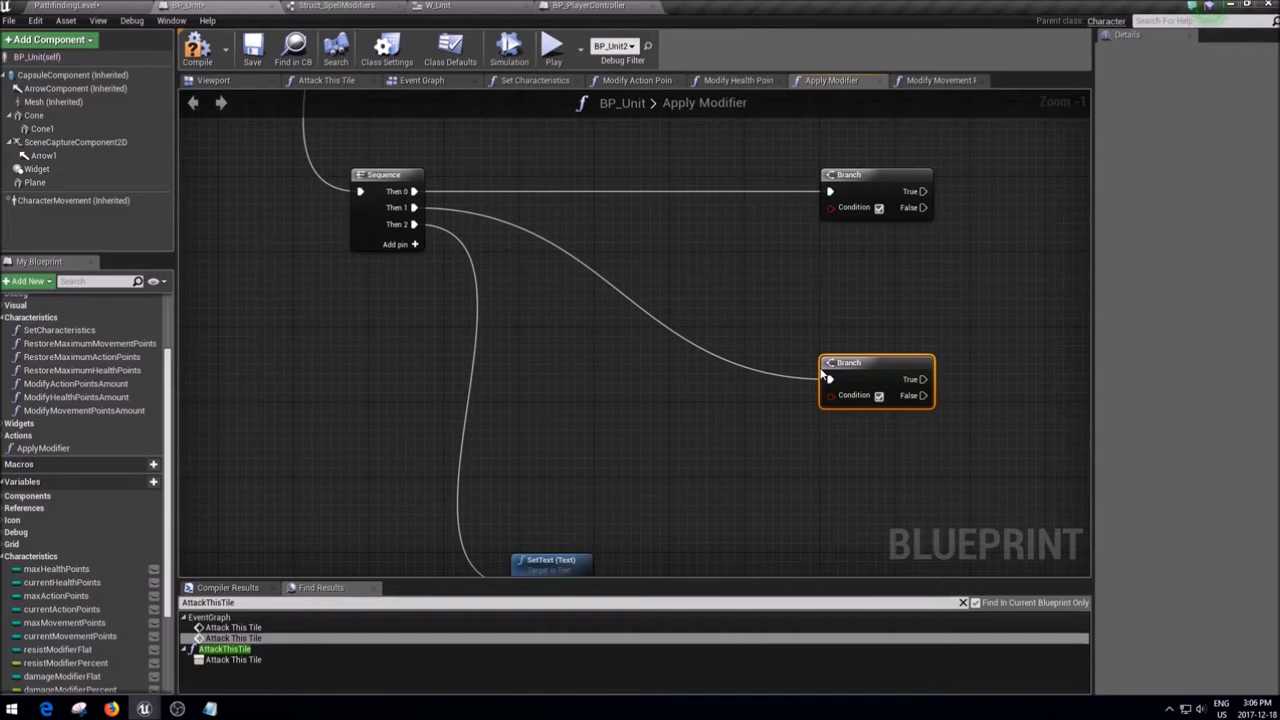
{"action": "right_click_drag", "start_coordinate": [818, 375], "coordinate": [460, 360]}
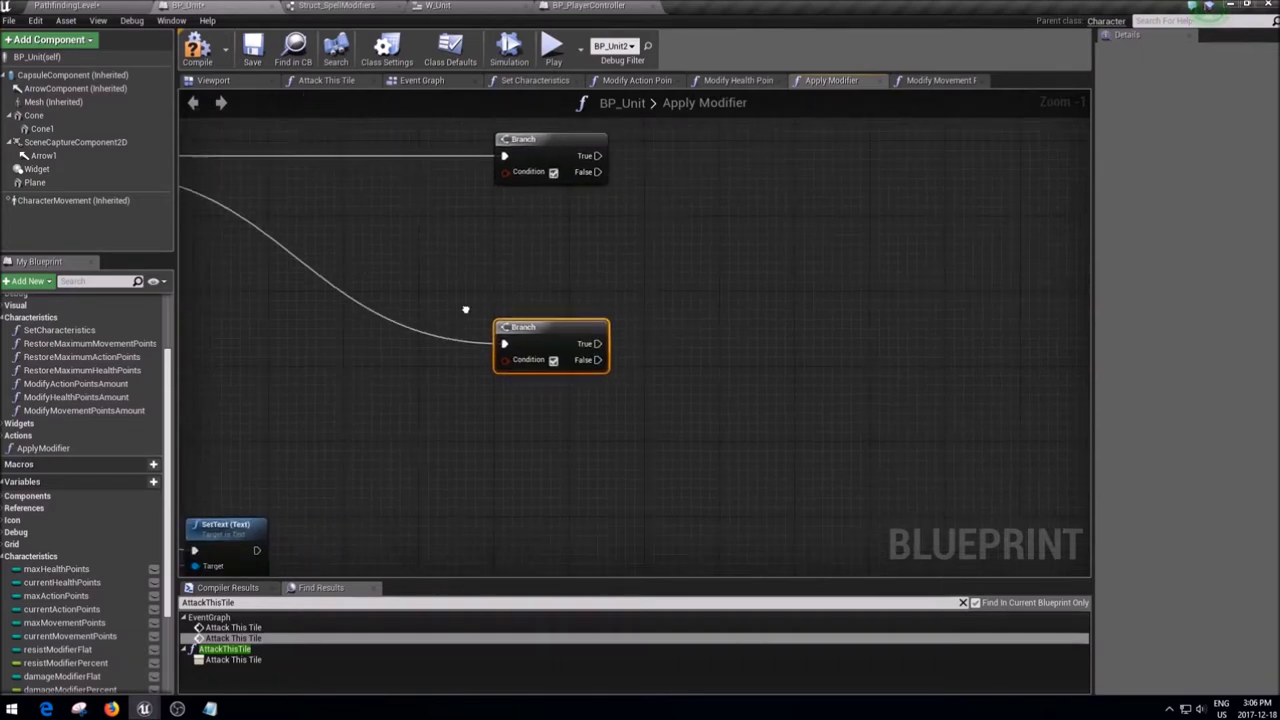
- Place Modify Action Points Amount and Modify Movement Points Amount calls beside the upper and lower Branches
{"action": "left_click_drag", "start_coordinate": [75, 383], "coordinate": [662, 188]}
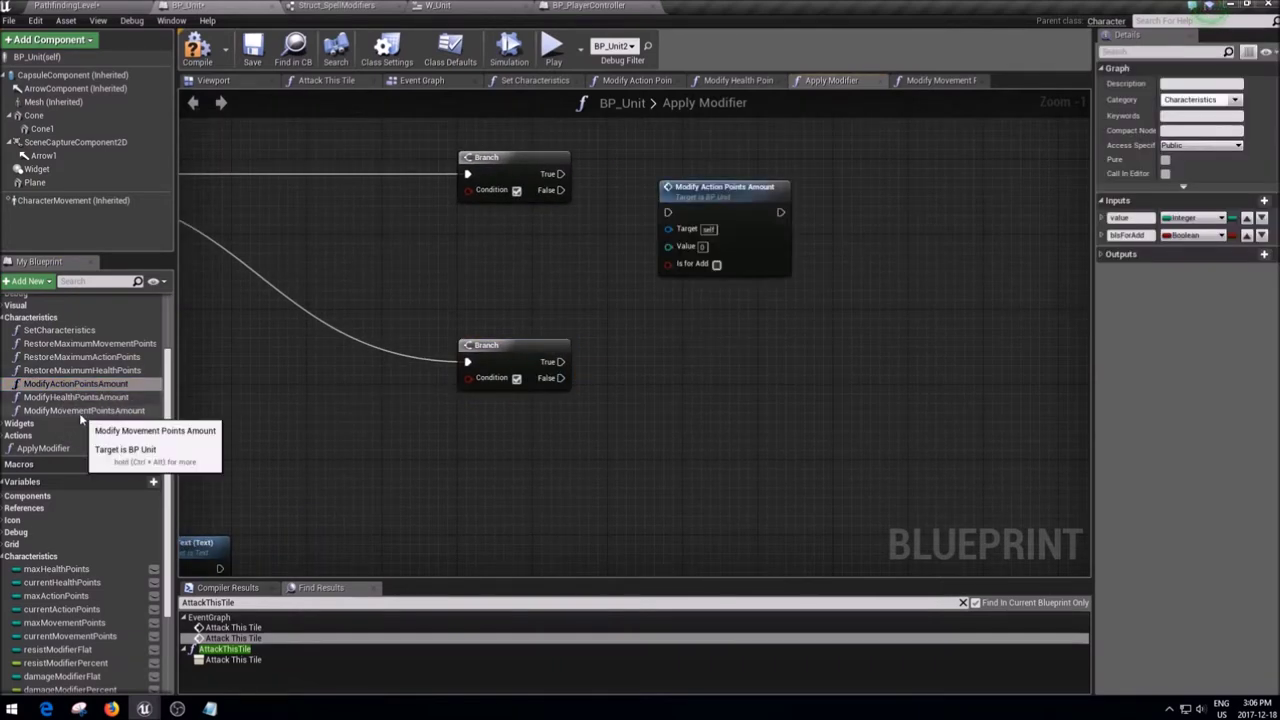
{"action": "left_click_drag", "start_coordinate": [84, 410], "coordinate": [712, 333]}
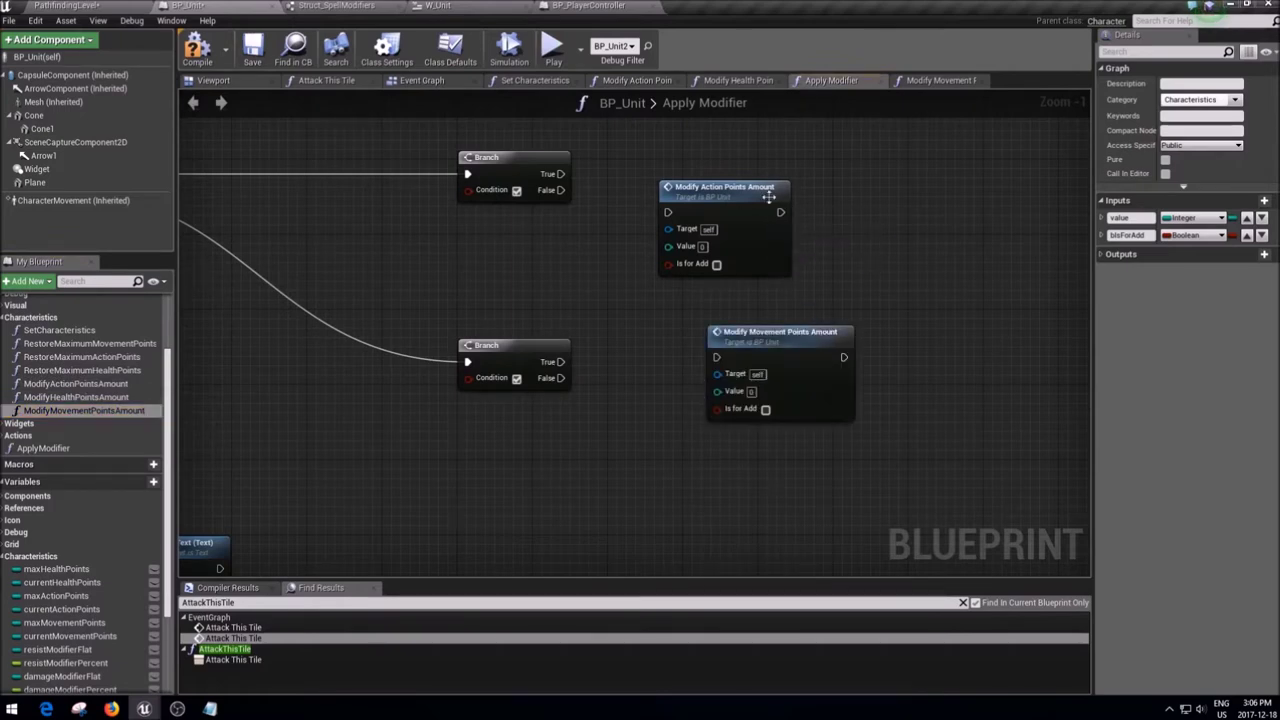
{"action": "left_click_drag", "start_coordinate": [715, 205], "coordinate": [849, 155]}
{"action": "left_click_drag", "start_coordinate": [773, 340], "coordinate": [866, 379]}
- Shift the nodes after the initial chain to the right to make room
{"action": "scroll", "coordinate": [943, 324], "scroll_direction": "down", "scroll_amount": 1}
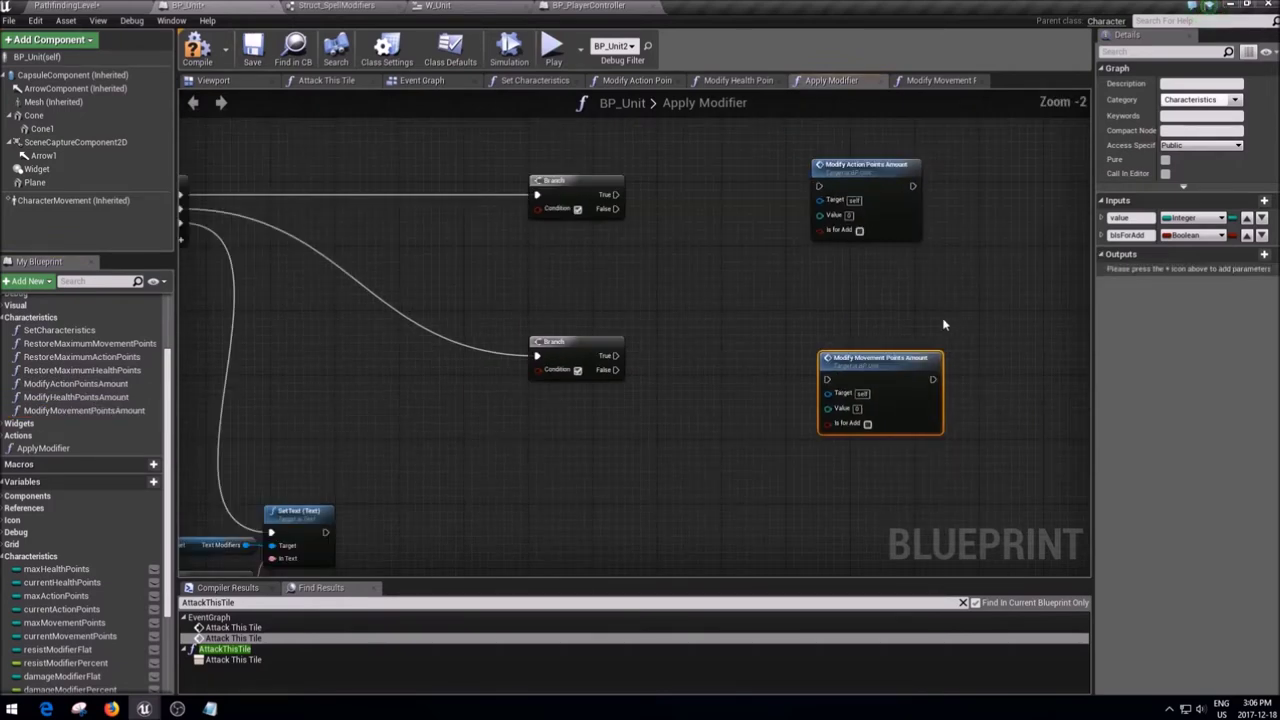
{"action": "left_click", "coordinate": [684, 290]}
{"action": "right_click_drag", "start_coordinate": [684, 290], "coordinate": [751, 303]}
{"action": "scroll", "coordinate": [751, 303], "scroll_direction": "down", "scroll_amount": 1}
{"action": "scroll", "coordinate": [751, 303], "scroll_direction": "down", "scroll_amount": 1}
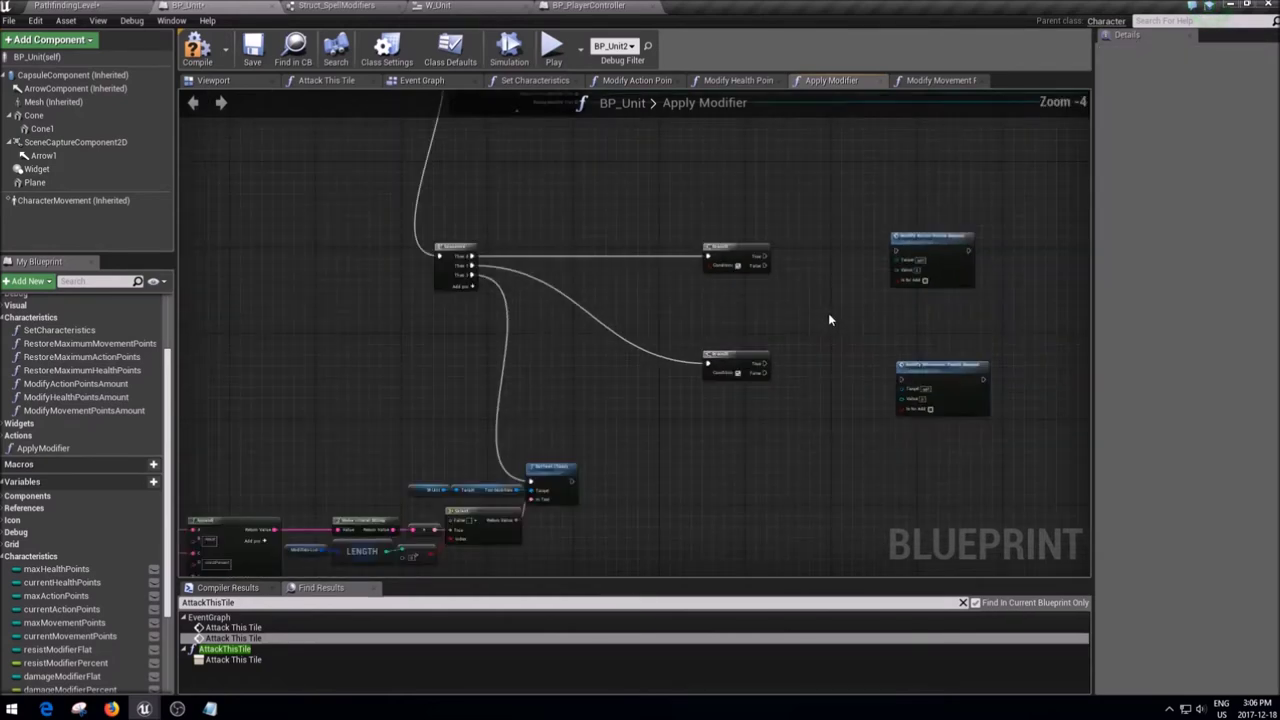
{"action": "right_click_drag", "start_coordinate": [371, 267], "coordinate": [440, 377]}
{"action": "scroll", "coordinate": [440, 377], "scroll_direction": "down", "scroll_amount": 1}
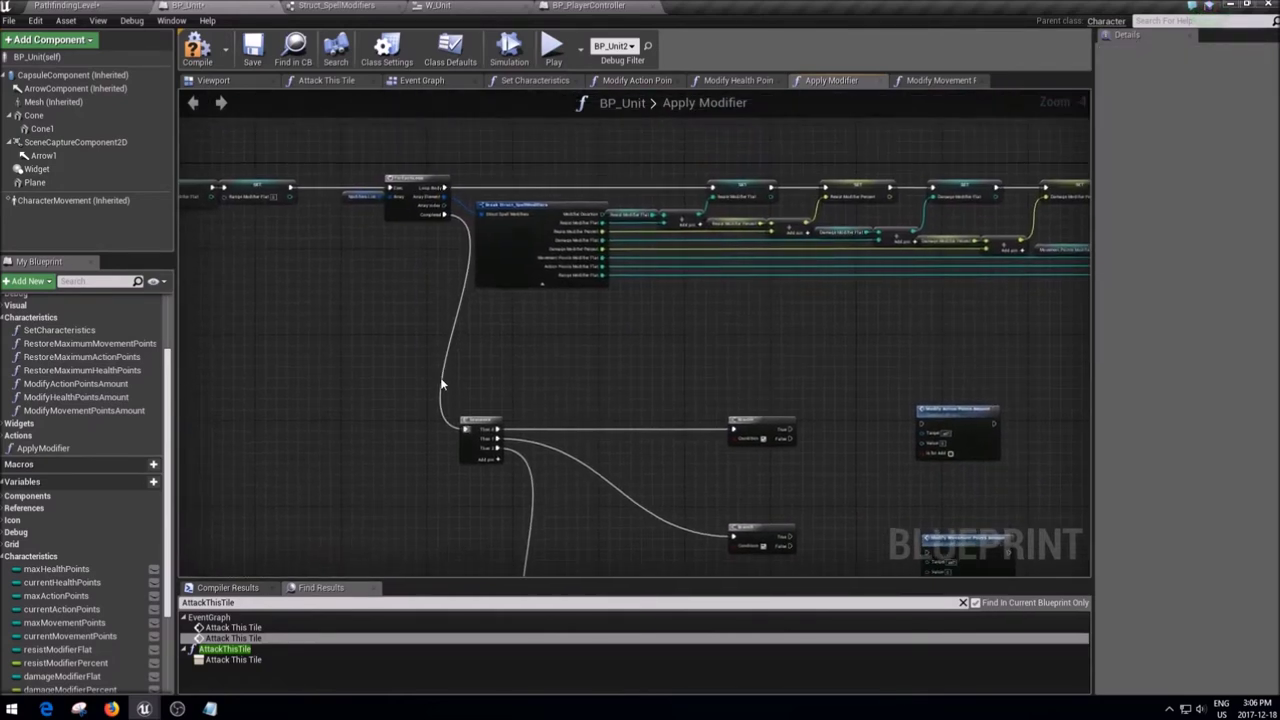
{"action": "scroll", "coordinate": [440, 377], "scroll_direction": "down", "scroll_amount": 2}
{"action": "left_click_drag", "start_coordinate": [963, 353], "coordinate": [384, 270]}
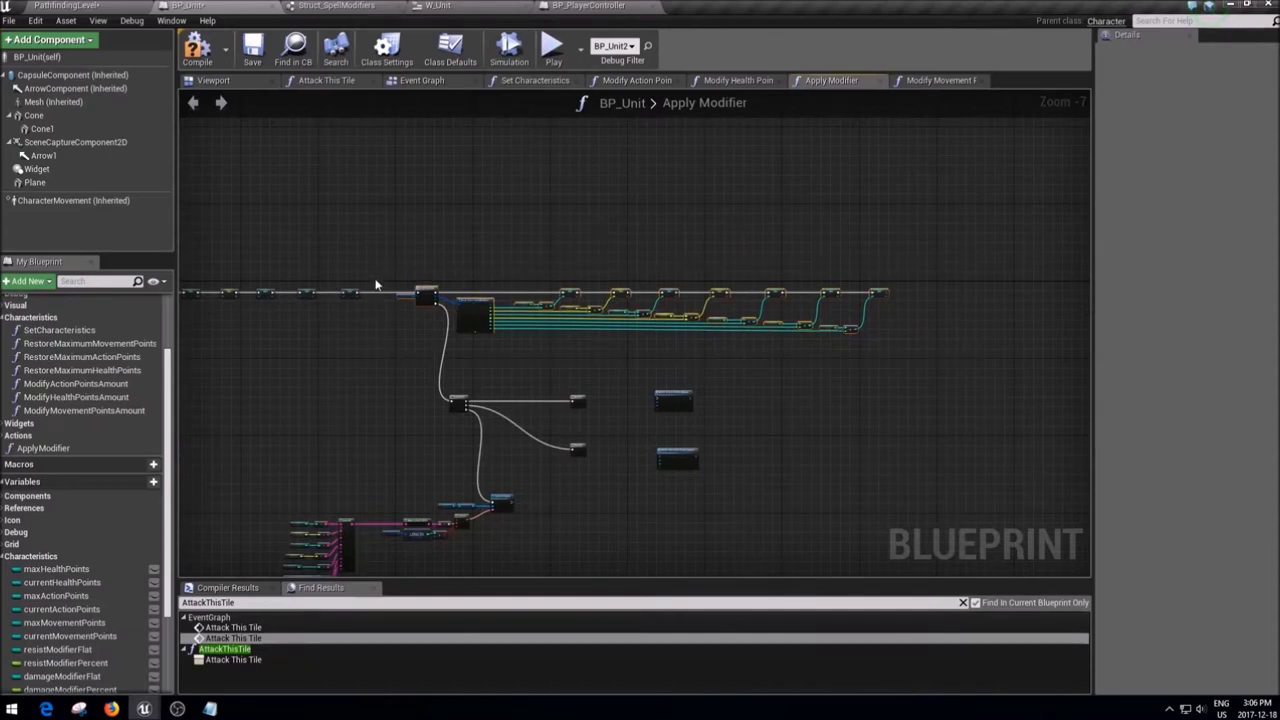
{"action": "scroll", "coordinate": [493, 328], "scroll_direction": "up", "scroll_amount": 3}
{"action": "right_click_drag", "start_coordinate": [493, 328], "coordinate": [529, 218]}
{"action": "scroll", "coordinate": [529, 218], "scroll_direction": "down", "scroll_amount": 1}
{"action": "scroll", "coordinate": [536, 292], "scroll_direction": "down", "scroll_amount": 1}
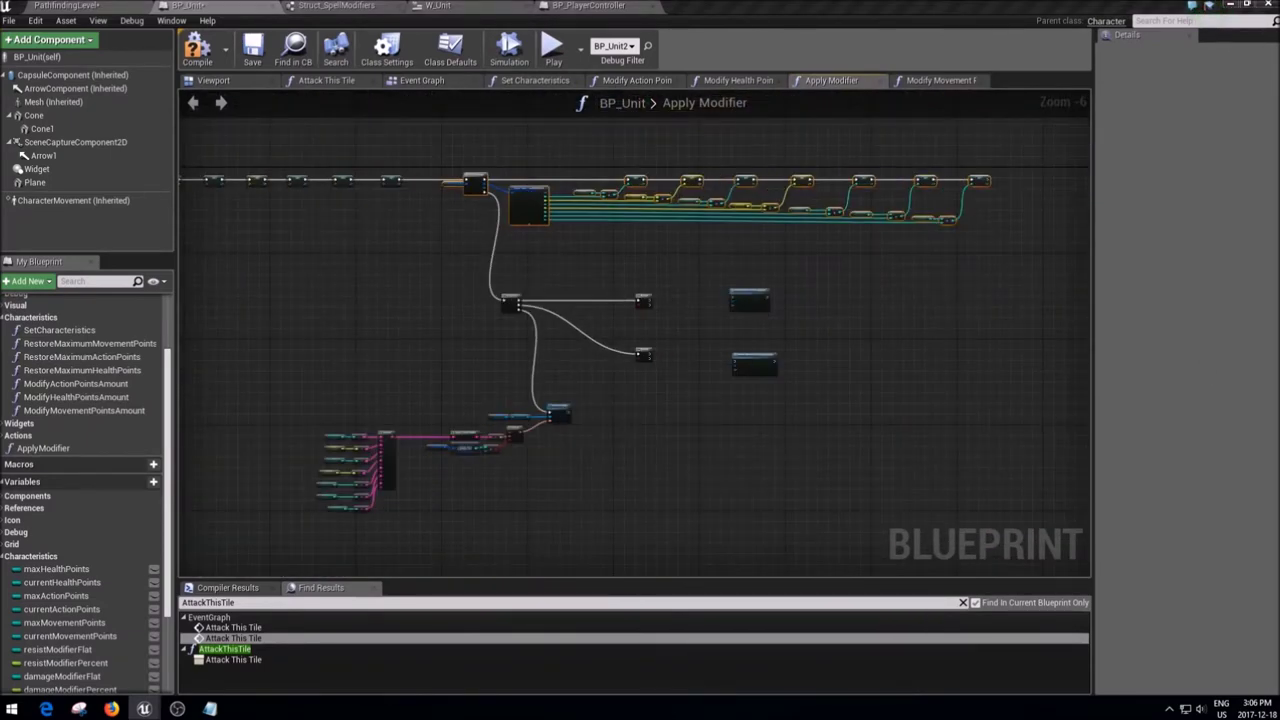
{"action": "left_click_drag", "start_coordinate": [1058, 516], "coordinate": [420, 148]}
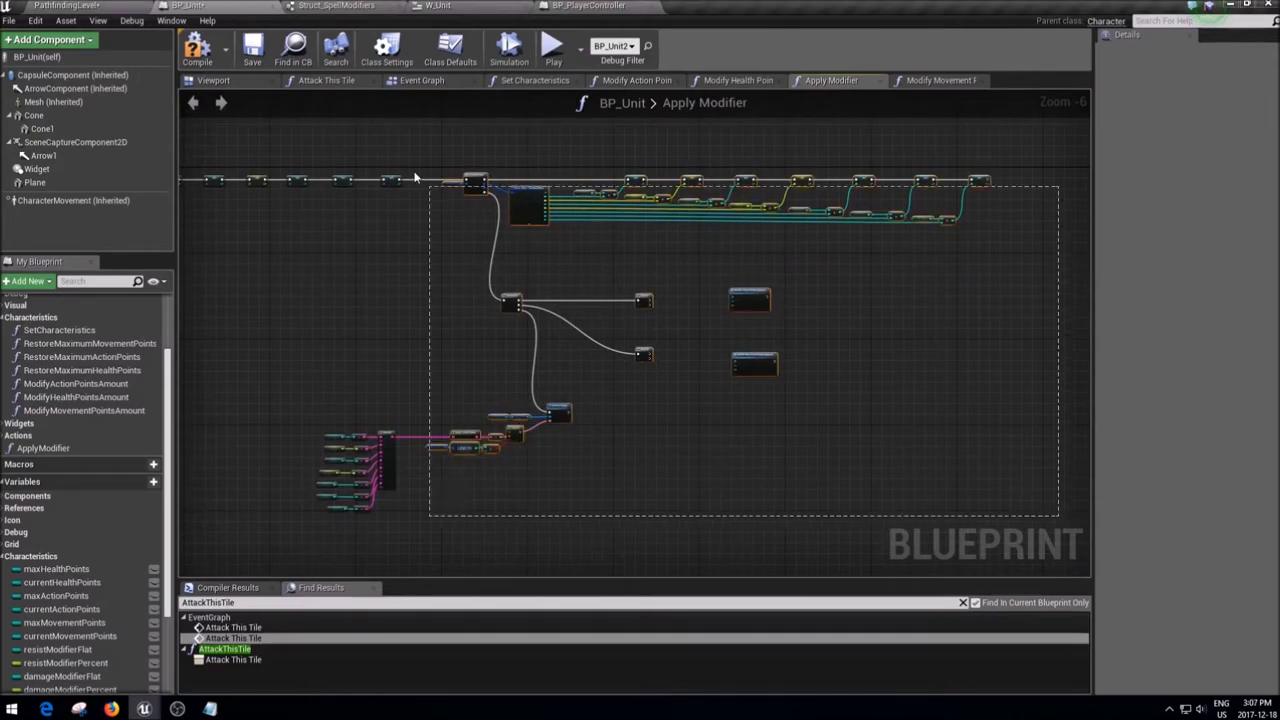
{"action": "left_click_drag", "start_coordinate": [404, 548], "coordinate": [292, 384]}
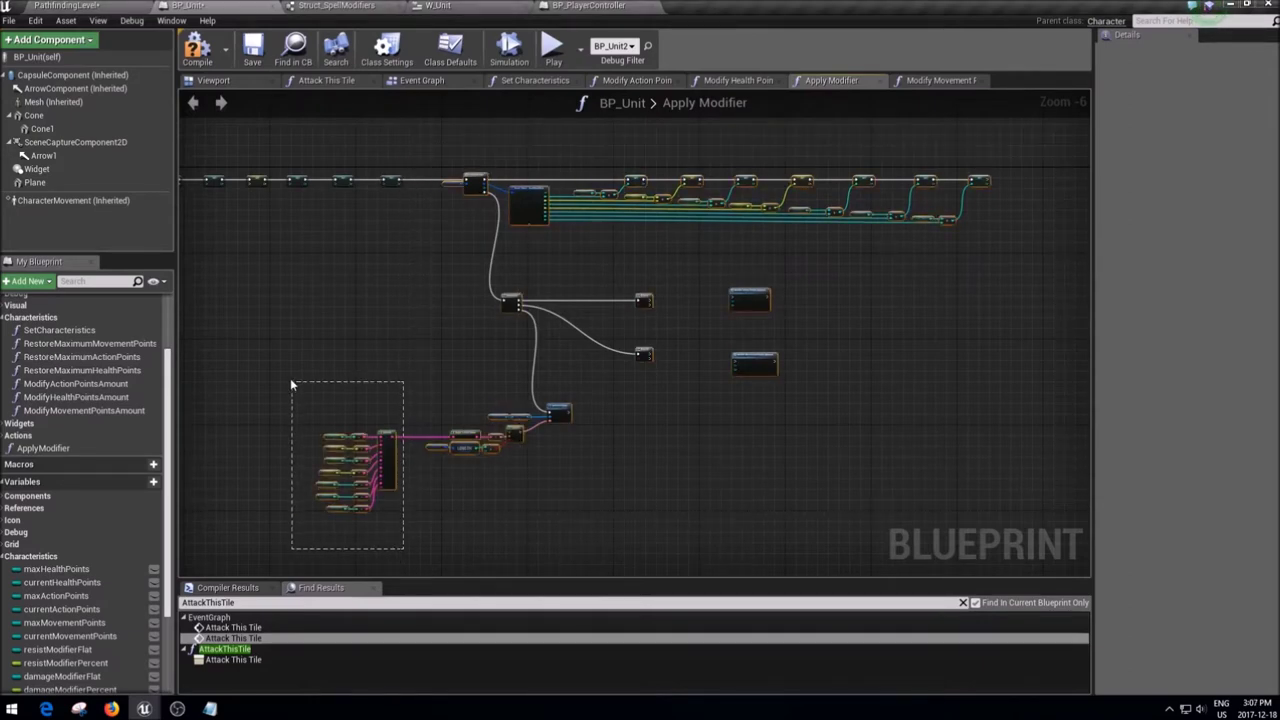
{"action": "left_click_drag", "start_coordinate": [386, 465], "coordinate": [458, 465]}
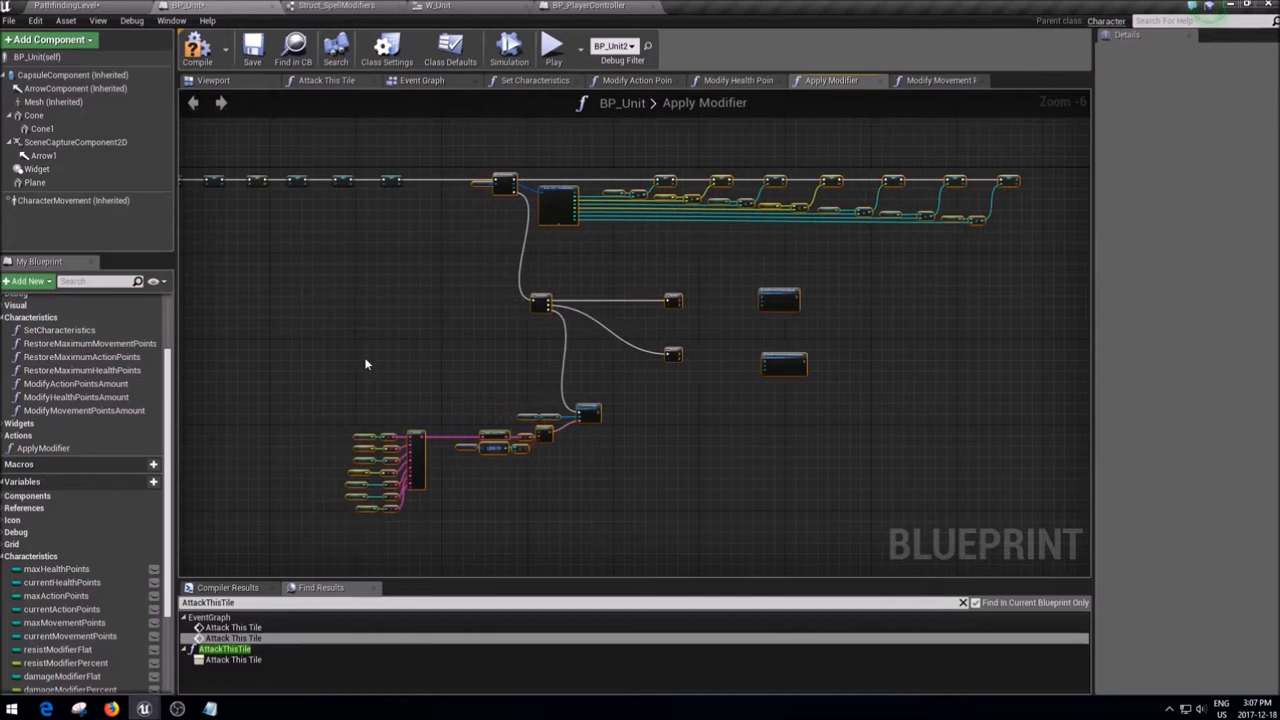
{"action": "right_click_drag", "start_coordinate": [409, 289], "coordinate": [669, 357]}
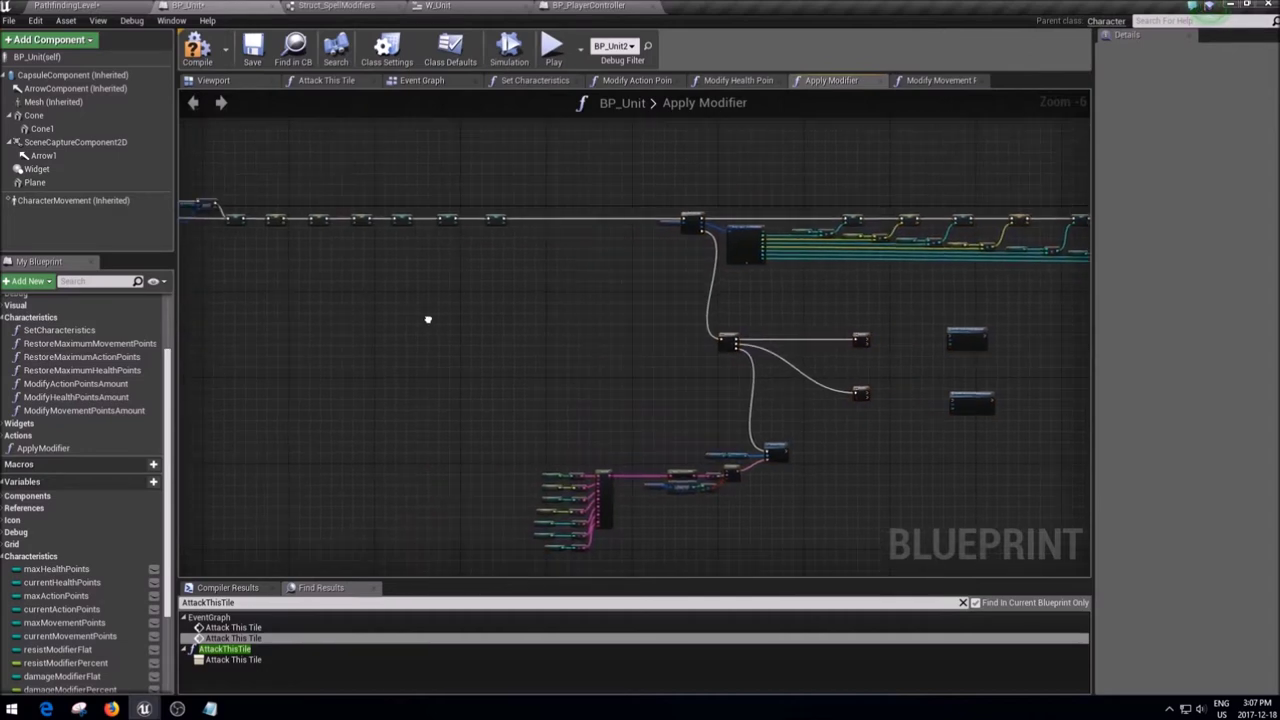
{"action": "scroll", "coordinate": [545, 258], "scroll_direction": "up", "scroll_amount": 7}
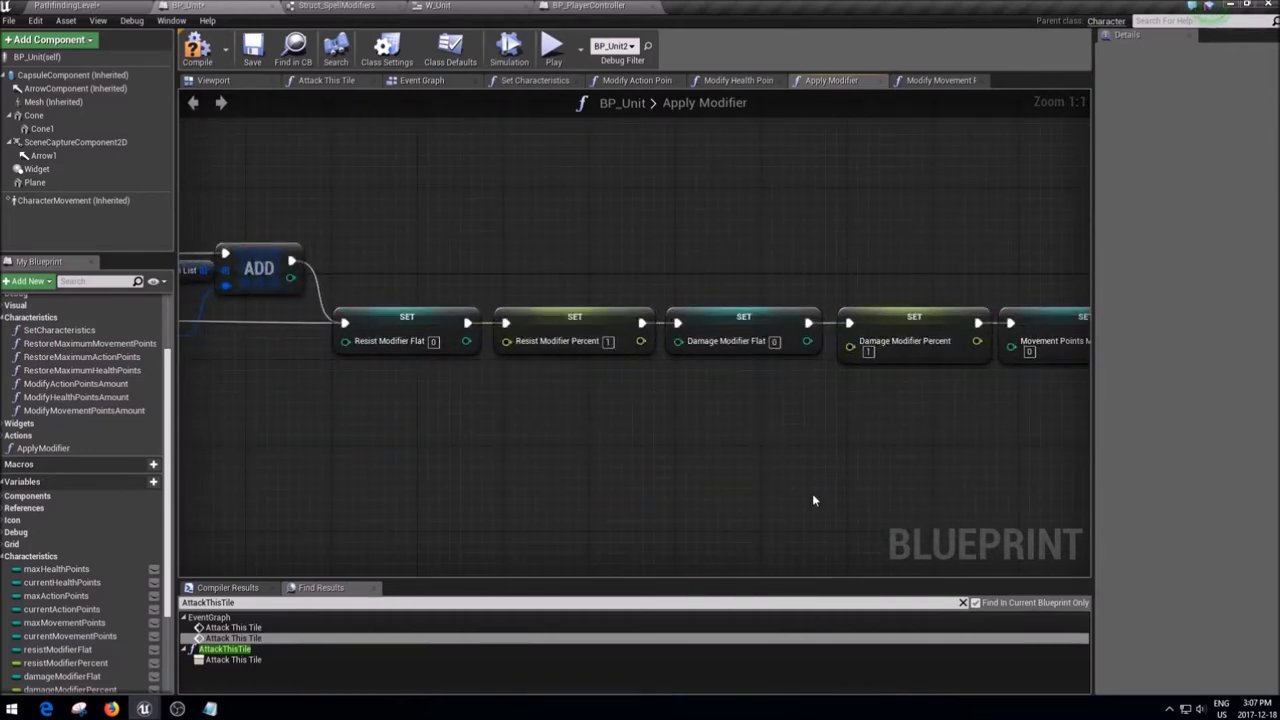
- Create a new Apply Modifier local variable to be named prevMovement
{"action": "right_click_drag", "start_coordinate": [812, 500], "coordinate": [528, 432]}
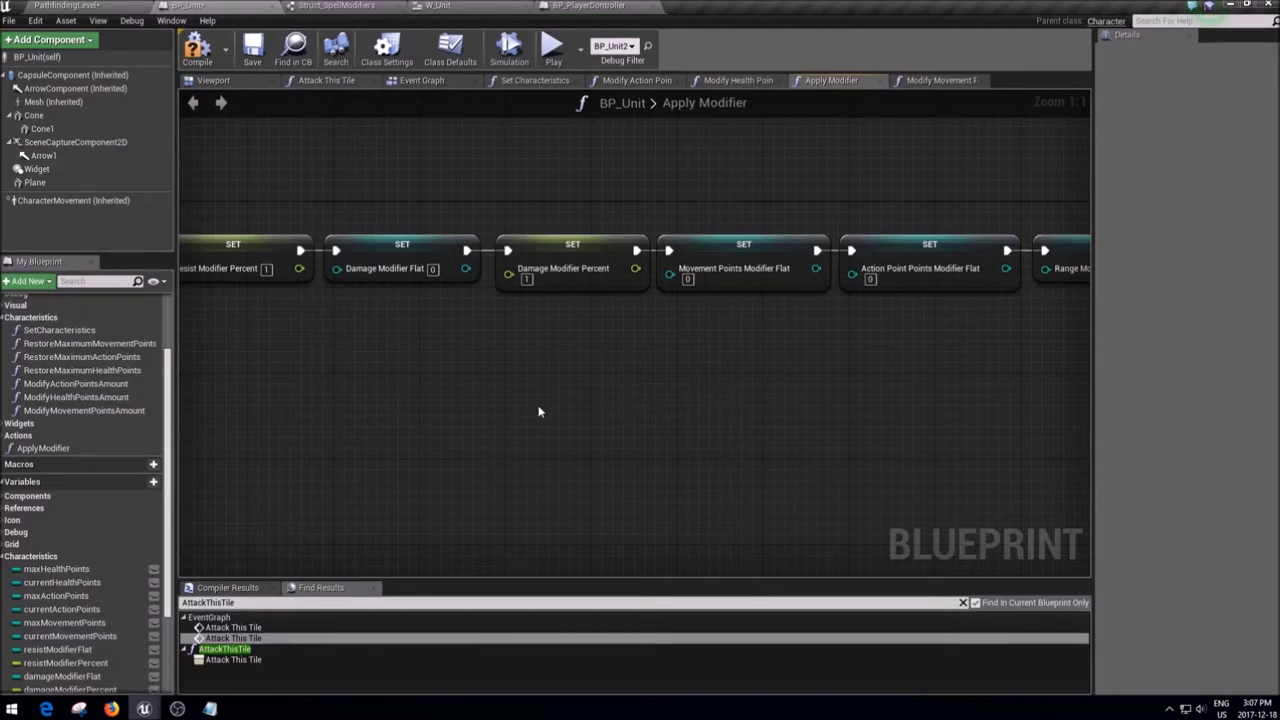
{"action": "scroll", "coordinate": [150, 574], "scroll_direction": "down", "scroll_amount": 3}
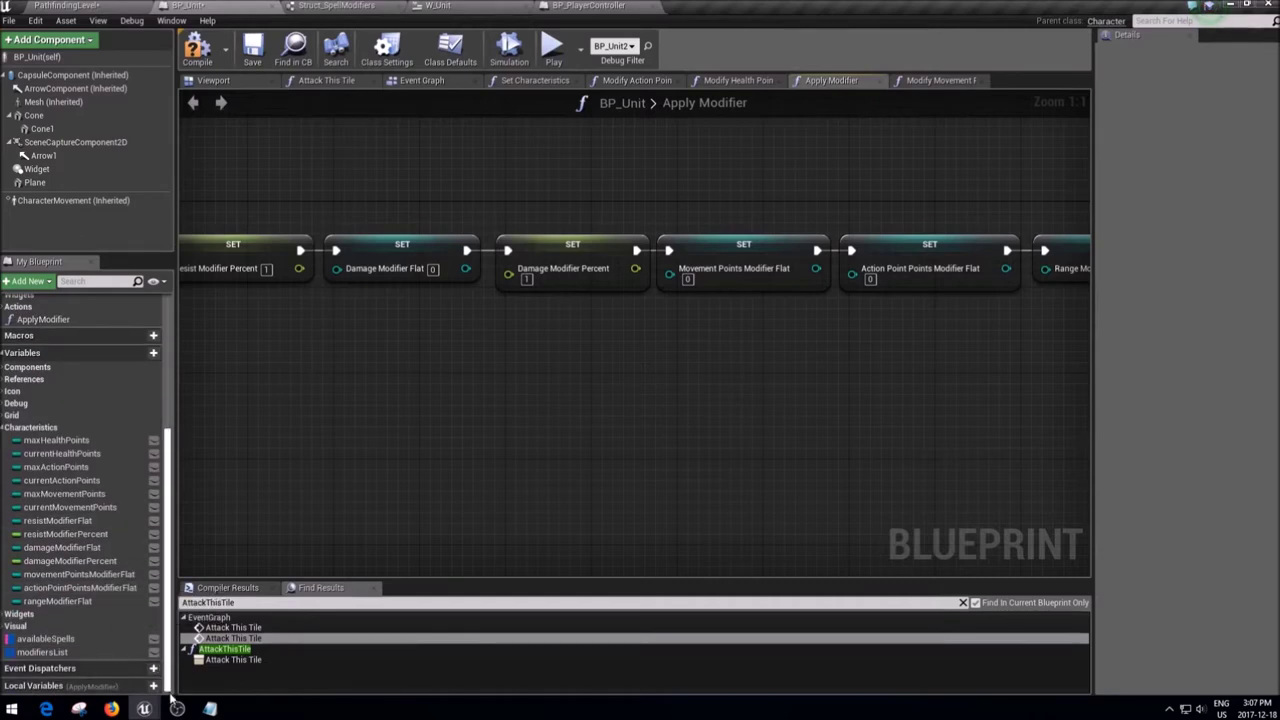
{"action": "left_click", "coordinate": [140, 673]}
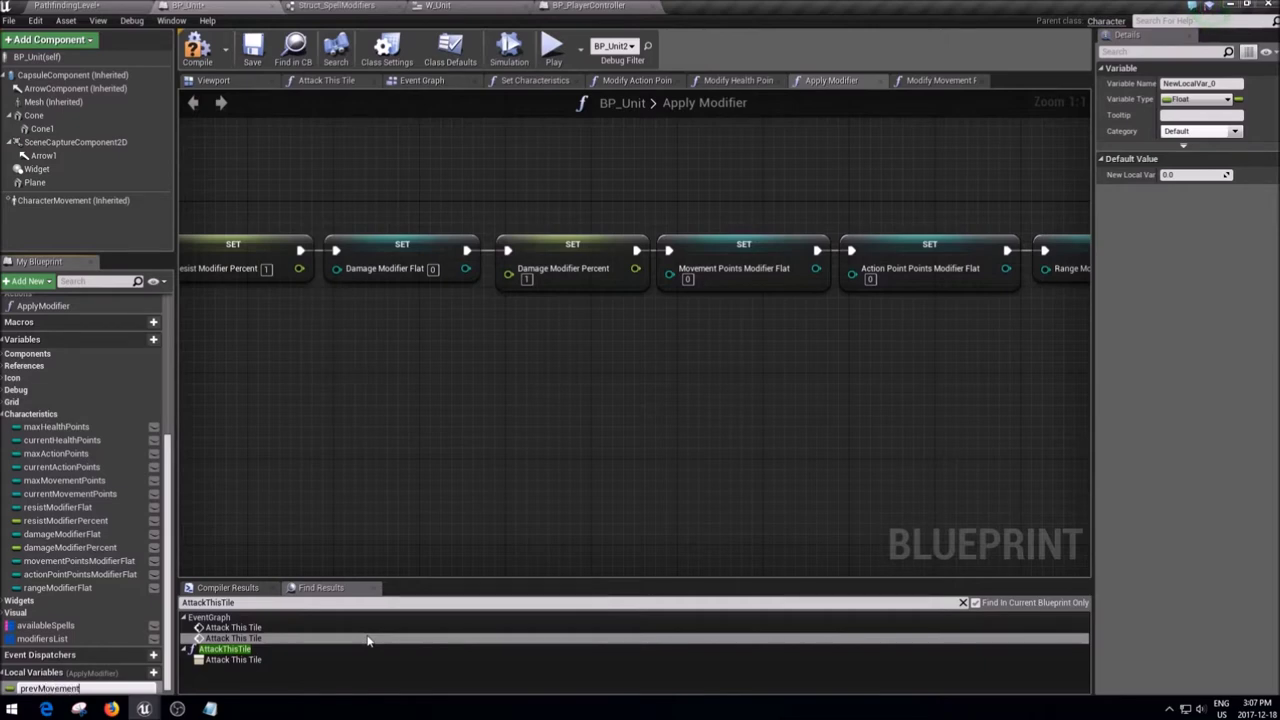
- Create Integer local variables prevMovement and prevAction
{"action": "key", "text": "Return"}
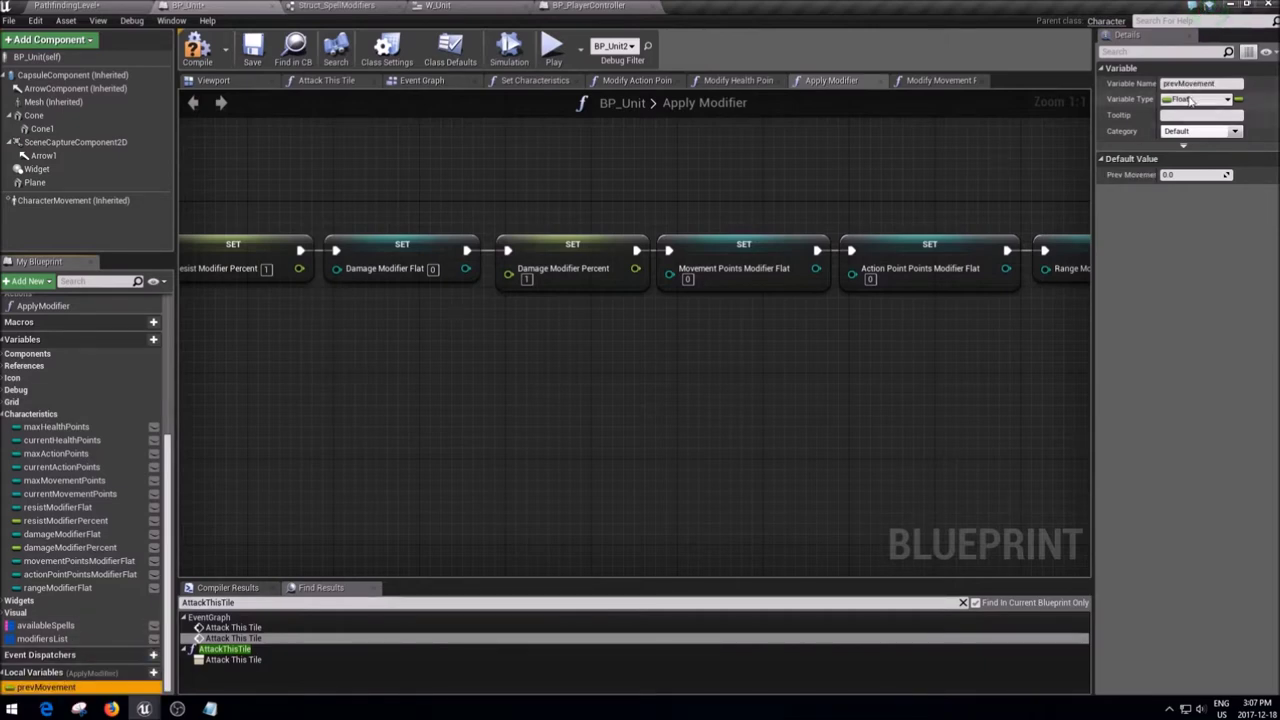
{"action": "left_click", "coordinate": [1190, 100]}
{"action": "left_click", "coordinate": [1120, 164]}
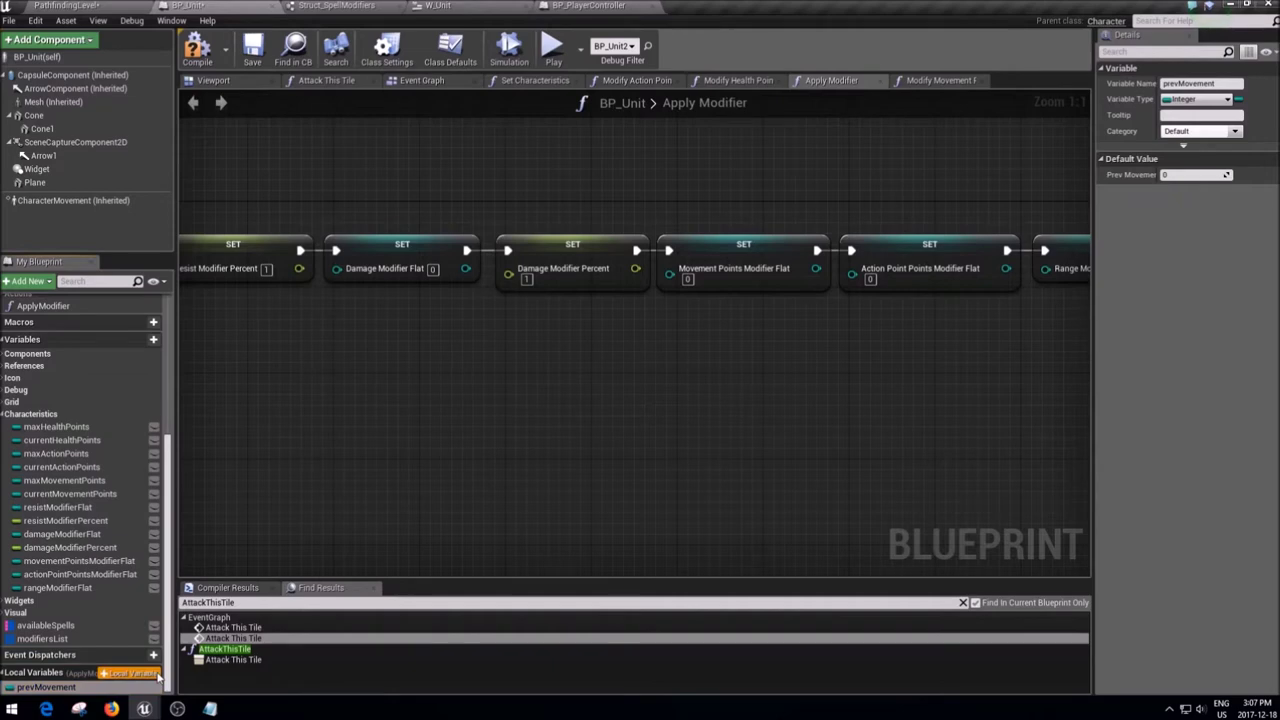
{"action": "left_click", "coordinate": [155, 675]}
{"action": "type", "text": "prevAction"}
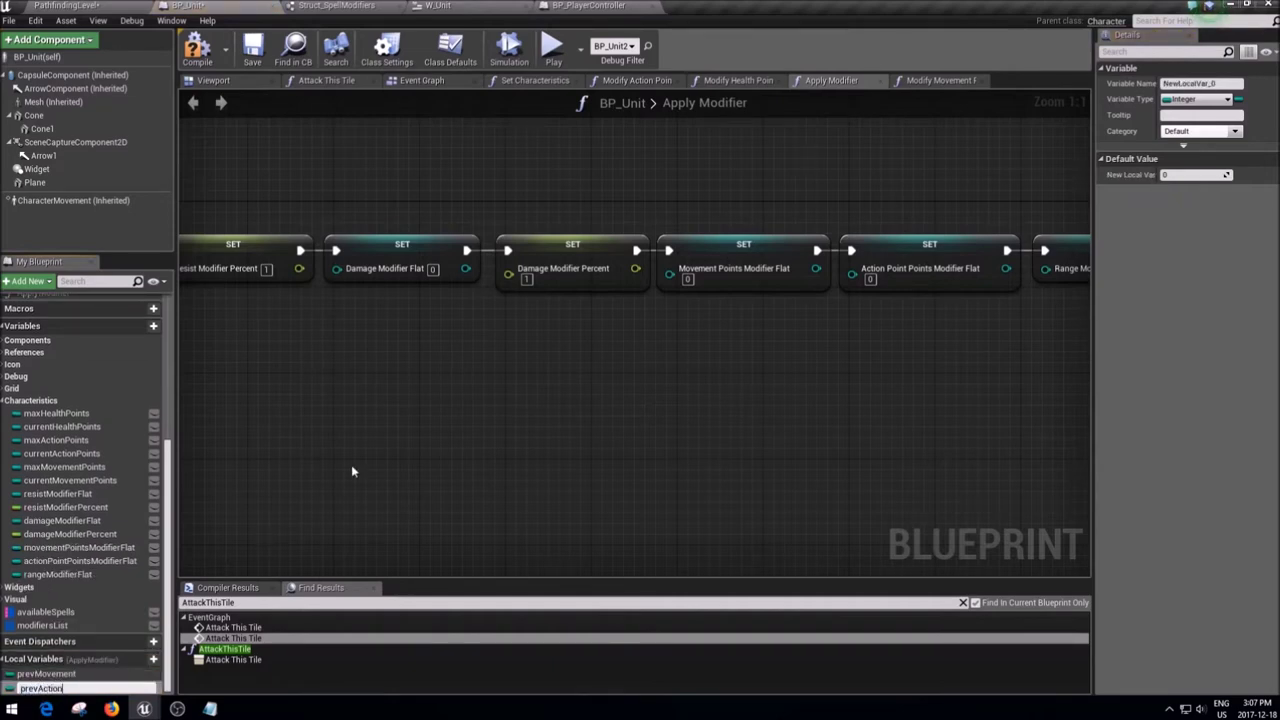
{"action": "key", "text": "Return"}
- Insert a SET Prev Movement node into the chain after Damage Modifier Percent
{"action": "mouse_move", "coordinate": [45, 673]}
{"action": "left_mouse_down"}
{"action": "mouse_move", "coordinate": [426, 371]}
{"action": "mouse_move", "coordinate": [471, 352]}
{"action": "left_mouse_up"}
{"action": "left_click", "coordinate": [503, 374]}
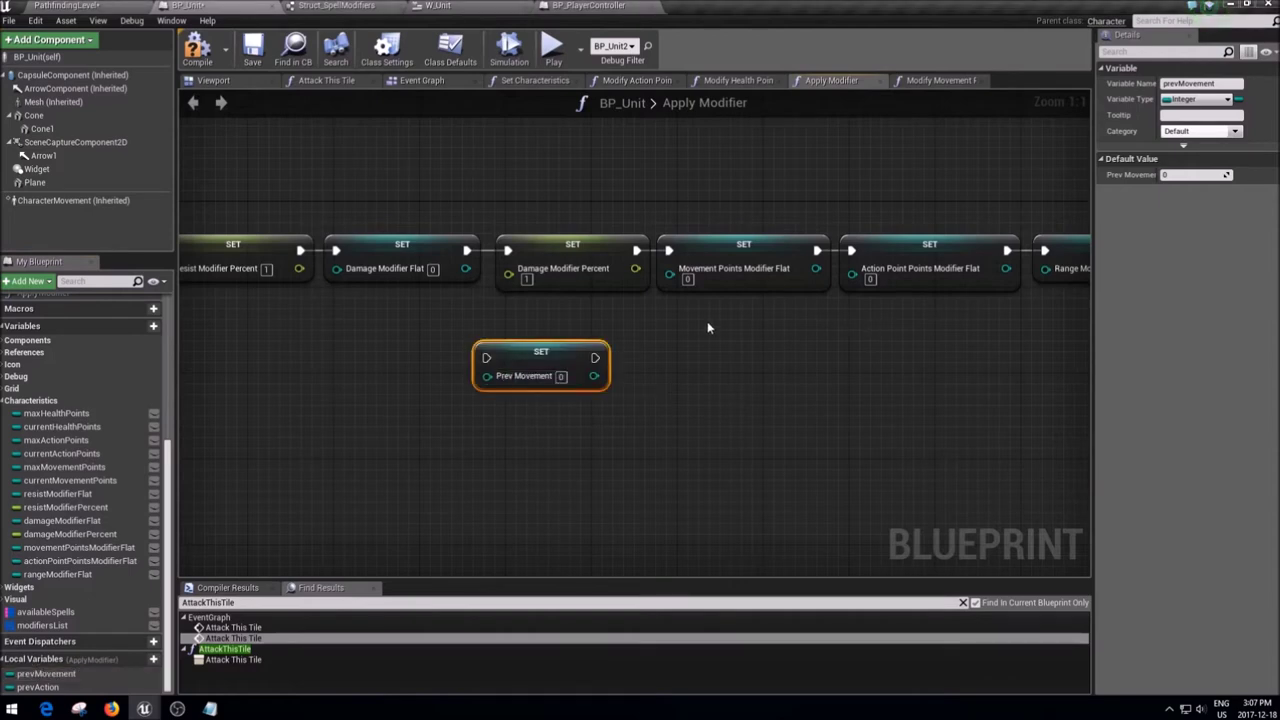
{"action": "right_click_drag", "start_coordinate": [894, 334], "coordinate": [586, 354]}
{"action": "left_click_drag", "start_coordinate": [837, 351], "coordinate": [363, 237]}
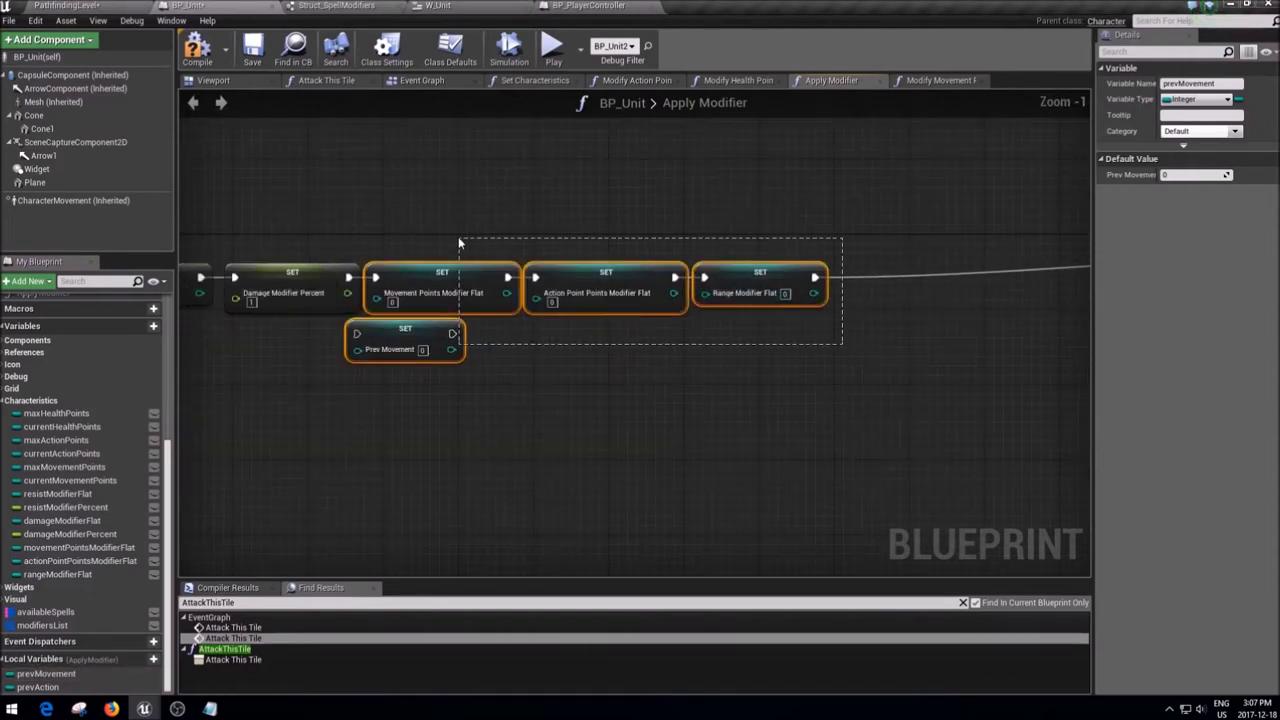
{"action": "left_click_drag", "start_coordinate": [540, 300], "coordinate": [725, 300]}
{"action": "left_click", "coordinate": [591, 348]}
{"action": "mouse_move", "coordinate": [591, 348]}
{"action": "left_mouse_down"}
{"action": "mouse_move", "coordinate": [449, 250]}
{"action": "mouse_move", "coordinate": [462, 277]}
{"action": "mouse_move", "coordinate": [540, 270]}
{"action": "left_mouse_up"}
{"action": "left_click_drag", "start_coordinate": [392, 270], "coordinate": [320, 268]}
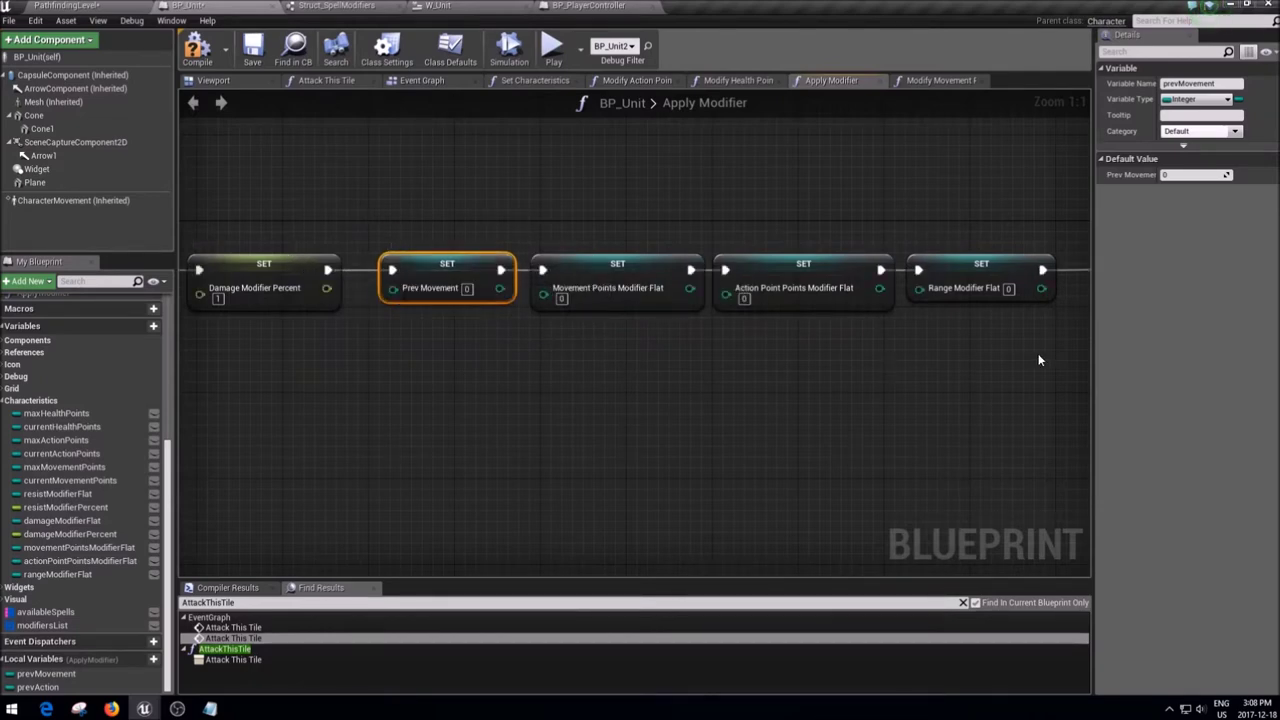
- Insert a SET Prev Action node after the Movement Points setter
{"action": "left_click_drag", "start_coordinate": [1035, 360], "coordinate": [710, 245]}
{"action": "left_click_drag", "start_coordinate": [800, 280], "coordinate": [962, 280]}
{"action": "left_click_drag", "start_coordinate": [37, 687], "coordinate": [727, 270]}
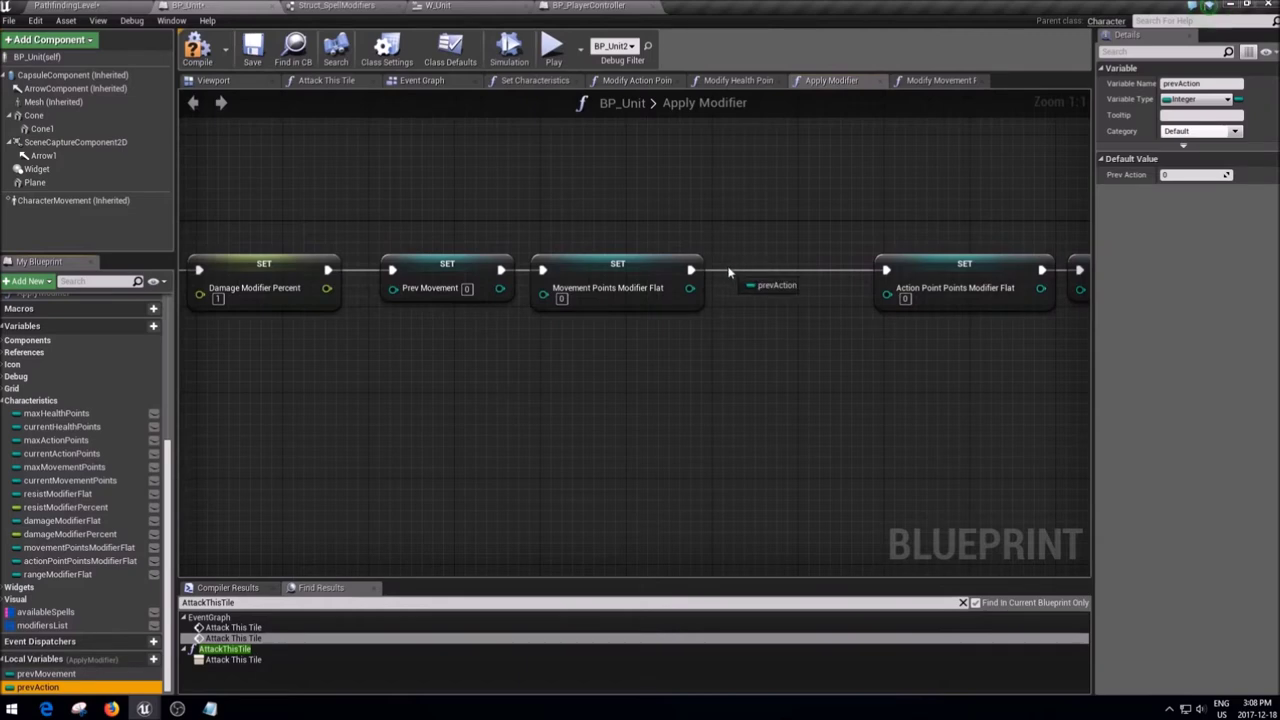
{"action": "left_click", "coordinate": [756, 300]}
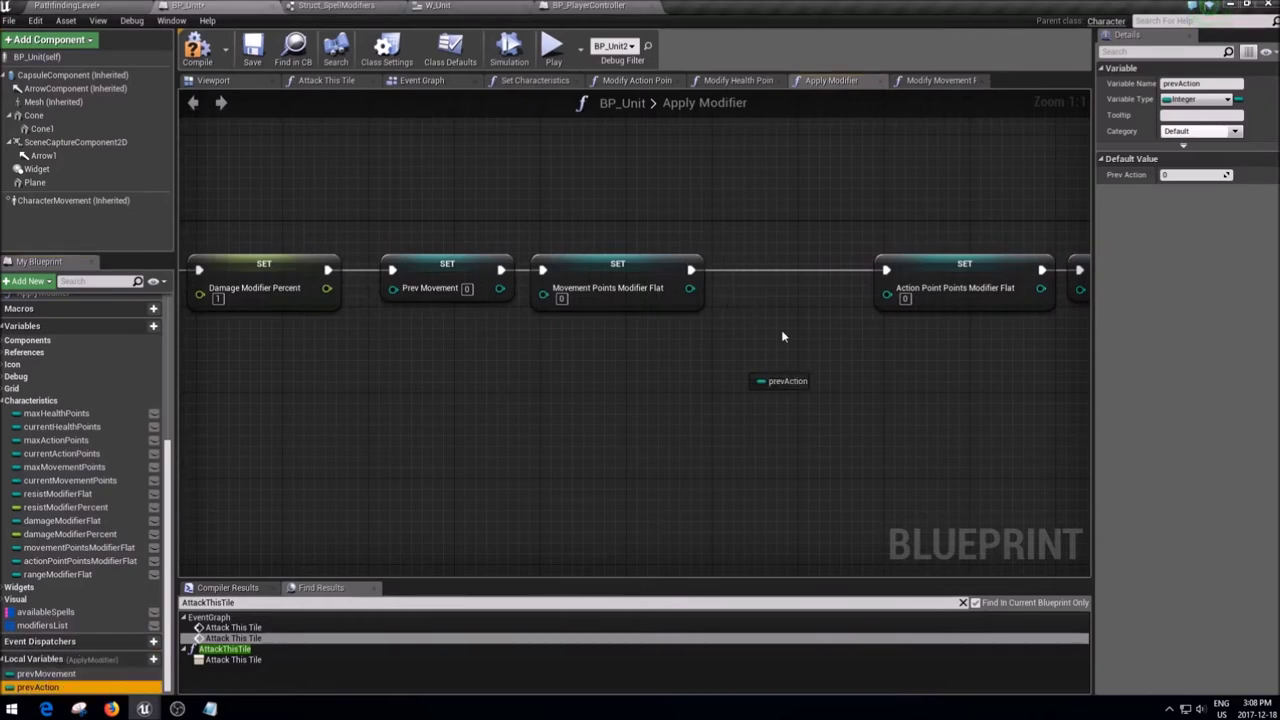
{"action": "left_click_drag", "start_coordinate": [773, 272], "coordinate": [886, 270]}
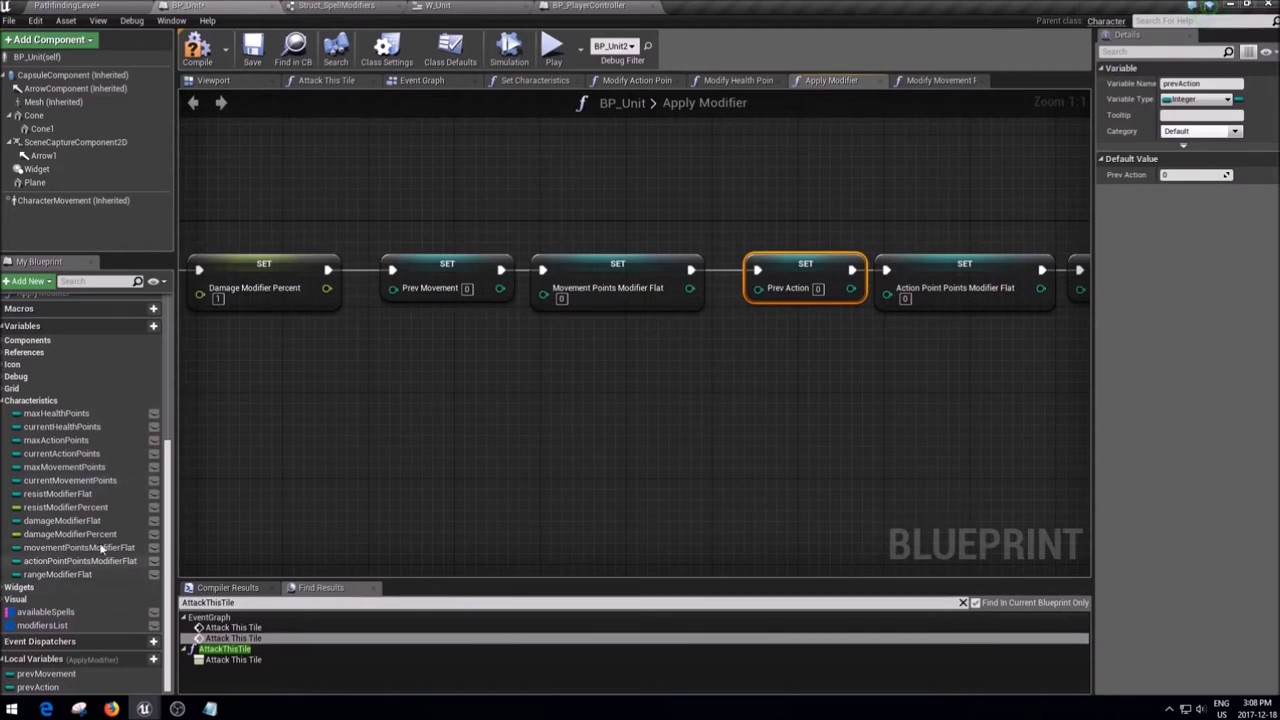
- Feed an Action Point Points Modifier Flat getter into SET Prev Action
{"action": "left_click", "coordinate": [72, 441]}
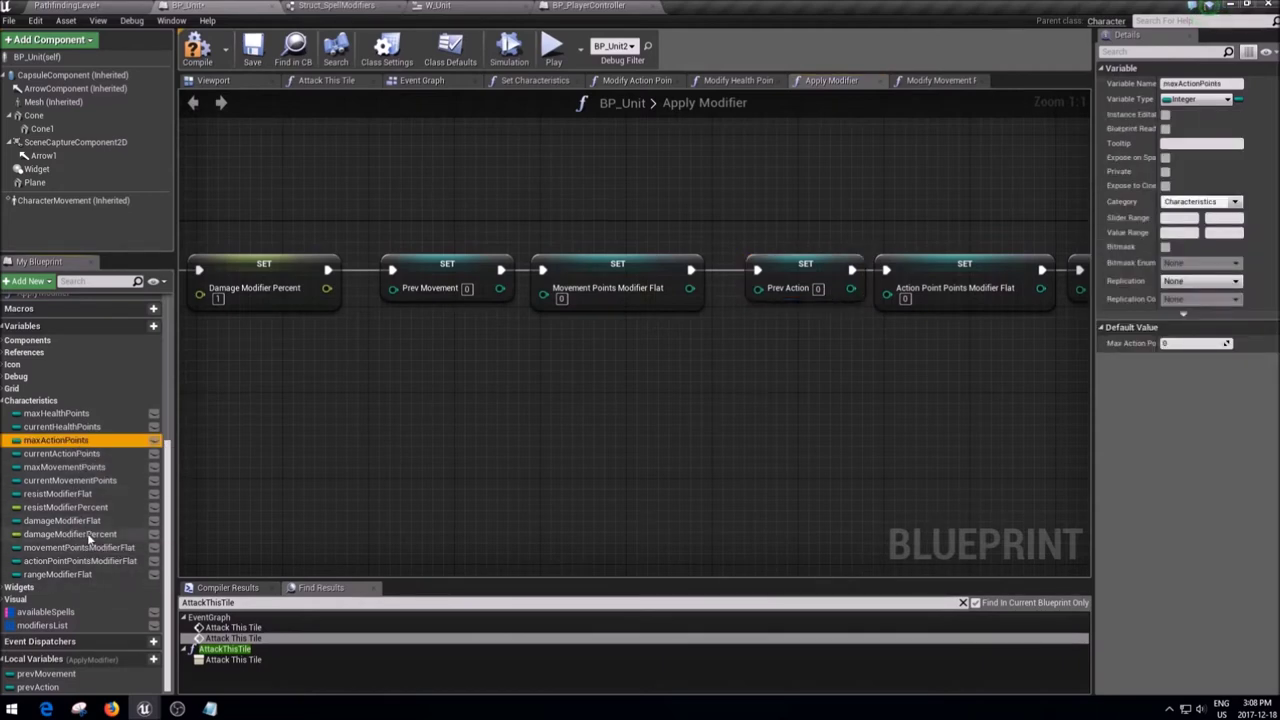
{"action": "mouse_move", "coordinate": [80, 561]}
{"action": "left_mouse_down"}
{"action": "mouse_move", "coordinate": [583, 357]}
{"action": "mouse_move", "coordinate": [705, 358]}
{"action": "left_mouse_up"}
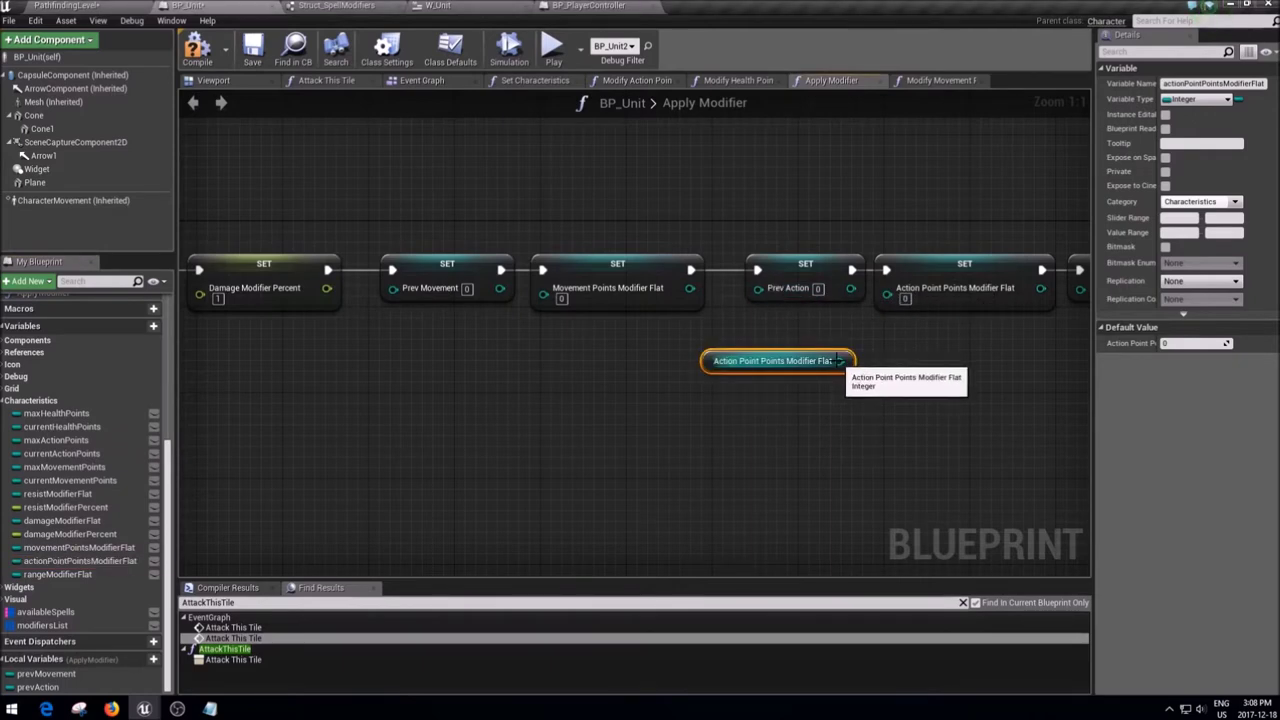
{"action": "left_click_drag", "start_coordinate": [838, 360], "coordinate": [758, 288]}
{"action": "left_click_drag", "start_coordinate": [767, 361], "coordinate": [778, 328]}
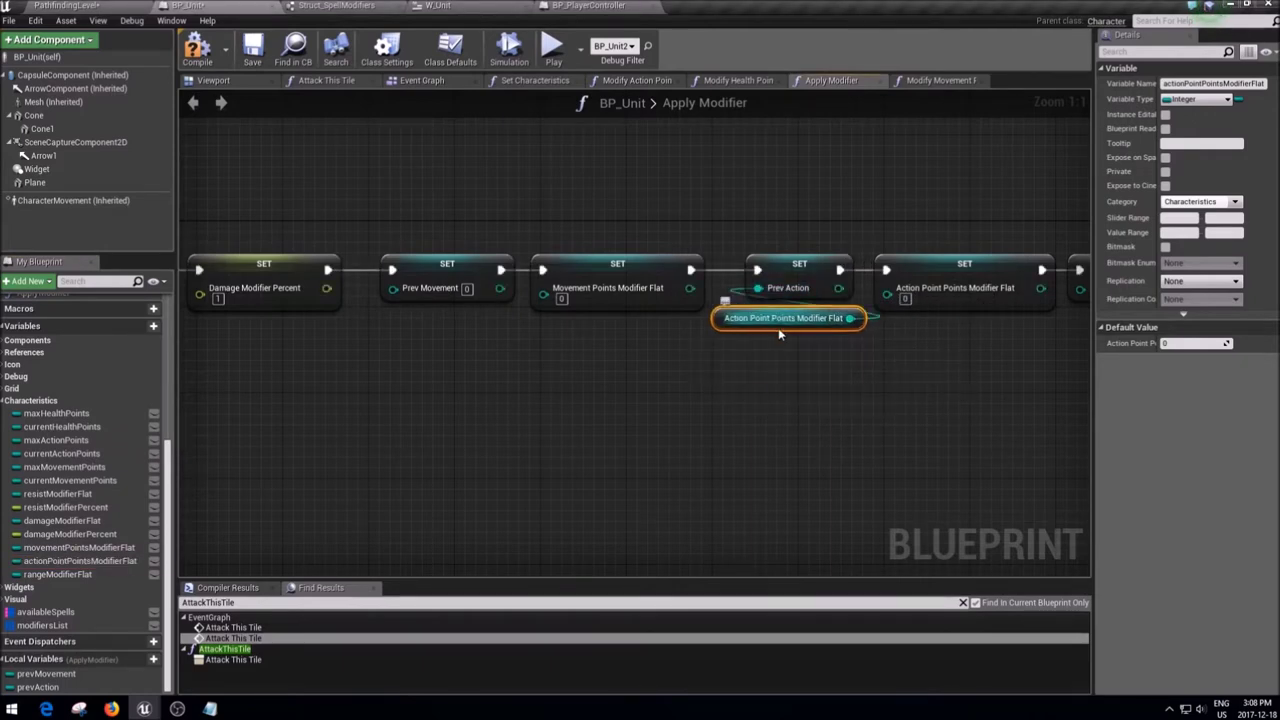
{"action": "left_click", "coordinate": [725, 478]}
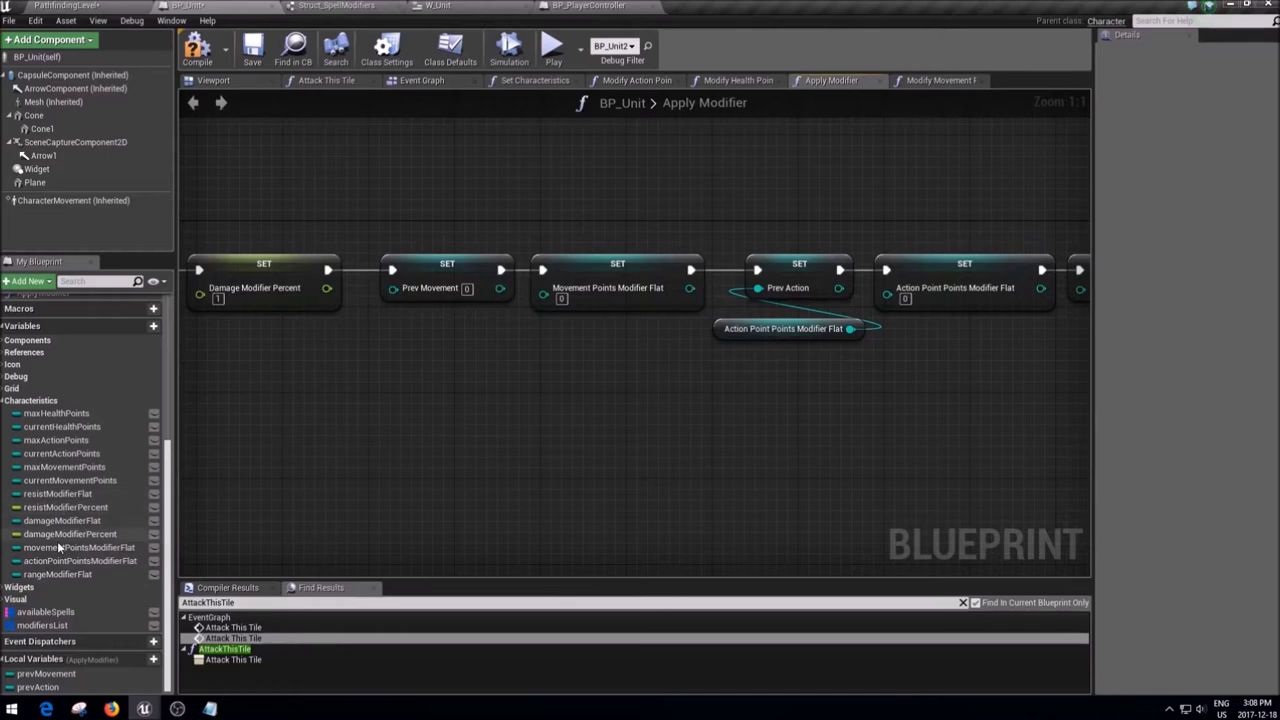
- Feed a Movement Points Modifier Flat getter into SET Prev Movement
{"action": "left_click_drag", "start_coordinate": [70, 547], "coordinate": [390, 357]}
{"action": "left_click", "coordinate": [415, 366]}
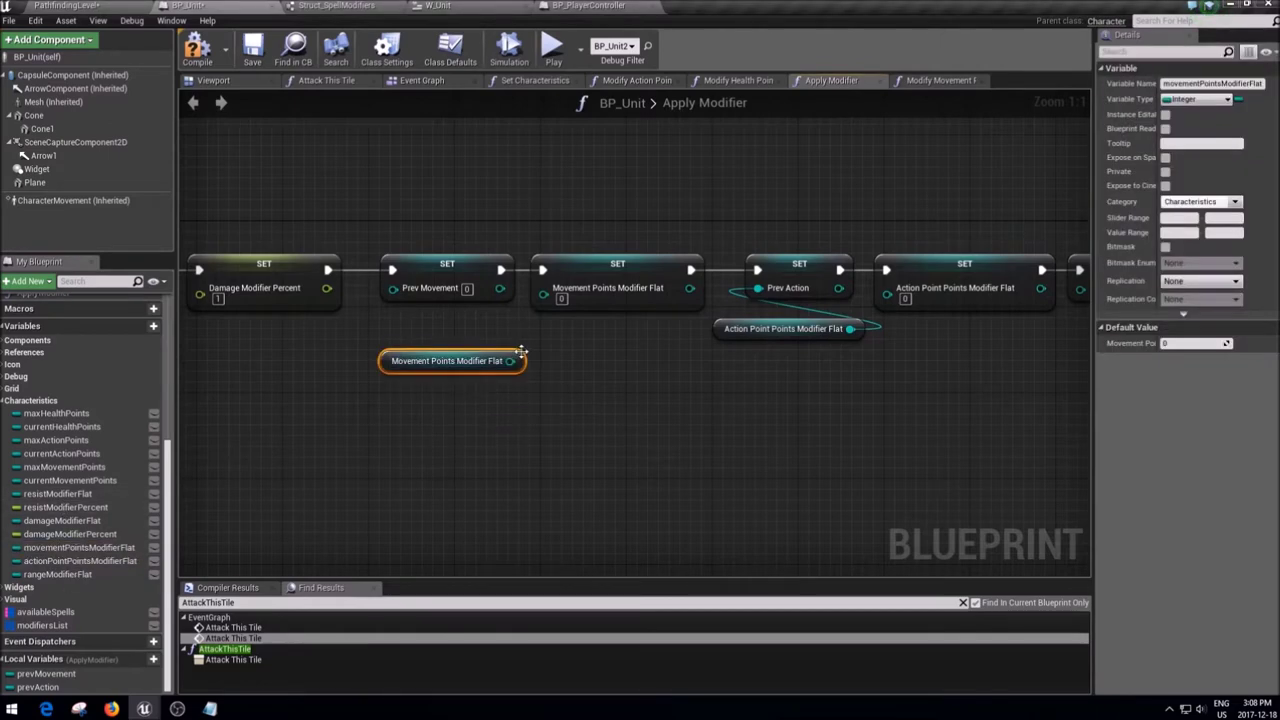
{"action": "mouse_move", "coordinate": [515, 366]}
{"action": "left_mouse_down"}
{"action": "mouse_move", "coordinate": [420, 285]}
{"action": "mouse_move", "coordinate": [510, 362]}
{"action": "mouse_move", "coordinate": [493, 324]}
{"action": "left_mouse_up"}
- Line up the modifier getters and save BP_Unit
{"action": "left_click", "coordinate": [775, 318]}
{"action": "right_click_drag", "start_coordinate": [777, 426], "coordinate": [757, 418]}
{"action": "left_click_drag", "start_coordinate": [345, 235], "coordinate": [503, 502]}
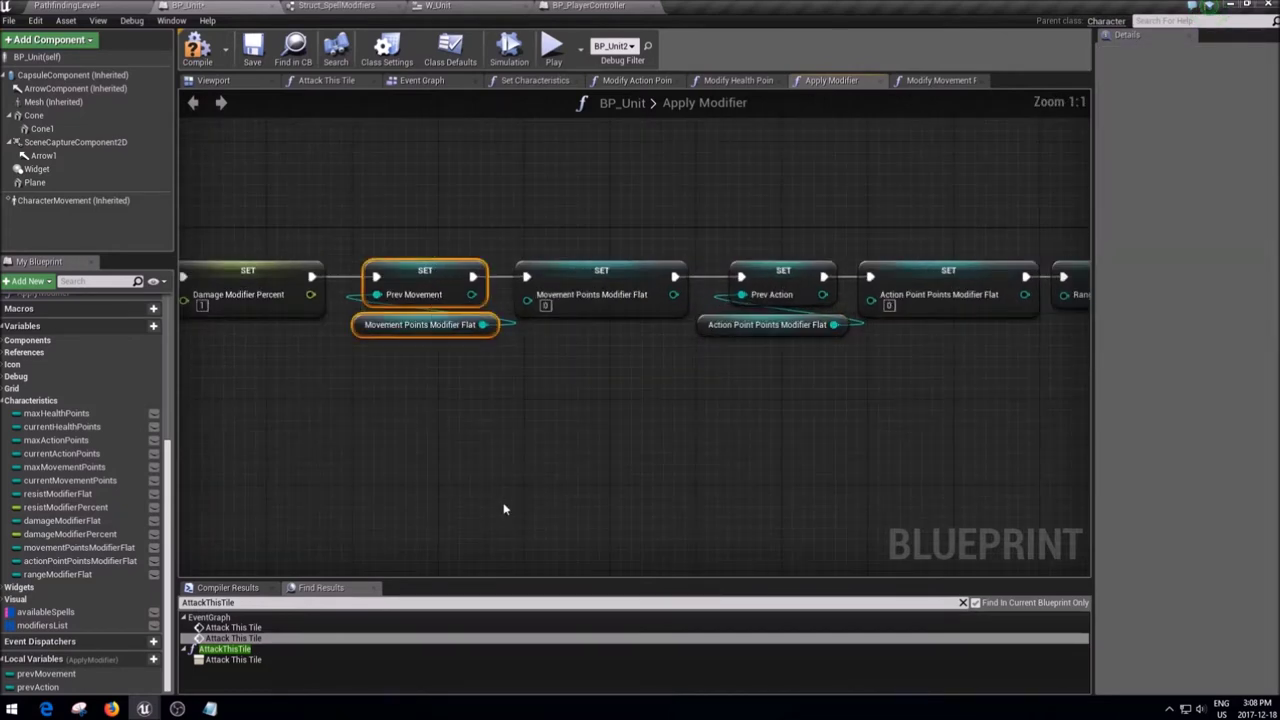
{"action": "left_click", "coordinate": [525, 415]}
{"action": "left_click_drag", "start_coordinate": [439, 194], "coordinate": [423, 437]}
{"action": "scroll", "coordinate": [400, 434], "scroll_direction": "down", "scroll_amount": 3}
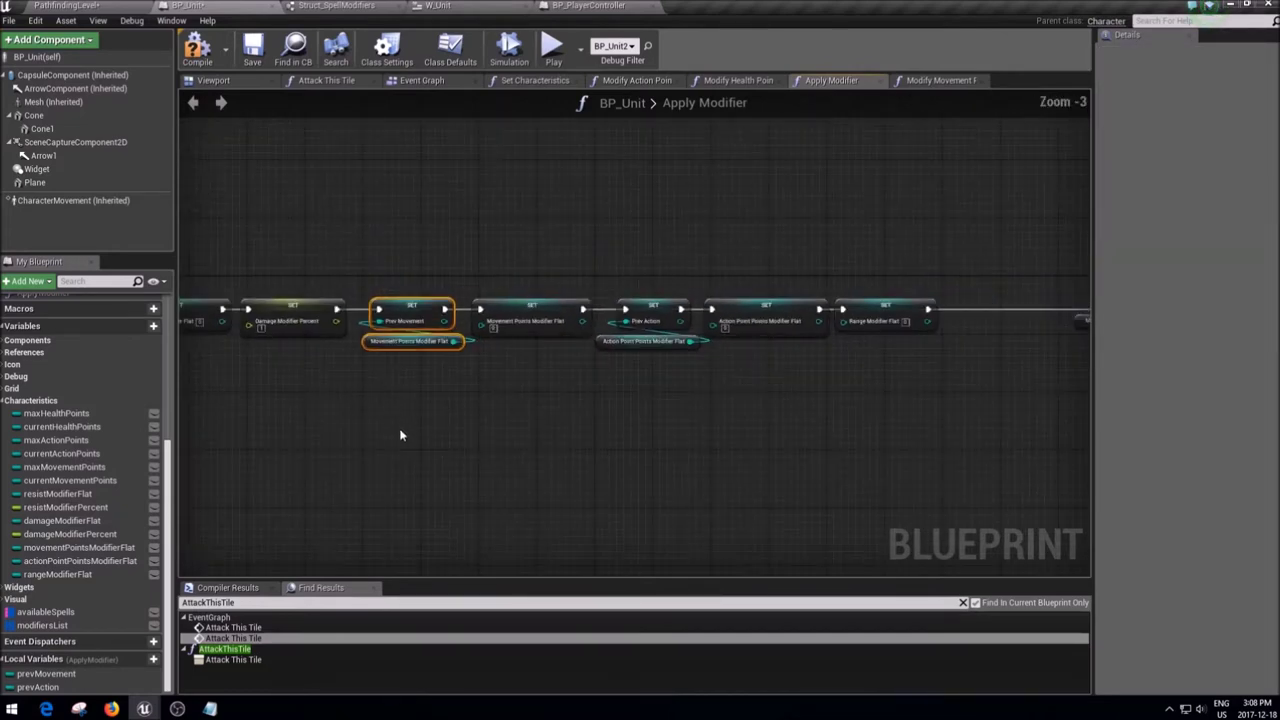
{"action": "left_click", "coordinate": [400, 434]}
{"action": "left_click", "coordinate": [236, 58]}
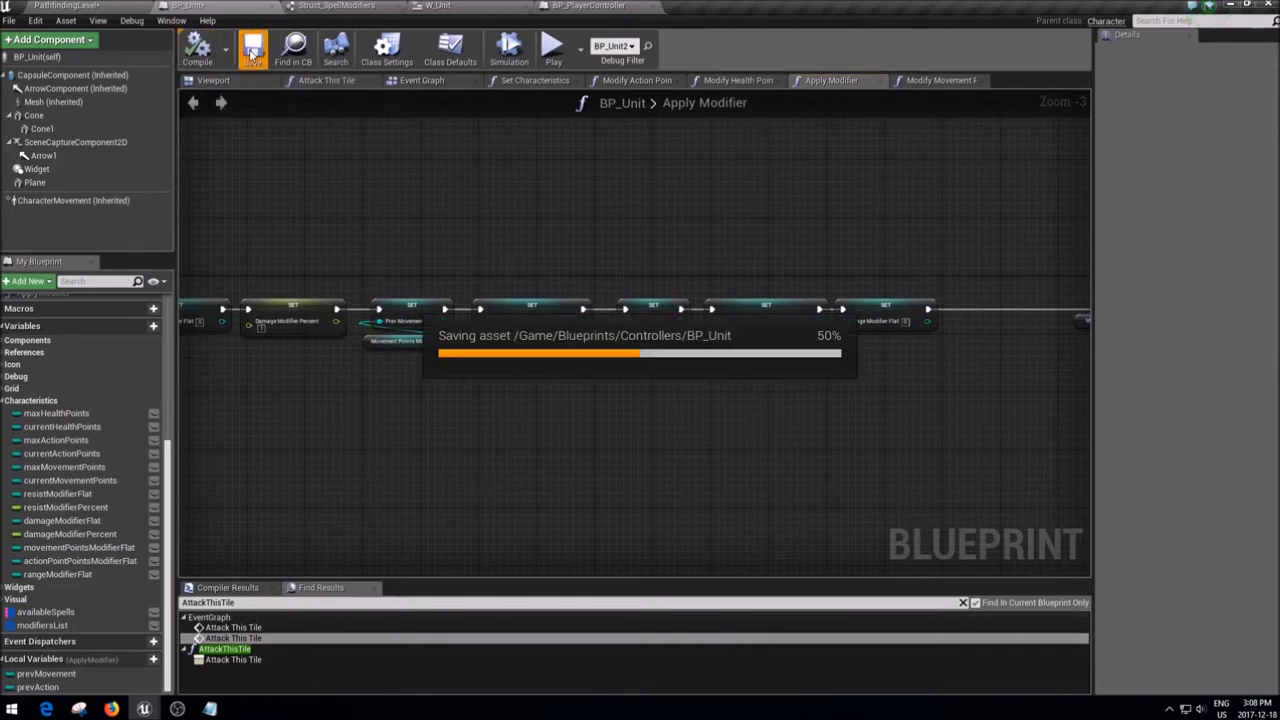
{"action": "scroll", "coordinate": [232, 268], "scroll_direction": "down", "scroll_amount": 5}
- Create a != node from a Prev Movement getter beside the lower Branch
{"action": "scroll", "coordinate": [484, 282], "scroll_direction": "up", "scroll_amount": 4}
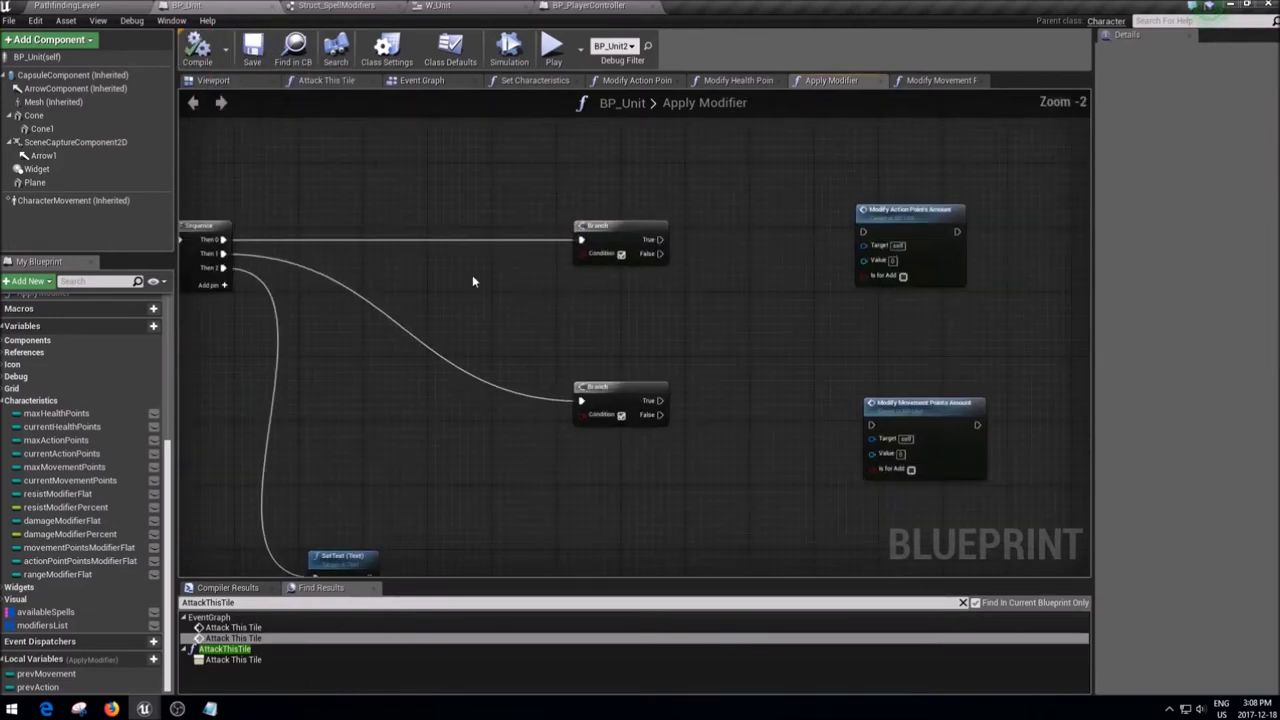
{"action": "scroll", "coordinate": [472, 275], "scroll_direction": "up", "scroll_amount": 2}
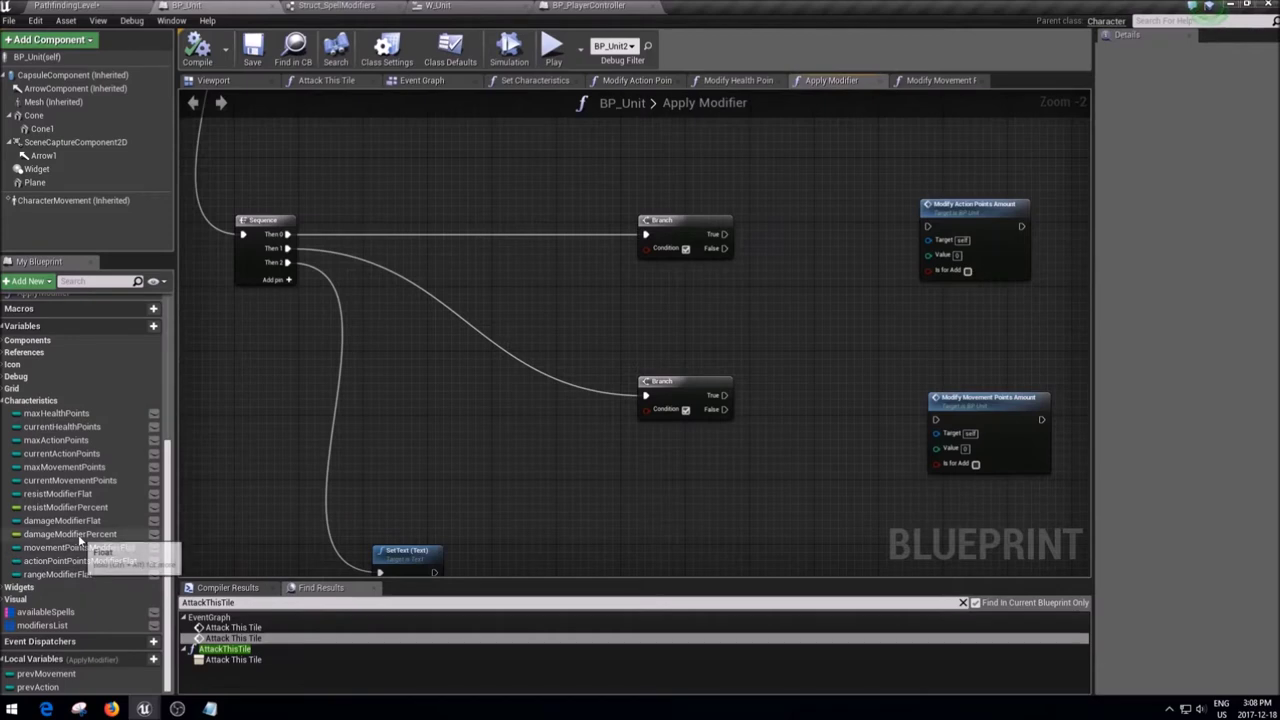
{"action": "left_click_drag", "start_coordinate": [31, 676], "coordinate": [501, 269]}
{"action": "type", "text": "!="}
{"action": "key", "text": "Return"}
{"action": "scroll", "coordinate": [500, 268], "scroll_direction": "up", "scroll_amount": 2}
{"action": "left_click", "coordinate": [445, 262]}
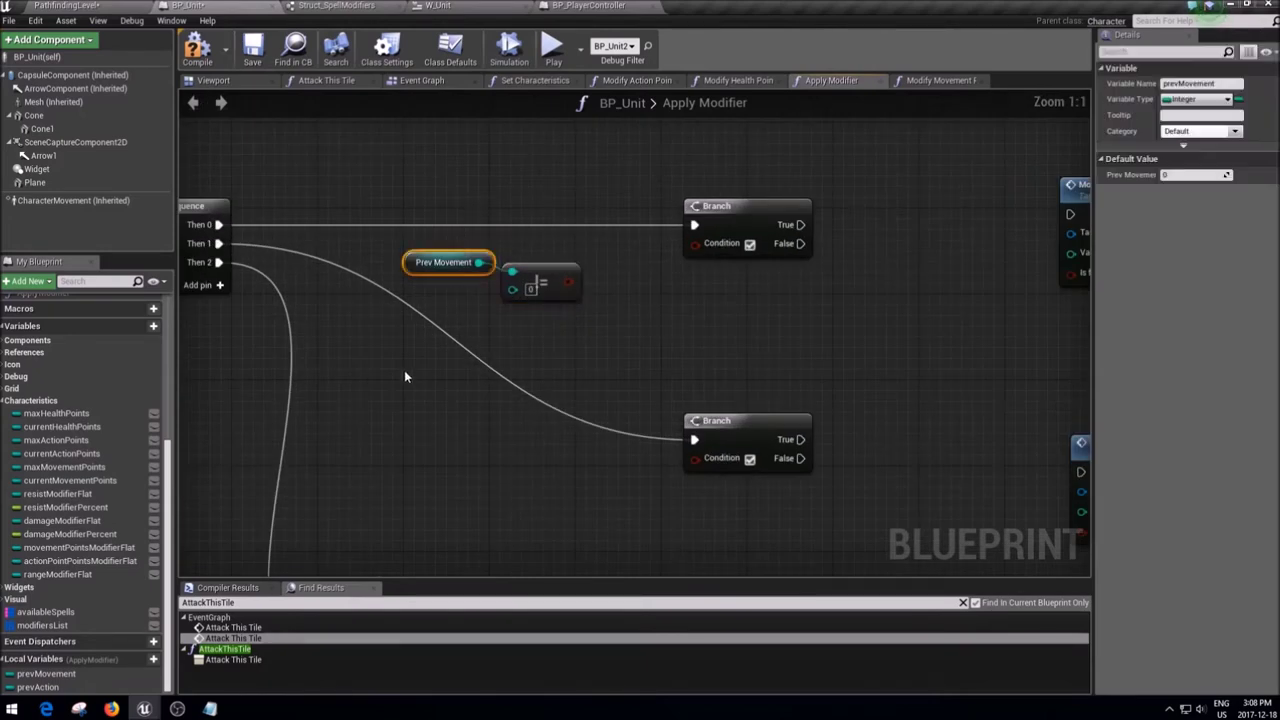
{"action": "left_click_drag", "start_coordinate": [530, 273], "coordinate": [534, 425]}
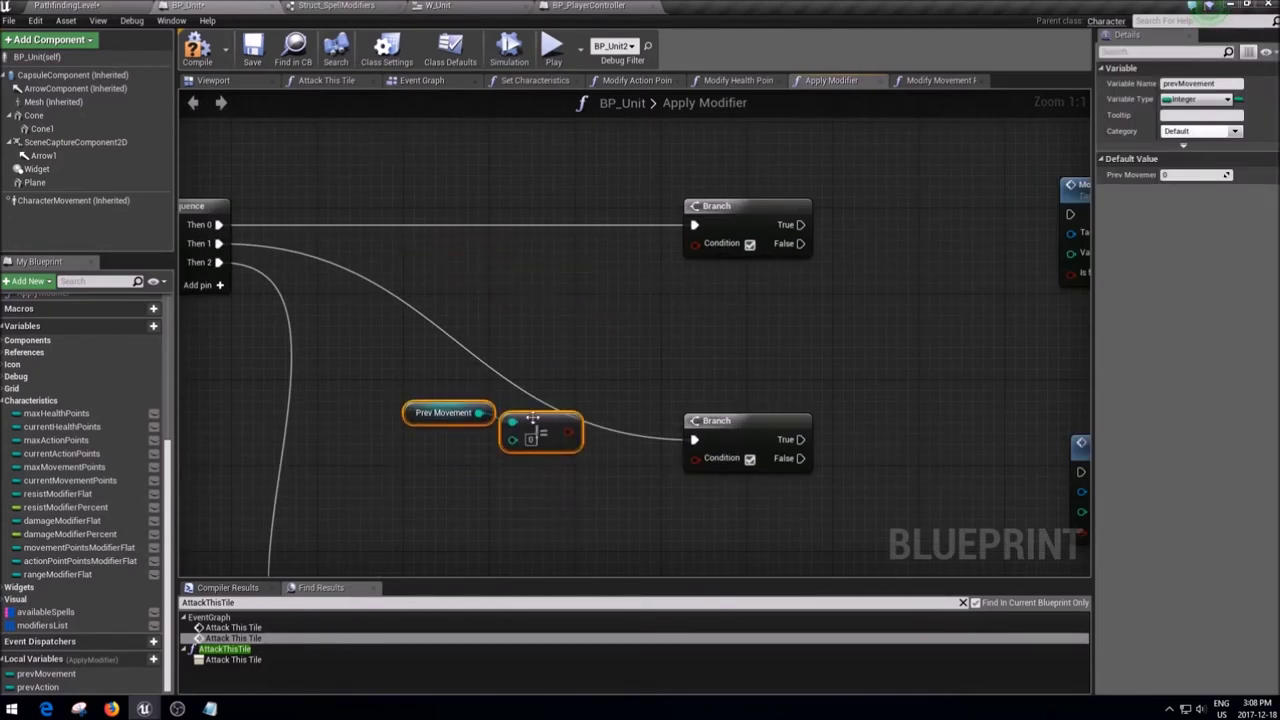
- Compare Prev Movement with Movement Points Modifier Flat and wire the result into the lower Branch condition
{"action": "mouse_move", "coordinate": [79, 547]}
{"action": "left_mouse_down"}
{"action": "mouse_move", "coordinate": [546, 445]}
{"action": "mouse_move", "coordinate": [553, 430]}
{"action": "mouse_move", "coordinate": [694, 458]}
{"action": "left_mouse_up"}
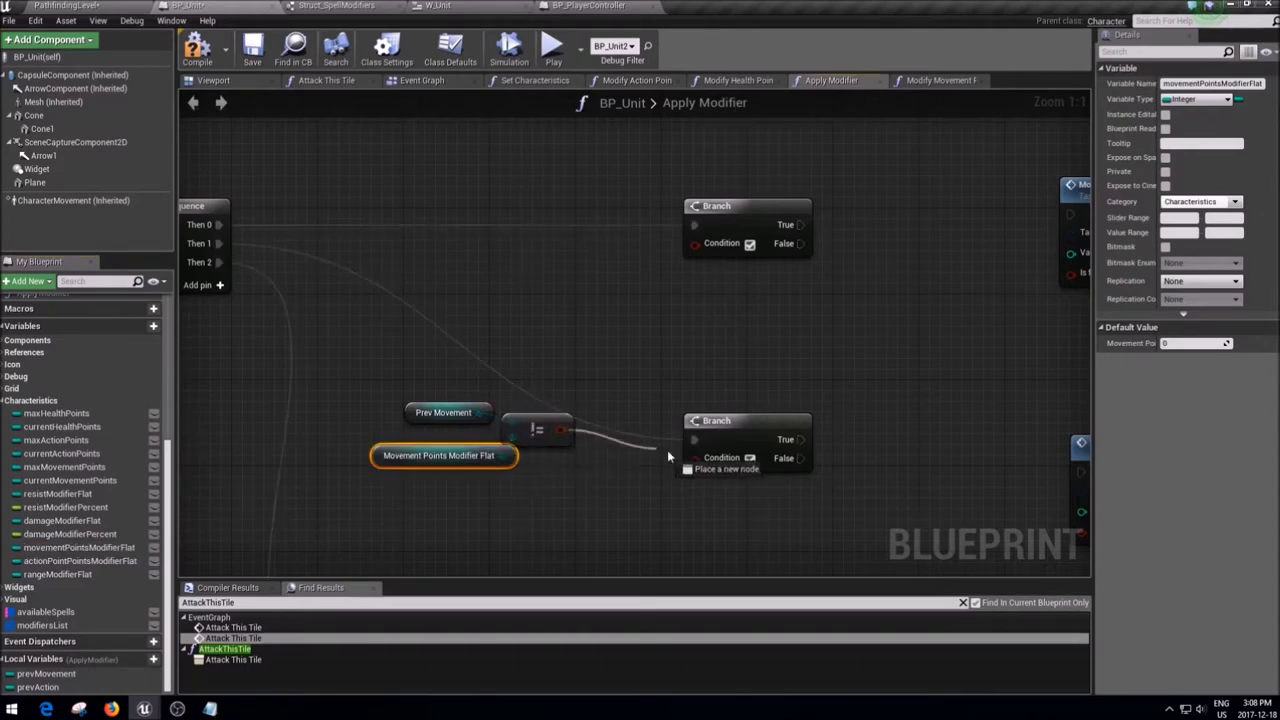
{"action": "left_click", "coordinate": [563, 432]}
{"action": "left_click_drag", "start_coordinate": [563, 432], "coordinate": [660, 462]}
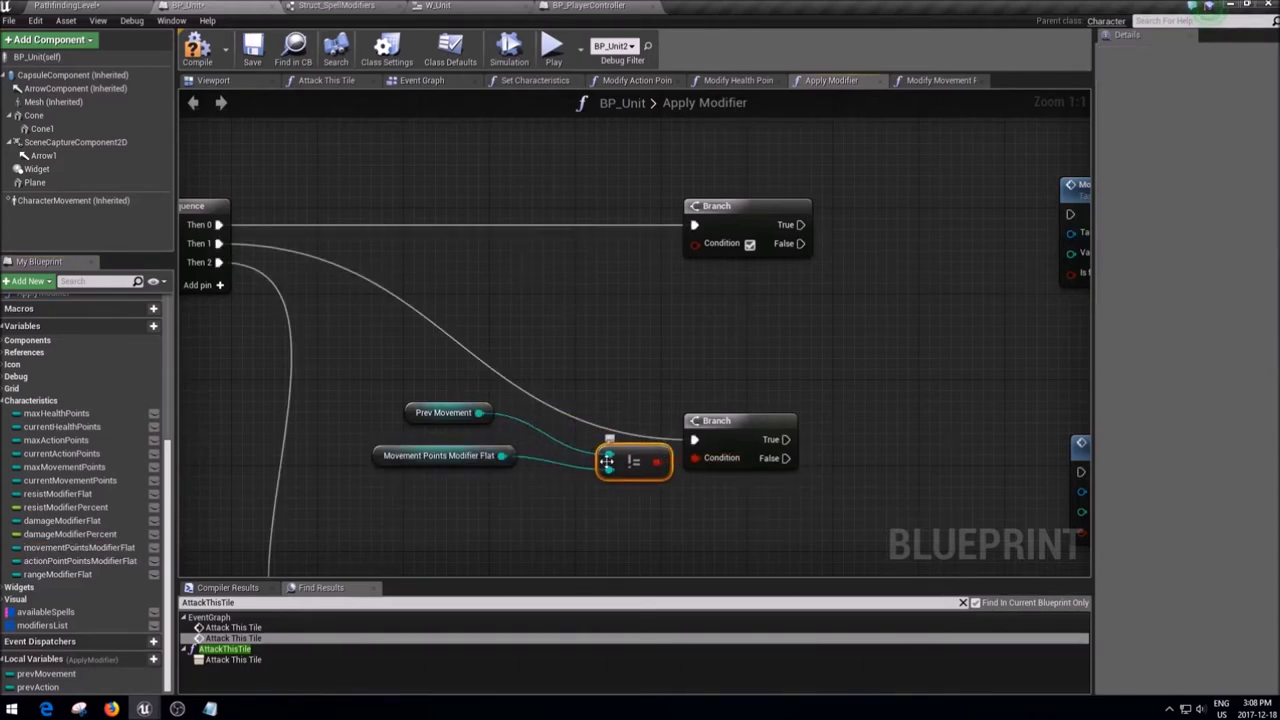
{"action": "right_click", "coordinate": [607, 458]}
{"action": "left_click", "coordinate": [700, 533]}
{"action": "right_click", "coordinate": [611, 472]}
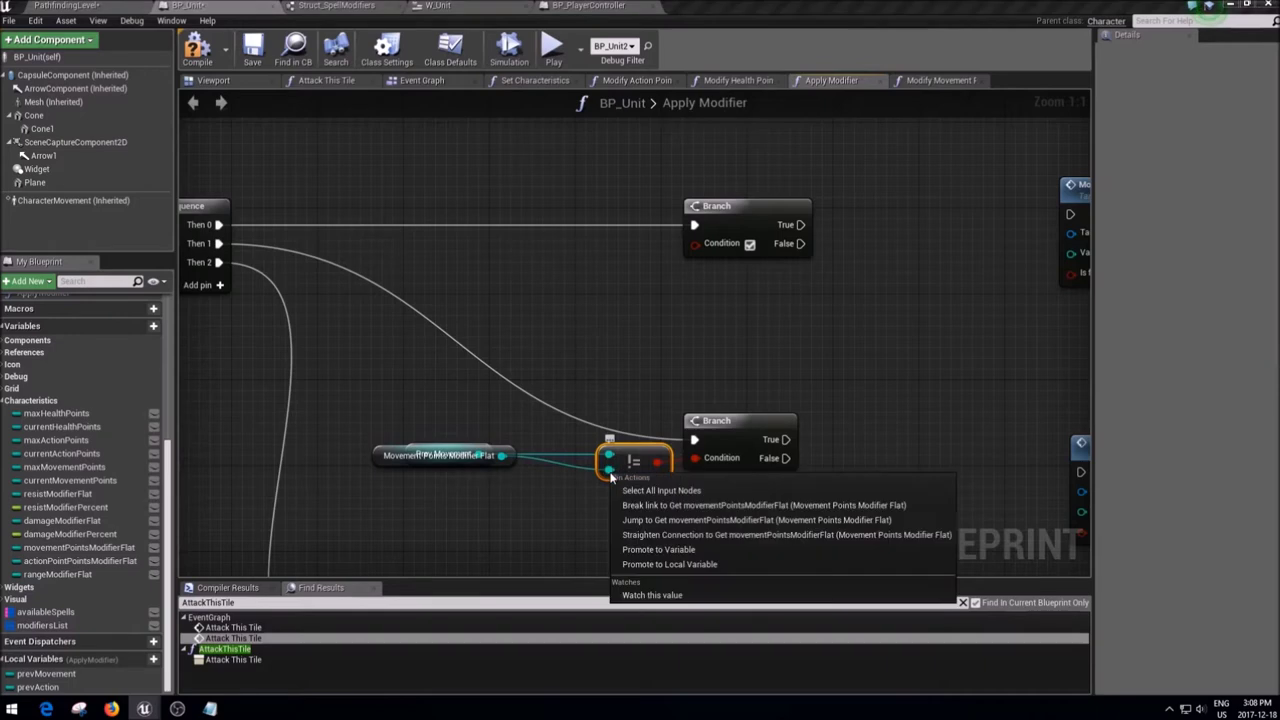
{"action": "left_click", "coordinate": [665, 534]}
{"action": "mouse_move", "coordinate": [510, 469]}
{"action": "left_mouse_down"}
{"action": "mouse_move", "coordinate": [532, 469]}
{"action": "mouse_move", "coordinate": [540, 453]}
{"action": "left_mouse_up"}
- Copy the comparison to the upper Branch, swapping in Prev Action and Action Point Points Modifier Flat
{"action": "left_click_drag", "start_coordinate": [677, 530], "coordinate": [565, 445]}
{"action": "left_click_drag", "start_coordinate": [629, 523], "coordinate": [460, 445]}
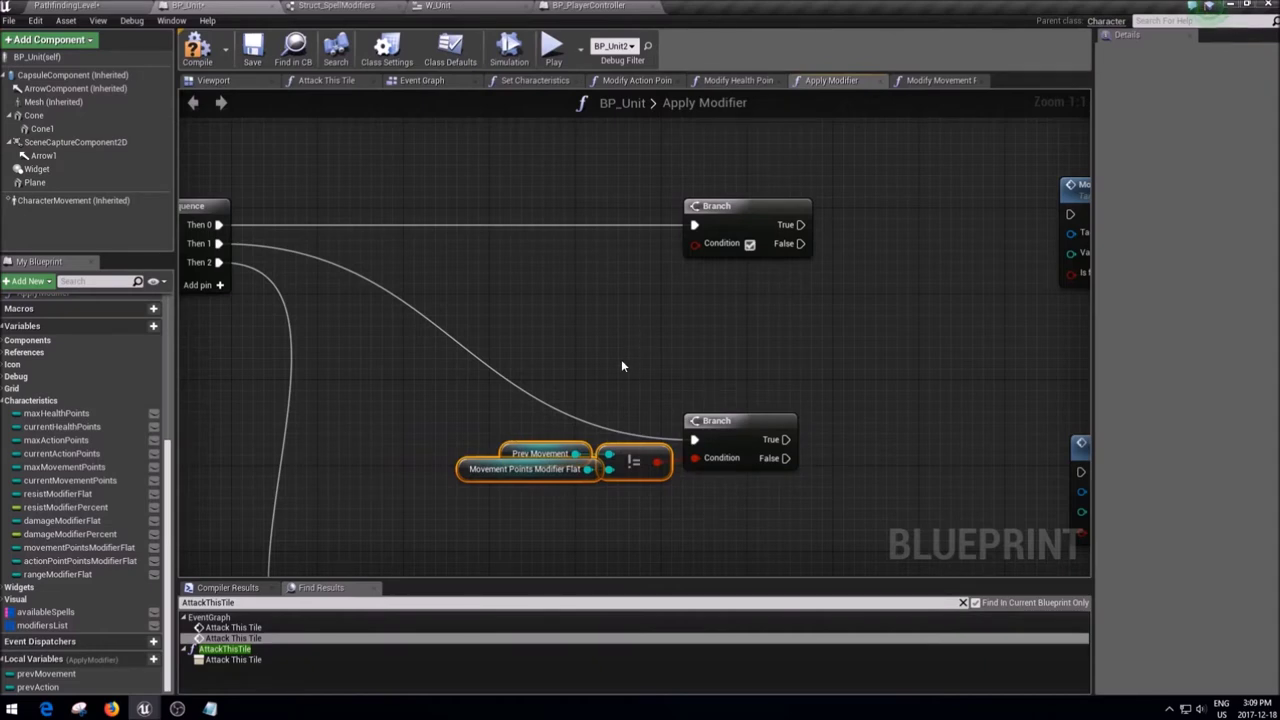
{"action": "key", "text": "ctrl+c"}
{"action": "key", "text": "ctrl+v"}
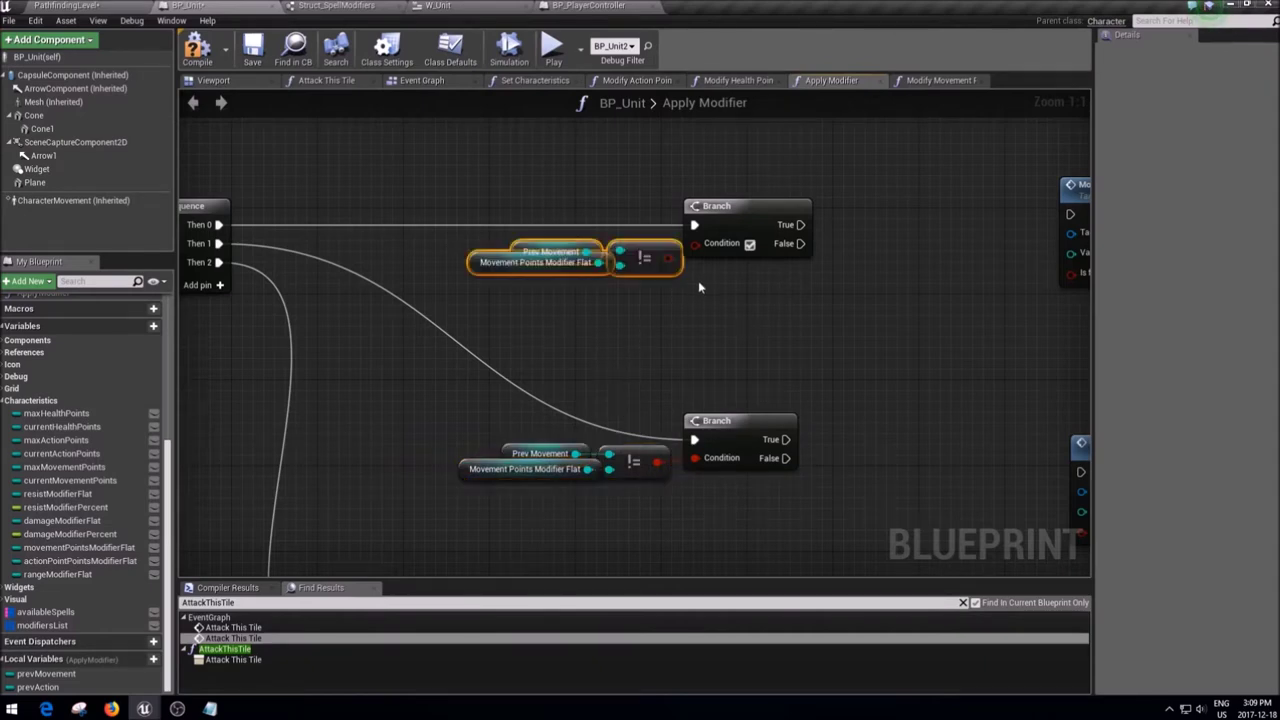
{"action": "mouse_move", "coordinate": [667, 268]}
{"action": "left_mouse_down"}
{"action": "mouse_move", "coordinate": [647, 268]}
{"action": "mouse_move", "coordinate": [695, 243]}
{"action": "left_mouse_up"}
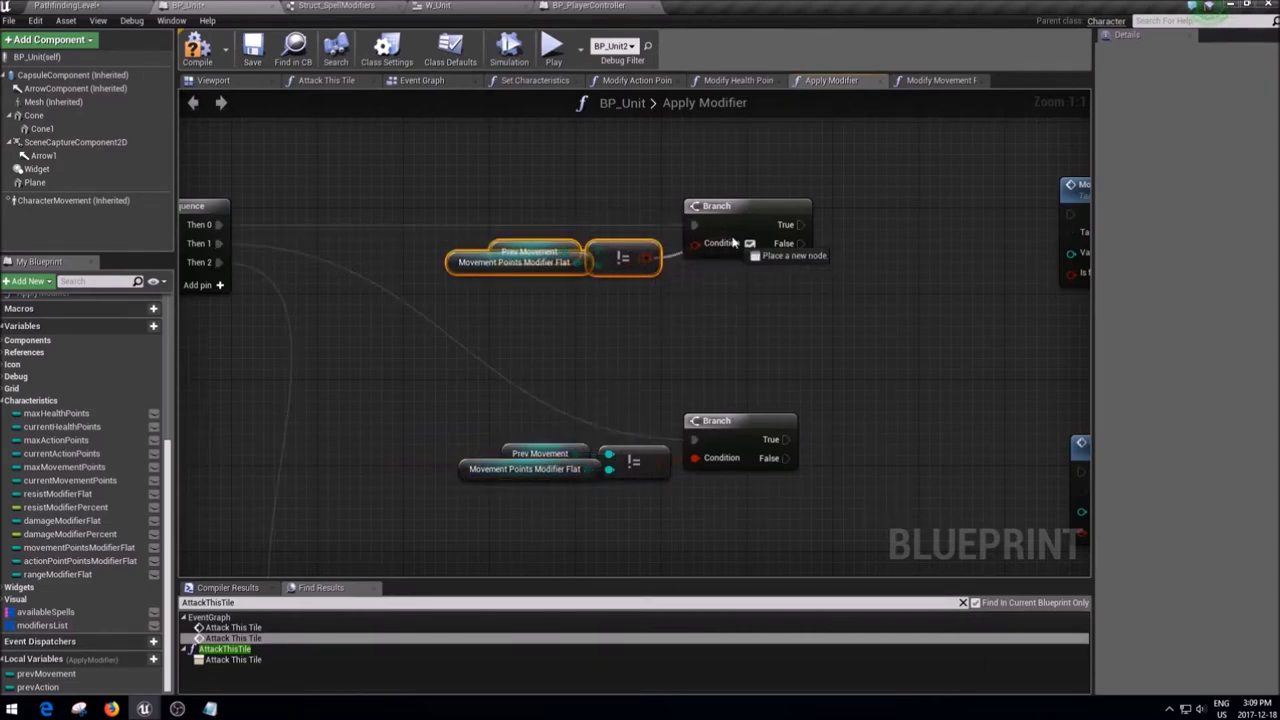
{"action": "left_click_drag", "start_coordinate": [70, 561], "coordinate": [453, 263]}
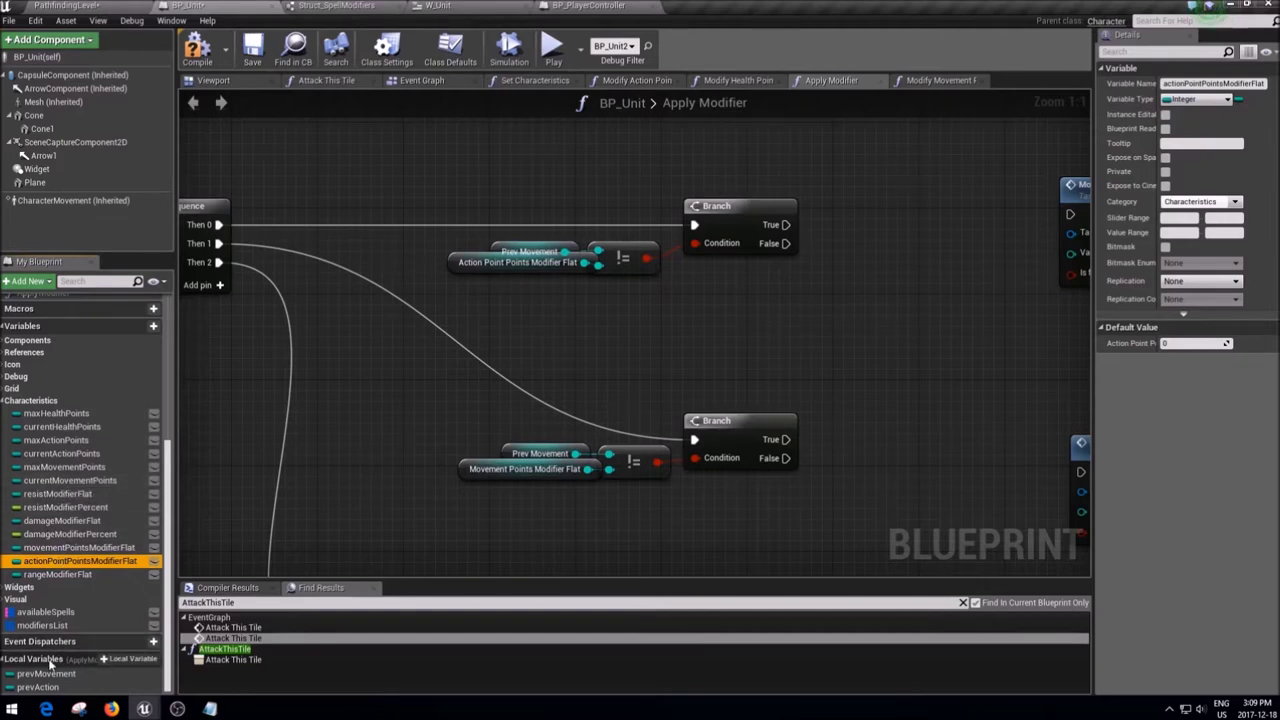
{"action": "left_click_drag", "start_coordinate": [37, 687], "coordinate": [487, 245]}
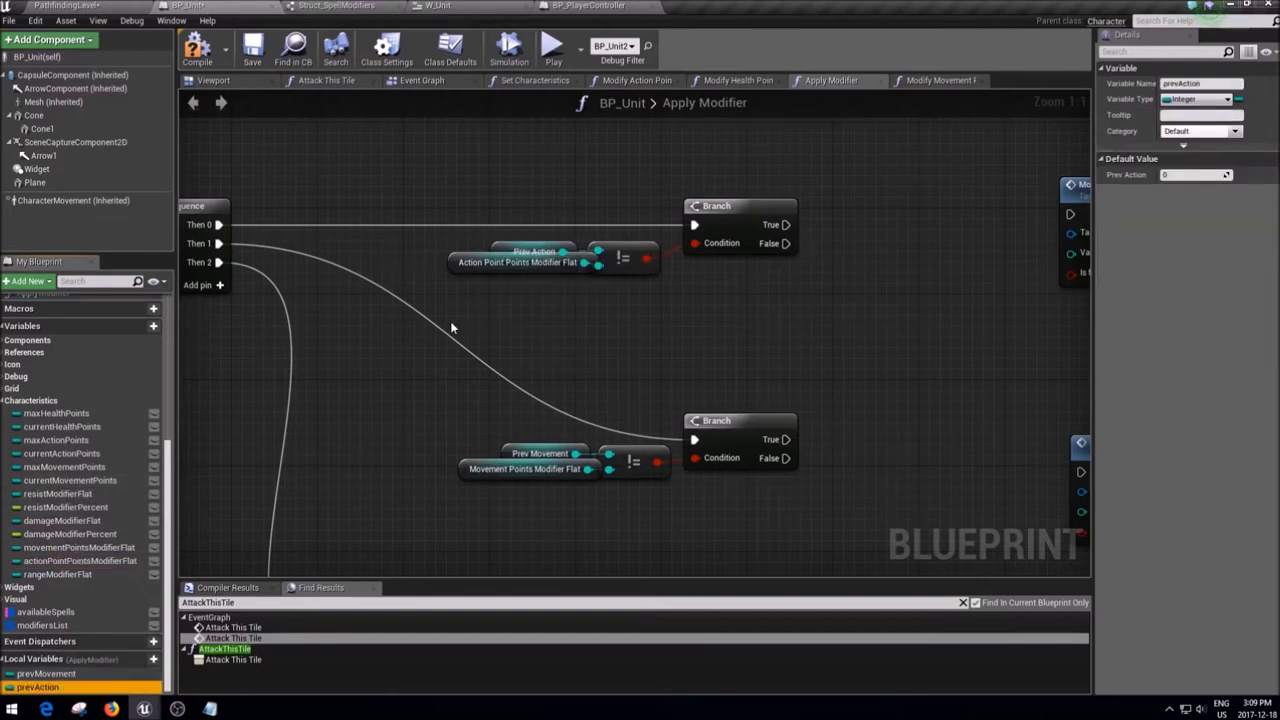
{"action": "left_click", "coordinate": [510, 270]}
{"action": "left_click_drag", "start_coordinate": [500, 468], "coordinate": [500, 479]}
{"action": "left_click", "coordinate": [563, 301]}
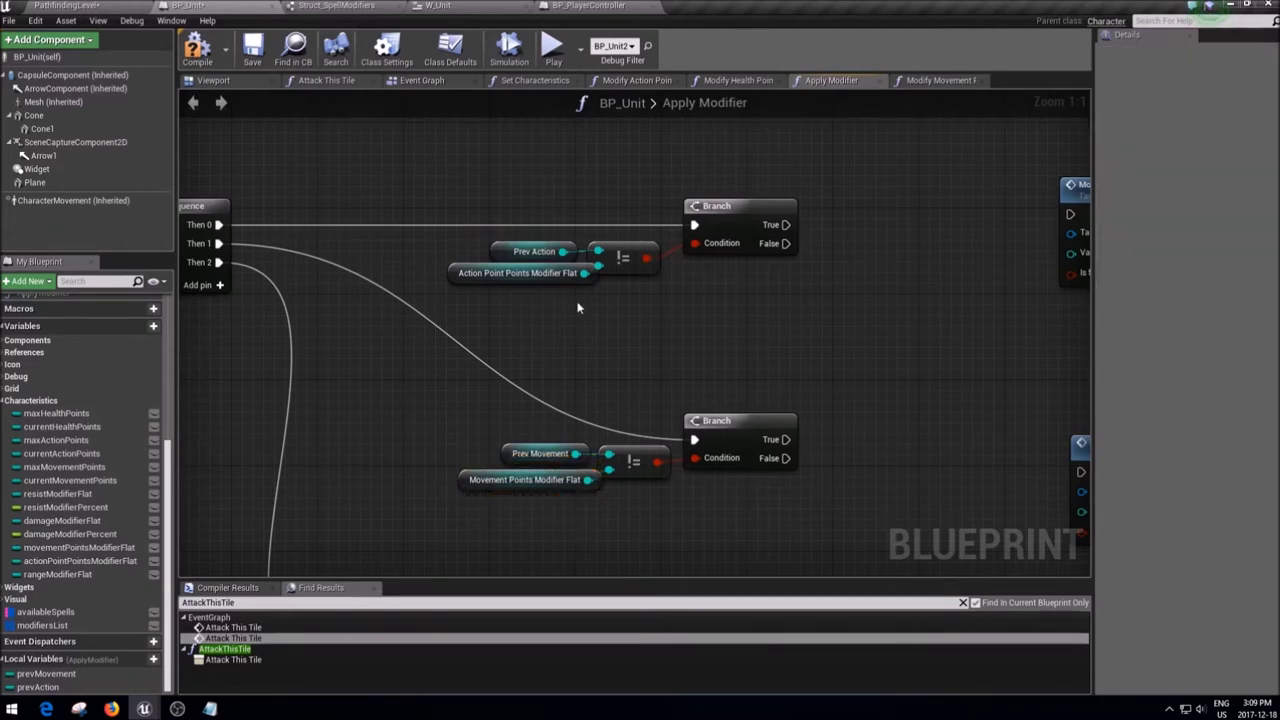
{"action": "mouse_move", "coordinate": [627, 237]}
{"action": "left_mouse_down"}
{"action": "mouse_move", "coordinate": [692, 364]}
{"action": "mouse_move", "coordinate": [470, 230]}
{"action": "left_mouse_up"}
- Wire upper Branch True to Modify Action Points Amount and lower Branch True to Modify Movement Points Amount
{"action": "key", "text": "q"}
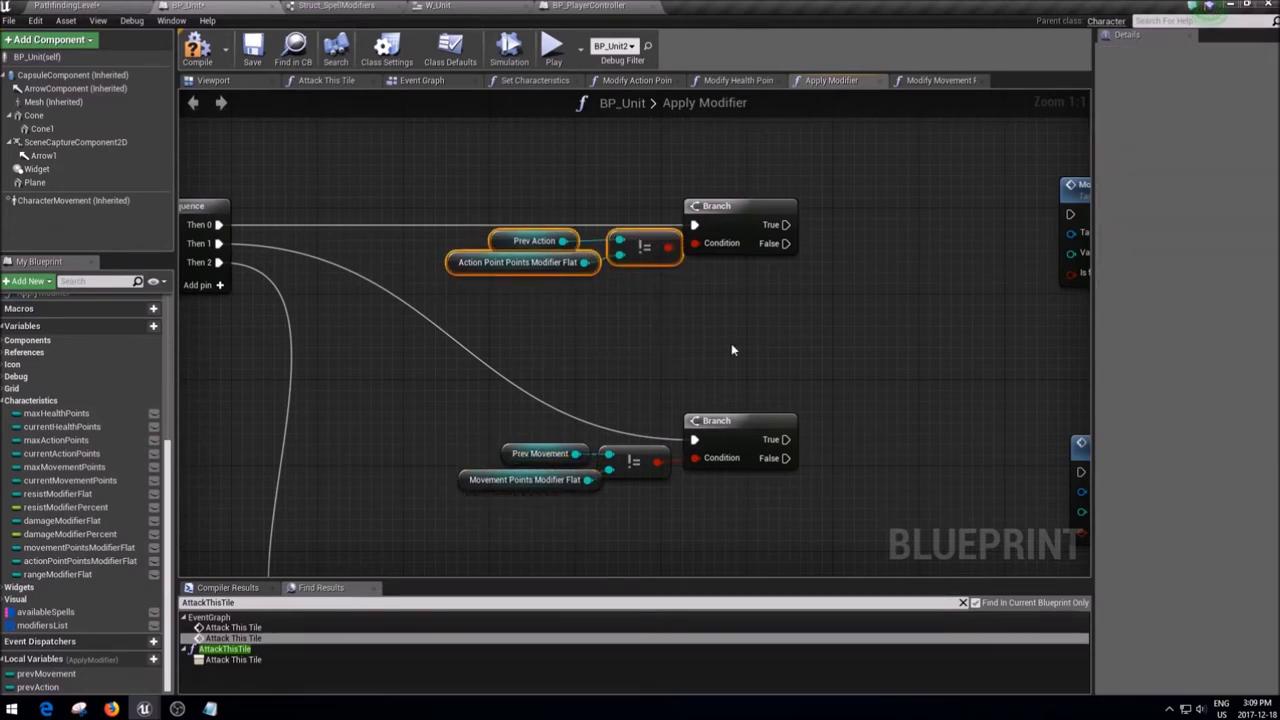
{"action": "right_click_drag", "start_coordinate": [826, 371], "coordinate": [536, 343]}
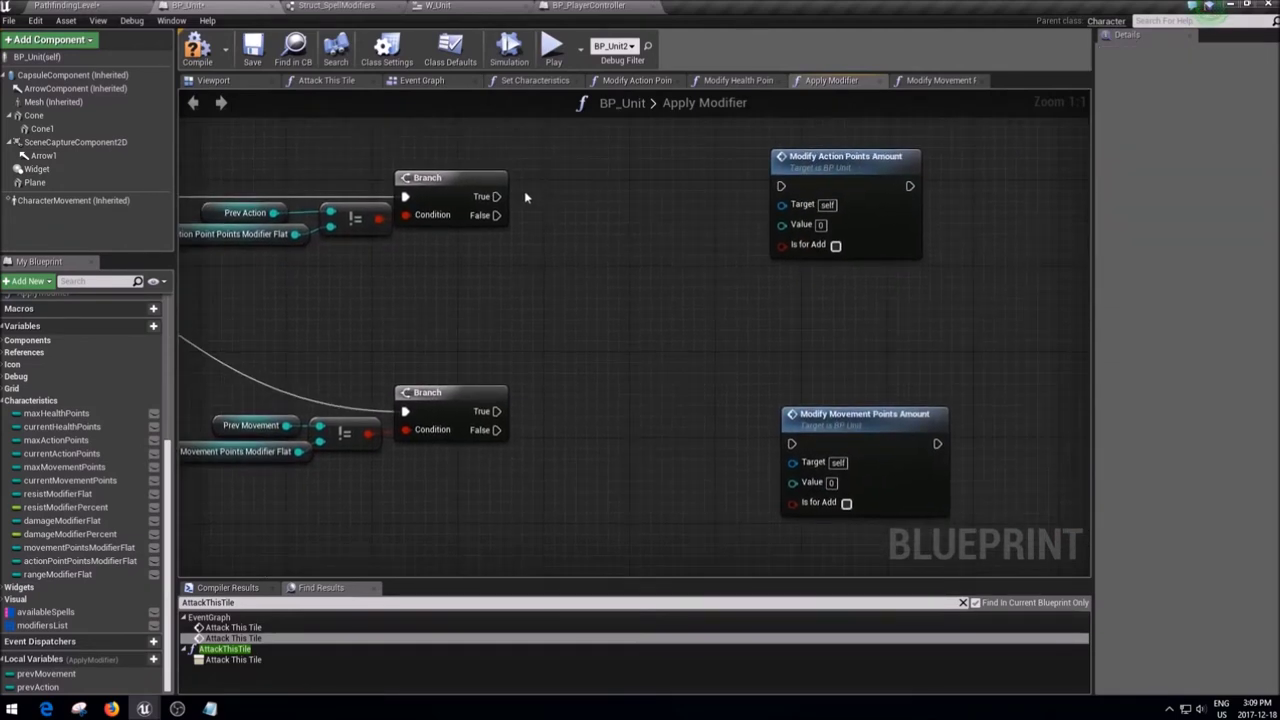
{"action": "mouse_move", "coordinate": [496, 196]}
{"action": "left_mouse_down"}
{"action": "mouse_move", "coordinate": [810, 200]}
{"action": "mouse_move", "coordinate": [782, 187]}
{"action": "left_mouse_up"}
{"action": "left_click_drag", "start_coordinate": [791, 444], "coordinate": [496, 411]}
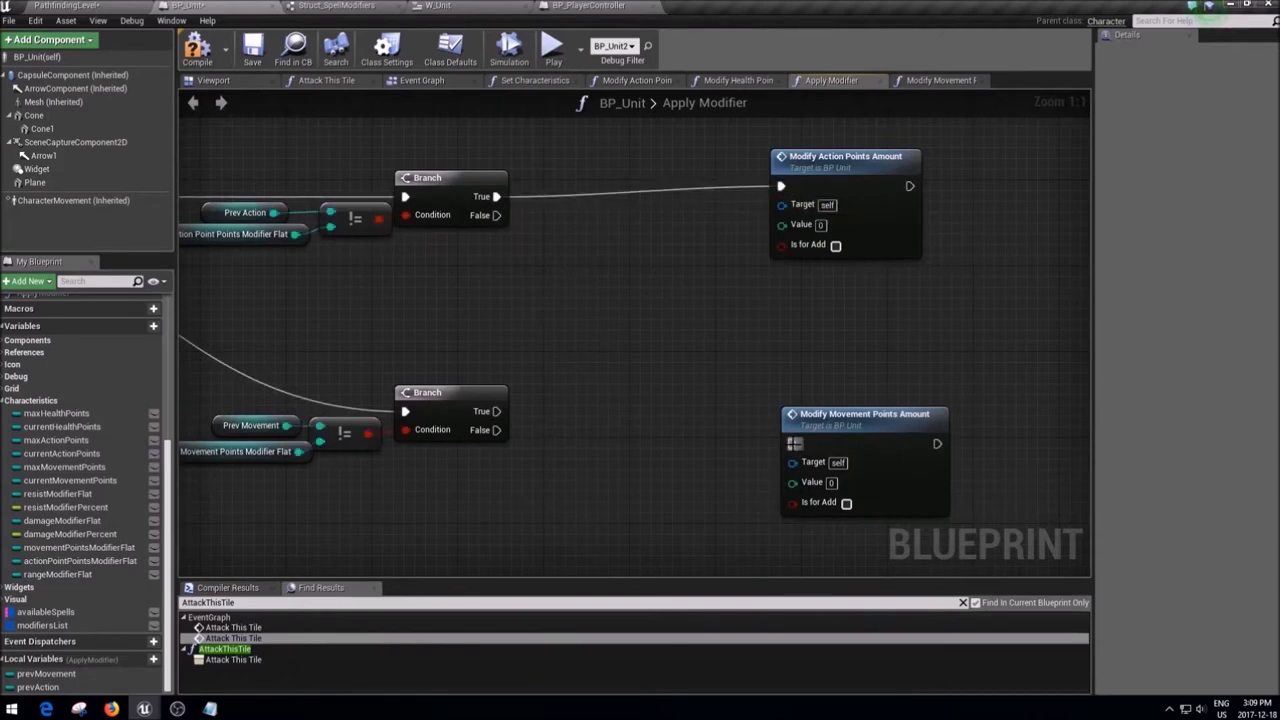
{"action": "left_click_drag", "start_coordinate": [874, 425], "coordinate": [864, 392]}
{"action": "left_click_drag", "start_coordinate": [856, 157], "coordinate": [866, 168]}
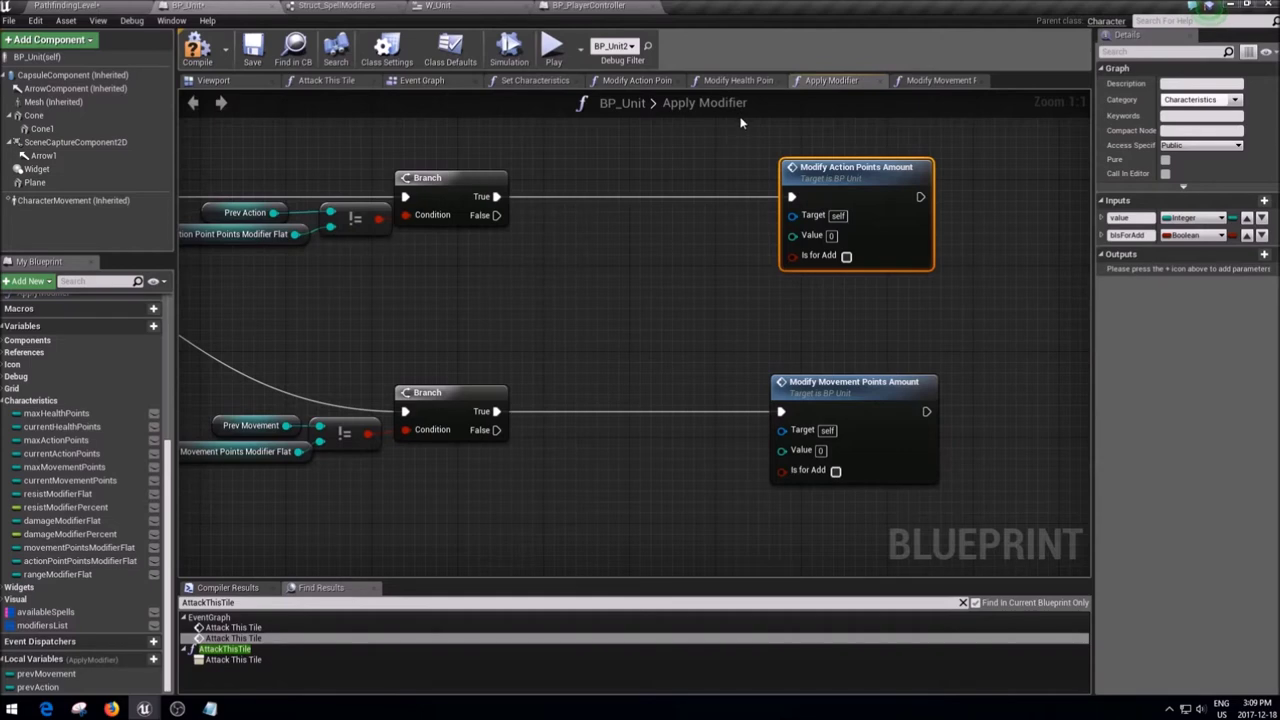
{"action": "left_click_drag", "start_coordinate": [741, 122], "coordinate": [950, 480]}
{"action": "left_click_drag", "start_coordinate": [934, 406], "coordinate": [979, 406]}
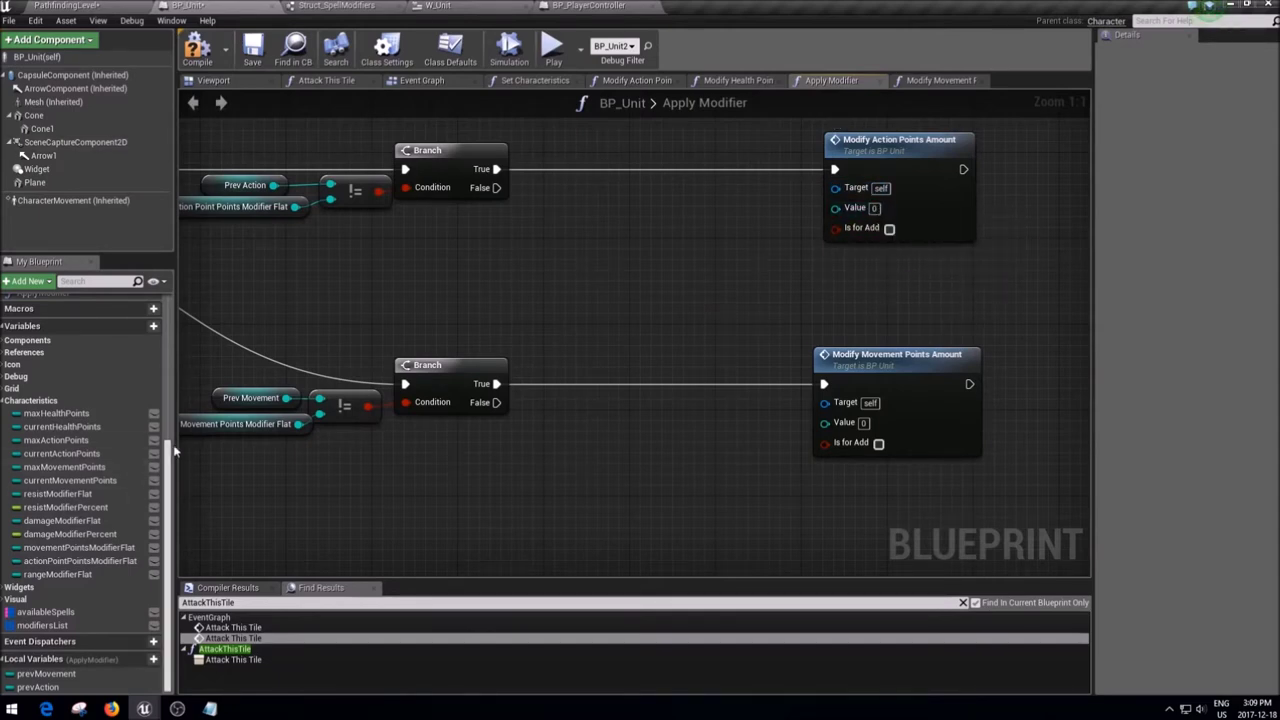
{"action": "left_click_drag", "start_coordinate": [280, 270], "coordinate": [240, 180]}
- Subtract Prev Action from a duplicated Action Point Points Modifier Flat getter
{"action": "key", "text": "ctrl+v"}
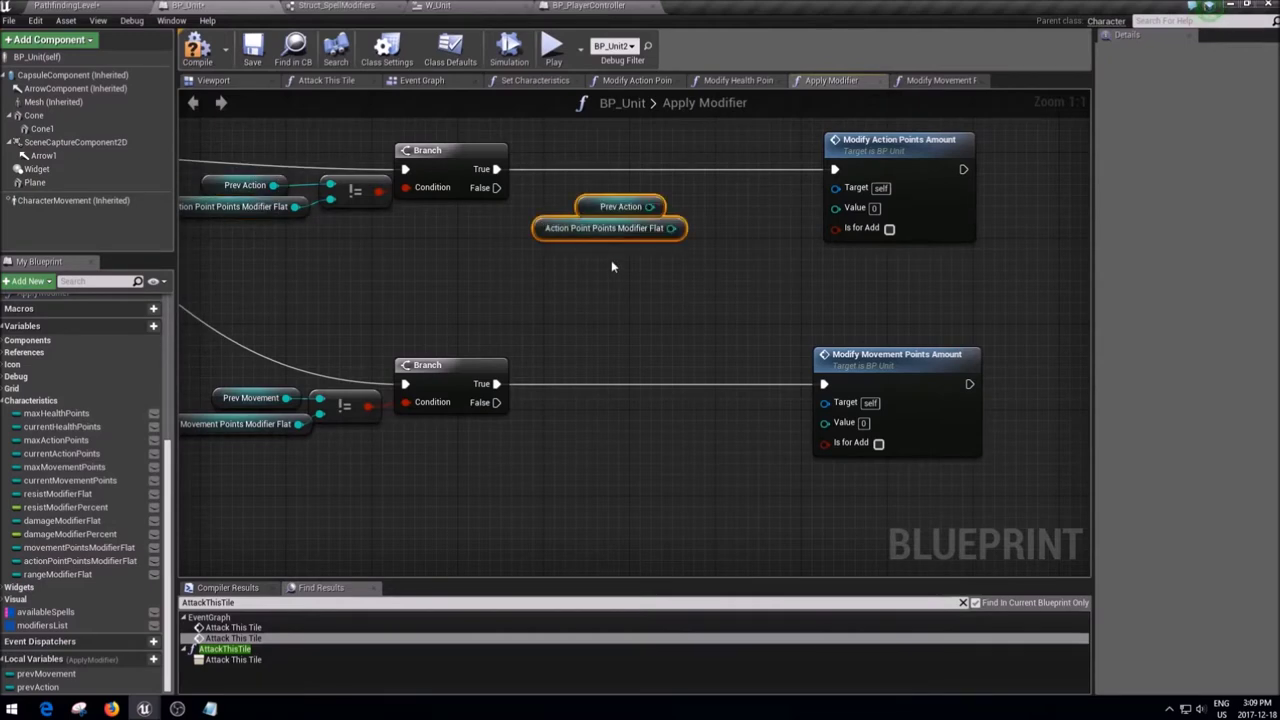
{"action": "mouse_move", "coordinate": [610, 222]}
{"action": "left_mouse_down"}
{"action": "mouse_move", "coordinate": [610, 186]}
{"action": "mouse_move", "coordinate": [588, 271]}
{"action": "mouse_move", "coordinate": [690, 250]}
{"action": "left_mouse_up"}
{"action": "left_click", "coordinate": [620, 206], "text": "ctrl"}
{"action": "left_click", "coordinate": [588, 271]}
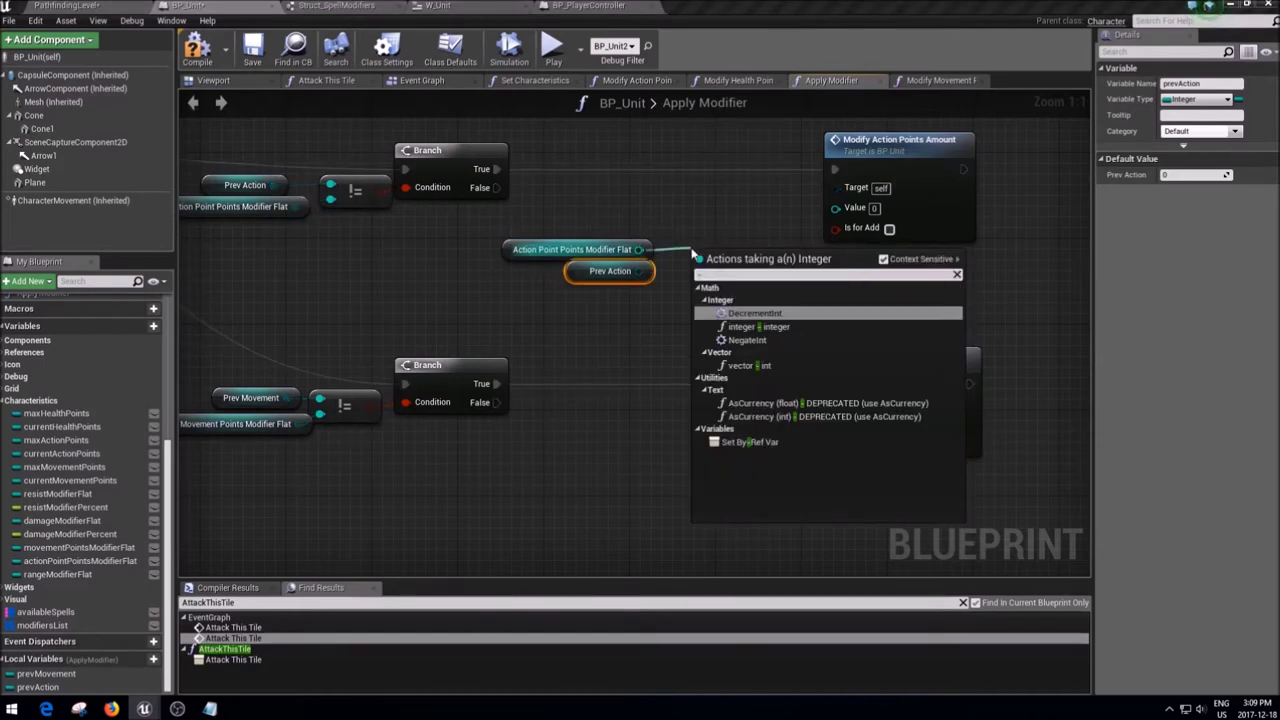
{"action": "key", "text": "Return"}
{"action": "mouse_move", "coordinate": [638, 271]}
{"action": "left_mouse_down"}
{"action": "mouse_move", "coordinate": [706, 276]}
{"action": "mouse_move", "coordinate": [728, 256]}
{"action": "left_mouse_up"}
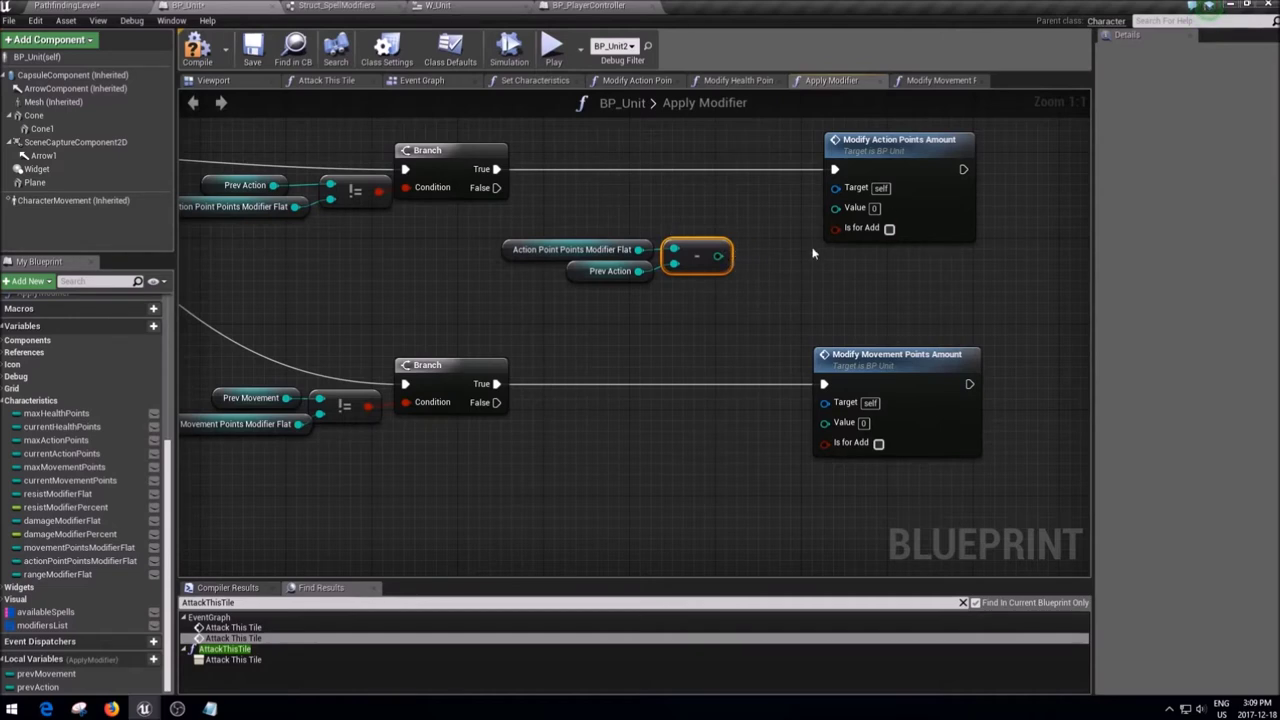
{"action": "left_click", "coordinate": [755, 246]}
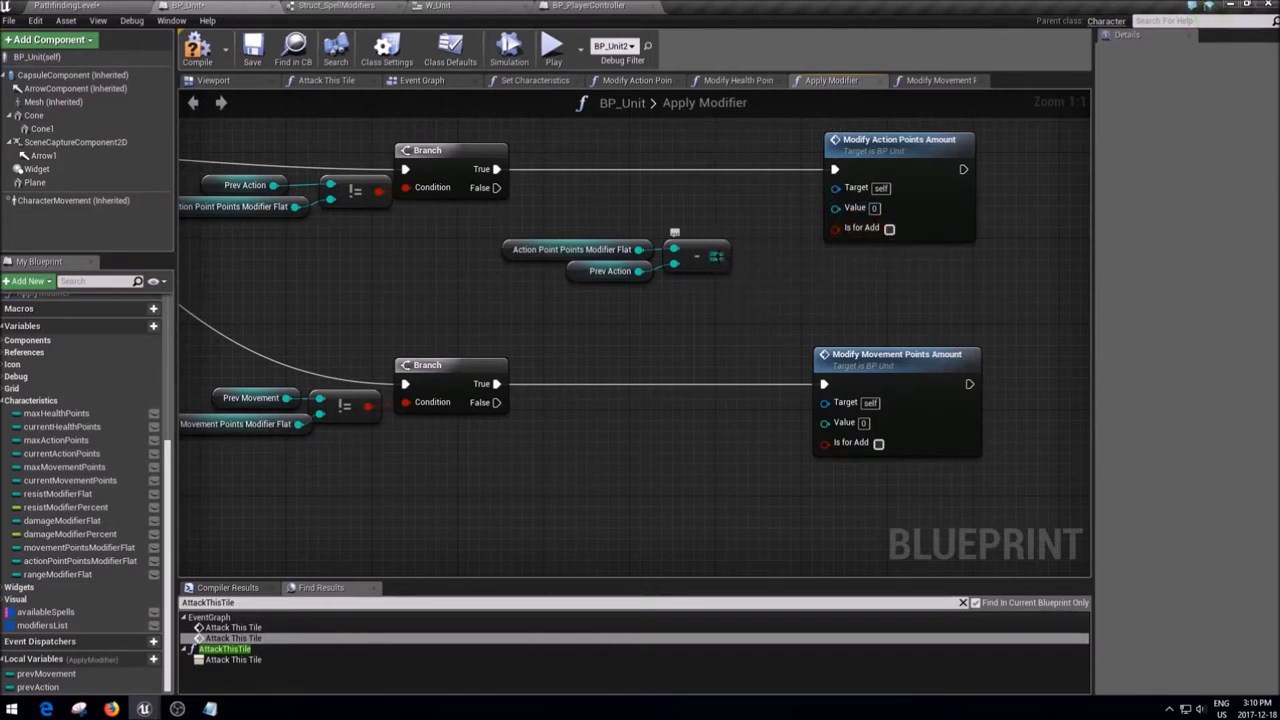
- Take the ABS of the difference and feed it into Modify Action Points Amount's Value
{"action": "left_click_drag", "start_coordinate": [718, 257], "coordinate": [764, 285]}
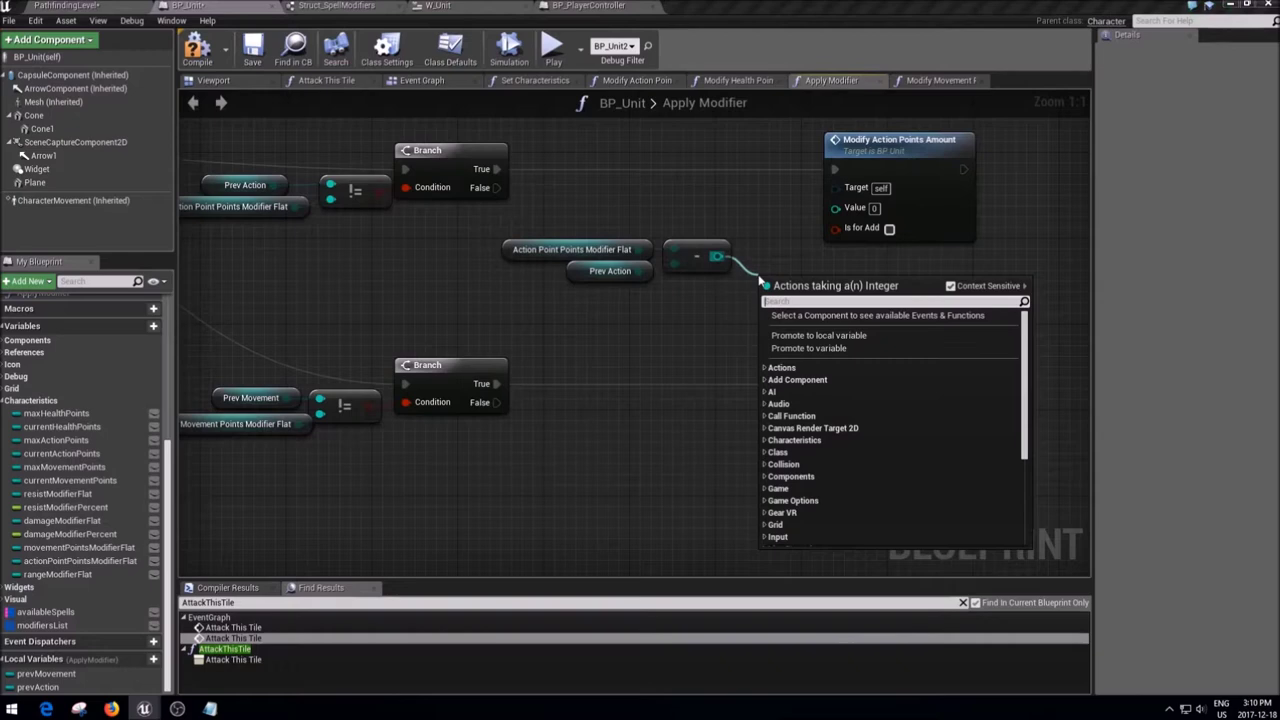
{"action": "type", "text": "abs"}
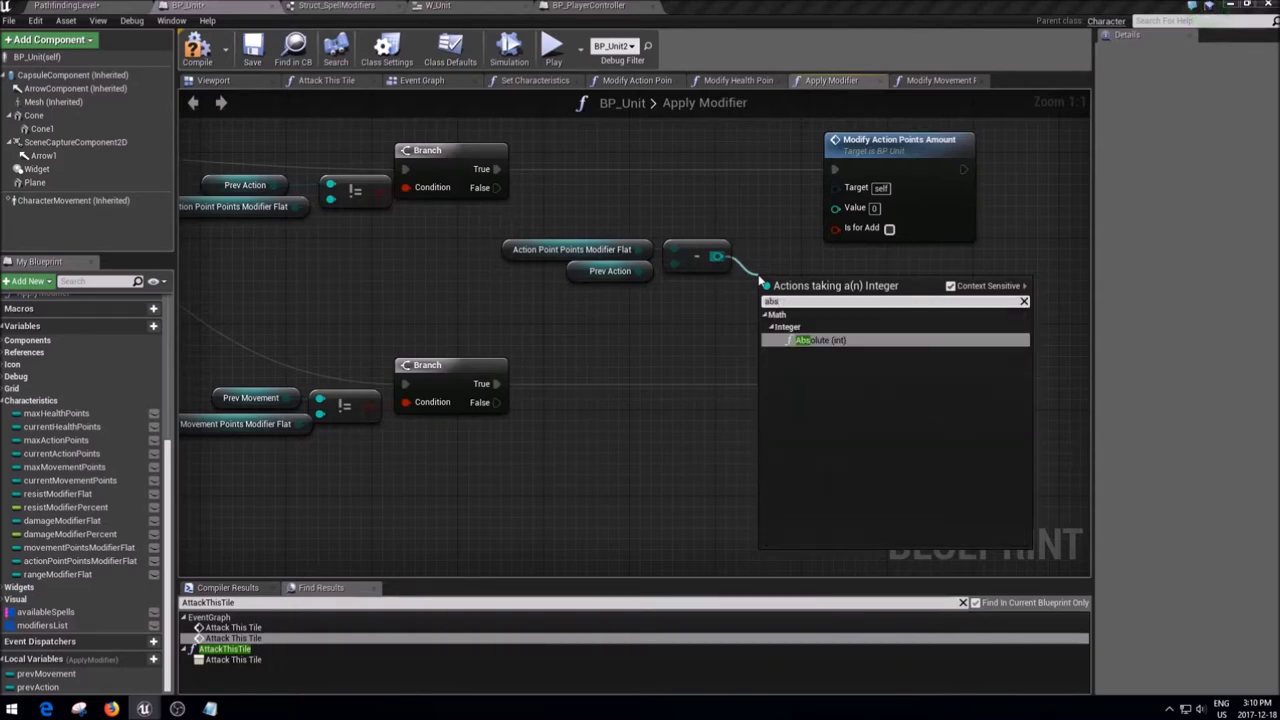
{"action": "key", "text": "Return"}
{"action": "left_click_drag", "start_coordinate": [808, 292], "coordinate": [776, 259]}
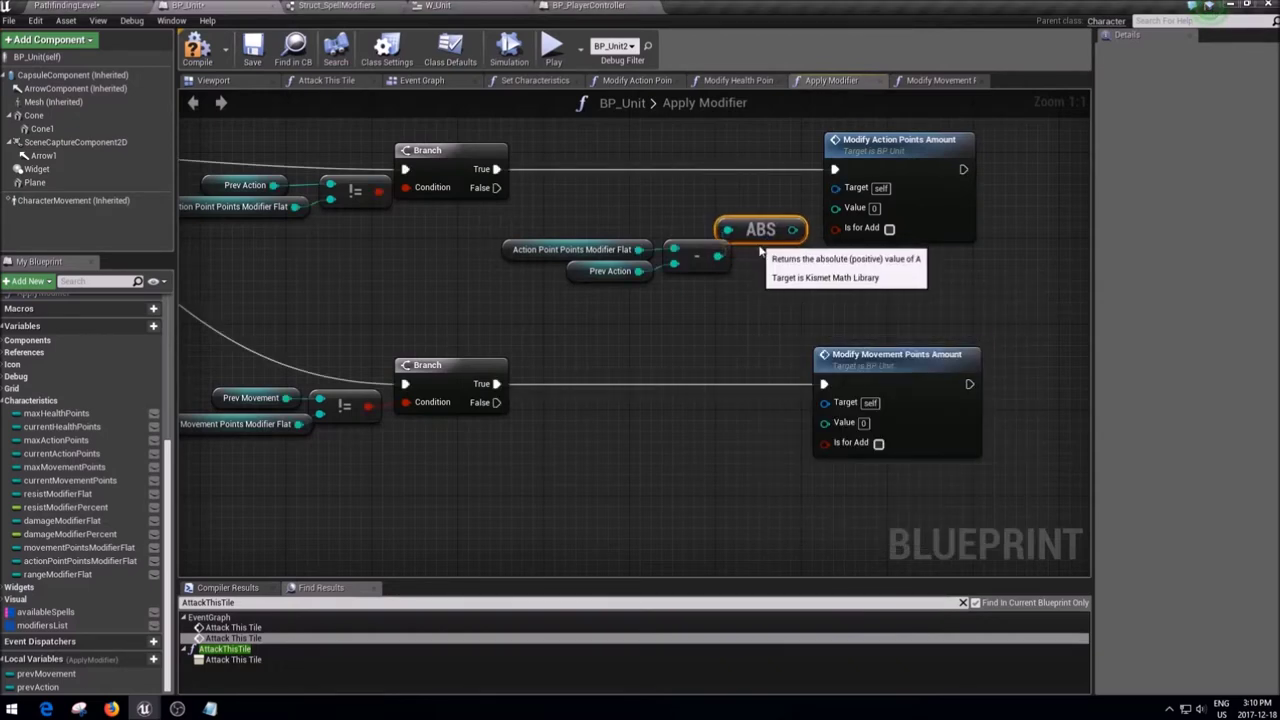
{"action": "right_click", "coordinate": [717, 262]}
{"action": "left_click", "coordinate": [781, 322]}
{"action": "left_click_drag", "start_coordinate": [802, 258], "coordinate": [836, 208]}
{"action": "left_click_drag", "start_coordinate": [779, 342], "coordinate": [505, 235]}
{"action": "mouse_move", "coordinate": [610, 272]}
{"action": "left_mouse_down"}
{"action": "mouse_move", "coordinate": [578, 250]}
{"action": "mouse_move", "coordinate": [553, 270]}
{"action": "left_mouse_up"}
{"action": "left_click", "coordinate": [658, 312]}
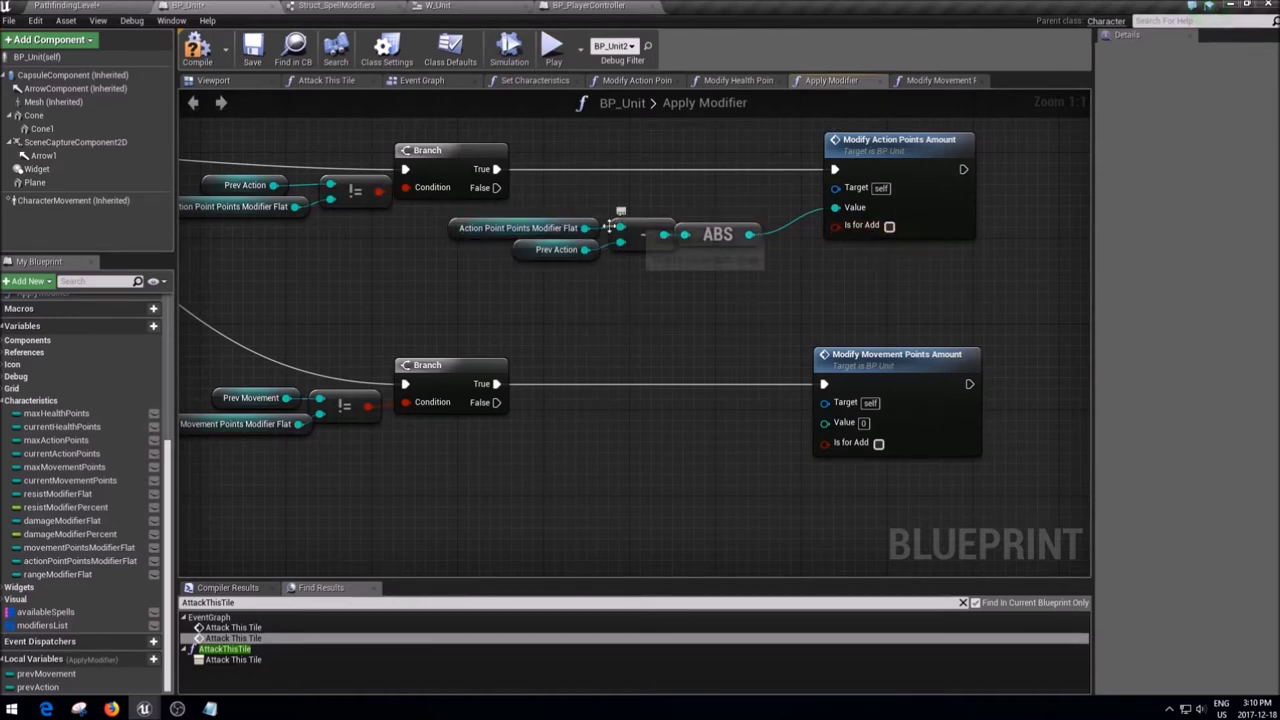
- Add an integer > test of the action-point modifier against Prev Action
{"action": "left_click_drag", "start_coordinate": [586, 228], "coordinate": [697, 290]}
{"action": "type", "text": ">"}
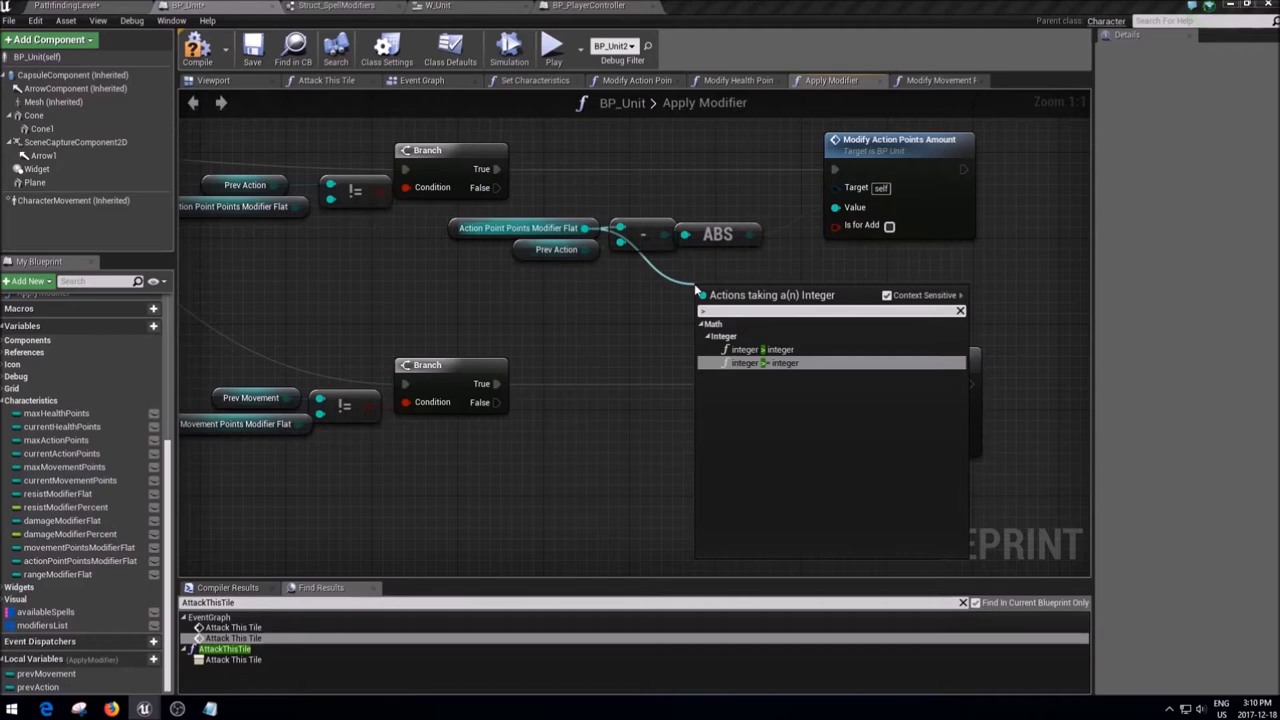
{"action": "key", "text": "Return"}
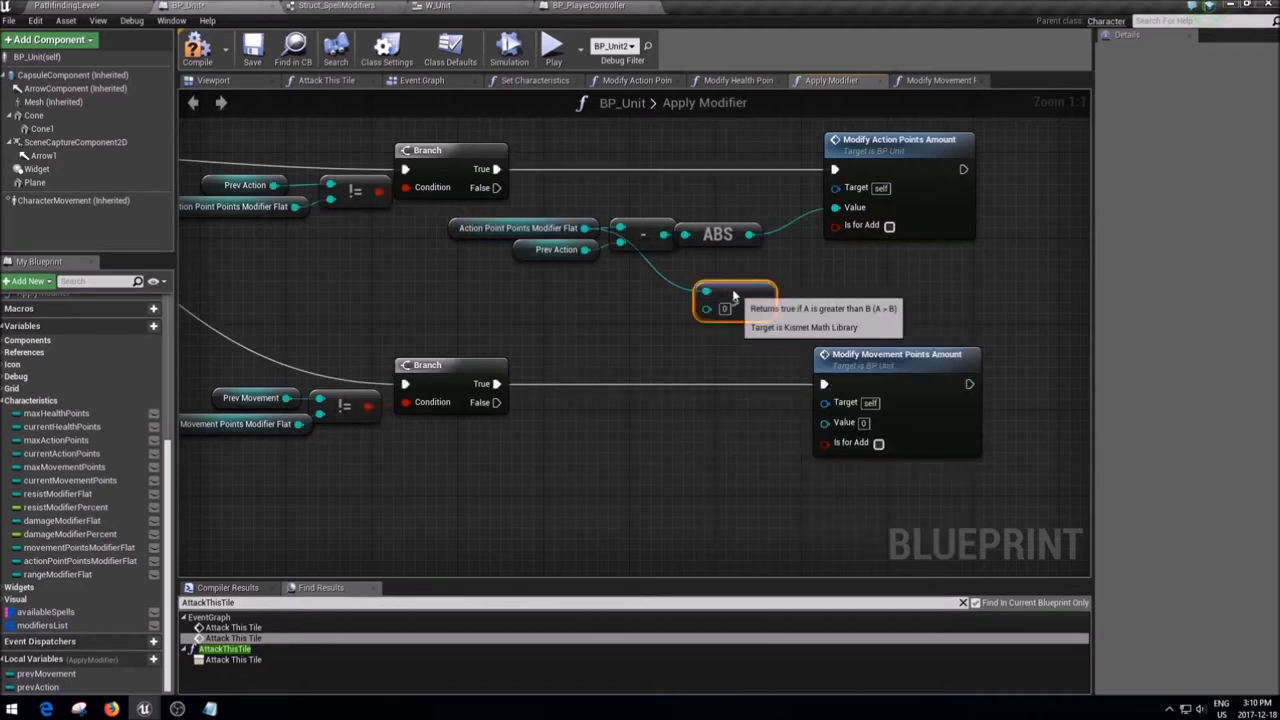
{"action": "left_click_drag", "start_coordinate": [735, 305], "coordinate": [707, 271]}
{"action": "mouse_move", "coordinate": [585, 249]}
{"action": "left_mouse_down"}
{"action": "mouse_move", "coordinate": [685, 273]}
{"action": "mouse_move", "coordinate": [798, 265]}
{"action": "mouse_move", "coordinate": [835, 225]}
{"action": "left_mouse_up"}
{"action": "left_click_drag", "start_coordinate": [555, 307], "coordinate": [545, 216]}
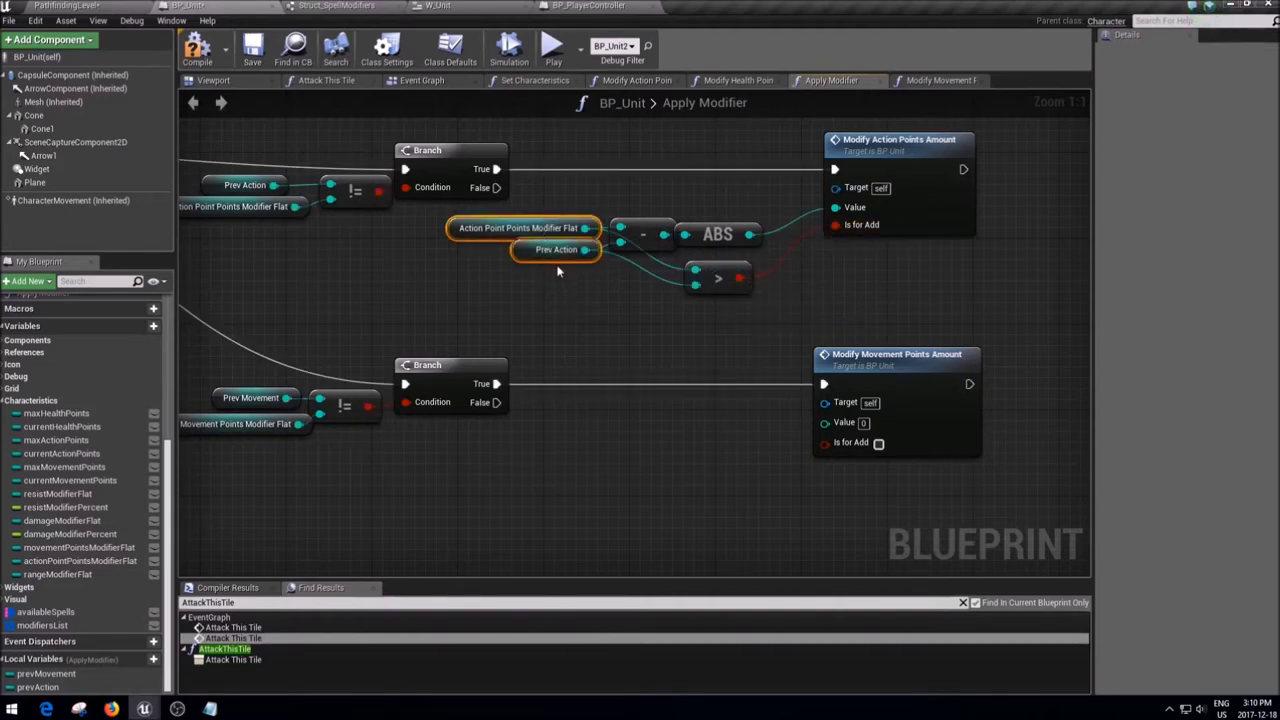
{"action": "key", "text": "q"}
{"action": "left_click", "coordinate": [780, 321]}
{"action": "left_click_drag", "start_coordinate": [778, 321], "coordinate": [605, 212]}
{"action": "left_click_drag", "start_coordinate": [758, 245], "coordinate": [791, 245]}
- Copy the action-point logic below and wire the copy's ABS into Modify Movement Points Amount's Value
{"action": "left_click_drag", "start_coordinate": [596, 317], "coordinate": [445, 250]}
{"action": "key", "text": "q"}
{"action": "left_click", "coordinate": [701, 316]}
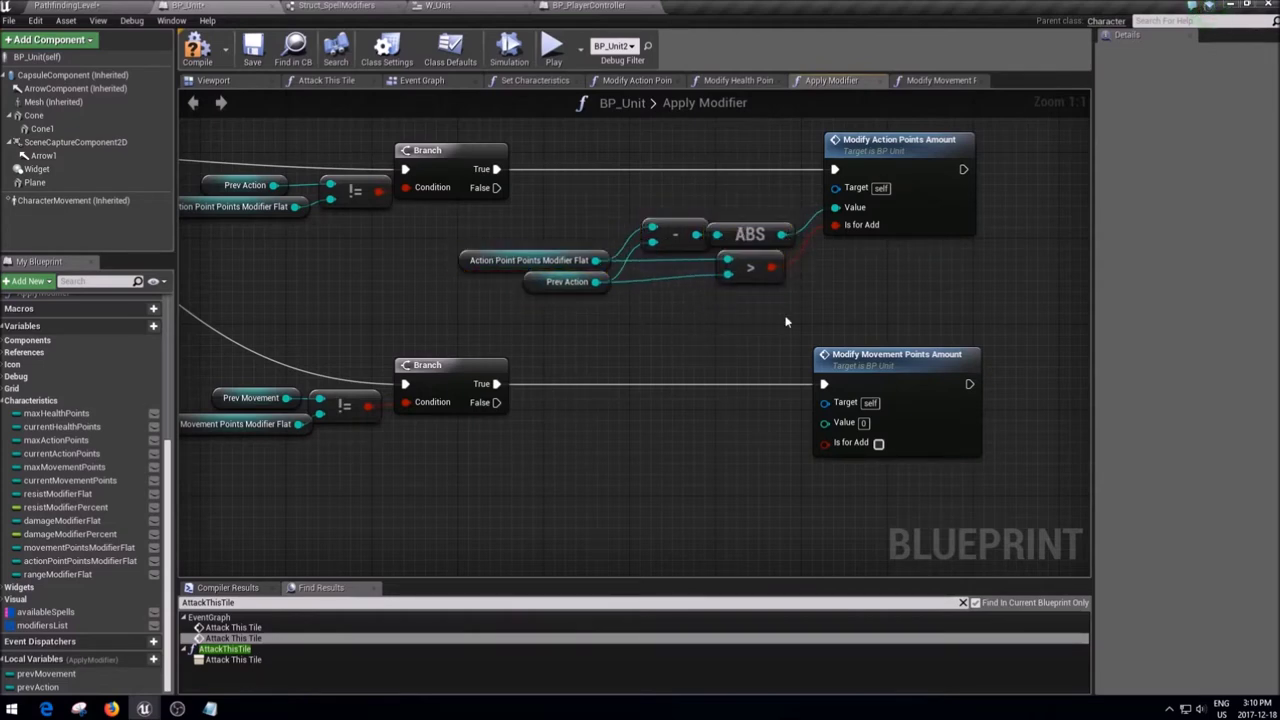
{"action": "right_click_drag", "start_coordinate": [714, 322], "coordinate": [764, 312]}
{"action": "left_click_drag", "start_coordinate": [840, 304], "coordinate": [538, 232]}
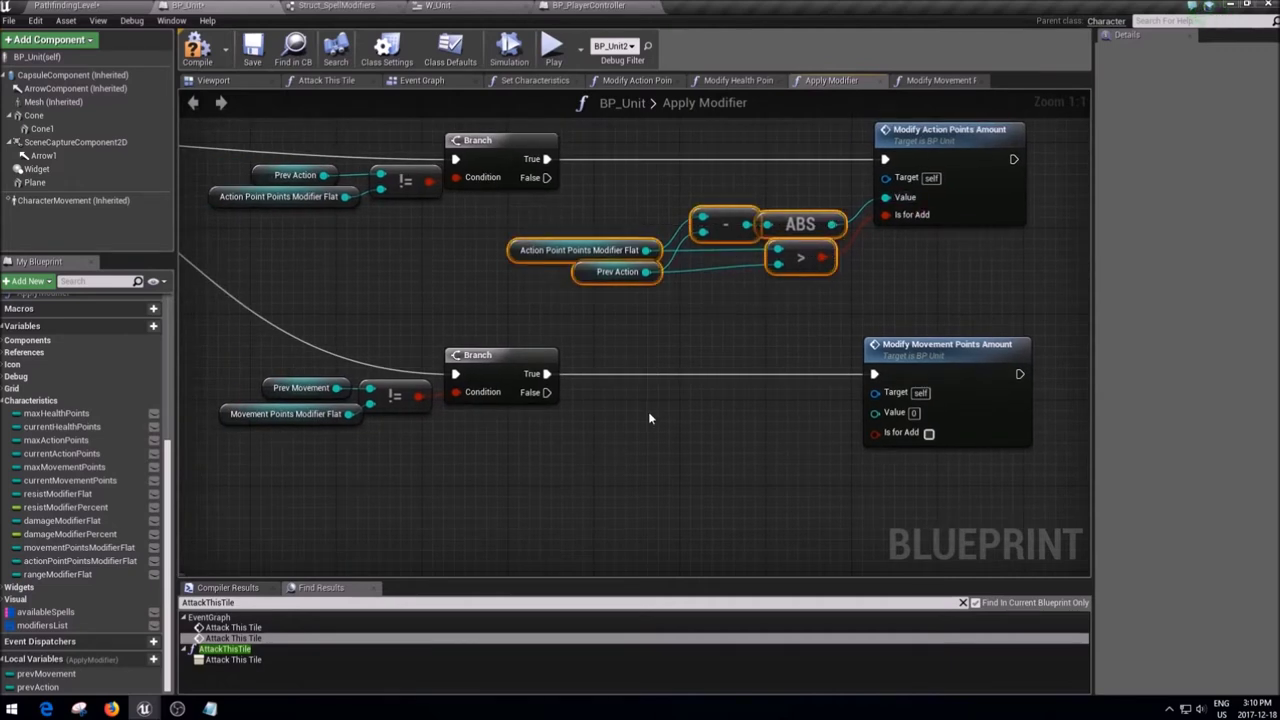
{"action": "key", "text": "ctrl+c"}
{"action": "key", "text": "ctrl+v"}
{"action": "left_click_drag", "start_coordinate": [832, 434], "coordinate": [899, 413]}
- Feed the copied > into Is for Add, swap in prevMovement and movementPointsModifierFlat, and save BP_Unit
{"action": "left_click_drag", "start_coordinate": [821, 472], "coordinate": [875, 430]}
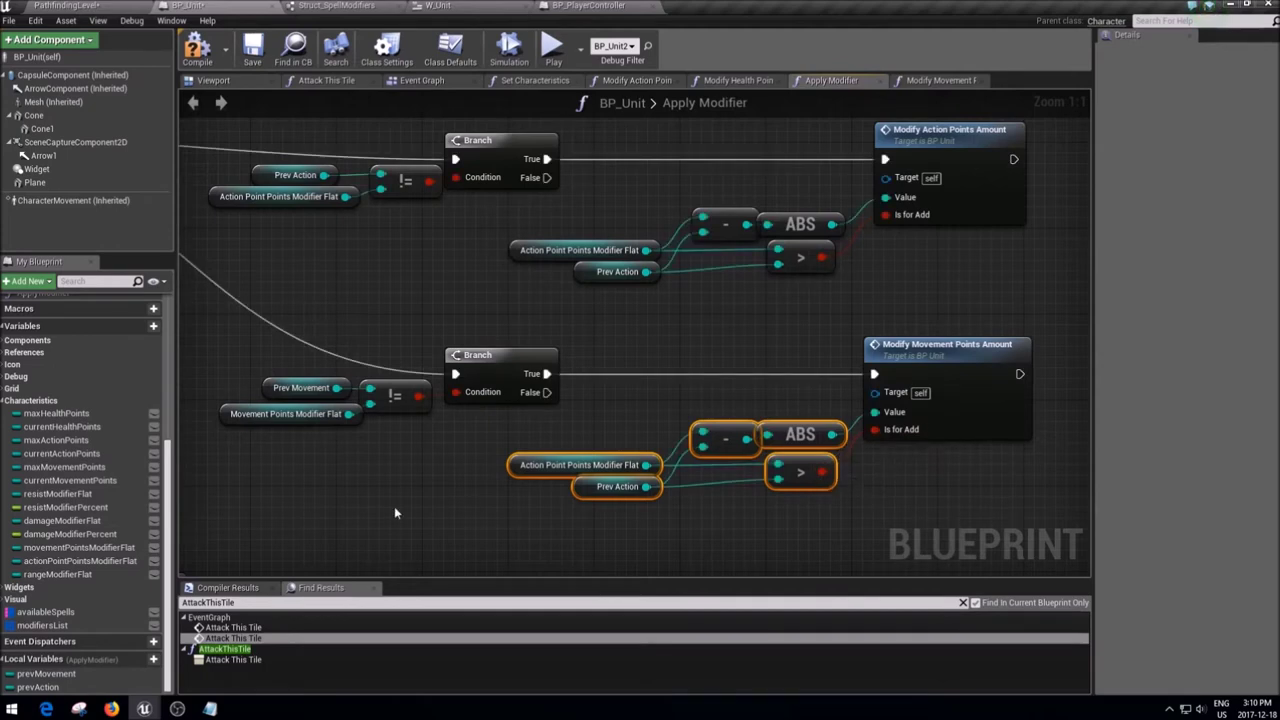
{"action": "left_click_drag", "start_coordinate": [45, 674], "coordinate": [585, 494]}
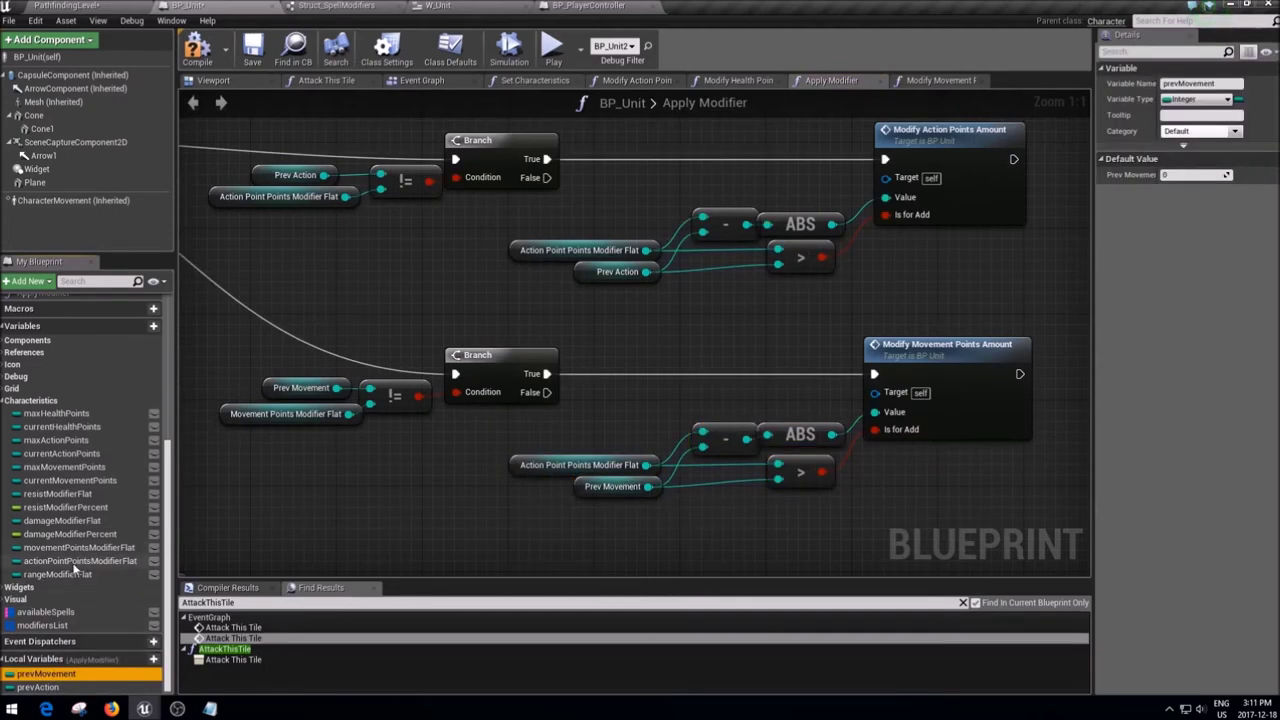
{"action": "left_click_drag", "start_coordinate": [79, 547], "coordinate": [553, 470]}
{"action": "scroll", "coordinate": [692, 360], "scroll_direction": "down", "scroll_amount": 2}
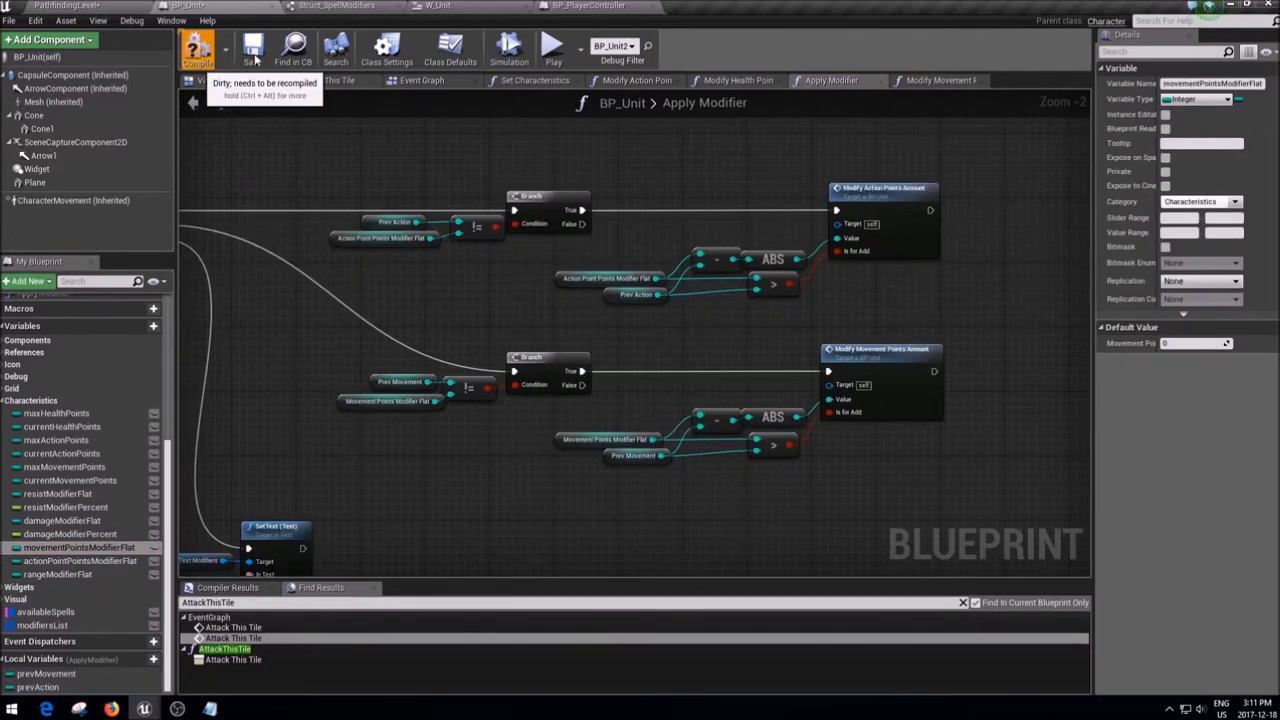
{"action": "left_click", "coordinate": [254, 52]}
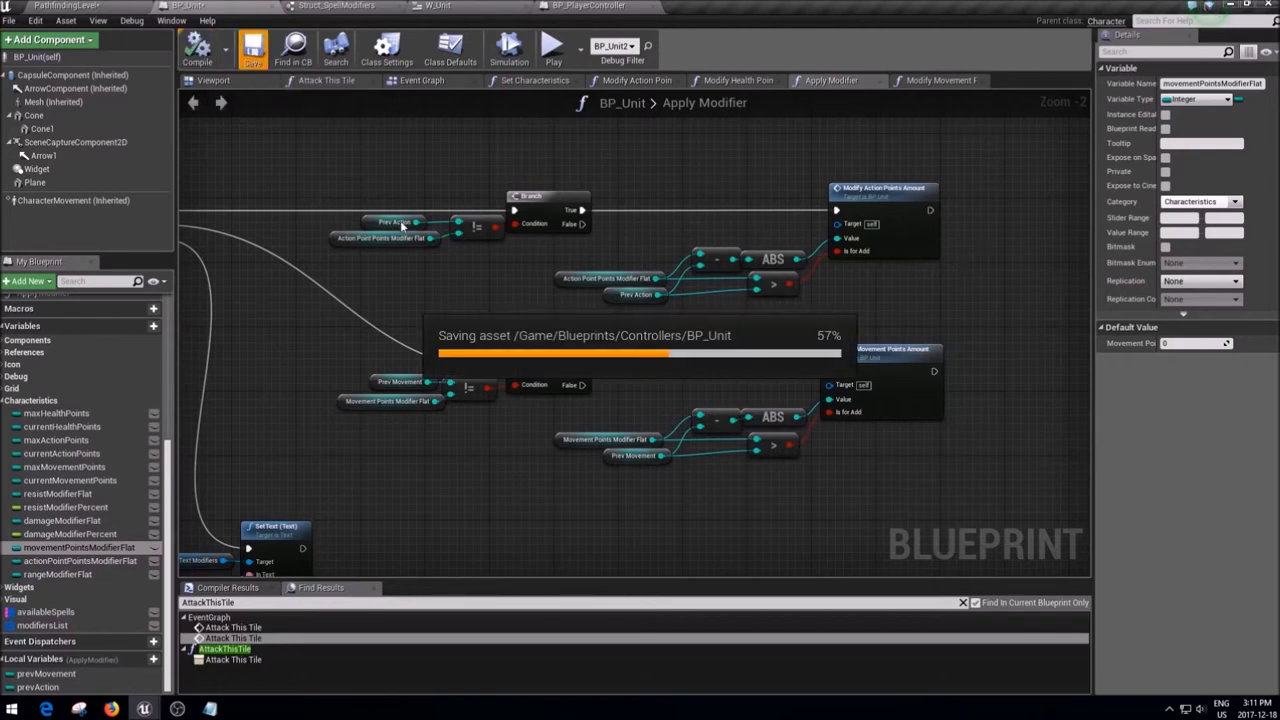
{"action": "scroll", "coordinate": [880, 318], "scroll_direction": "down", "scroll_amount": 2}
{"action": "left_click_drag", "start_coordinate": [880, 475], "coordinate": [877, 482]}
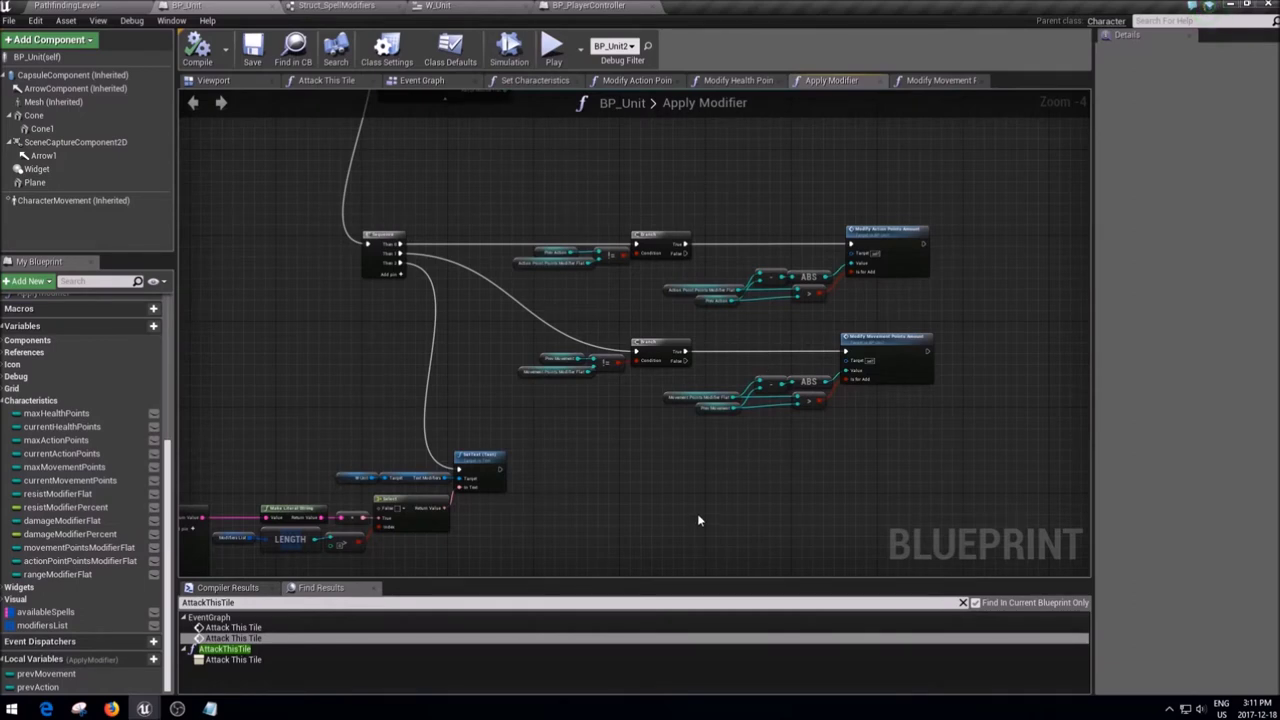
{"action": "left_click", "coordinate": [66, 5]}
{"action": "left_click", "coordinate": [586, 60]}
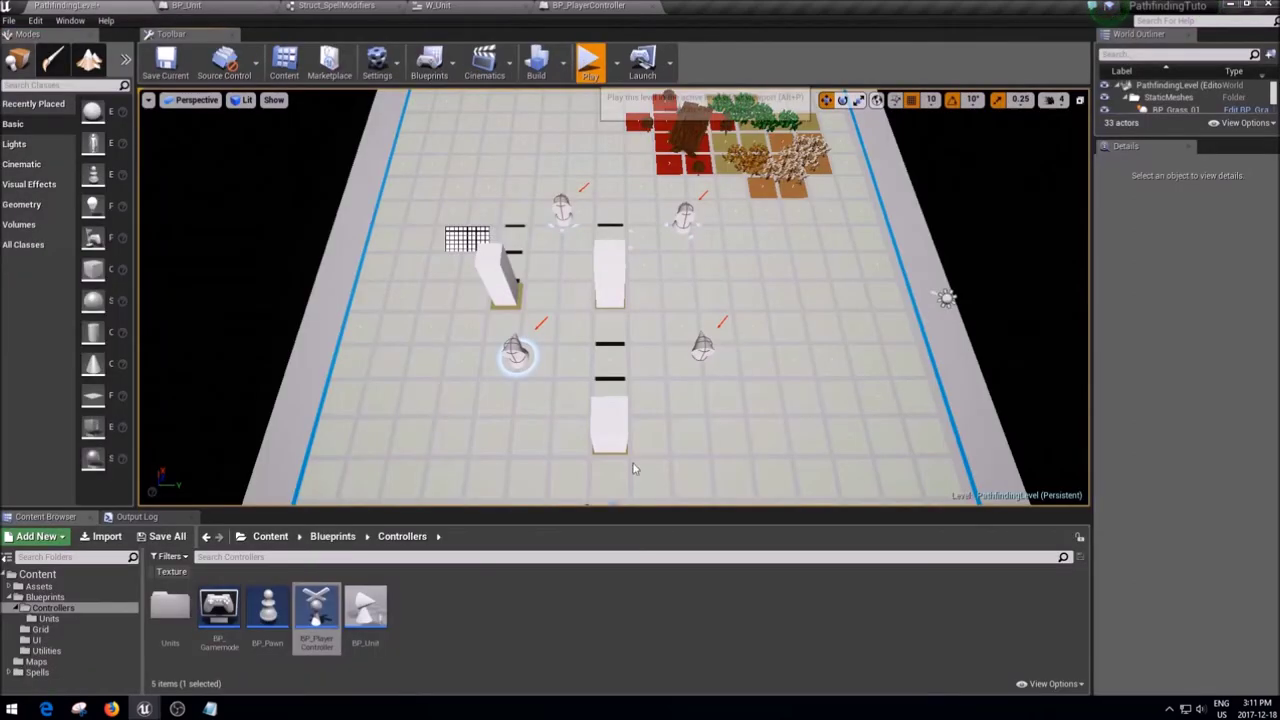
{"action": "key", "text": "3"}
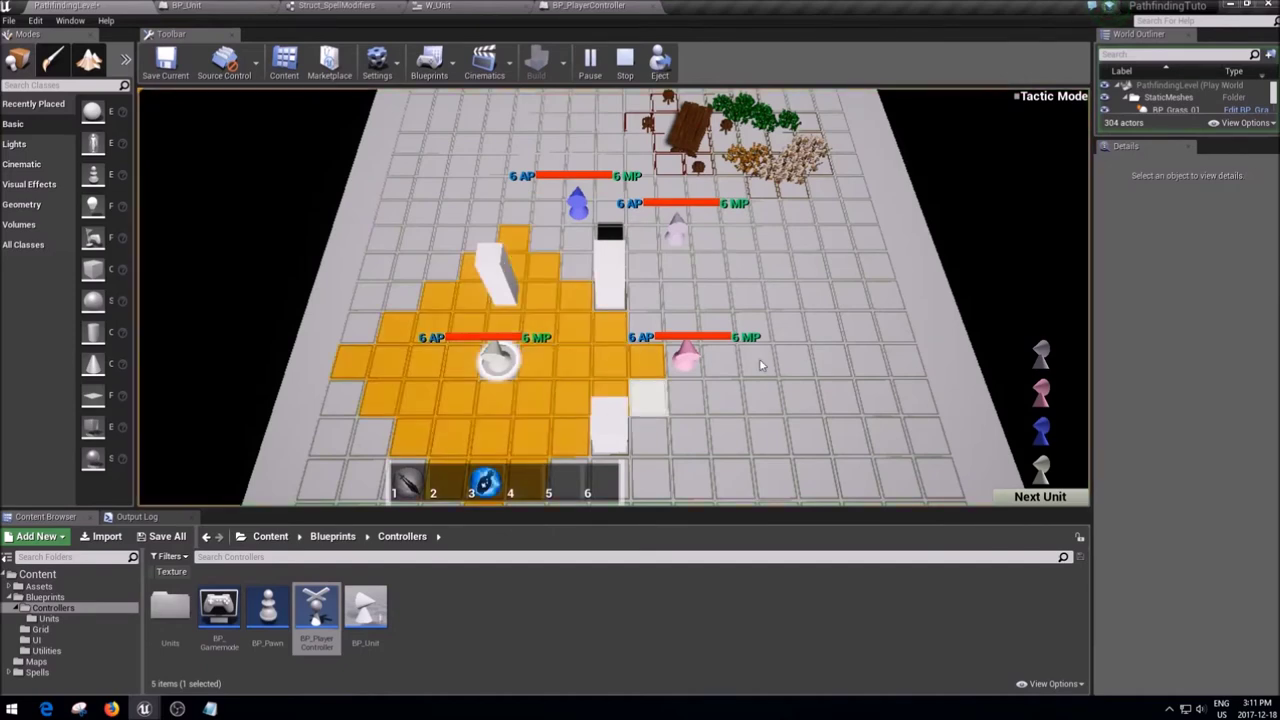
{"action": "left_click", "coordinate": [909, 436]}
{"action": "key", "text": "3"}
{"action": "left_click", "coordinate": [699, 376]}
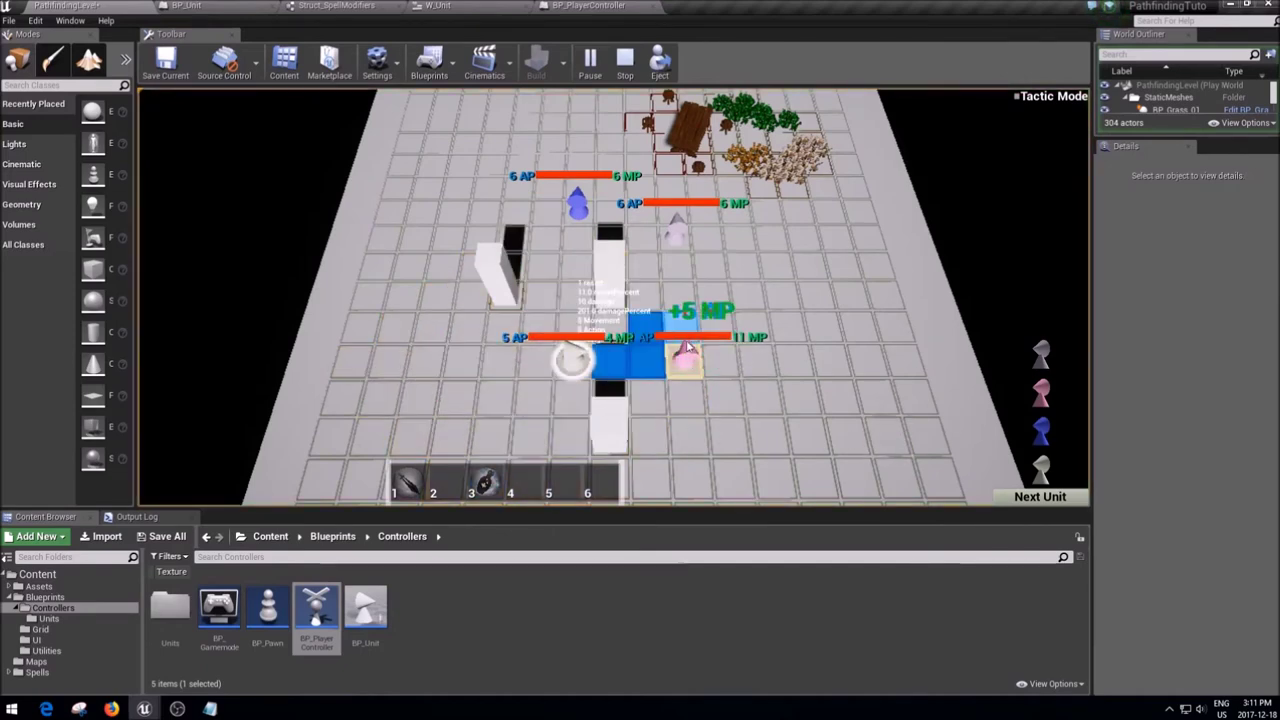
{"action": "key", "text": "3"}
{"action": "left_click", "coordinate": [699, 382]}
{"action": "key", "text": "3"}
{"action": "left_click", "coordinate": [699, 382]}
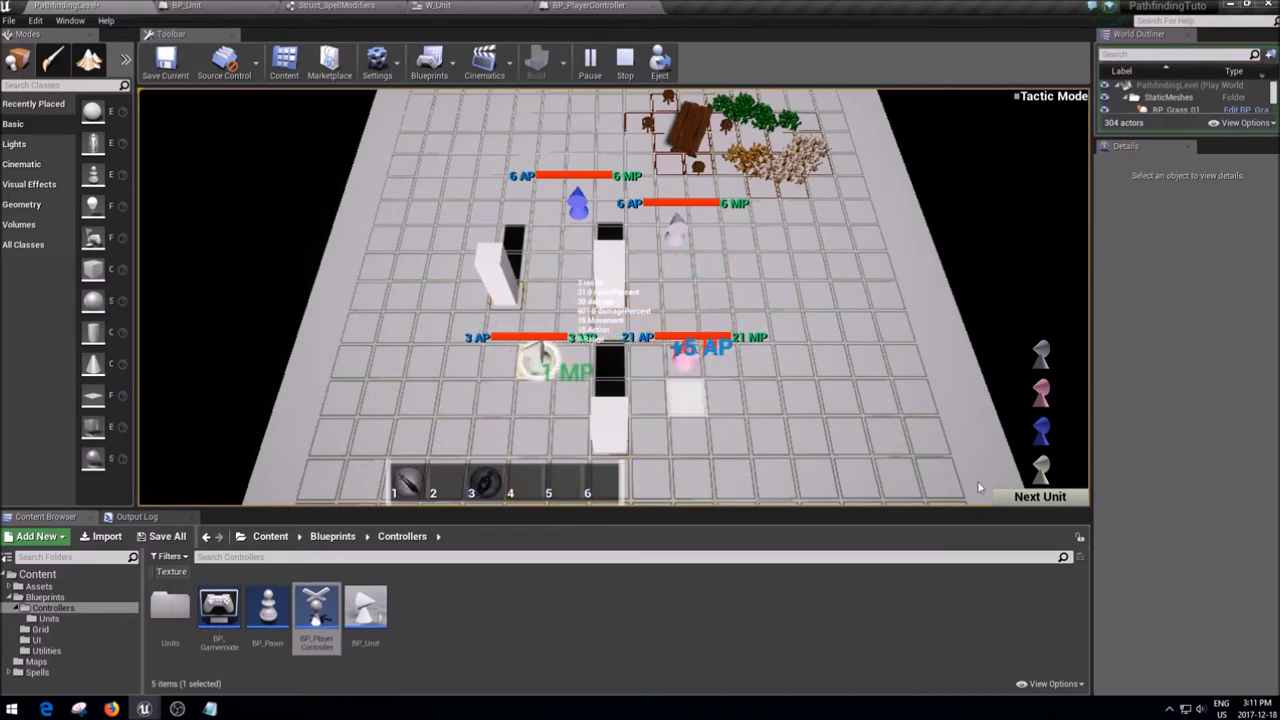
{"action": "left_click", "coordinate": [1026, 497]}
{"action": "left_click", "coordinate": [1030, 498]}
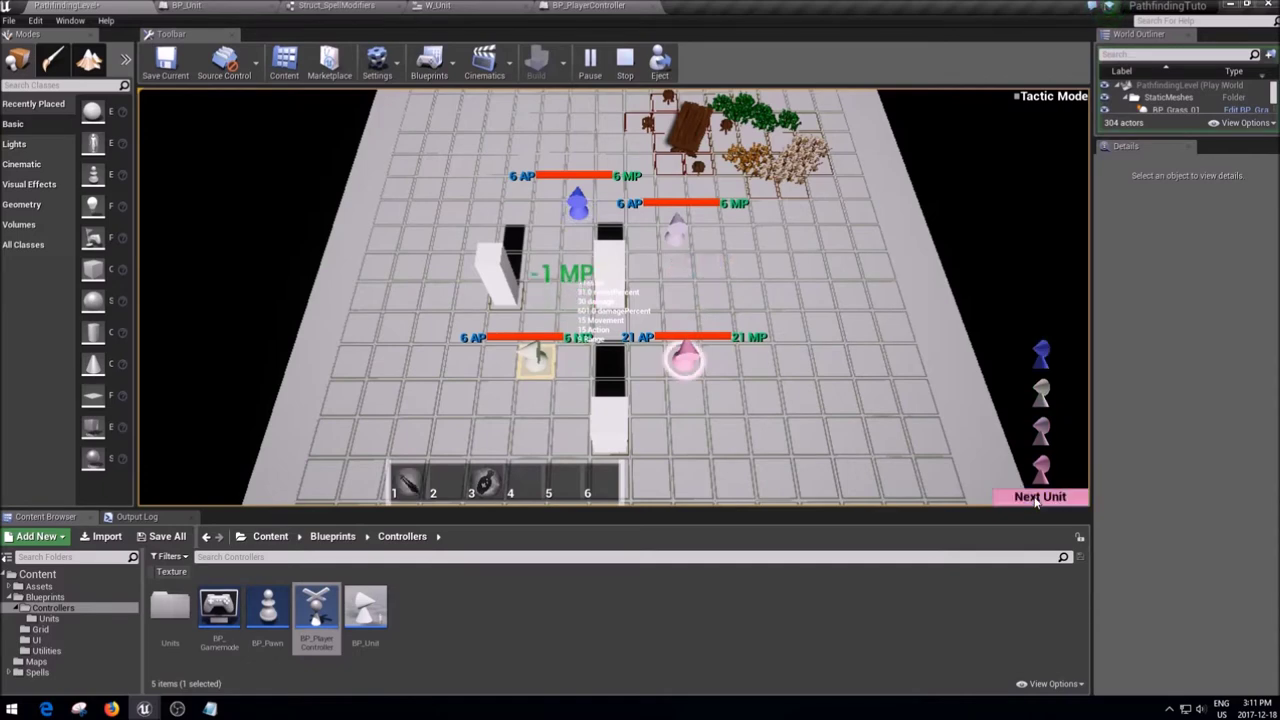
{"action": "left_click", "coordinate": [686, 362]}
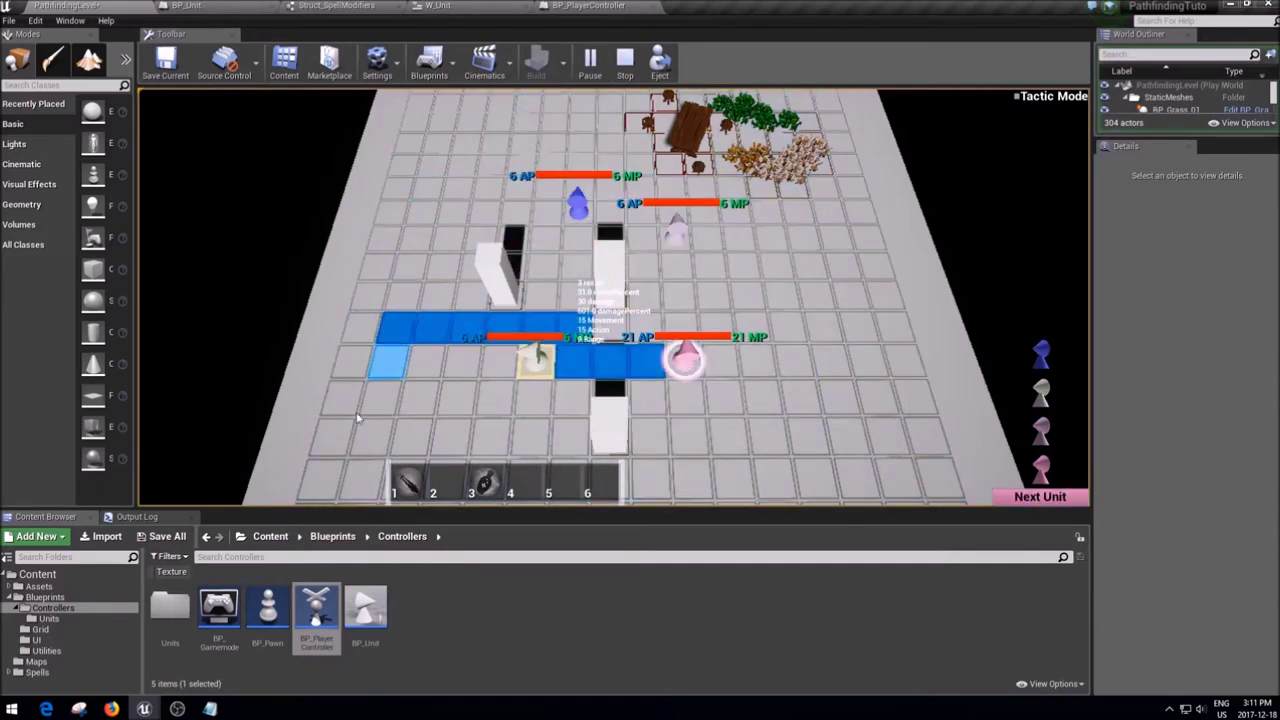
{"action": "key", "text": "3"}
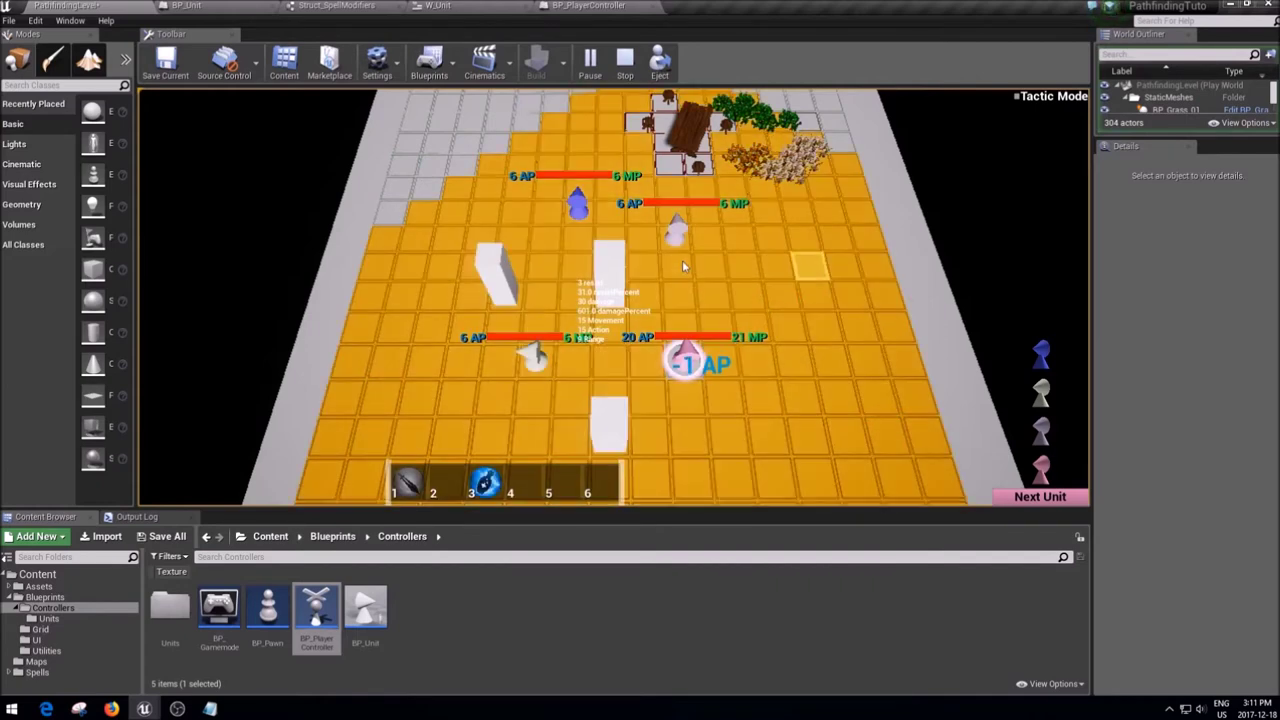
{"action": "left_click", "coordinate": [815, 325]}
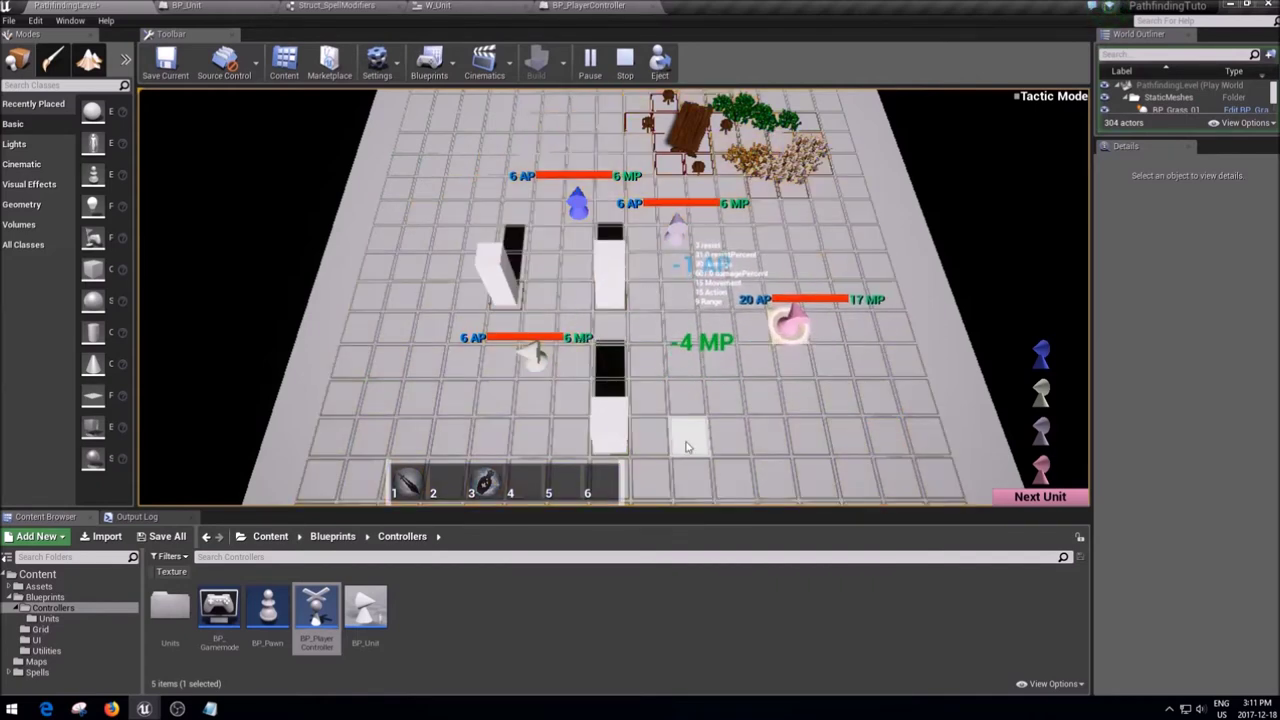
{"action": "right_click", "coordinate": [683, 375]}
{"action": "key", "text": "3"}
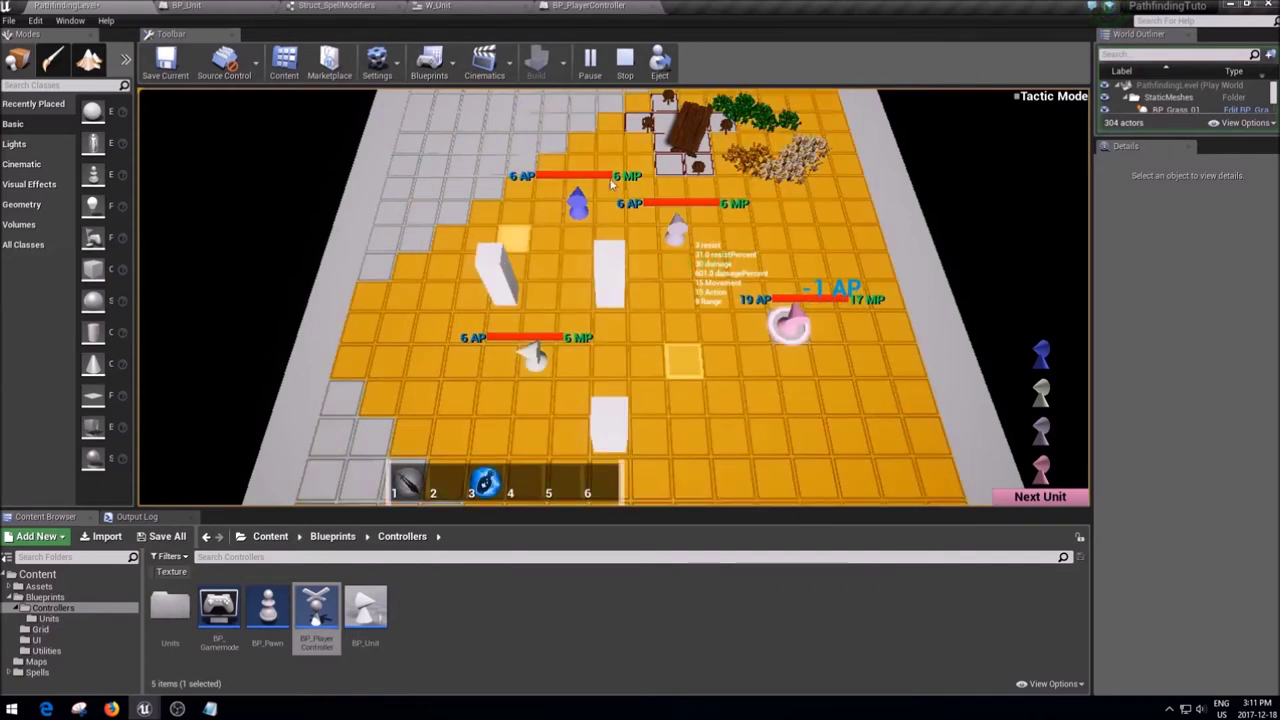
{"action": "left_click", "coordinate": [790, 325]}
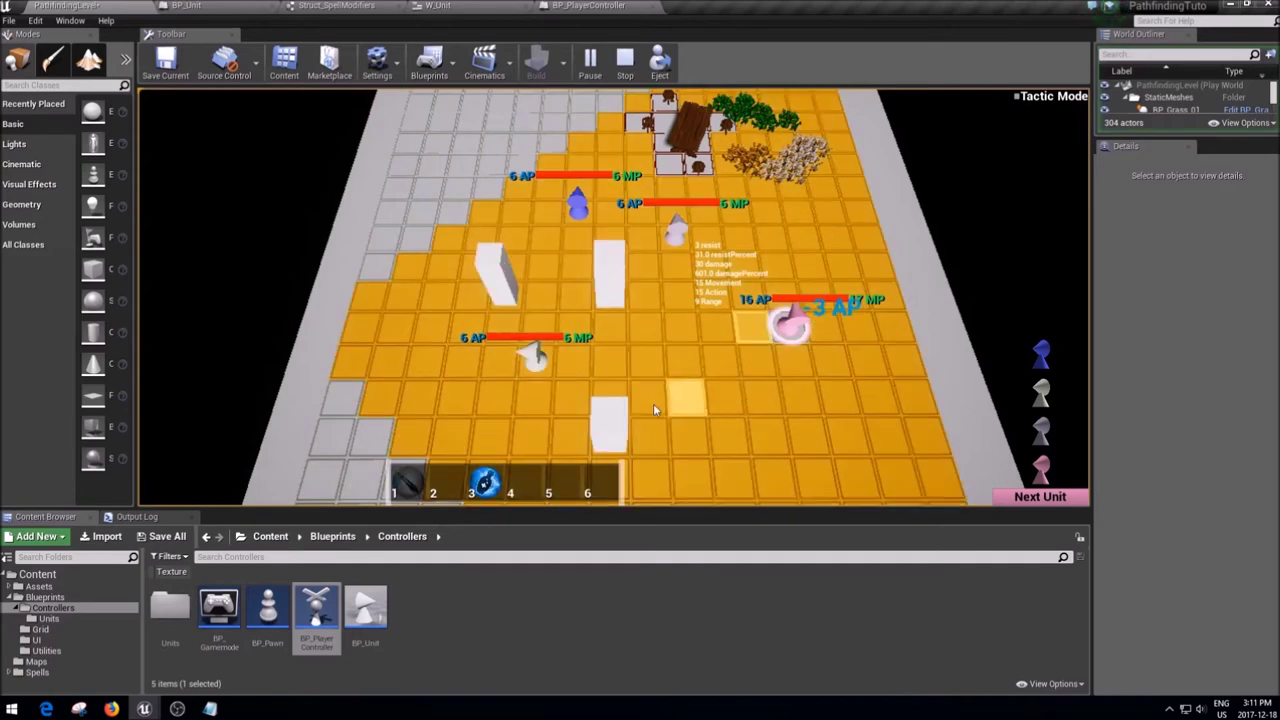
{"action": "right_click", "coordinate": [700, 430]}
{"action": "right_click", "coordinate": [700, 430]}
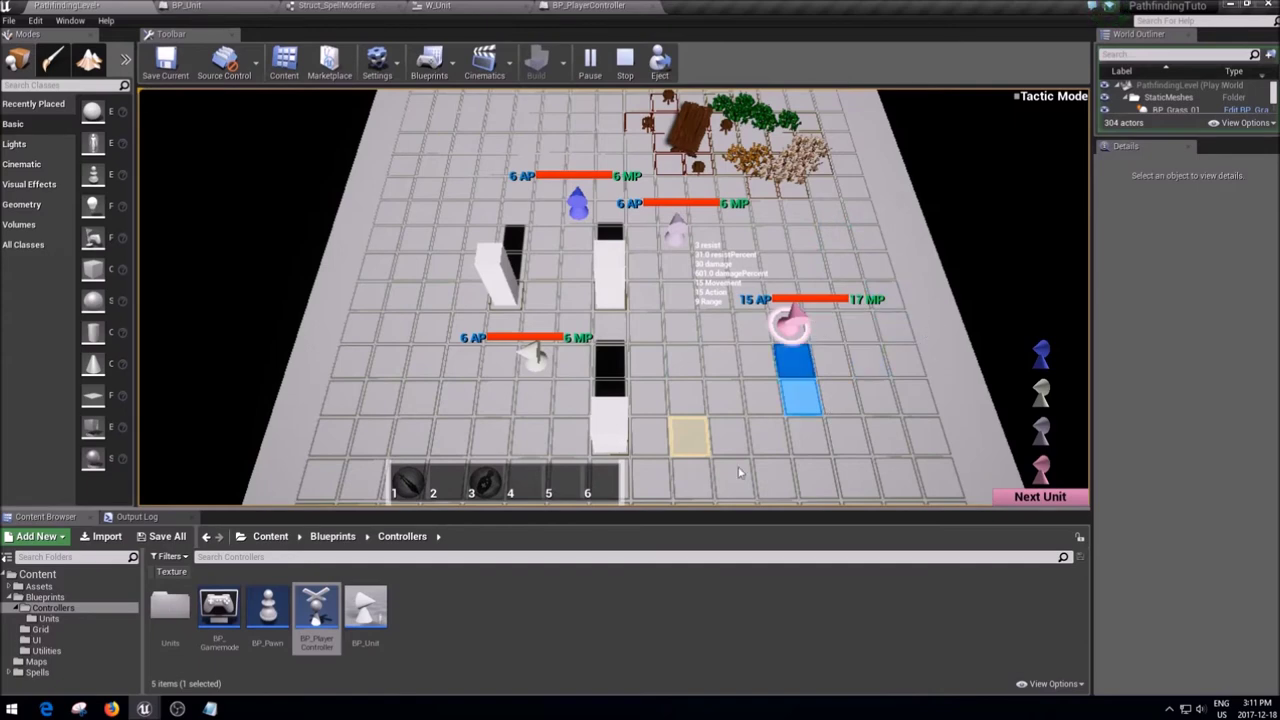
{"action": "left_click", "coordinate": [644, 466]}
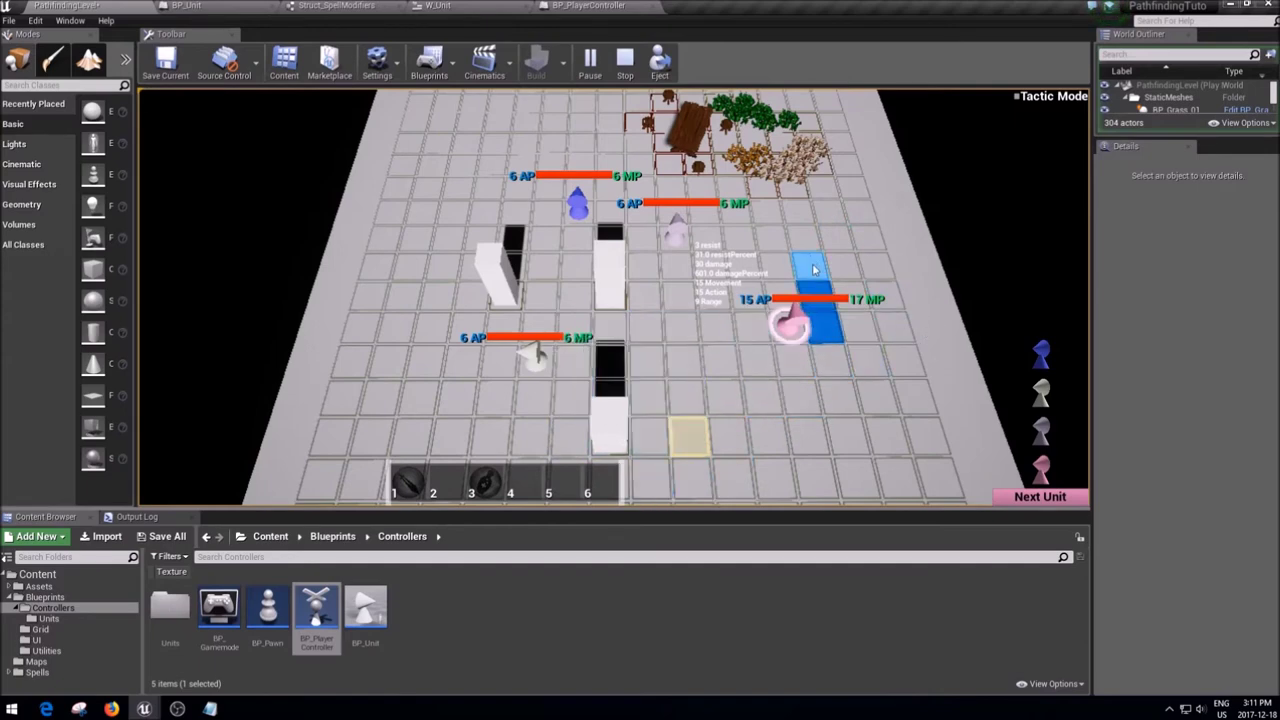
{"action": "left_click", "coordinate": [684, 372]}
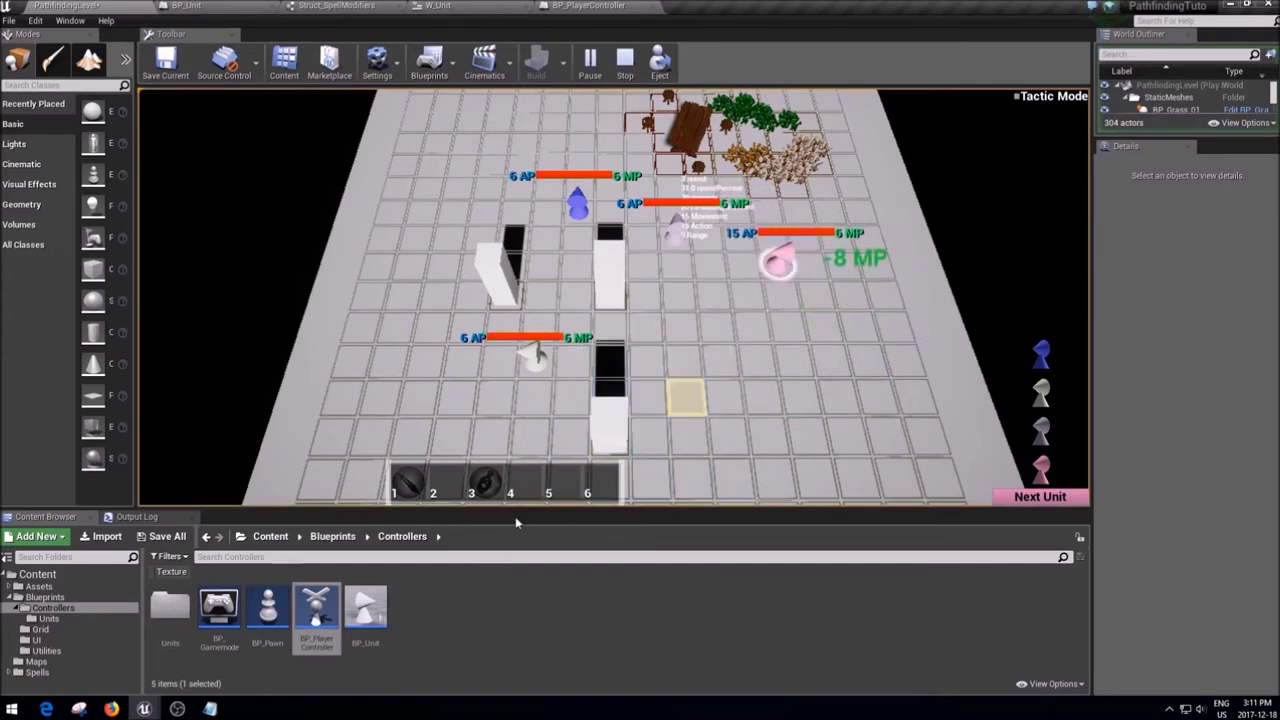
{"action": "left_click", "coordinate": [758, 396]}
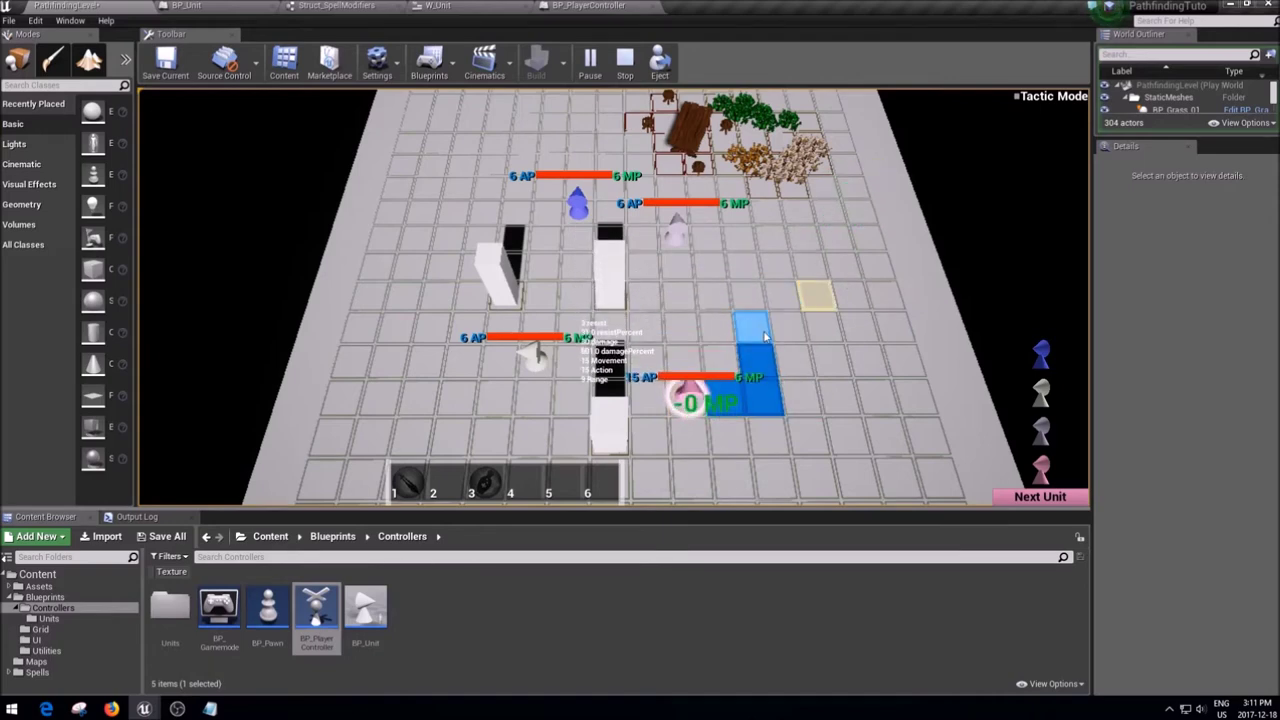
{"action": "left_click", "coordinate": [1036, 496]}
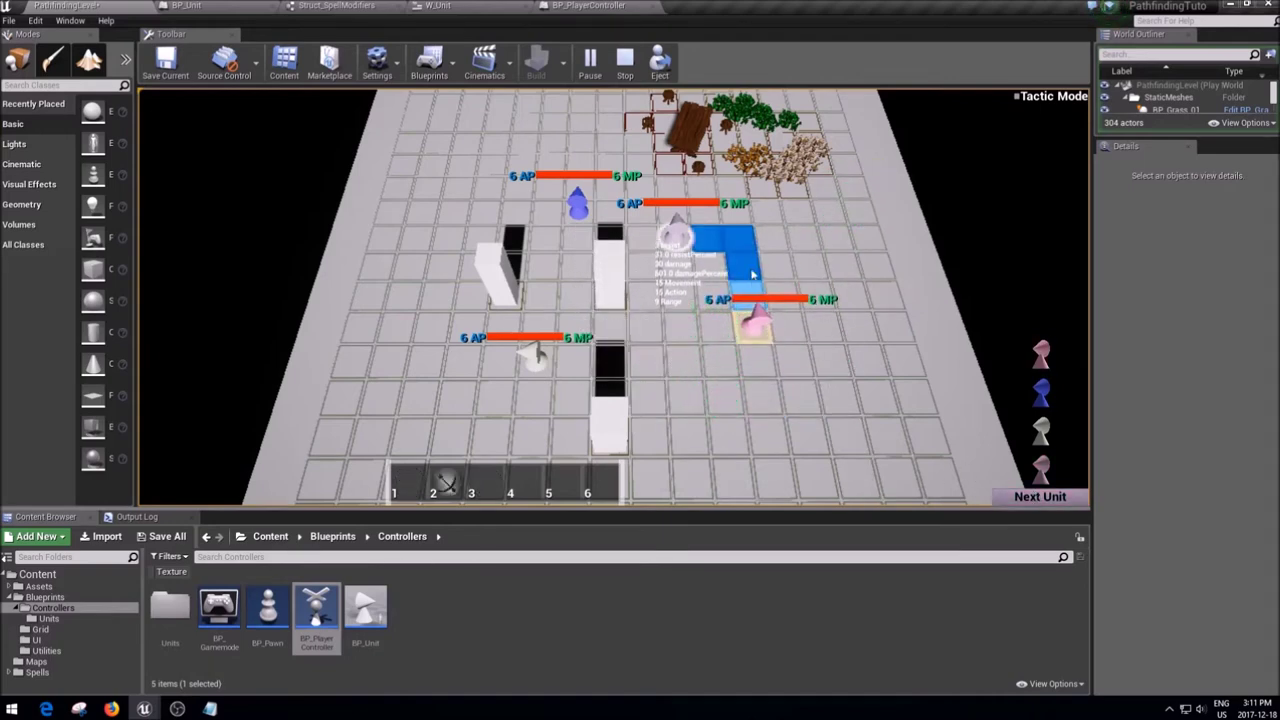
{"action": "left_click", "coordinate": [746, 320]}
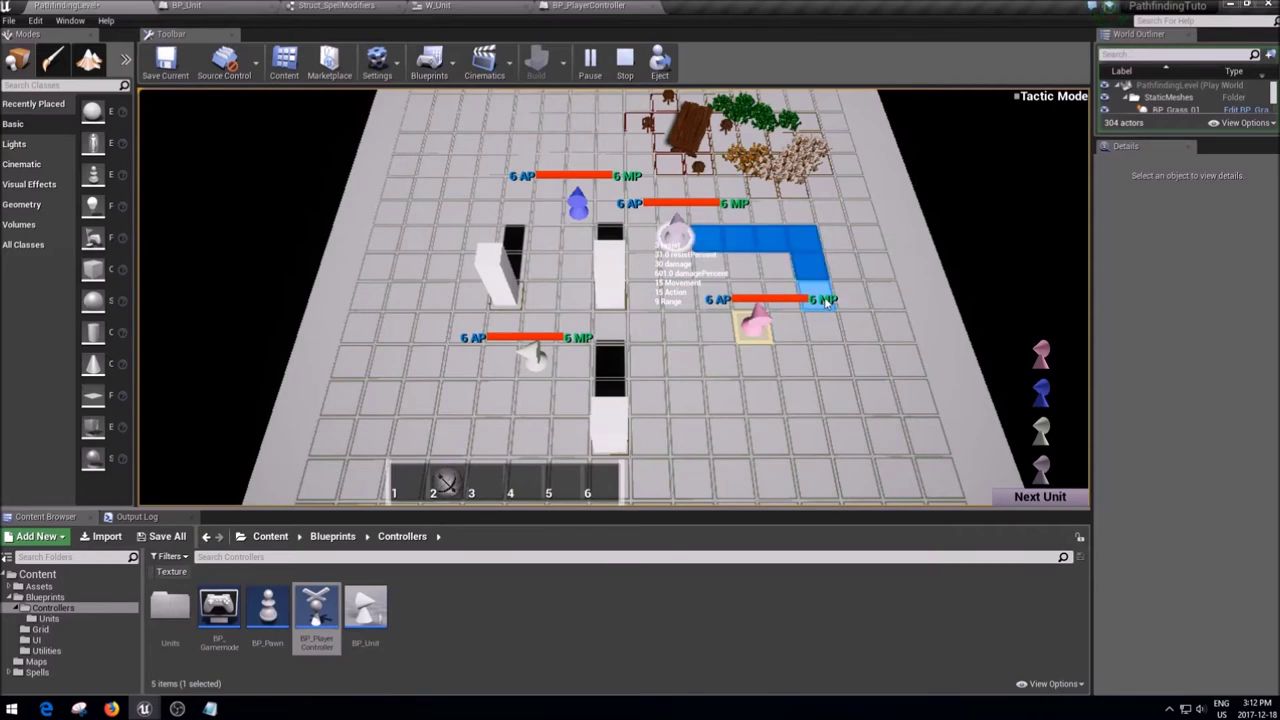
{"action": "left_click", "coordinate": [624, 55]}
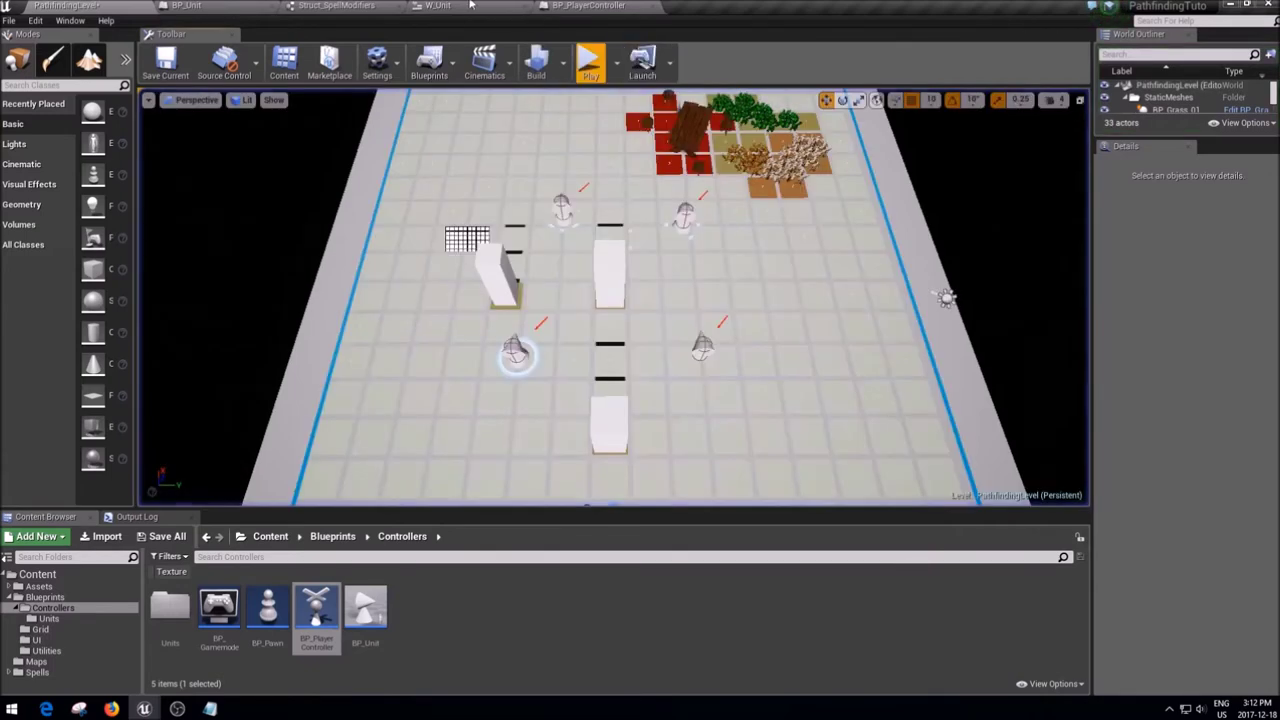
{"action": "left_click", "coordinate": [480, 6]}
{"action": "left_click", "coordinate": [380, 5]}
{"action": "left_click", "coordinate": [224, 7]}
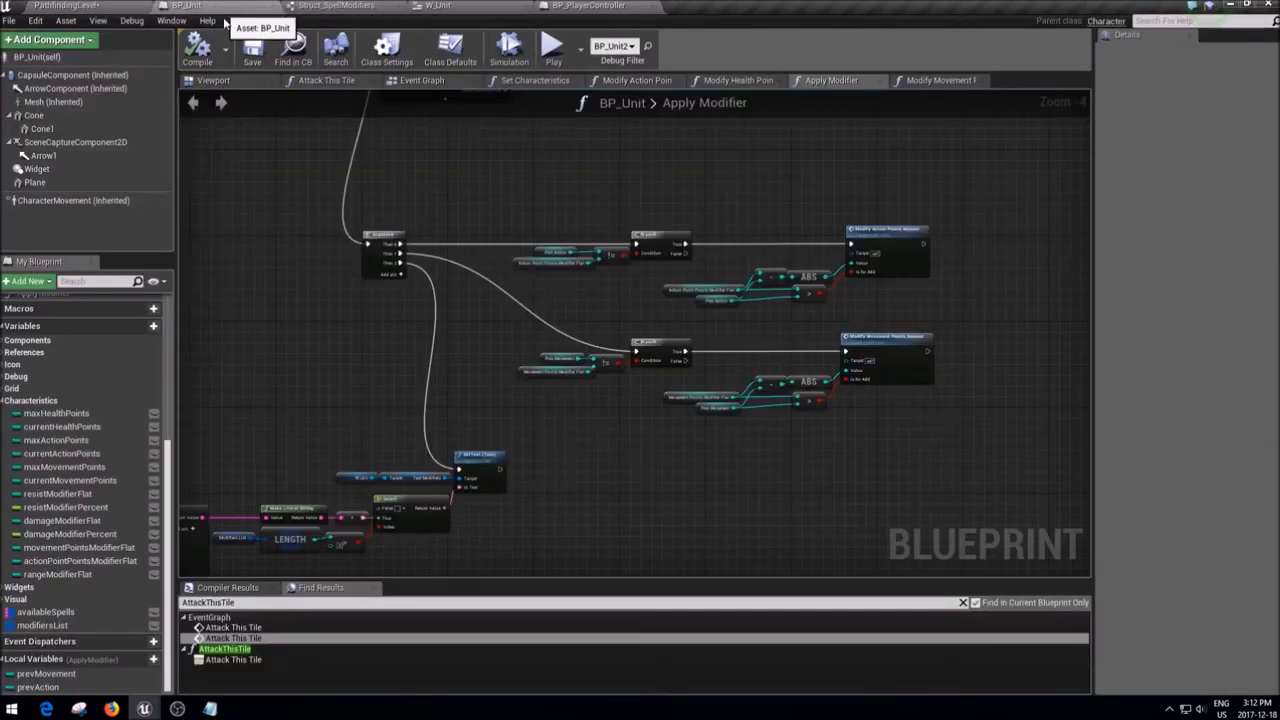
{"action": "scroll", "coordinate": [645, 295], "scroll_direction": "down", "scroll_amount": 1}
{"action": "left_click_drag", "start_coordinate": [535, 187], "coordinate": [730, 395]}
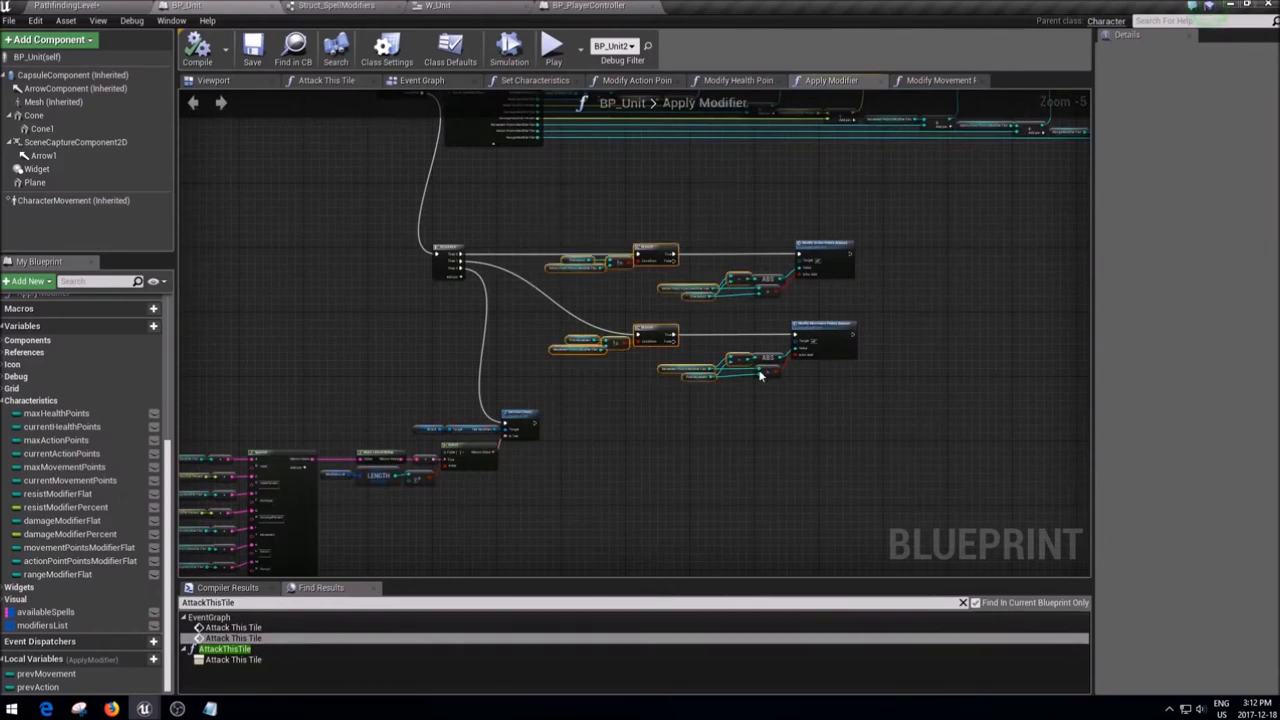
{"action": "left_click_drag", "start_coordinate": [604, 230], "coordinate": [567, 207]}
{"action": "left_click", "coordinate": [567, 207]}
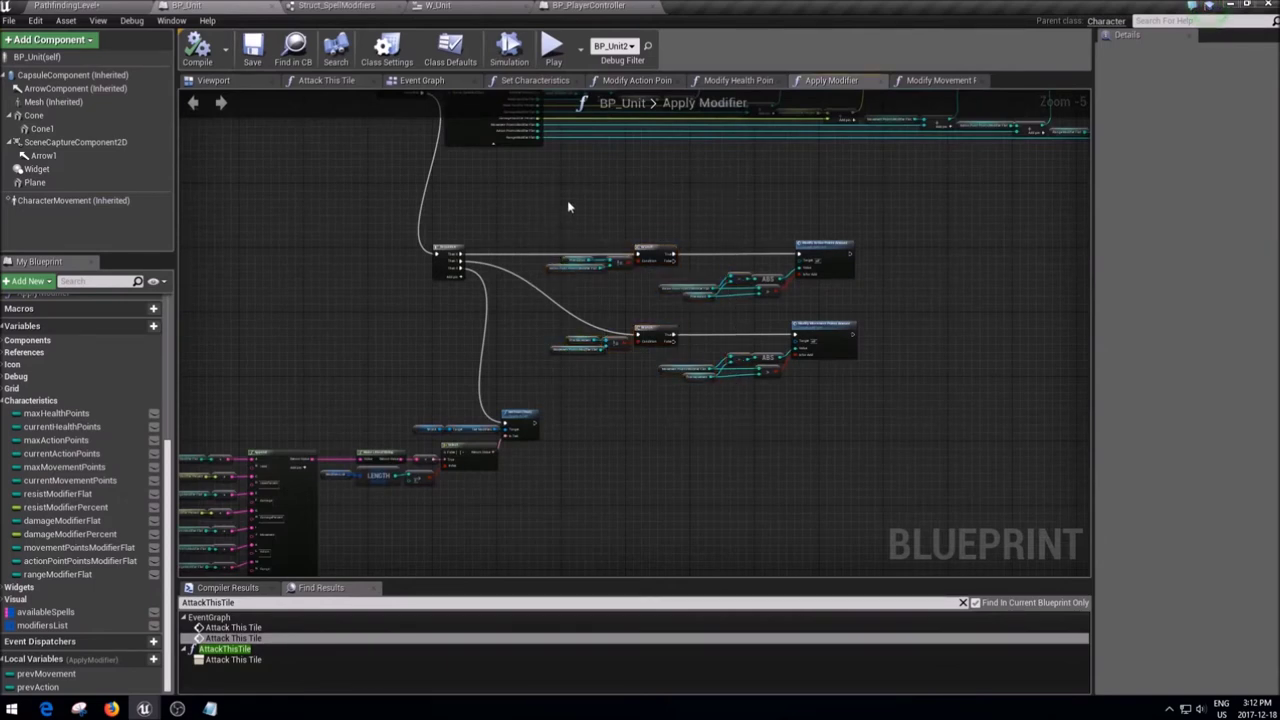
{"action": "scroll", "coordinate": [80, 460], "scroll_direction": "up", "scroll_amount": 2}
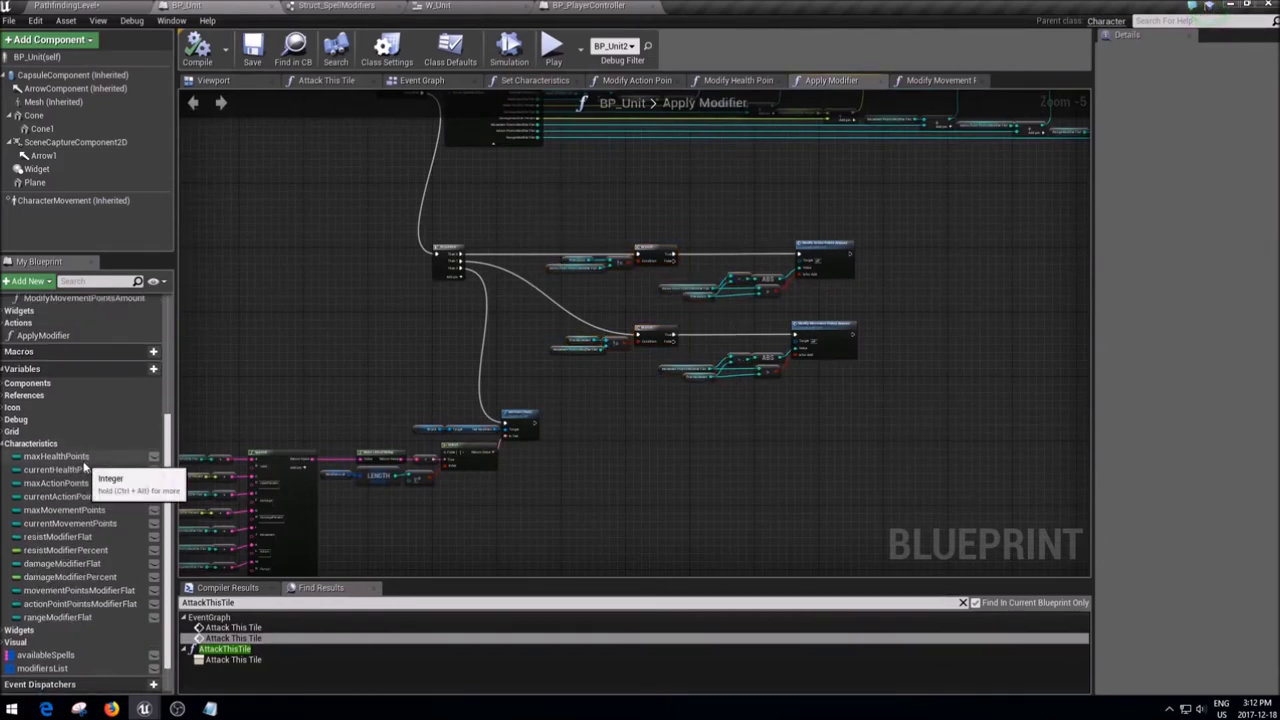
{"action": "scroll", "coordinate": [64, 448], "scroll_direction": "up", "scroll_amount": 4}
{"action": "scroll", "coordinate": [64, 448], "scroll_direction": "up", "scroll_amount": 3}
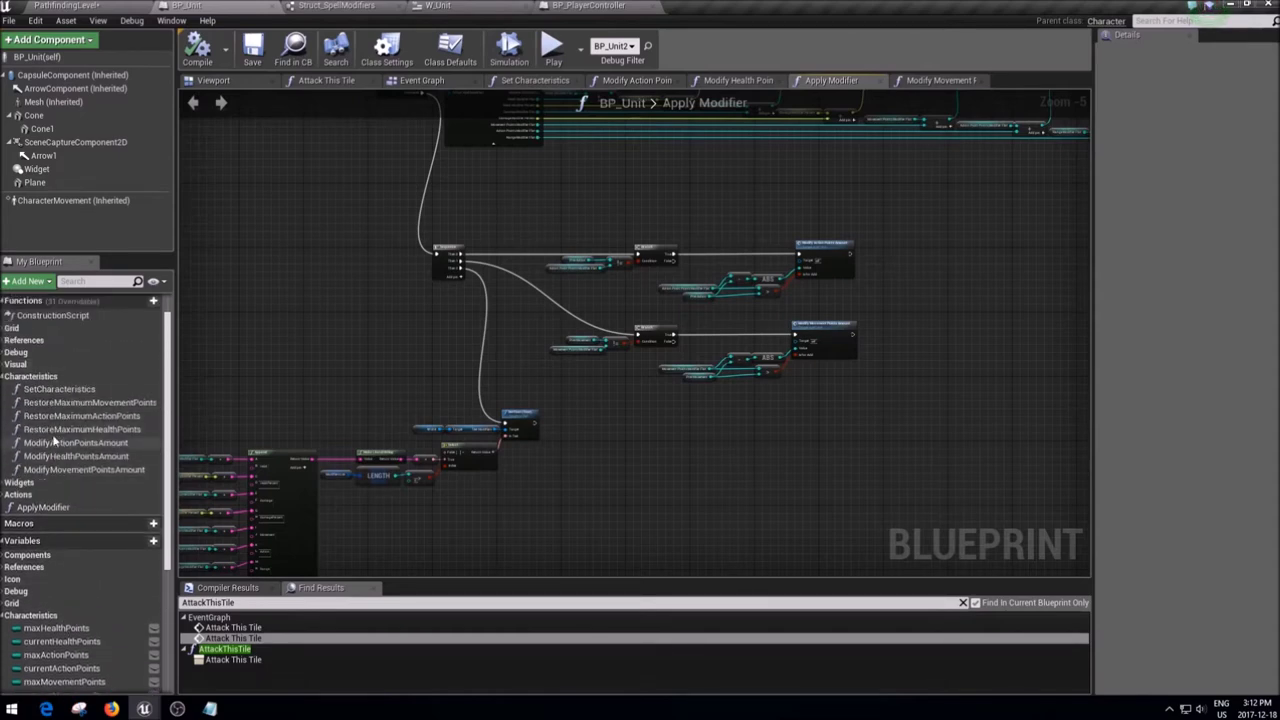
{"action": "left_click", "coordinate": [60, 416]}
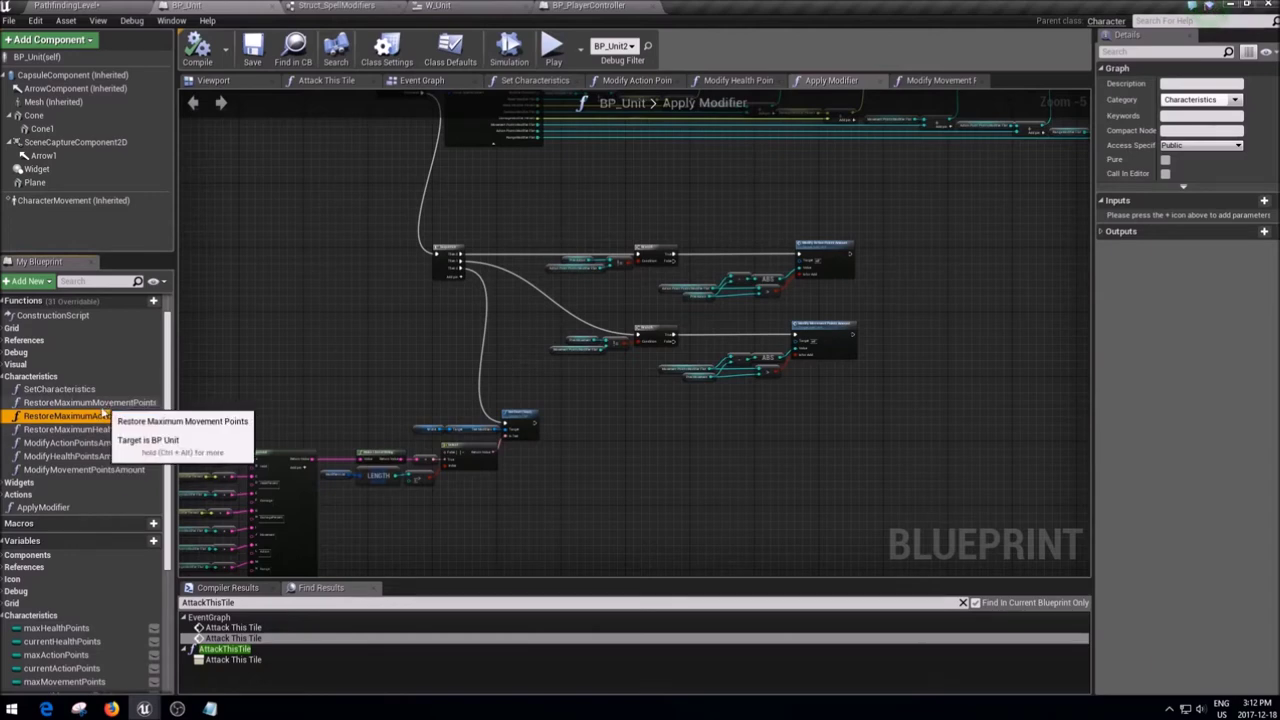
- In RestoreMaximumActionPoints, add an integer + integer node after Max Action Points
{"action": "double_click", "coordinate": [90, 416]}
{"action": "right_click_drag", "start_coordinate": [792, 425], "coordinate": [544, 352]}
{"action": "left_click_drag", "start_coordinate": [955, 474], "coordinate": [310, 177]}
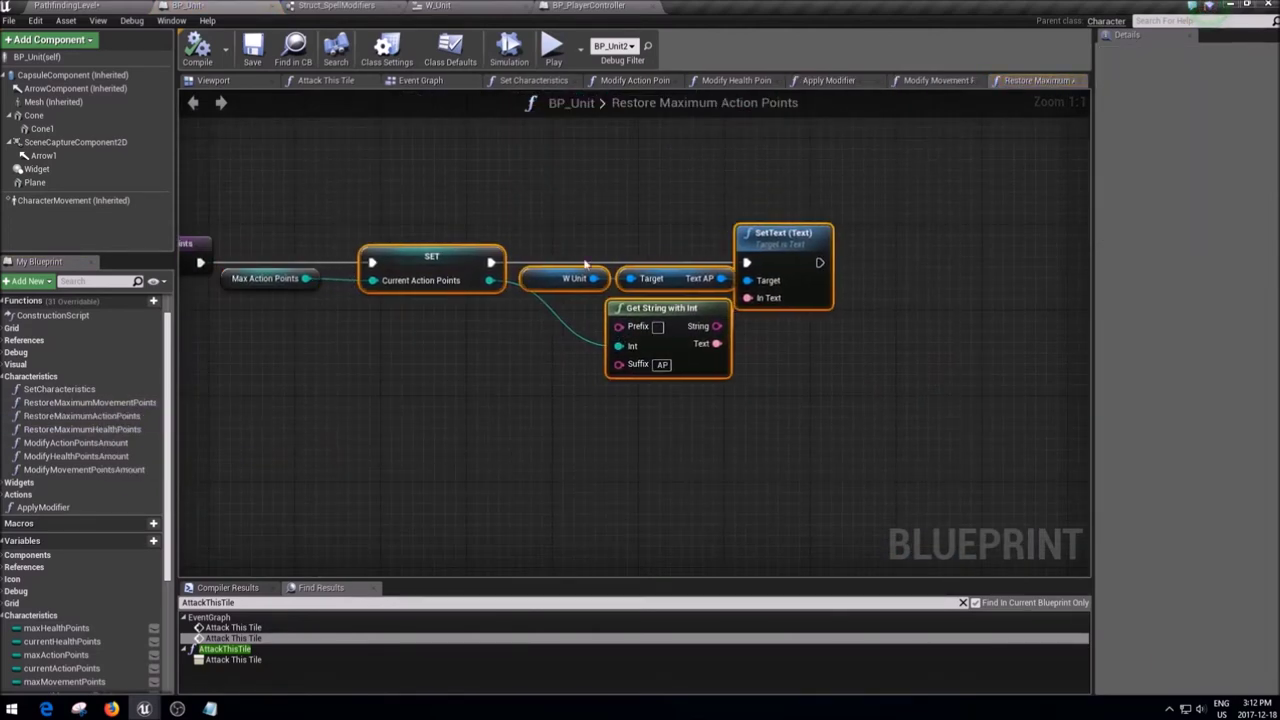
{"action": "left_click_drag", "start_coordinate": [420, 257], "coordinate": [645, 257]}
{"action": "left_click", "coordinate": [450, 229]}
{"action": "left_click_drag", "start_coordinate": [306, 278], "coordinate": [378, 294]}
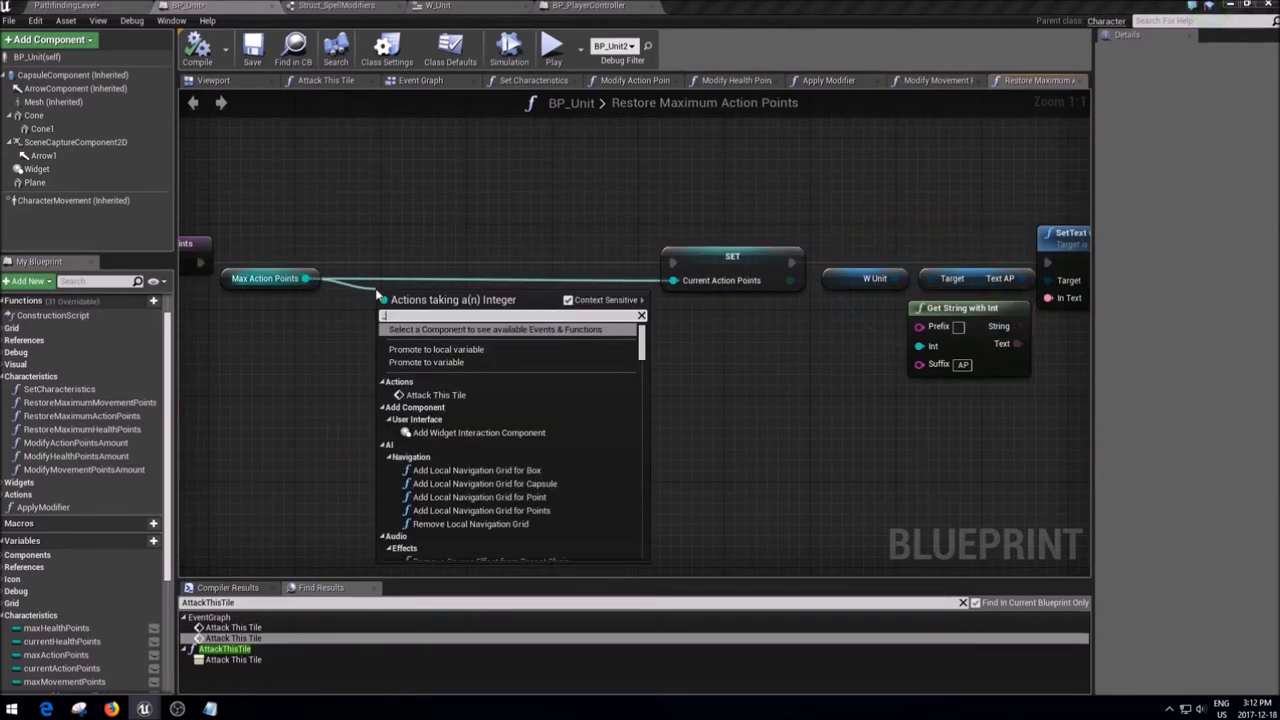
{"action": "type", "text": "+"}
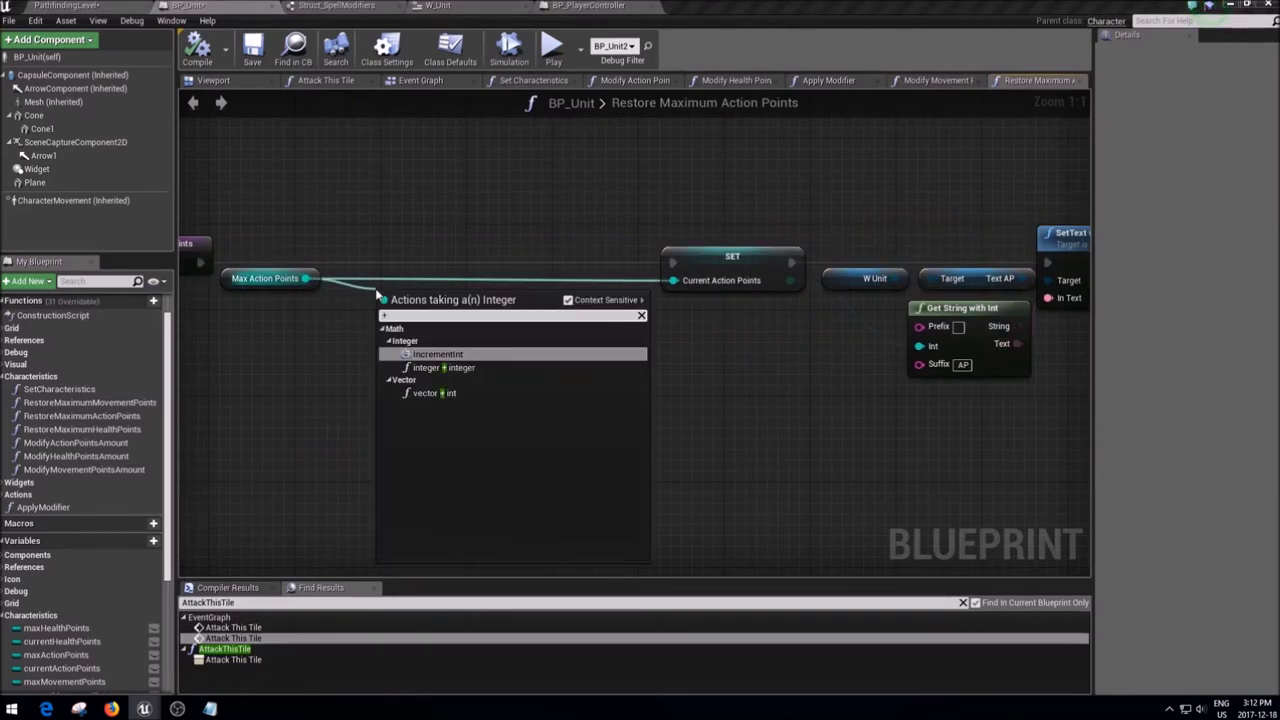
{"action": "key", "text": "Down"}
{"action": "key", "text": "Return"}
- Add Action Point Points Modifier Flat to the sum and feed it into SET Current Action Points
{"action": "left_click_drag", "start_coordinate": [394, 320], "coordinate": [356, 330]}
{"action": "type", "text": "acti"}
{"action": "key", "text": "Up"}
{"action": "key", "text": "Up"}
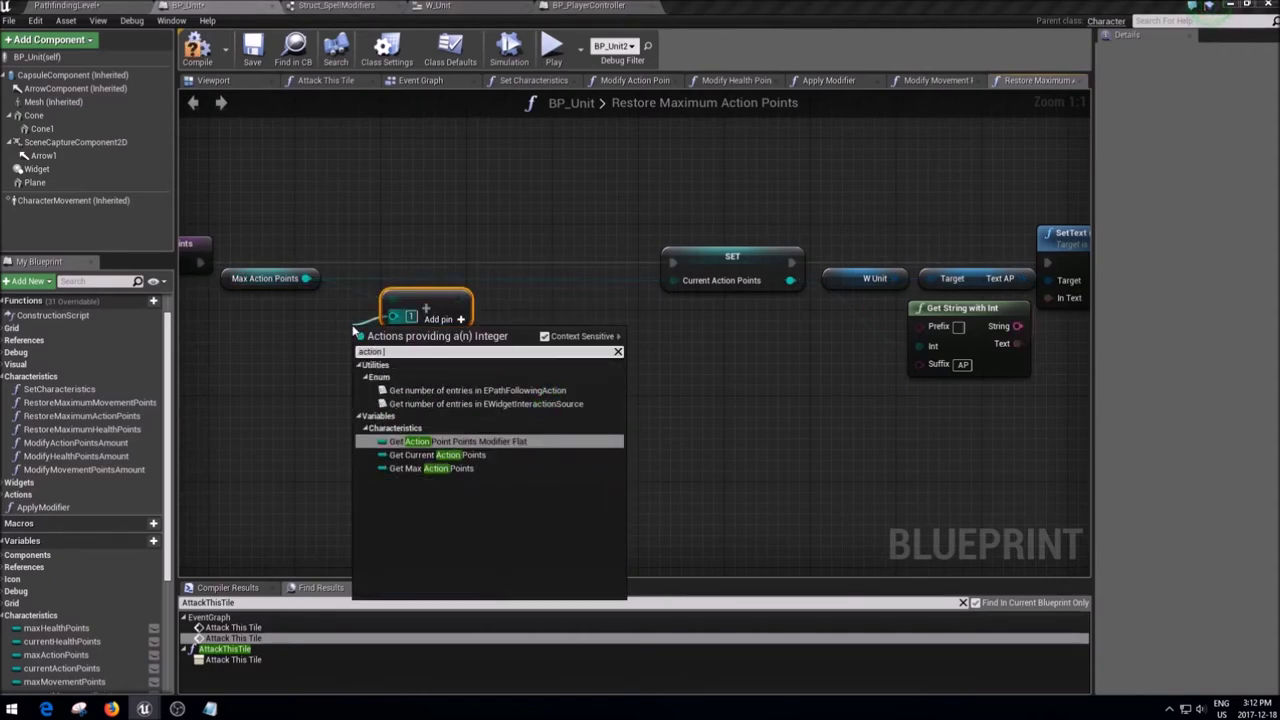
{"action": "key", "text": "Return"}
{"action": "left_click_drag", "start_coordinate": [458, 298], "coordinate": [673, 280]}
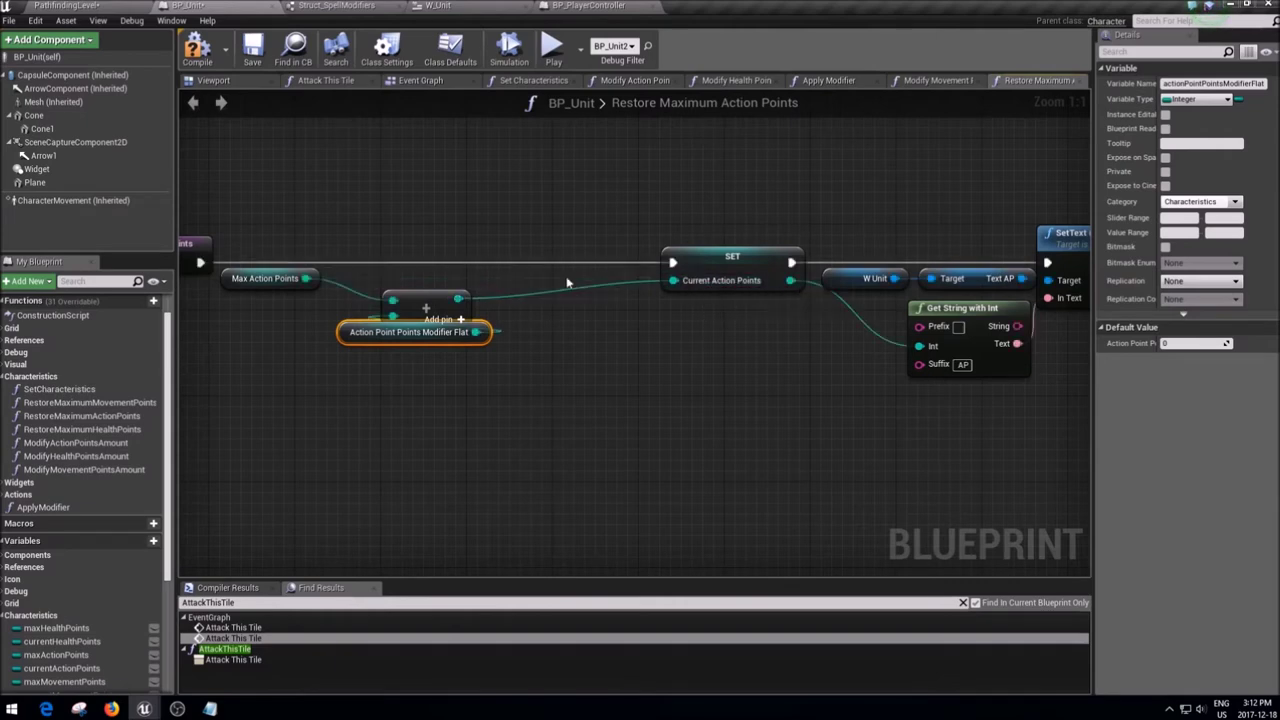
{"action": "left_click_drag", "start_coordinate": [423, 302], "coordinate": [545, 276]}
{"action": "left_click", "coordinate": [437, 297]}
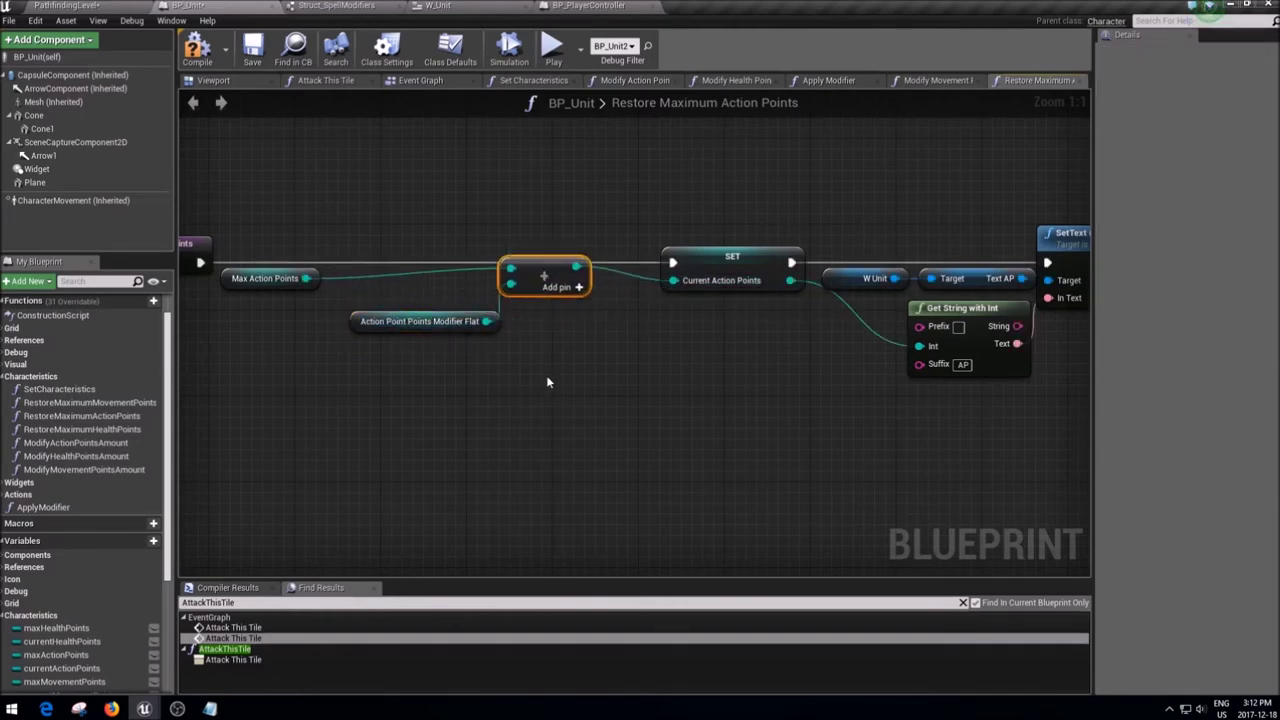
{"action": "left_click", "coordinate": [100, 442]}
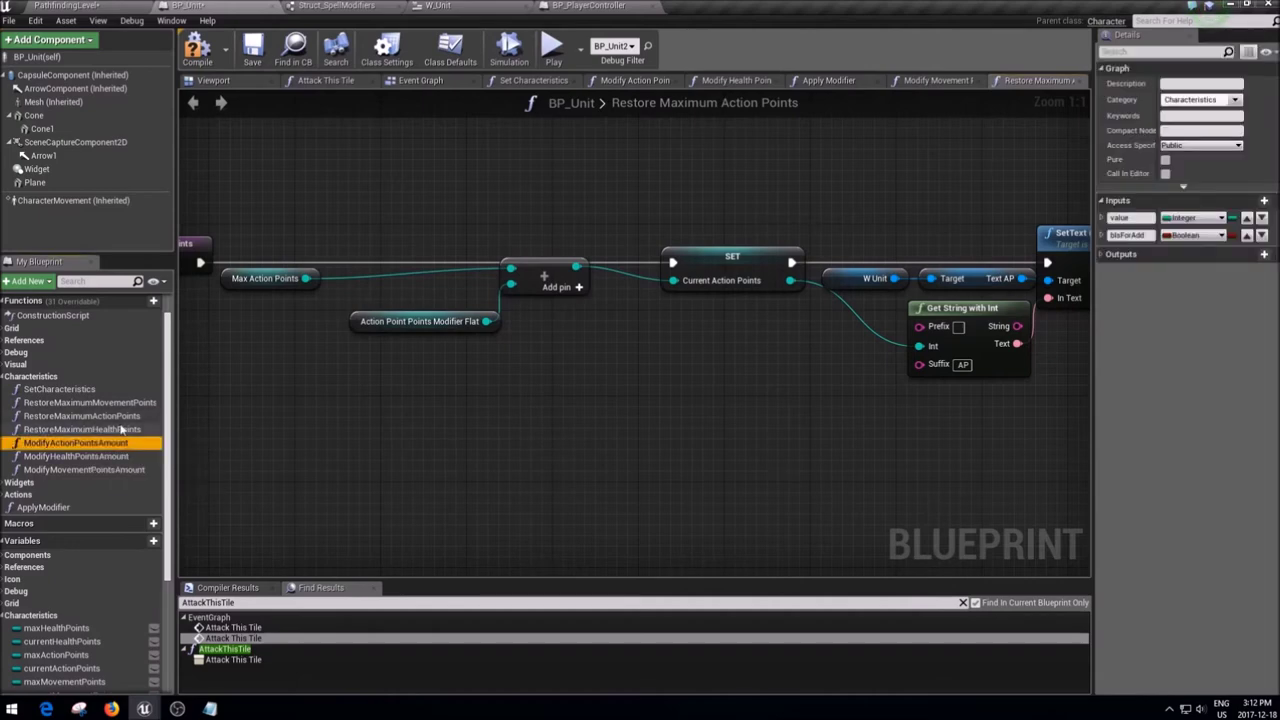
{"action": "double_click", "coordinate": [122, 404]}
- Make room before SET and insert an integer + node feeding Current Movement Points
{"action": "mouse_move", "coordinate": [1066, 461]}
{"action": "left_mouse_down"}
{"action": "mouse_move", "coordinate": [734, 277]}
{"action": "mouse_move", "coordinate": [644, 372]}
{"action": "mouse_move", "coordinate": [862, 340]}
{"action": "left_mouse_up"}
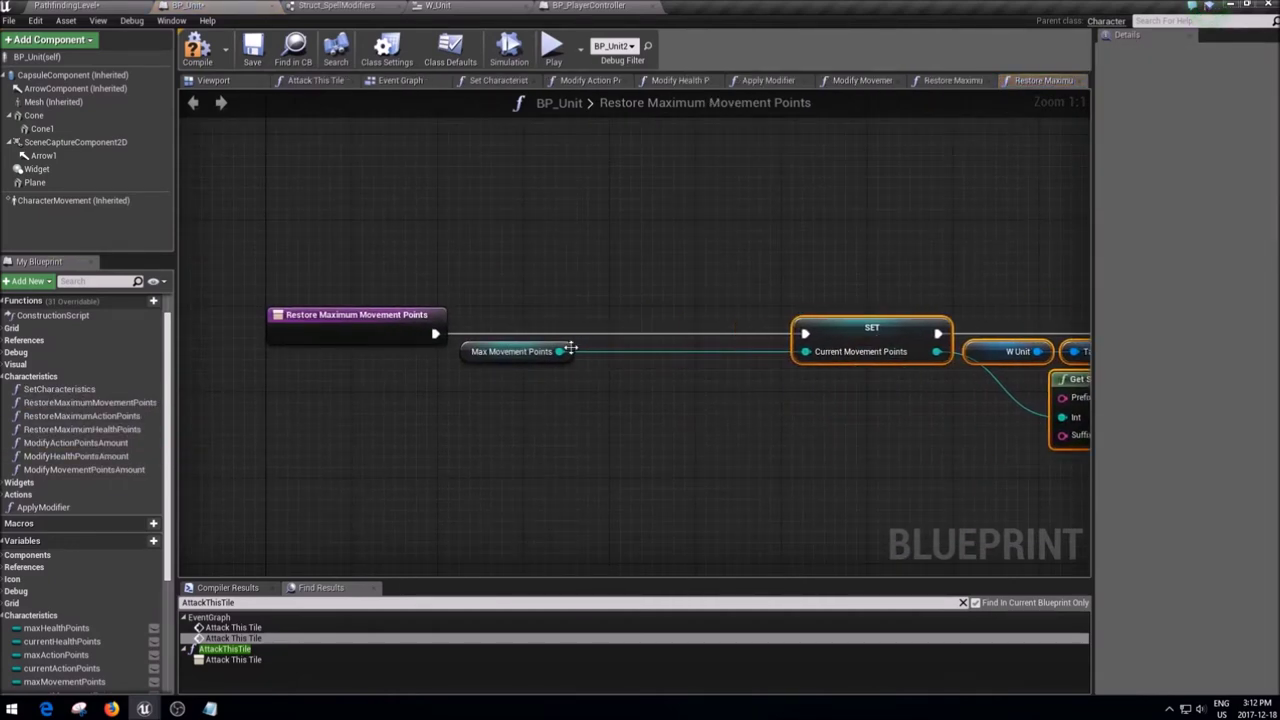
{"action": "left_click_drag", "start_coordinate": [559, 351], "coordinate": [604, 362]}
{"action": "type", "text": "+"}
{"action": "key", "text": "Return"}
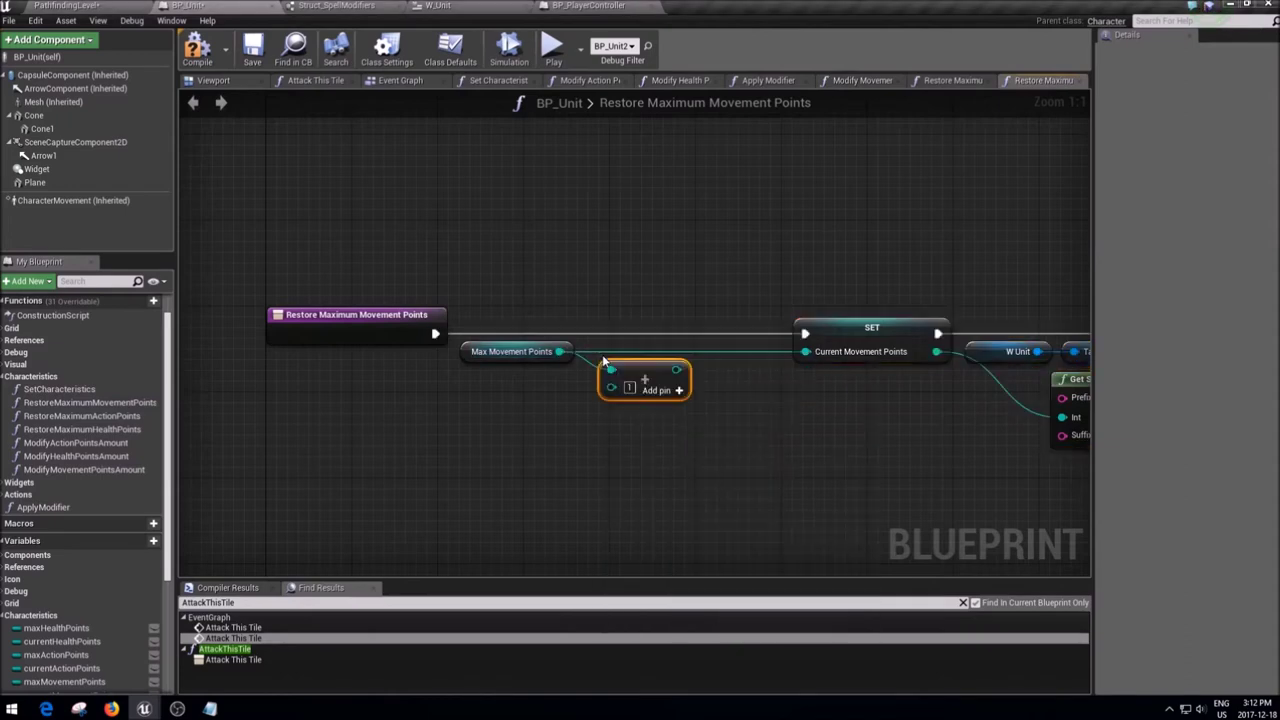
{"action": "mouse_move", "coordinate": [677, 369]}
{"action": "left_mouse_down"}
{"action": "mouse_move", "coordinate": [884, 365]}
{"action": "mouse_move", "coordinate": [806, 352]}
{"action": "left_mouse_up"}
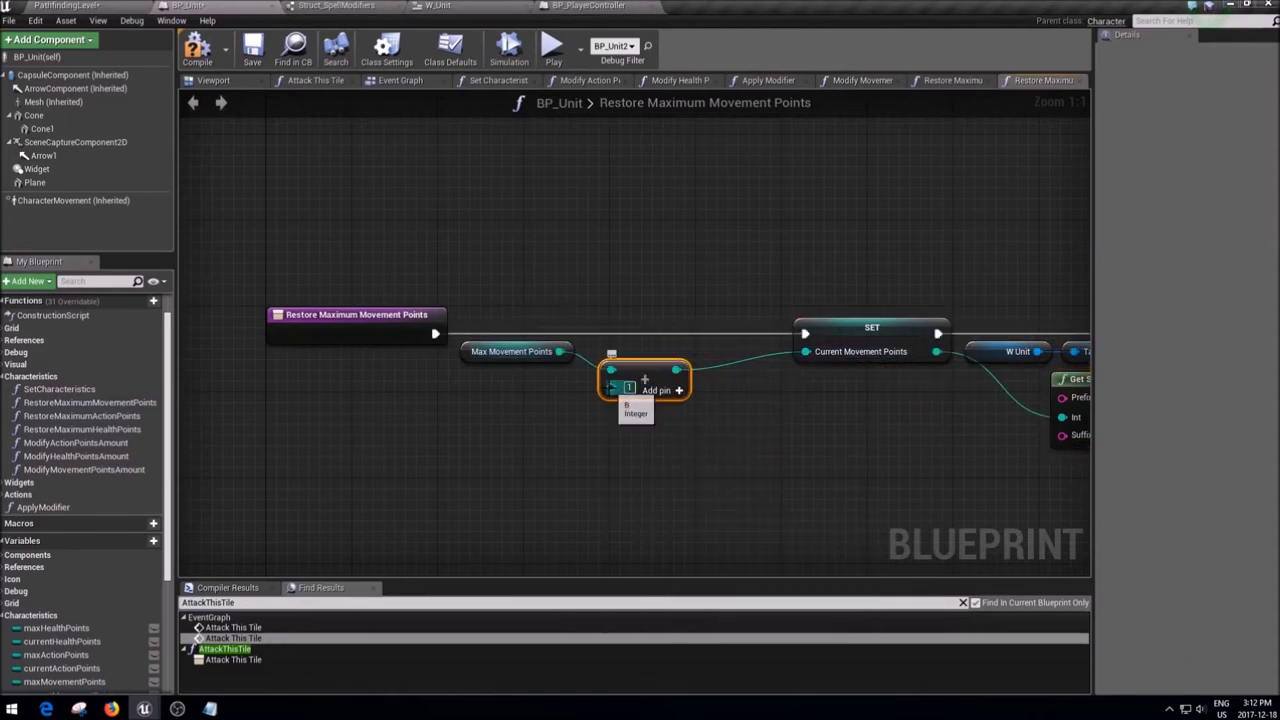
- Connect a Movement Points Modifier Flat getter to the addition's second input
{"action": "left_click_drag", "start_coordinate": [612, 387], "coordinate": [551, 404]}
{"action": "type", "text": "maxim"}
{"action": "key", "text": "Return"}
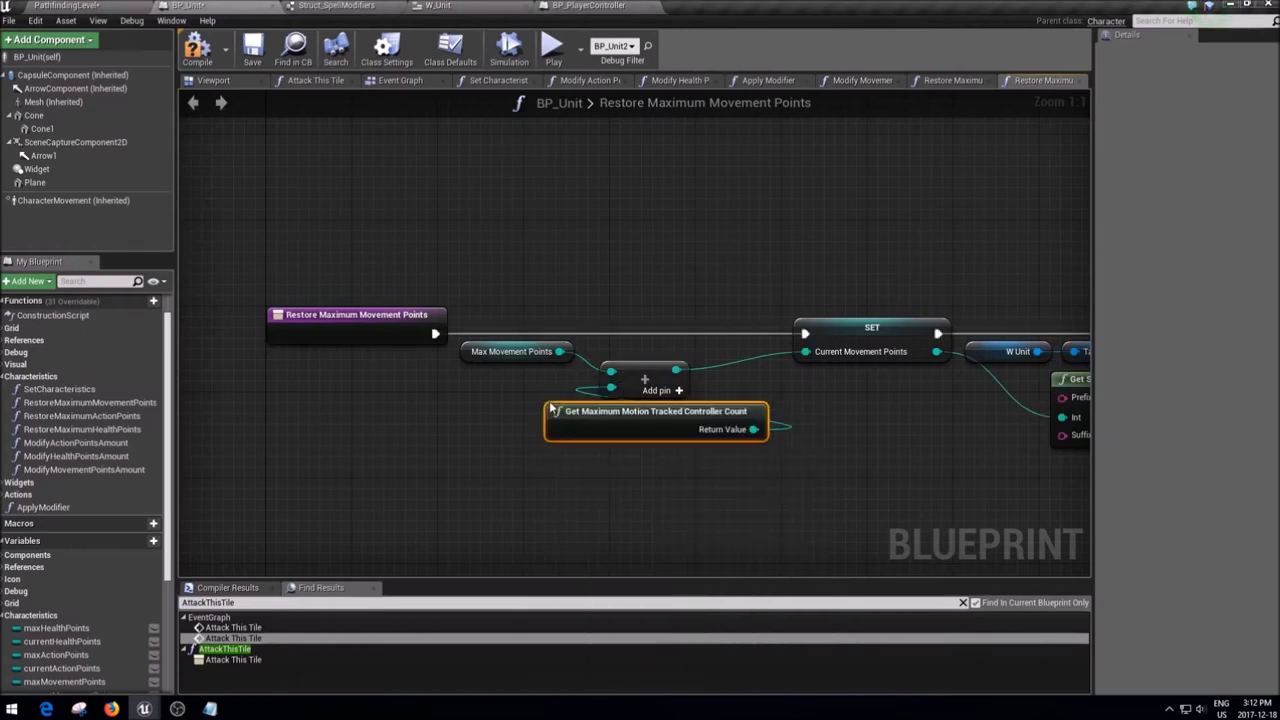
{"action": "key", "text": "Delete"}
{"action": "left_click_drag", "start_coordinate": [611, 387], "coordinate": [578, 408]}
{"action": "type", "text": "m"}
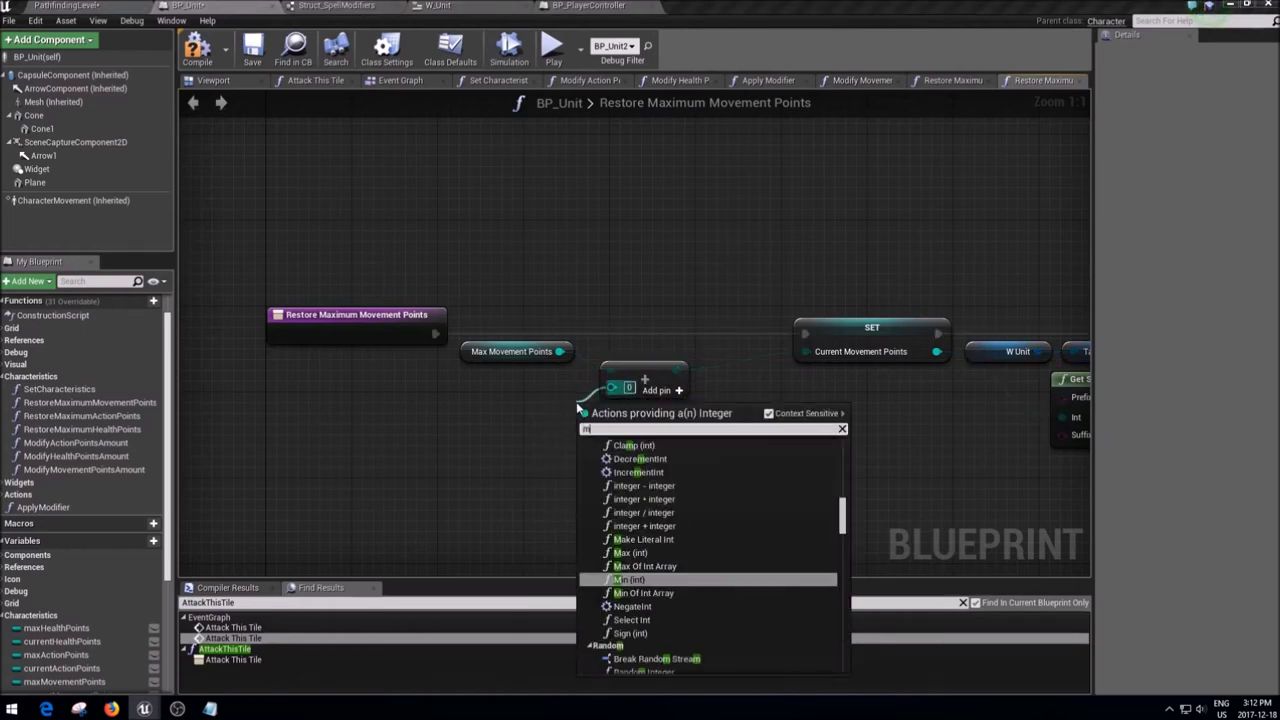
{"action": "type", "text": "ovement"}
{"action": "key", "text": "Down"}
{"action": "key", "text": "Return"}
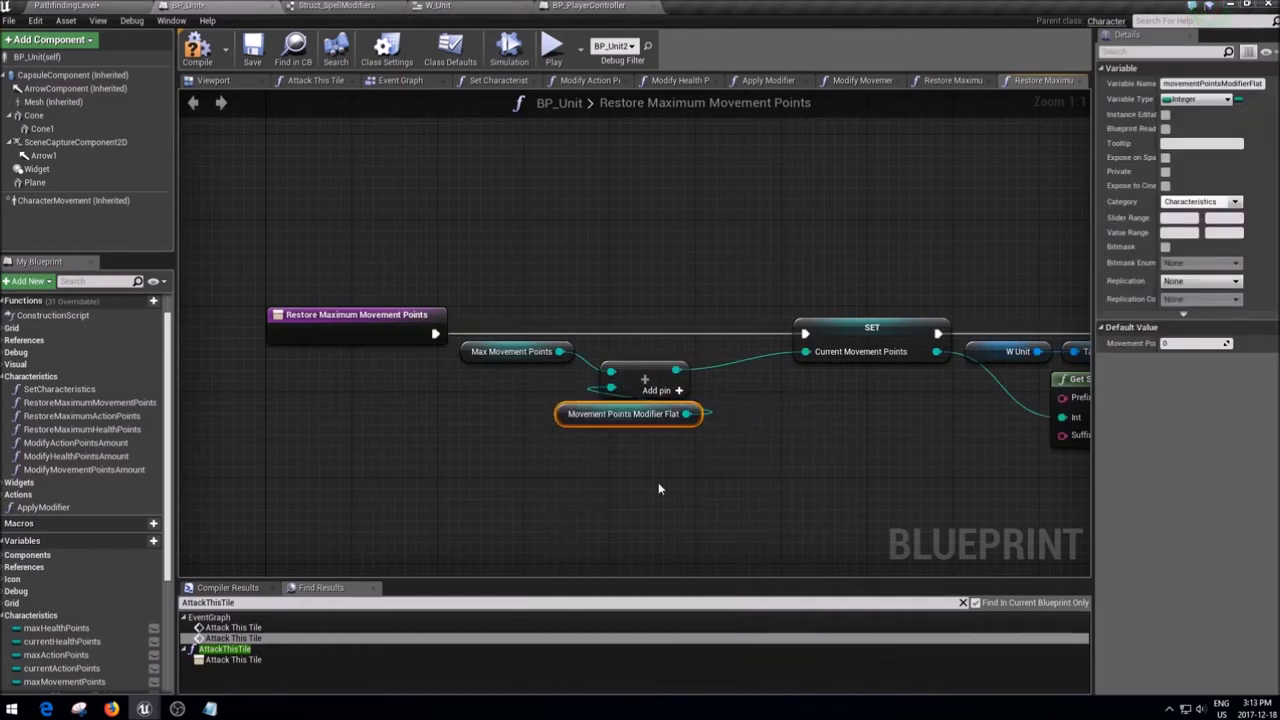
{"action": "left_click_drag", "start_coordinate": [650, 412], "coordinate": [530, 407]}
{"action": "left_click", "coordinate": [588, 514]}
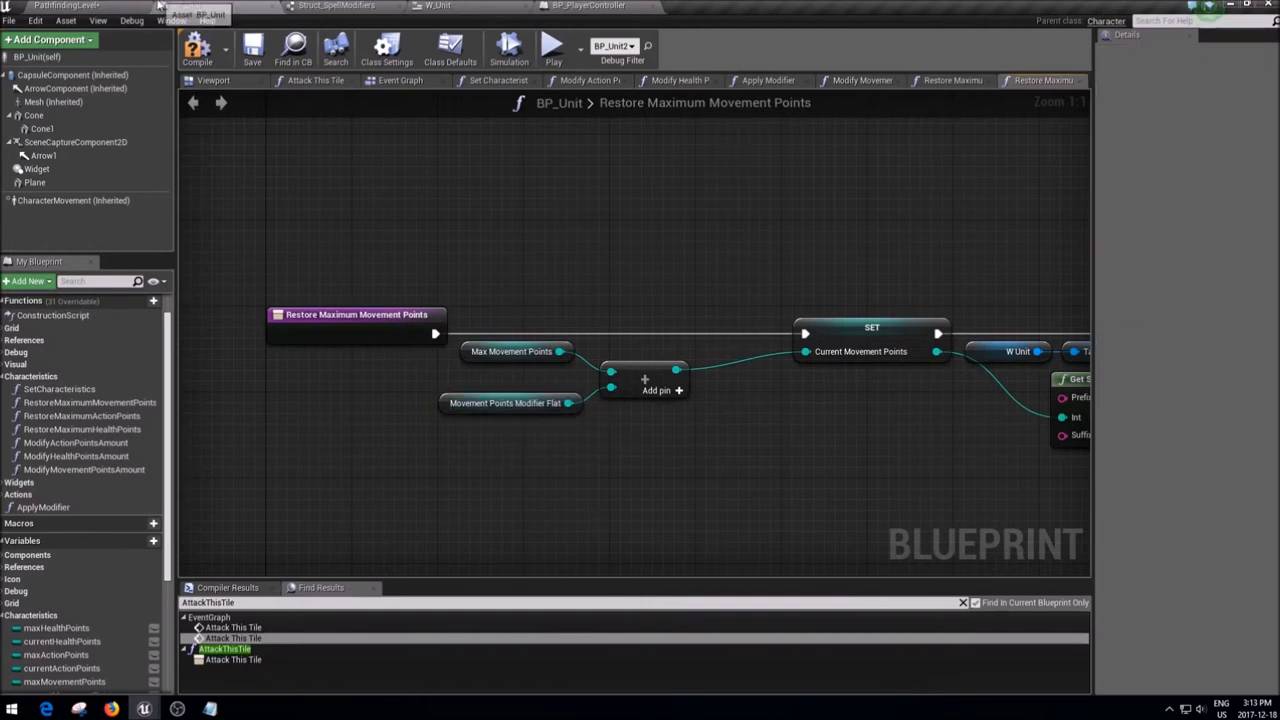
- Compile and save BP_Unit, then start playing the PathfindingLevel
{"action": "left_click", "coordinate": [250, 56]}
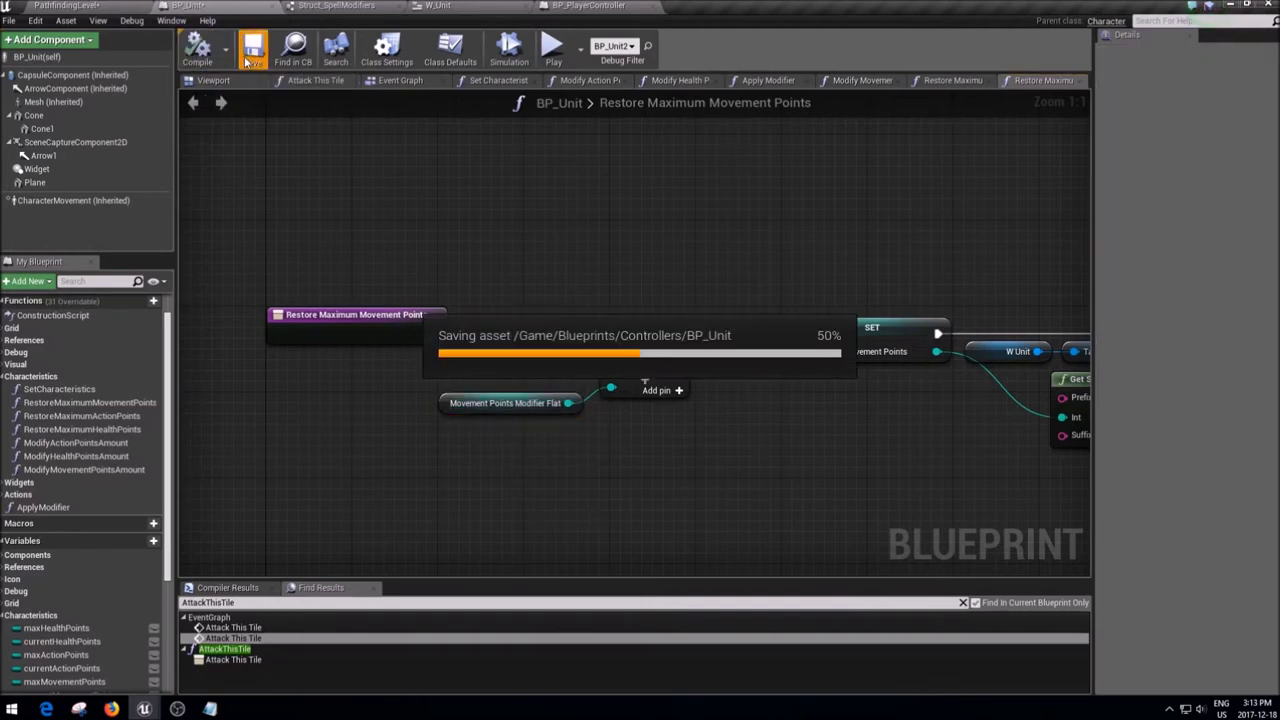
{"action": "left_click", "coordinate": [505, 403]}
{"action": "left_click", "coordinate": [514, 486]}
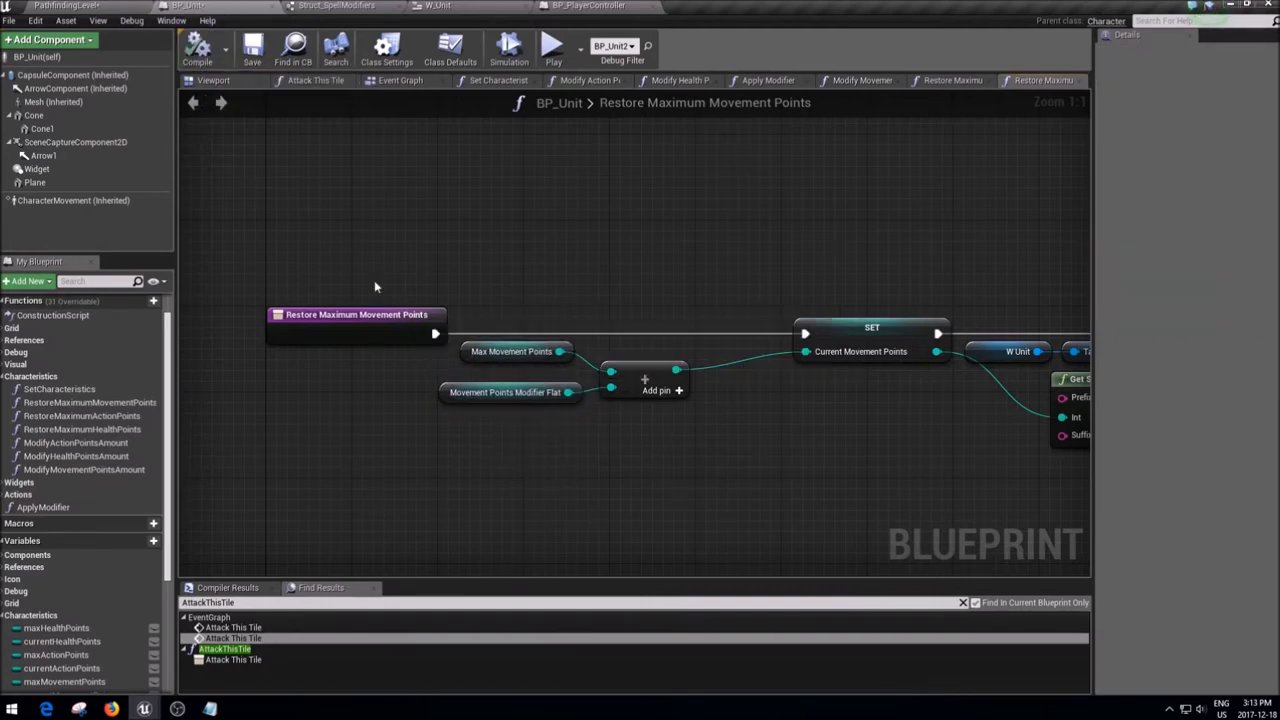
{"action": "left_click", "coordinate": [65, 5]}
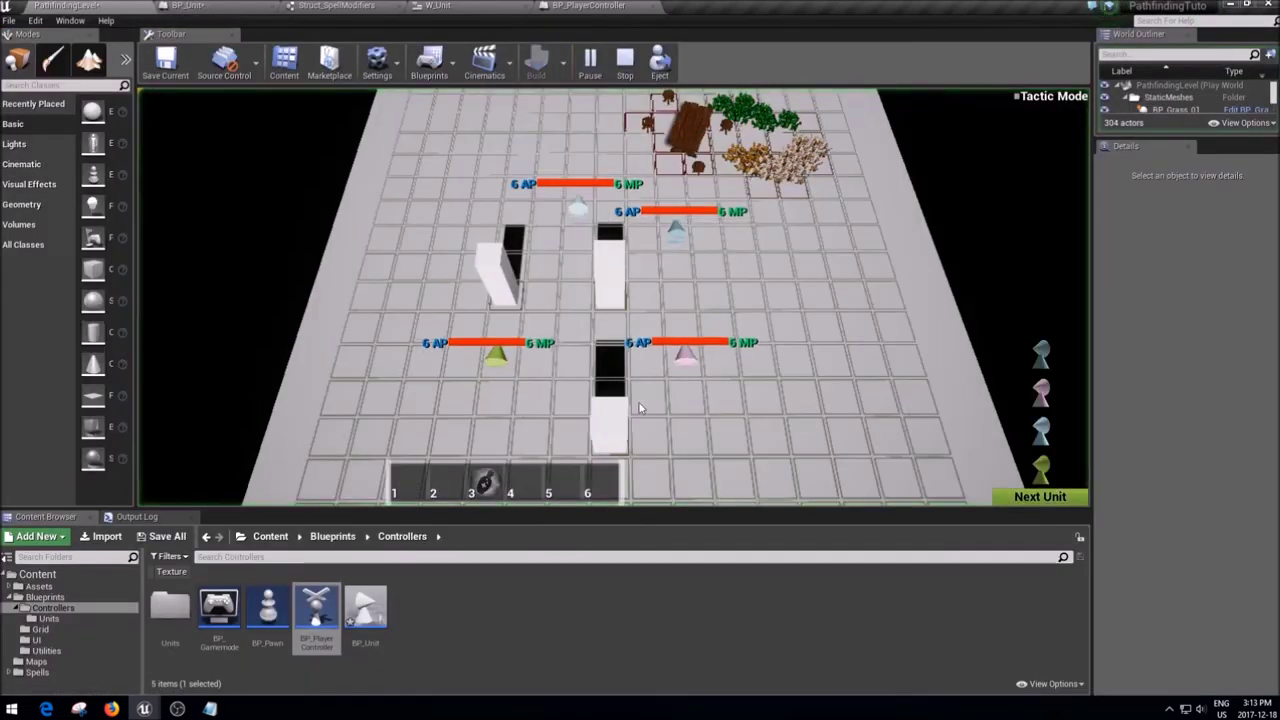
- Cast the movement and action-point buffs from ability 3 on the pink unit, then end the turn
{"action": "key", "text": "3"}
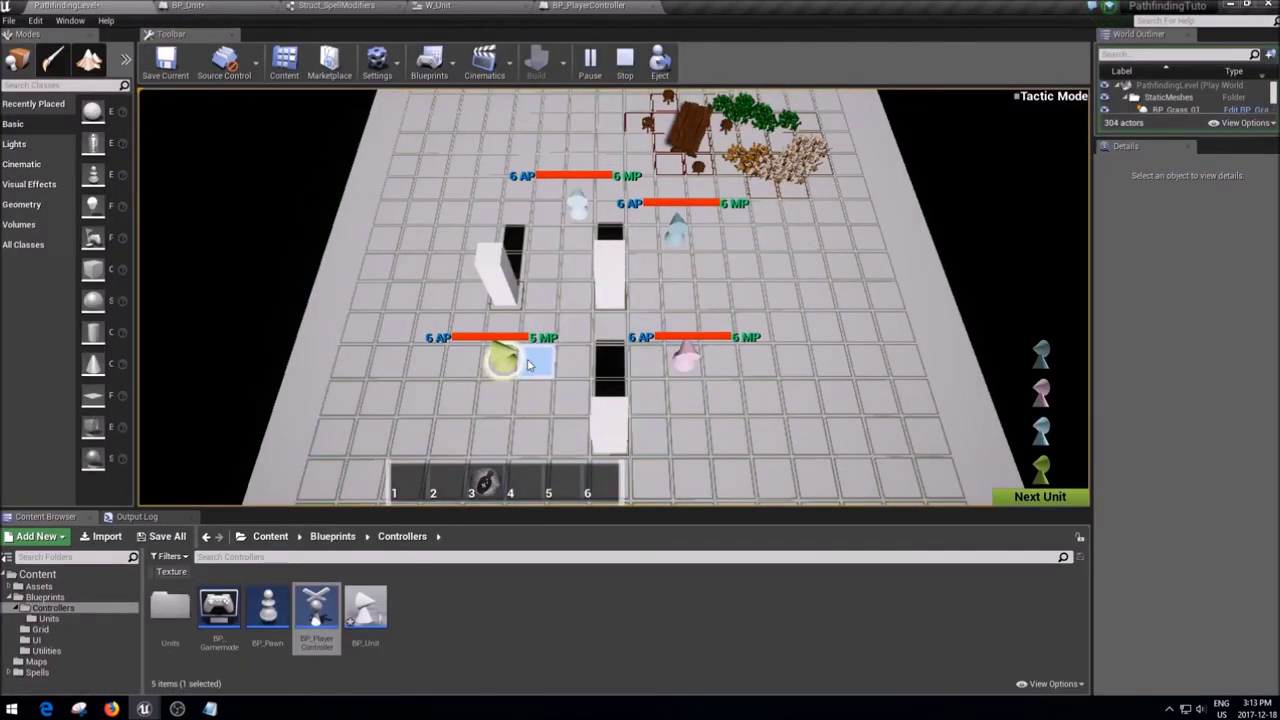
{"action": "left_click", "coordinate": [700, 375]}
{"action": "left_click", "coordinate": [700, 375]}
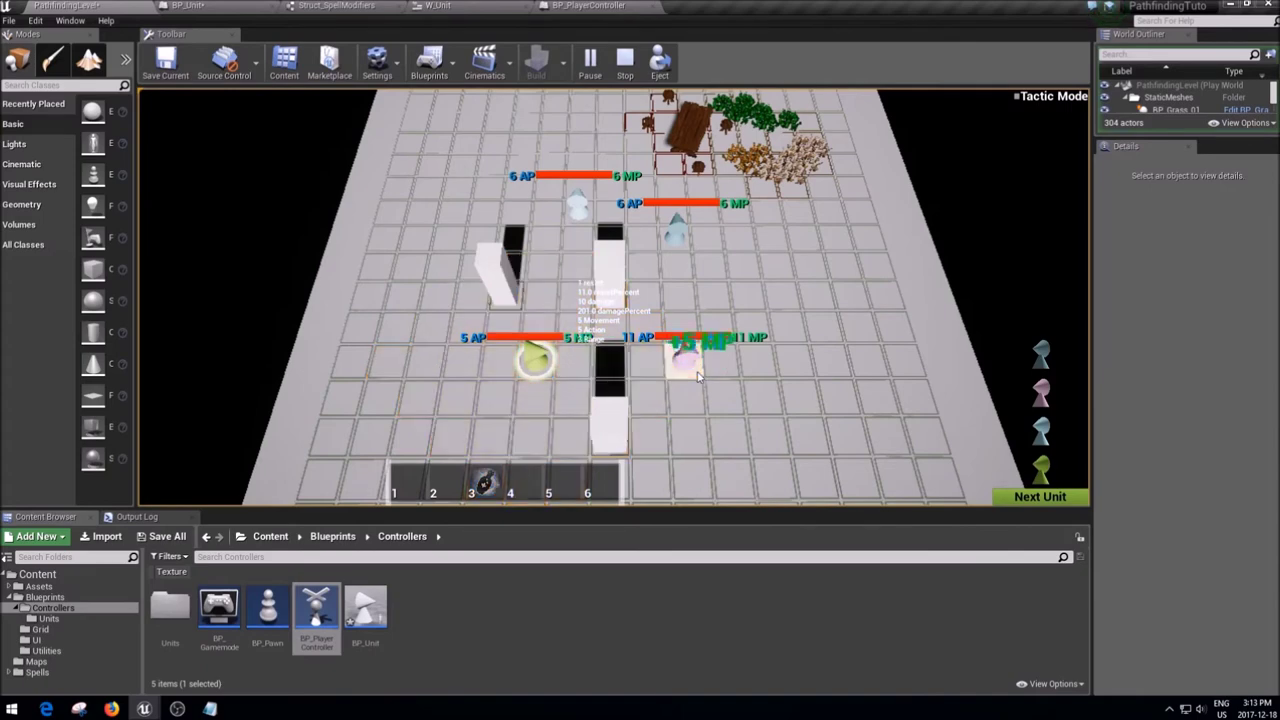
{"action": "left_click", "coordinate": [1021, 497]}
- Move the 16 AP / 16 MP pink unit, cast spell 1 beside it, and end its turn
{"action": "left_click", "coordinate": [700, 362]}
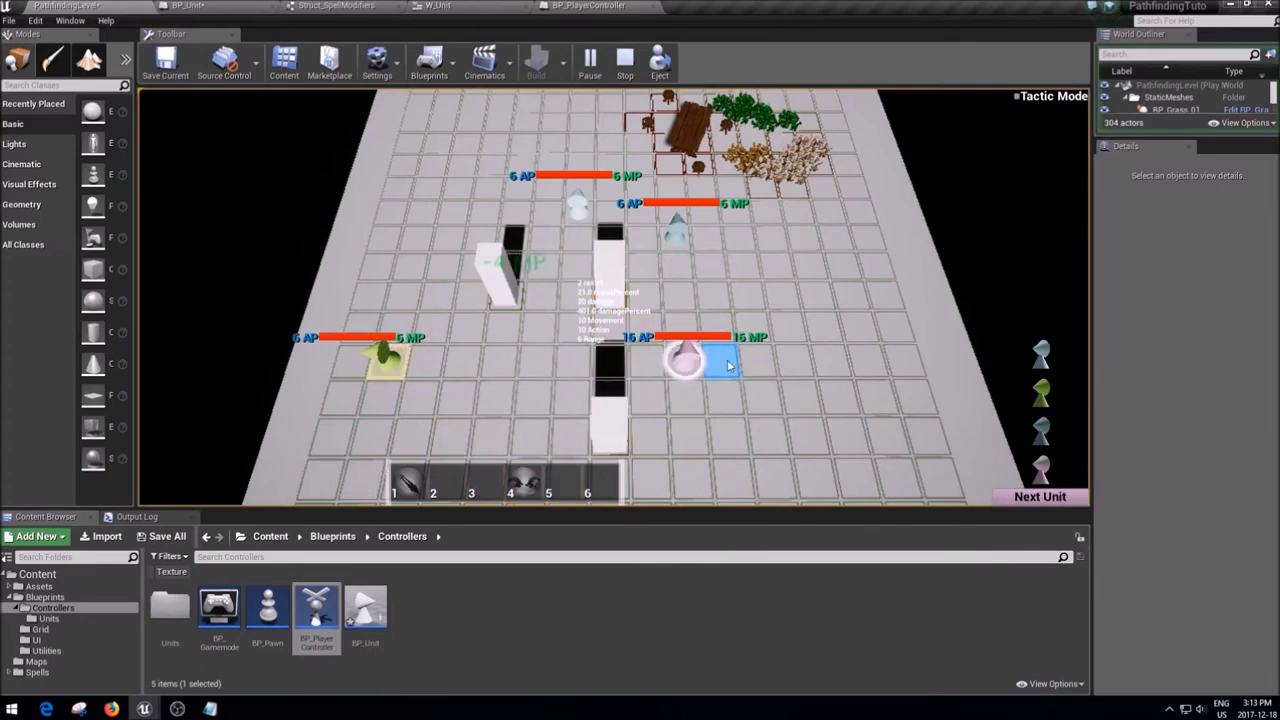
{"action": "left_click", "coordinate": [727, 437]}
{"action": "key", "text": "1"}
{"action": "left_click", "coordinate": [758, 452]}
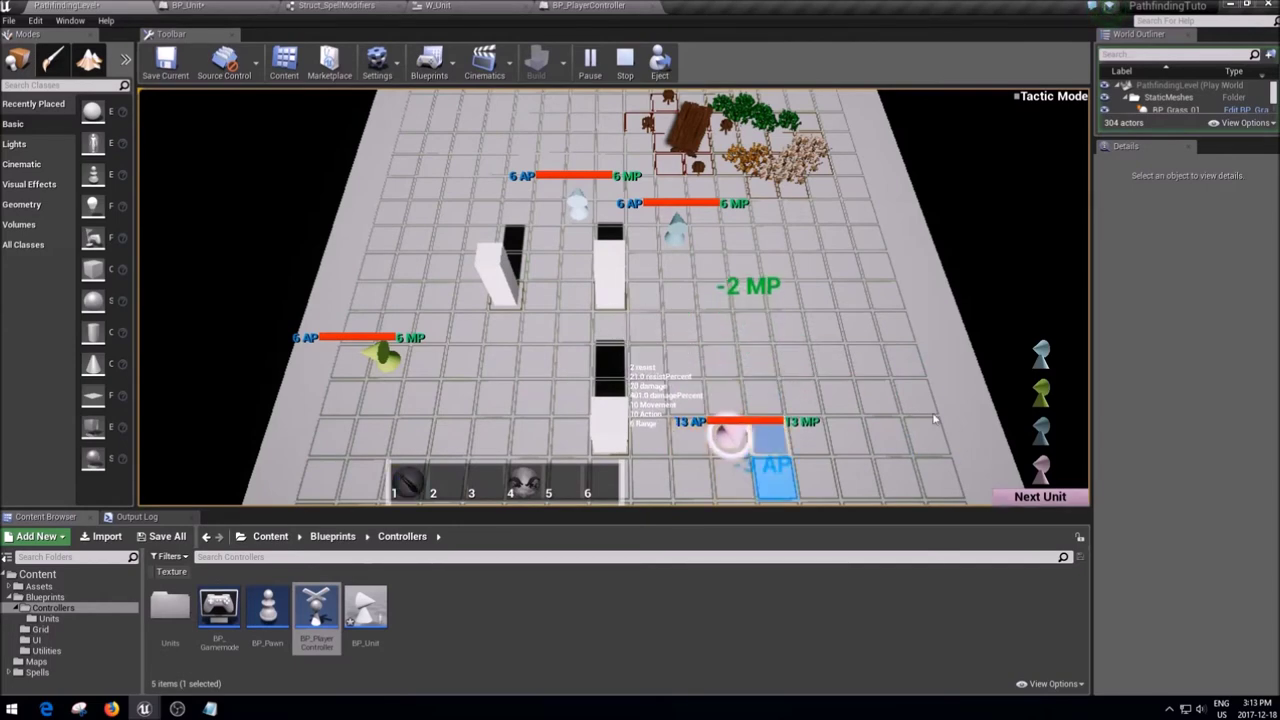
{"action": "left_click", "coordinate": [1021, 503]}
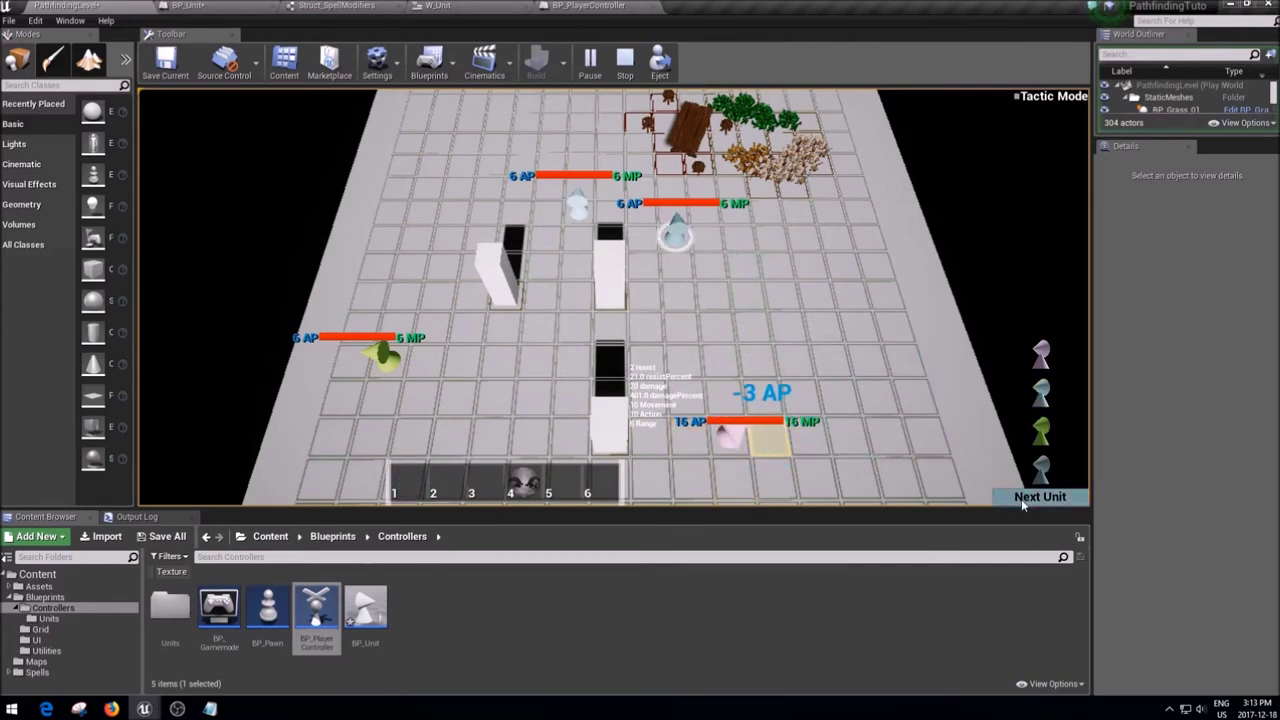
{"action": "left_click", "coordinate": [733, 433]}
{"action": "left_click", "coordinate": [734, 435]}
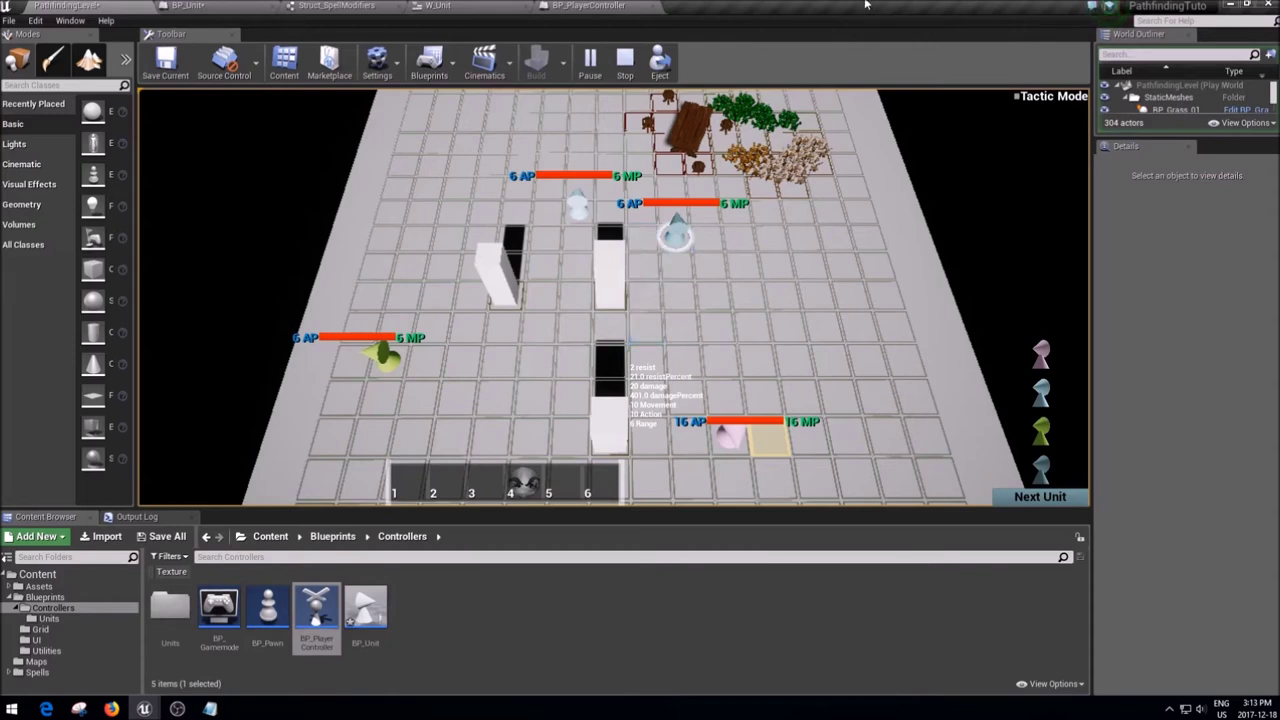
- Stop the Play-in-Editor test and browse the Content Browser to the Spells folder
{"action": "left_click", "coordinate": [622, 60]}
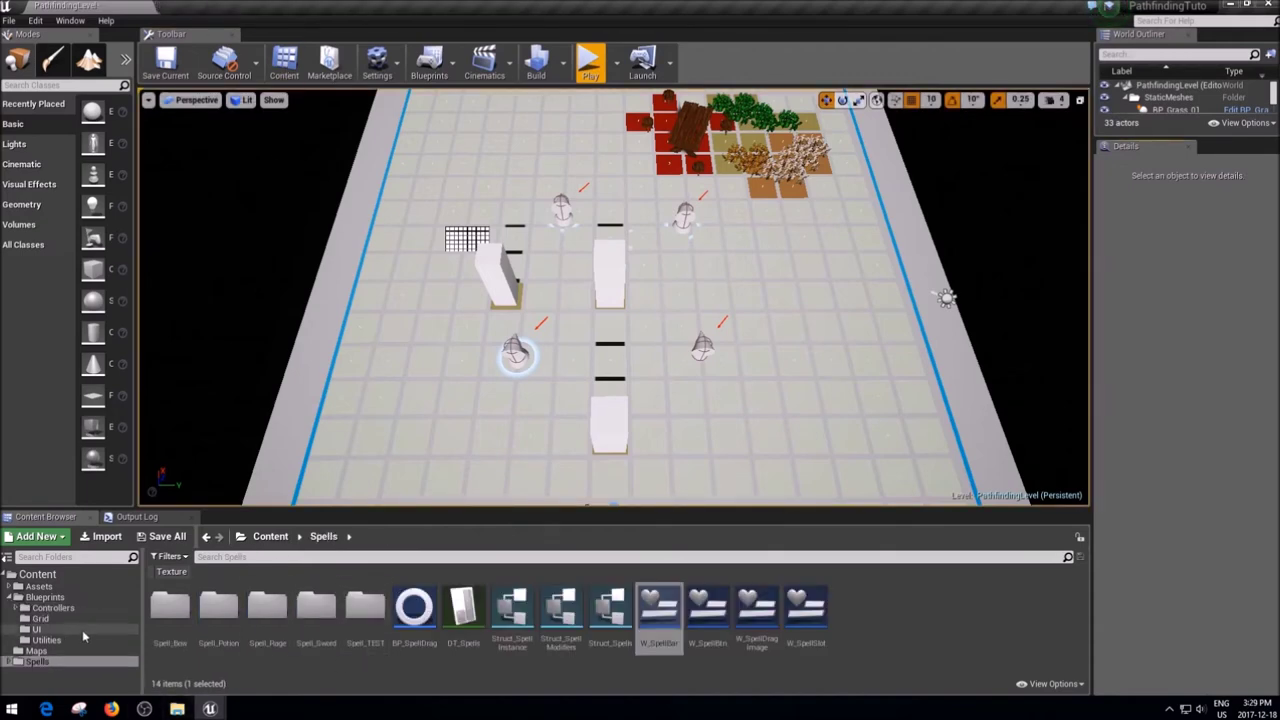
{"action": "left_click", "coordinate": [84, 630]}
- Open the BP_Unit blueprint from the Controllers folder and pan its Event Graph to Start Turn
{"action": "left_click", "coordinate": [52, 607]}
{"action": "double_click", "coordinate": [366, 608]}
{"action": "scroll", "coordinate": [652, 458], "scroll_direction": "down", "scroll_amount": 10}
{"action": "right_click_drag", "start_coordinate": [784, 248], "coordinate": [605, 318]}
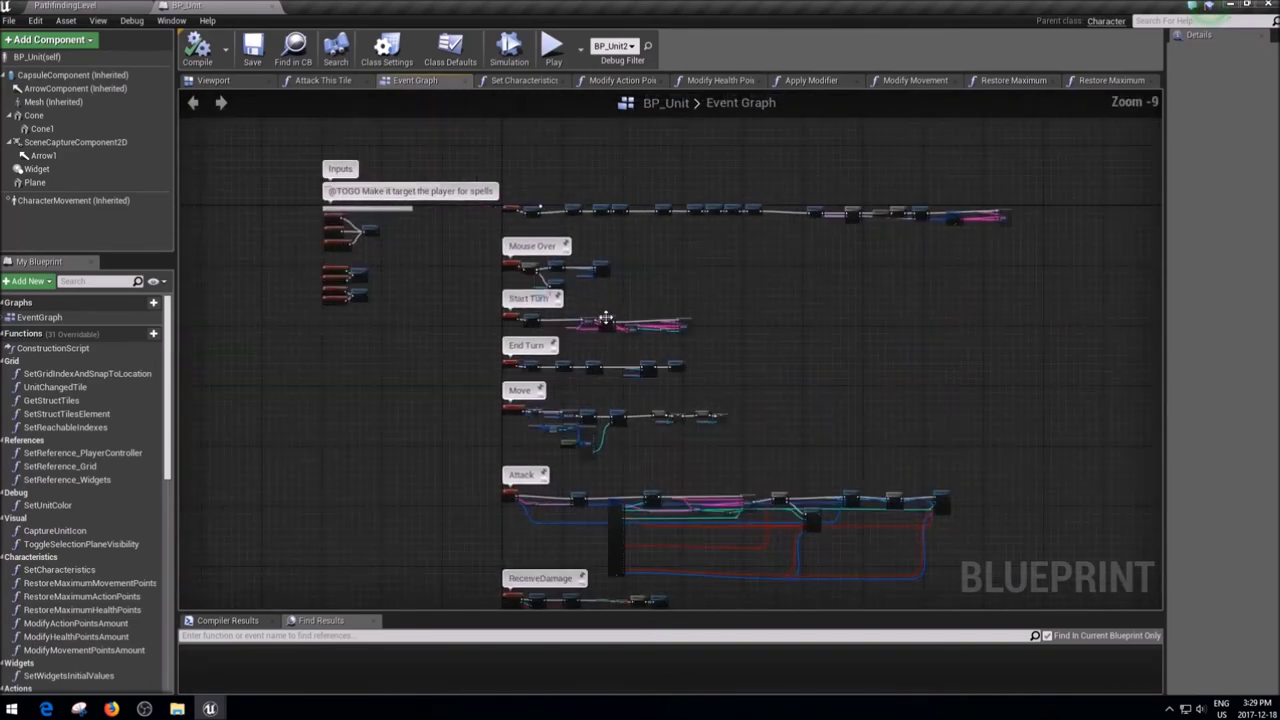
{"action": "scroll", "coordinate": [605, 318], "scroll_direction": "up", "scroll_amount": 7}
- Select the KEYS, ForEachLoop, FIND and ADD cooldown nodes after Start Turn and open their actions
{"action": "left_click_drag", "start_coordinate": [440, 412], "coordinate": [1038, 284]}
{"action": "mouse_move", "coordinate": [551, 363]}
{"action": "right_mouse_down"}
{"action": "mouse_move", "coordinate": [688, 286]}
{"action": "mouse_move", "coordinate": [607, 253]}
{"action": "right_mouse_up"}
{"action": "right_click", "coordinate": [688, 286]}
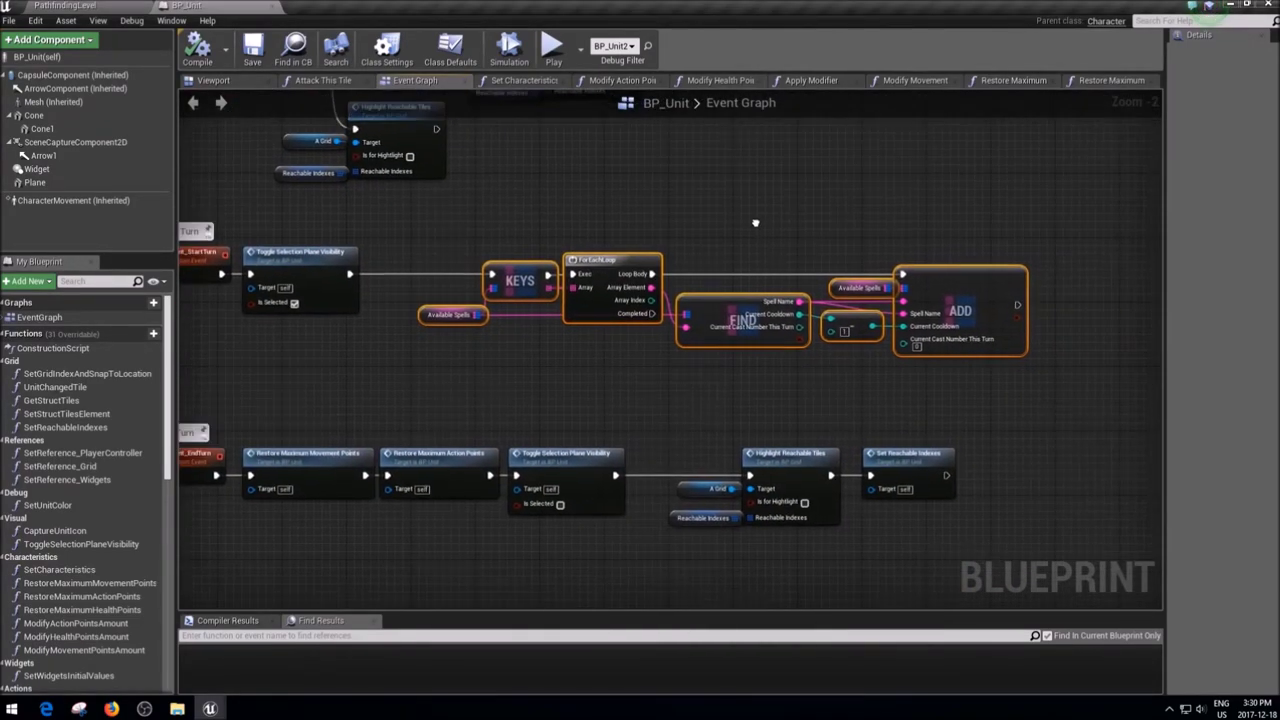
{"action": "left_click_drag", "start_coordinate": [1048, 371], "coordinate": [355, 236]}
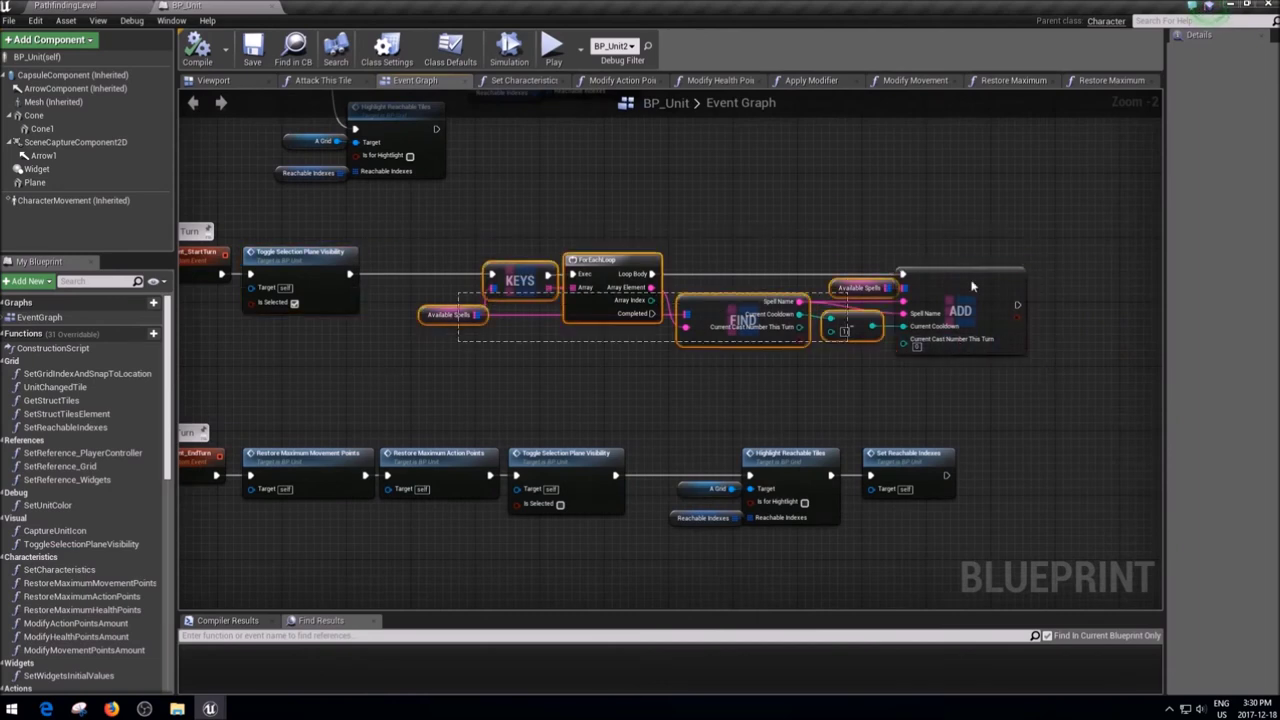
{"action": "right_click", "coordinate": [622, 263]}
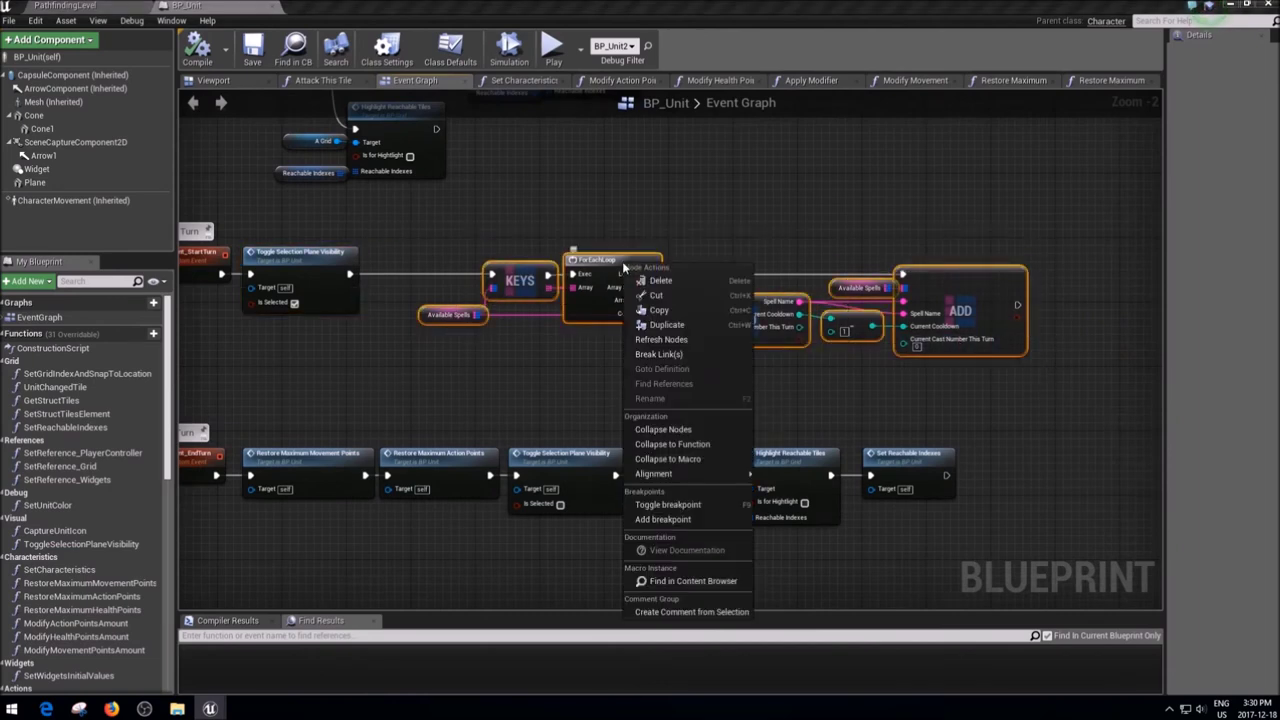
- Collapse the selected nodes into a ReduceCooldown function, place its call after Toggle Selection Plane Visibility, and open it
{"action": "left_click", "coordinate": [668, 444]}
{"action": "type", "text": "Appl"}
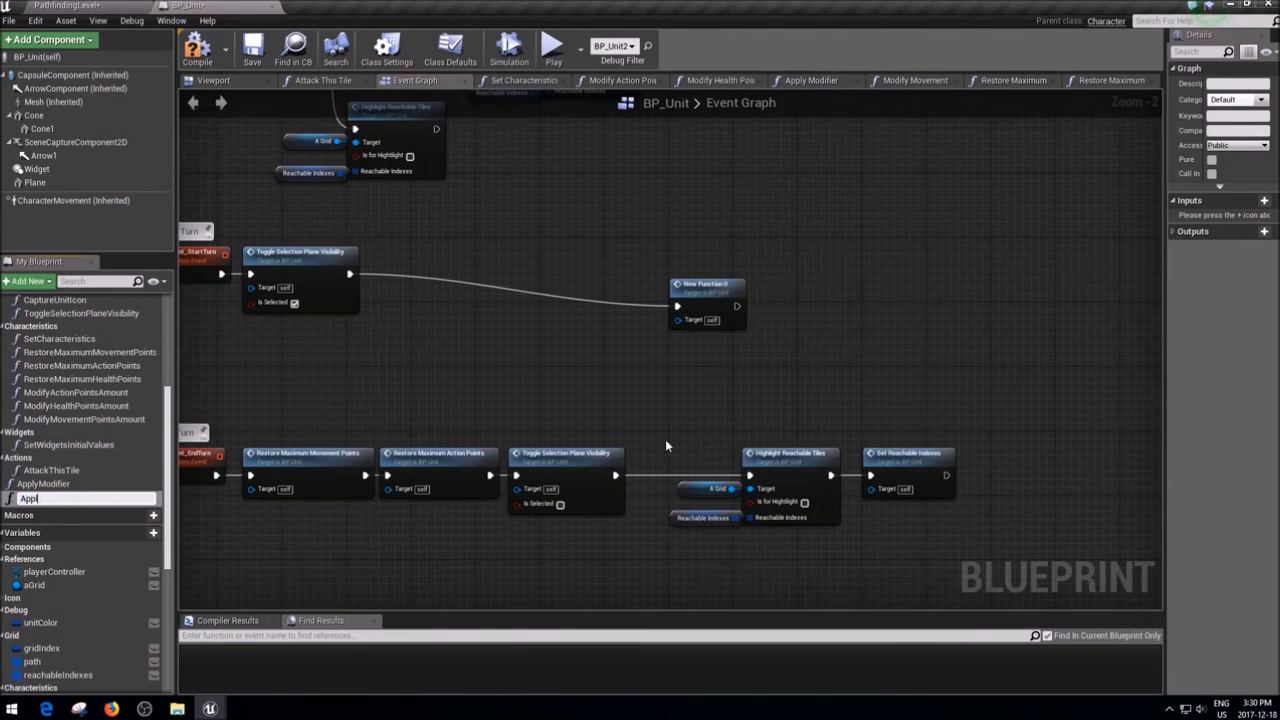
{"action": "key", "text": "BackSpace"}
{"action": "key", "text": "BackSpace"}
{"action": "key", "text": "BackSpace"}
{"action": "type", "text": "Re"}
{"action": "key", "text": "Return"}
{"action": "left_click_drag", "start_coordinate": [724, 299], "coordinate": [424, 265]}
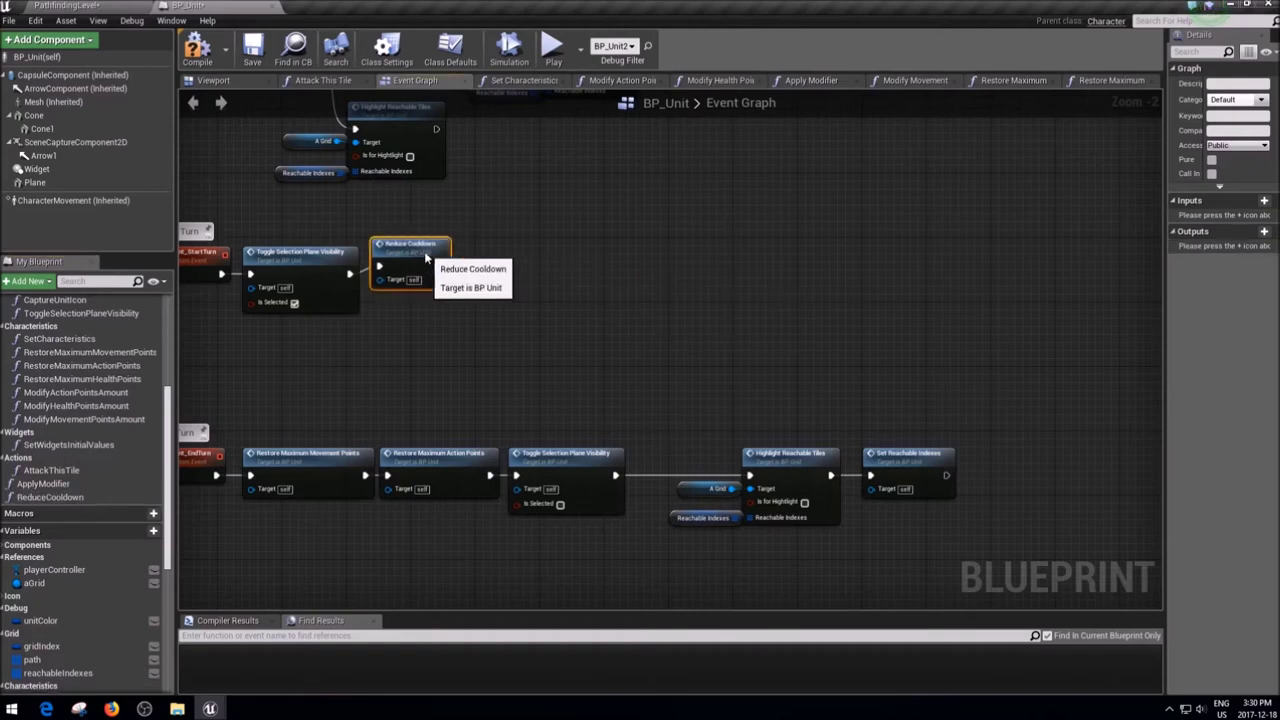
{"action": "double_click", "coordinate": [424, 265]}
- Realign the spell loop nodes inside the ReduceCooldown function graph
{"action": "scroll", "coordinate": [936, 461], "scroll_direction": "down", "scroll_amount": 4}
{"action": "mouse_move", "coordinate": [936, 461]}
{"action": "left_mouse_down"}
{"action": "mouse_move", "coordinate": [423, 251]}
{"action": "mouse_move", "coordinate": [741, 372]}
{"action": "left_mouse_up"}
{"action": "left_click", "coordinate": [445, 215]}
{"action": "left_click", "coordinate": [512, 370]}
{"action": "scroll", "coordinate": [512, 370], "scroll_direction": "up", "scroll_amount": 2}
{"action": "scroll", "coordinate": [533, 365], "scroll_direction": "up", "scroll_amount": 1}
{"action": "mouse_move", "coordinate": [921, 395]}
{"action": "left_mouse_down"}
{"action": "mouse_move", "coordinate": [519, 173]}
{"action": "mouse_move", "coordinate": [380, 175]}
{"action": "left_mouse_up"}
{"action": "left_click", "coordinate": [433, 317]}
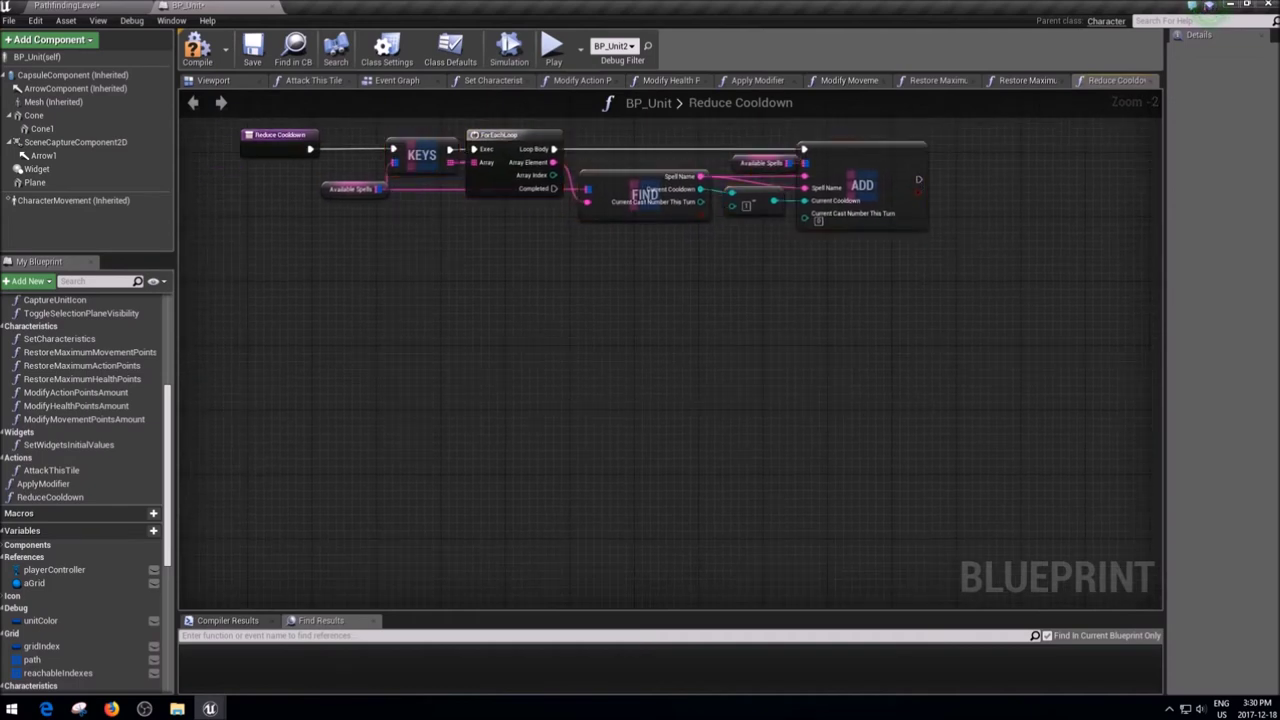
- Add a second ForEachLoop after the spell loop completes, looping over Modifiers List
{"action": "left_click_drag", "start_coordinate": [554, 189], "coordinate": [668, 386]}
{"action": "type", "text": "foreach"}
{"action": "key", "text": "Return"}
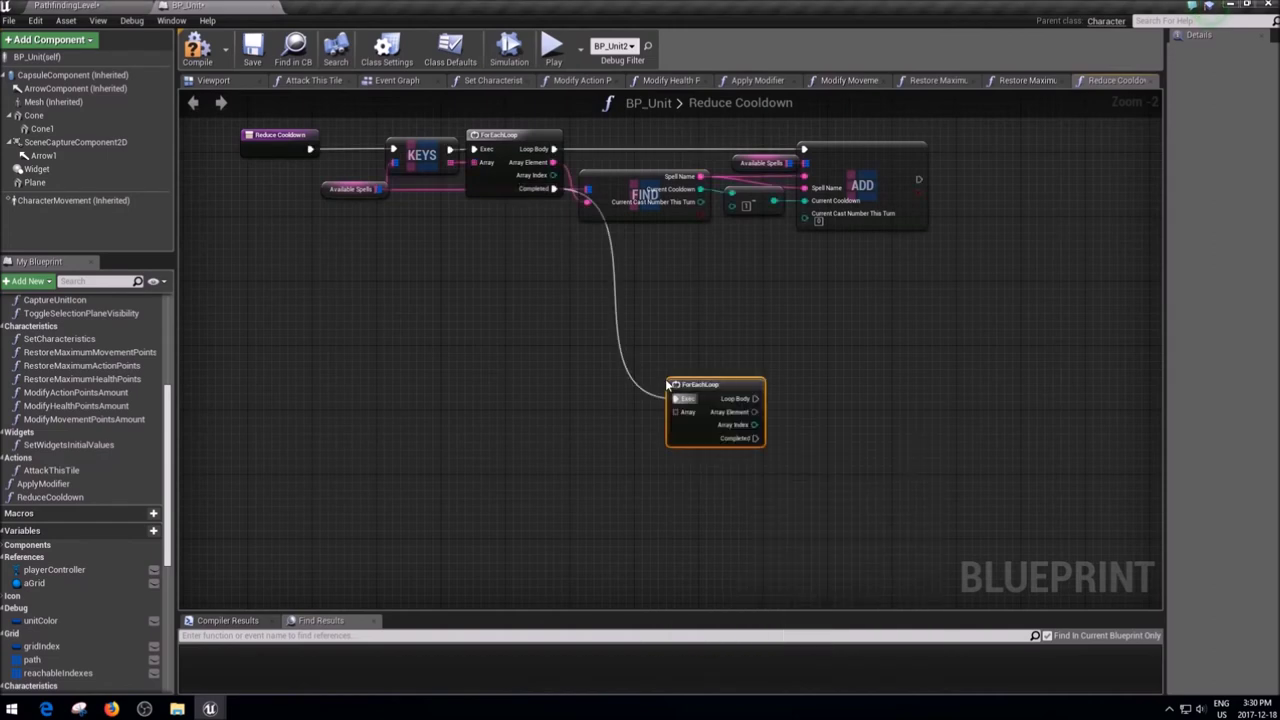
{"action": "scroll", "coordinate": [76, 615], "scroll_direction": "down", "scroll_amount": 10}
{"action": "mouse_move", "coordinate": [47, 648]}
{"action": "left_mouse_down"}
{"action": "mouse_move", "coordinate": [508, 430]}
{"action": "mouse_move", "coordinate": [684, 414]}
{"action": "mouse_move", "coordinate": [557, 395]}
{"action": "left_mouse_up"}
{"action": "left_click", "coordinate": [688, 420], "text": "shift"}
{"action": "scroll", "coordinate": [776, 482], "scroll_direction": "up", "scroll_amount": 2}
{"action": "right_click_drag", "start_coordinate": [817, 489], "coordinate": [557, 408]}
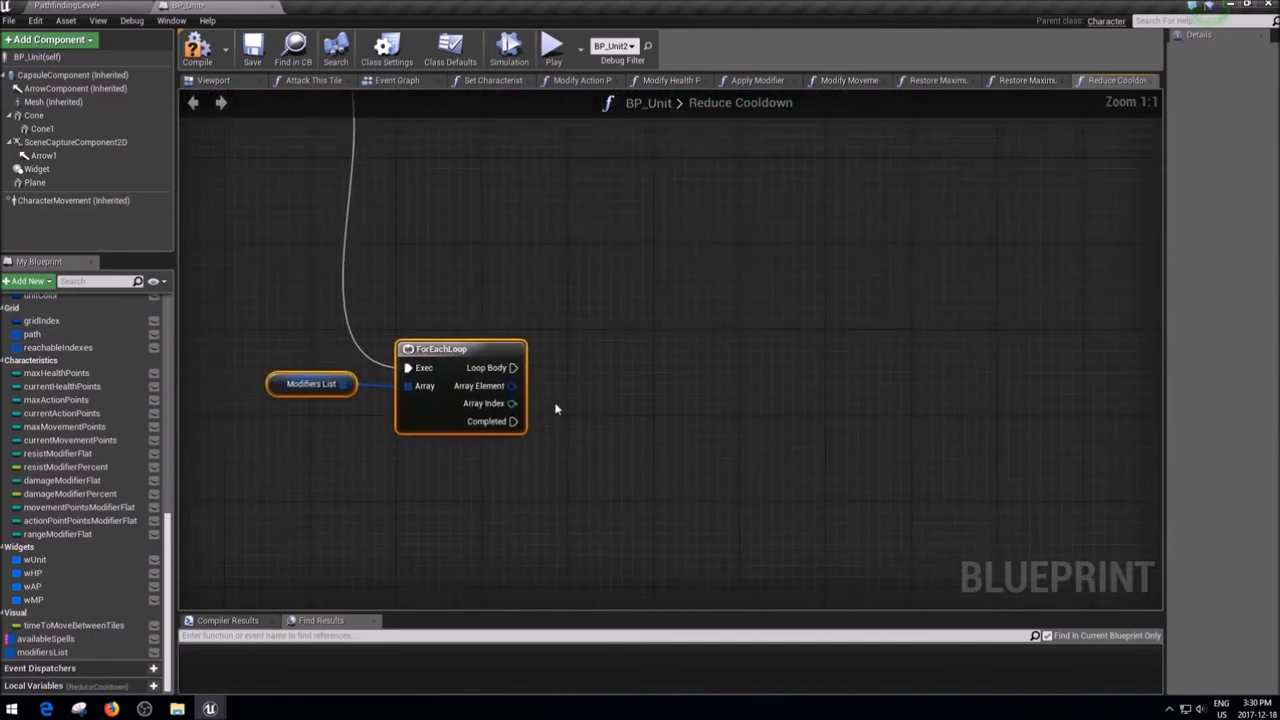
- Break each modifier into Struct_SpellModifiers fields and subtract 1 from Modifier Duration
{"action": "left_click_drag", "start_coordinate": [513, 386], "coordinate": [563, 413]}
{"action": "type", "text": "brea"}
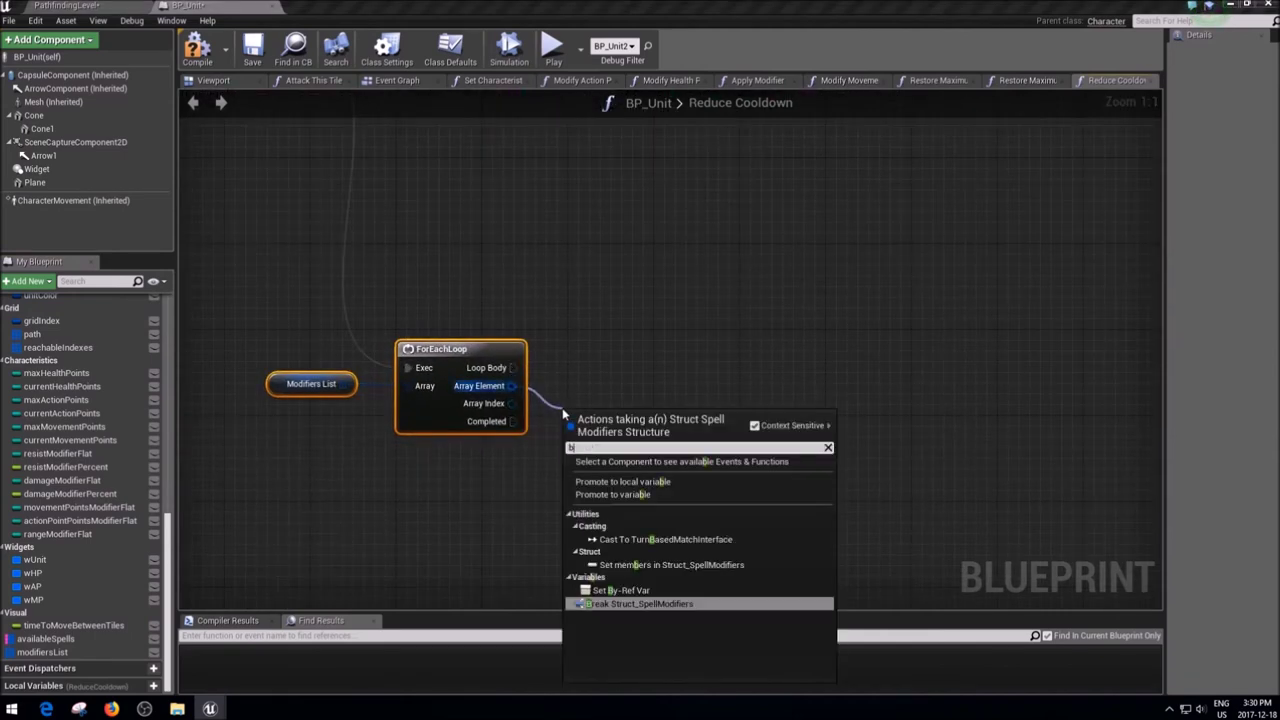
{"action": "key", "text": "Return"}
{"action": "right_click_drag", "start_coordinate": [678, 404], "coordinate": [428, 344]}
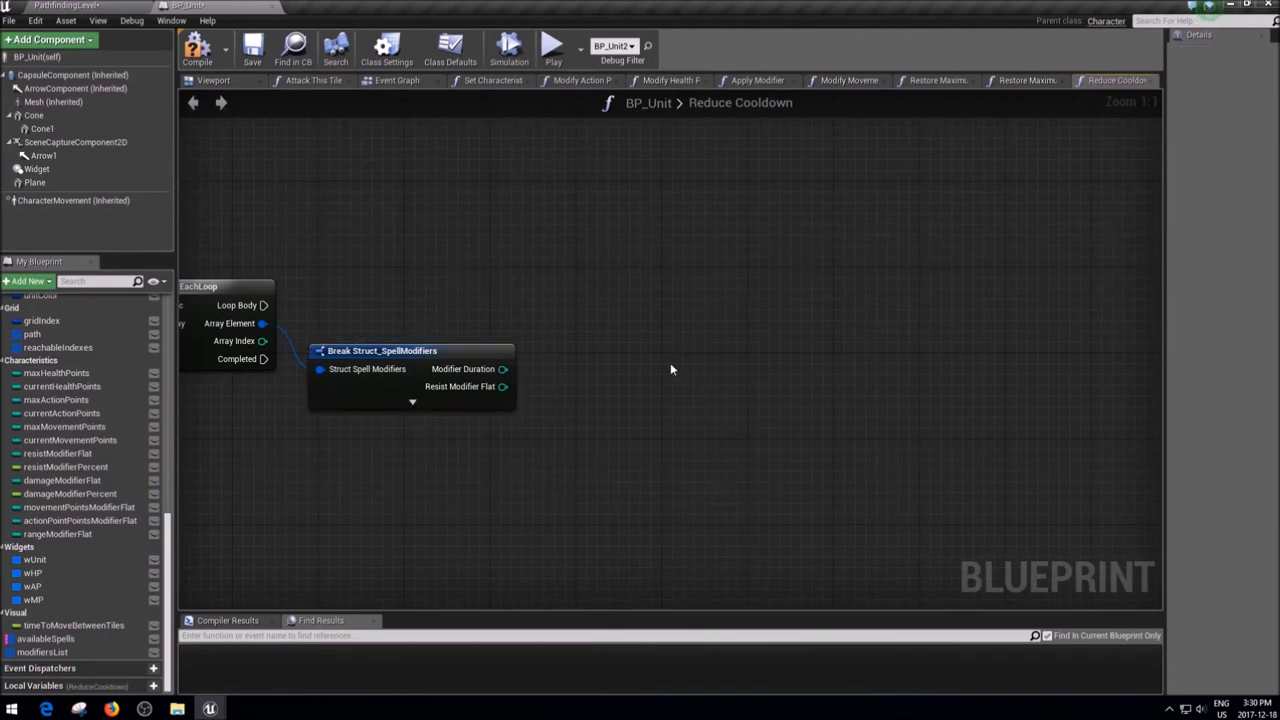
{"action": "left_click_drag", "start_coordinate": [501, 370], "coordinate": [550, 345]}
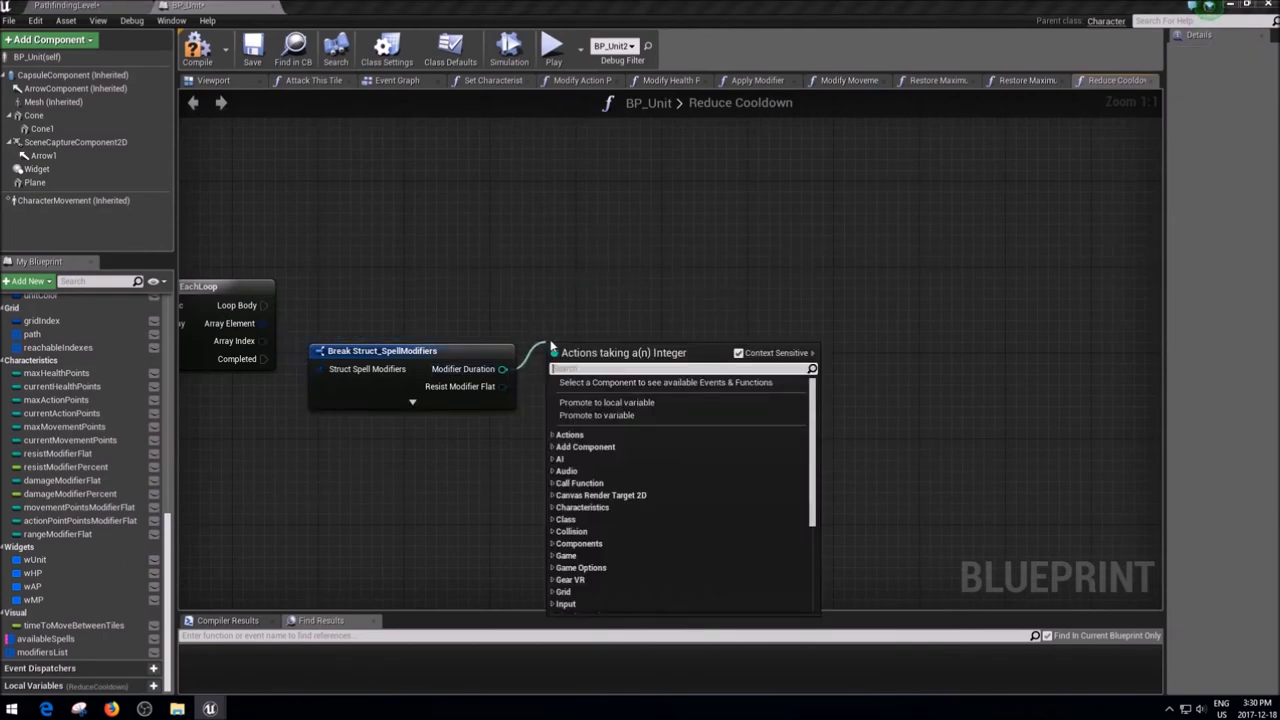
{"action": "type", "text": "-"}
{"action": "key", "text": "Down"}
{"action": "key", "text": "Return"}
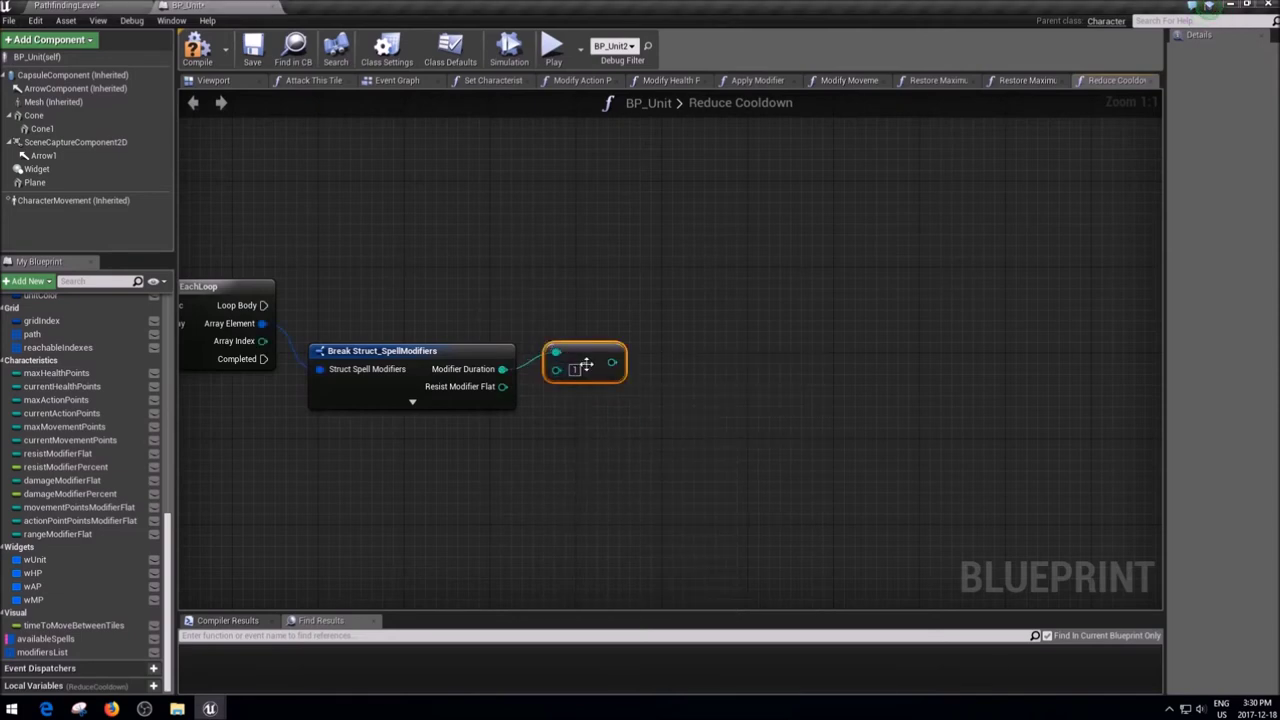
- Compare the reduced duration with >= 0 and feed the result into a Branch
{"action": "mouse_move", "coordinate": [612, 362]}
{"action": "left_mouse_down"}
{"action": "mouse_move", "coordinate": [669, 328]}
{"action": "mouse_move", "coordinate": [600, 360]}
{"action": "left_mouse_up"}
{"action": "left_click_drag", "start_coordinate": [612, 362], "coordinate": [680, 355]}
{"action": "type", "text": "-"}
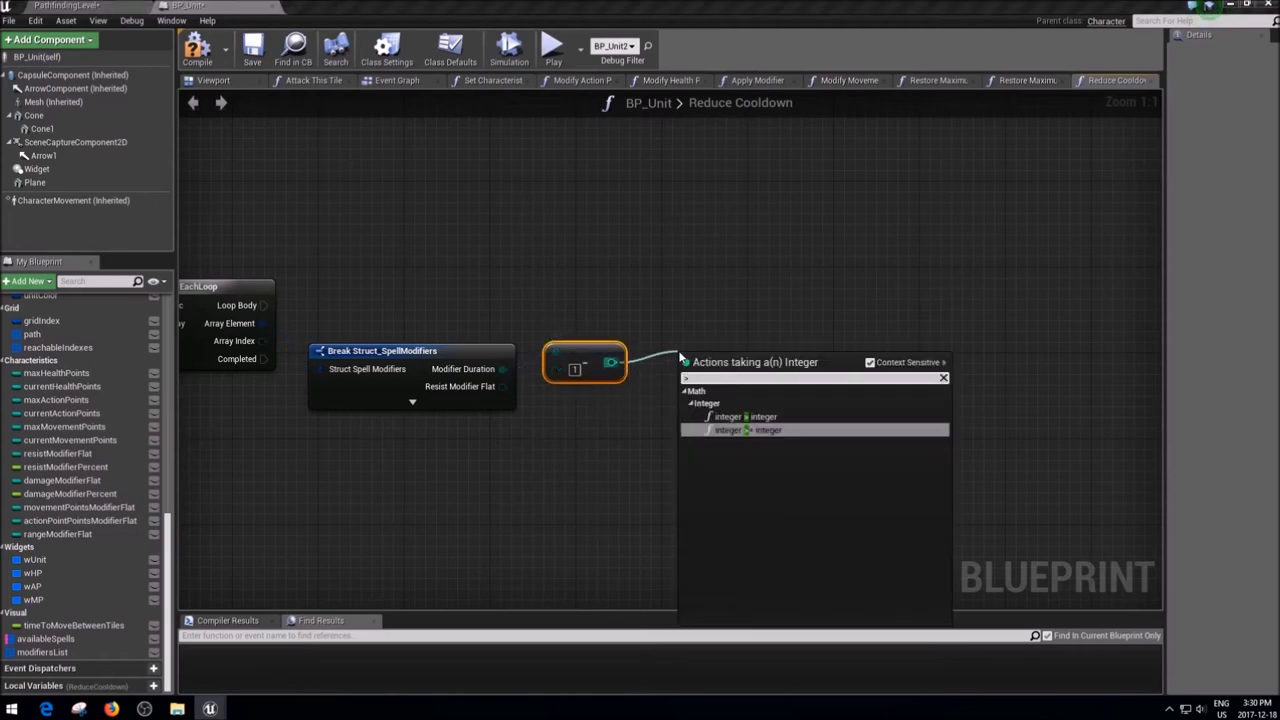
{"action": "key", "text": "Return"}
{"action": "left_click_drag", "start_coordinate": [740, 373], "coordinate": [780, 322]}
{"action": "type", "text": "i"}
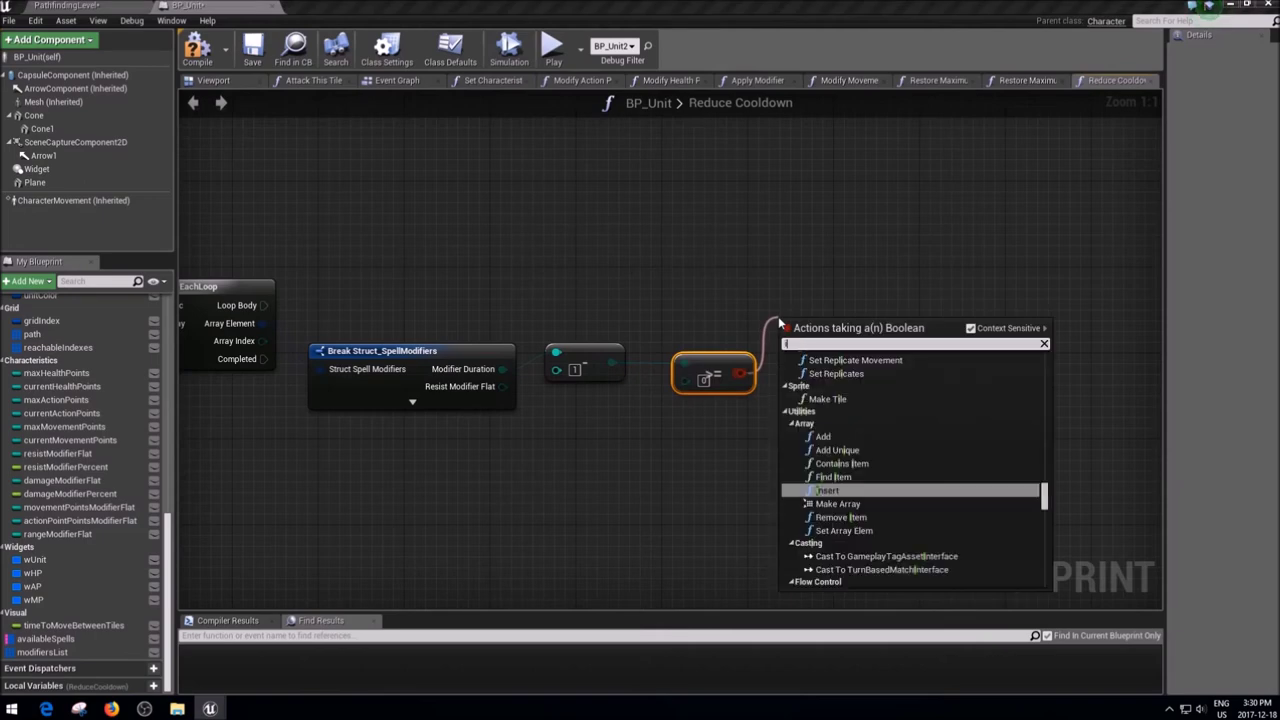
{"action": "type", "text": "f"}
{"action": "key", "text": "Return"}
- Run the Branch on every loop iteration, tidy its layout, and add a Modifiers List getter
{"action": "mouse_move", "coordinate": [263, 305]}
{"action": "left_mouse_down"}
{"action": "mouse_move", "coordinate": [791, 348]}
{"action": "mouse_move", "coordinate": [794, 287]}
{"action": "left_mouse_up"}
{"action": "left_click", "coordinate": [732, 433]}
{"action": "left_click", "coordinate": [705, 378]}
{"action": "left_click_drag", "start_coordinate": [705, 378], "coordinate": [692, 335]}
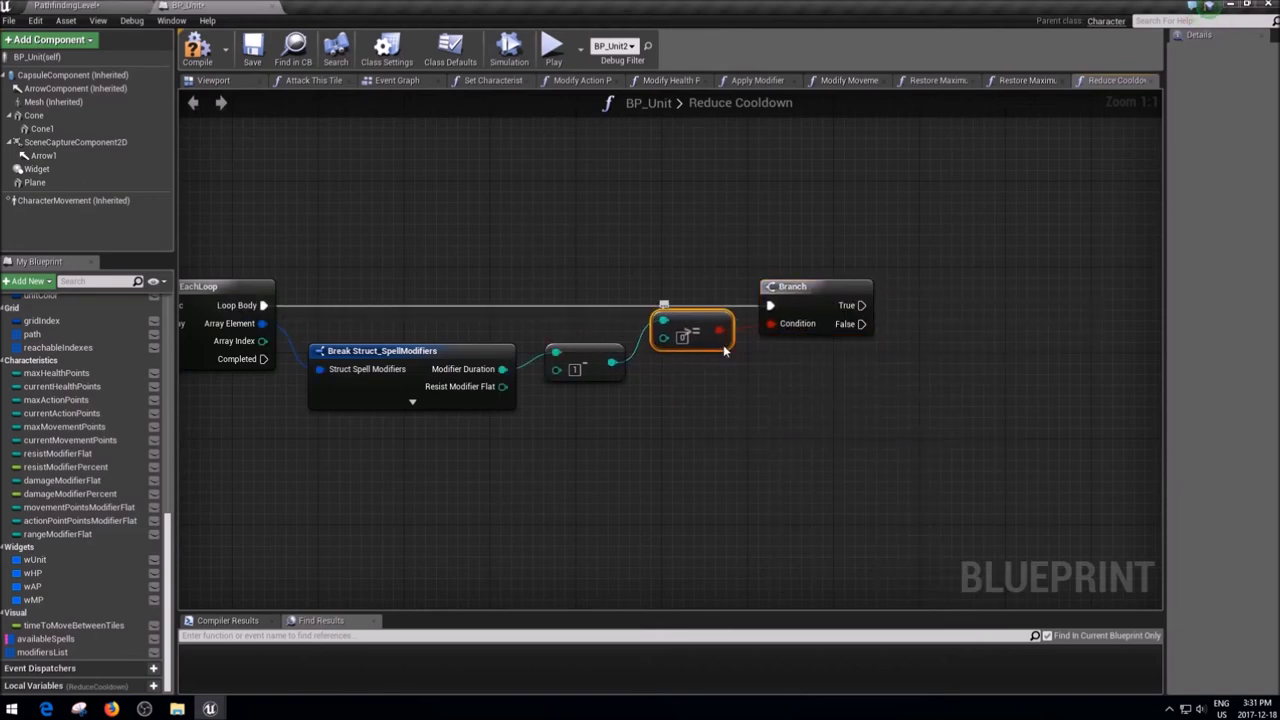
{"action": "right_click", "coordinate": [781, 328]}
{"action": "left_click", "coordinate": [830, 385]}
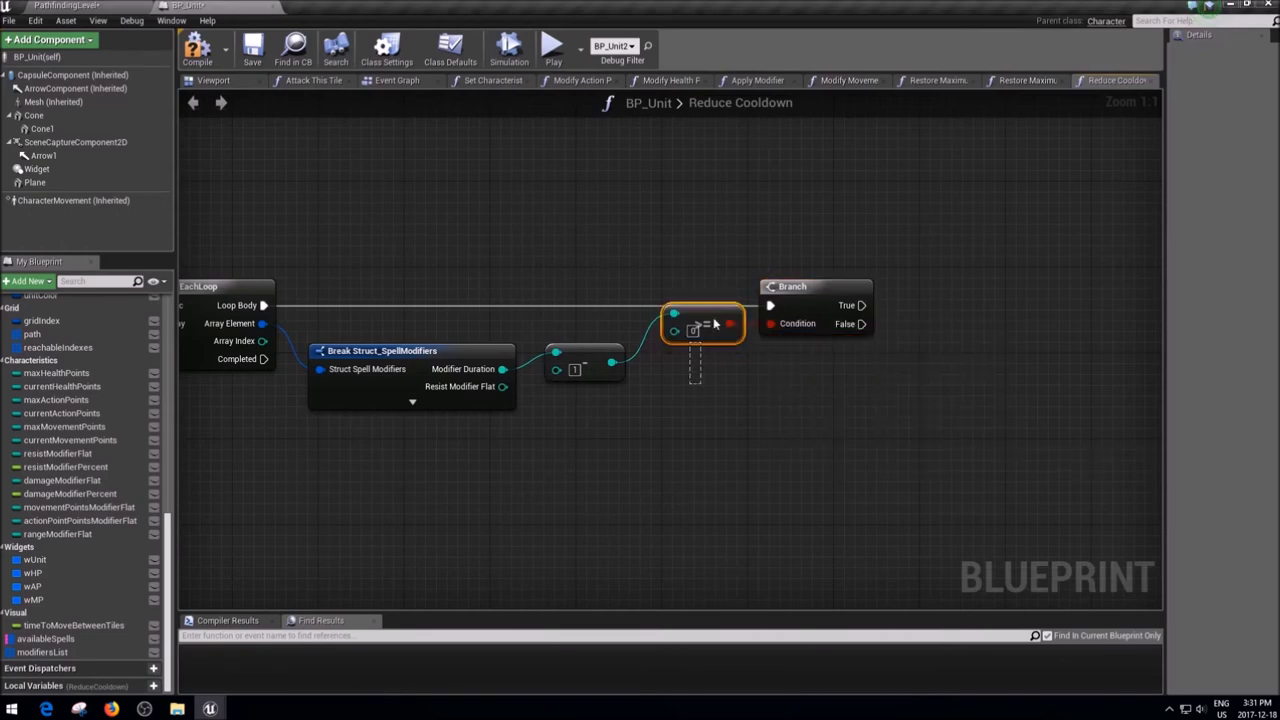
{"action": "left_click", "coordinate": [795, 330], "text": "shift"}
{"action": "left_click_drag", "start_coordinate": [795, 330], "coordinate": [764, 337]}
{"action": "left_click", "coordinate": [800, 397]}
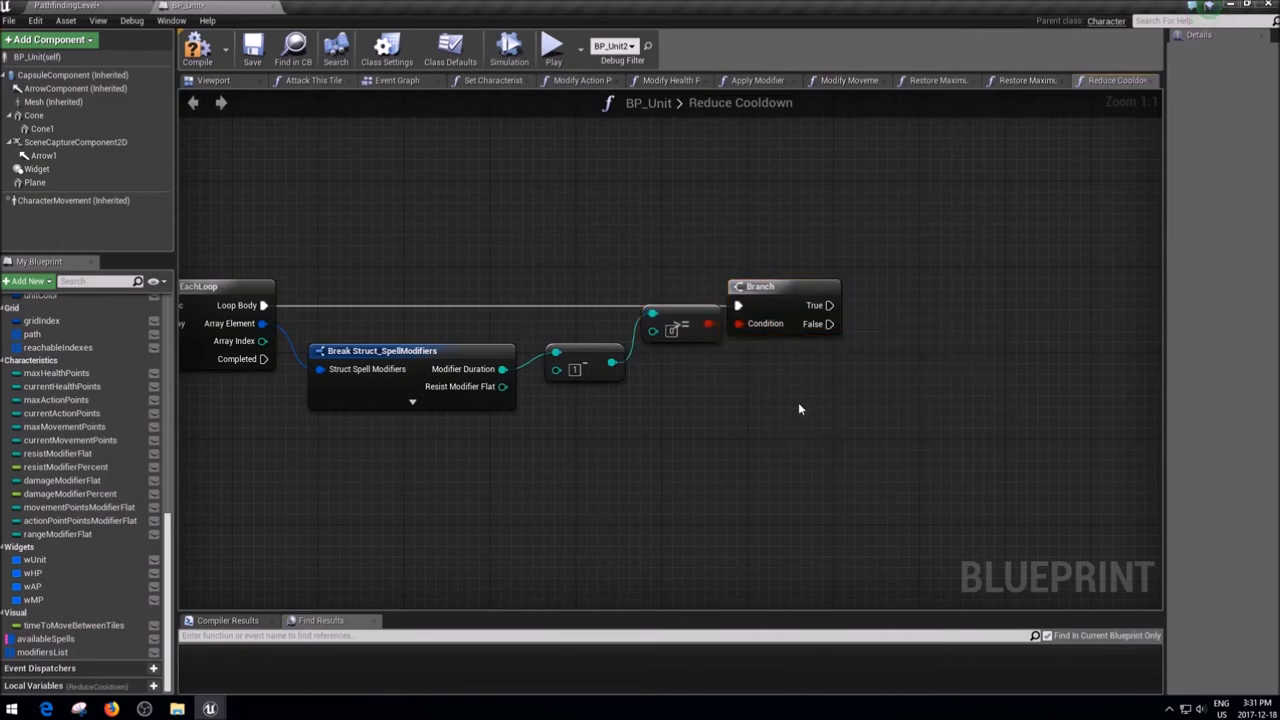
{"action": "right_click_drag", "start_coordinate": [1005, 376], "coordinate": [962, 365]}
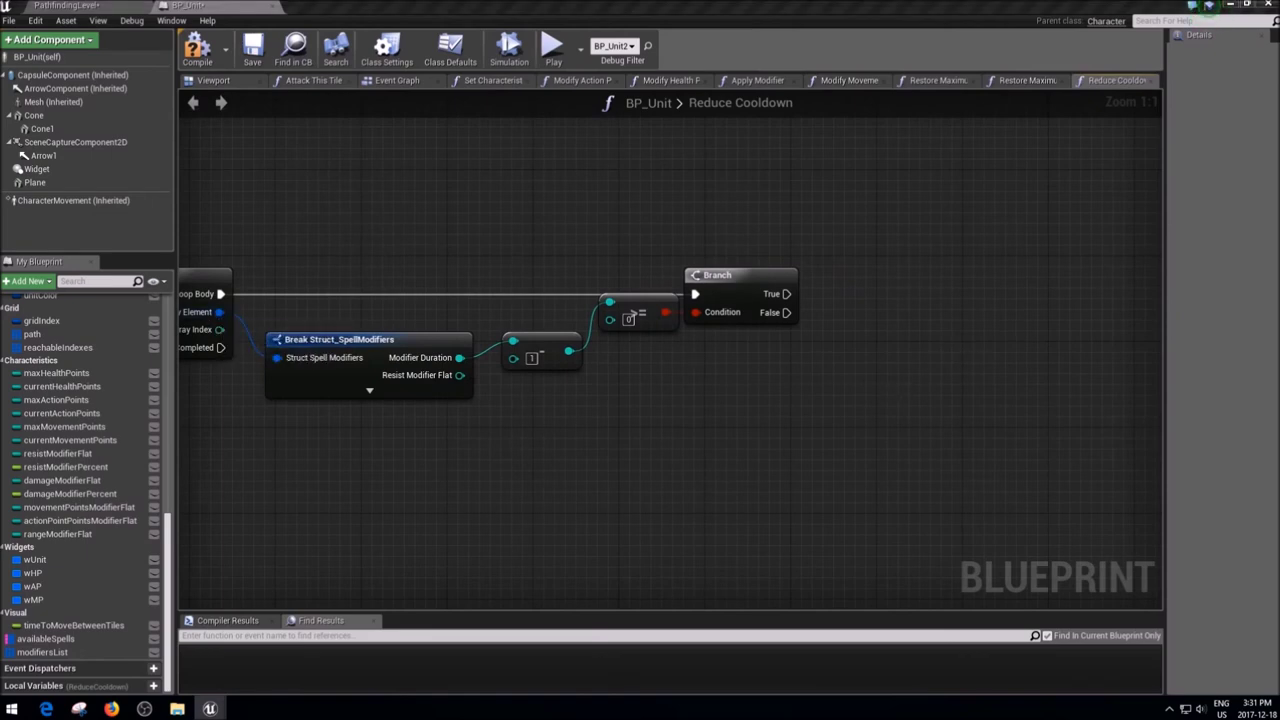
{"action": "mouse_move", "coordinate": [42, 652]}
{"action": "left_mouse_down", "text": "ctrl"}
{"action": "mouse_move", "coordinate": [878, 267]}
{"action": "mouse_move", "coordinate": [977, 288]}
{"action": "left_mouse_up", "text": "ctrl"}
- Add a Set Array Elem on Modifiers List, executed when the Branch is true
{"action": "type", "text": "in"}
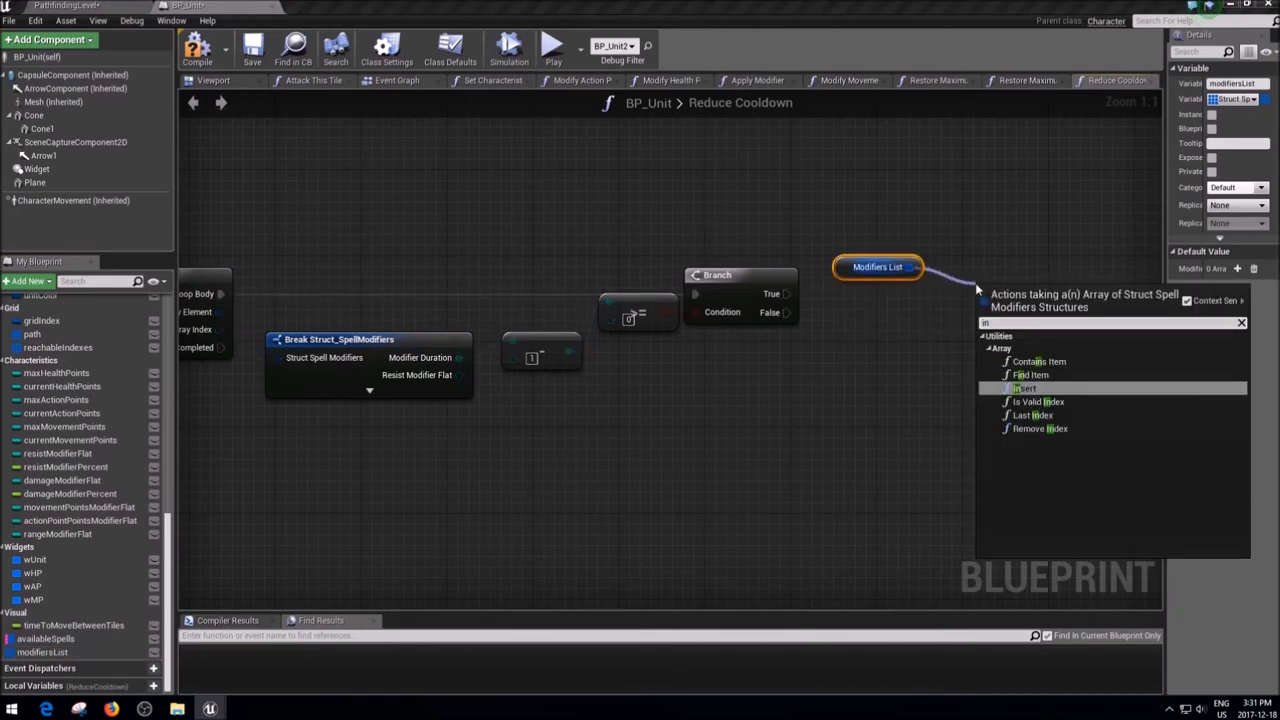
{"action": "key", "text": "BackSpace"}
{"action": "key", "text": "BackSpace"}
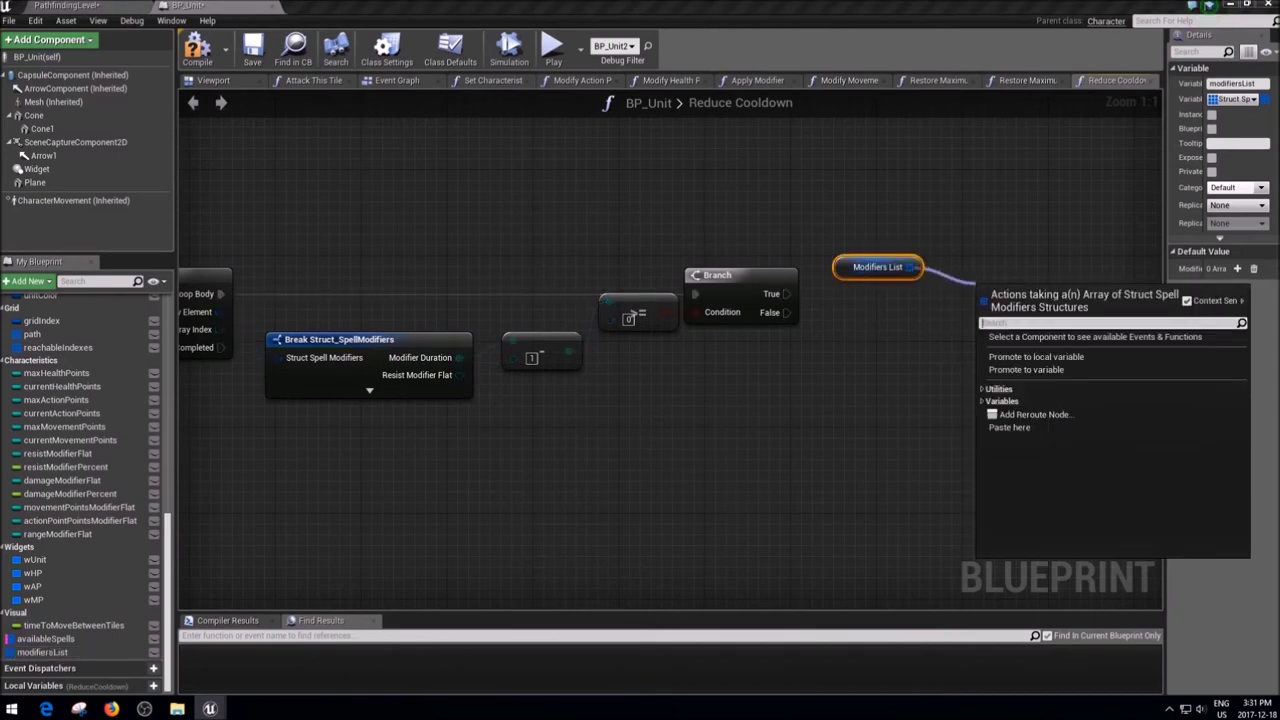
{"action": "key", "text": "Escape"}
{"action": "left_click", "coordinate": [741, 390]}
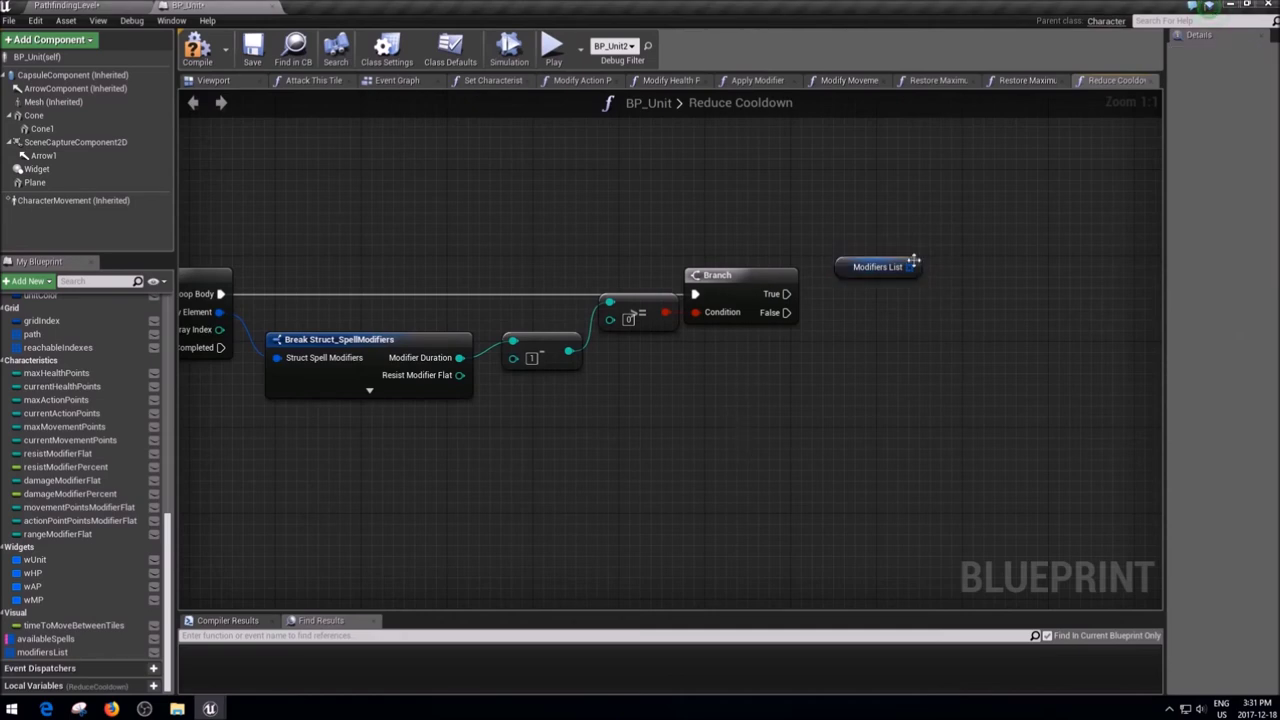
{"action": "left_click_drag", "start_coordinate": [910, 267], "coordinate": [948, 290]}
{"action": "type", "text": "set a"}
{"action": "key", "text": "Return"}
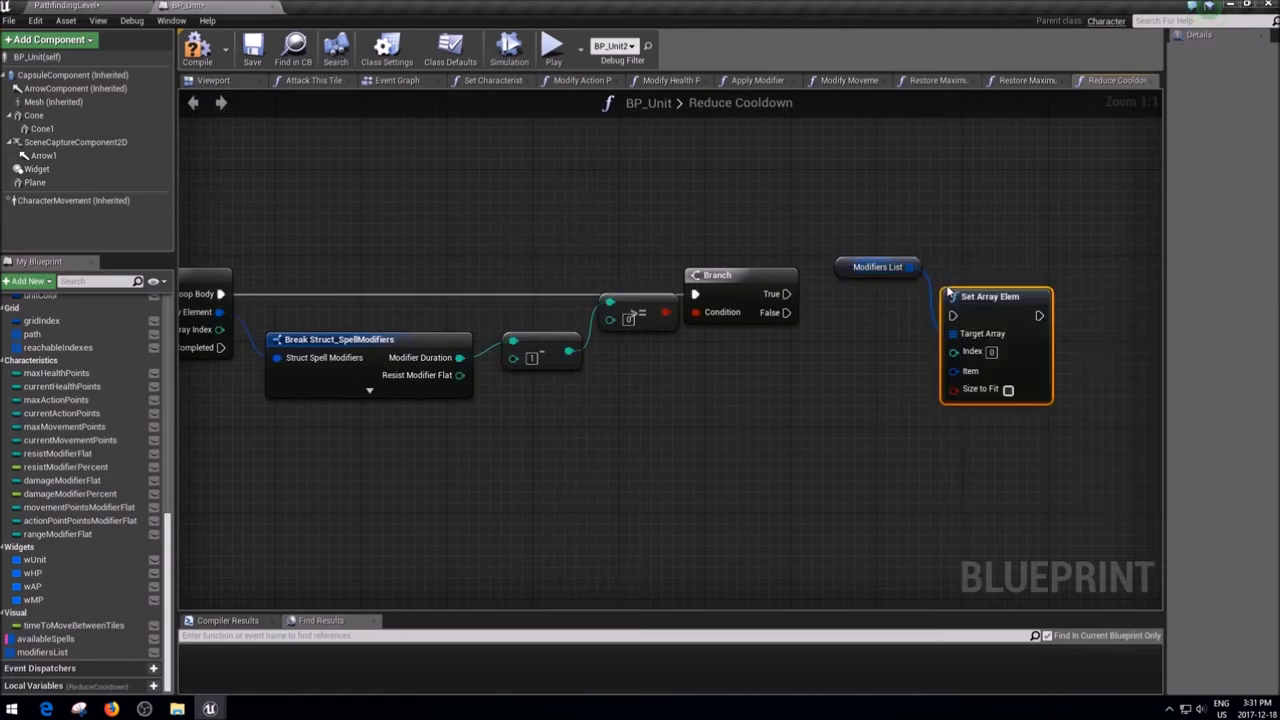
{"action": "mouse_move", "coordinate": [786, 294]}
{"action": "left_mouse_down"}
{"action": "mouse_move", "coordinate": [953, 315]}
{"action": "mouse_move", "coordinate": [1029, 286]}
{"action": "left_mouse_up"}
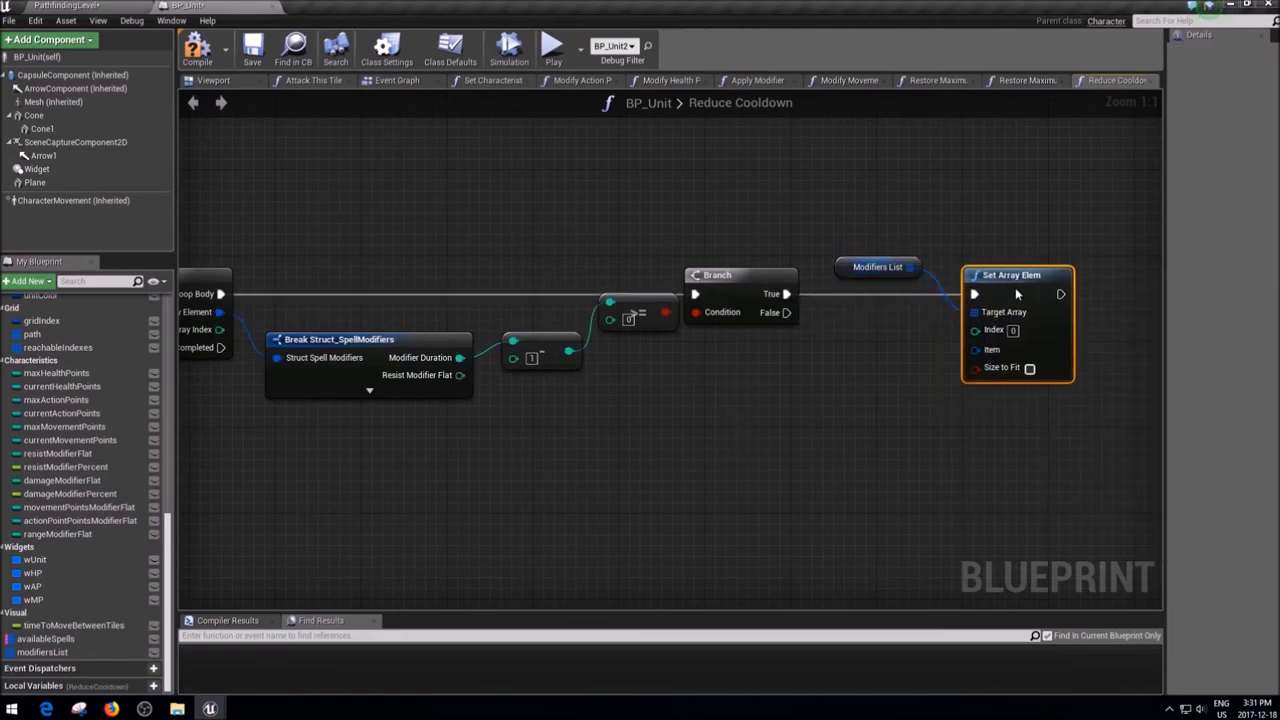
- Connect the loop's Array Index to the element index and feed a Make Struct_SpellModifiers into Item
{"action": "right_click", "coordinate": [1001, 316]}
{"action": "left_click_drag", "start_coordinate": [877, 267], "coordinate": [921, 312]}
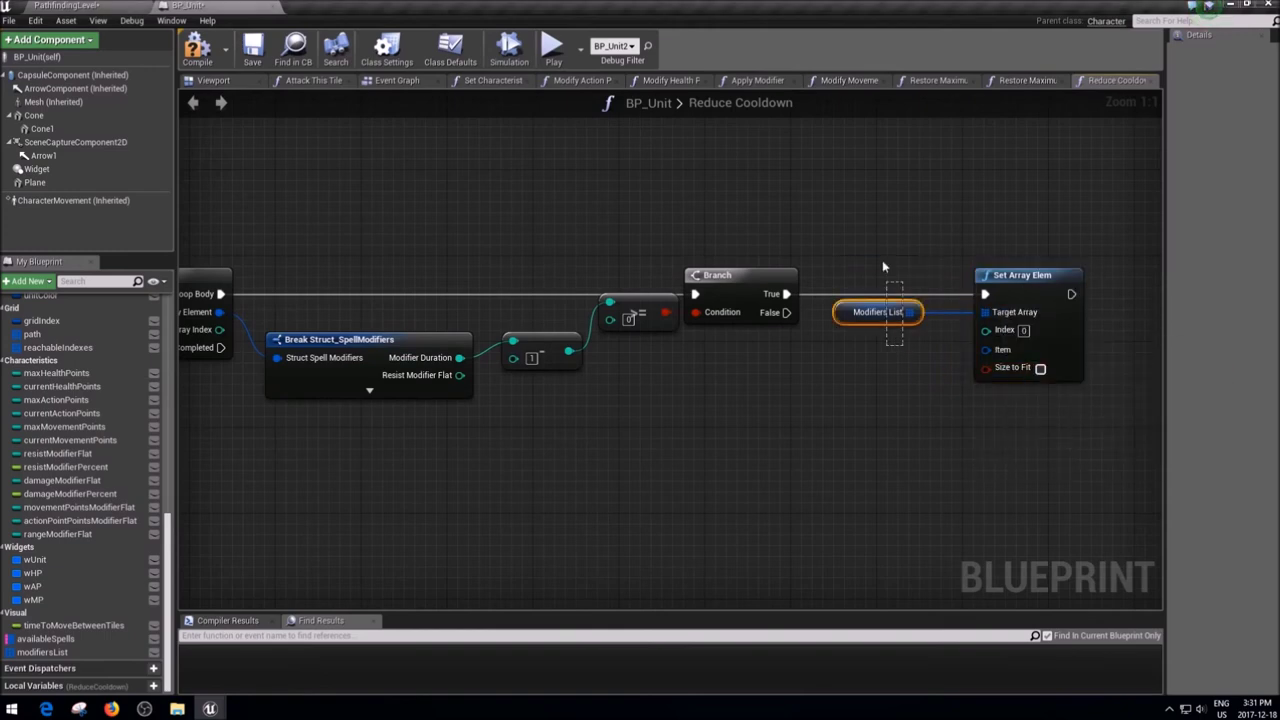
{"action": "right_click_drag", "start_coordinate": [290, 373], "coordinate": [340, 358]}
{"action": "left_click_drag", "start_coordinate": [269, 314], "coordinate": [1036, 315]}
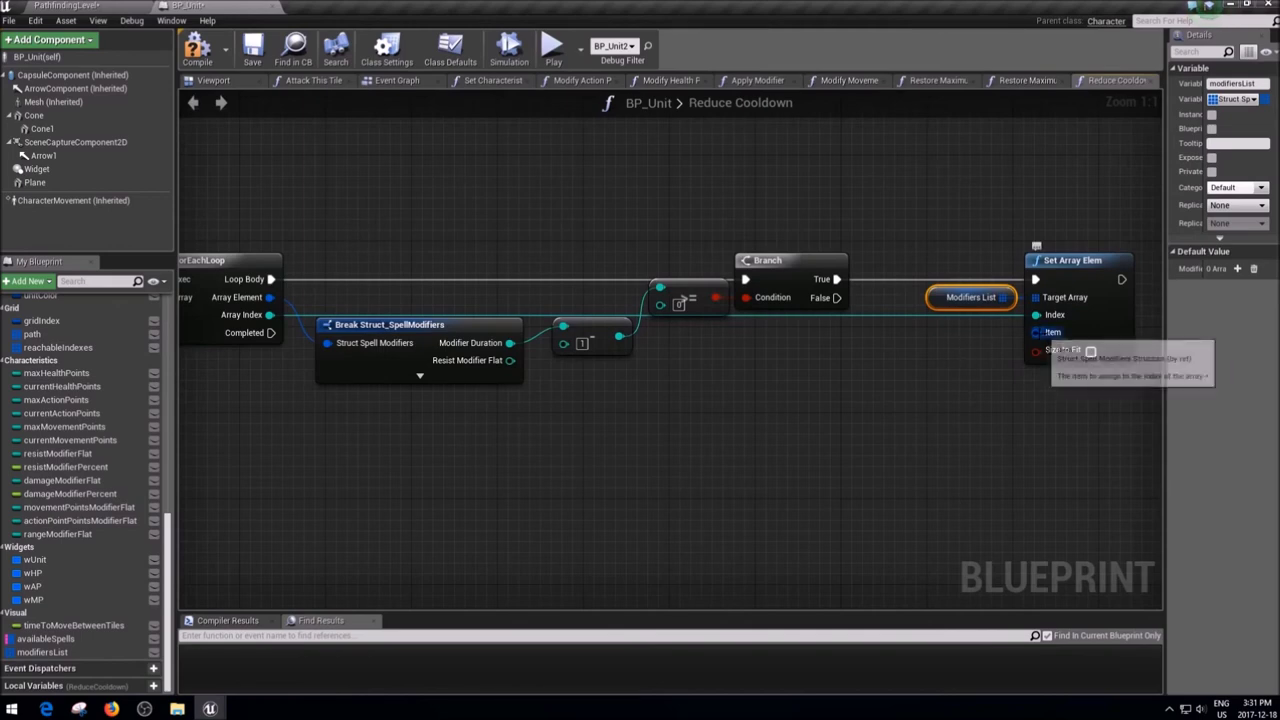
{"action": "left_click_drag", "start_coordinate": [1036, 332], "coordinate": [972, 354]}
{"action": "type", "text": "make"}
{"action": "key", "text": "Return"}
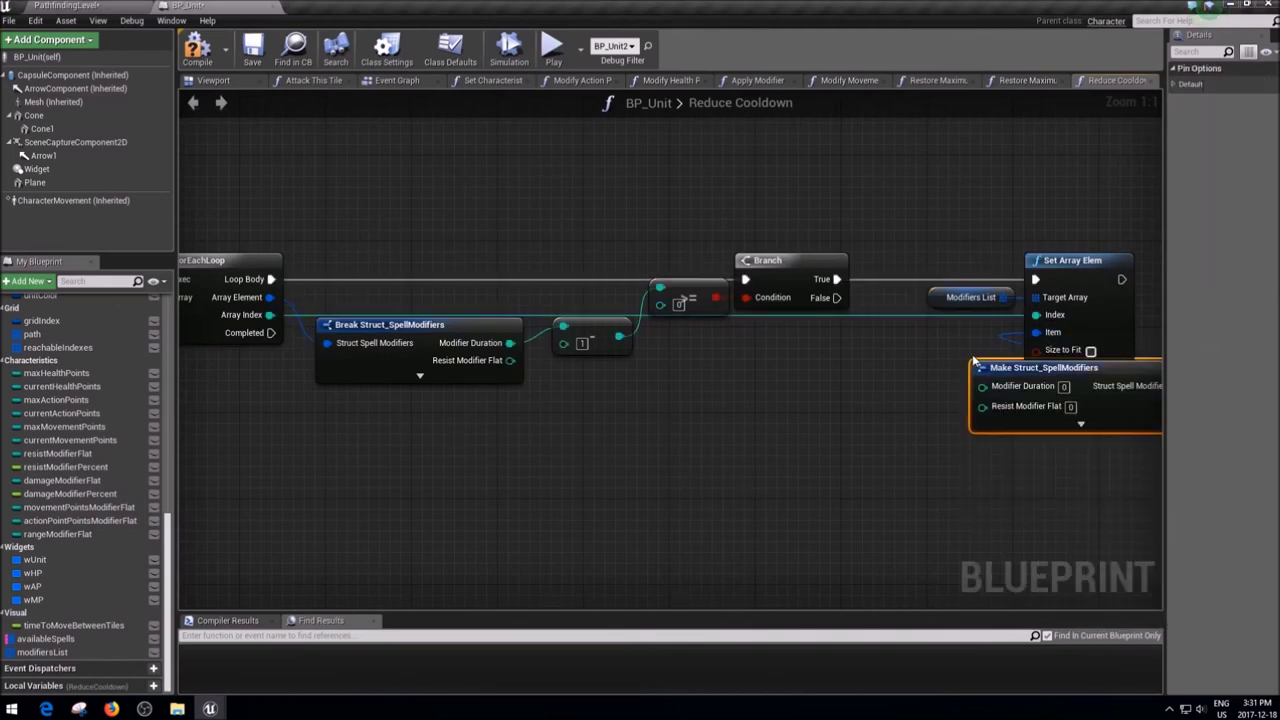
{"action": "left_click_drag", "start_coordinate": [1021, 370], "coordinate": [815, 328]}
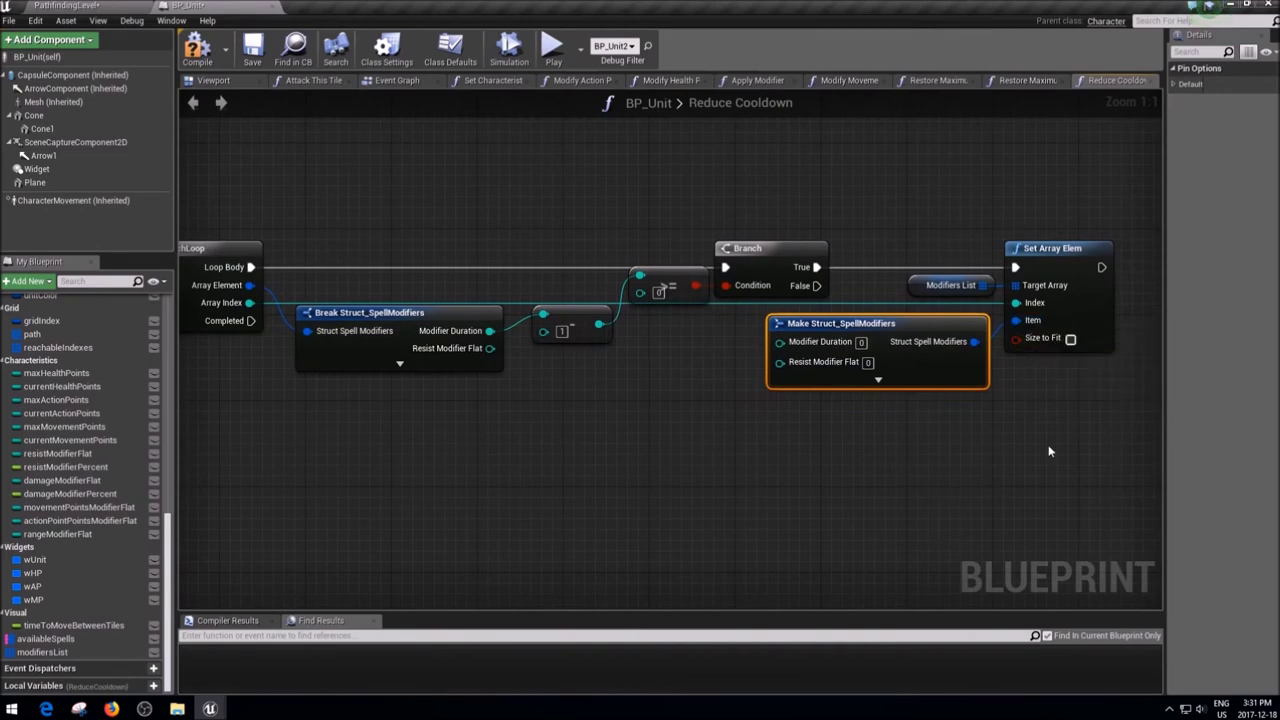
- Tick Size to Fit and expand both Make and Break Struct_SpellModifiers to show all fields
{"action": "left_click", "coordinate": [1070, 339]}
{"action": "left_click", "coordinate": [878, 380]}
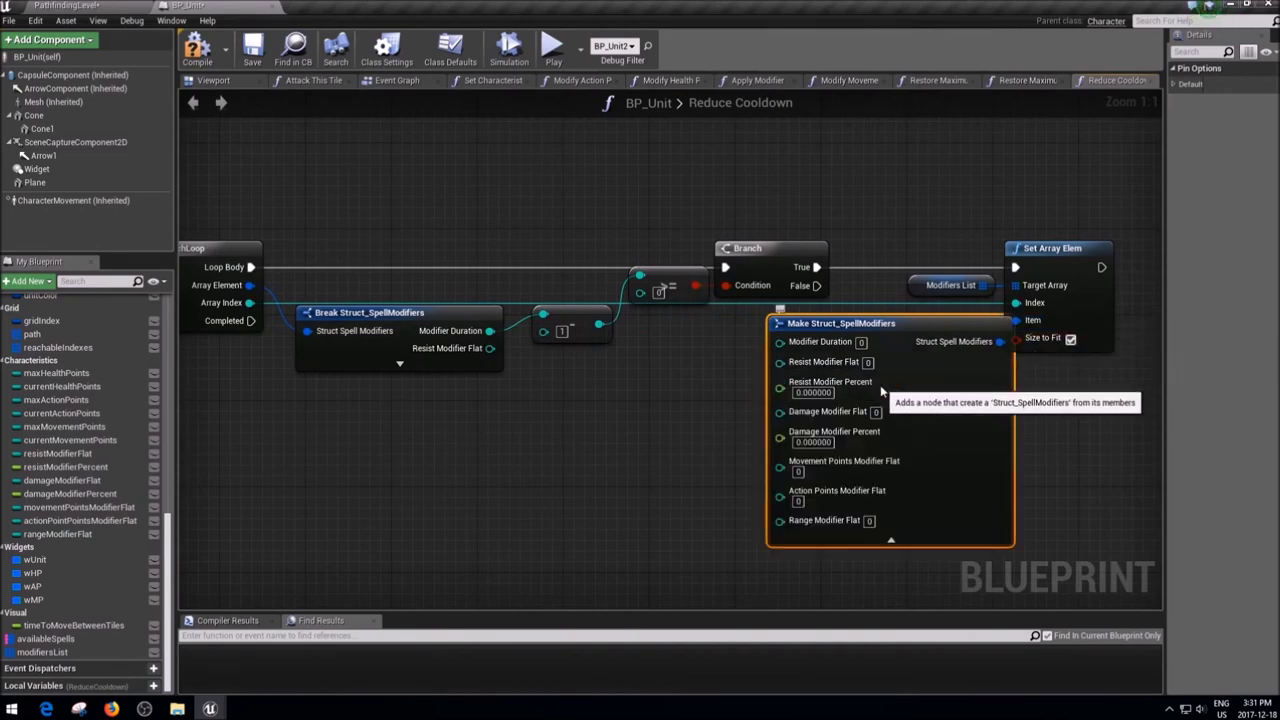
{"action": "left_click", "coordinate": [429, 366]}
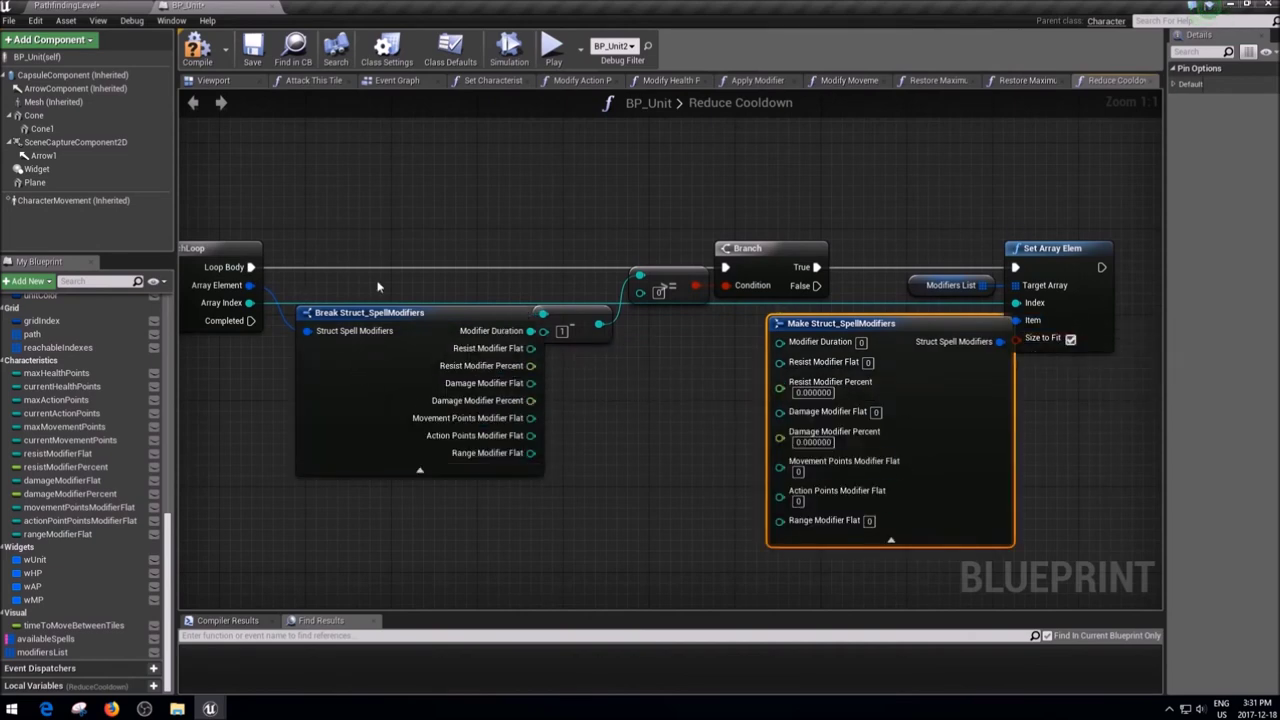
{"action": "left_click", "coordinate": [480, 403]}
{"action": "left_click_drag", "start_coordinate": [480, 405], "coordinate": [460, 405]}
{"action": "left_click", "coordinate": [590, 431]}
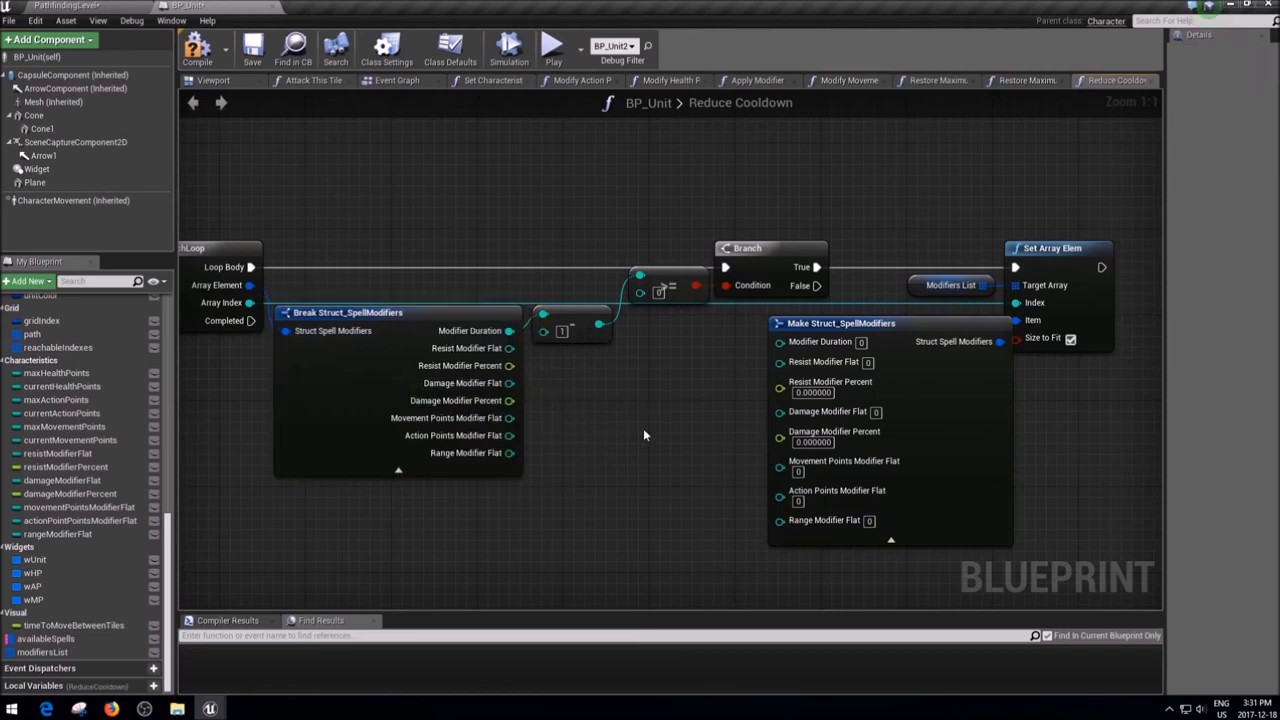
{"action": "right_click_drag", "start_coordinate": [643, 428], "coordinate": [624, 420]}
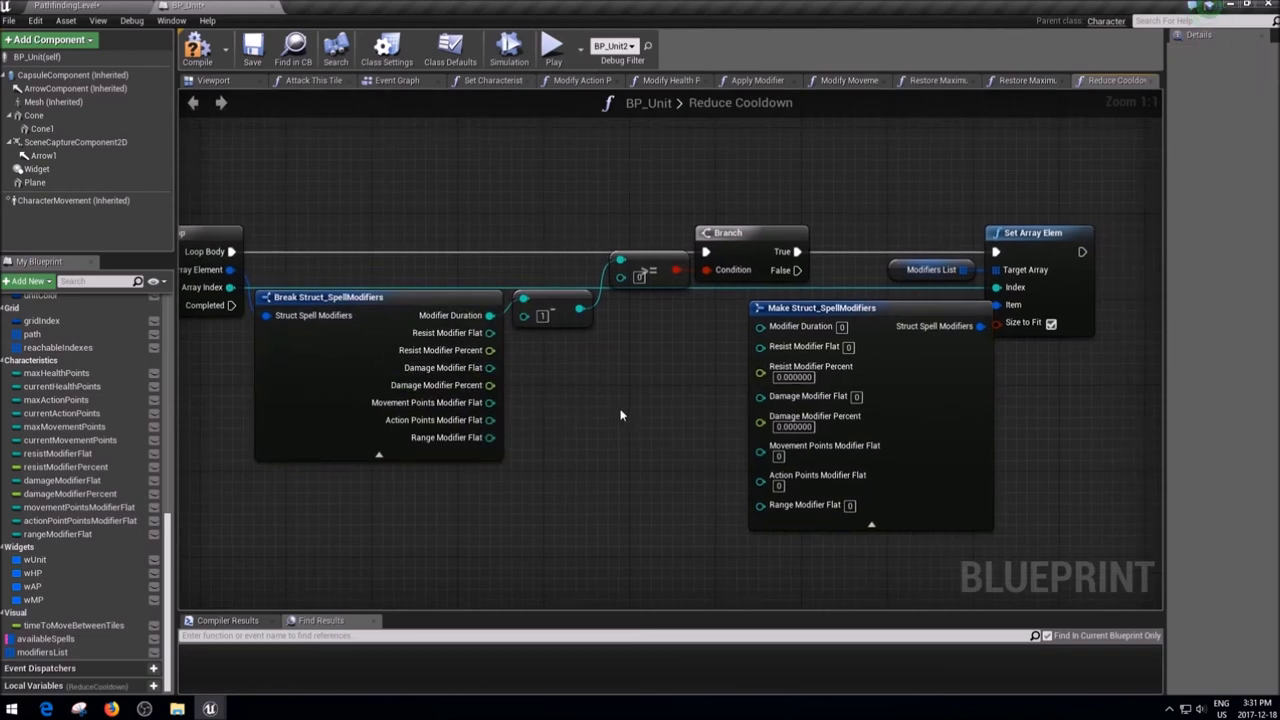
- Wire the reduced duration and the Resist, movement, action point and Range fields into the Make struct
{"action": "left_click_drag", "start_coordinate": [579, 308], "coordinate": [760, 326]}
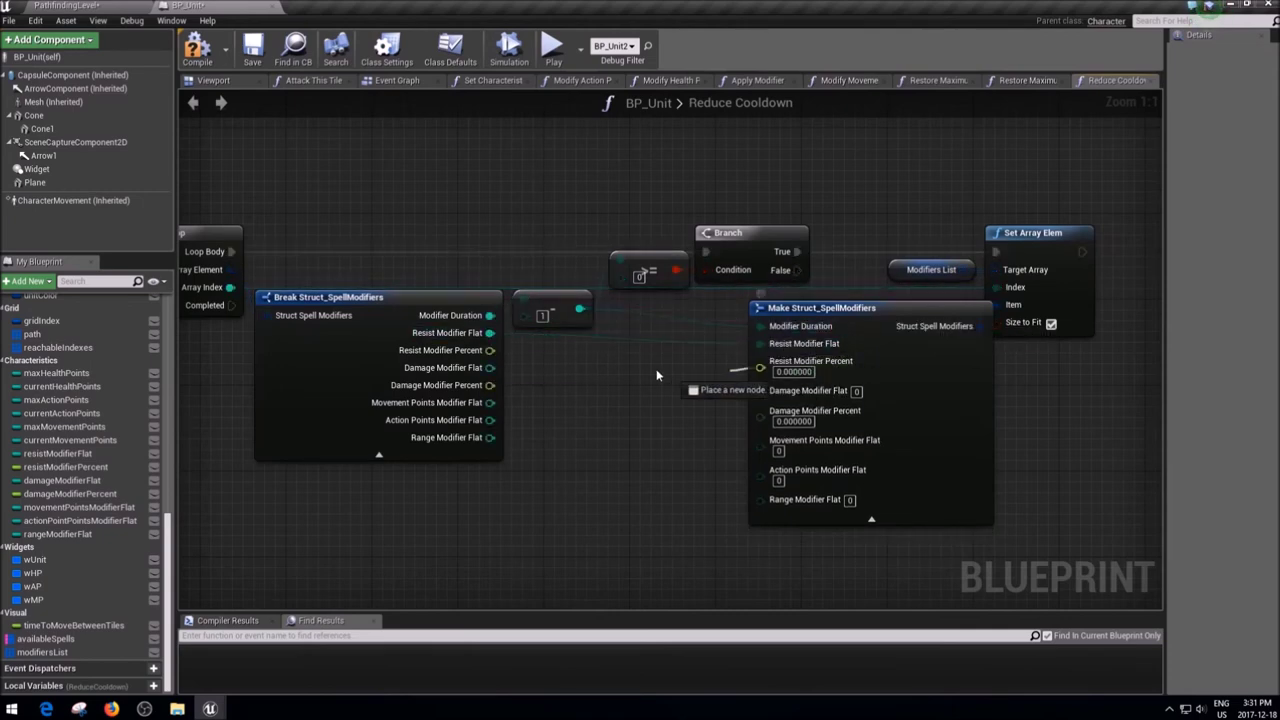
{"action": "left_click_drag", "start_coordinate": [490, 332], "coordinate": [760, 343]}
{"action": "mouse_move", "coordinate": [490, 367]}
{"action": "left_mouse_down"}
{"action": "mouse_move", "coordinate": [780, 368]}
{"action": "mouse_move", "coordinate": [490, 385]}
{"action": "mouse_move", "coordinate": [776, 412]}
{"action": "mouse_move", "coordinate": [762, 413]}
{"action": "left_mouse_up"}
{"action": "mouse_move", "coordinate": [490, 420]}
{"action": "left_mouse_down"}
{"action": "mouse_move", "coordinate": [762, 430]}
{"action": "mouse_move", "coordinate": [843, 448]}
{"action": "mouse_move", "coordinate": [770, 448]}
{"action": "mouse_move", "coordinate": [820, 437]}
{"action": "left_mouse_up"}
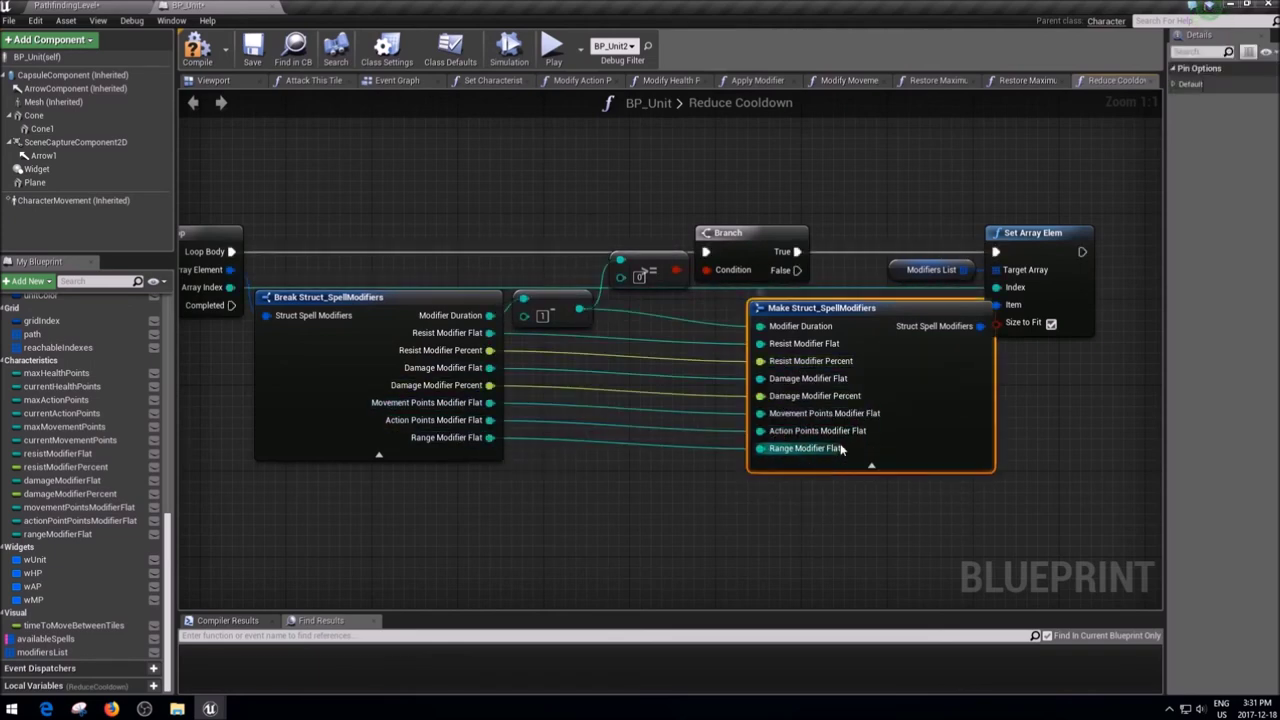
{"action": "left_click", "coordinate": [633, 463]}
- Move the struct builder and array update right, straighten the Modifier Duration wire, and add a Modifiers List getter
{"action": "left_click_drag", "start_coordinate": [1053, 333], "coordinate": [1050, 330]}
{"action": "left_click_drag", "start_coordinate": [1000, 470], "coordinate": [926, 230], "text": "ctrl"}
{"action": "left_click_drag", "start_coordinate": [776, 258], "coordinate": [915, 258]}
{"action": "left_click", "coordinate": [915, 258]}
{"action": "right_click_drag", "start_coordinate": [890, 248], "coordinate": [840, 206]}
{"action": "right_click", "coordinate": [946, 273]}
{"action": "left_click", "coordinate": [1016, 331]}
{"action": "scroll", "coordinate": [561, 279], "scroll_direction": "down", "scroll_amount": 1}
{"action": "scroll", "coordinate": [561, 279], "scroll_direction": "down", "scroll_amount": 1}
{"action": "scroll", "coordinate": [561, 279], "scroll_direction": "down", "scroll_amount": 1}
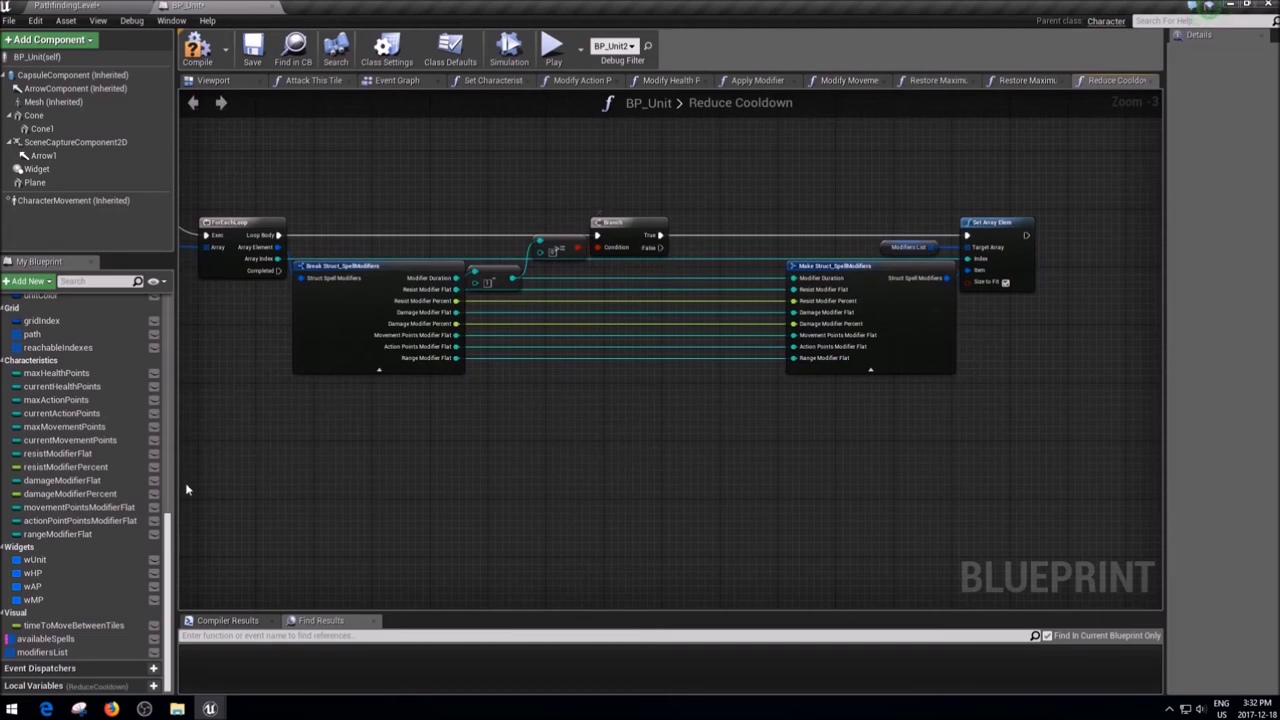
{"action": "mouse_move", "coordinate": [42, 652]}
{"action": "left_mouse_down", "text": "ctrl"}
{"action": "mouse_move", "coordinate": [615, 385]}
{"action": "mouse_move", "coordinate": [641, 414]}
{"action": "left_mouse_up", "text": "ctrl"}
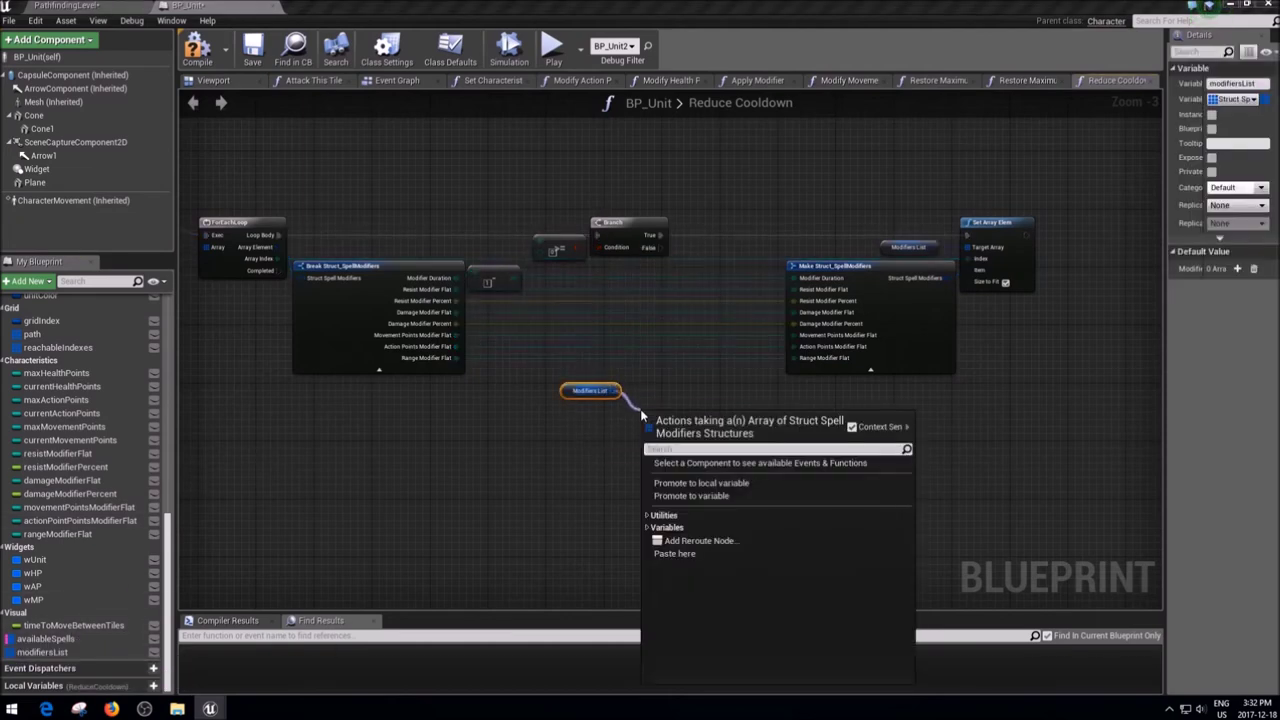
- Add a Remove Item node on Modifiers List, run from the Branch's False output
{"action": "type", "text": "remove"}
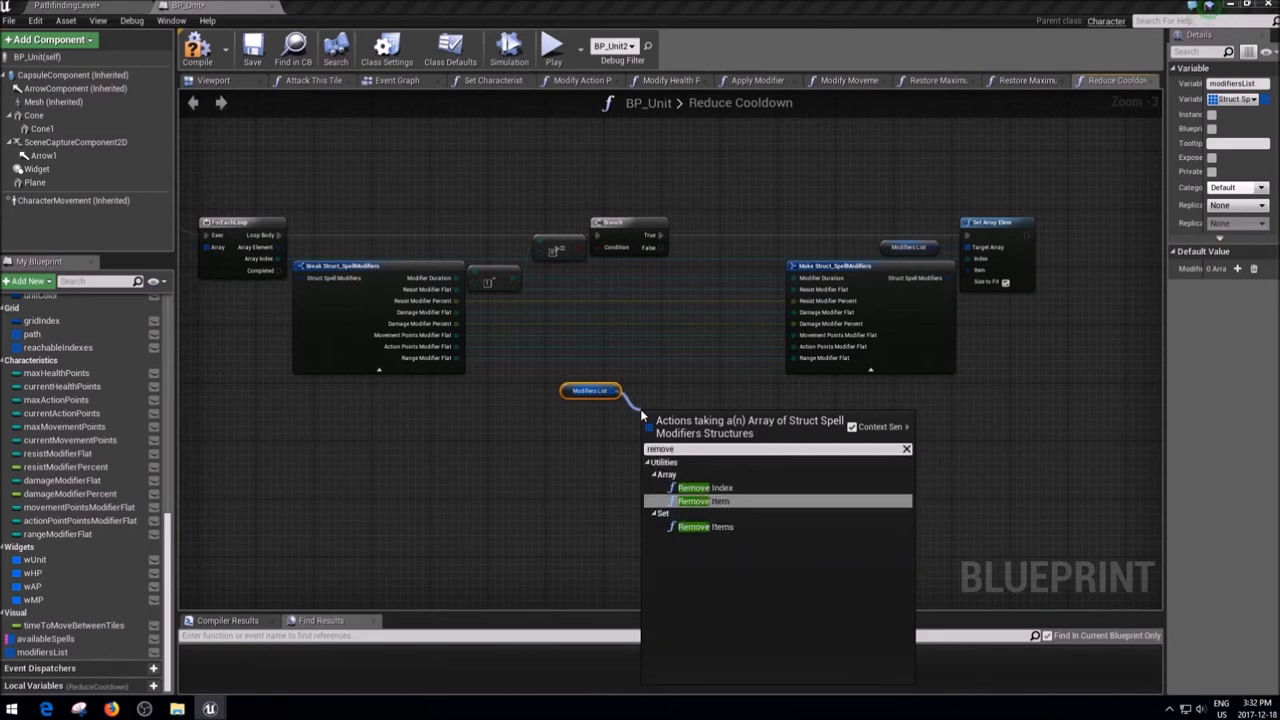
{"action": "key", "text": "Return"}
{"action": "mouse_move", "coordinate": [663, 249]}
{"action": "left_mouse_down"}
{"action": "mouse_move", "coordinate": [652, 424]}
{"action": "mouse_move", "coordinate": [747, 432]}
{"action": "left_mouse_up"}
{"action": "left_click", "coordinate": [540, 480]}
{"action": "left_click_drag", "start_coordinate": [1053, 364], "coordinate": [350, 174]}
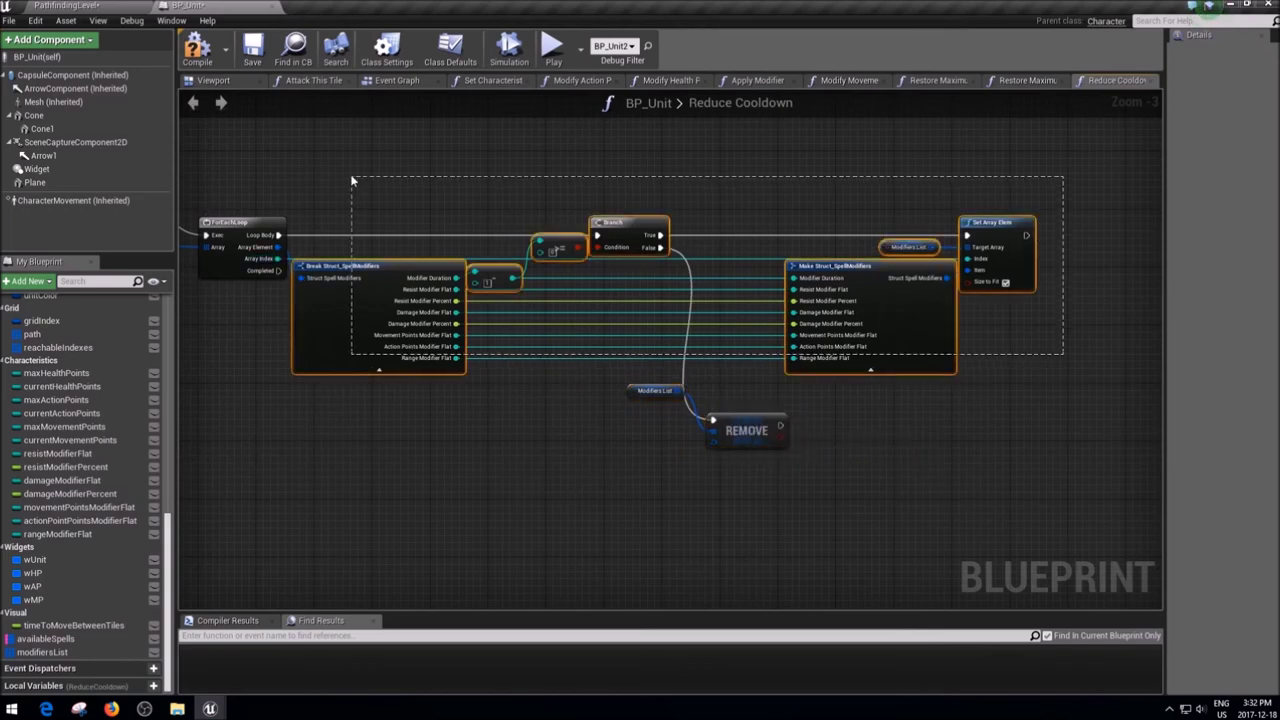
{"action": "left_click_drag", "start_coordinate": [380, 266], "coordinate": [402, 266]}
- Feed the current Array Element and Modifiers List into the Remove Item node
{"action": "left_click_drag", "start_coordinate": [278, 258], "coordinate": [738, 450]}
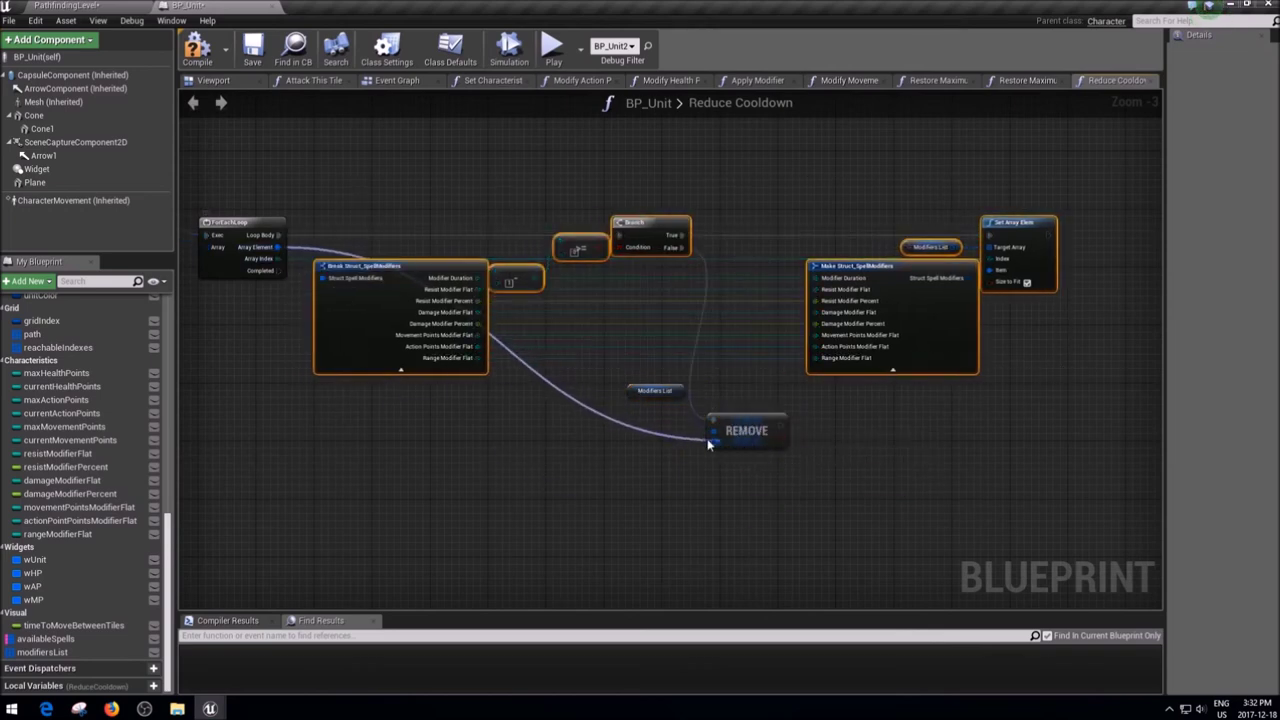
{"action": "left_click", "coordinate": [652, 424]}
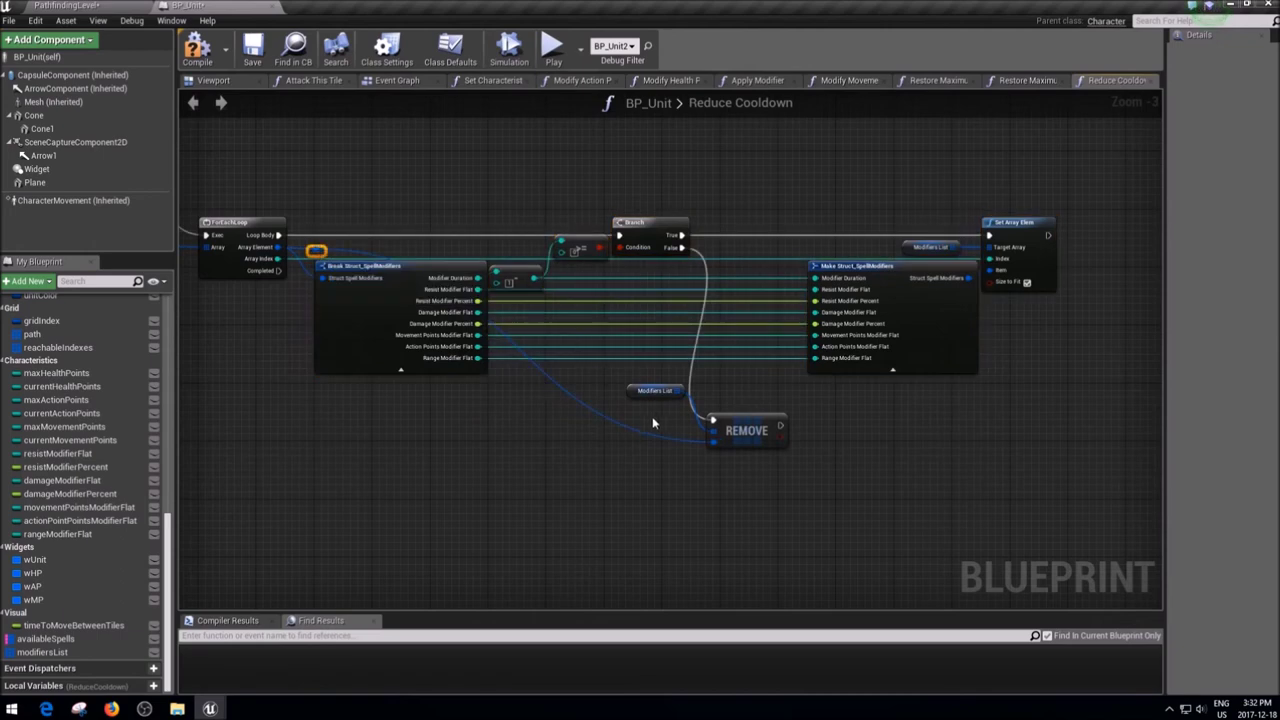
{"action": "right_click", "coordinate": [714, 440]}
{"action": "left_click", "coordinate": [772, 521]}
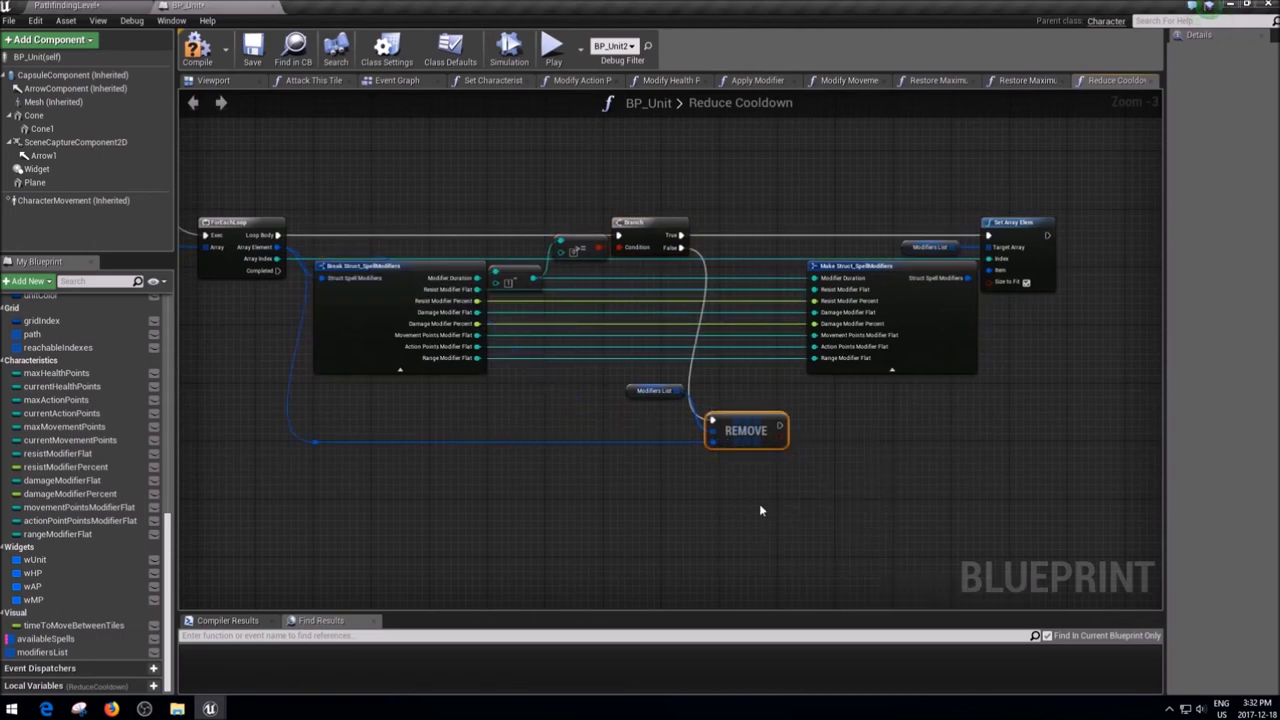
{"action": "right_click", "coordinate": [712, 428]}
{"action": "left_click", "coordinate": [777, 492]}
- Rearrange the getter, Remove Item, Make Struct and Set Array Elem nodes for a cleaner layout
{"action": "left_click_drag", "start_coordinate": [800, 530], "coordinate": [595, 400]}
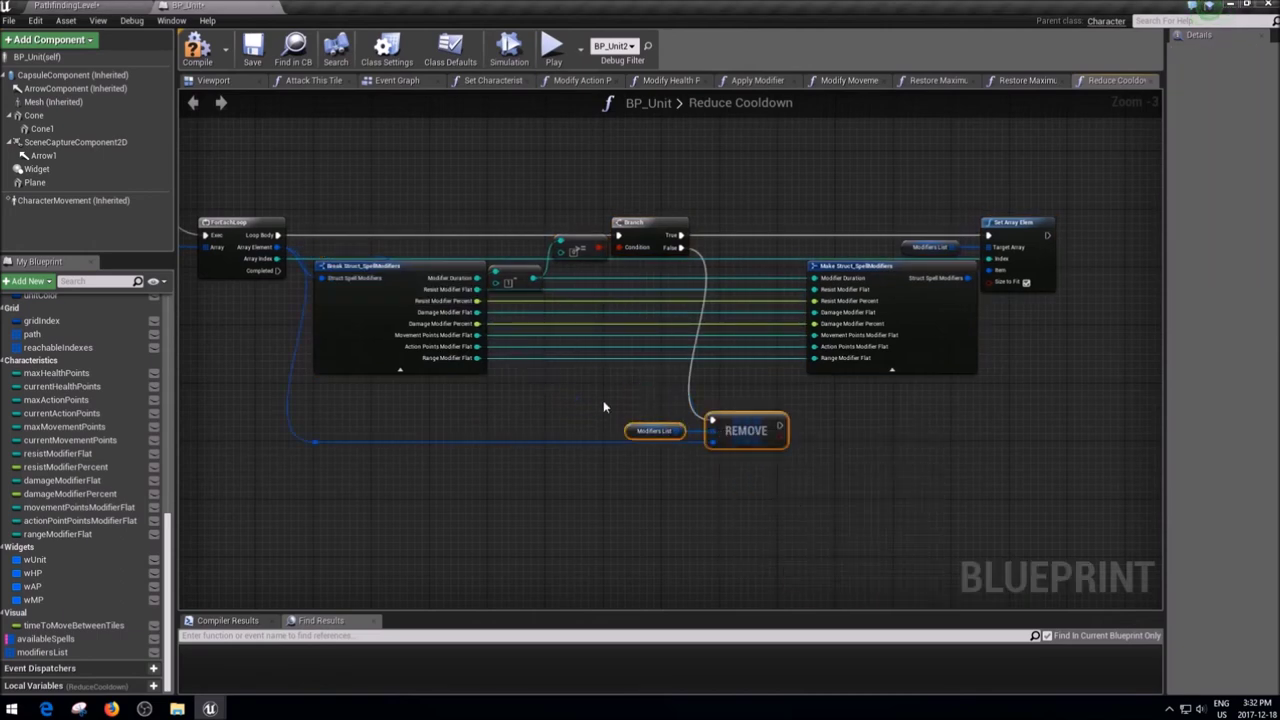
{"action": "left_click_drag", "start_coordinate": [760, 432], "coordinate": [776, 432]}
{"action": "left_click_drag", "start_coordinate": [315, 542], "coordinate": [261, 472]}
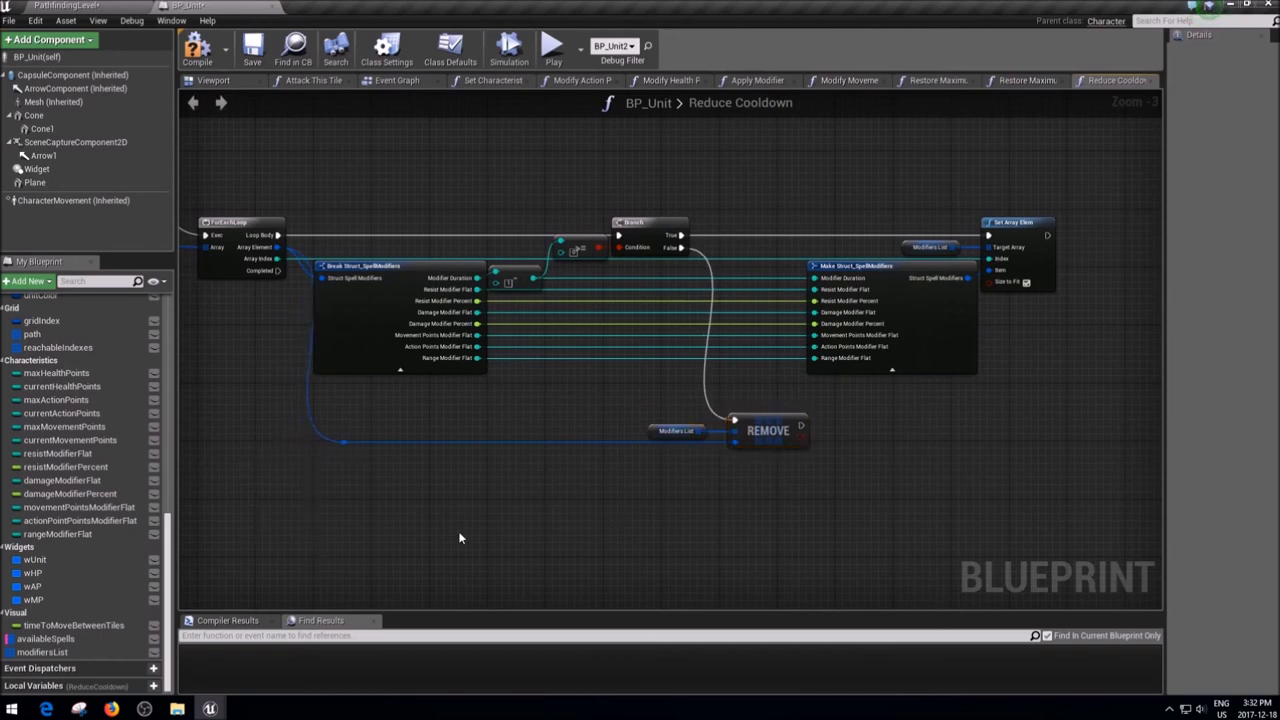
{"action": "left_click_drag", "start_coordinate": [818, 497], "coordinate": [640, 410]}
{"action": "left_click_drag", "start_coordinate": [1078, 358], "coordinate": [970, 375]}
{"action": "scroll", "coordinate": [968, 376], "scroll_direction": "down", "scroll_amount": 1}
{"action": "mouse_move", "coordinate": [1126, 361]}
{"action": "left_mouse_down"}
{"action": "mouse_move", "coordinate": [850, 276]}
{"action": "mouse_move", "coordinate": [844, 296]}
{"action": "left_mouse_up"}
{"action": "left_click", "coordinate": [630, 305]}
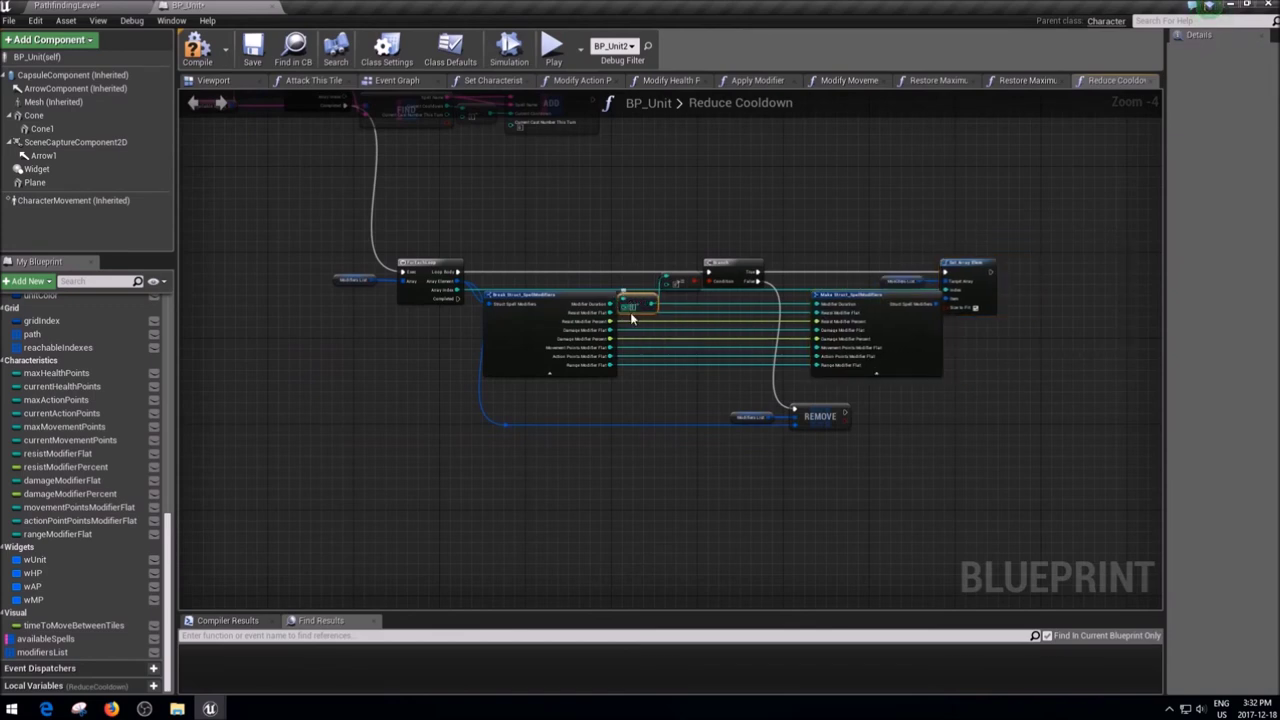
{"action": "scroll", "coordinate": [627, 314], "scroll_direction": "up", "scroll_amount": 1}
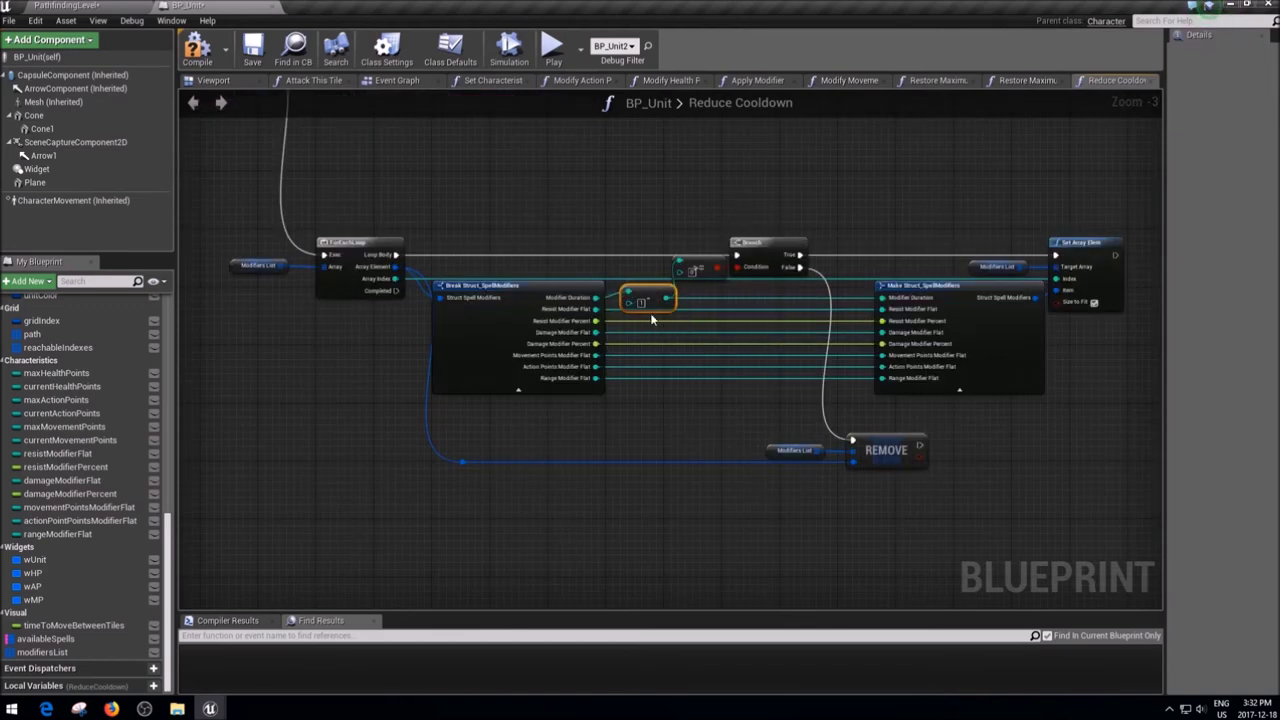
{"action": "scroll", "coordinate": [647, 342], "scroll_direction": "down", "scroll_amount": 2}
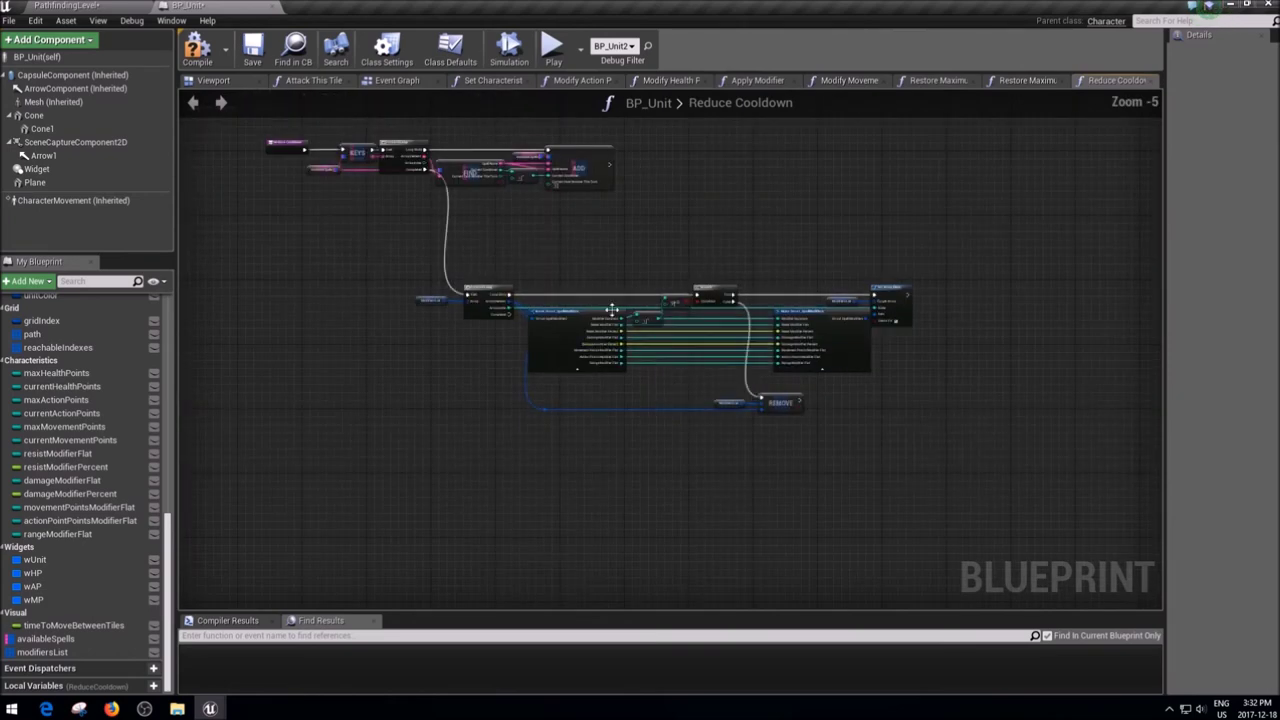
{"action": "scroll", "coordinate": [480, 150], "scroll_direction": "up", "scroll_amount": 2}
{"action": "scroll", "coordinate": [659, 311], "scroll_direction": "down", "scroll_amount": 1}
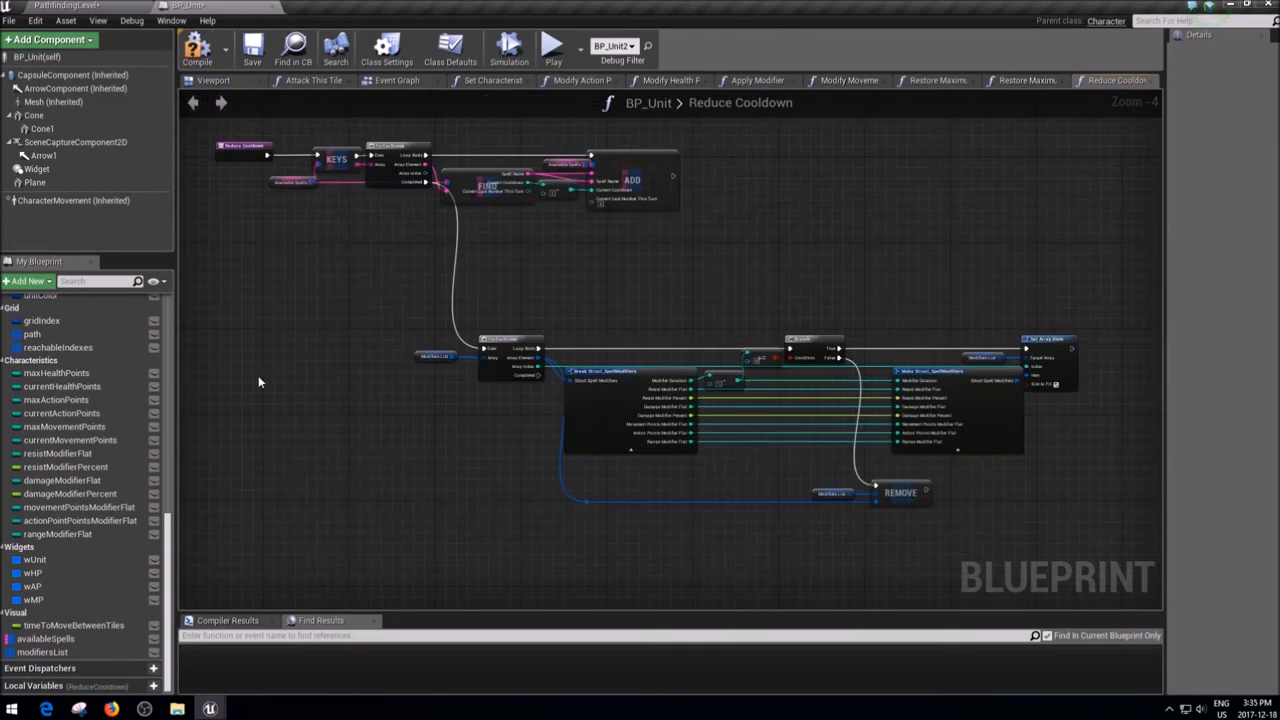
- Add an Apply Modifier call after Reduce Cooldown in Start Turn, with Add New Modifier unchecked
{"action": "left_click", "coordinate": [397, 80]}
{"action": "scroll", "coordinate": [530, 312], "scroll_direction": "down", "scroll_amount": 3}
{"action": "scroll", "coordinate": [320, 271], "scroll_direction": "up", "scroll_amount": 3}
{"action": "scroll", "coordinate": [320, 271], "scroll_direction": "up", "scroll_amount": 1}
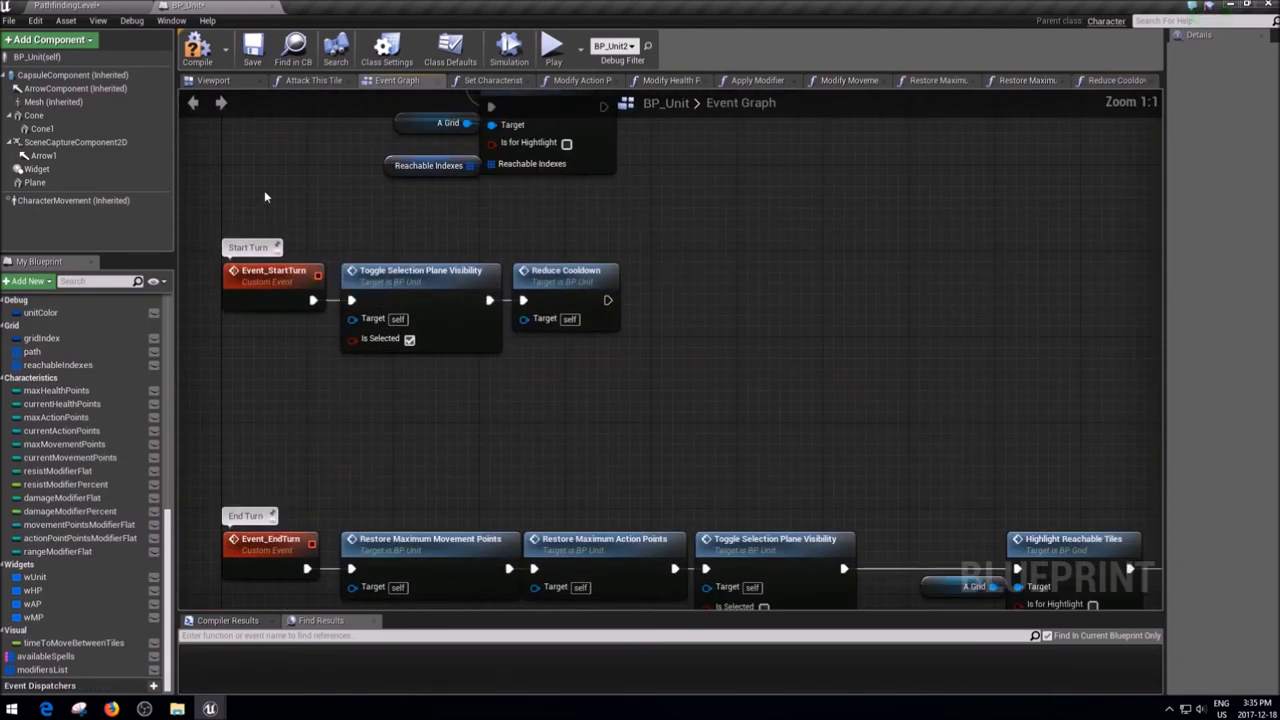
{"action": "left_click_drag", "start_coordinate": [624, 405], "coordinate": [530, 313]}
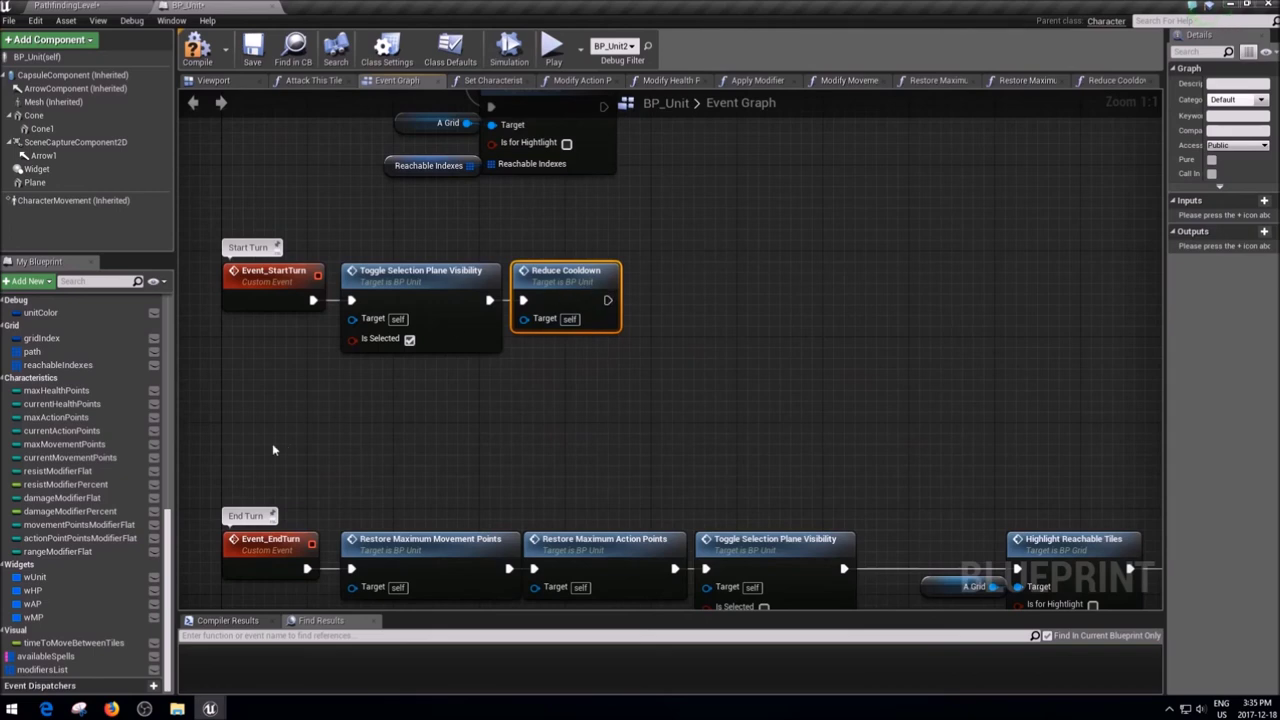
{"action": "scroll", "coordinate": [60, 500], "scroll_direction": "up", "scroll_amount": 4}
{"action": "scroll", "coordinate": [44, 541], "scroll_direction": "up", "scroll_amount": 5}
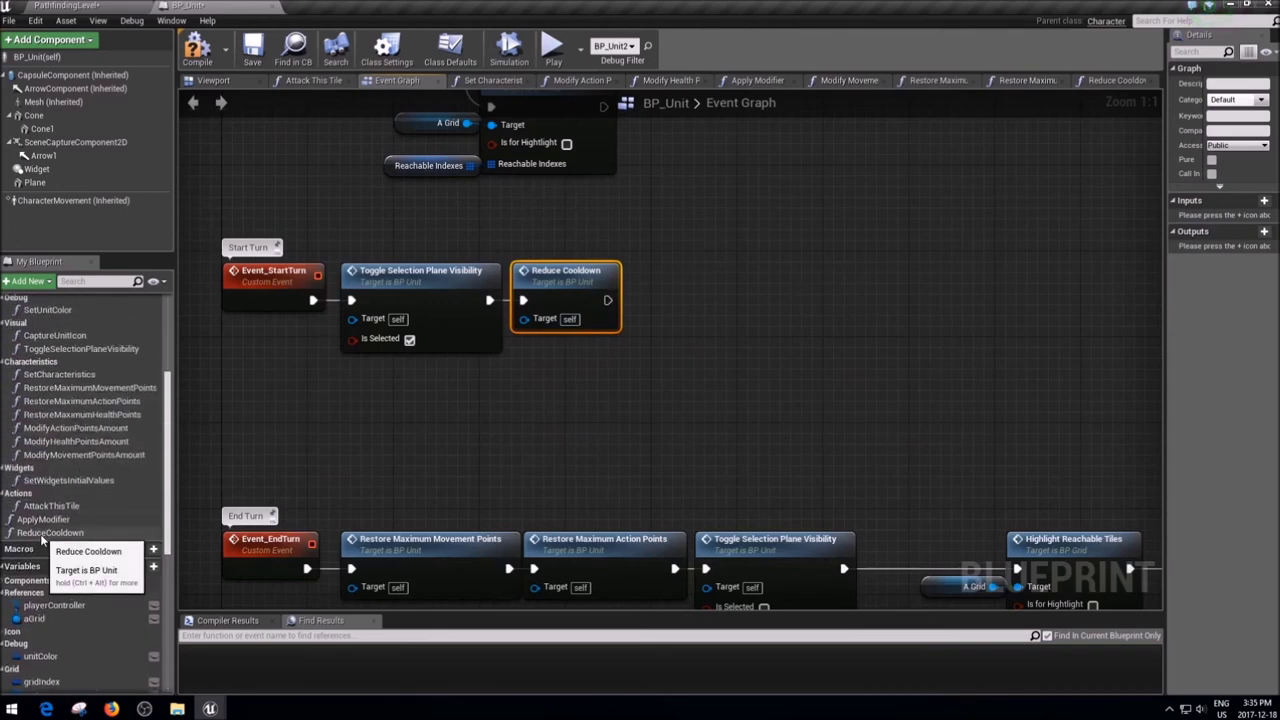
{"action": "left_click_drag", "start_coordinate": [44, 519], "coordinate": [655, 248]}
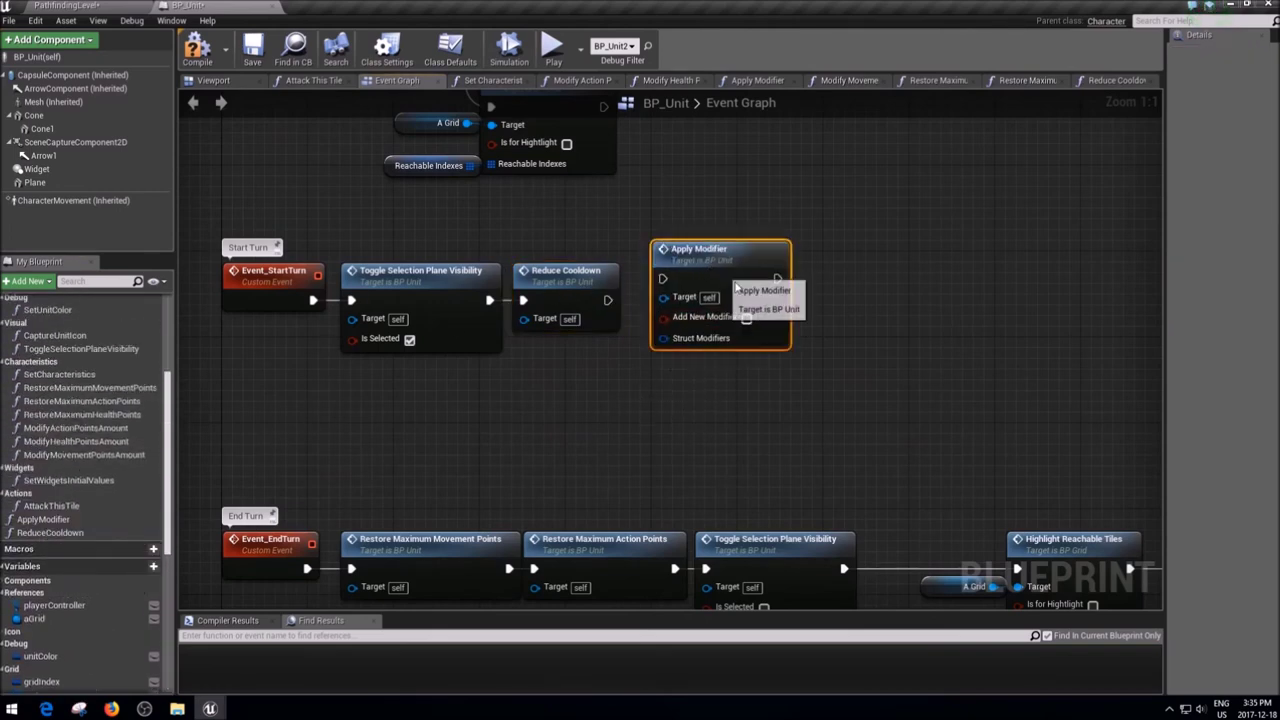
{"action": "left_click_drag", "start_coordinate": [735, 287], "coordinate": [768, 309]}
{"action": "left_click", "coordinate": [778, 339]}
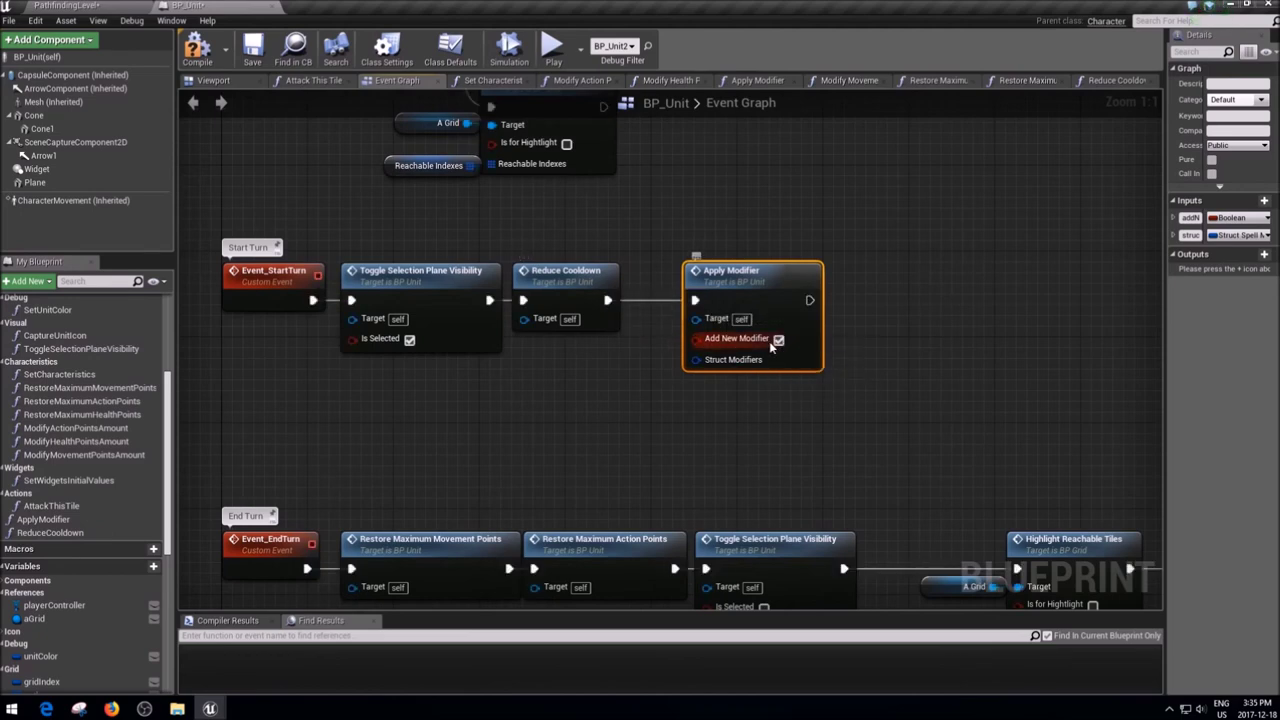
{"action": "left_click", "coordinate": [778, 339]}
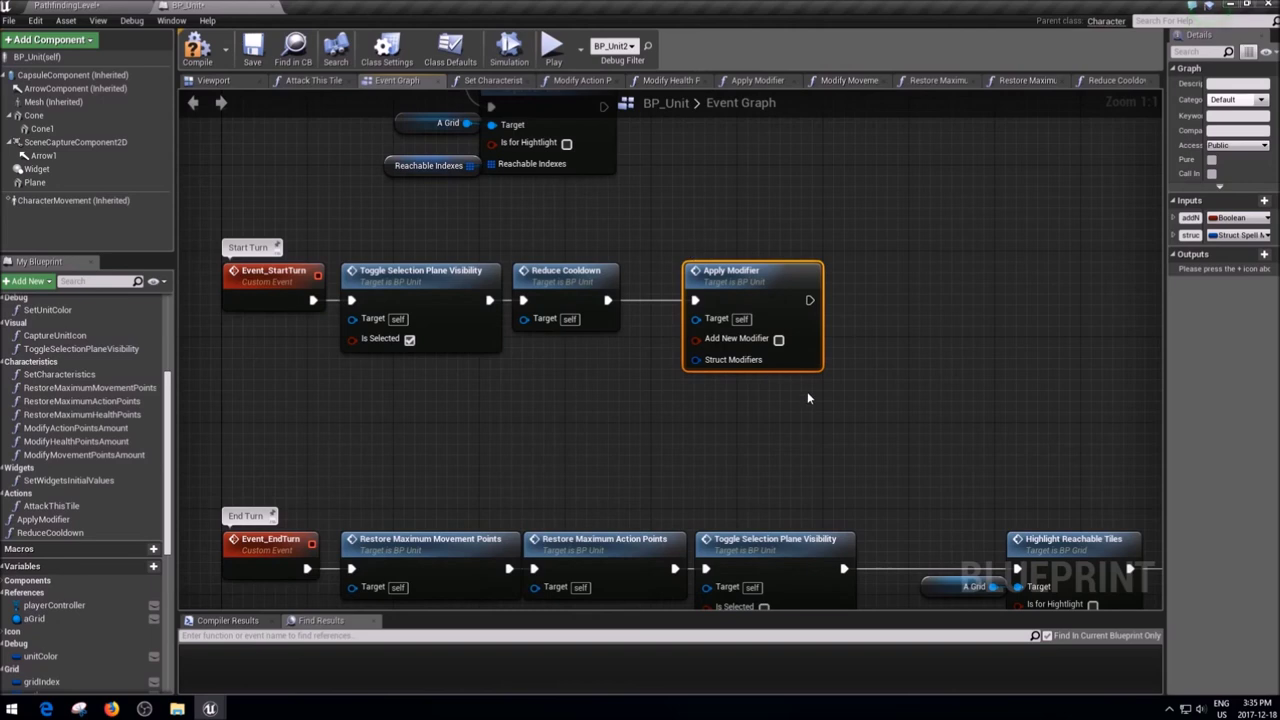
{"action": "left_click_drag", "start_coordinate": [800, 372], "coordinate": [769, 372]}
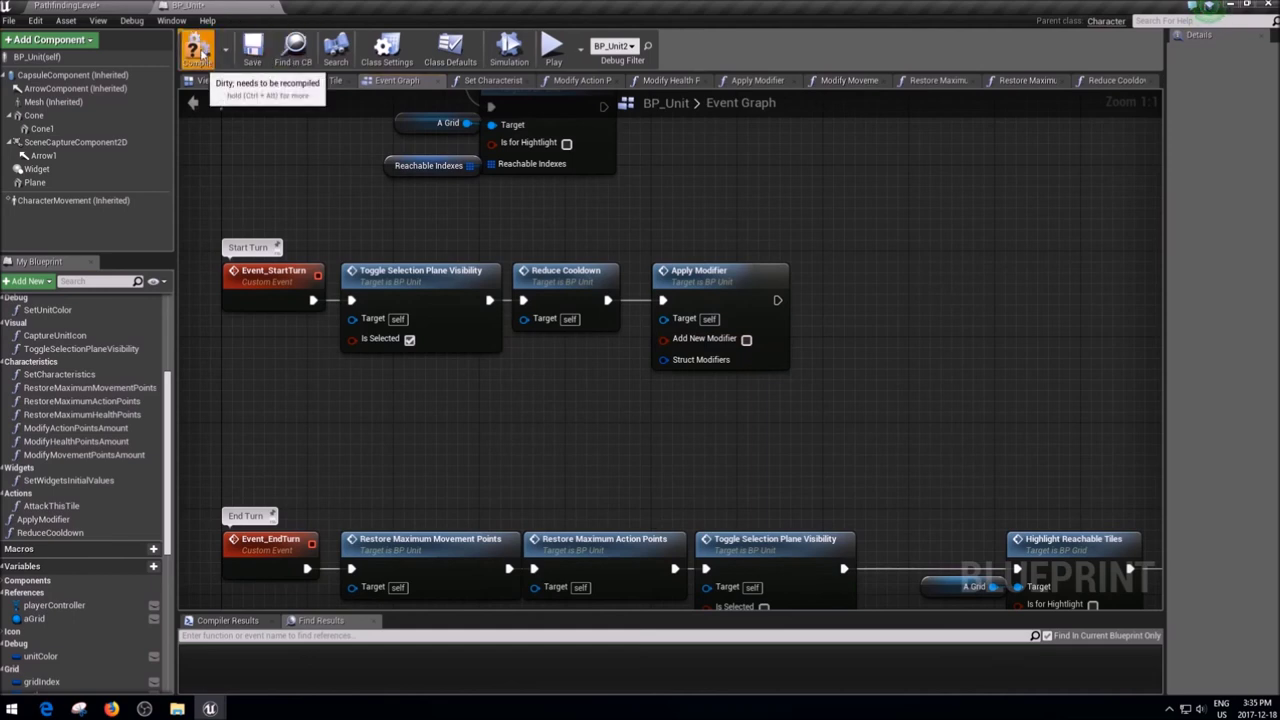
- Save BP_Unit and return to the PathfindingLevel level editor
{"action": "left_click", "coordinate": [253, 50]}
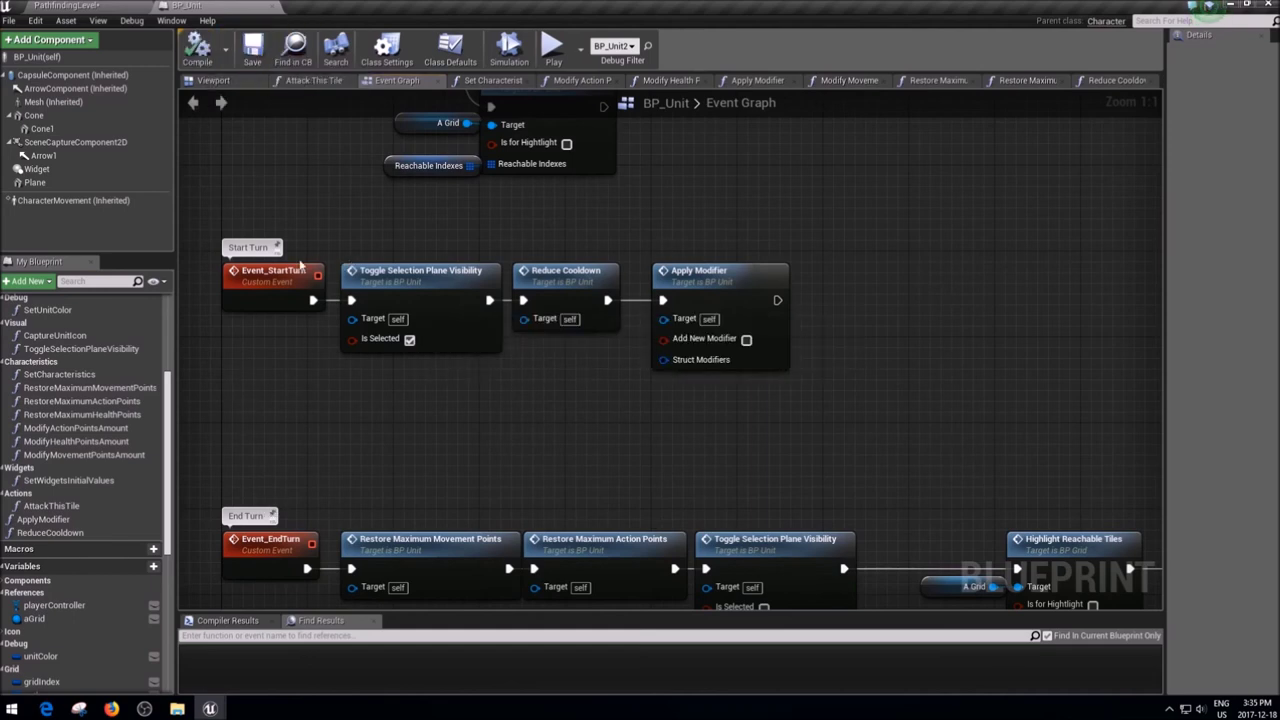
{"action": "scroll", "coordinate": [738, 406], "scroll_direction": "down", "scroll_amount": 2}
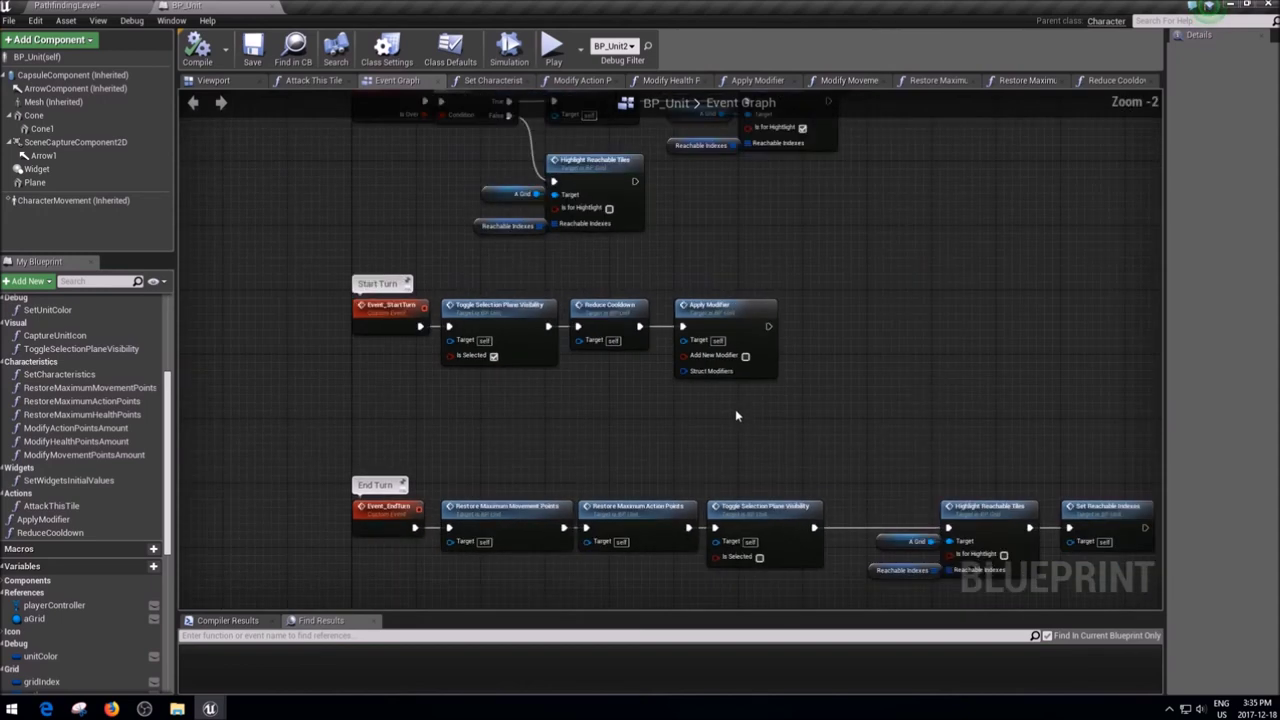
{"action": "left_click", "coordinate": [68, 5]}
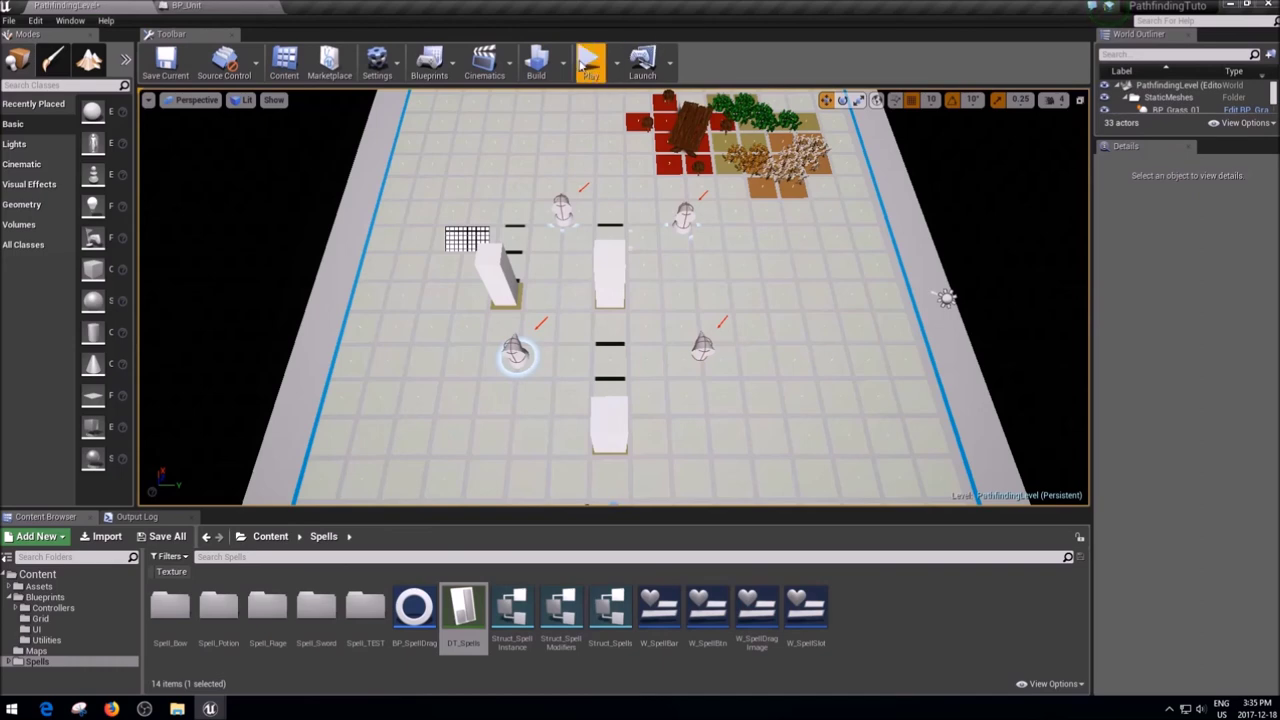
- Start the level in play mode and cast the MP buff twice on the cyan unit
{"action": "left_click", "coordinate": [590, 62]}
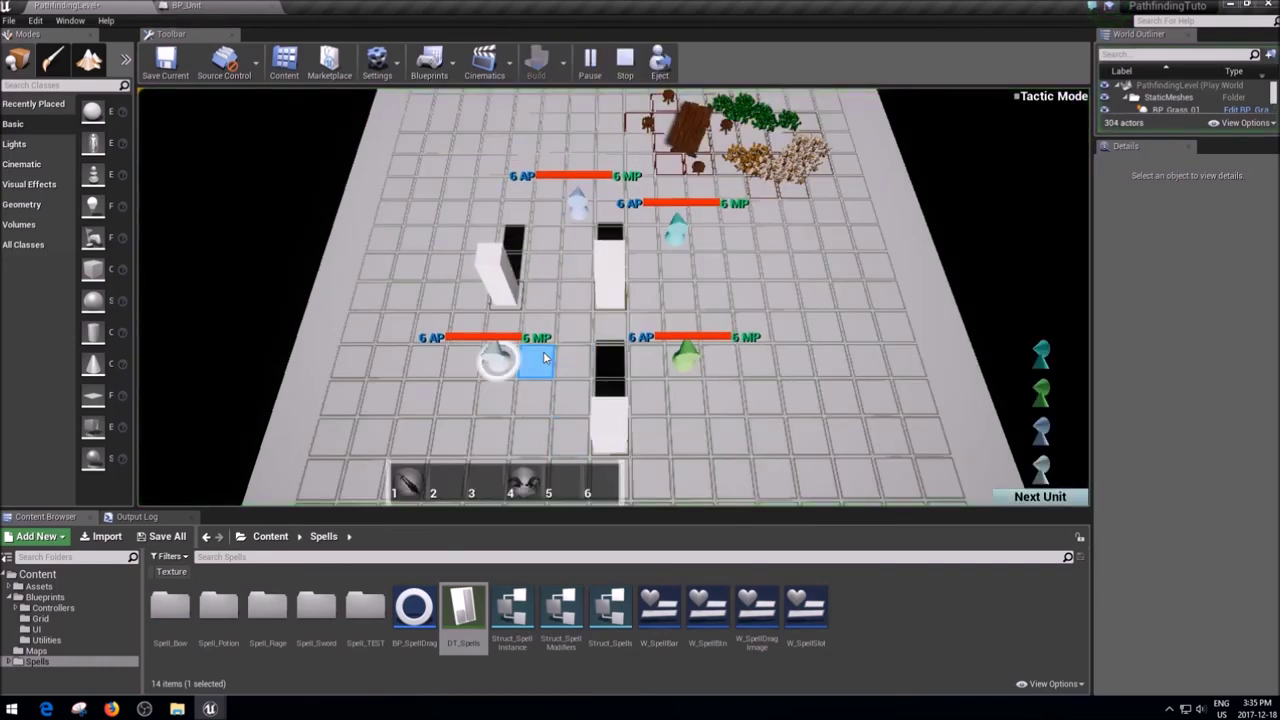
{"action": "left_click", "coordinate": [1040, 497]}
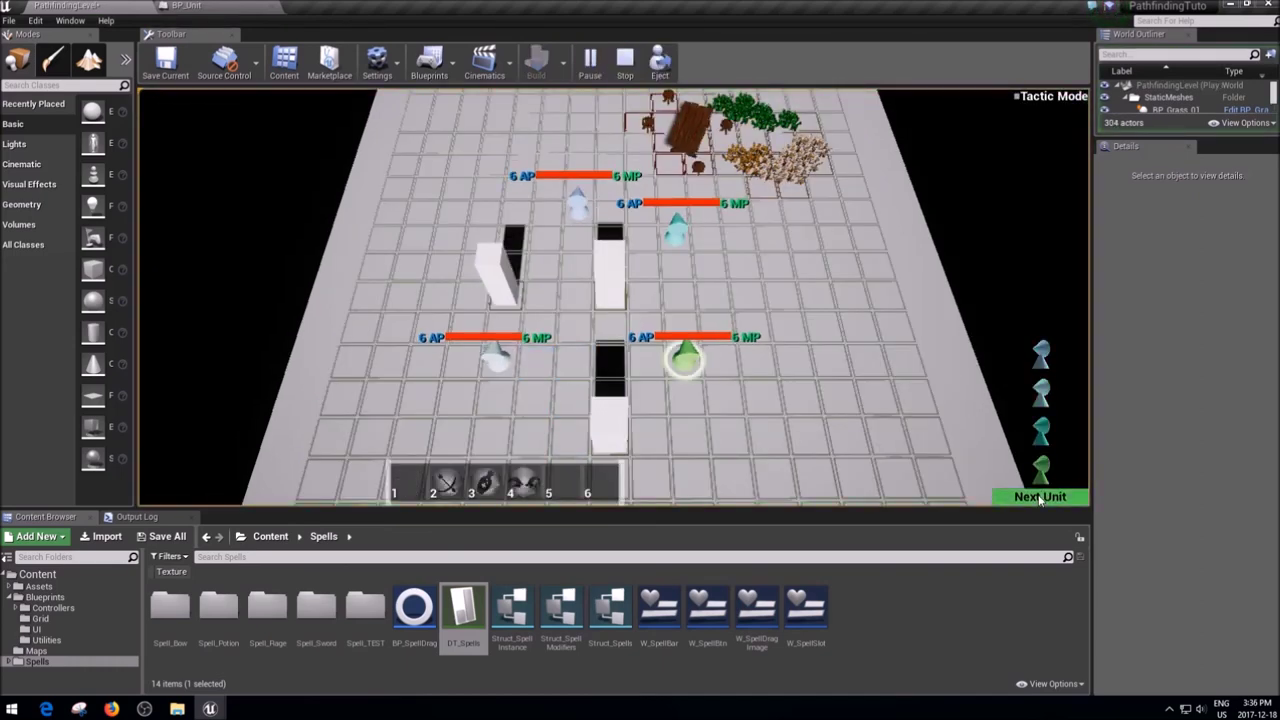
{"action": "key", "text": "3"}
{"action": "left_click", "coordinate": [688, 249]}
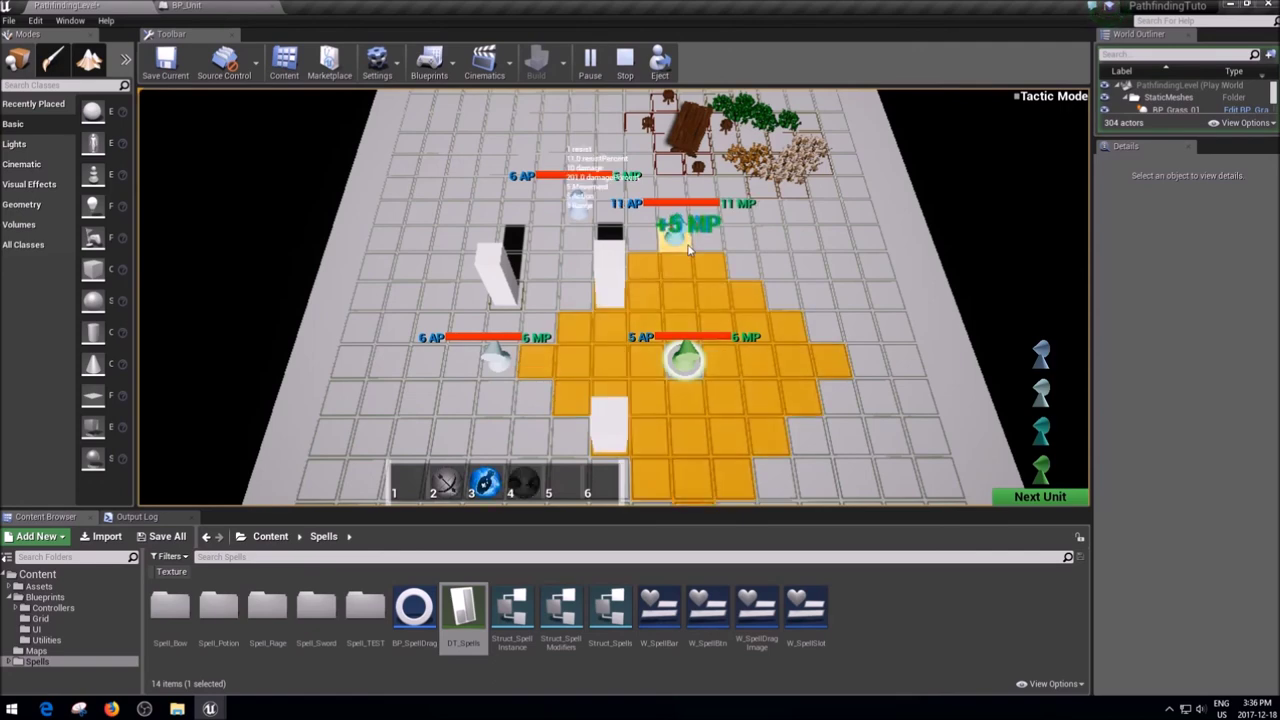
{"action": "left_click", "coordinate": [688, 249]}
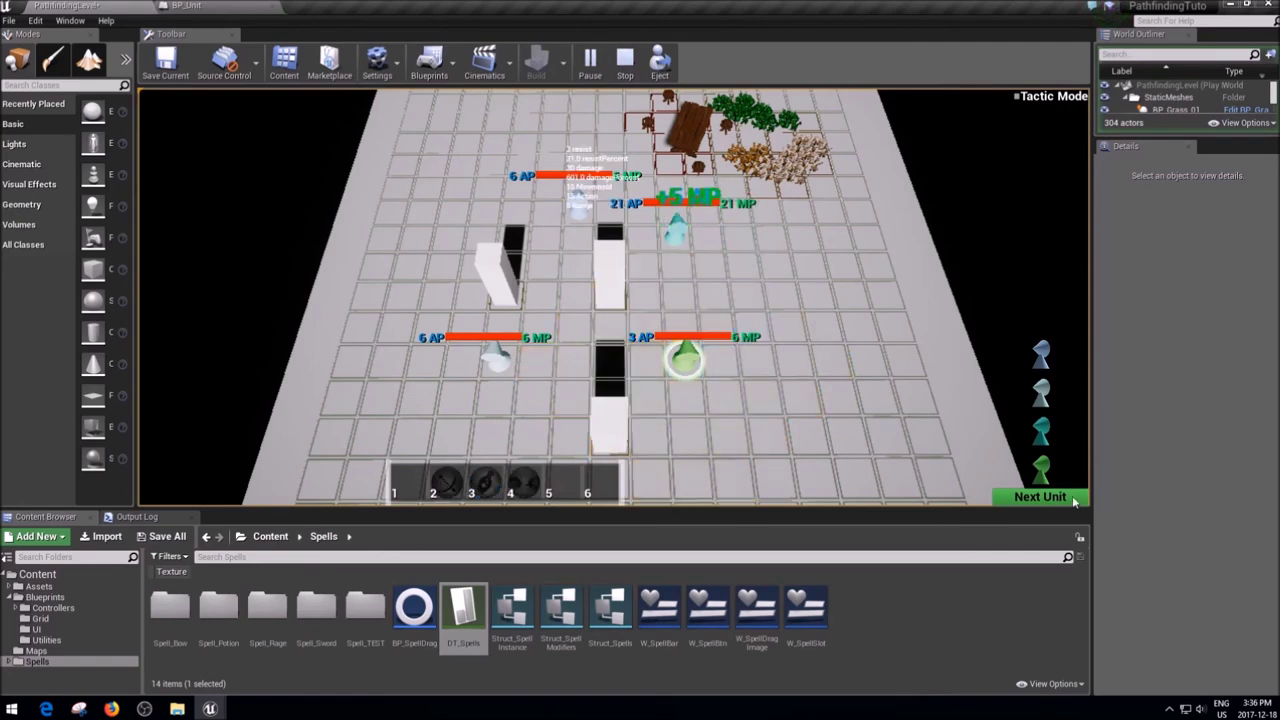
- Move the cyan unit to the marked tile, then cycle turns back to it
{"action": "left_click", "coordinate": [1073, 500]}
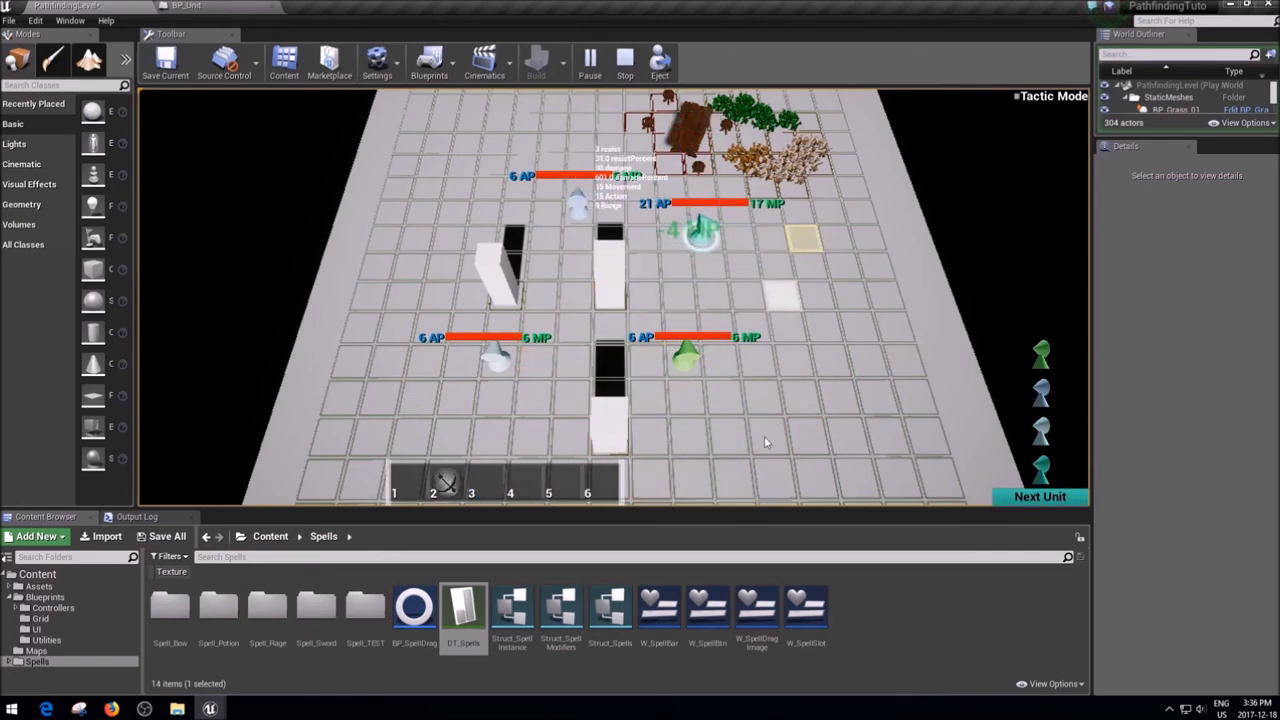
{"action": "left_click", "coordinate": [803, 237]}
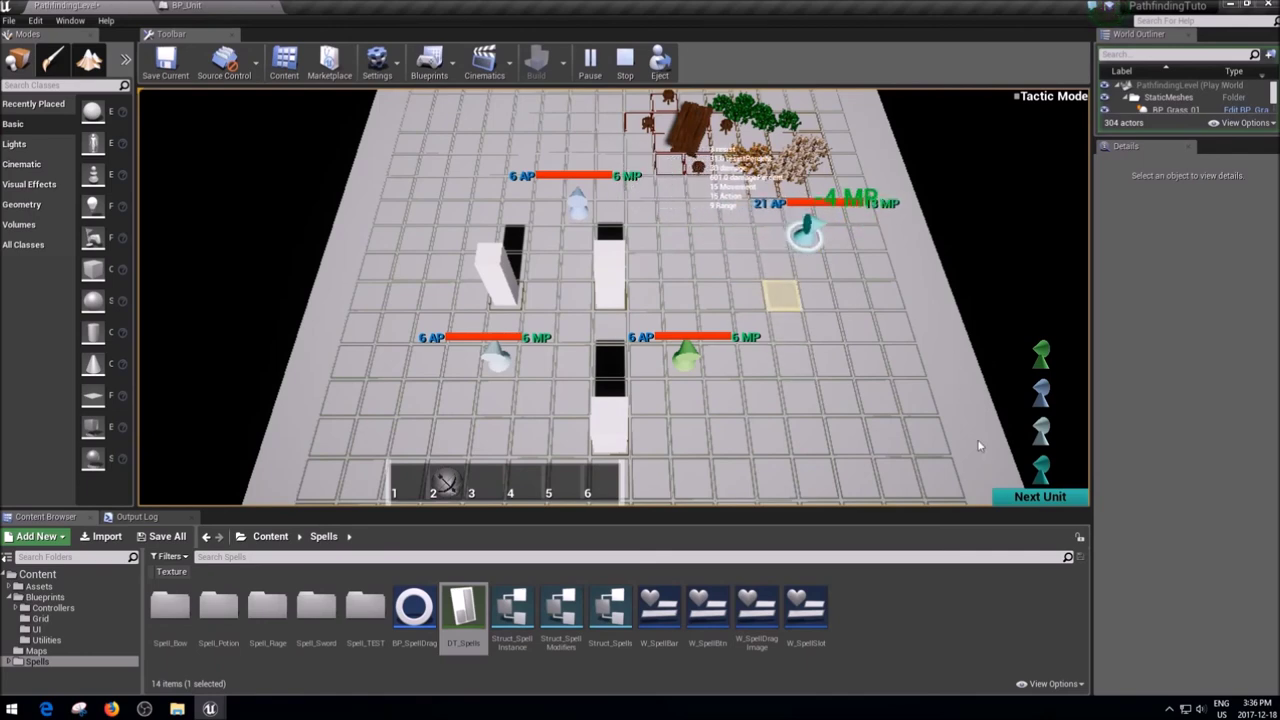
{"action": "left_click", "coordinate": [1046, 500]}
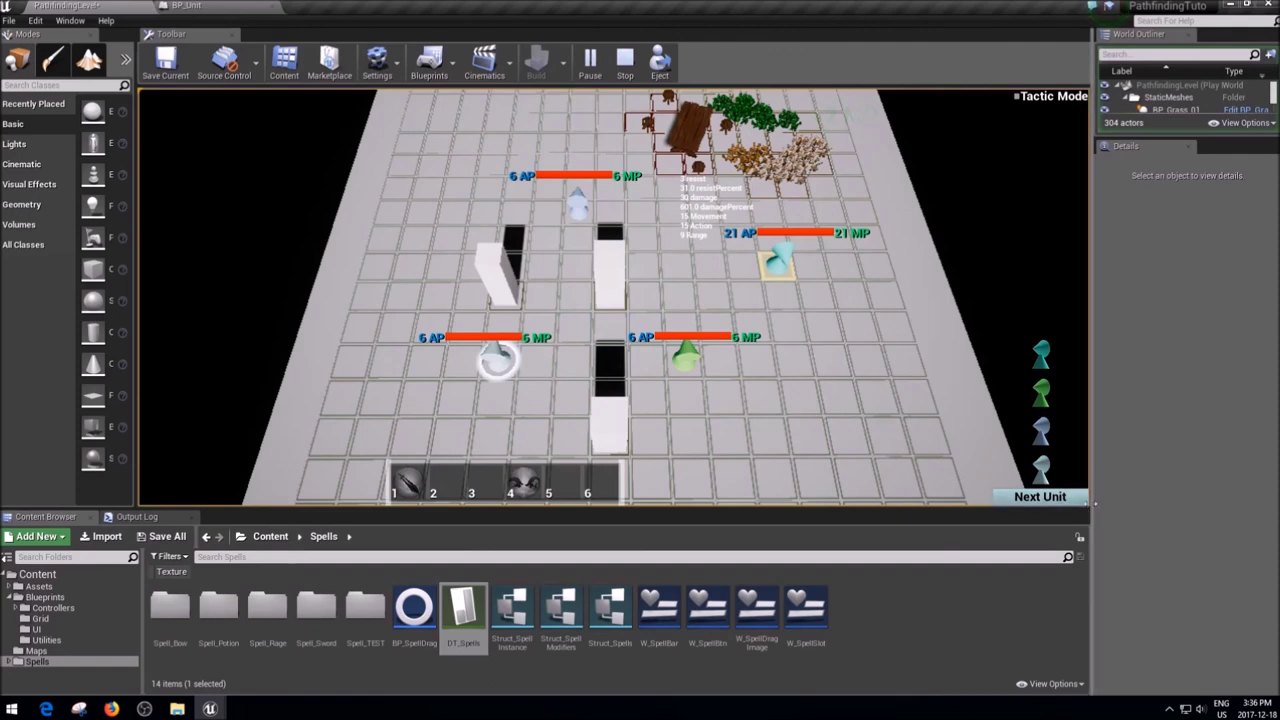
{"action": "left_click", "coordinate": [1067, 504]}
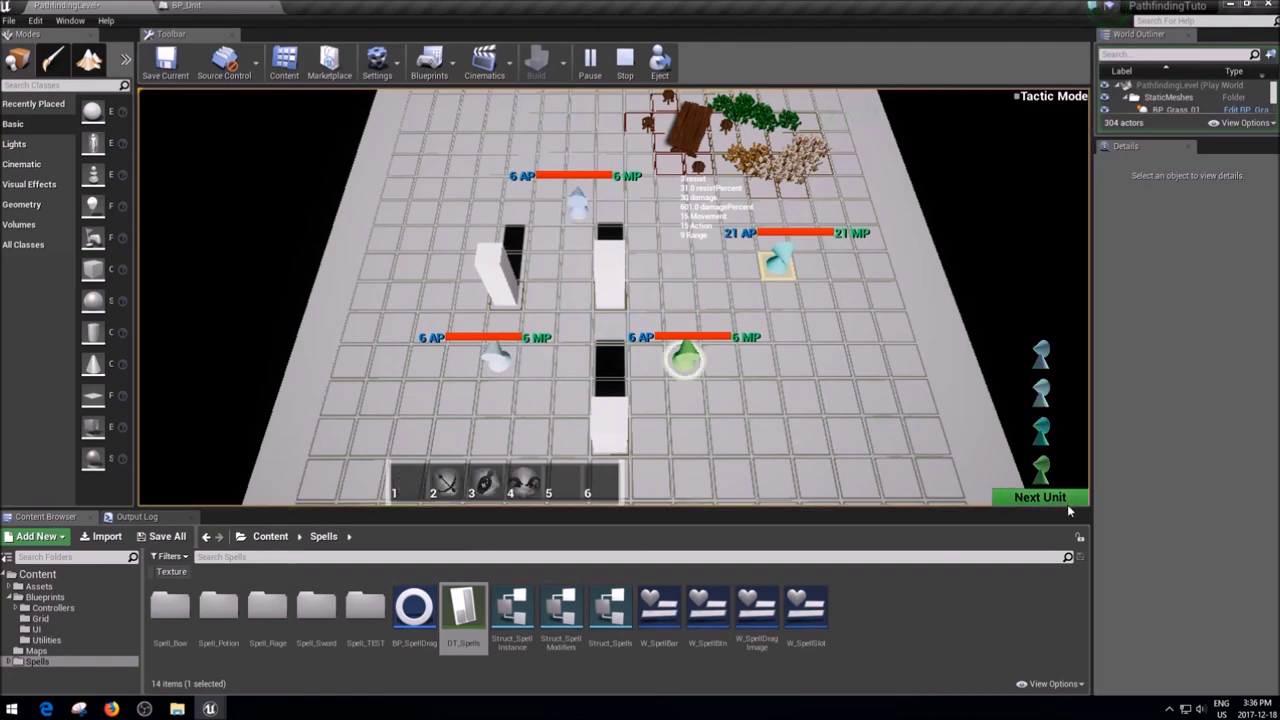
{"action": "left_click", "coordinate": [1067, 504]}
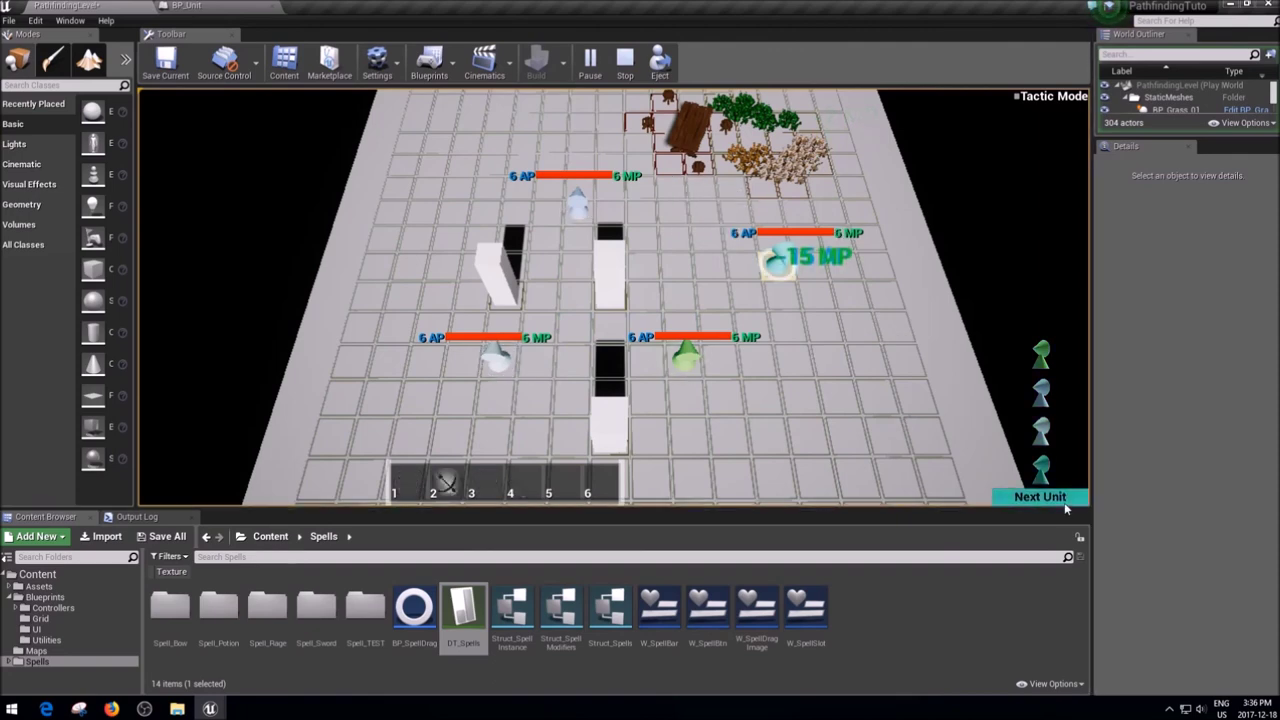
- Walk the cyan unit along its path and cast the second spell on the green unit
{"action": "left_click", "coordinate": [763, 349]}
{"action": "left_click", "coordinate": [815, 363]}
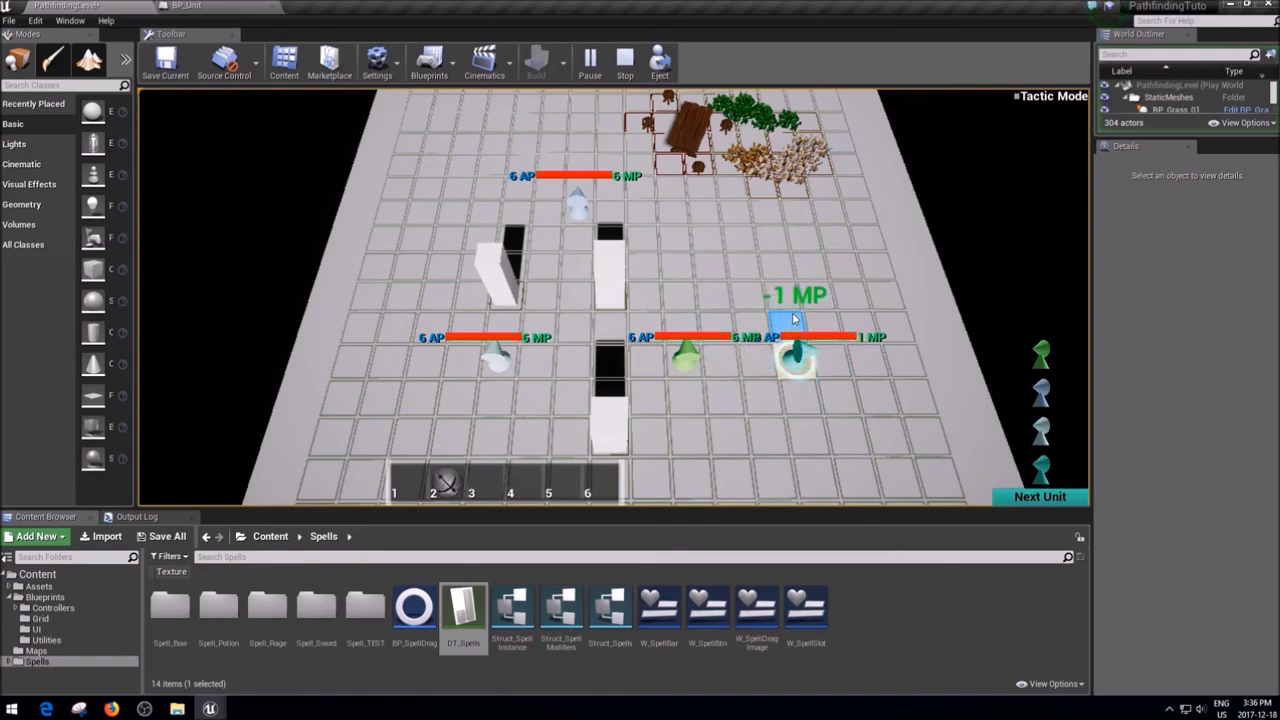
{"action": "left_click", "coordinate": [808, 392]}
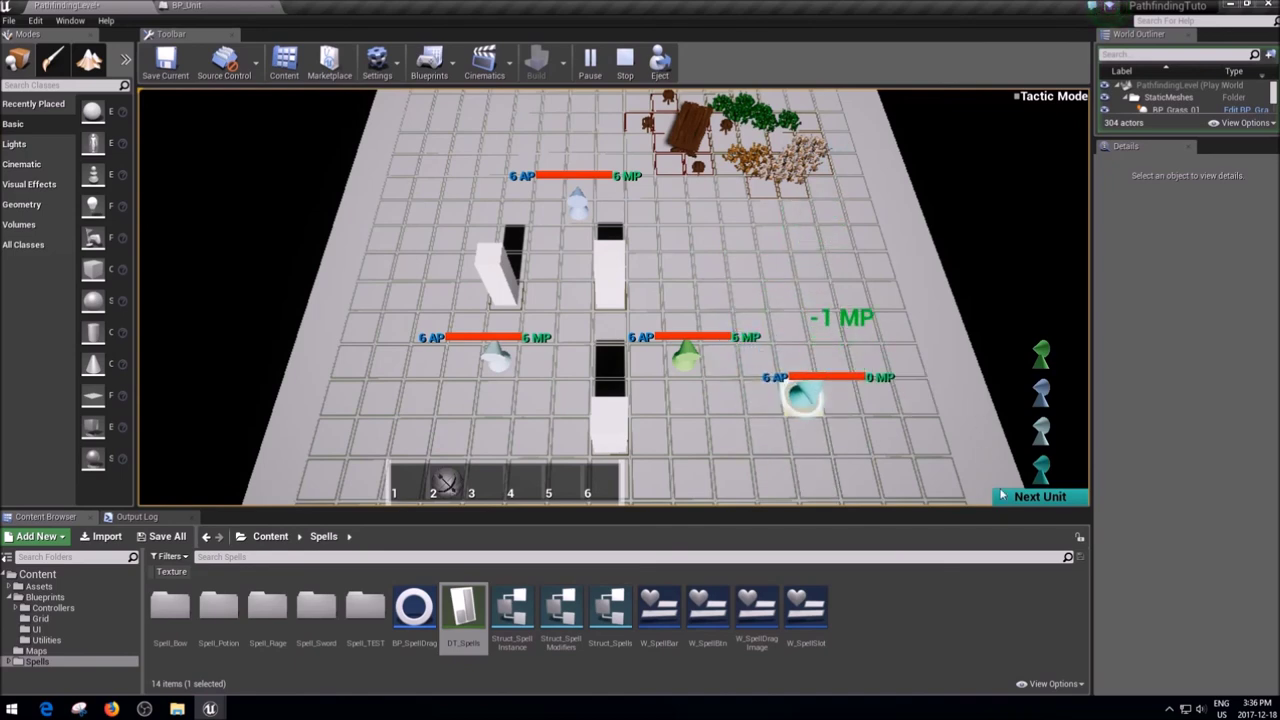
{"action": "key", "text": "2"}
{"action": "left_click", "coordinate": [690, 375]}
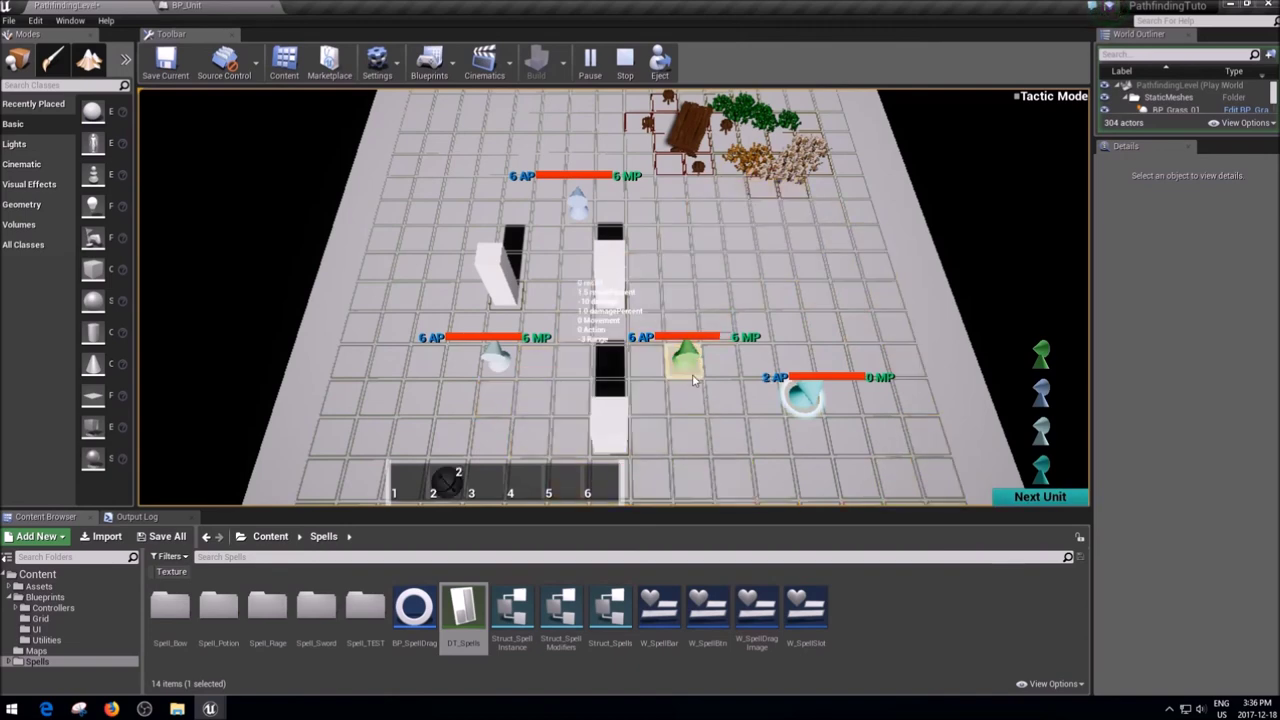
- On the green unit's turn, buff the cyan unit's MP twice, then move cyan up two tiles
{"action": "left_click", "coordinate": [1040, 497]}
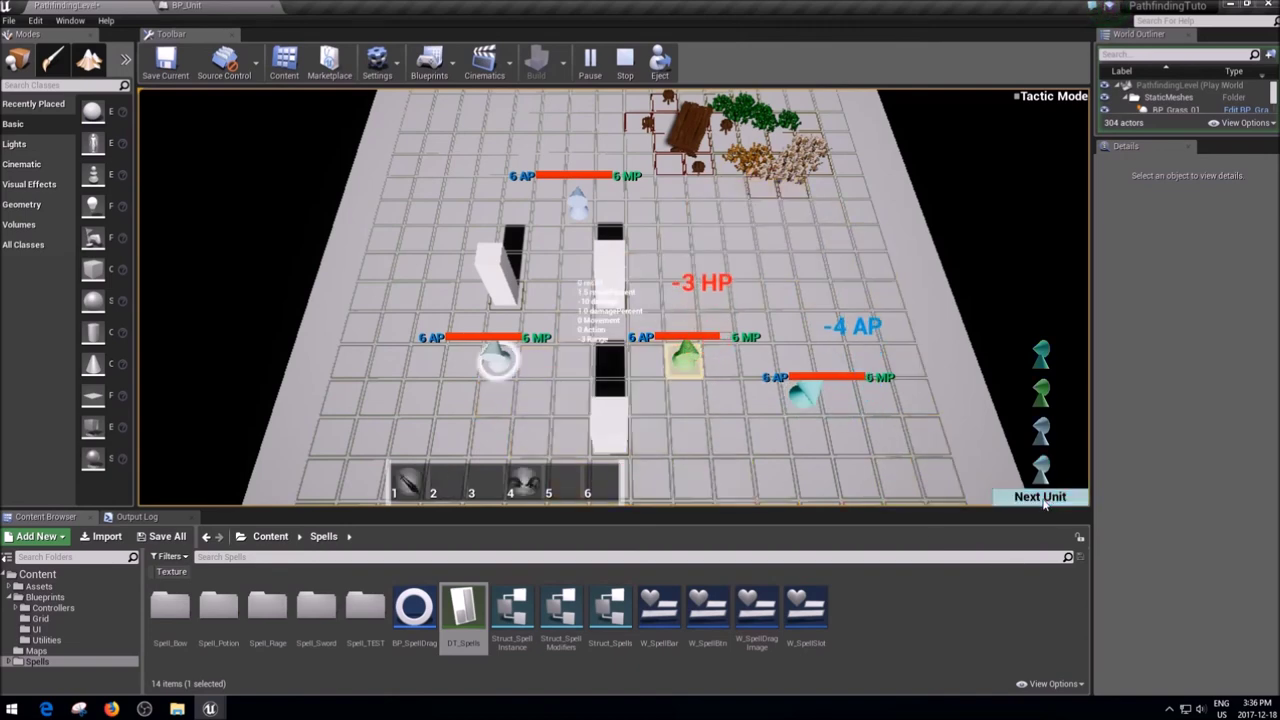
{"action": "left_click", "coordinate": [1043, 500]}
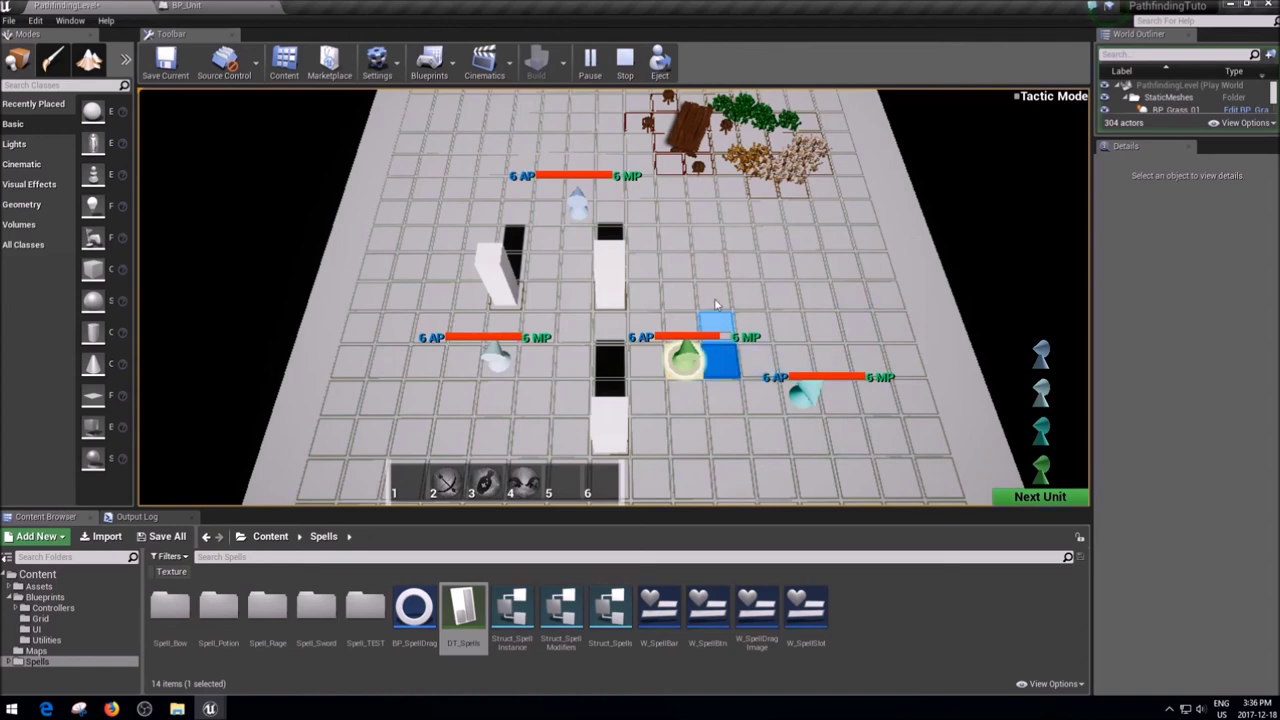
{"action": "key", "text": "3"}
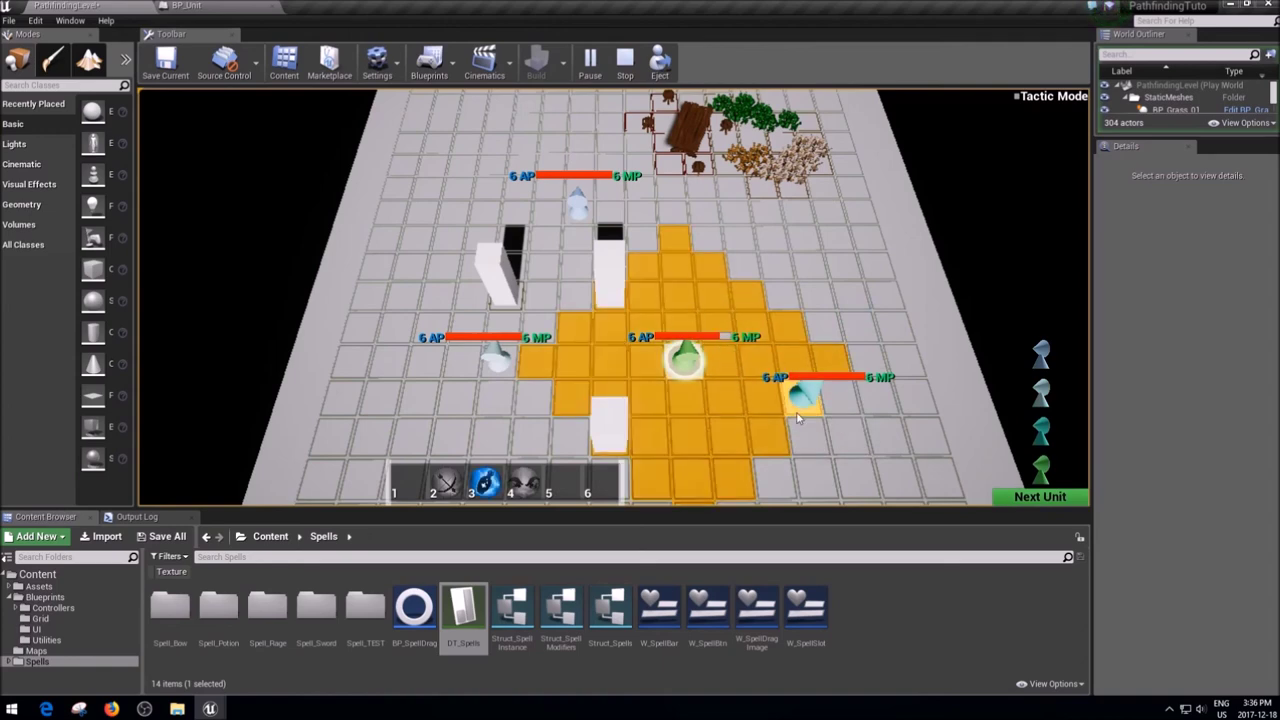
{"action": "left_click", "coordinate": [798, 418]}
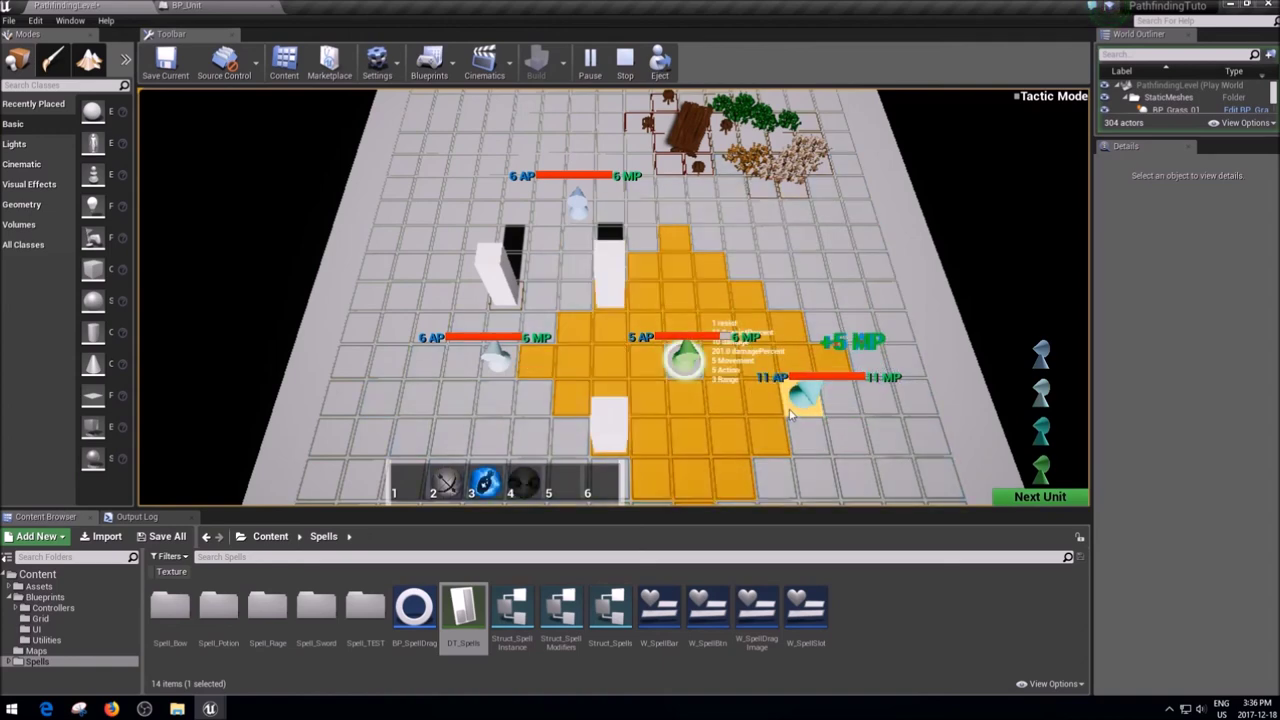
{"action": "left_click", "coordinate": [792, 412]}
{"action": "left_click", "coordinate": [790, 330]}
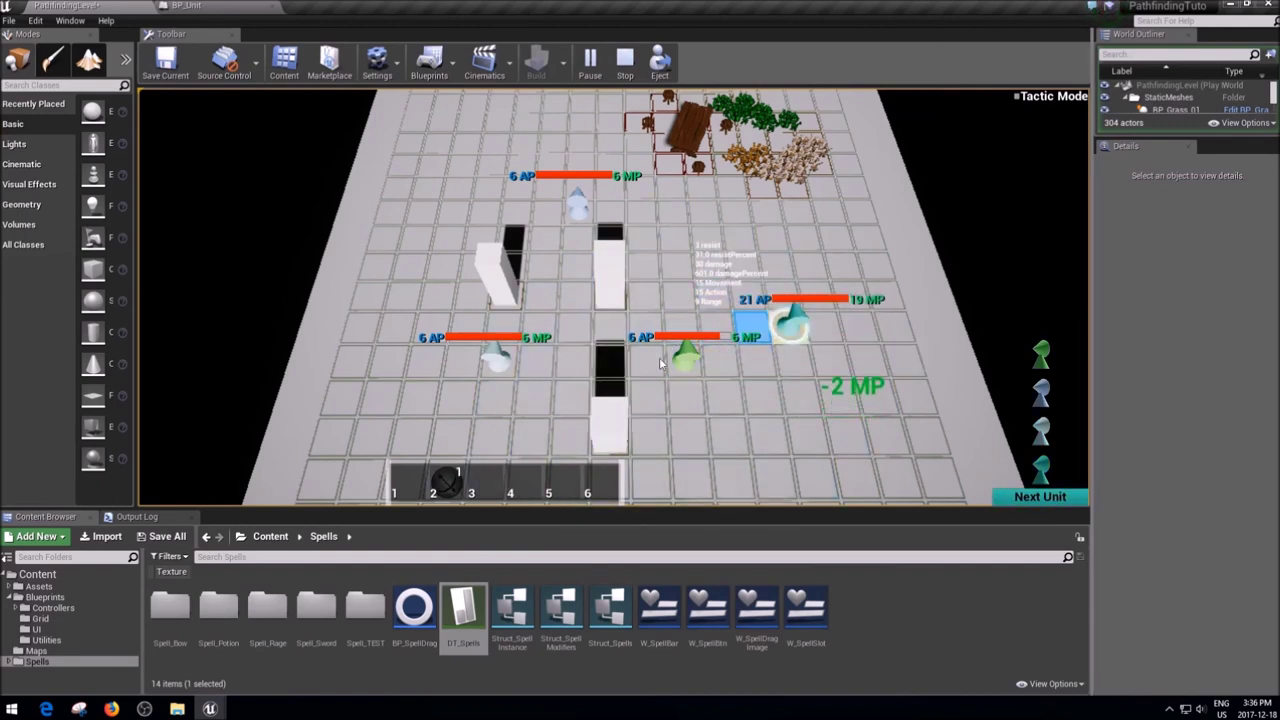
- End the cyan unit's turn and cycle through the remaining units until the pink team plays
{"action": "left_click", "coordinate": [1037, 497]}
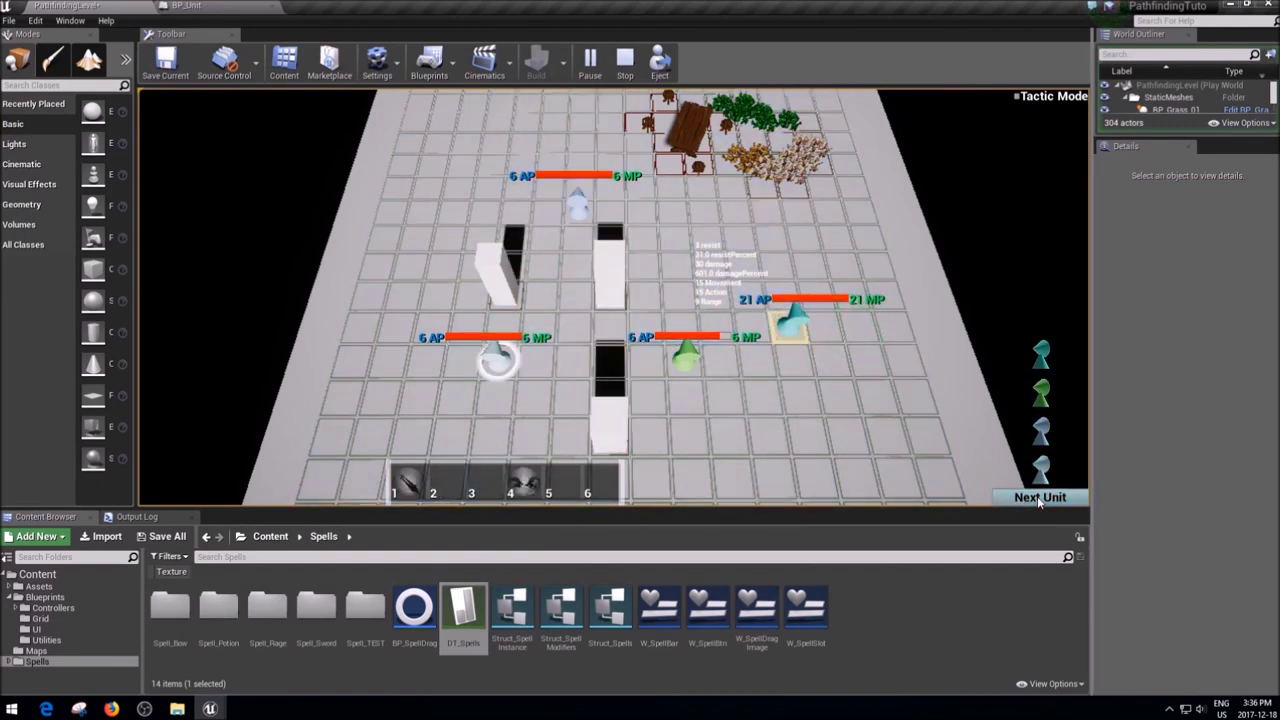
{"action": "left_click", "coordinate": [1037, 496]}
{"action": "left_click", "coordinate": [1037, 496]}
{"action": "left_click", "coordinate": [1037, 496]}
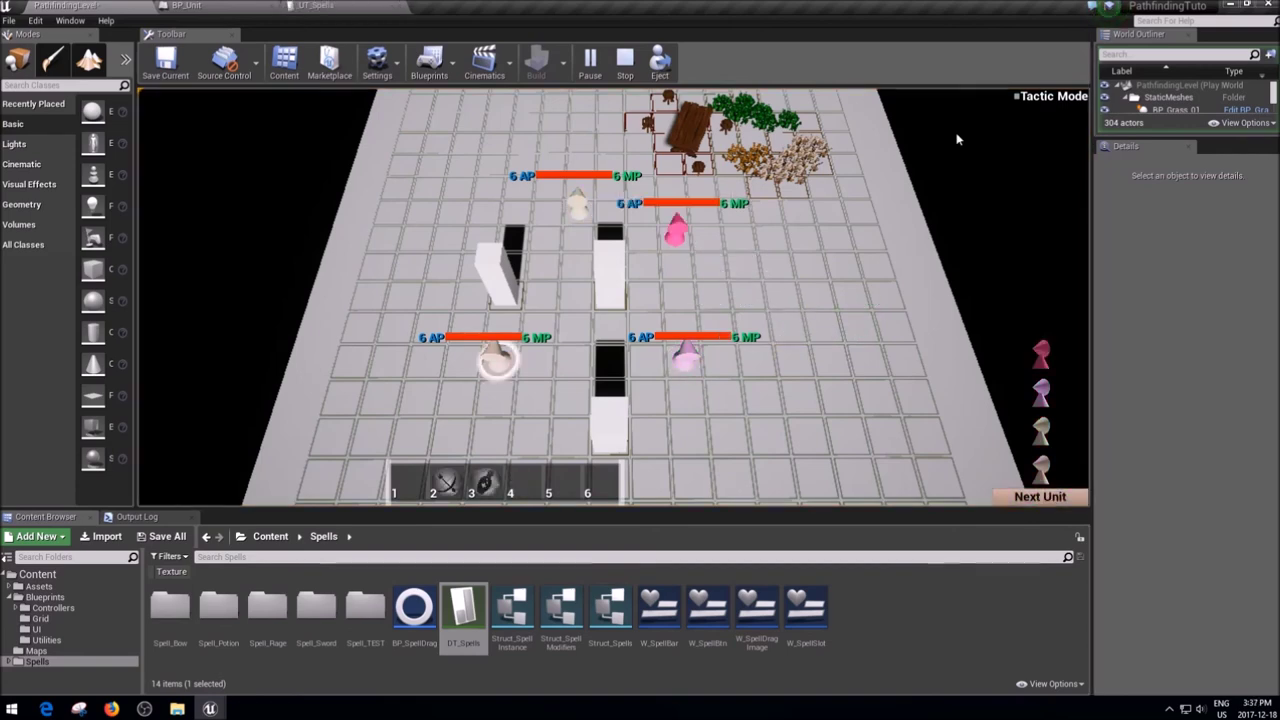